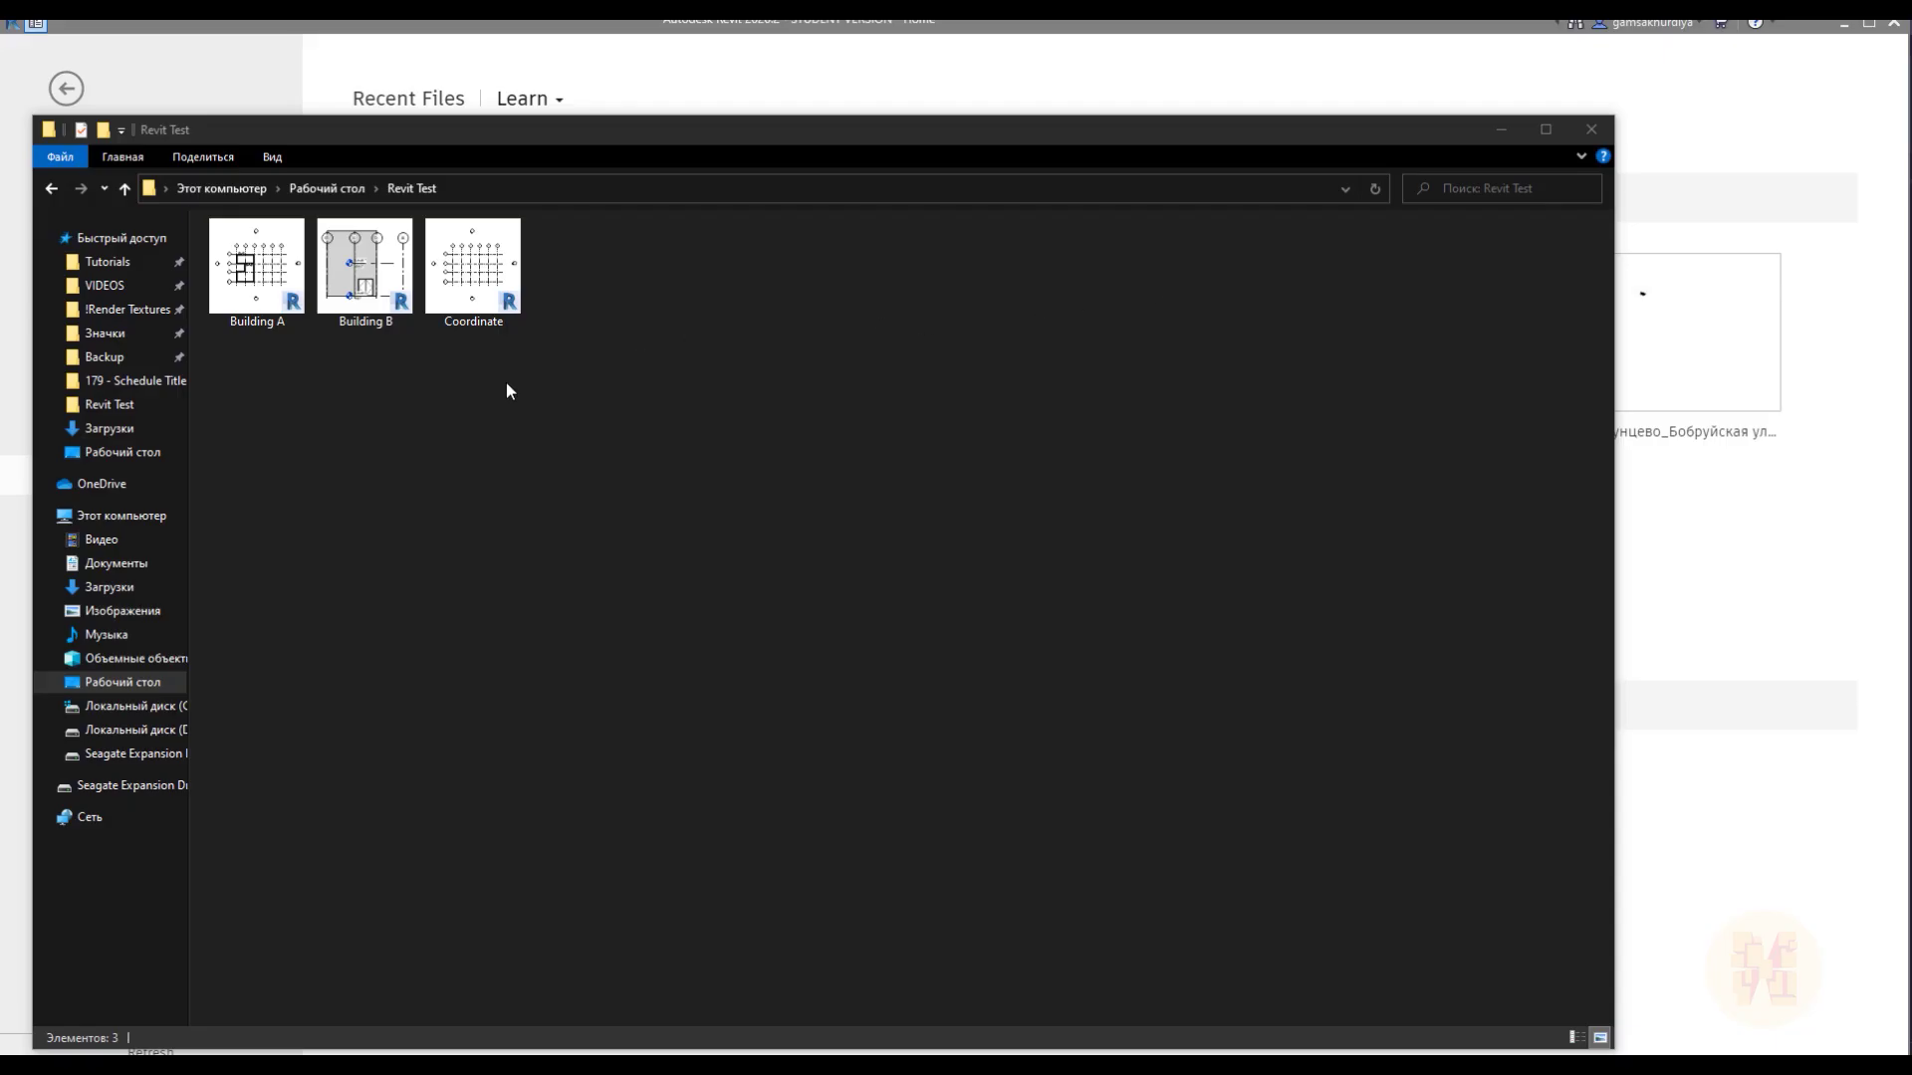
drag(556, 420, 234, 287)
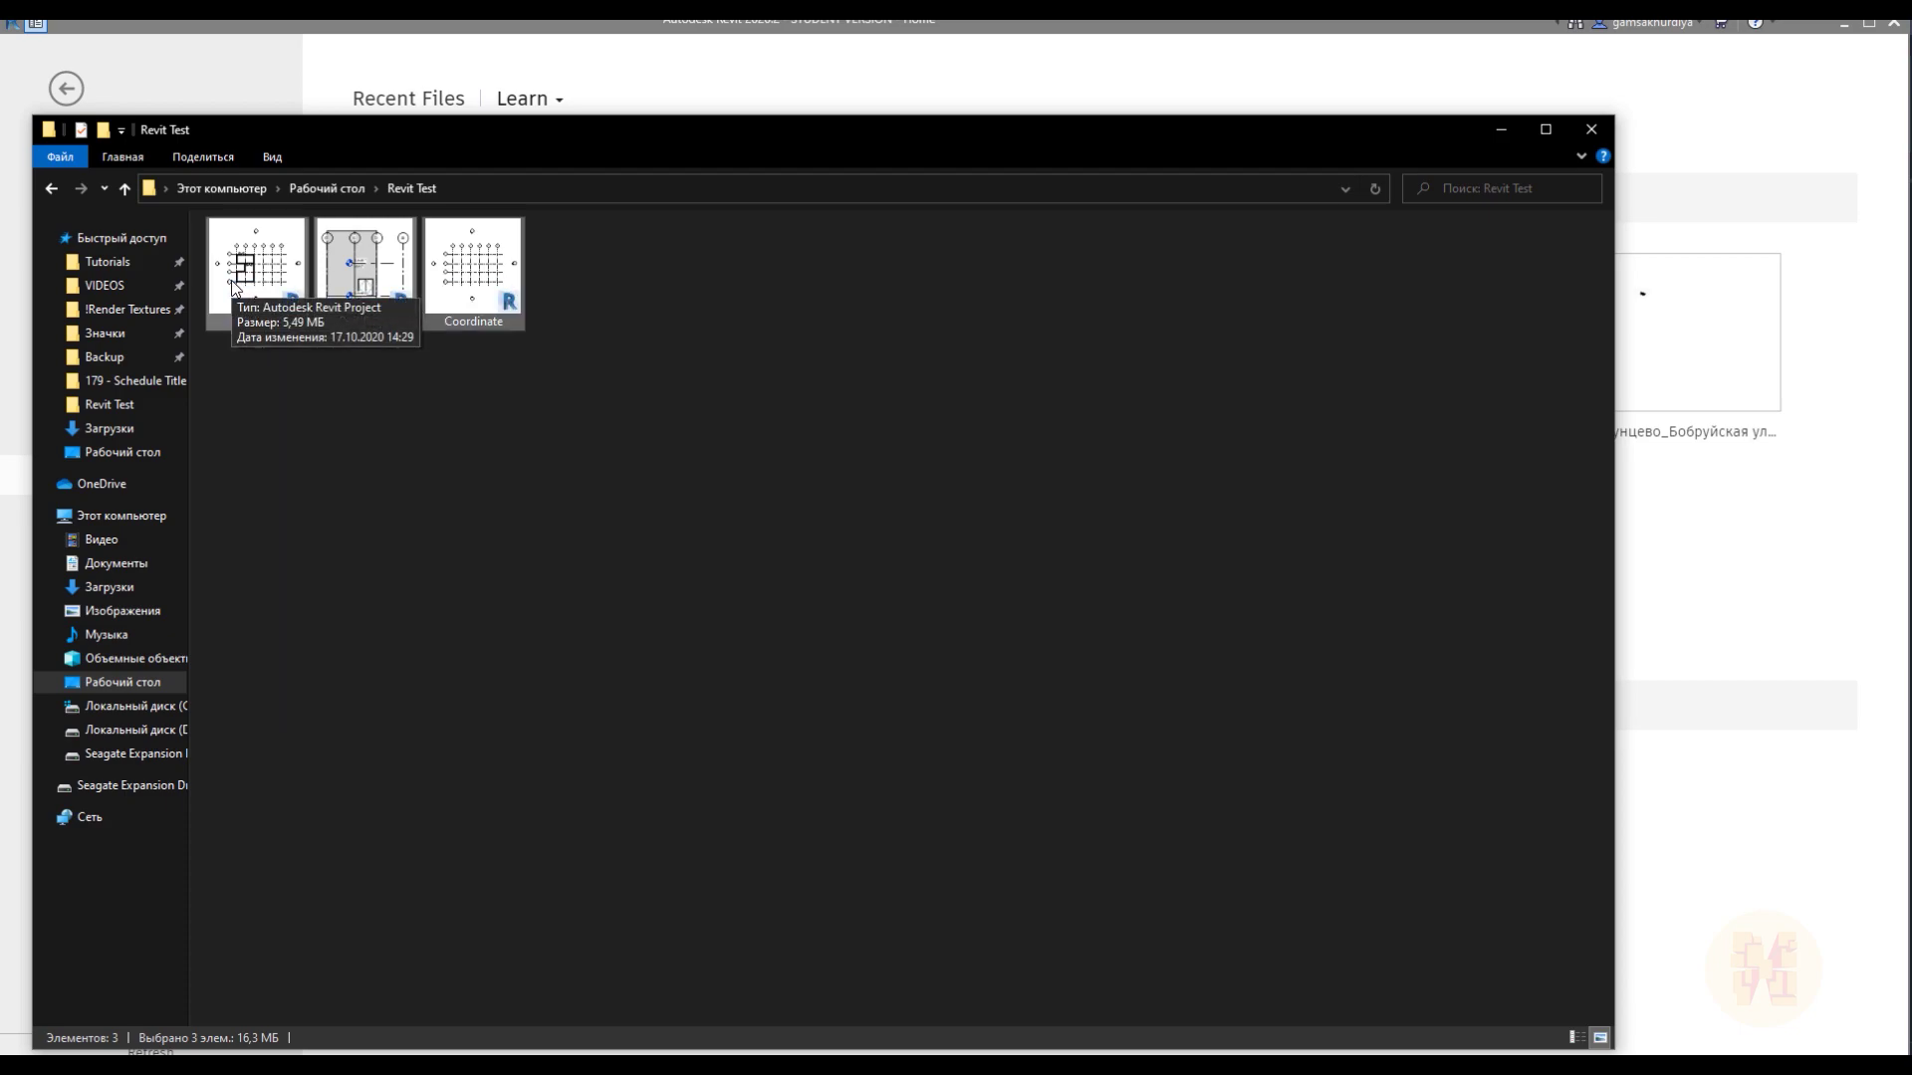
click(470, 299)
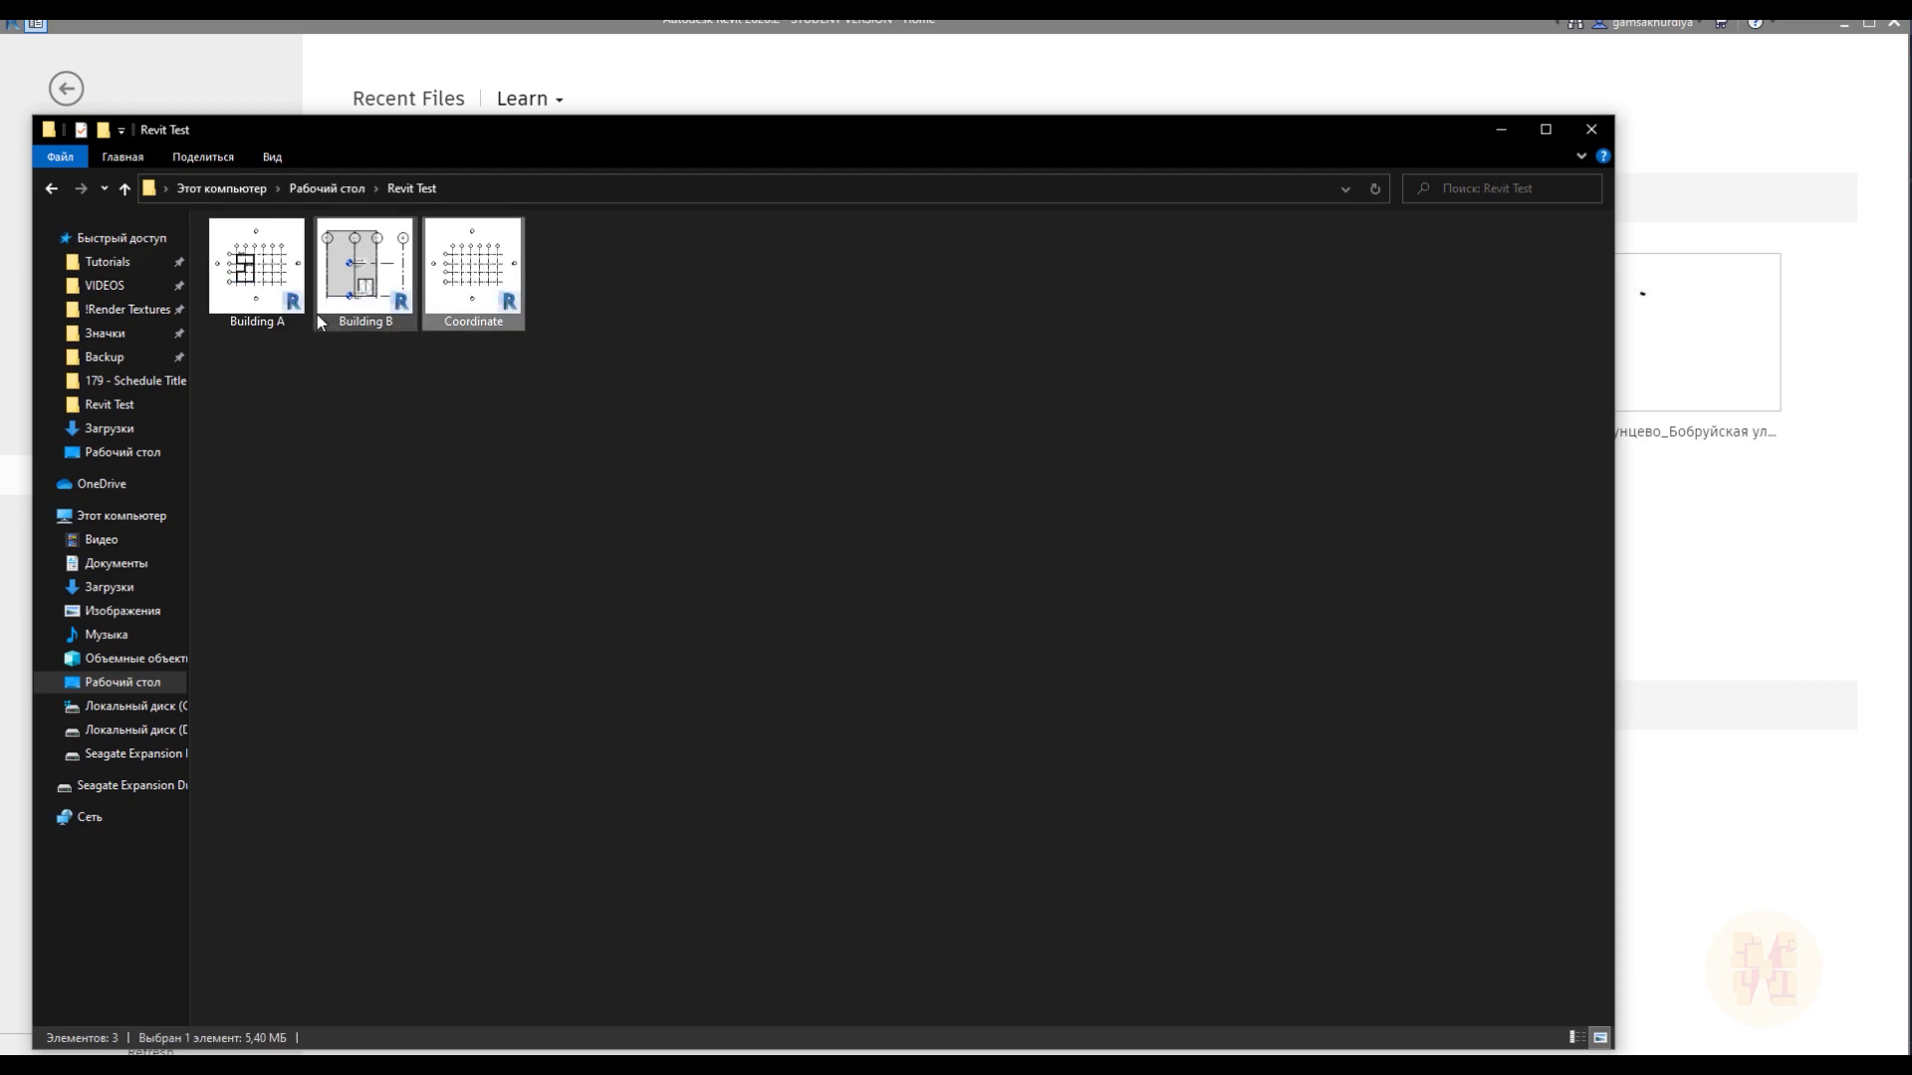
click(232, 299)
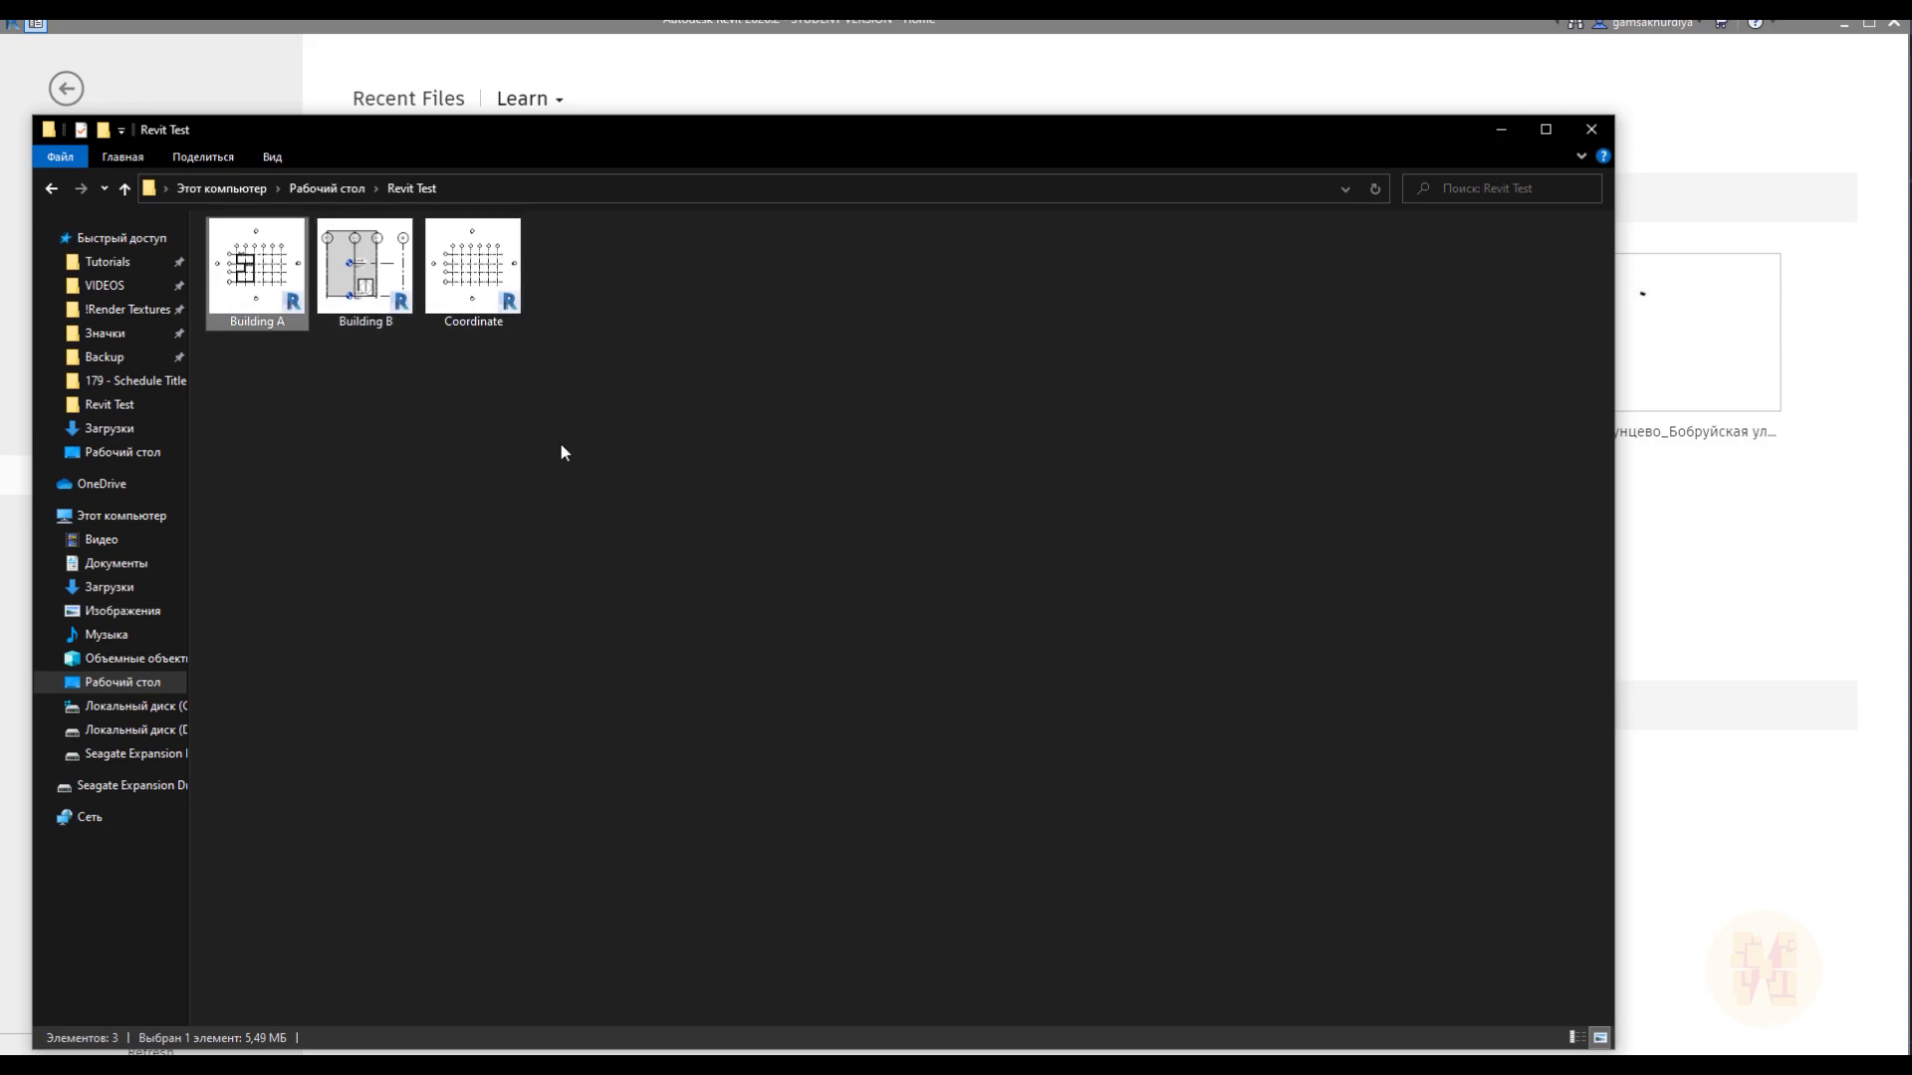
click(474, 299)
drag(474, 299, 1699, 588)
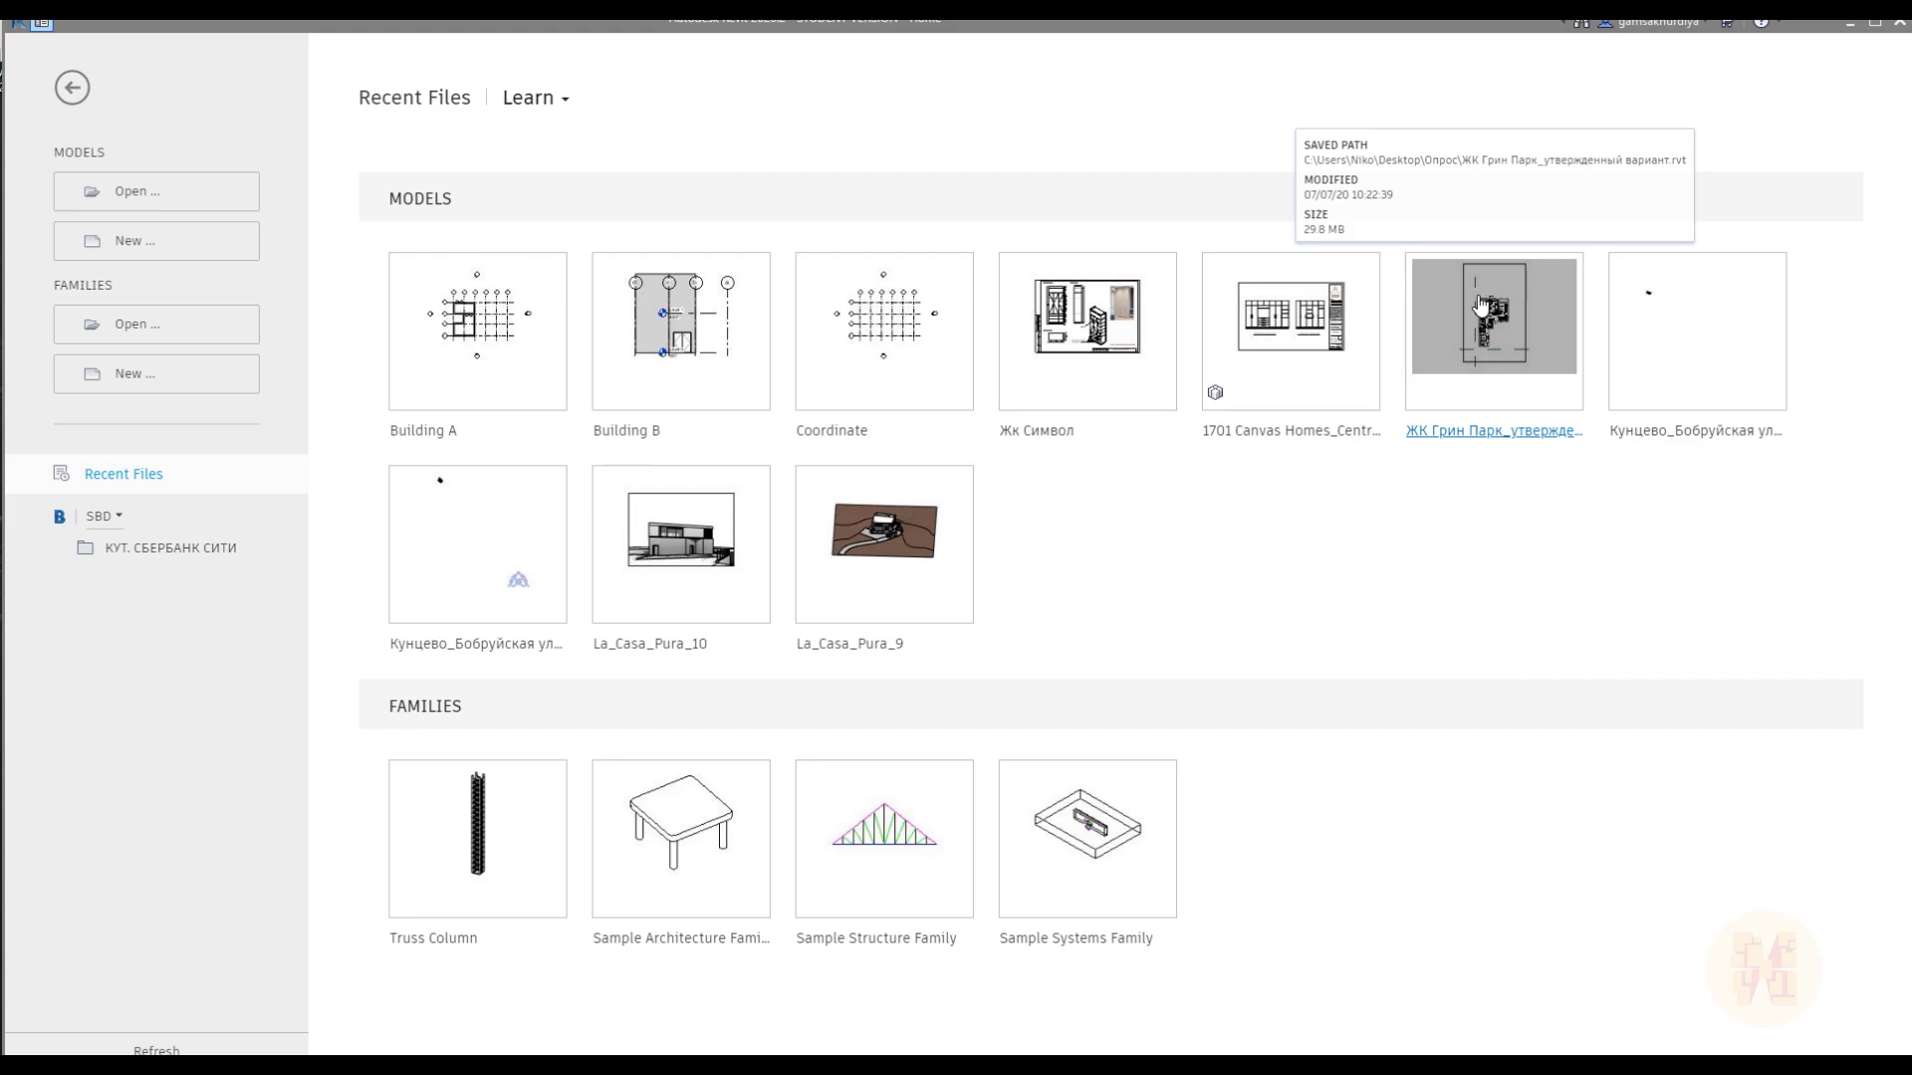
- Open the Building A project from the Revit Test folder in Revit
click(199, 1055)
drag(545, 141, 684, 118)
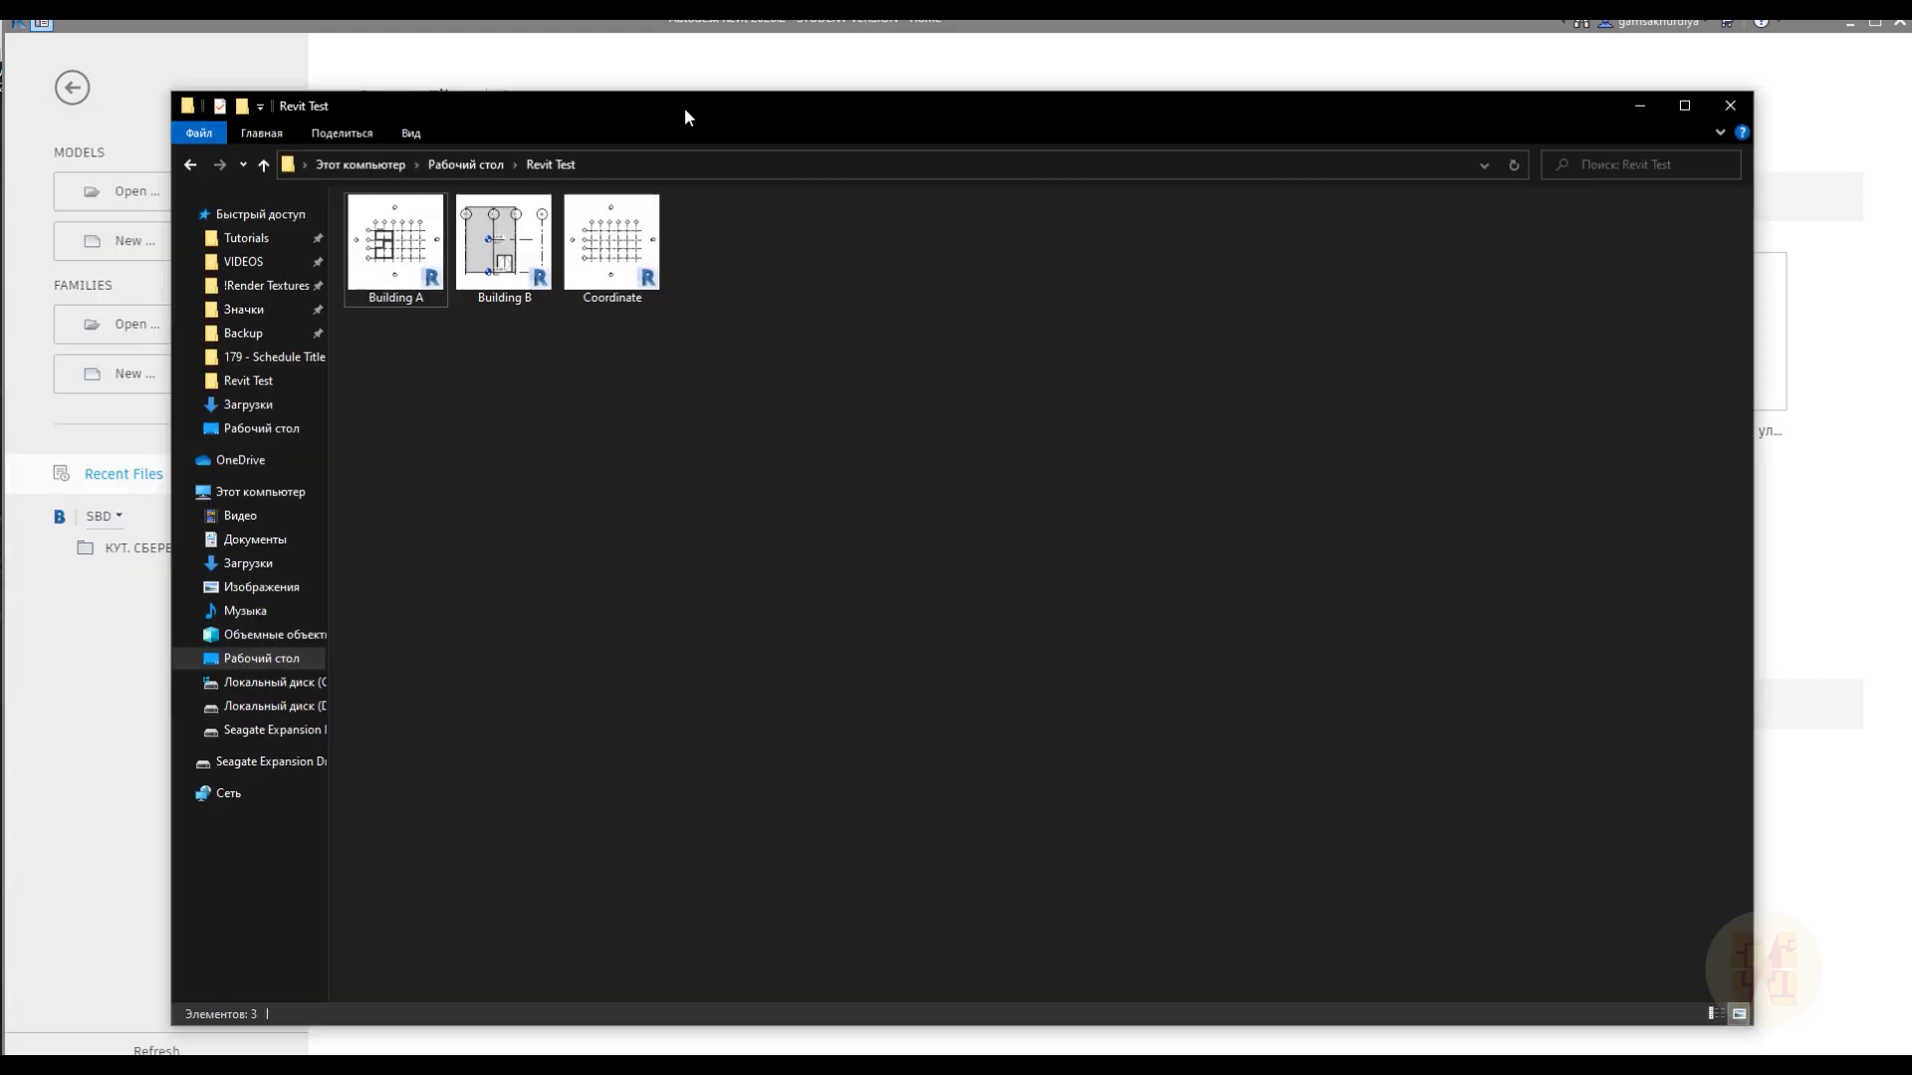
click(393, 259)
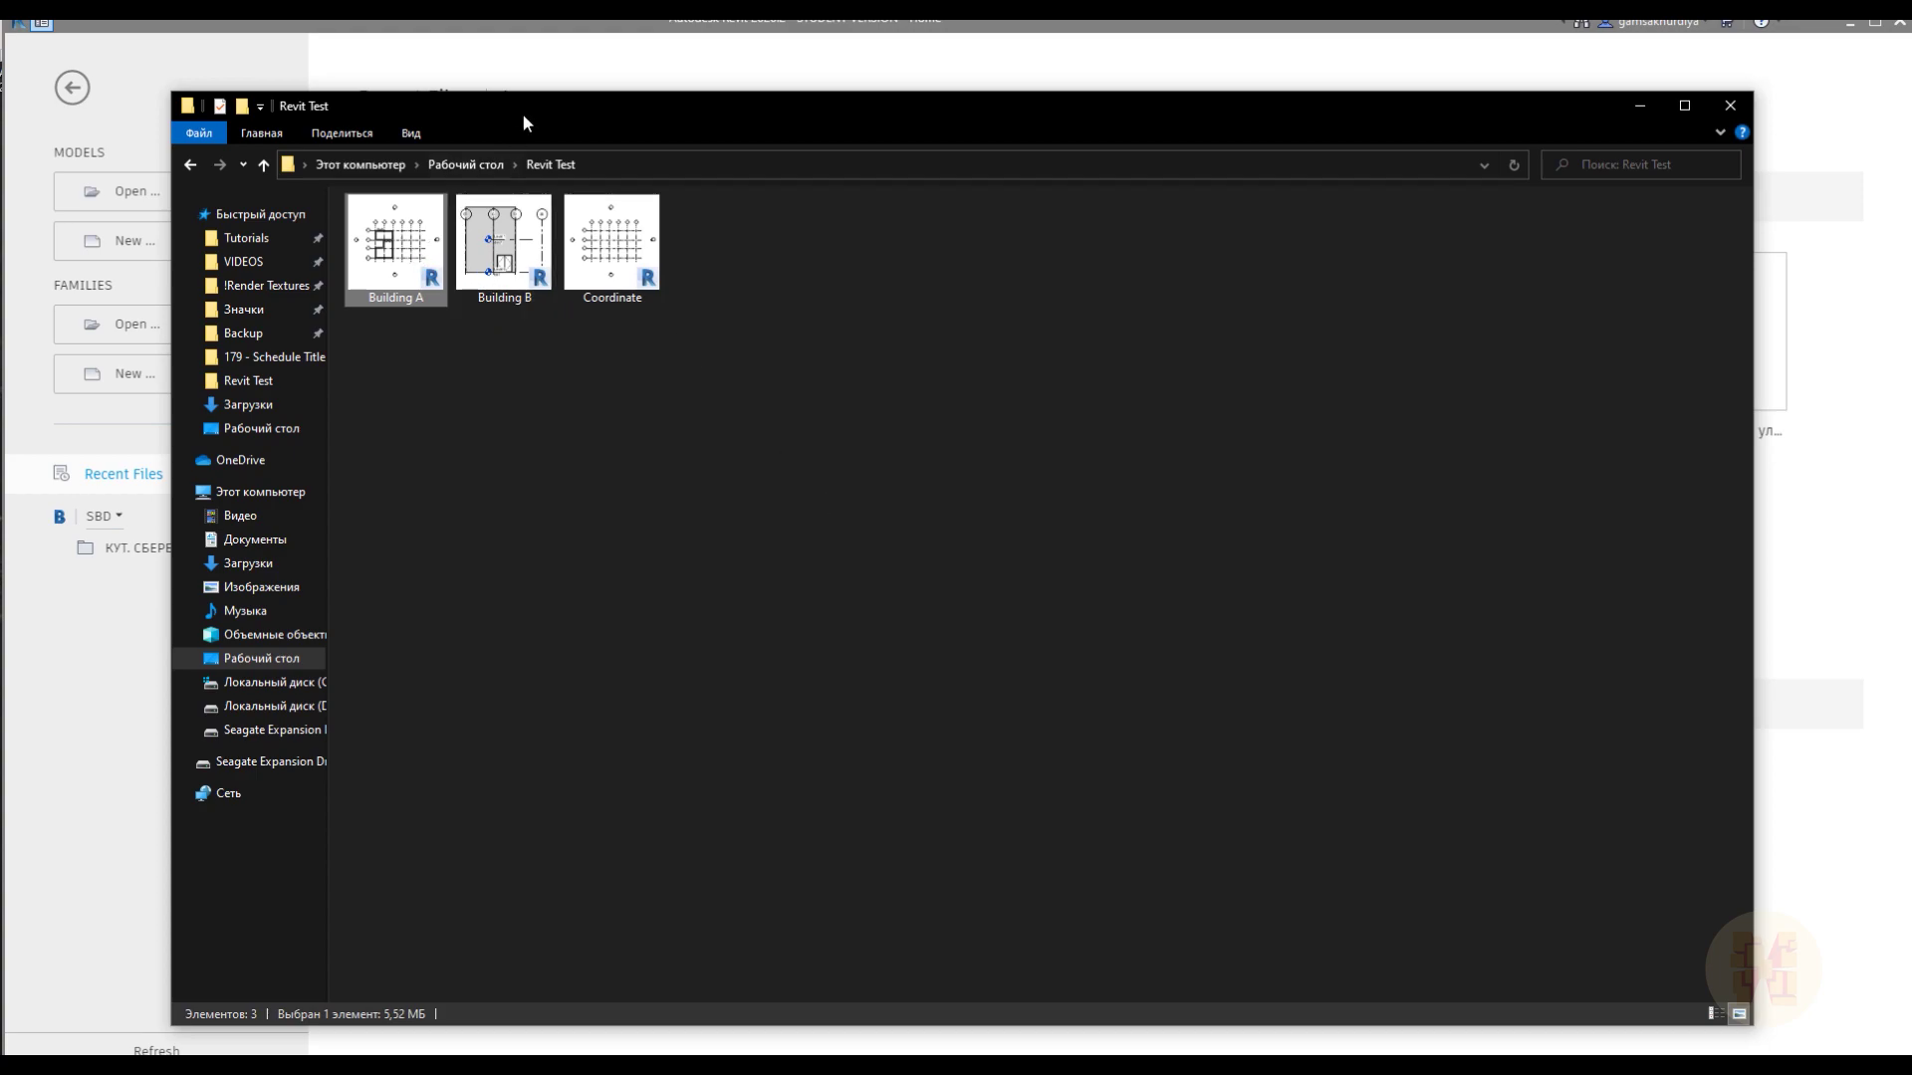
drag(546, 116, 1153, 112)
drag(1006, 244, 958, 279)
drag(958, 279, 638, 393)
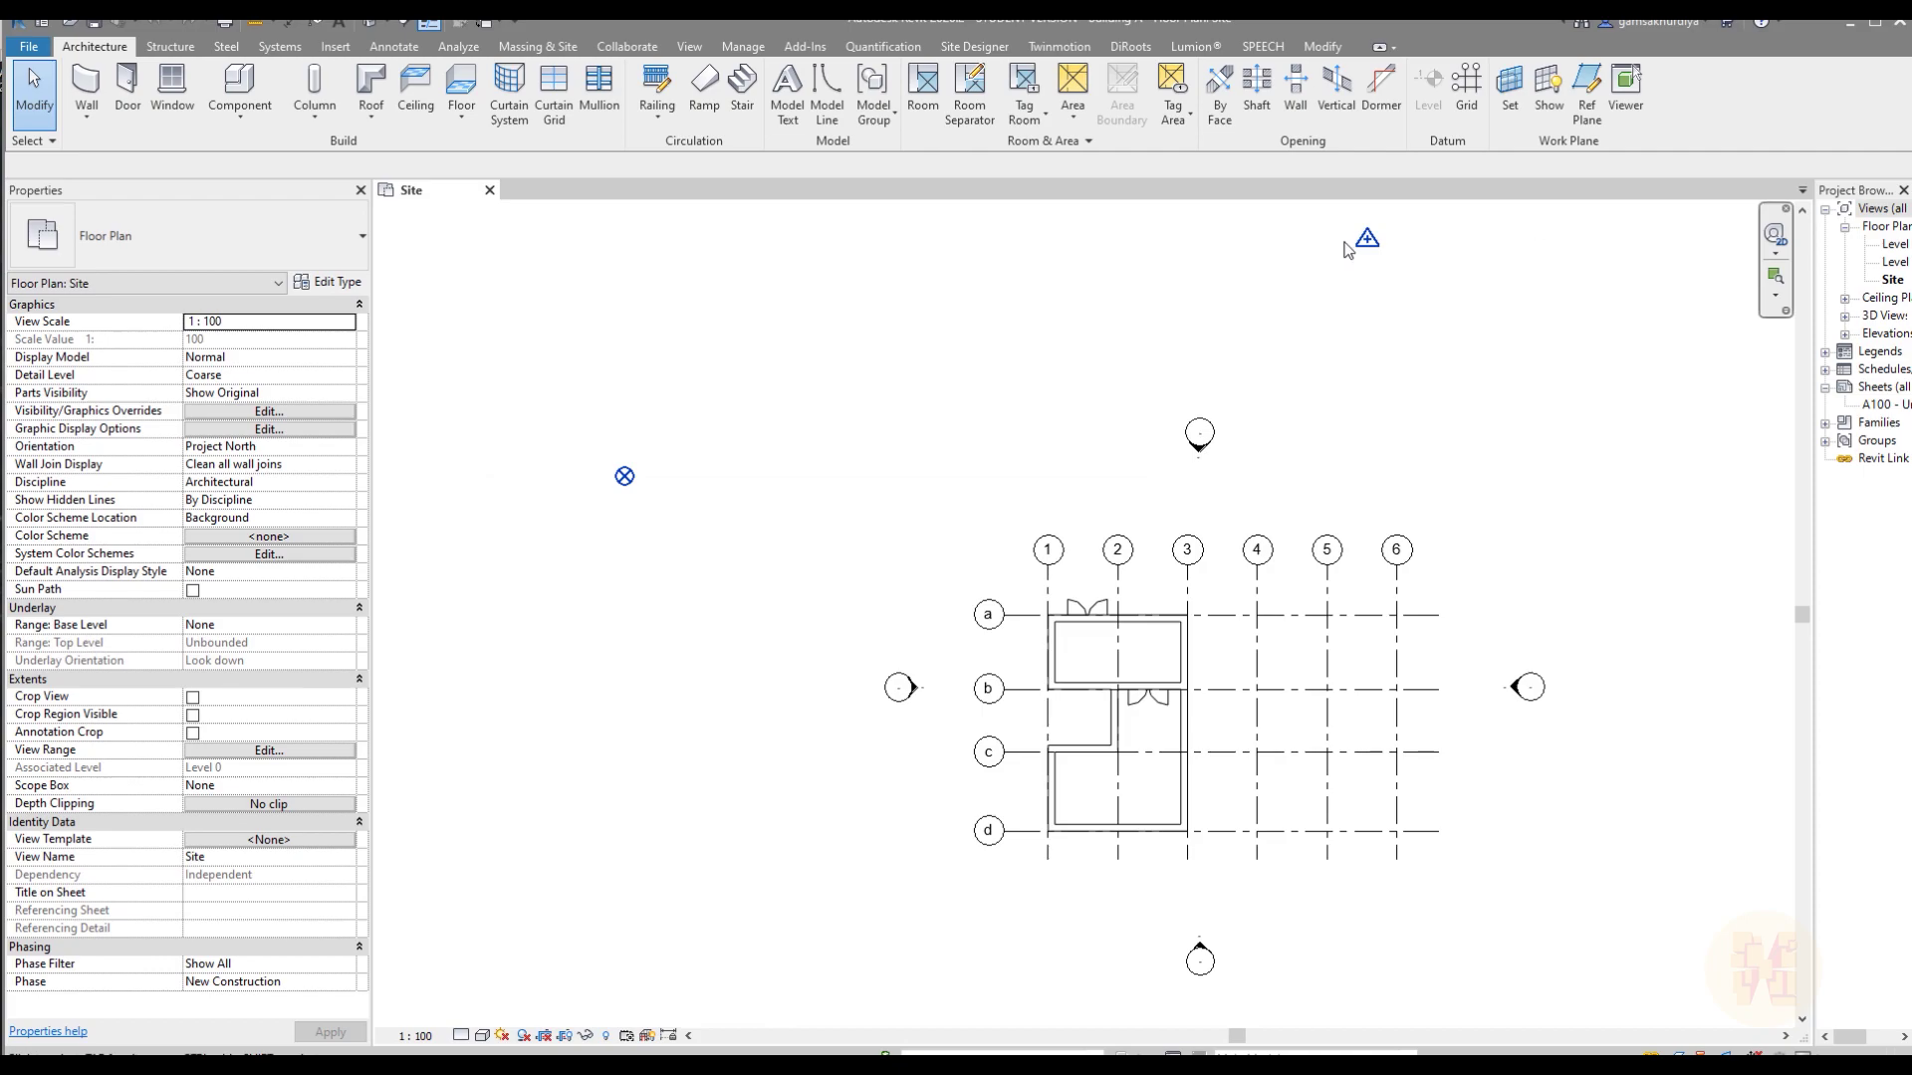
scroll(954, 388, down, 2)
scroll(1080, 463, up, 2)
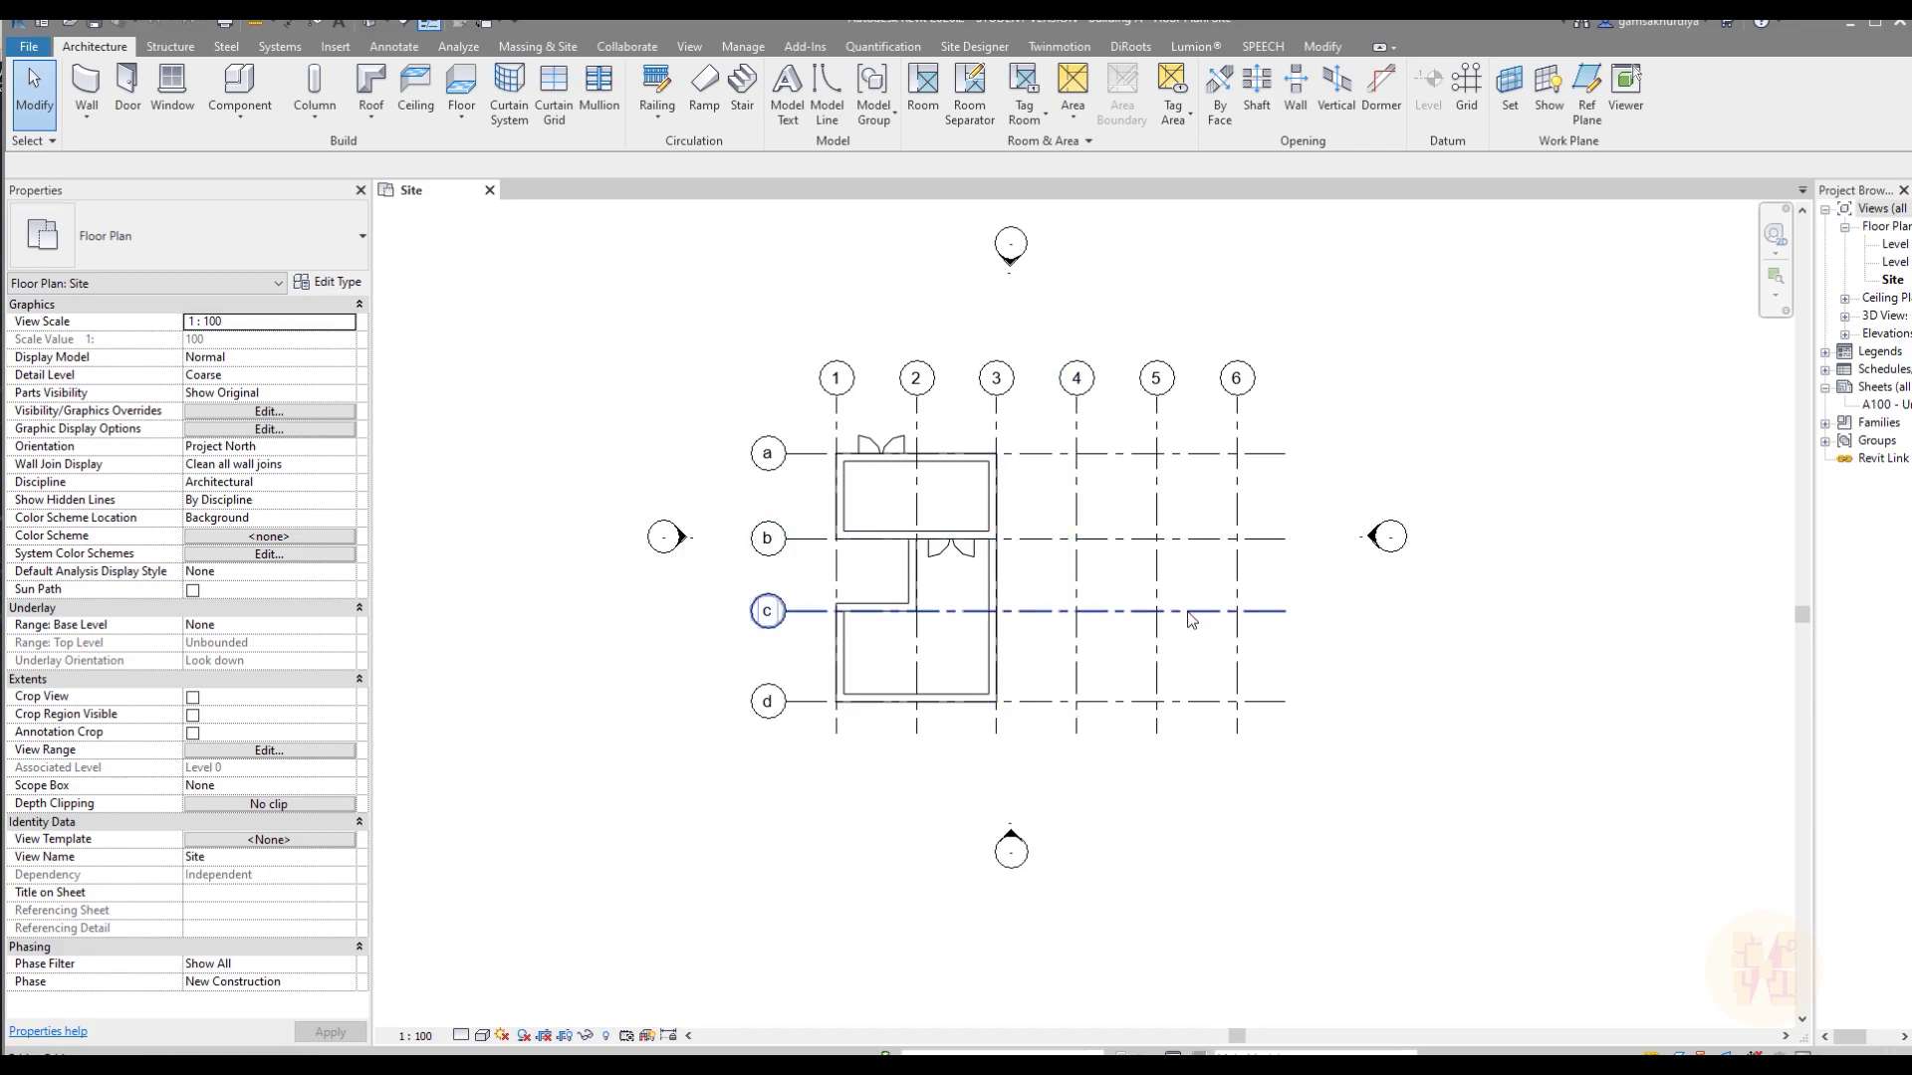
scroll(1175, 582, up, 2)
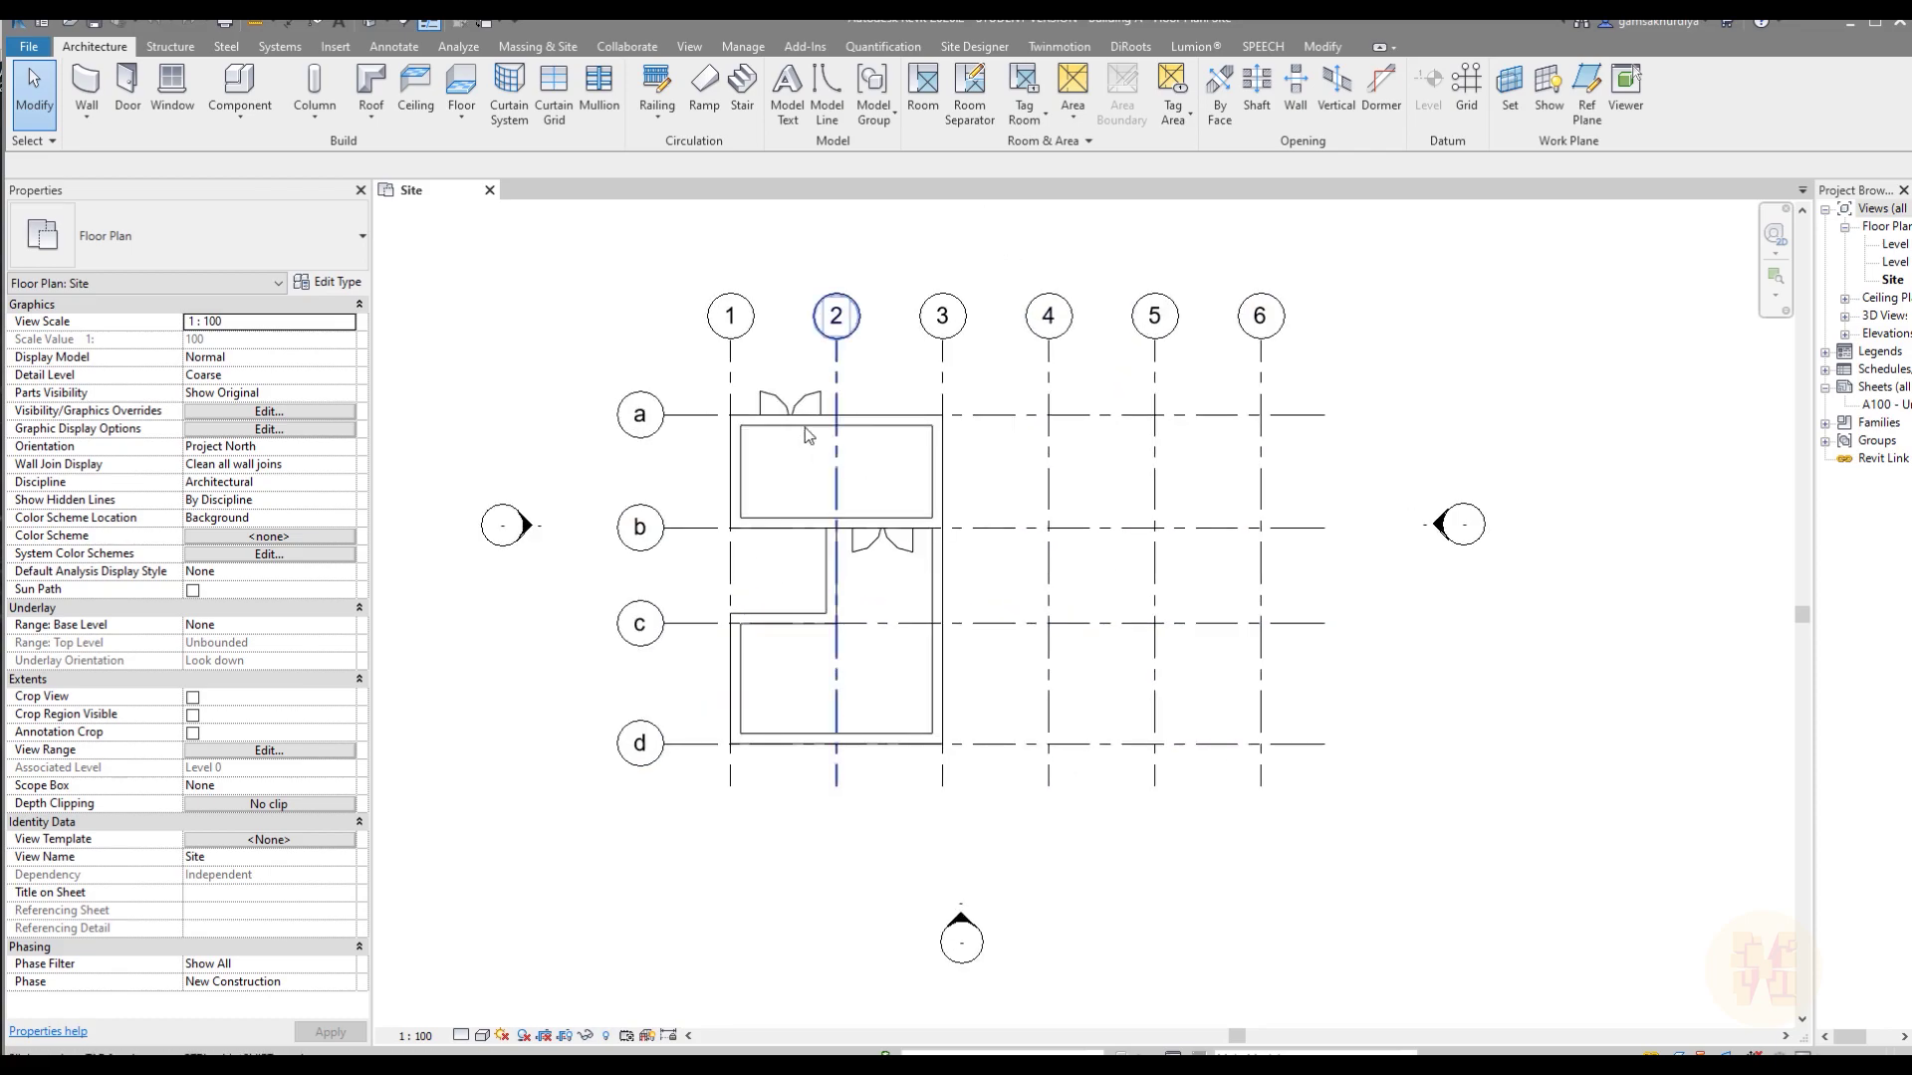
- Link Building B.rvt into the Site plan with Auto - By Shared Coordinates positioning
click(336, 47)
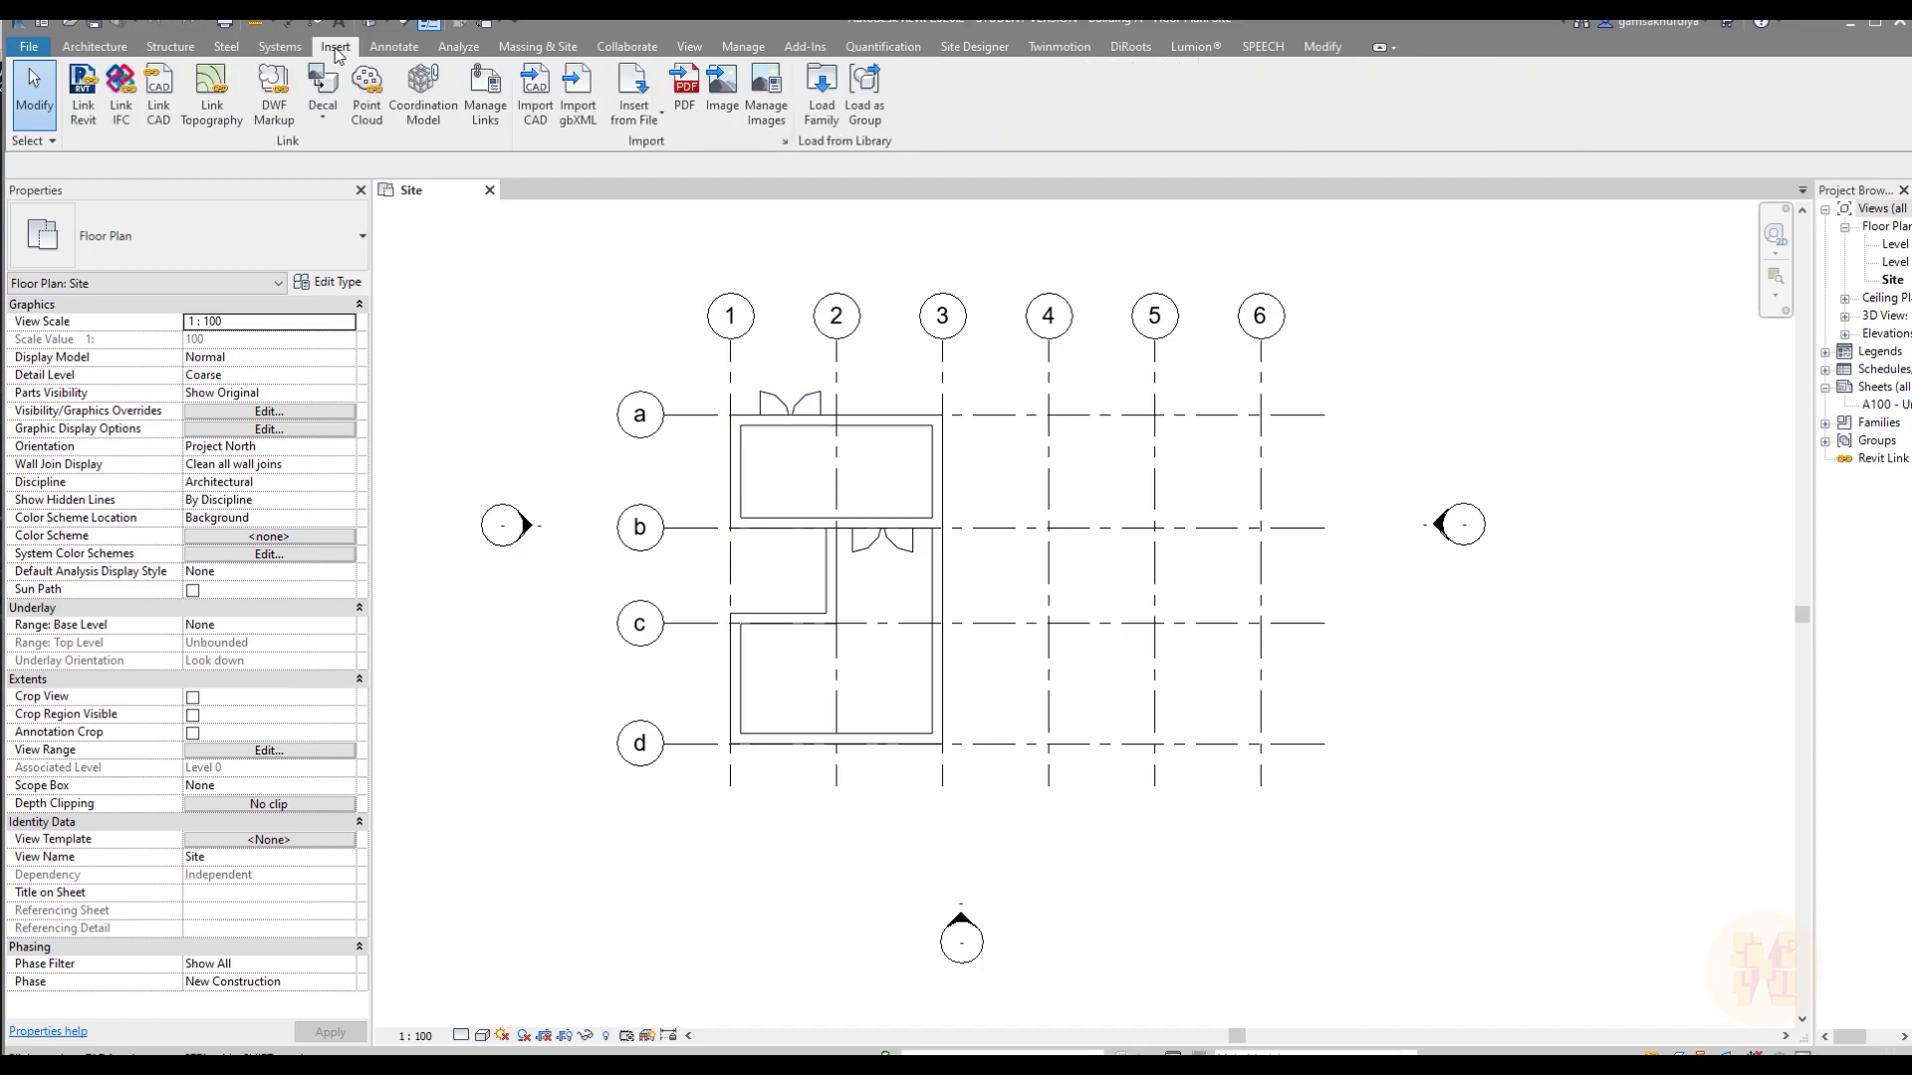
click(77, 107)
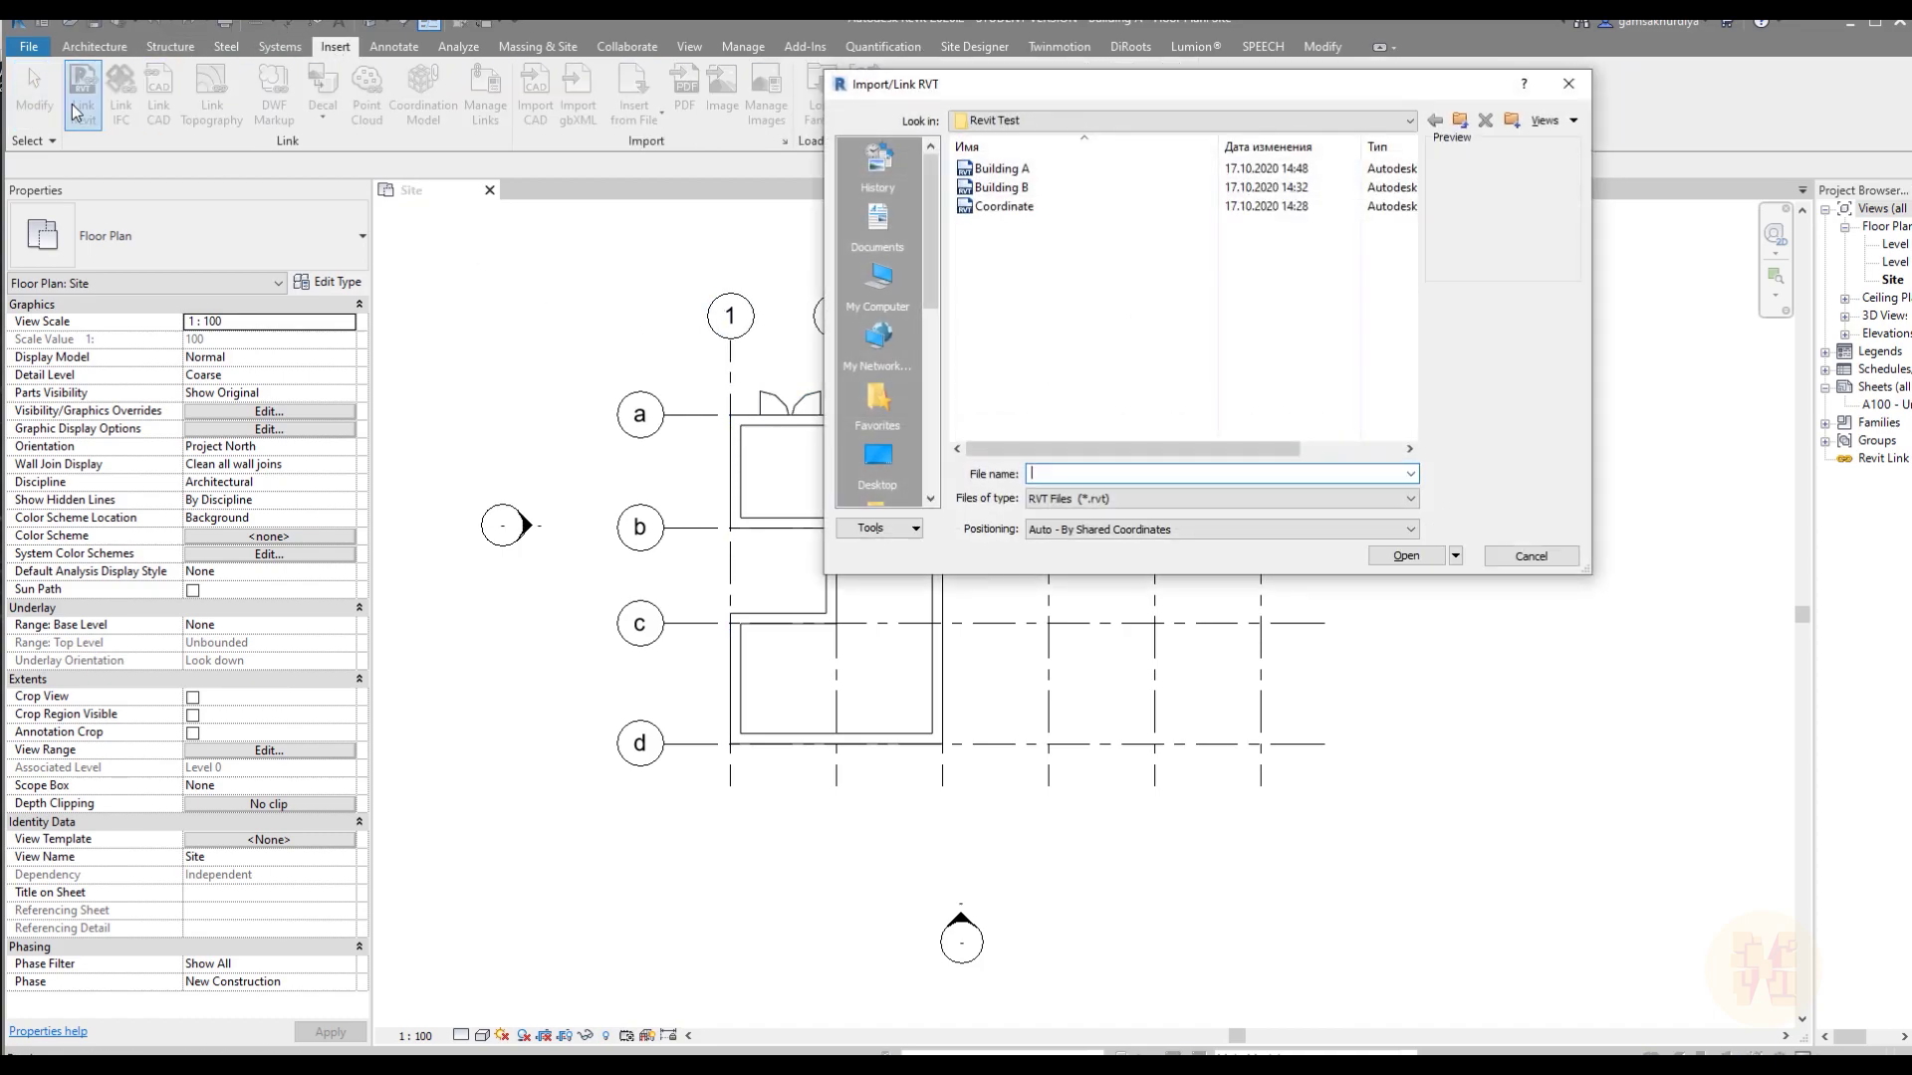
click(1004, 188)
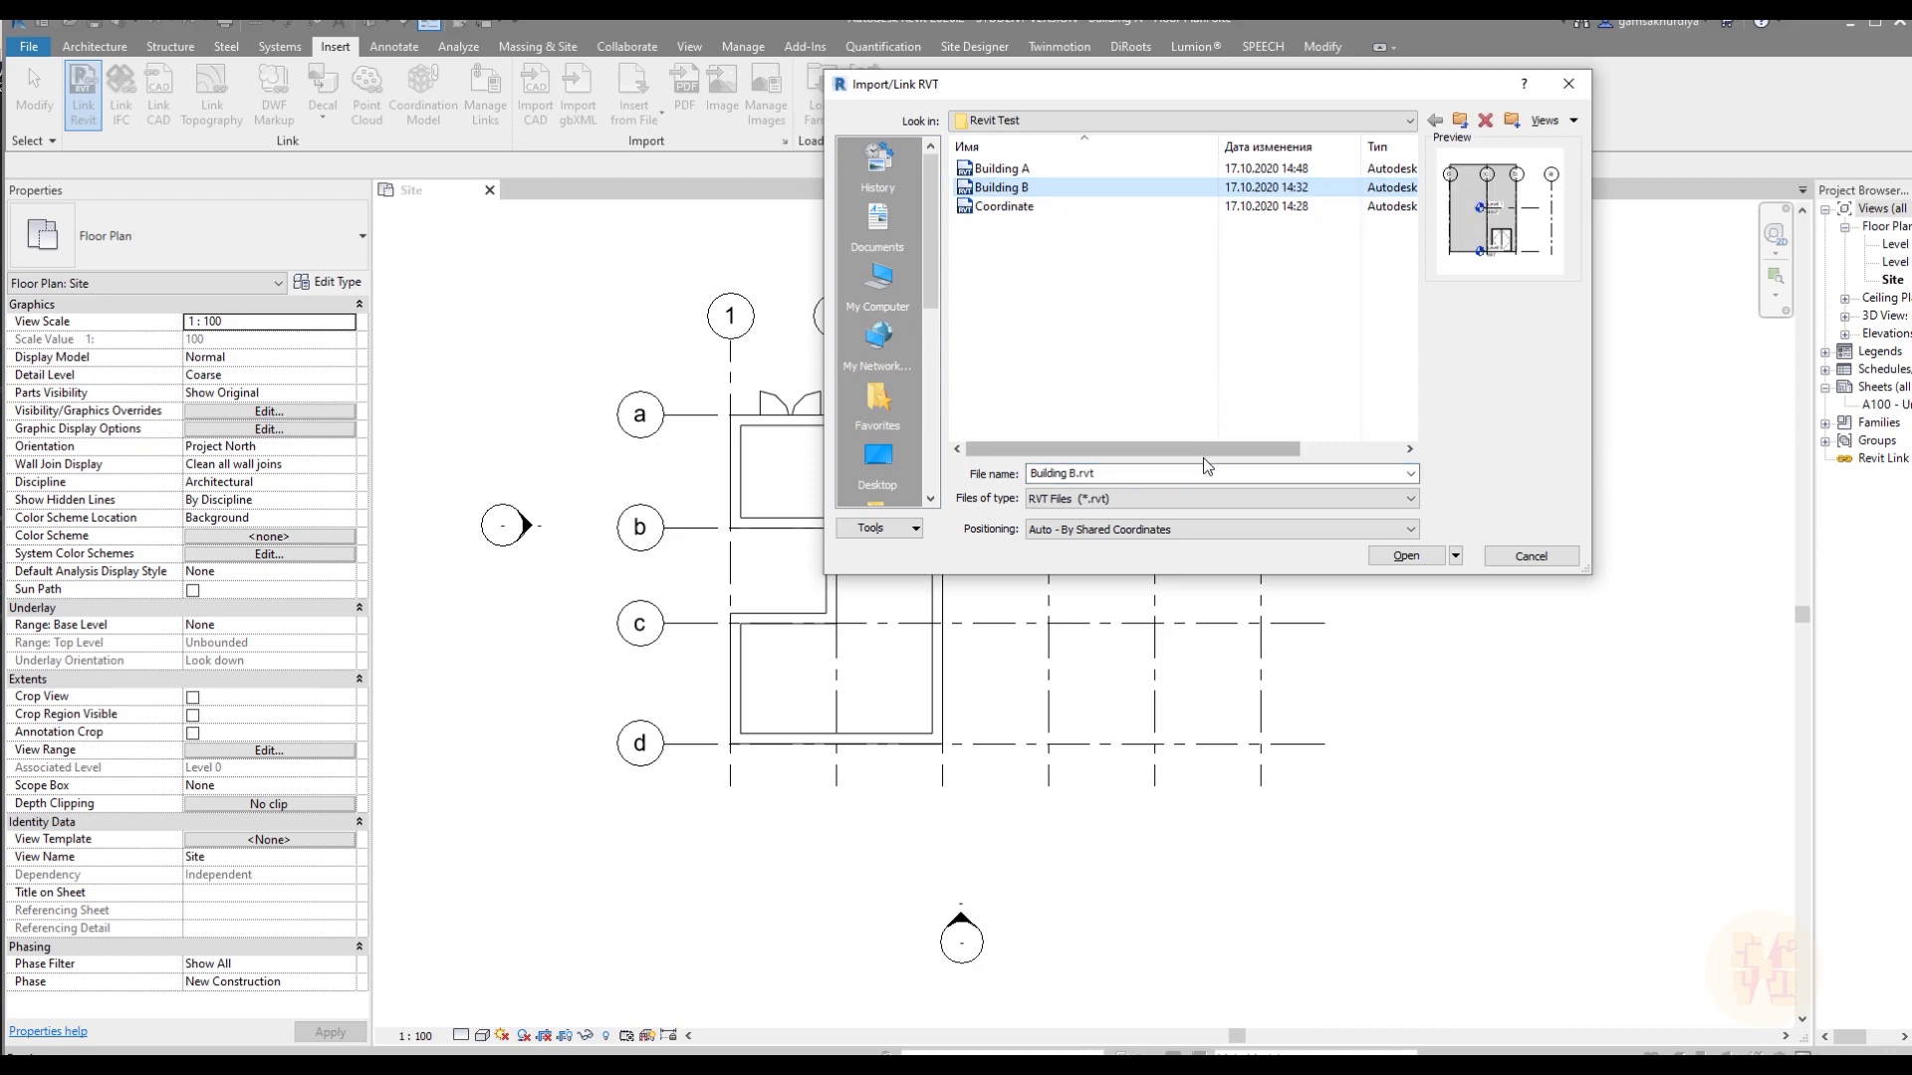
click(1145, 528)
key(Escape)
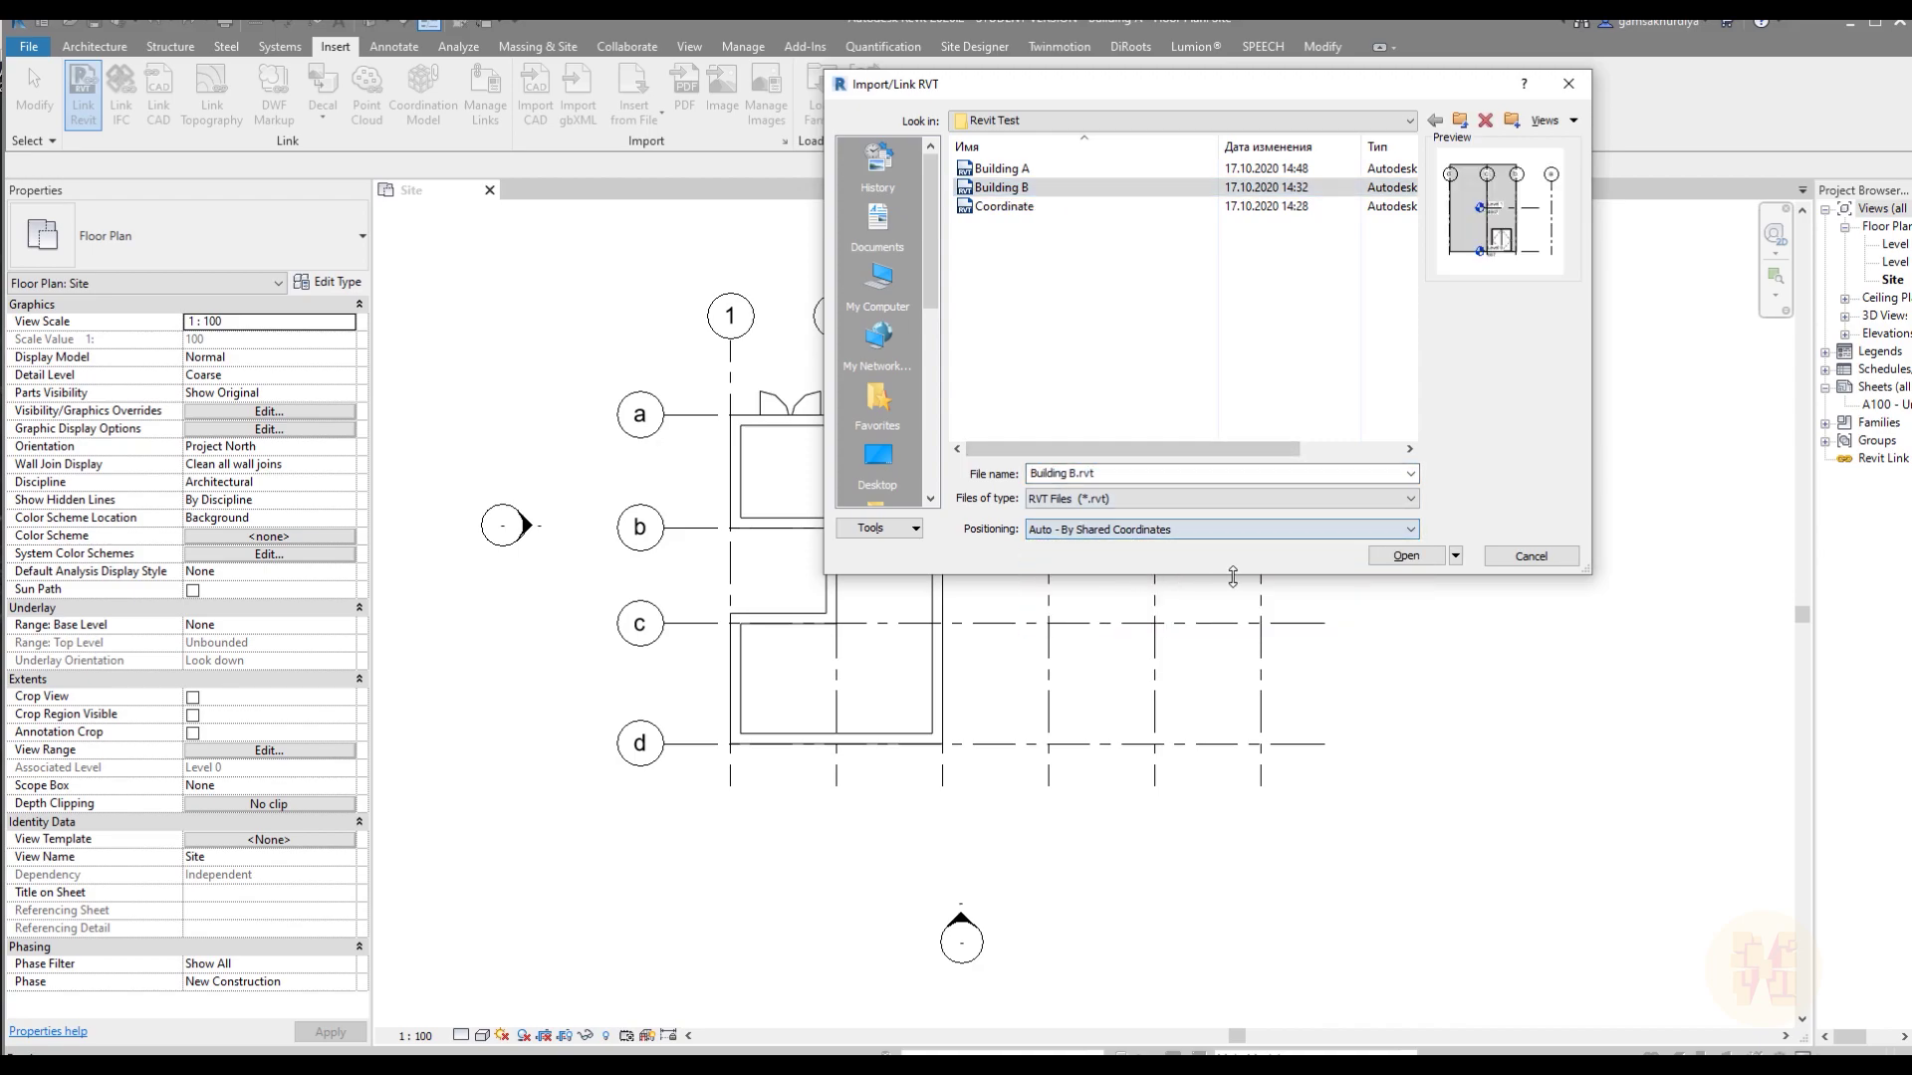
click(1404, 560)
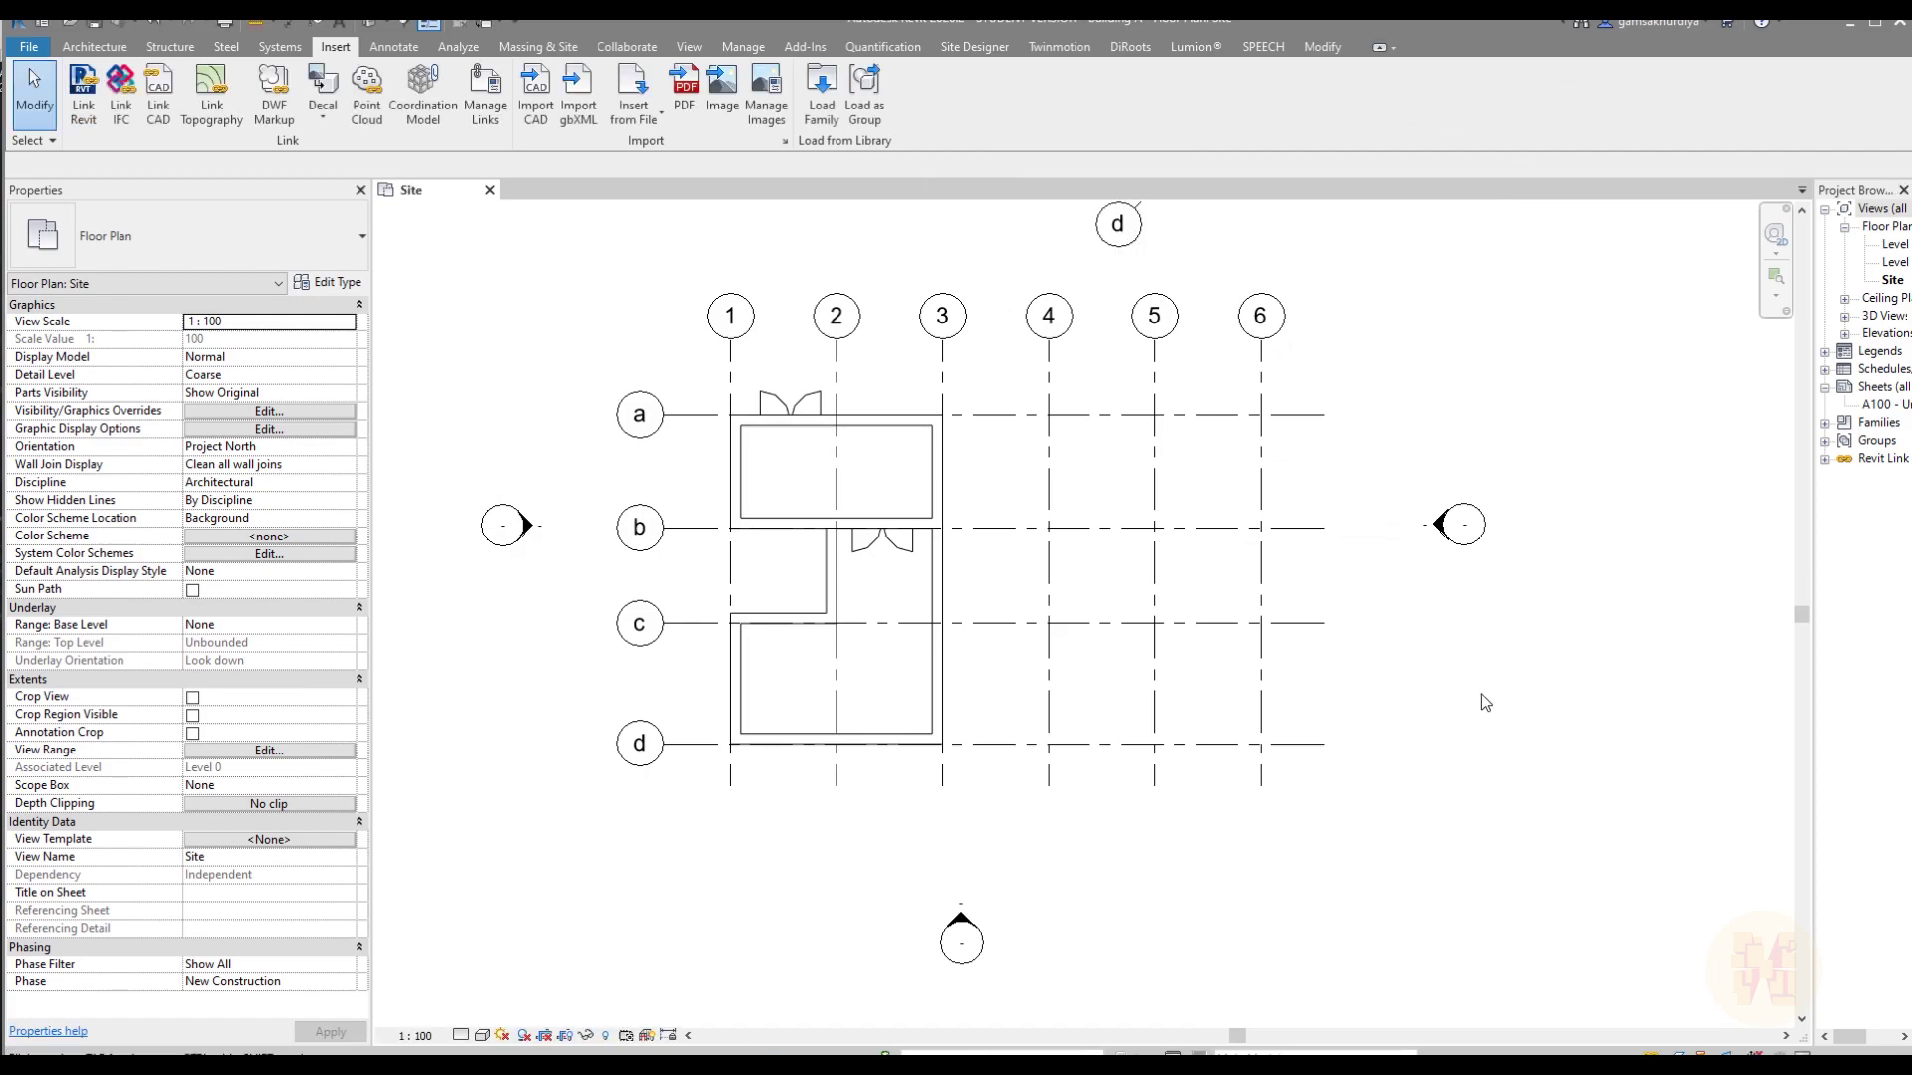
scroll(1484, 703, down, 1)
middle_drag(1443, 328, 1308, 541)
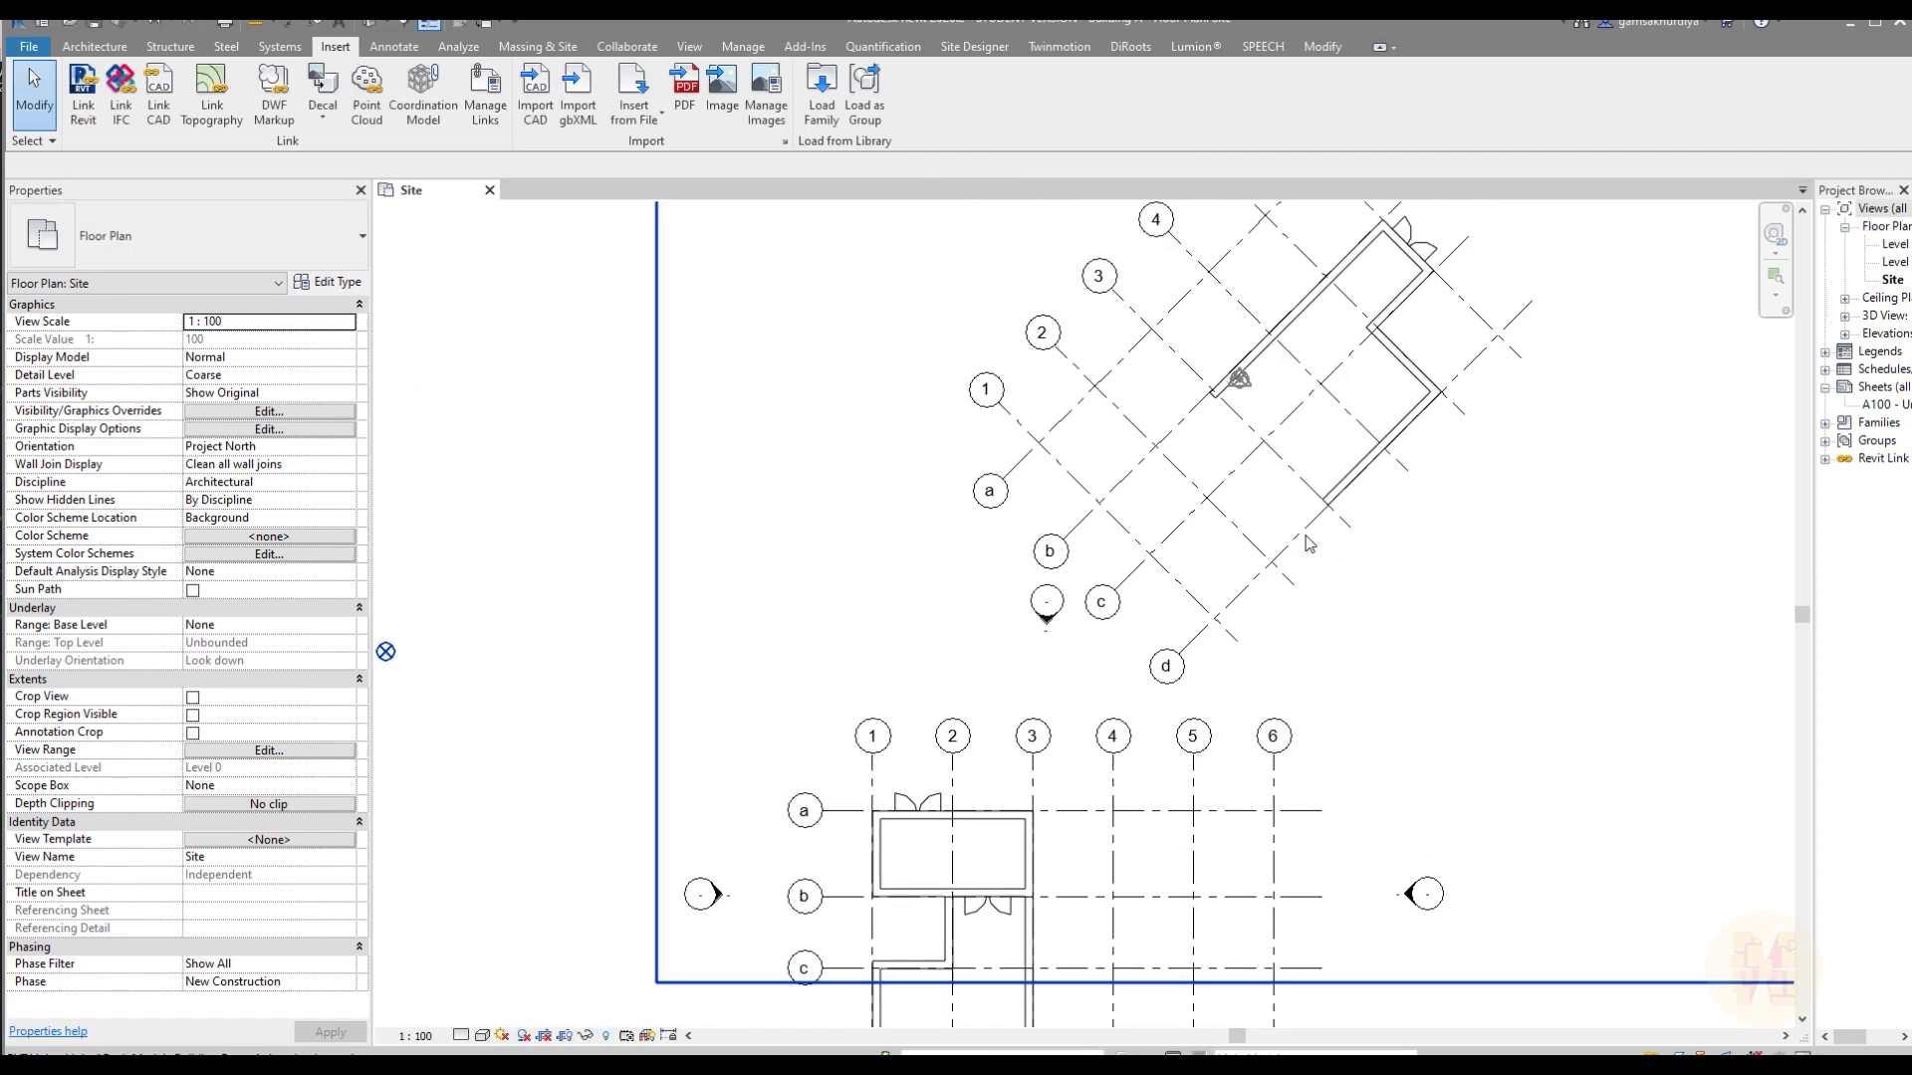
scroll(1435, 663, down, 2)
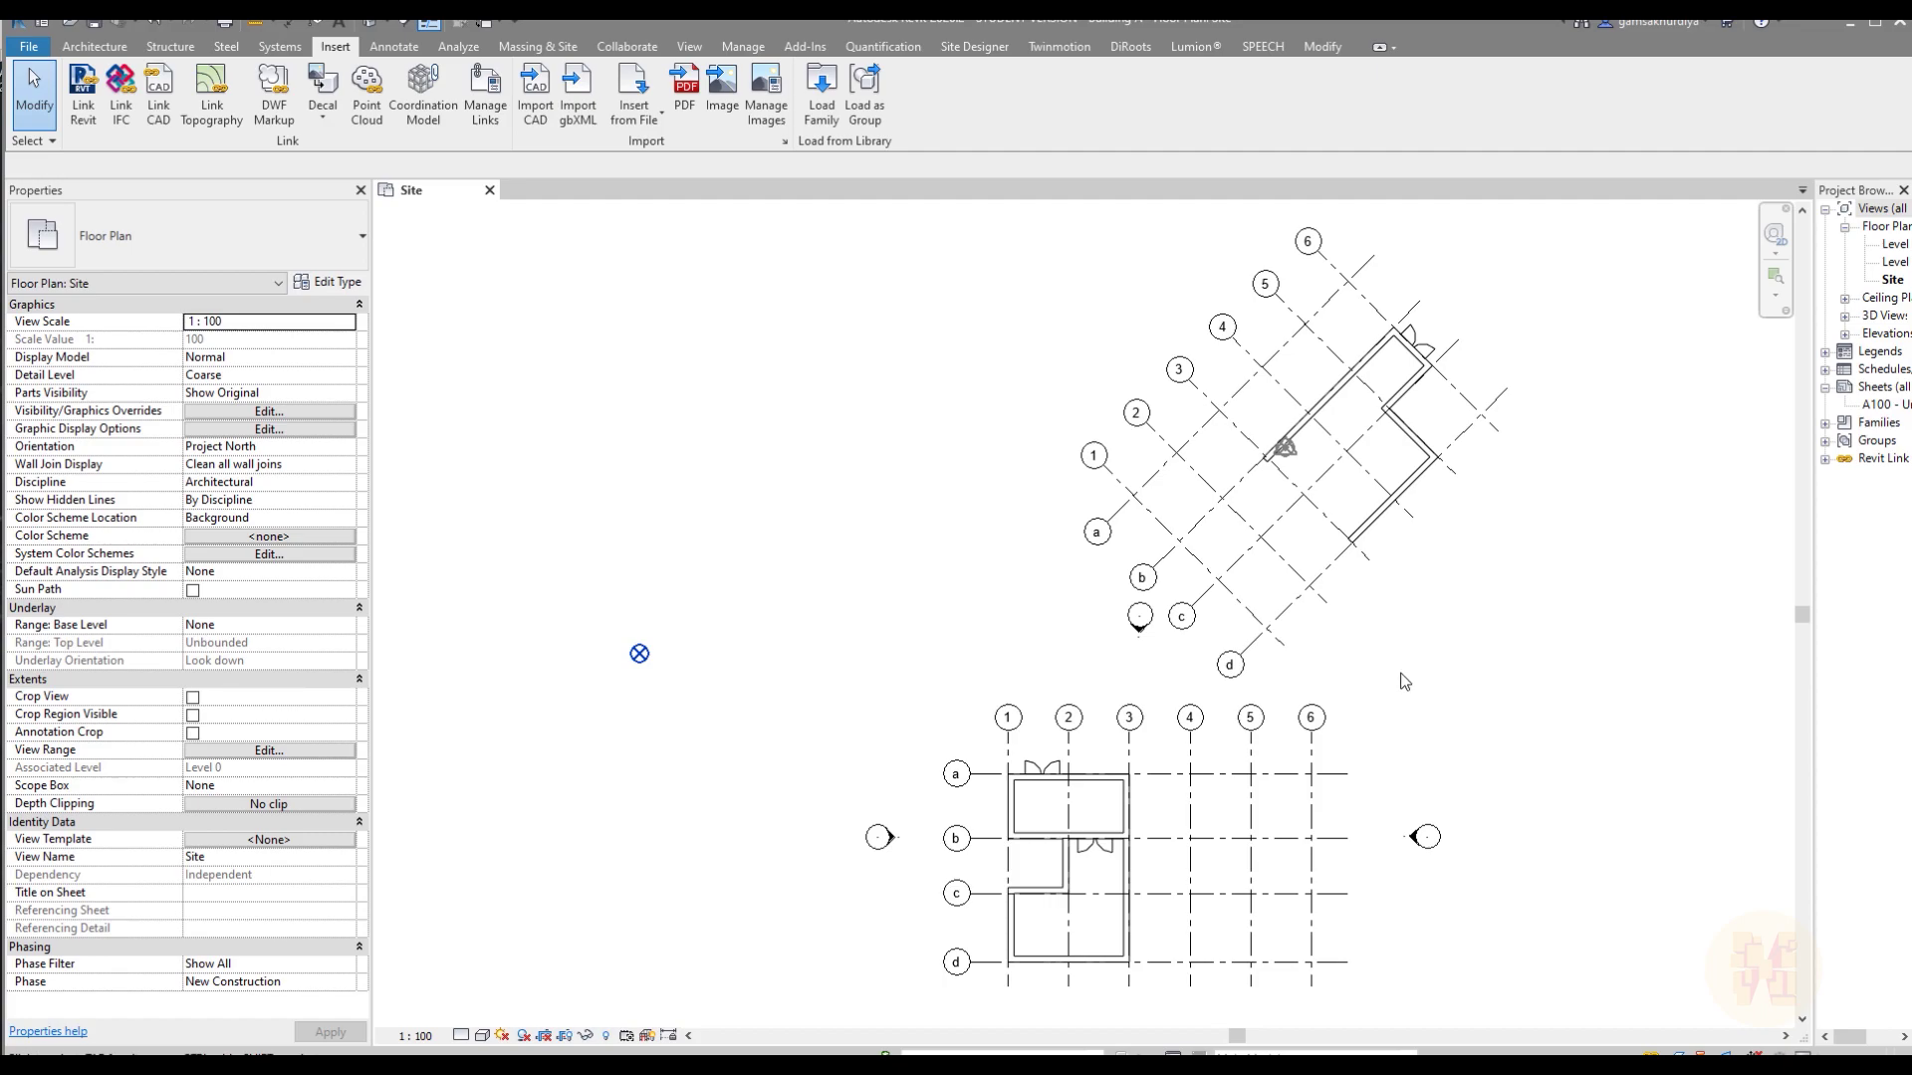
middle_drag(1587, 789, 1531, 713)
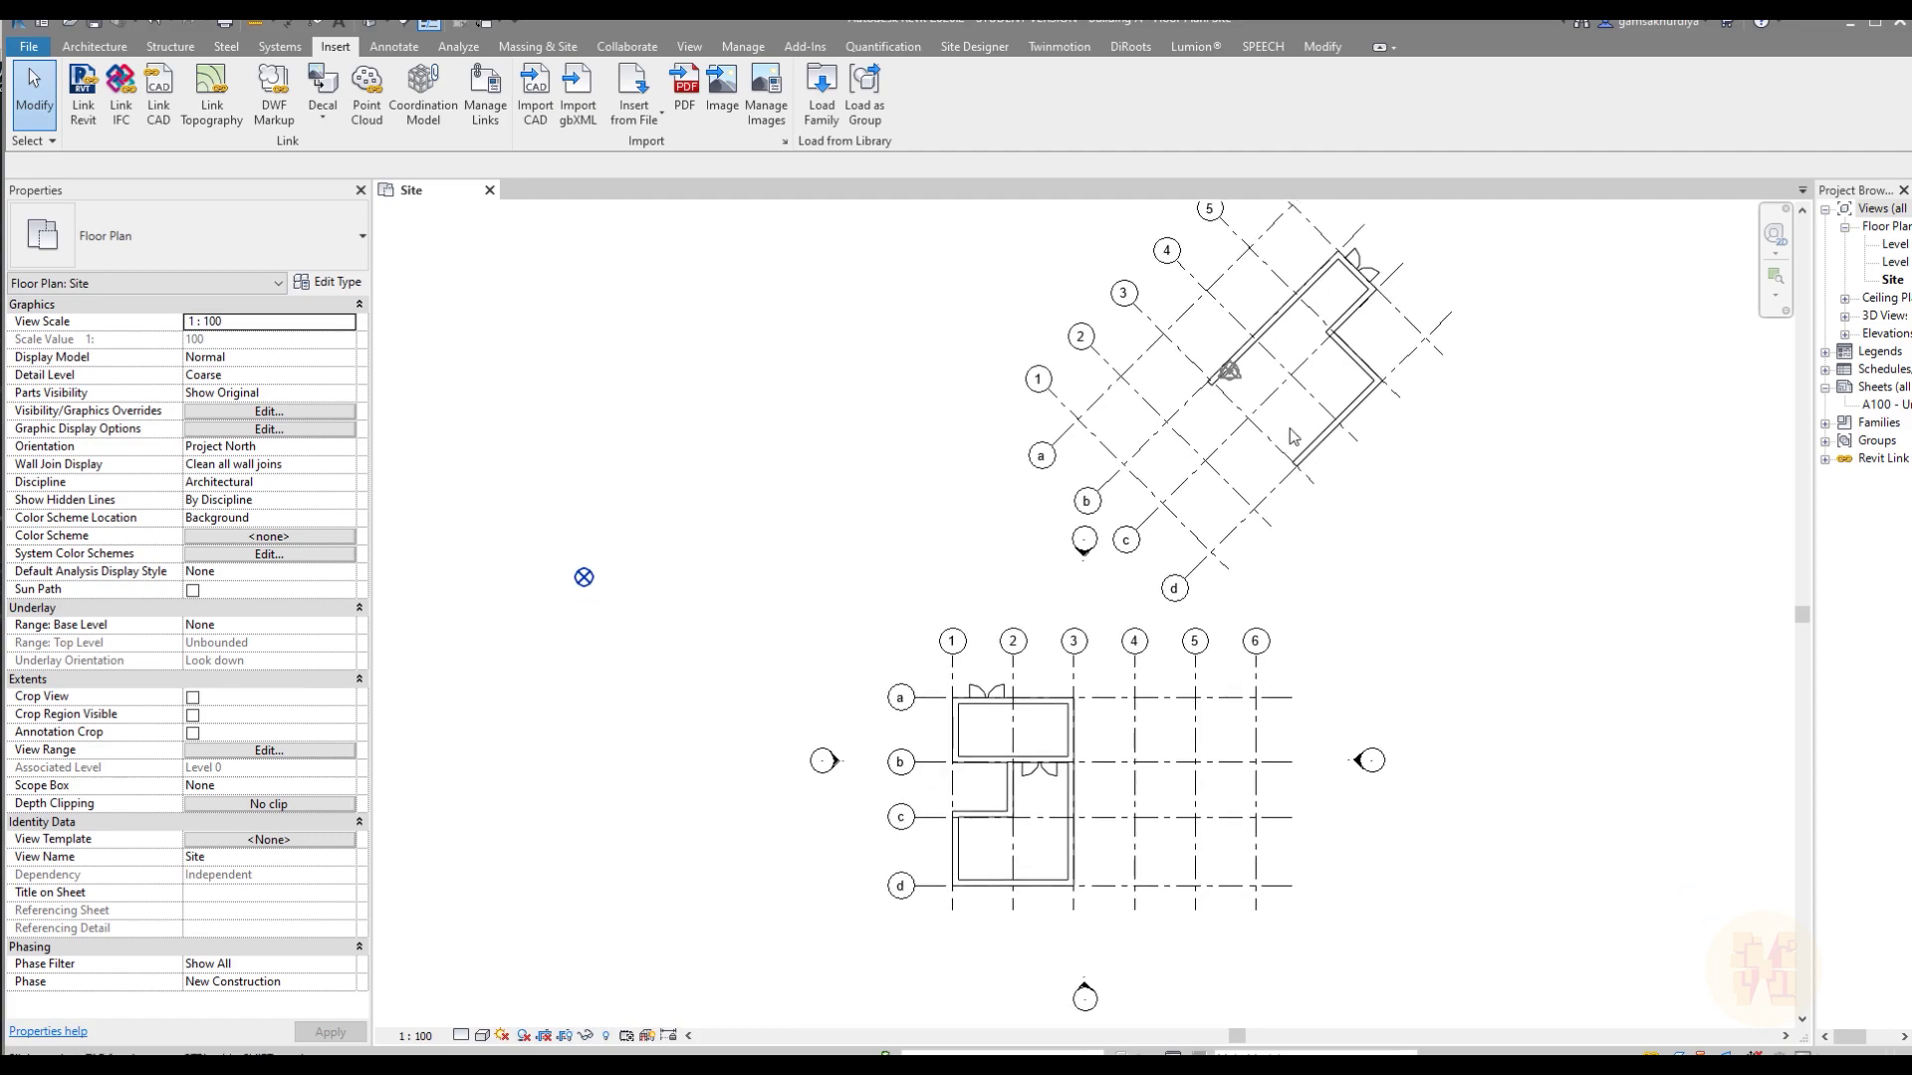
scroll(1335, 578, down, 1)
middle_drag(1451, 588, 1257, 393)
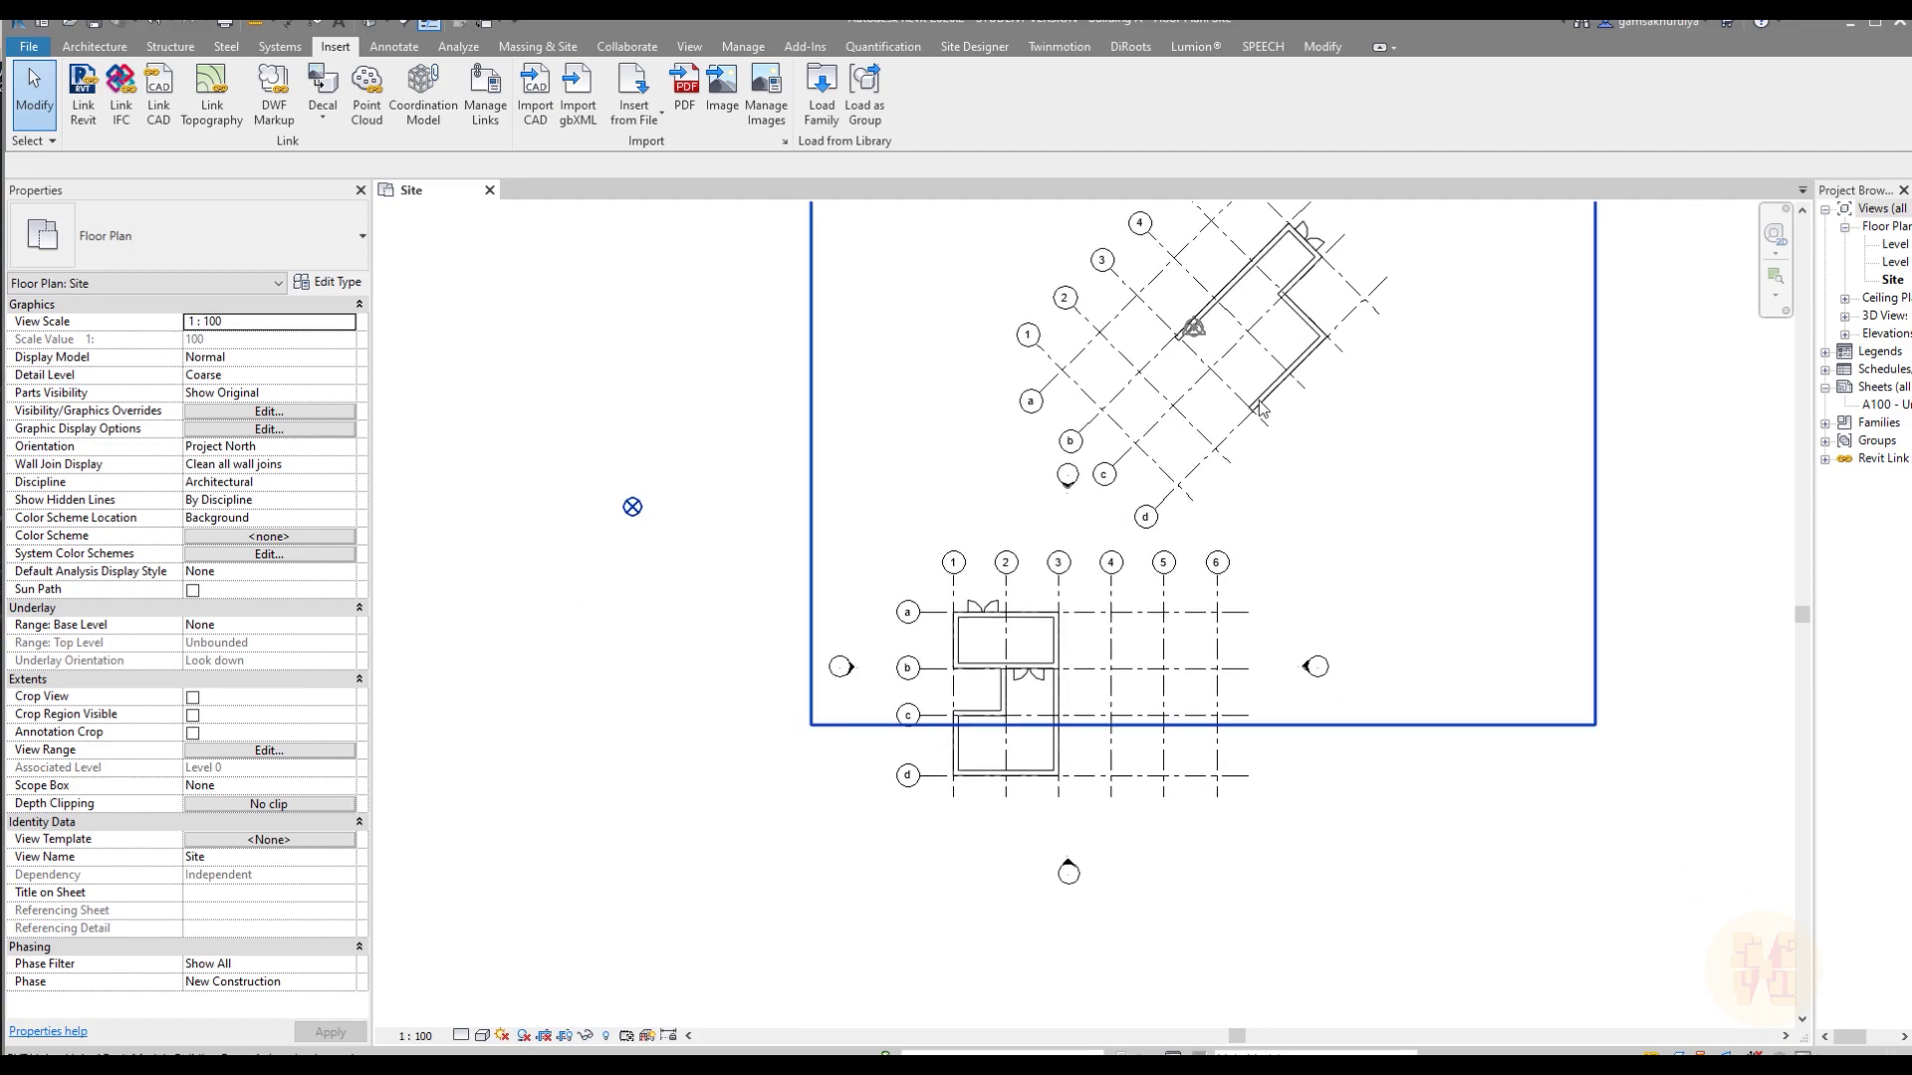
- Delete the linked Building B model from the Site plan and remove its link from the project
click(1260, 406)
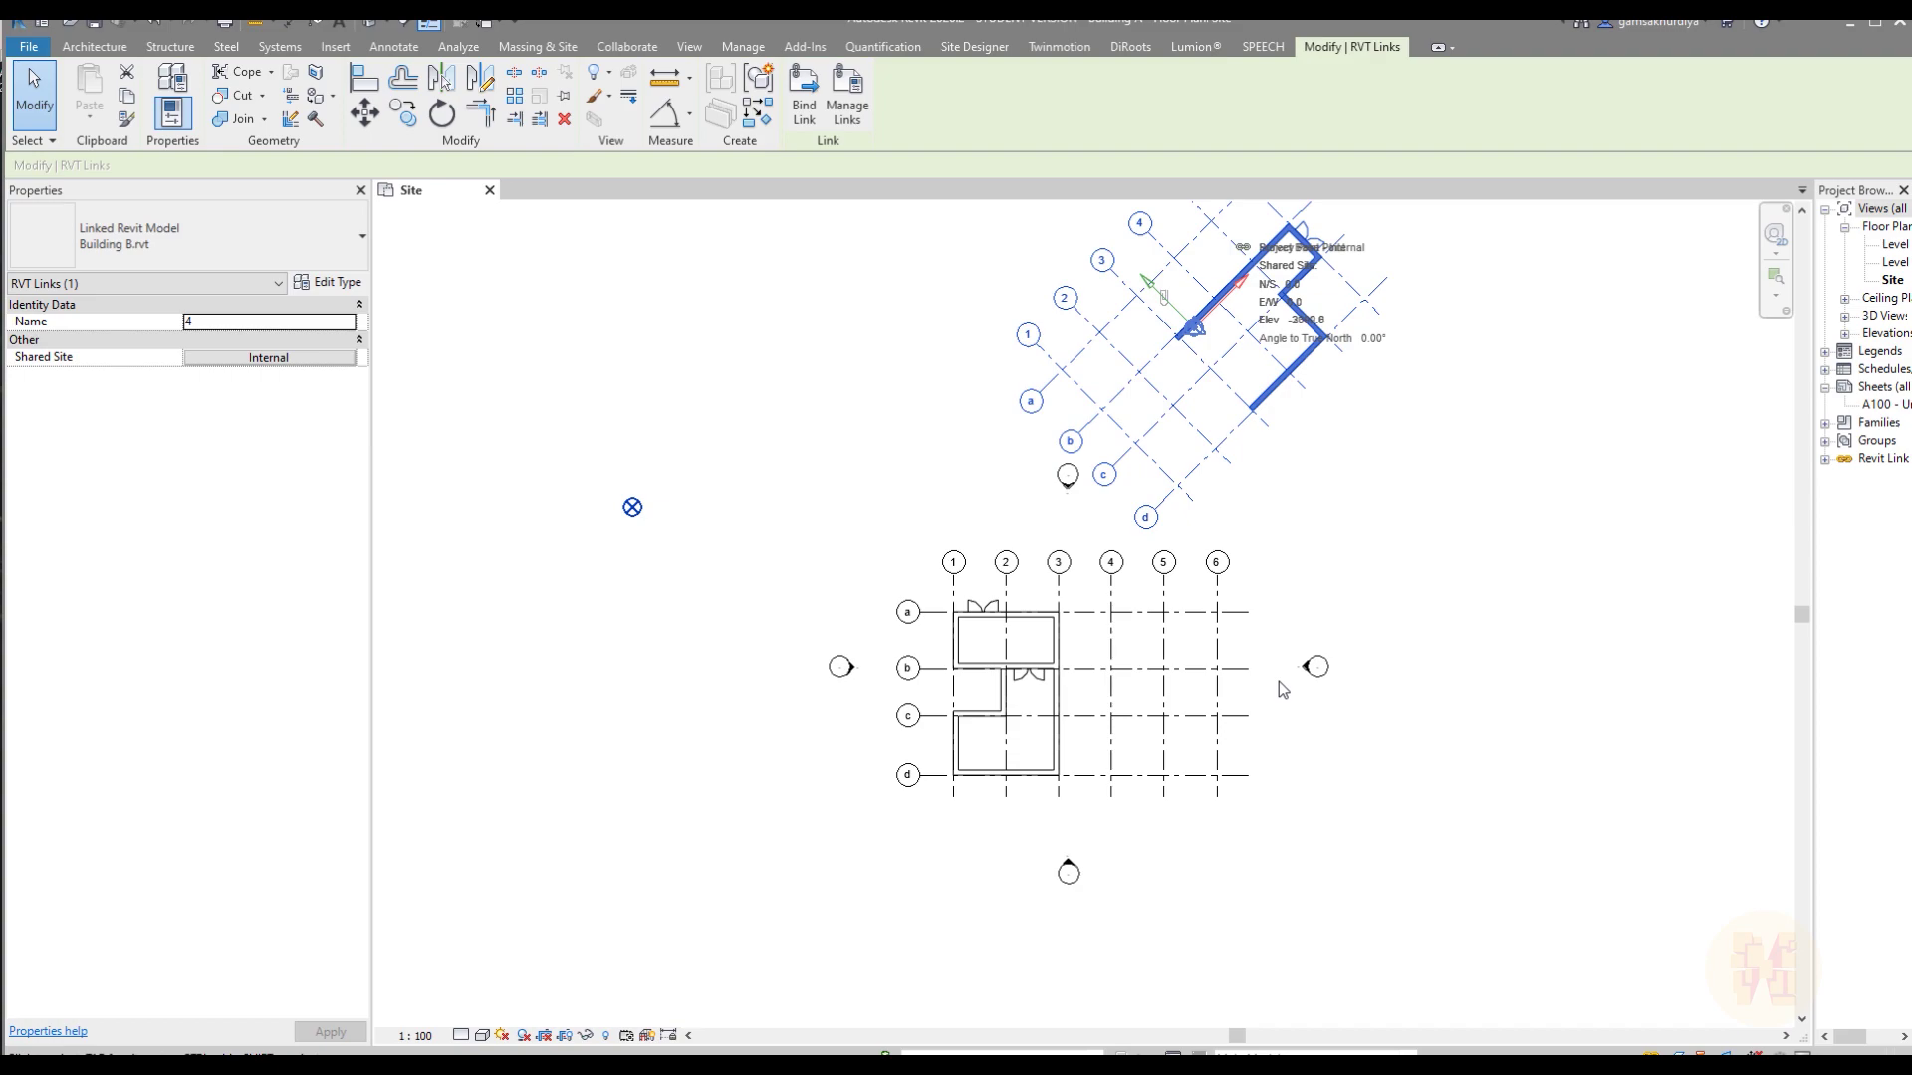
middle_drag(1434, 495, 1311, 531)
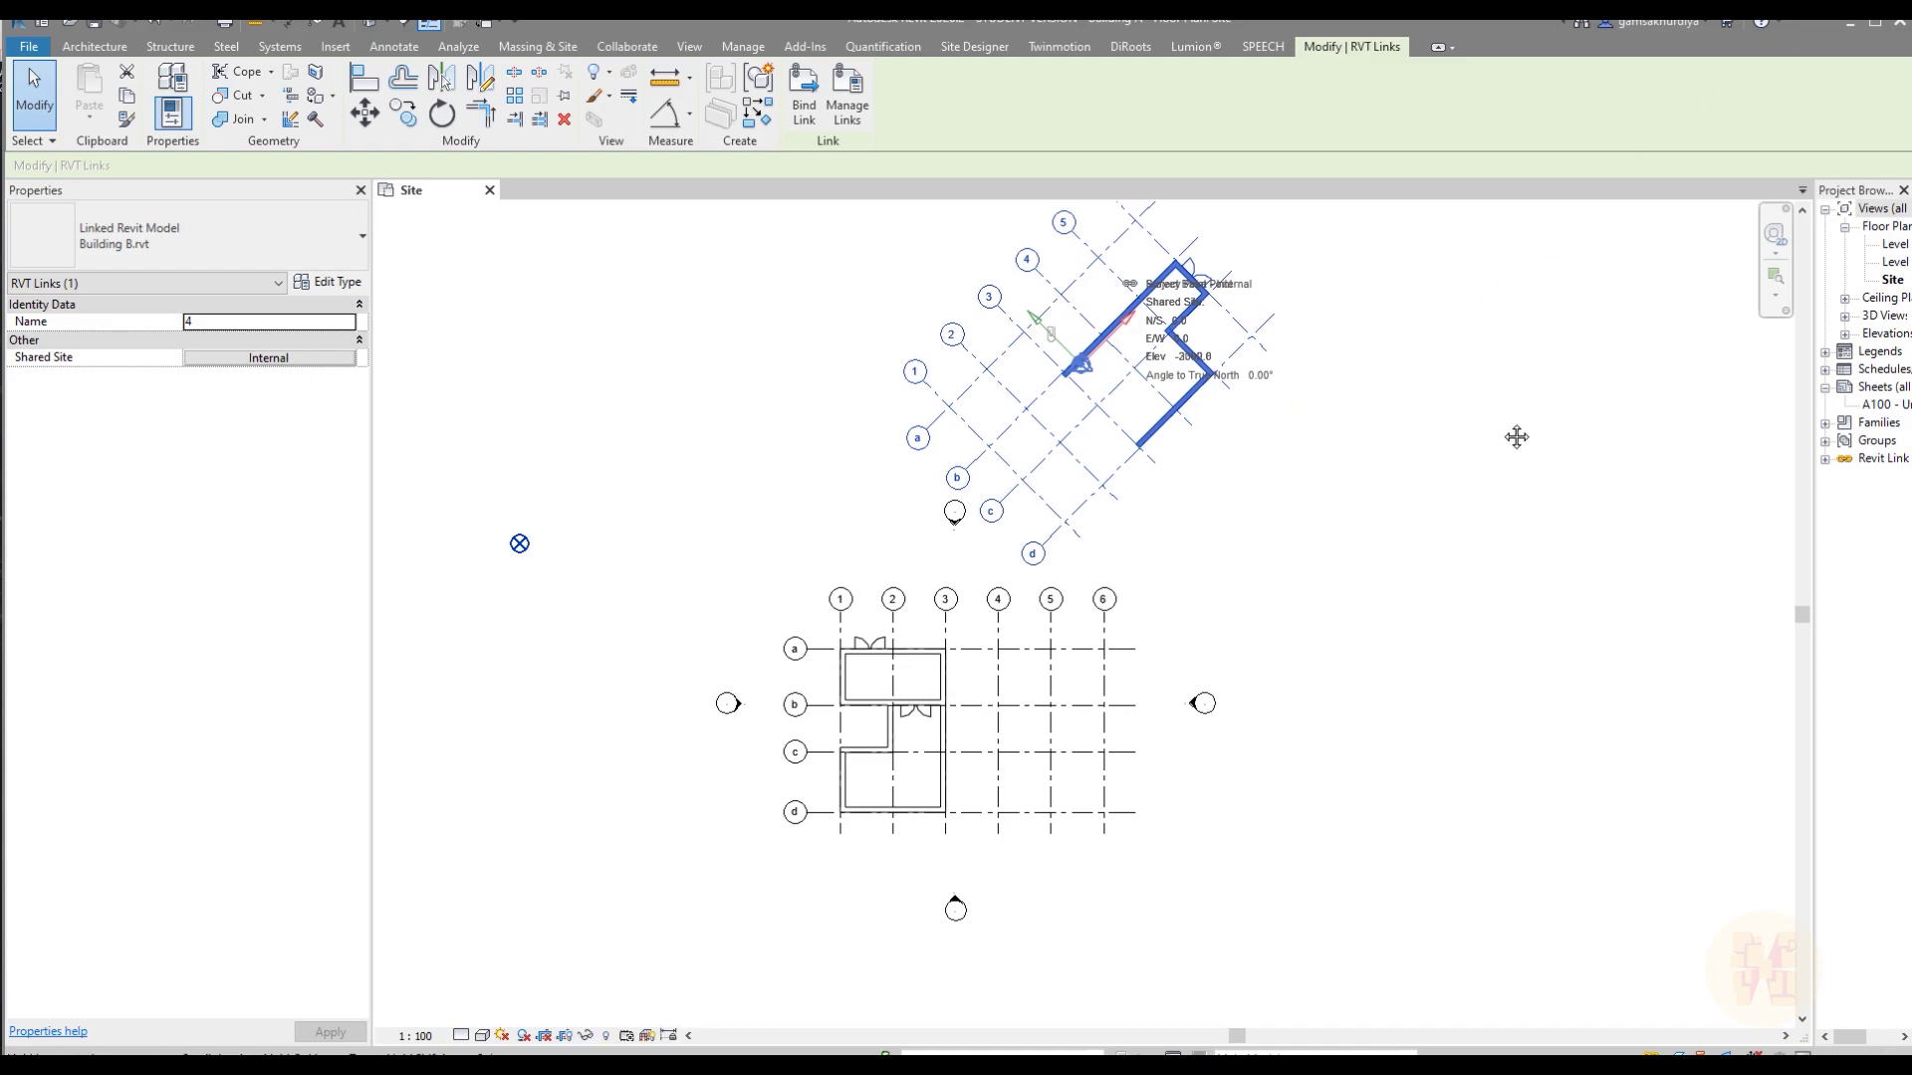
middle_drag(1494, 422, 1627, 501)
key(Delete)
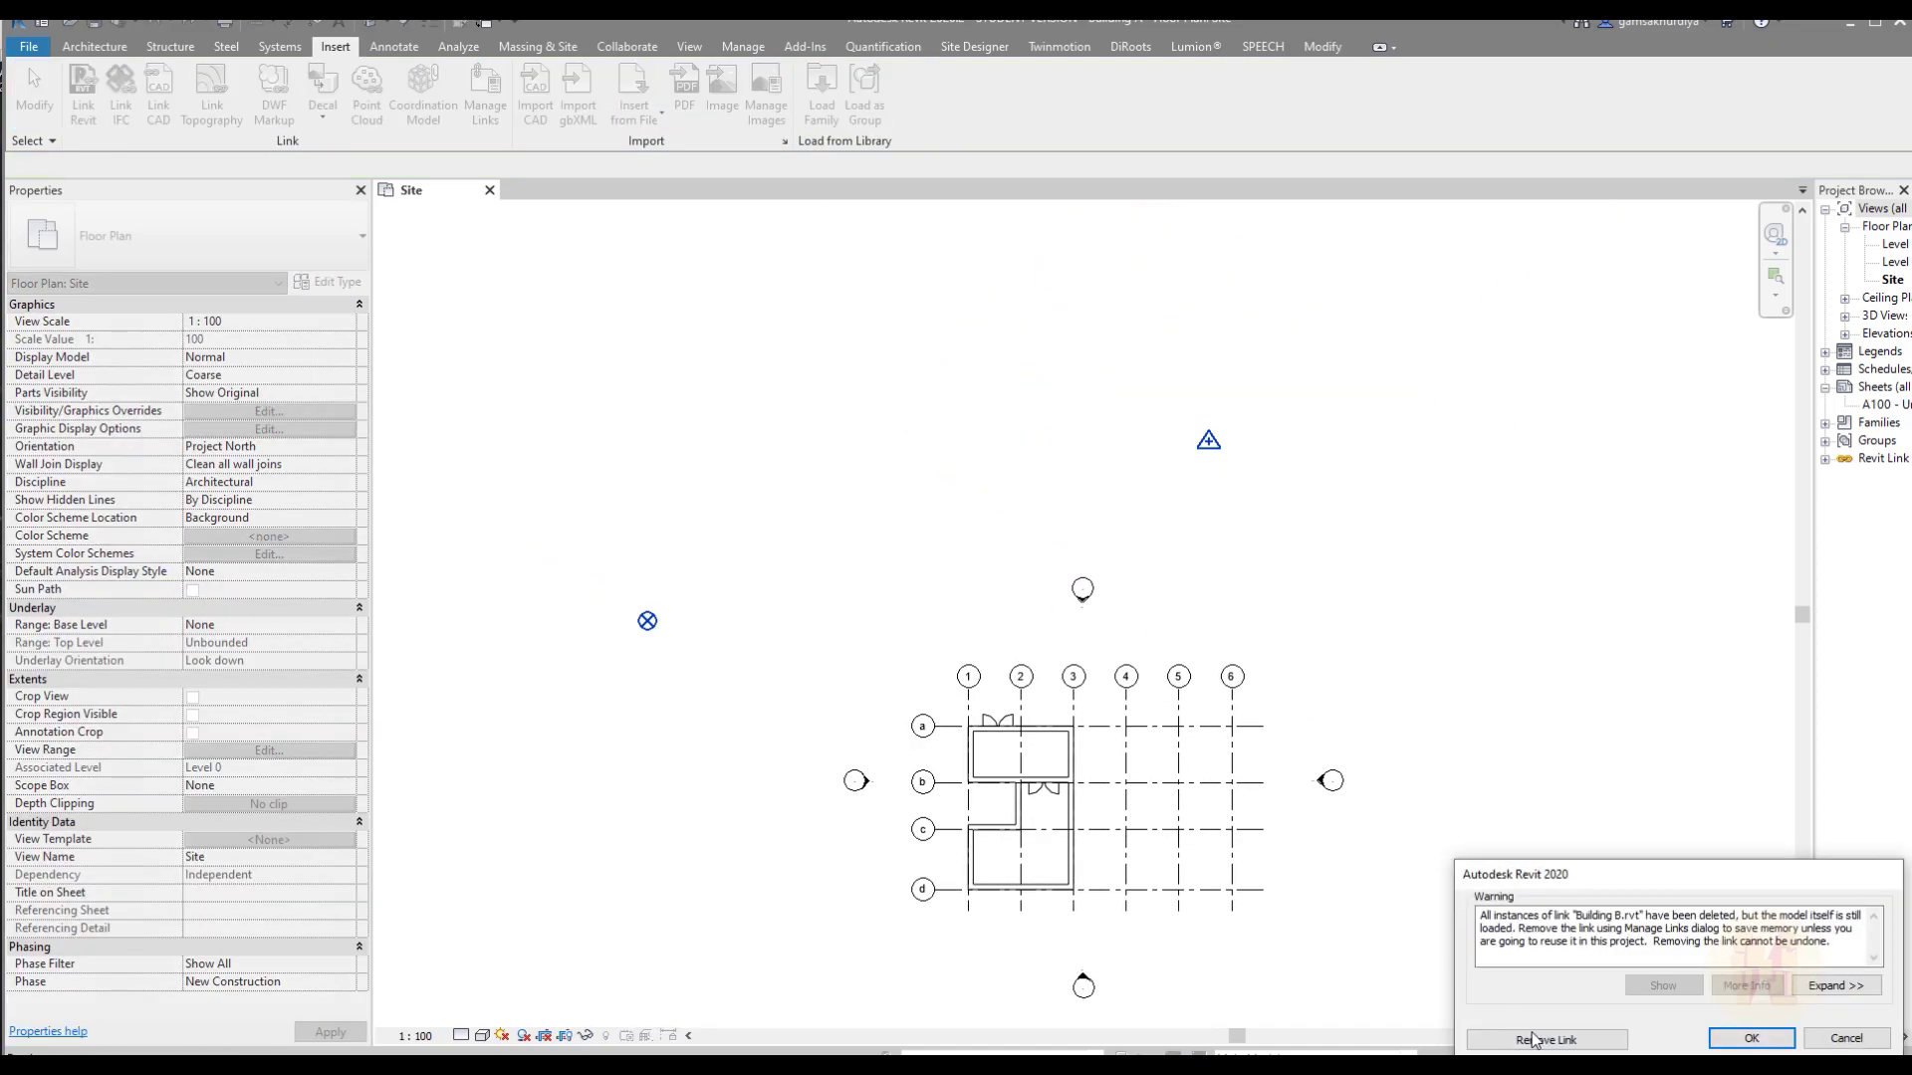
click(1545, 1041)
- Close the Building A project without saving the changes
middle_drag(1544, 633, 1408, 542)
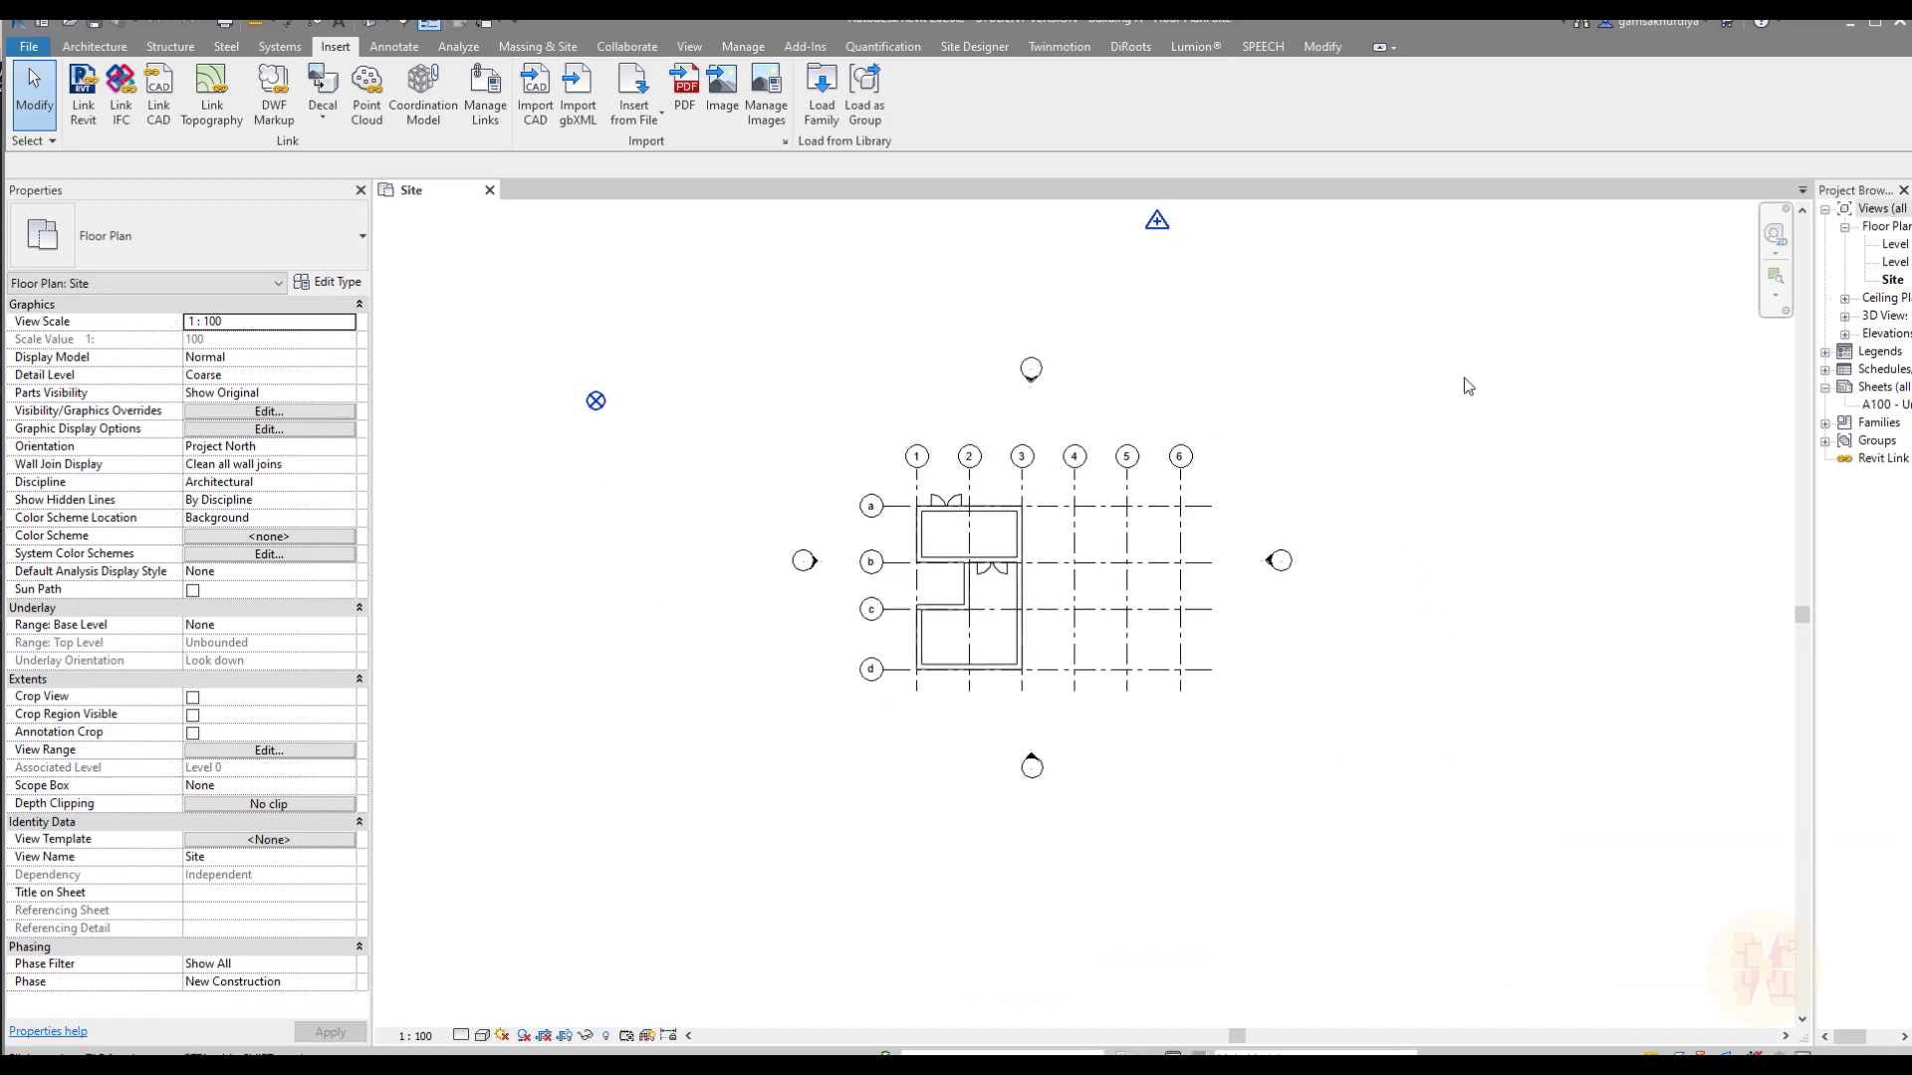
scroll(1404, 426, up, 2)
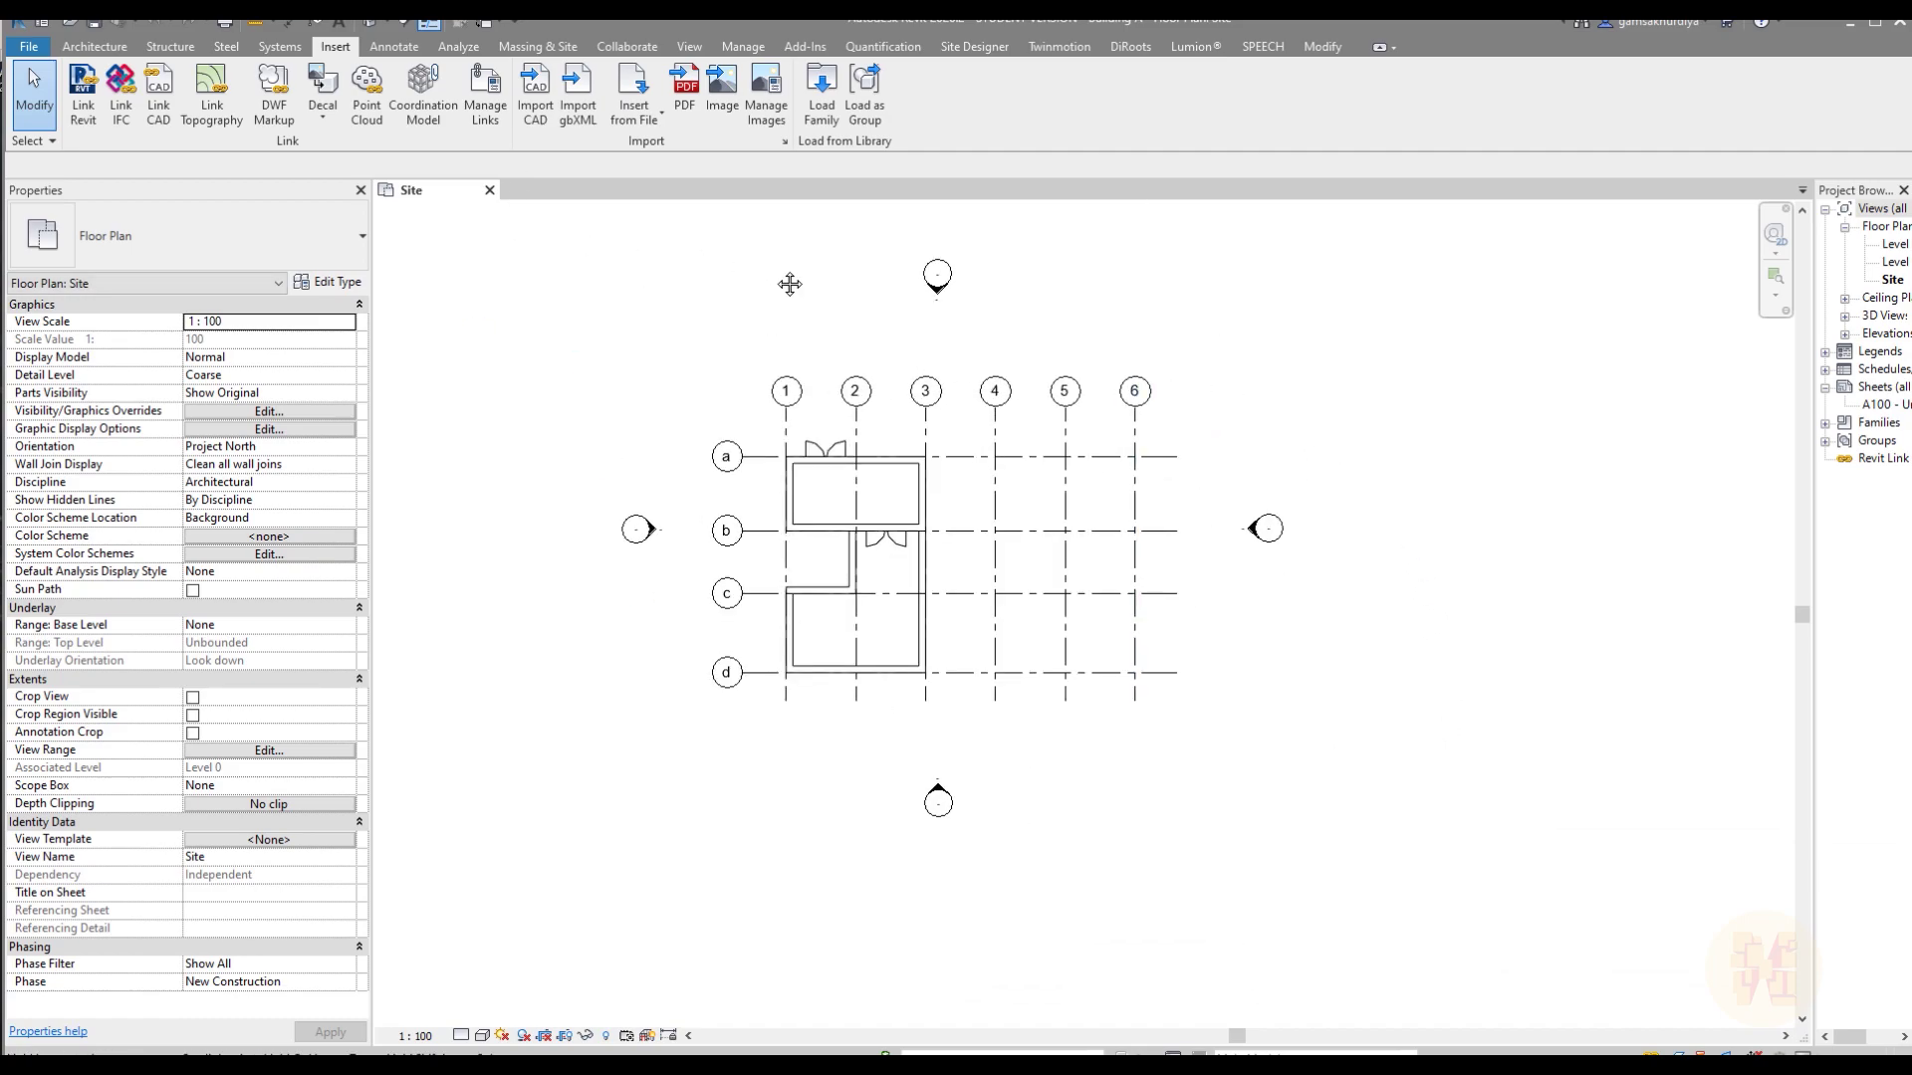
middle_drag(786, 282, 806, 300)
click(489, 191)
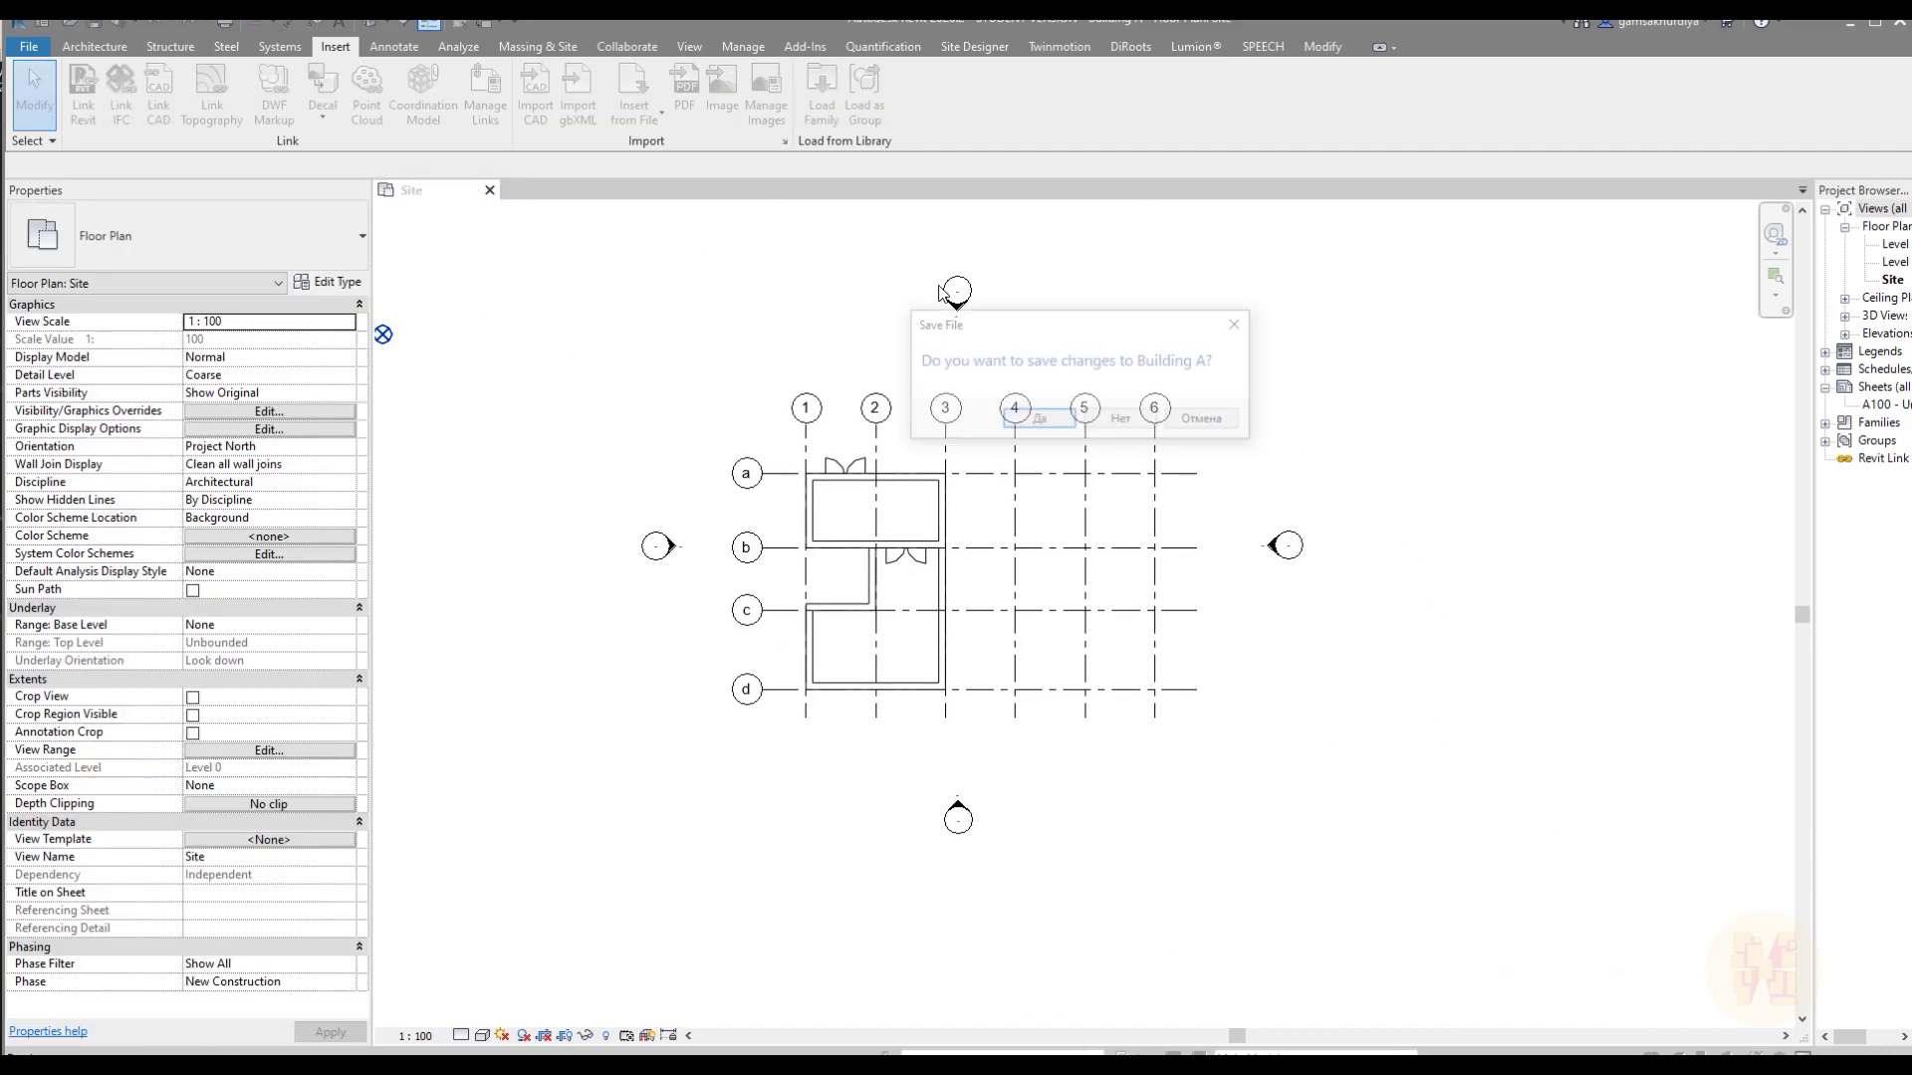
click(1119, 434)
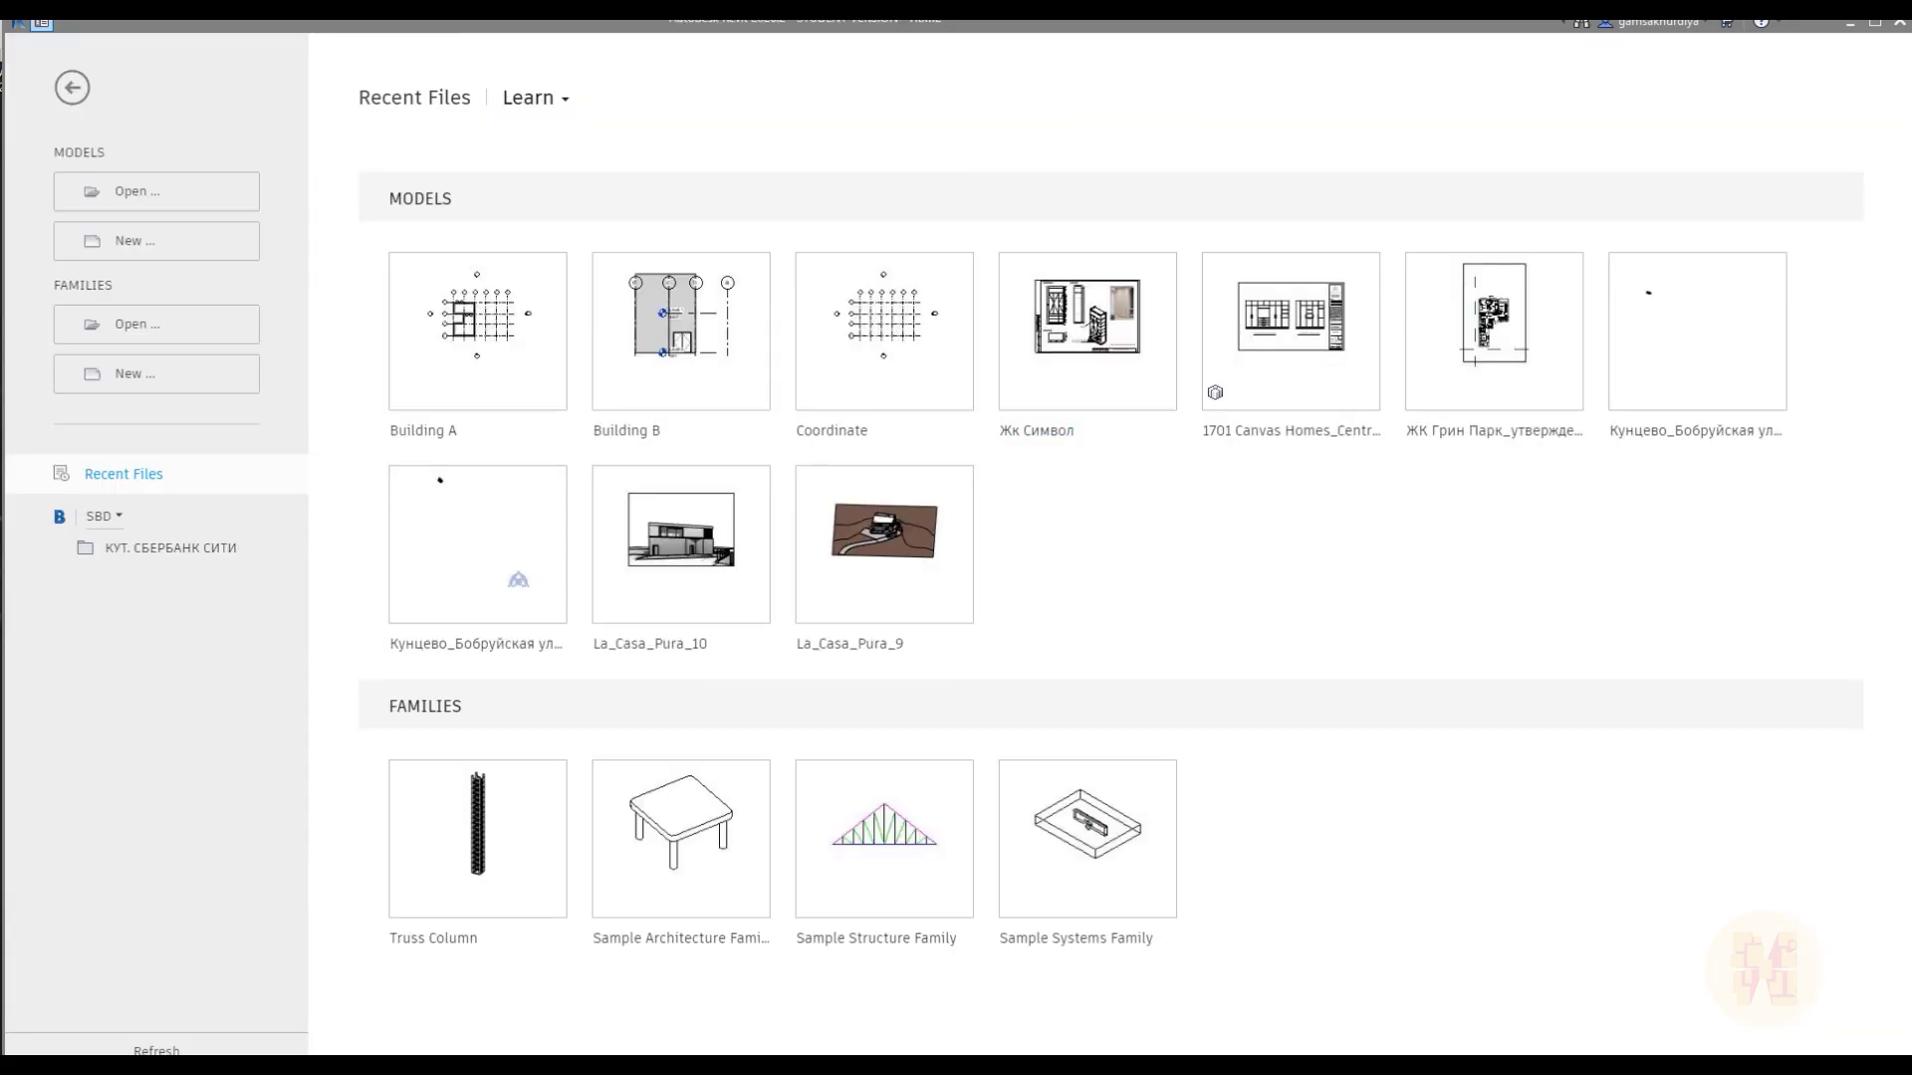
- Open the Coordinate project from the Revit Test folder in Revit and widen the Project Browser
key(alt+Tab)
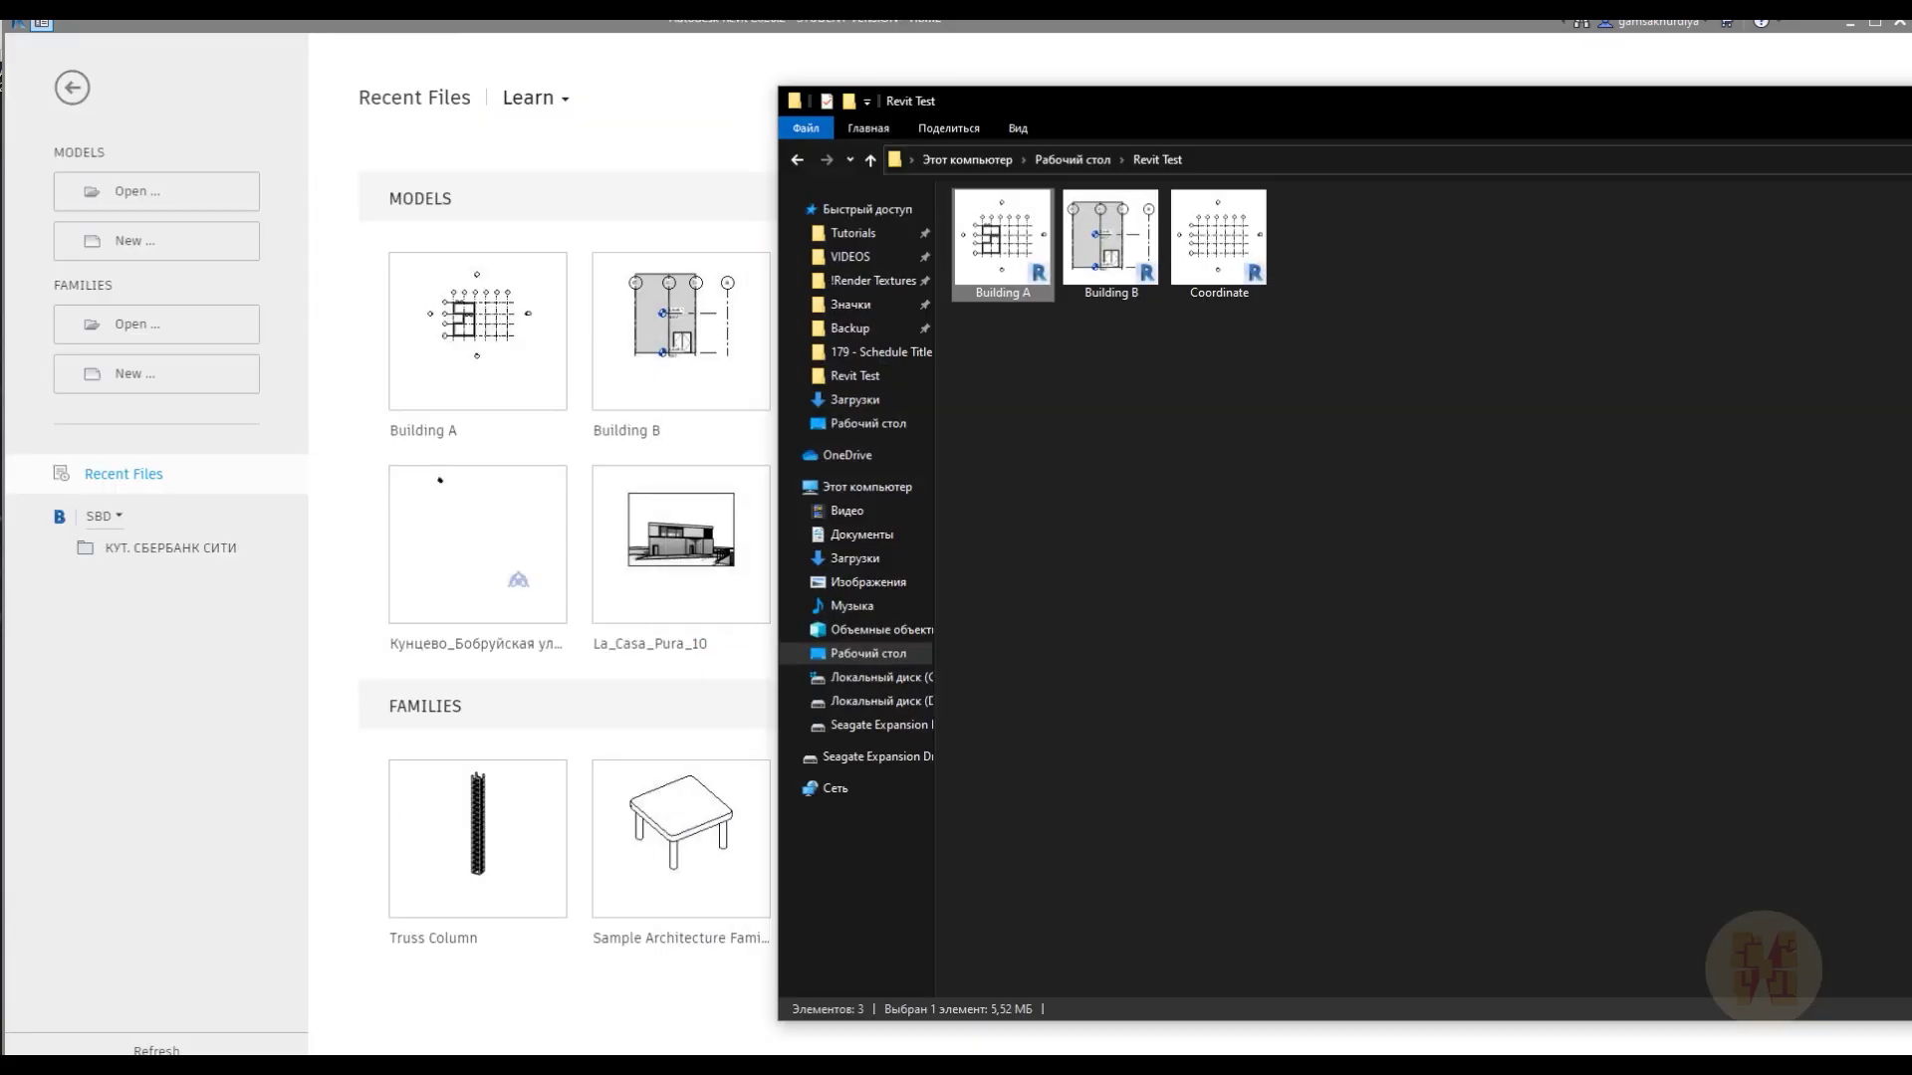
drag(1219, 239, 597, 243)
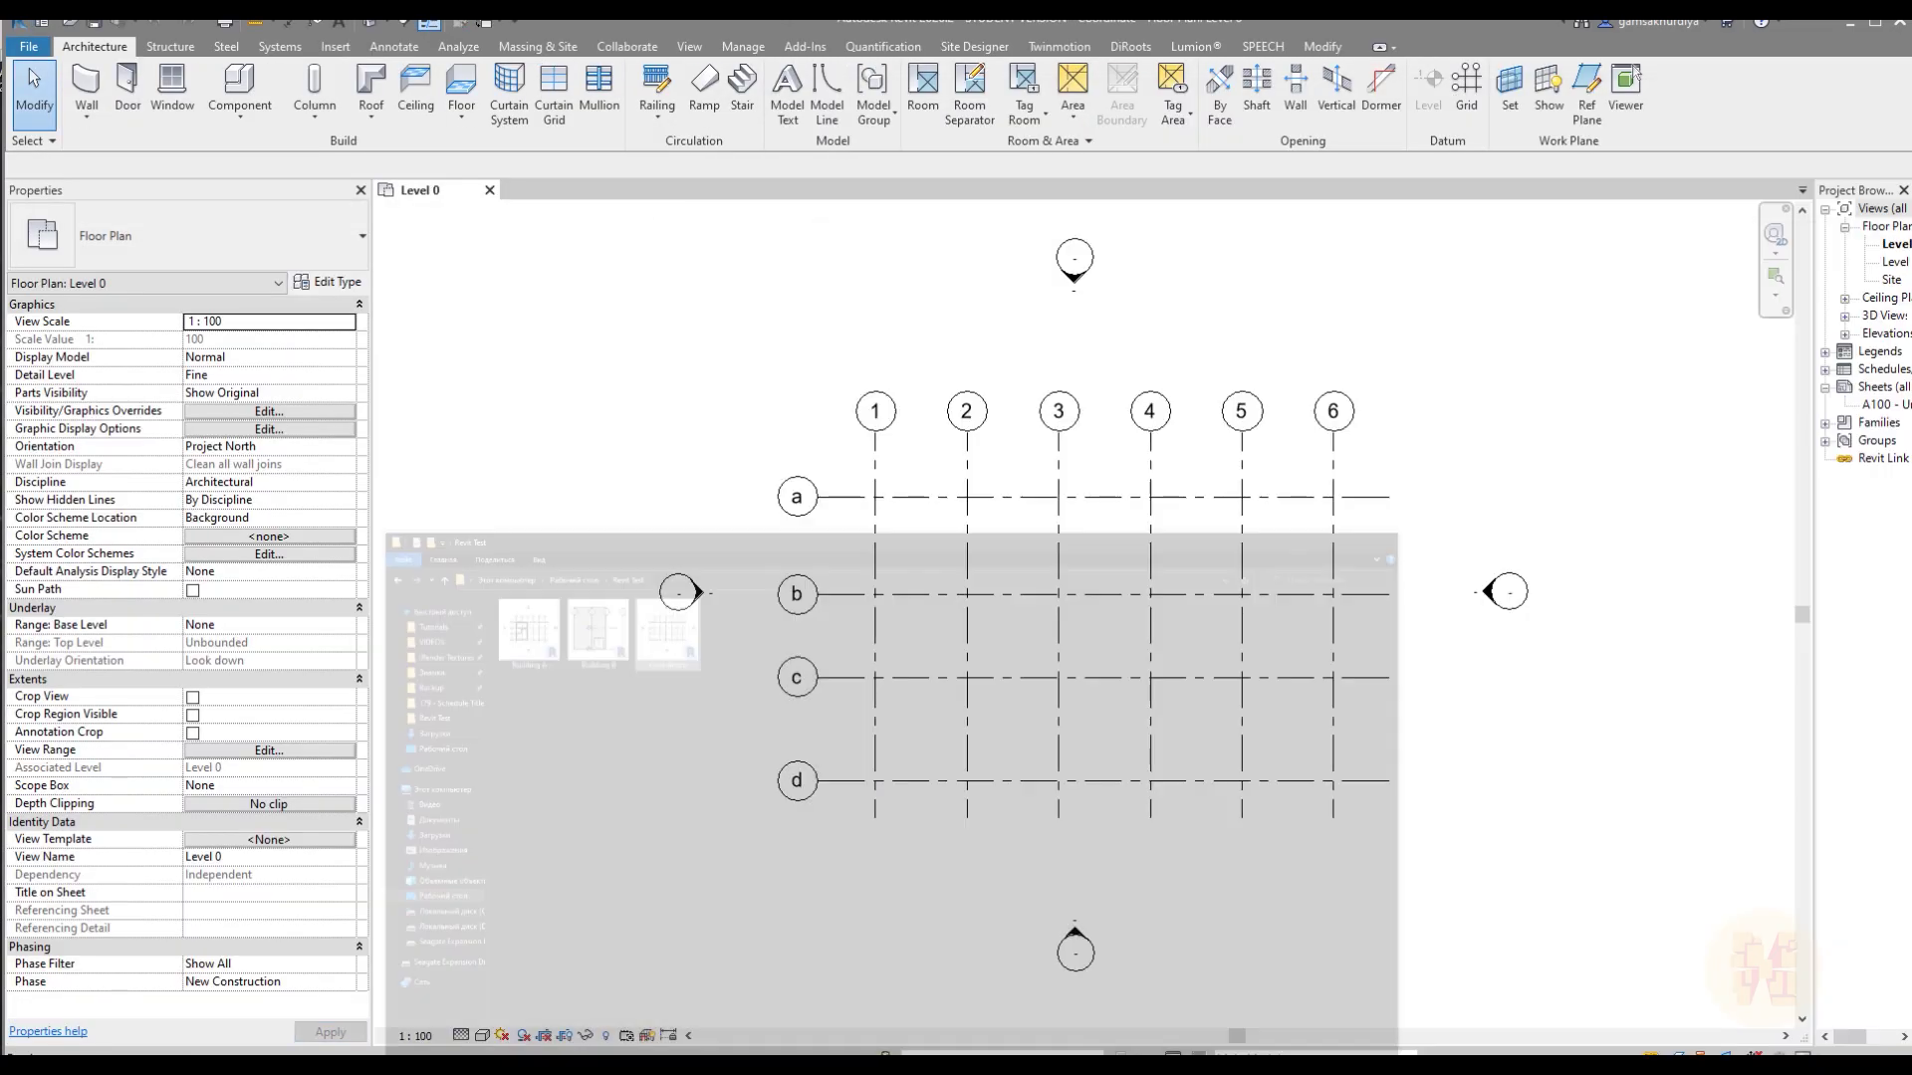
middle_drag(893, 685, 857, 700)
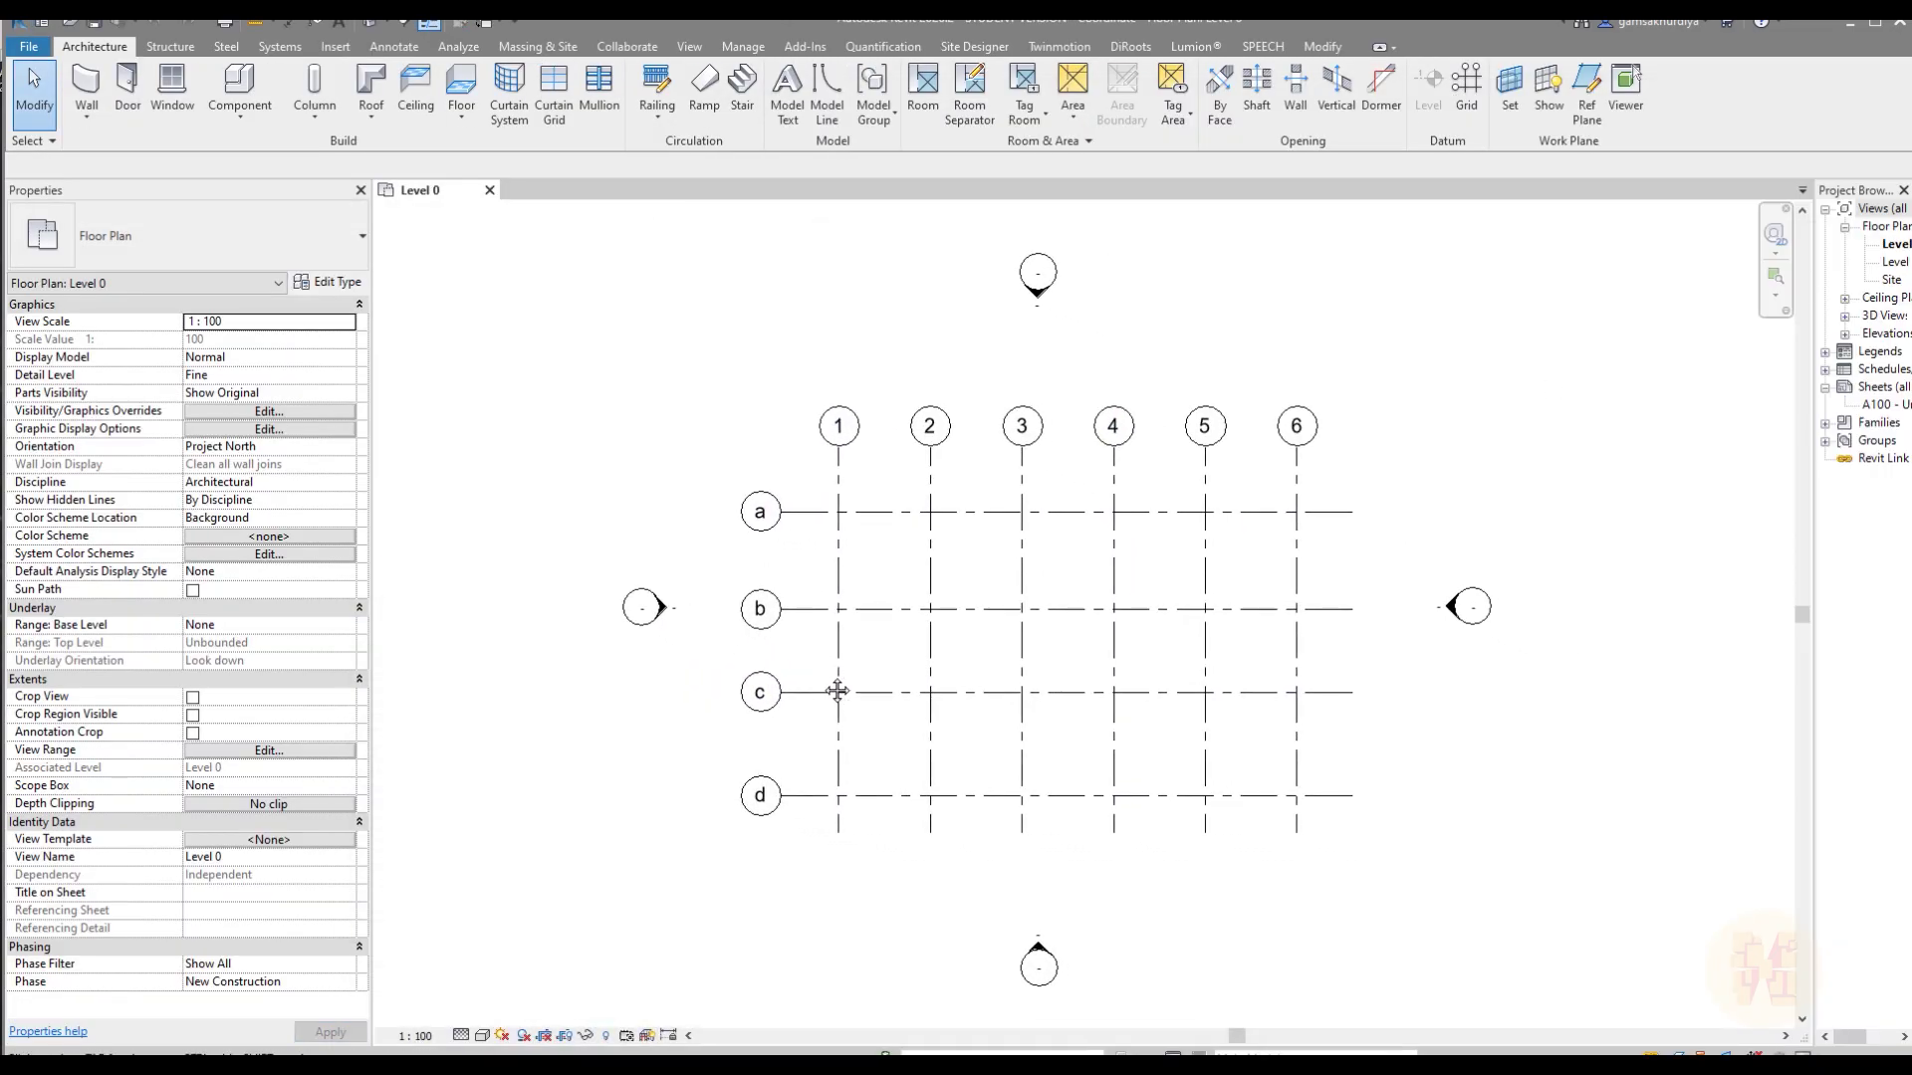
click(1893, 283)
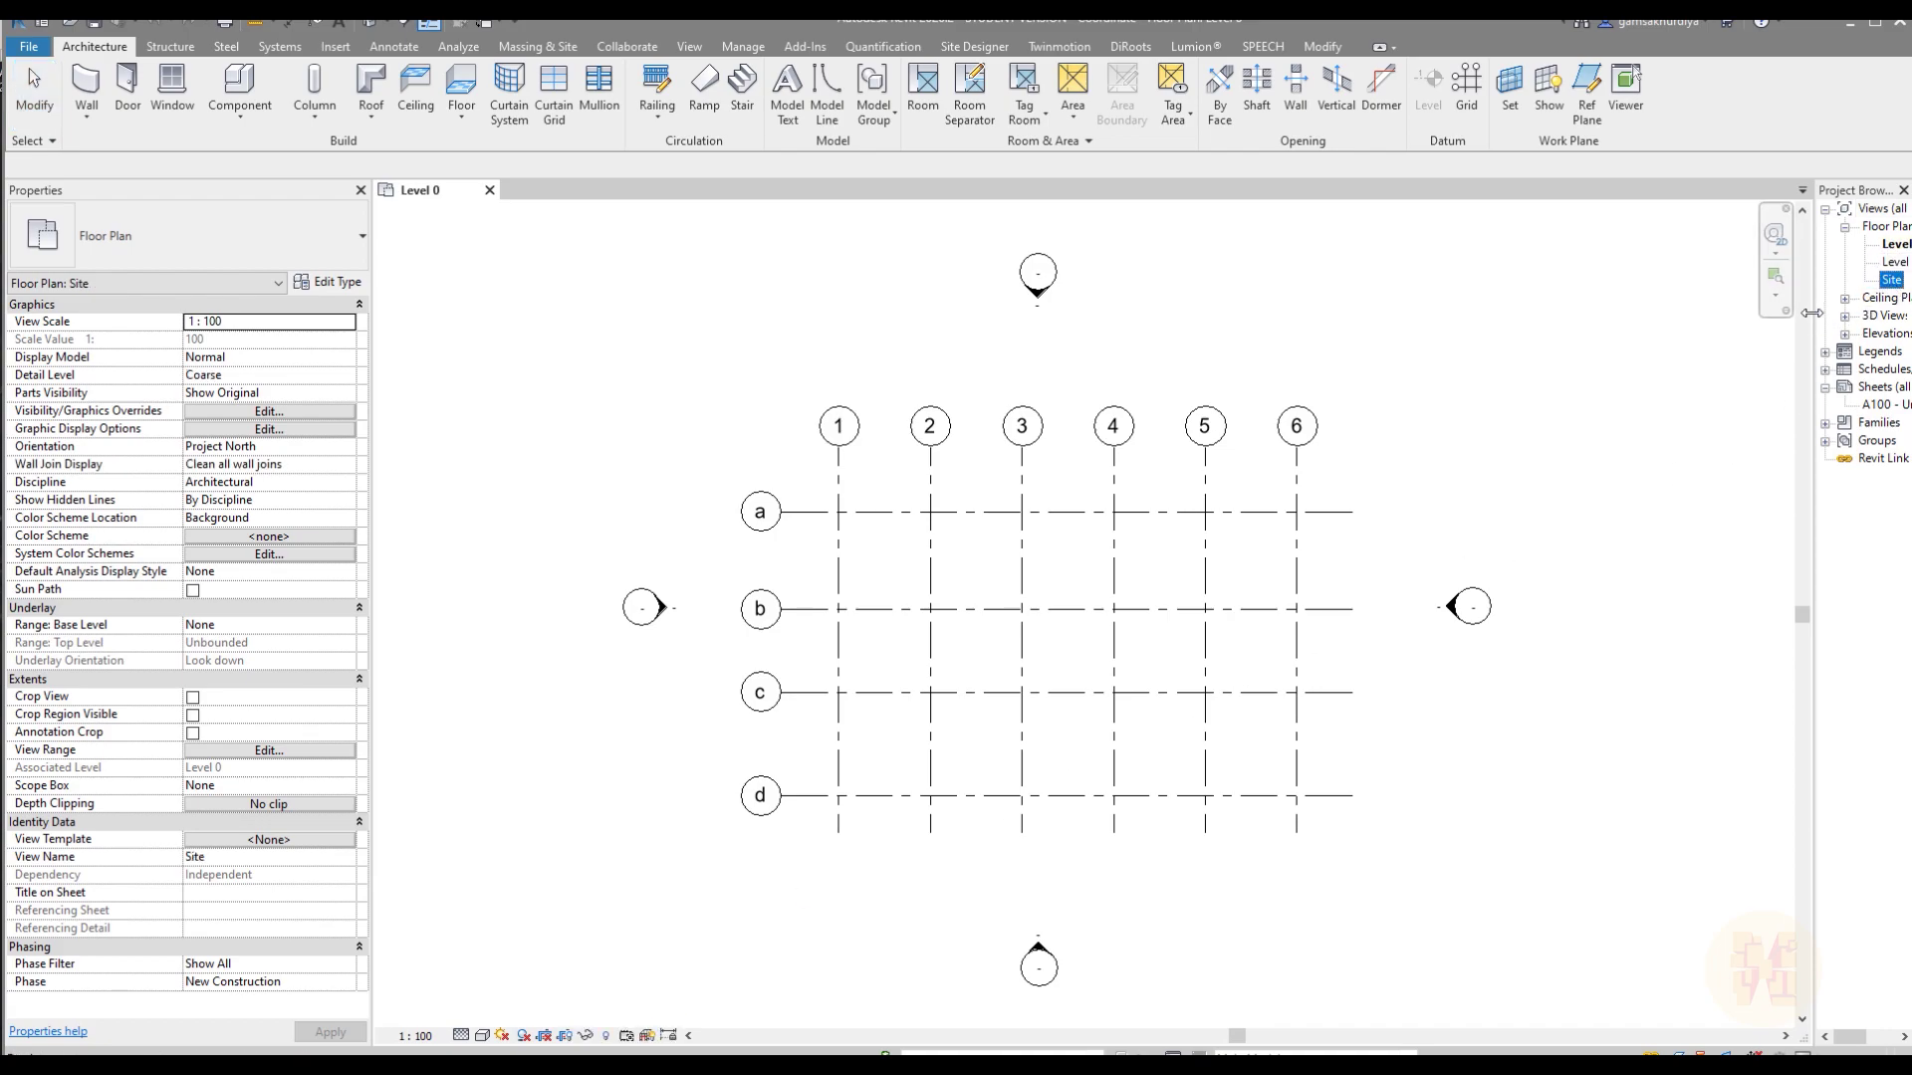
drag(1813, 312, 1696, 317)
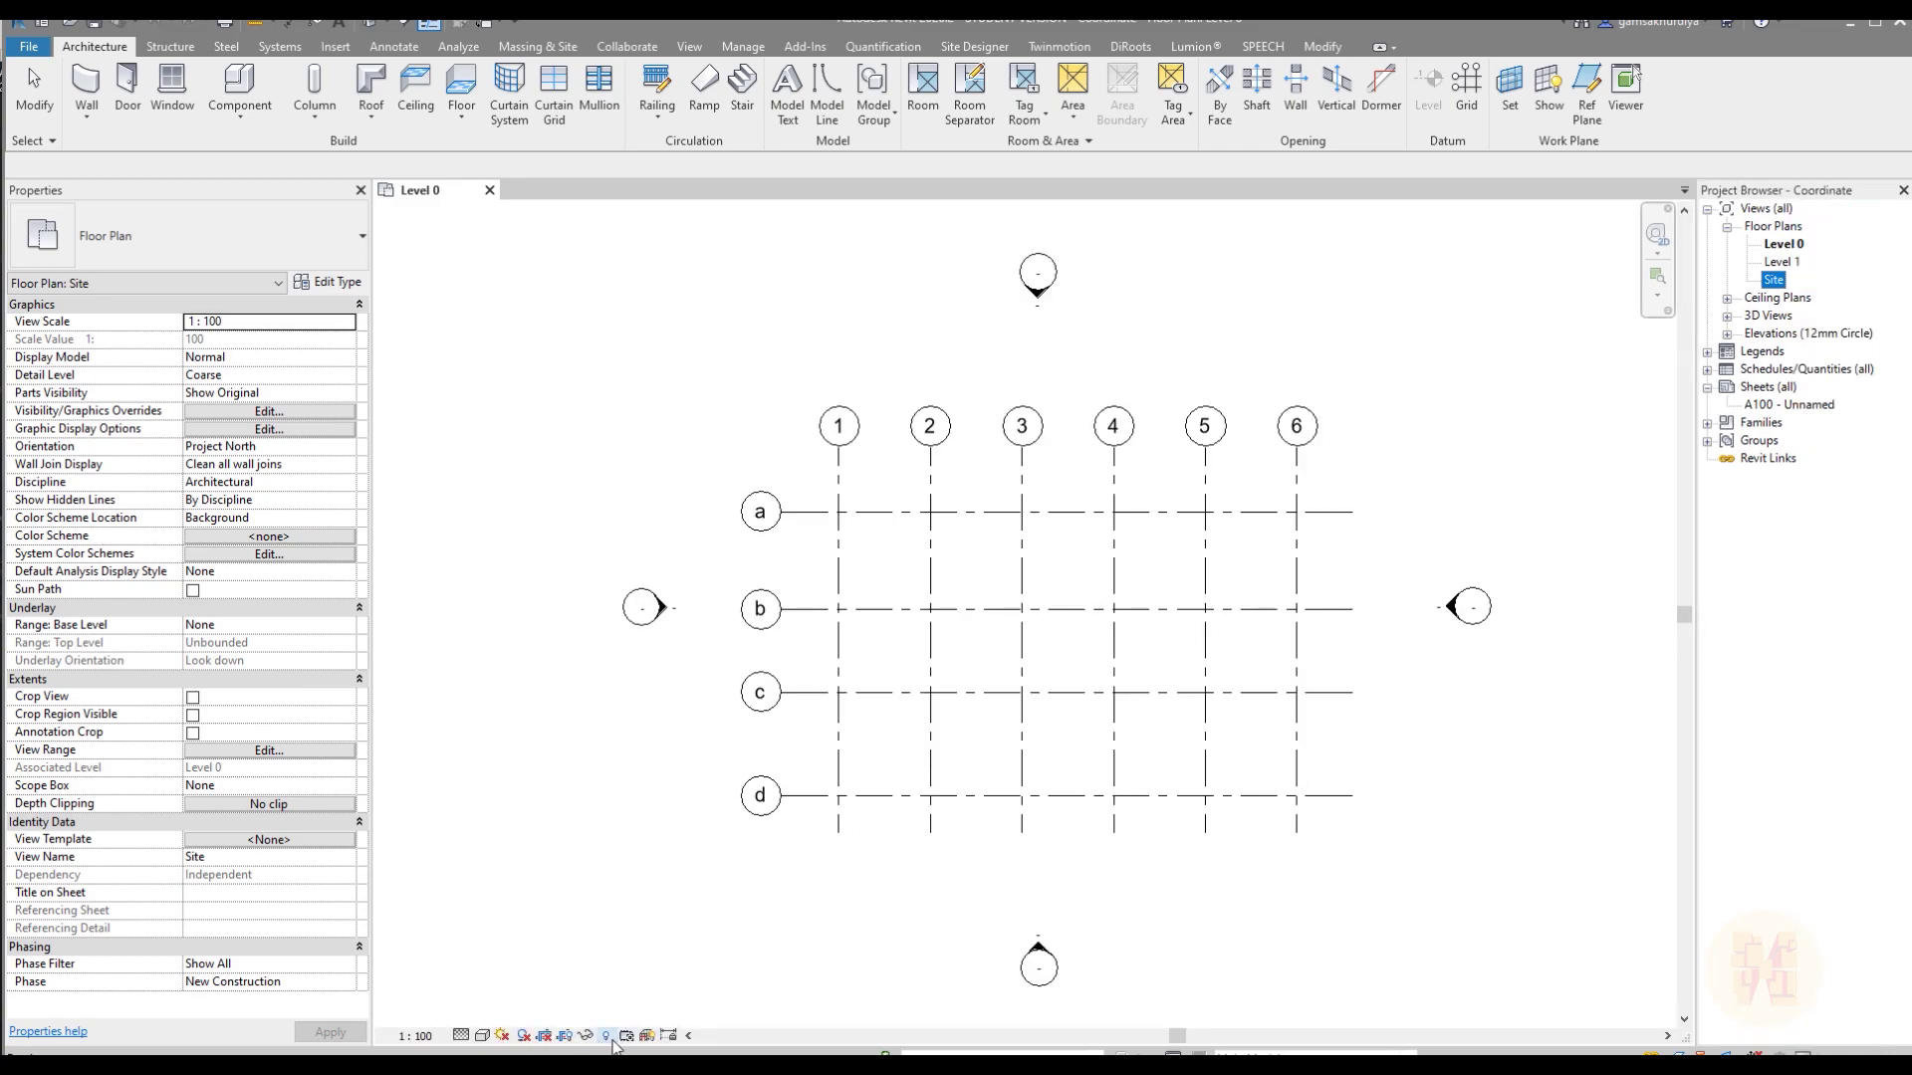
- Reveal the hidden elements in the Level 0 floor plan and select the project base point
click(615, 1043)
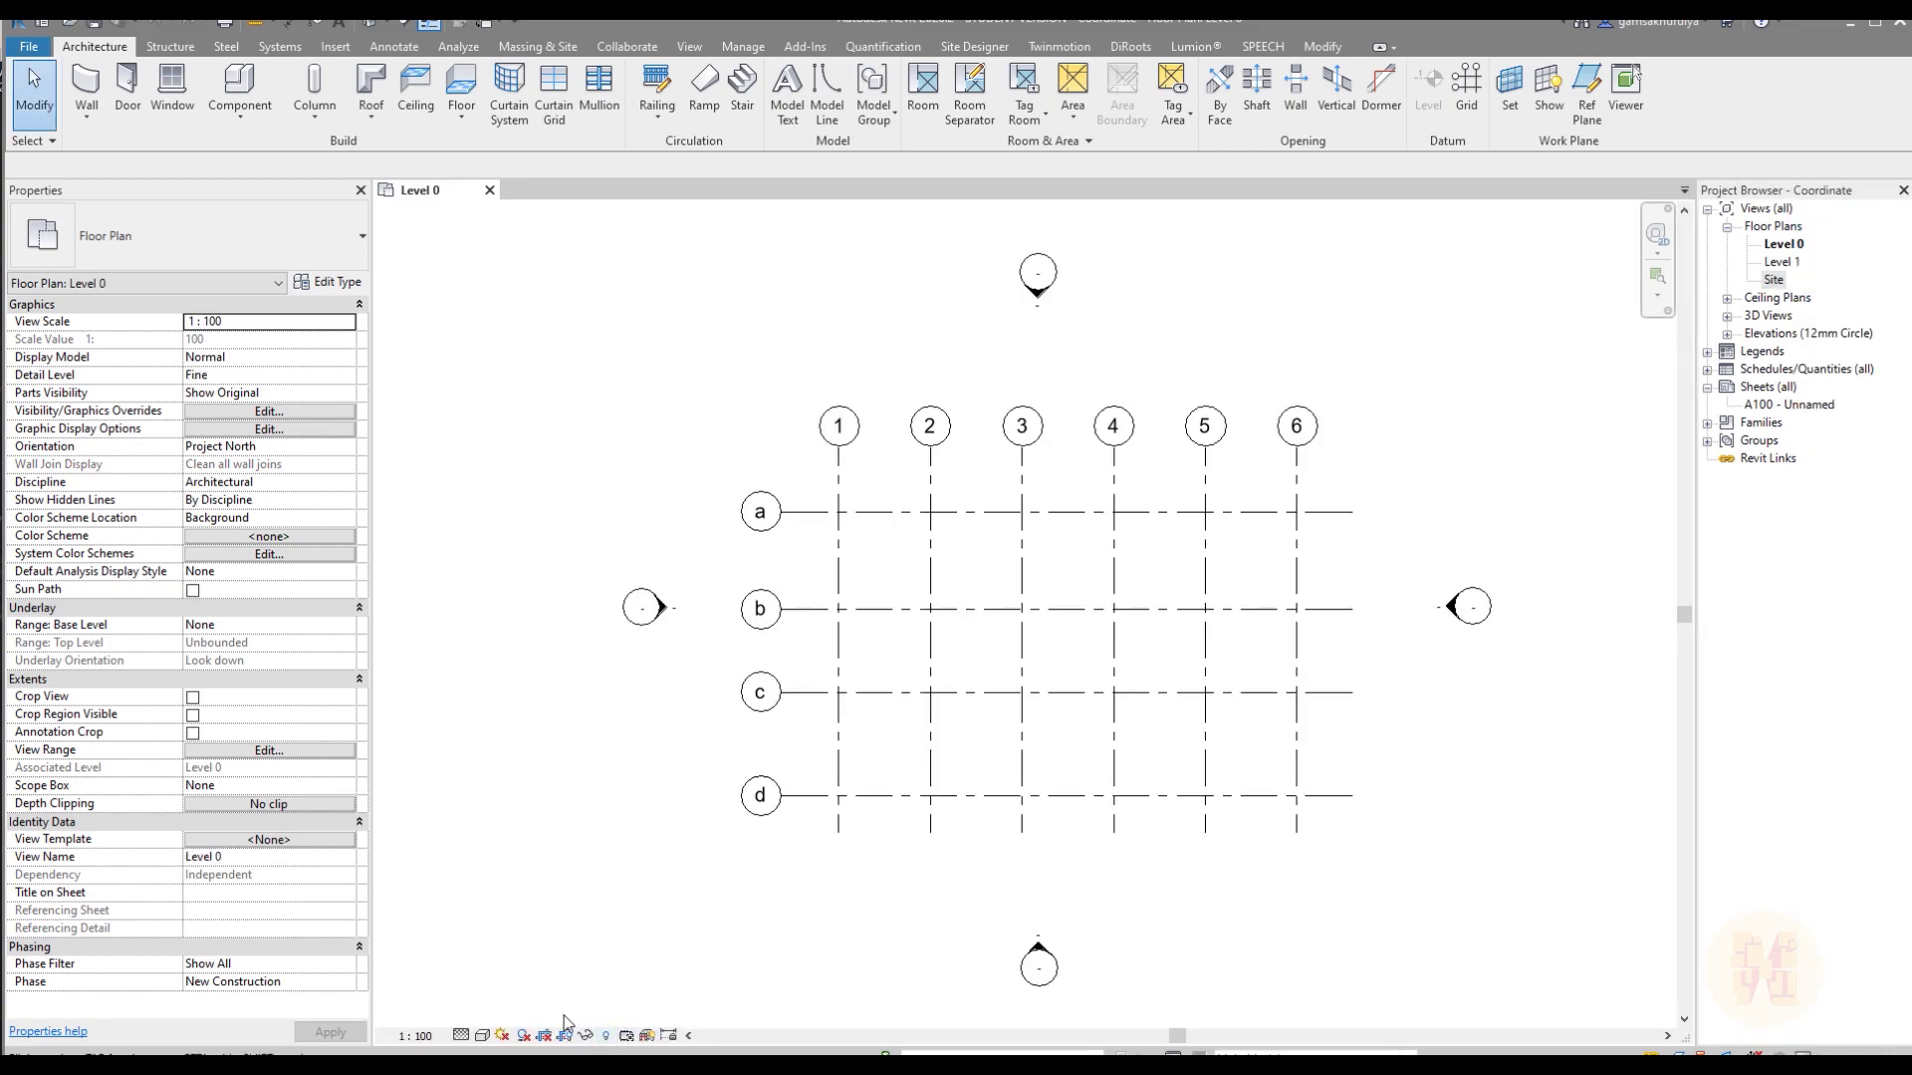
click(605, 1036)
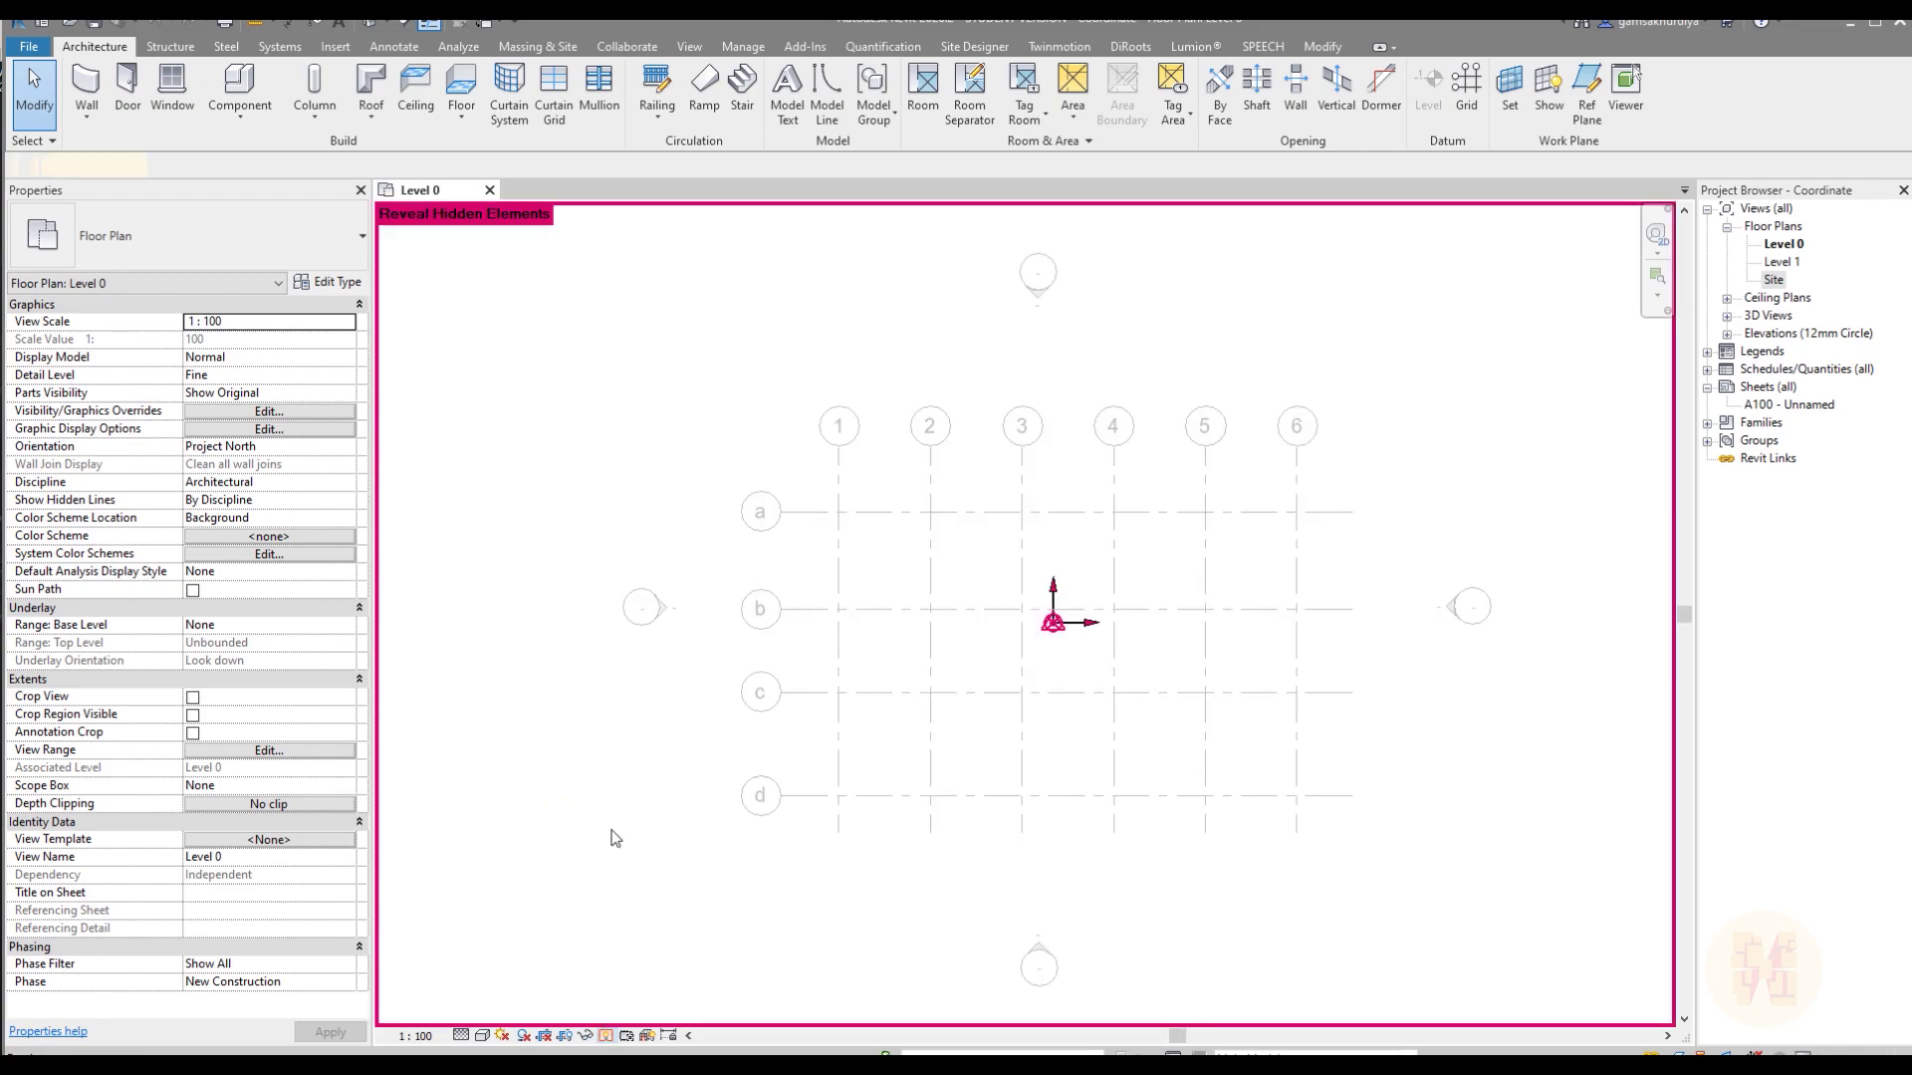
click(1054, 623)
click(618, 715)
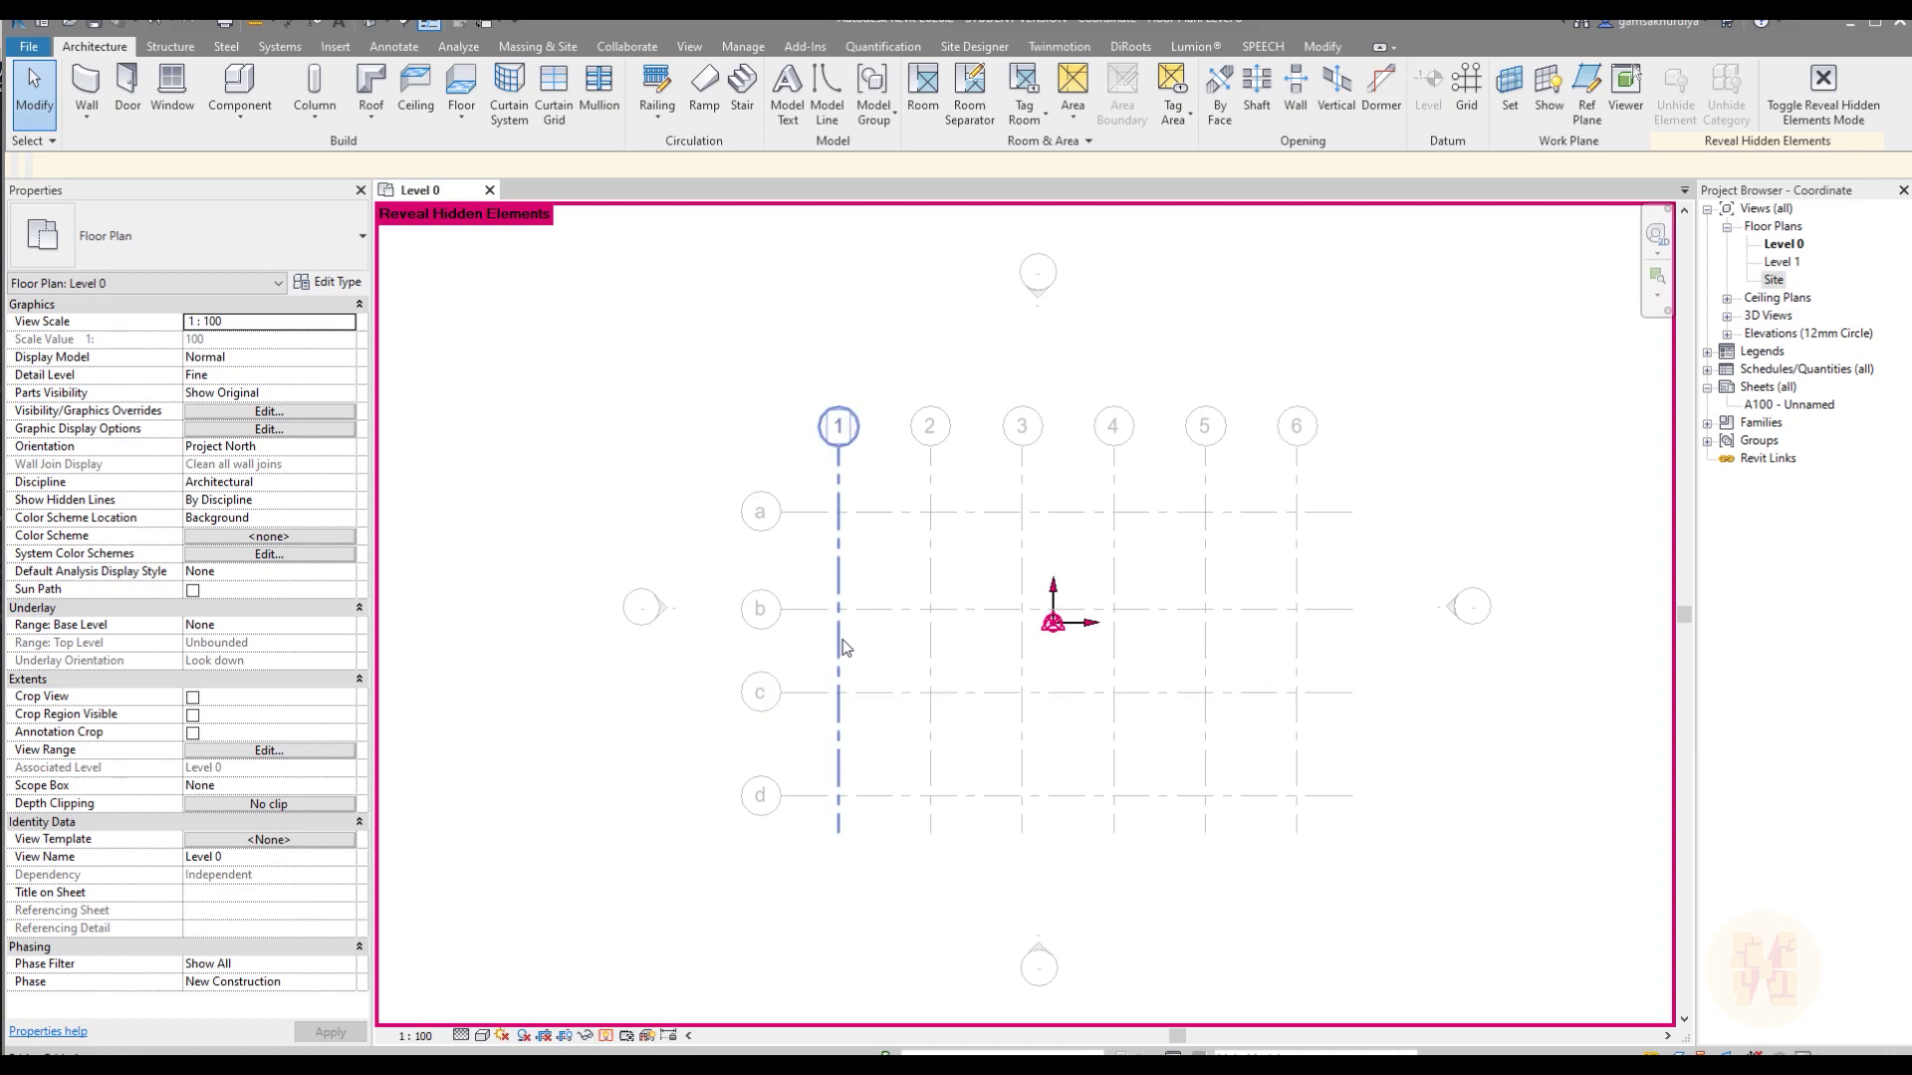
scroll(838, 637, up, 3)
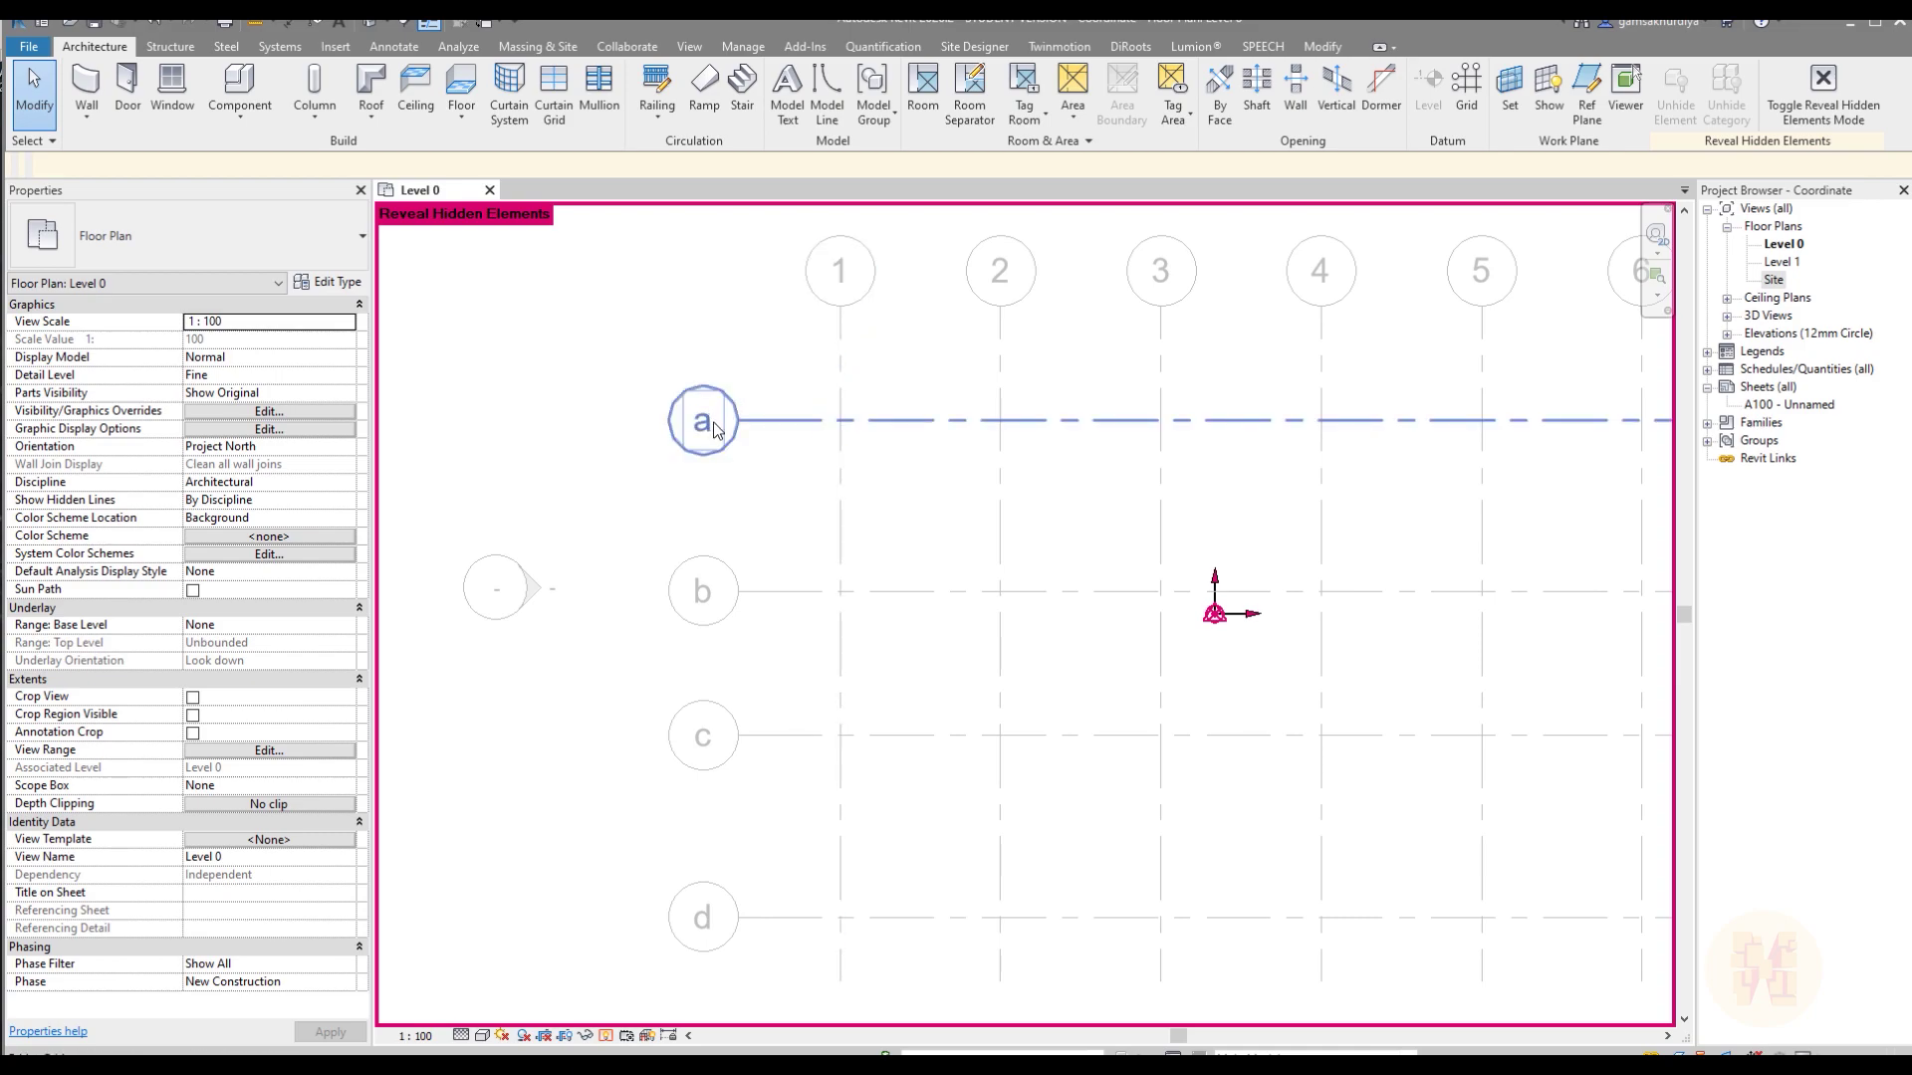
scroll(1217, 606, up, 2)
click(1217, 604)
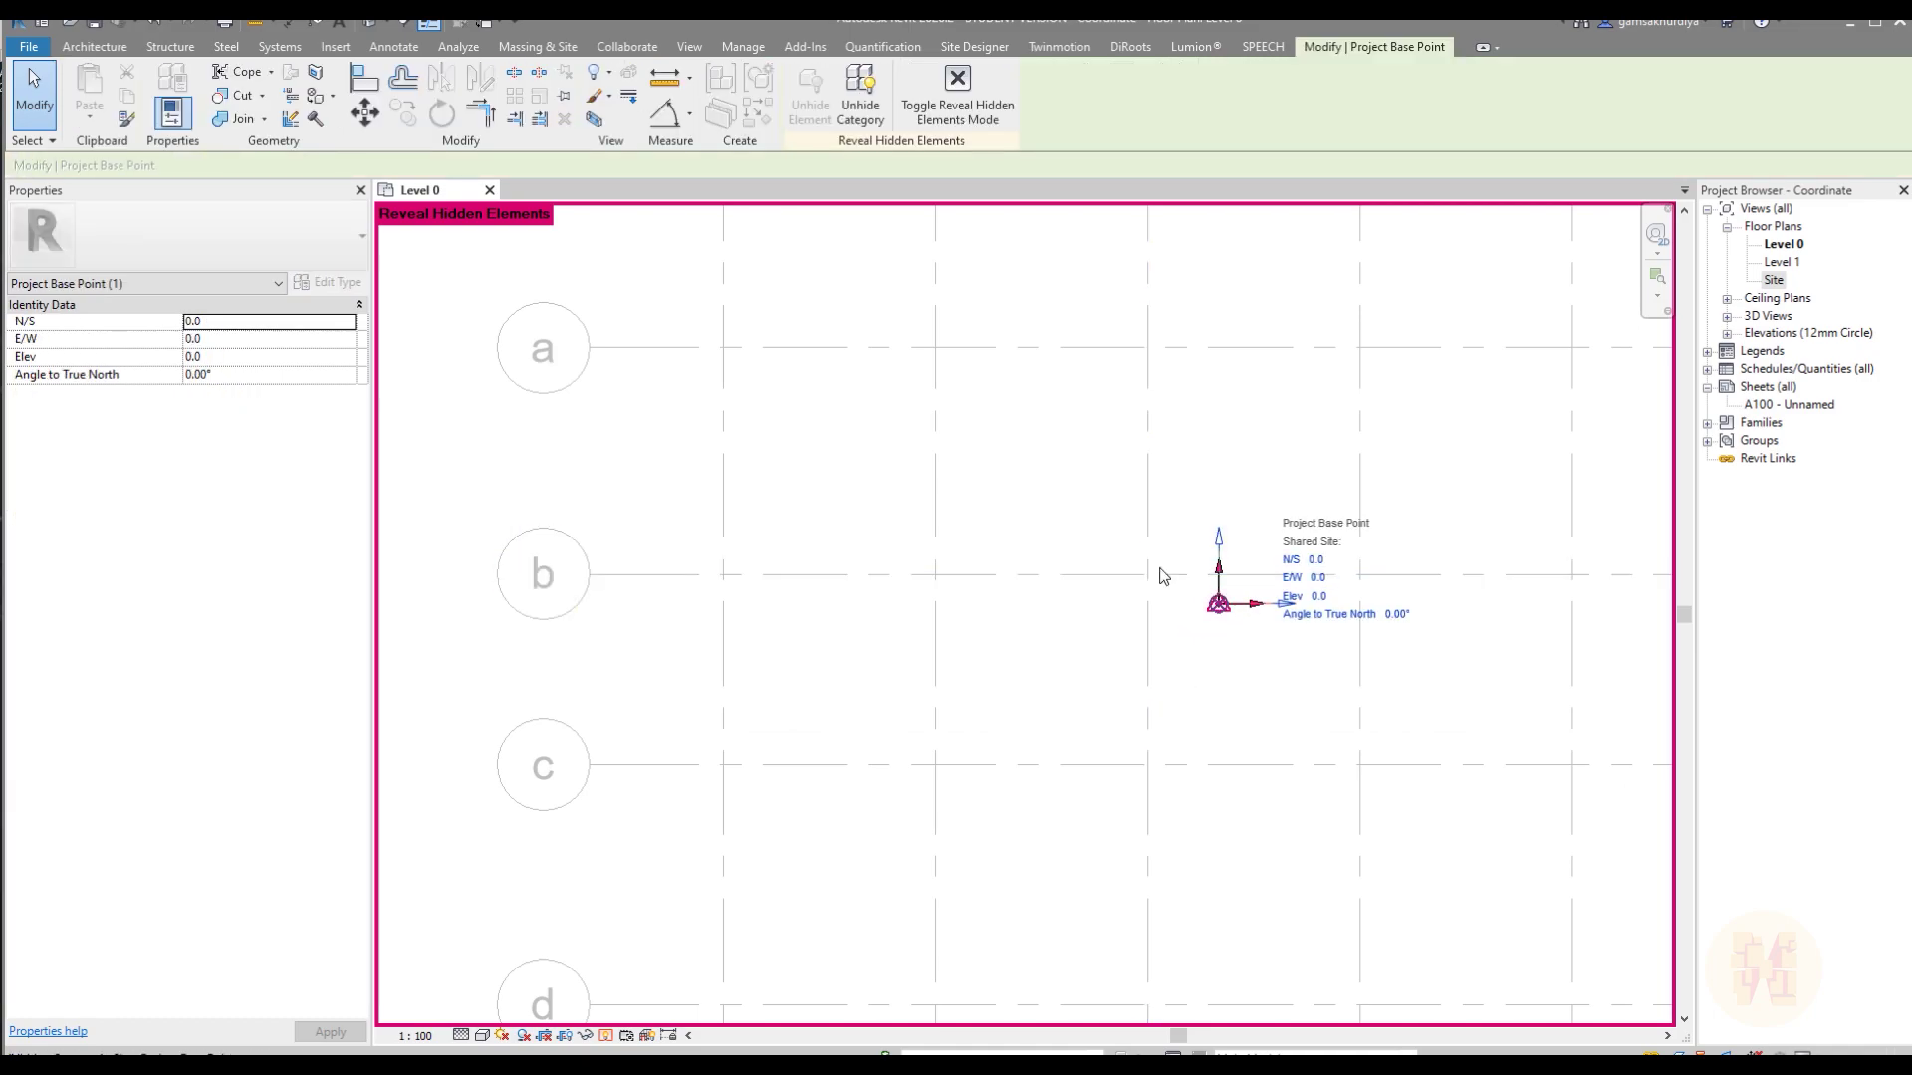
- Move the project base point to the intersection of grids 1 and a in the Coordinate project's Level 0 plan
click(364, 112)
click(1218, 605)
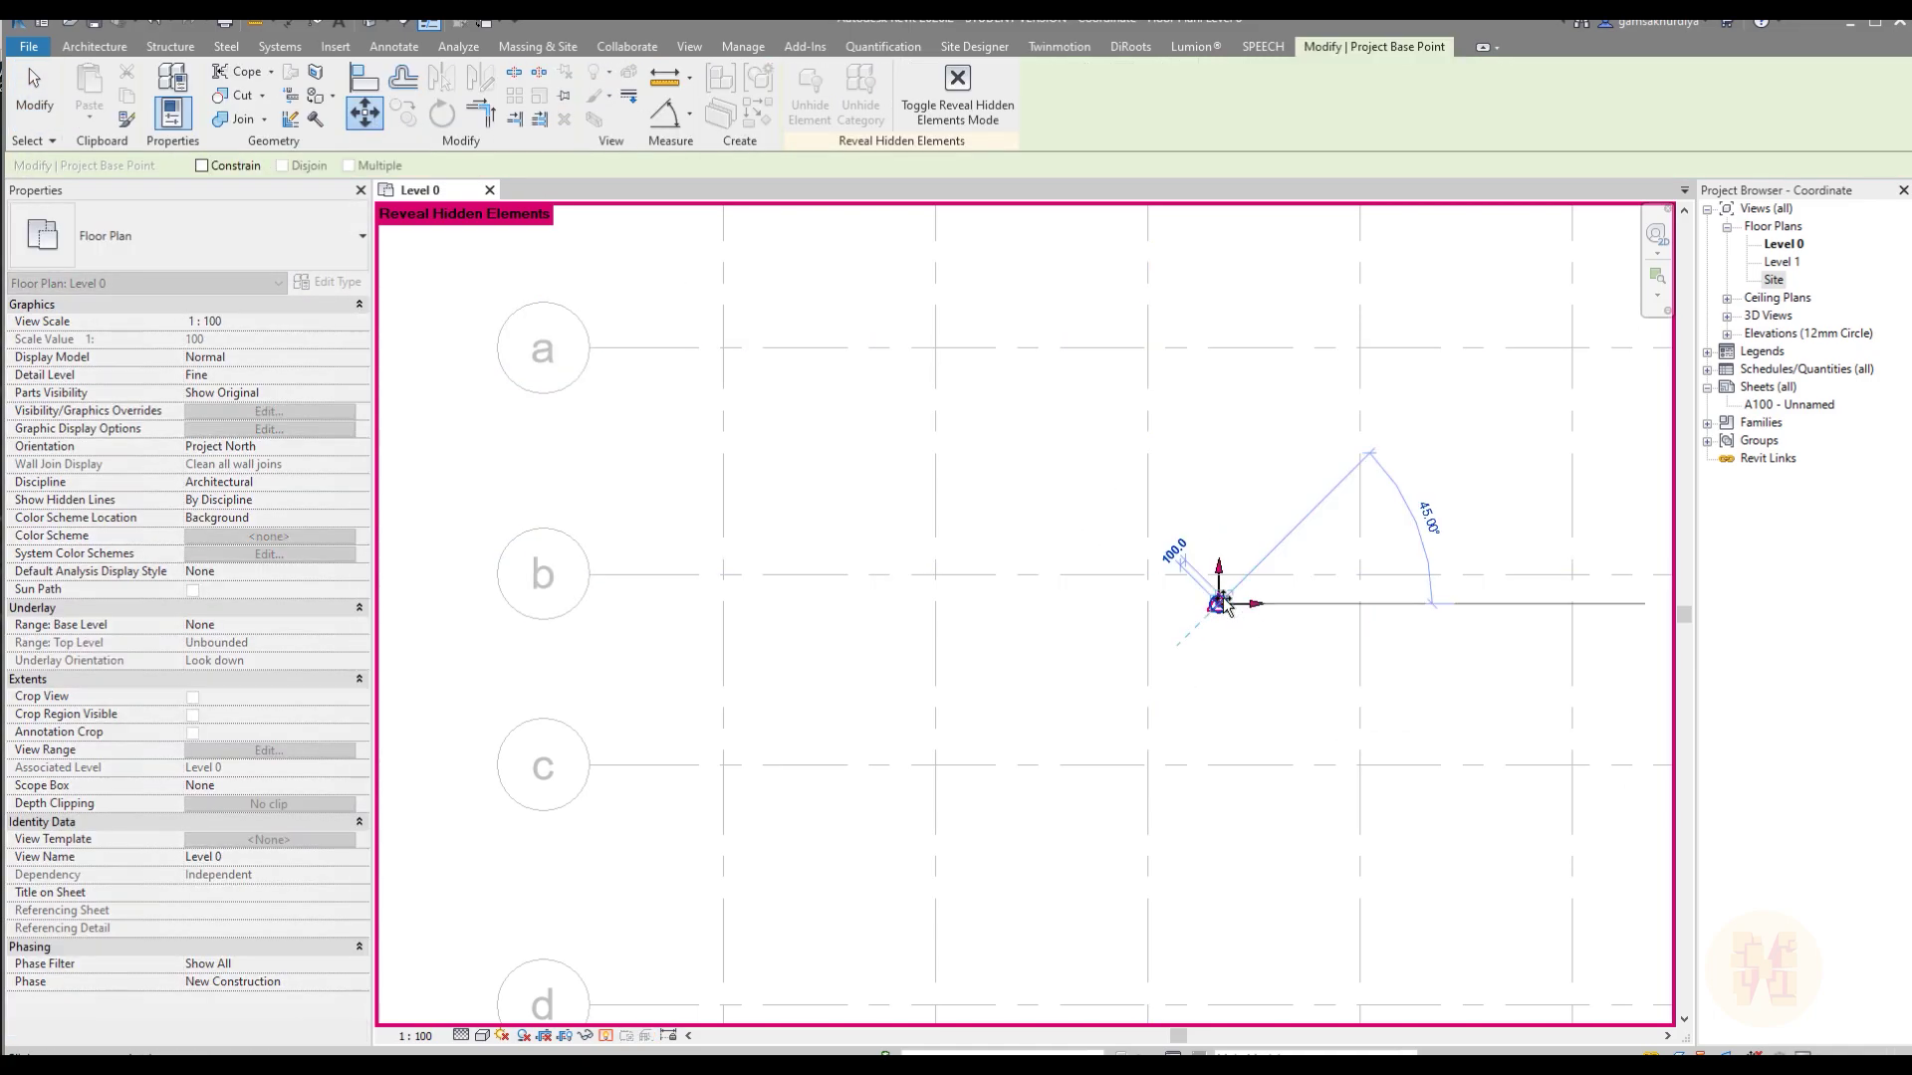
click(724, 347)
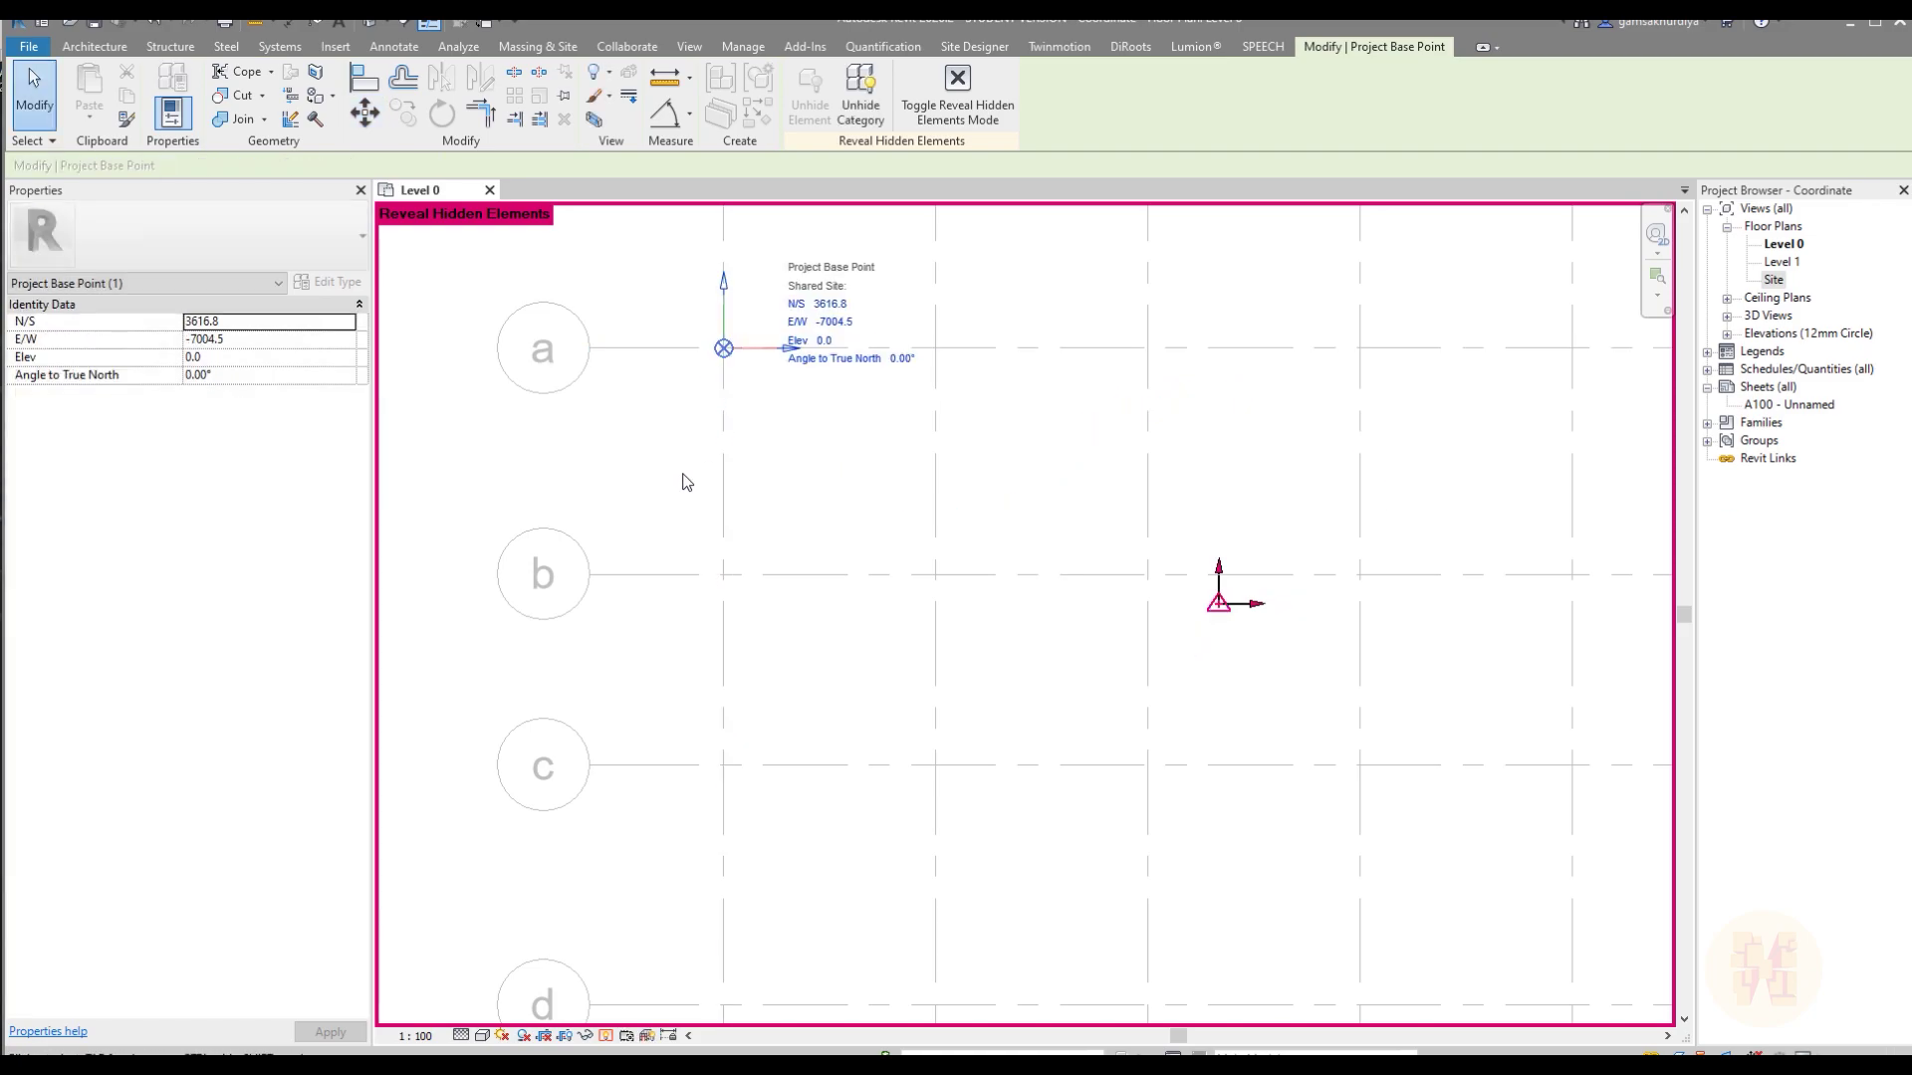
middle_drag(695, 463, 709, 504)
key(Escape)
- Compare the shared coordinates of the moved project base point and the survey point
click(757, 385)
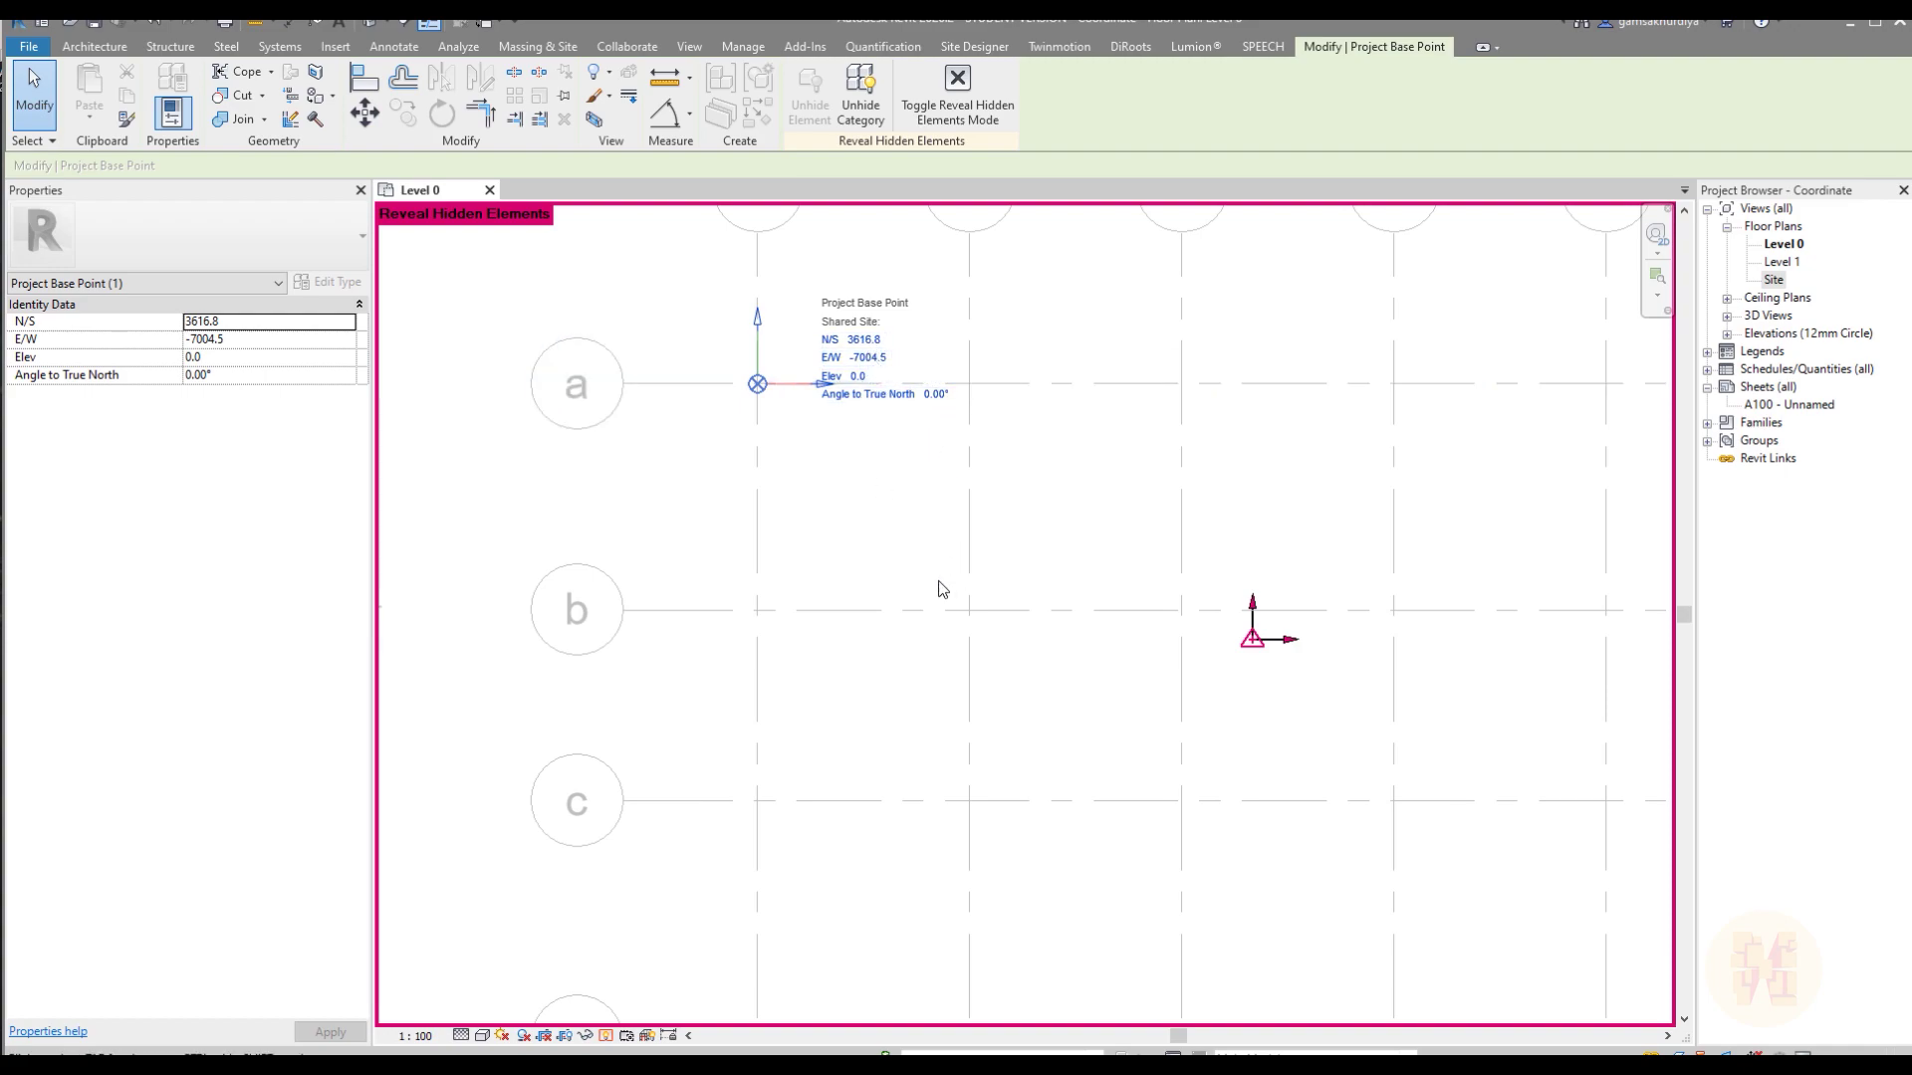
key(Escape)
click(758, 385)
key(Escape)
click(757, 384)
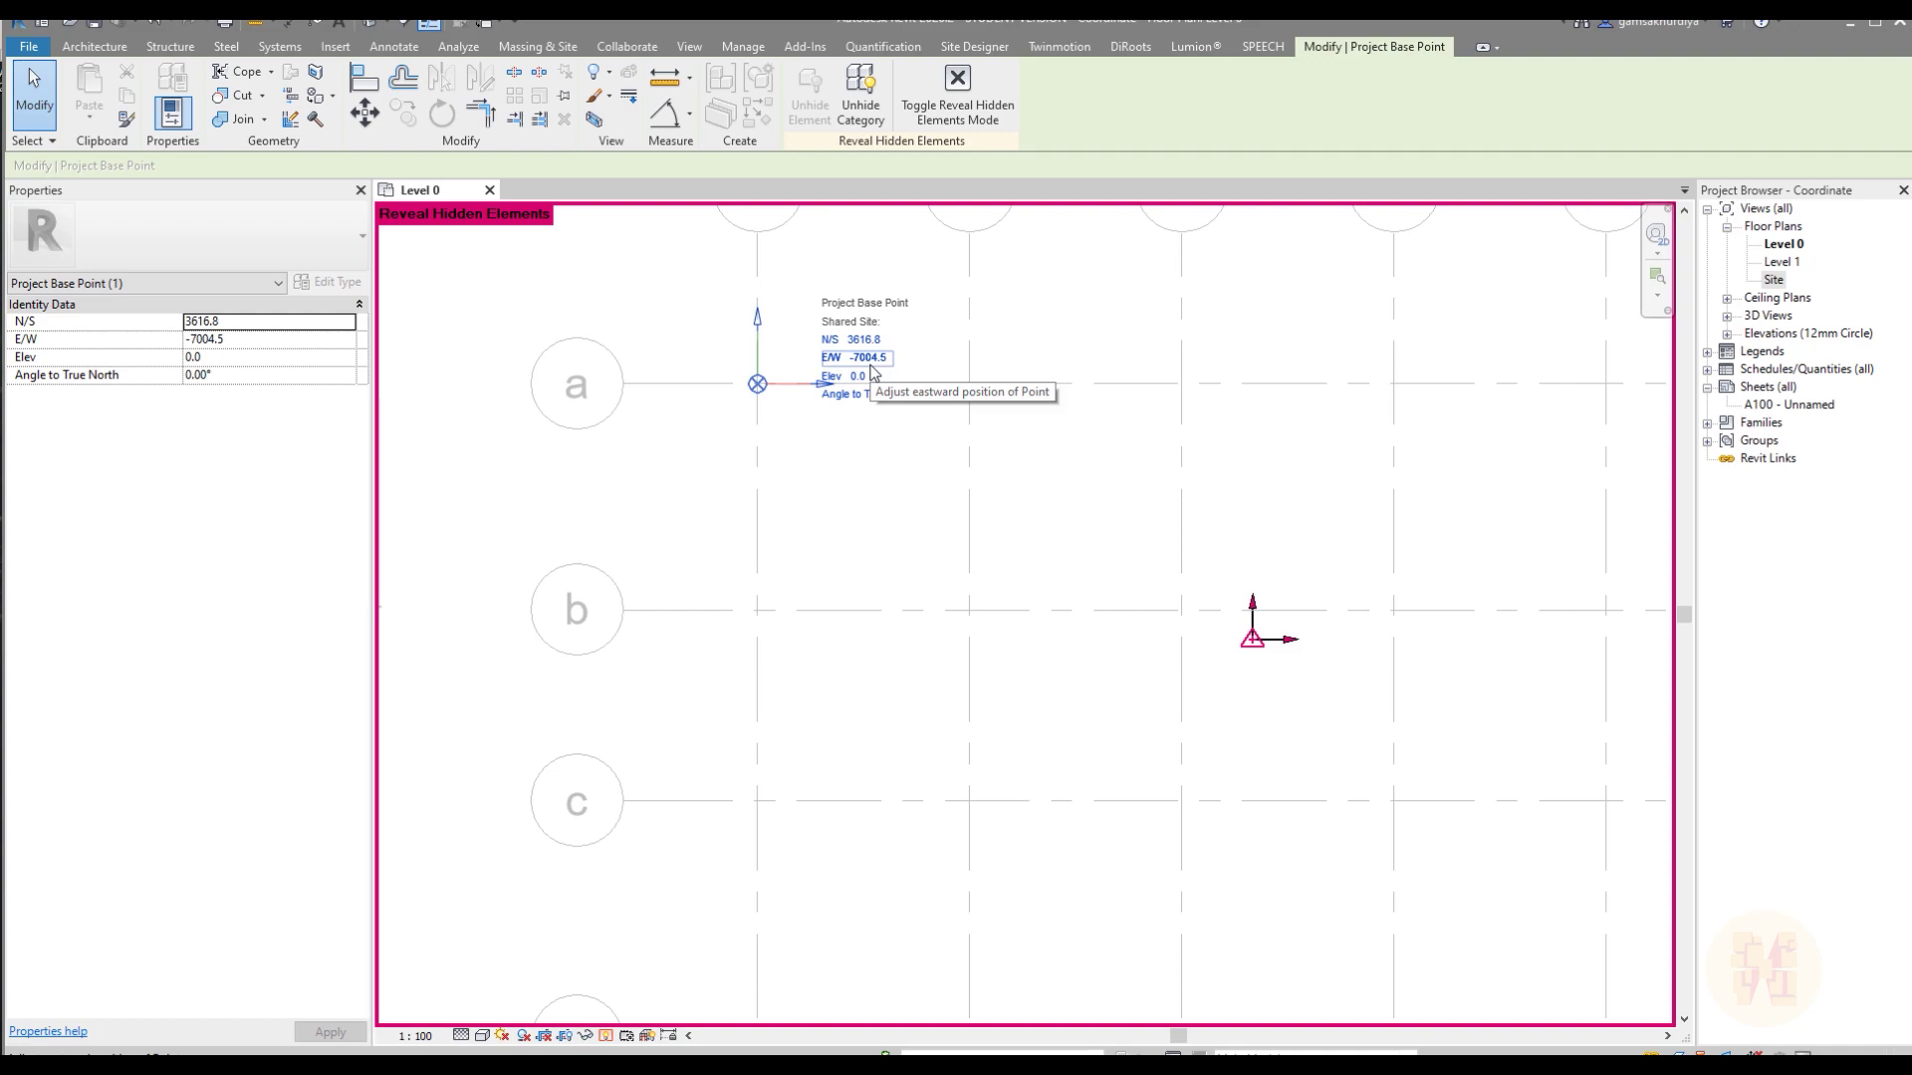
click(1255, 640)
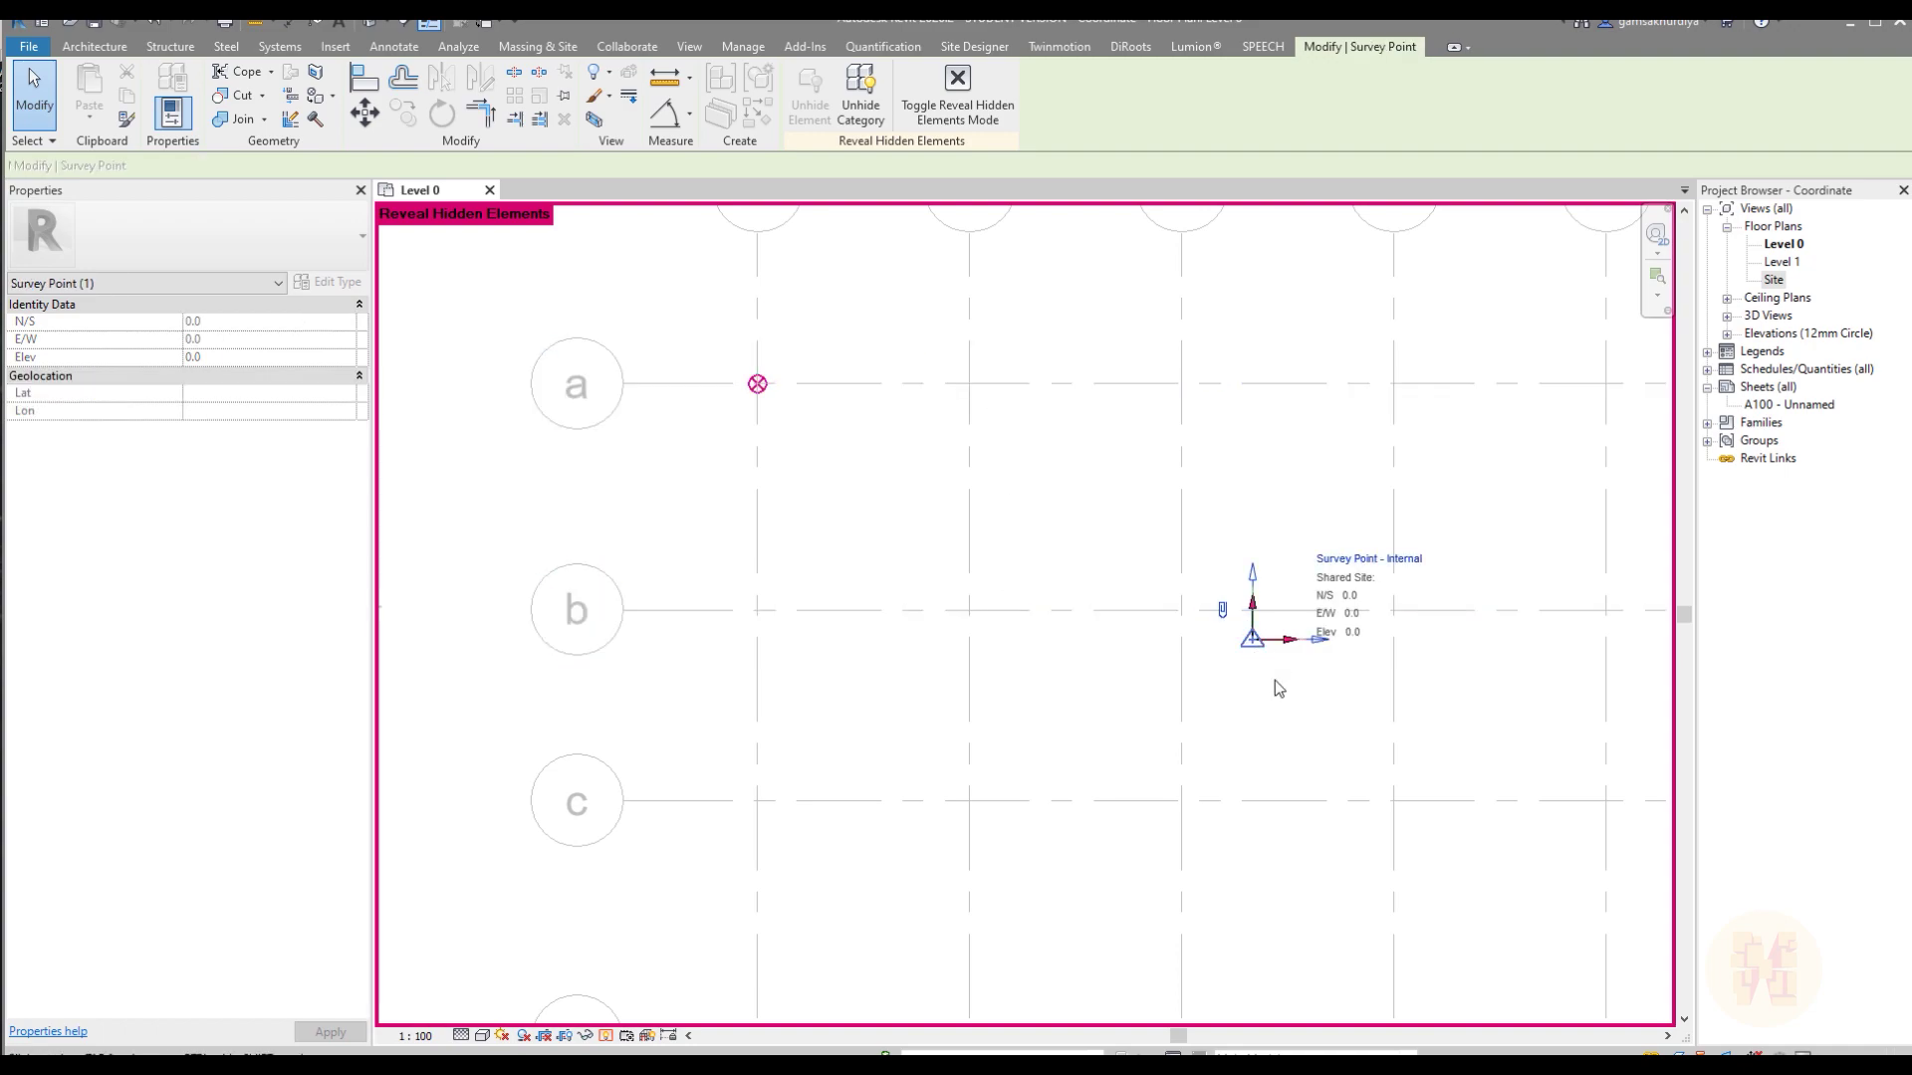
click(846, 414)
- Move the survey point onto the project base point at grids 1 and a, and check the base point's coordinates
click(1255, 643)
key(m)
key(v)
click(1253, 640)
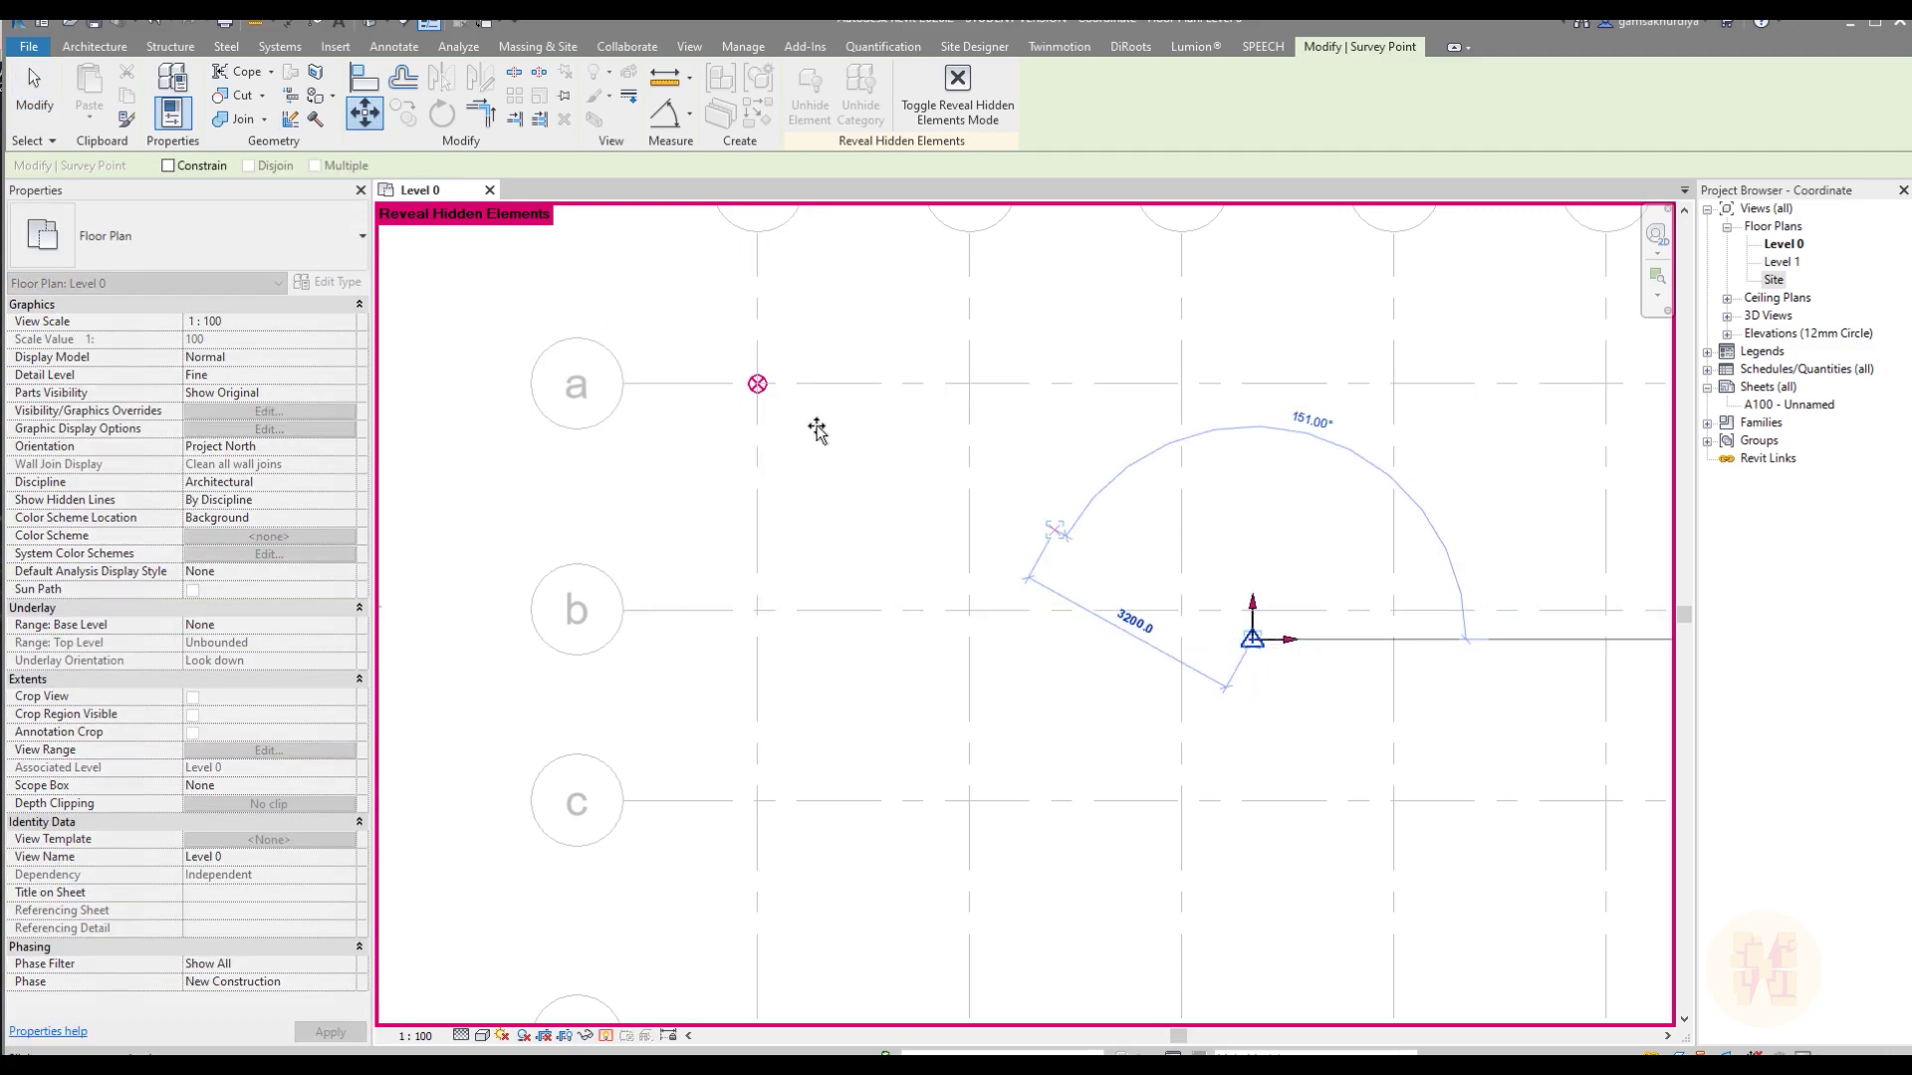
click(757, 383)
key(Escape)
middle_drag(791, 434, 854, 511)
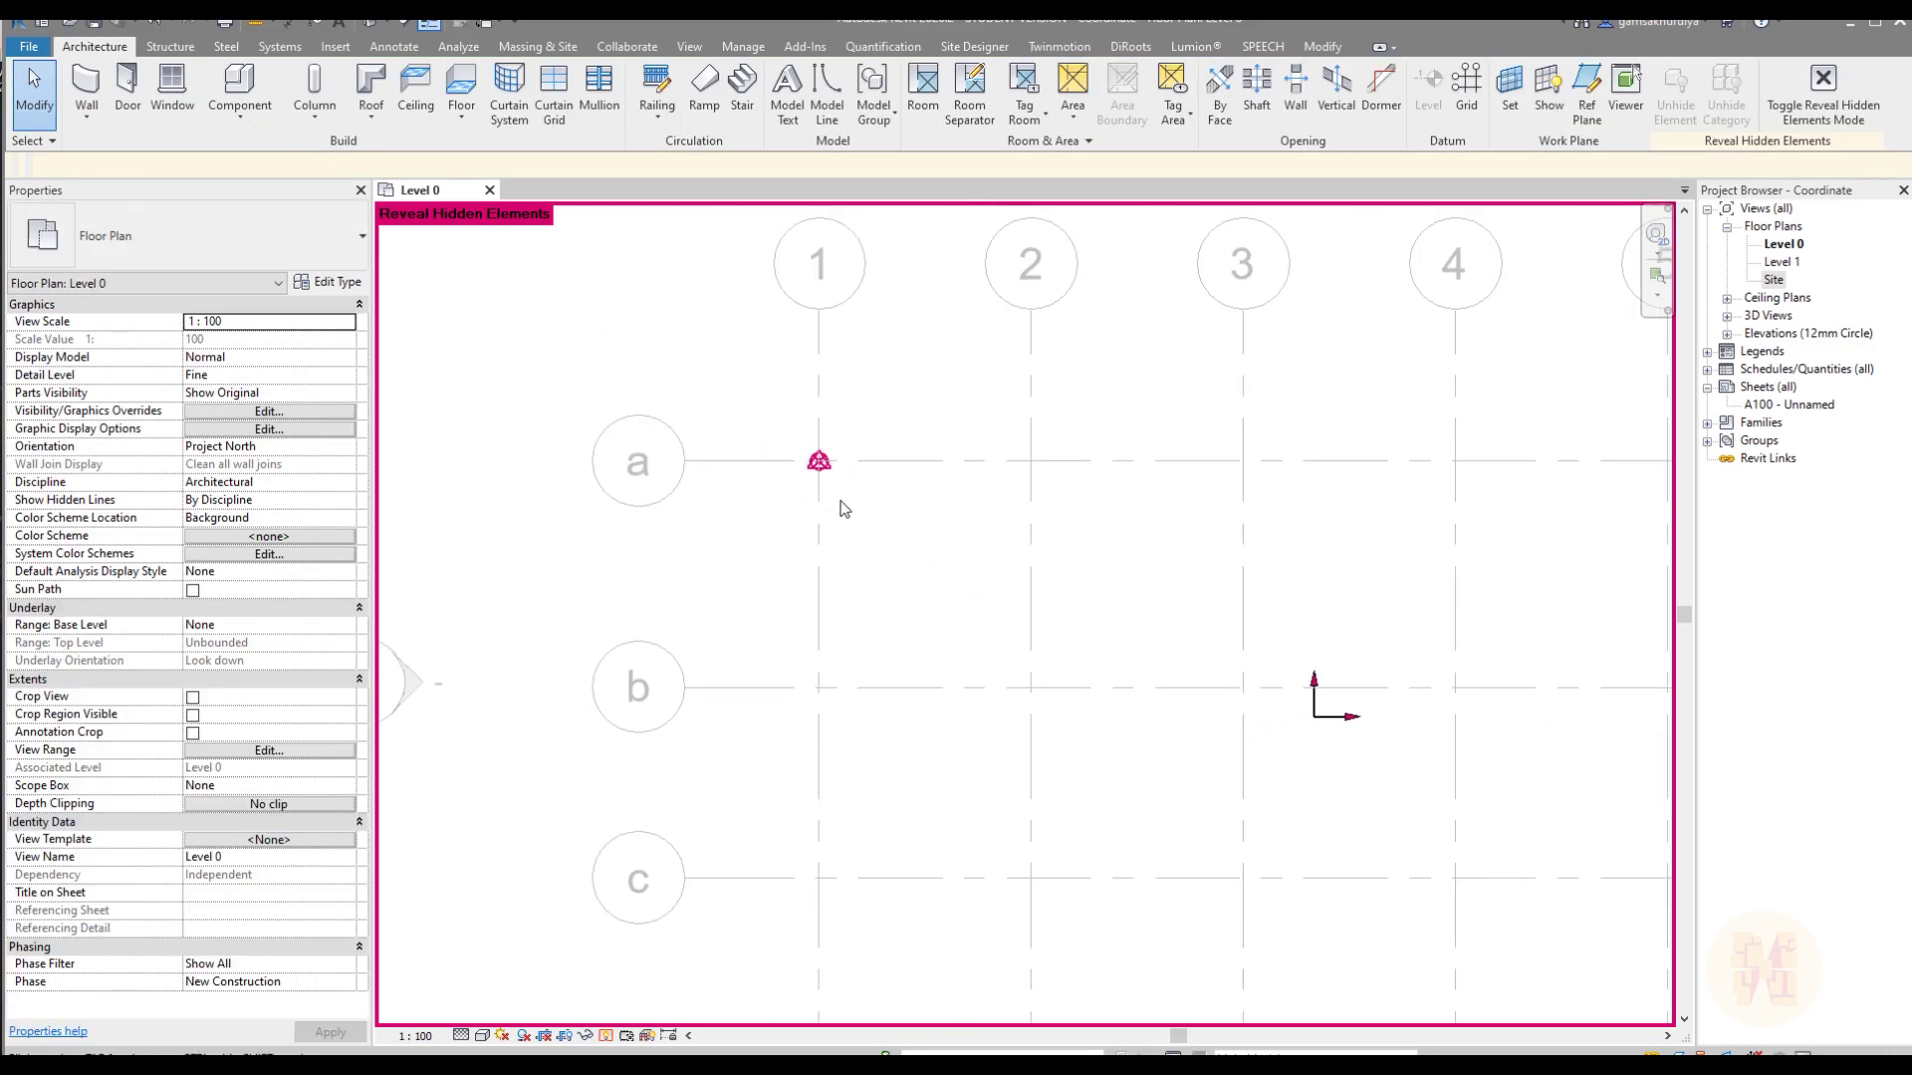
click(818, 461)
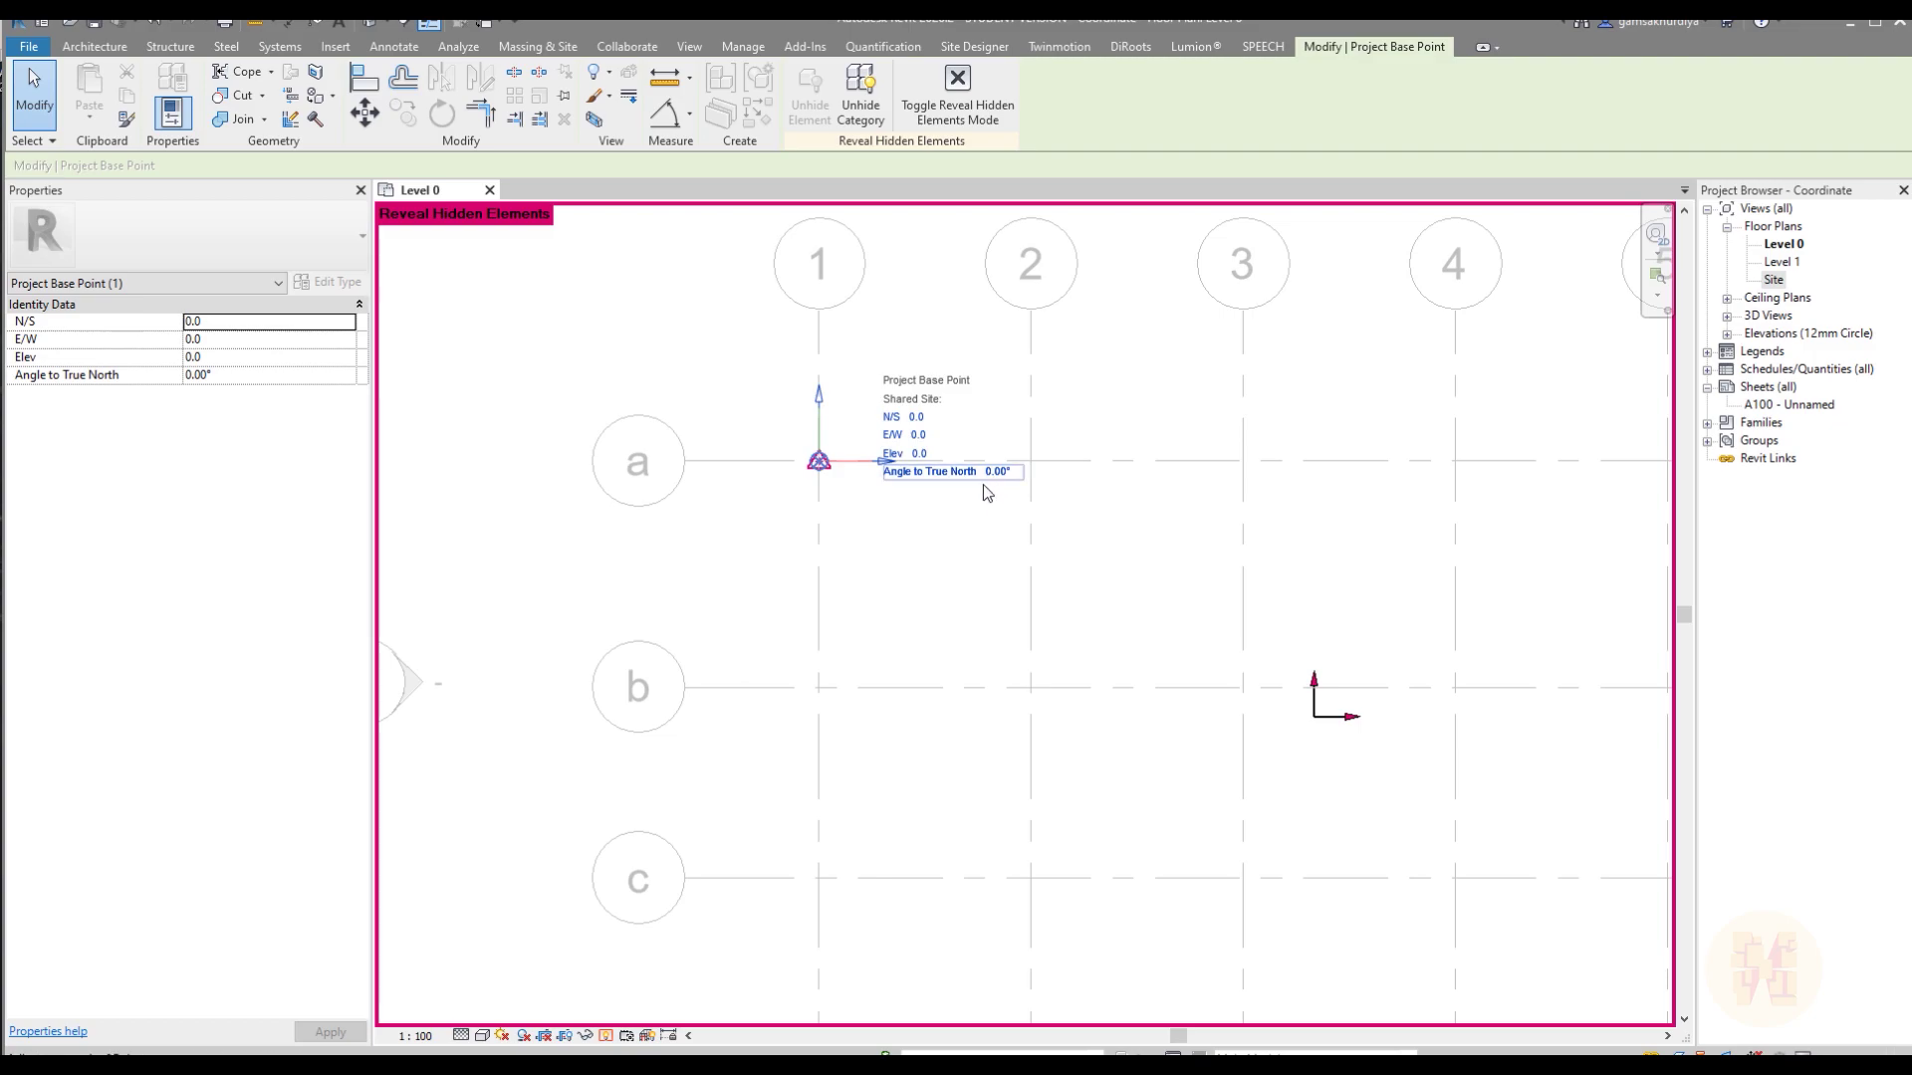
click(966, 575)
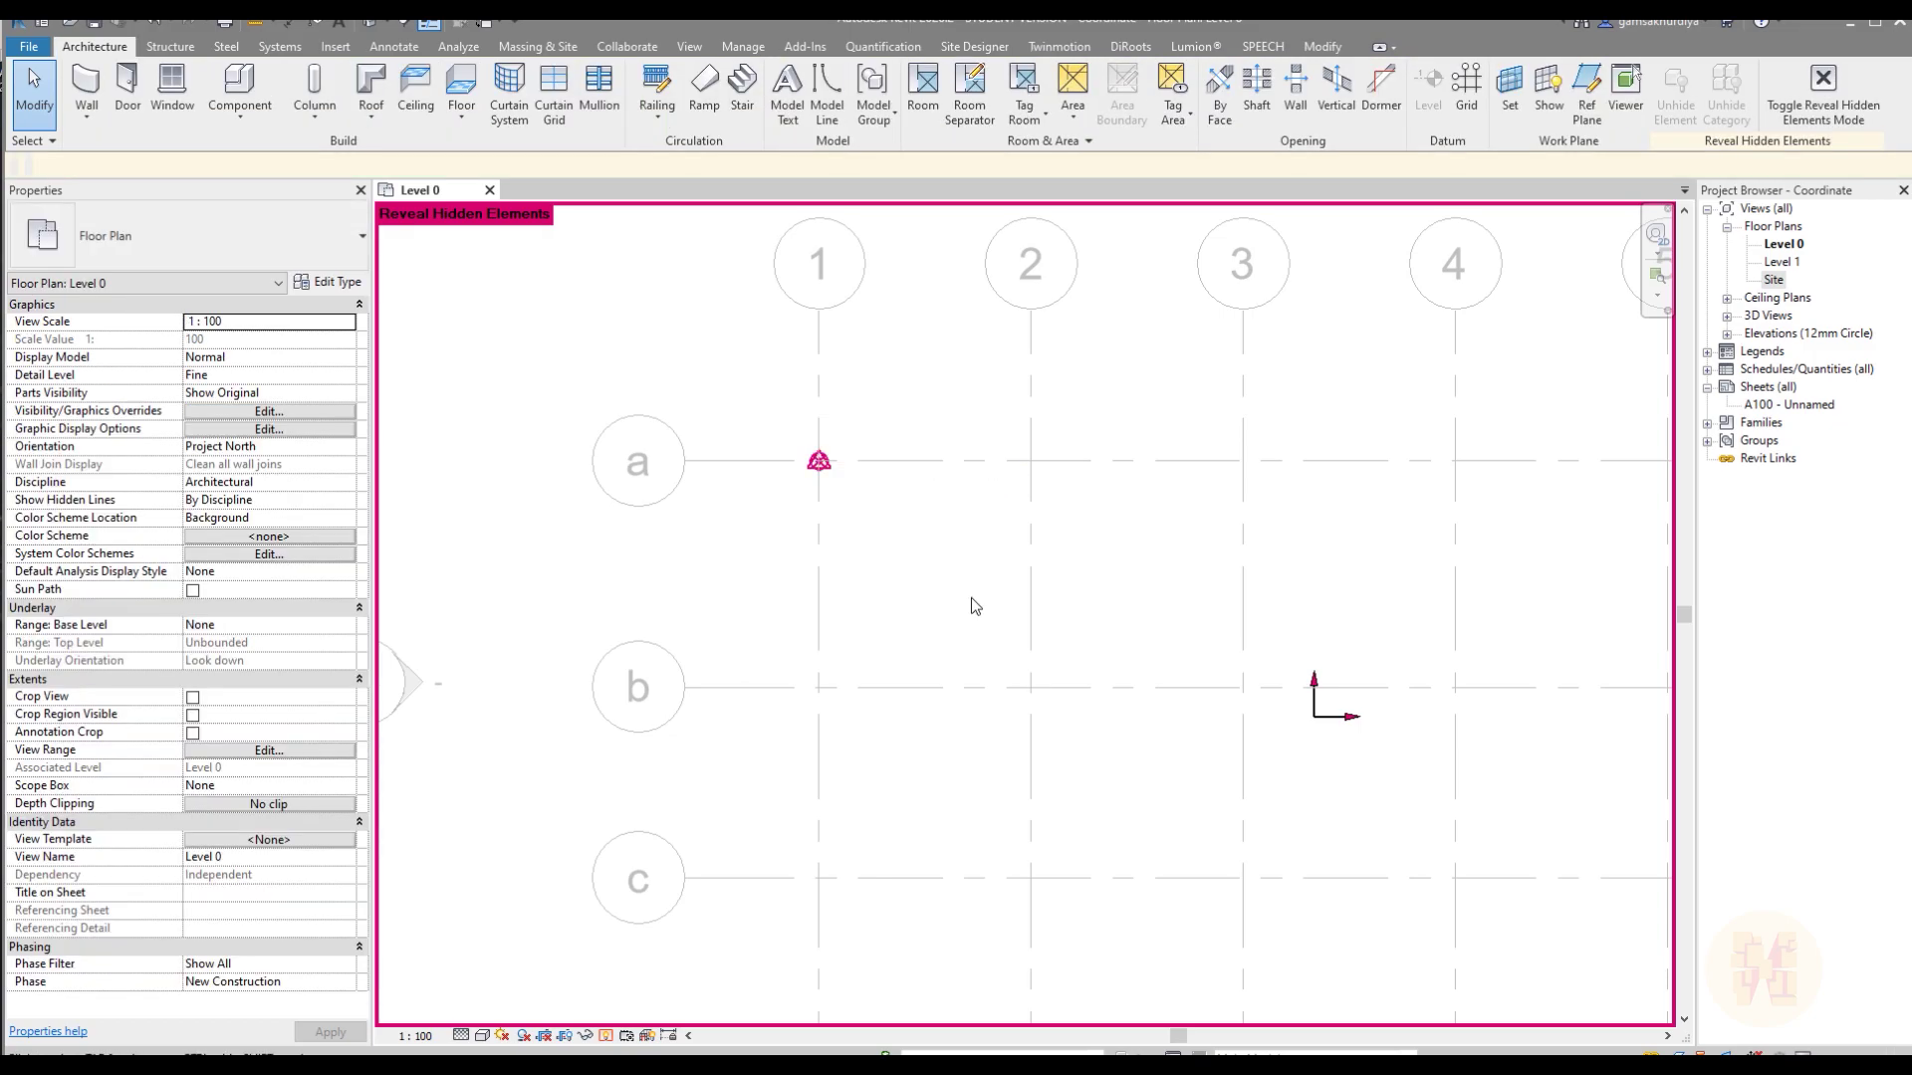
- Turn off Reveal Hidden Elements in the Level 0 plan and save the Coordinate project
scroll(971, 597, down, 3)
middle_drag(1118, 559, 1032, 498)
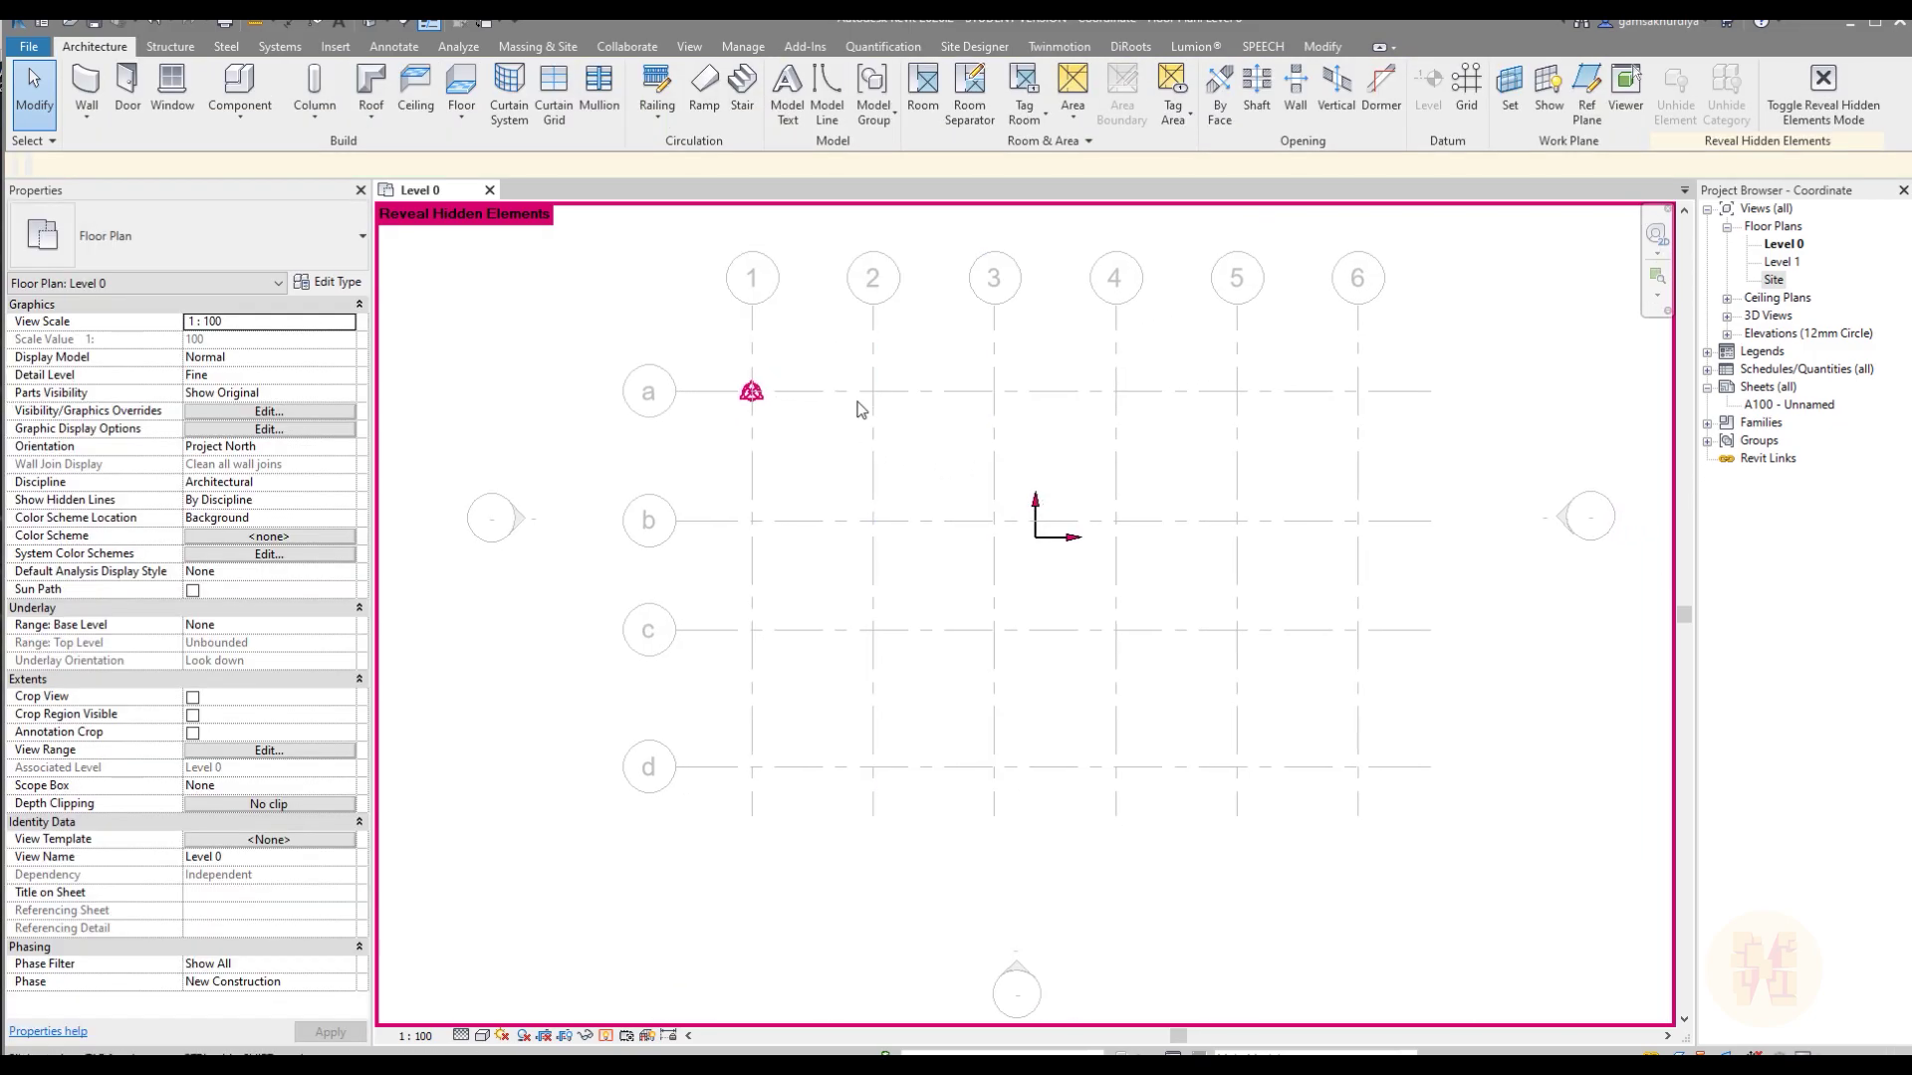
scroll(861, 409, down, 1)
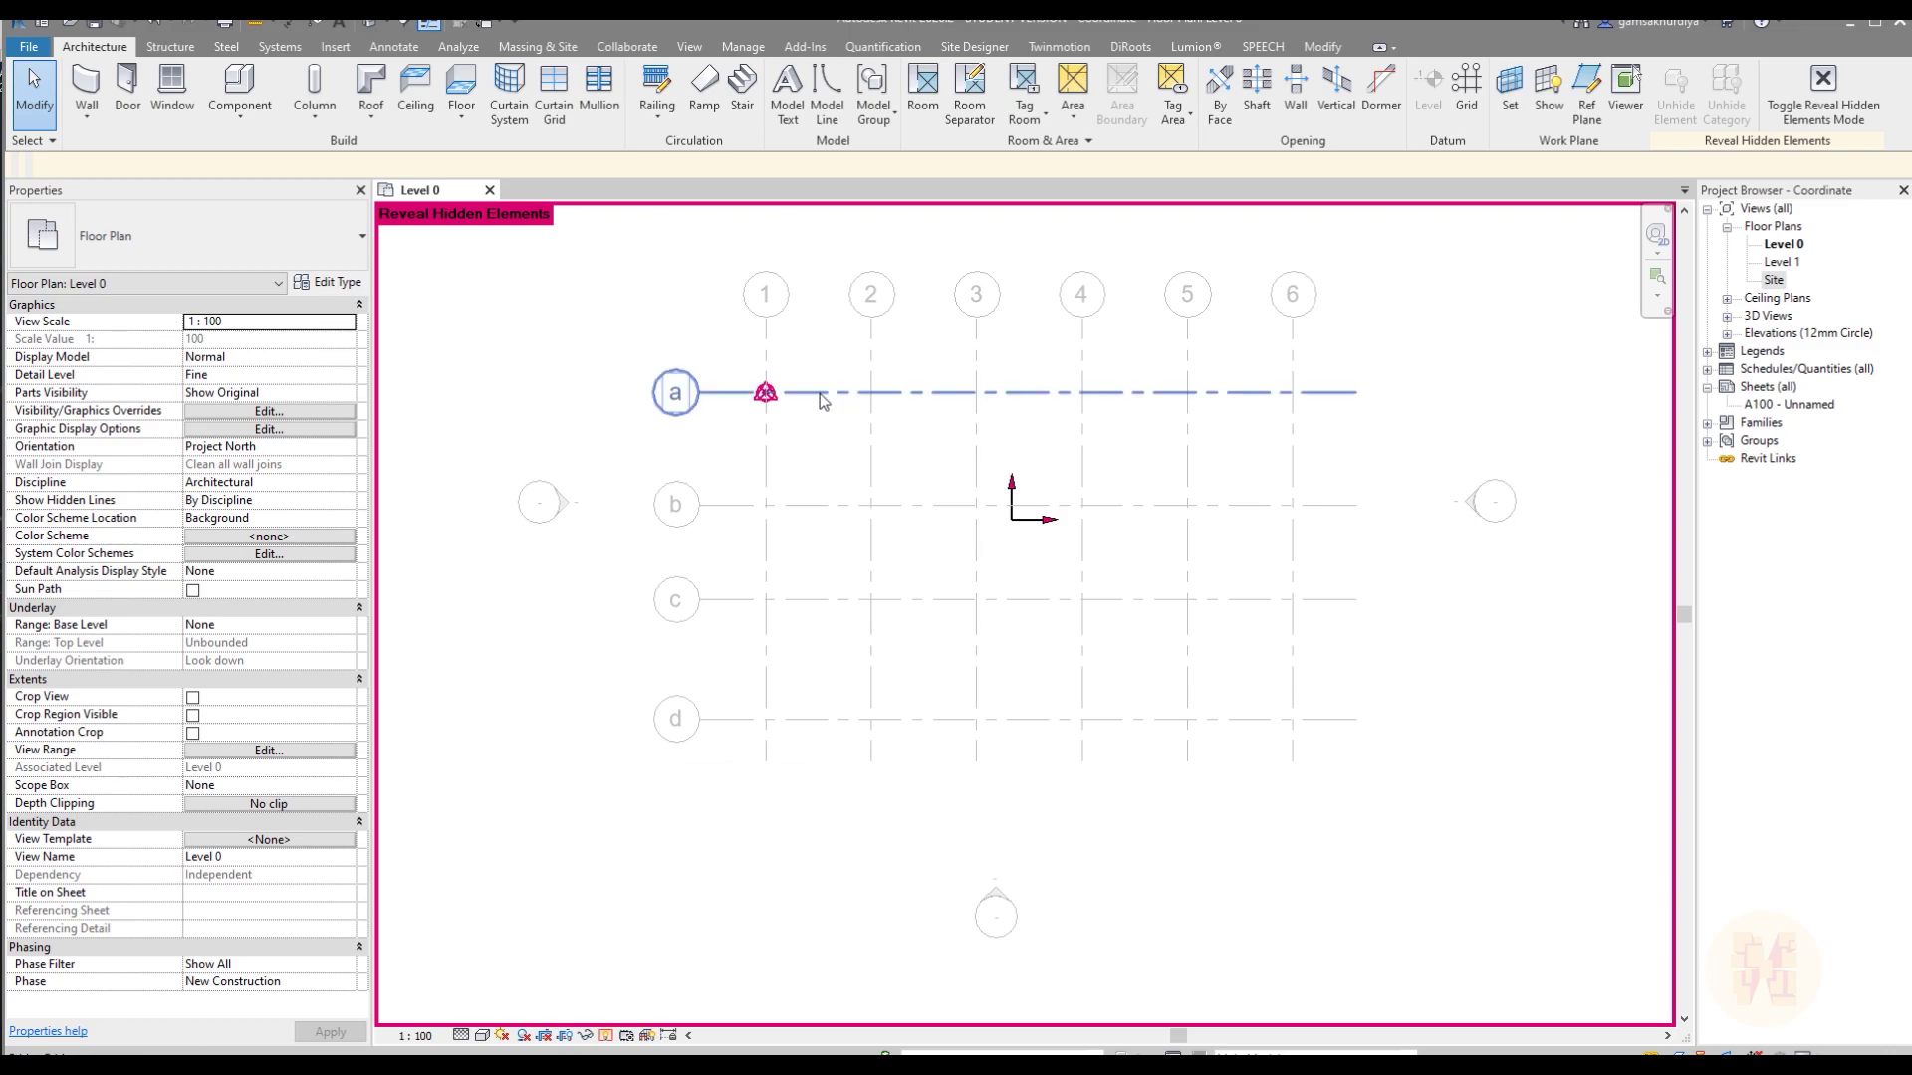
click(607, 1037)
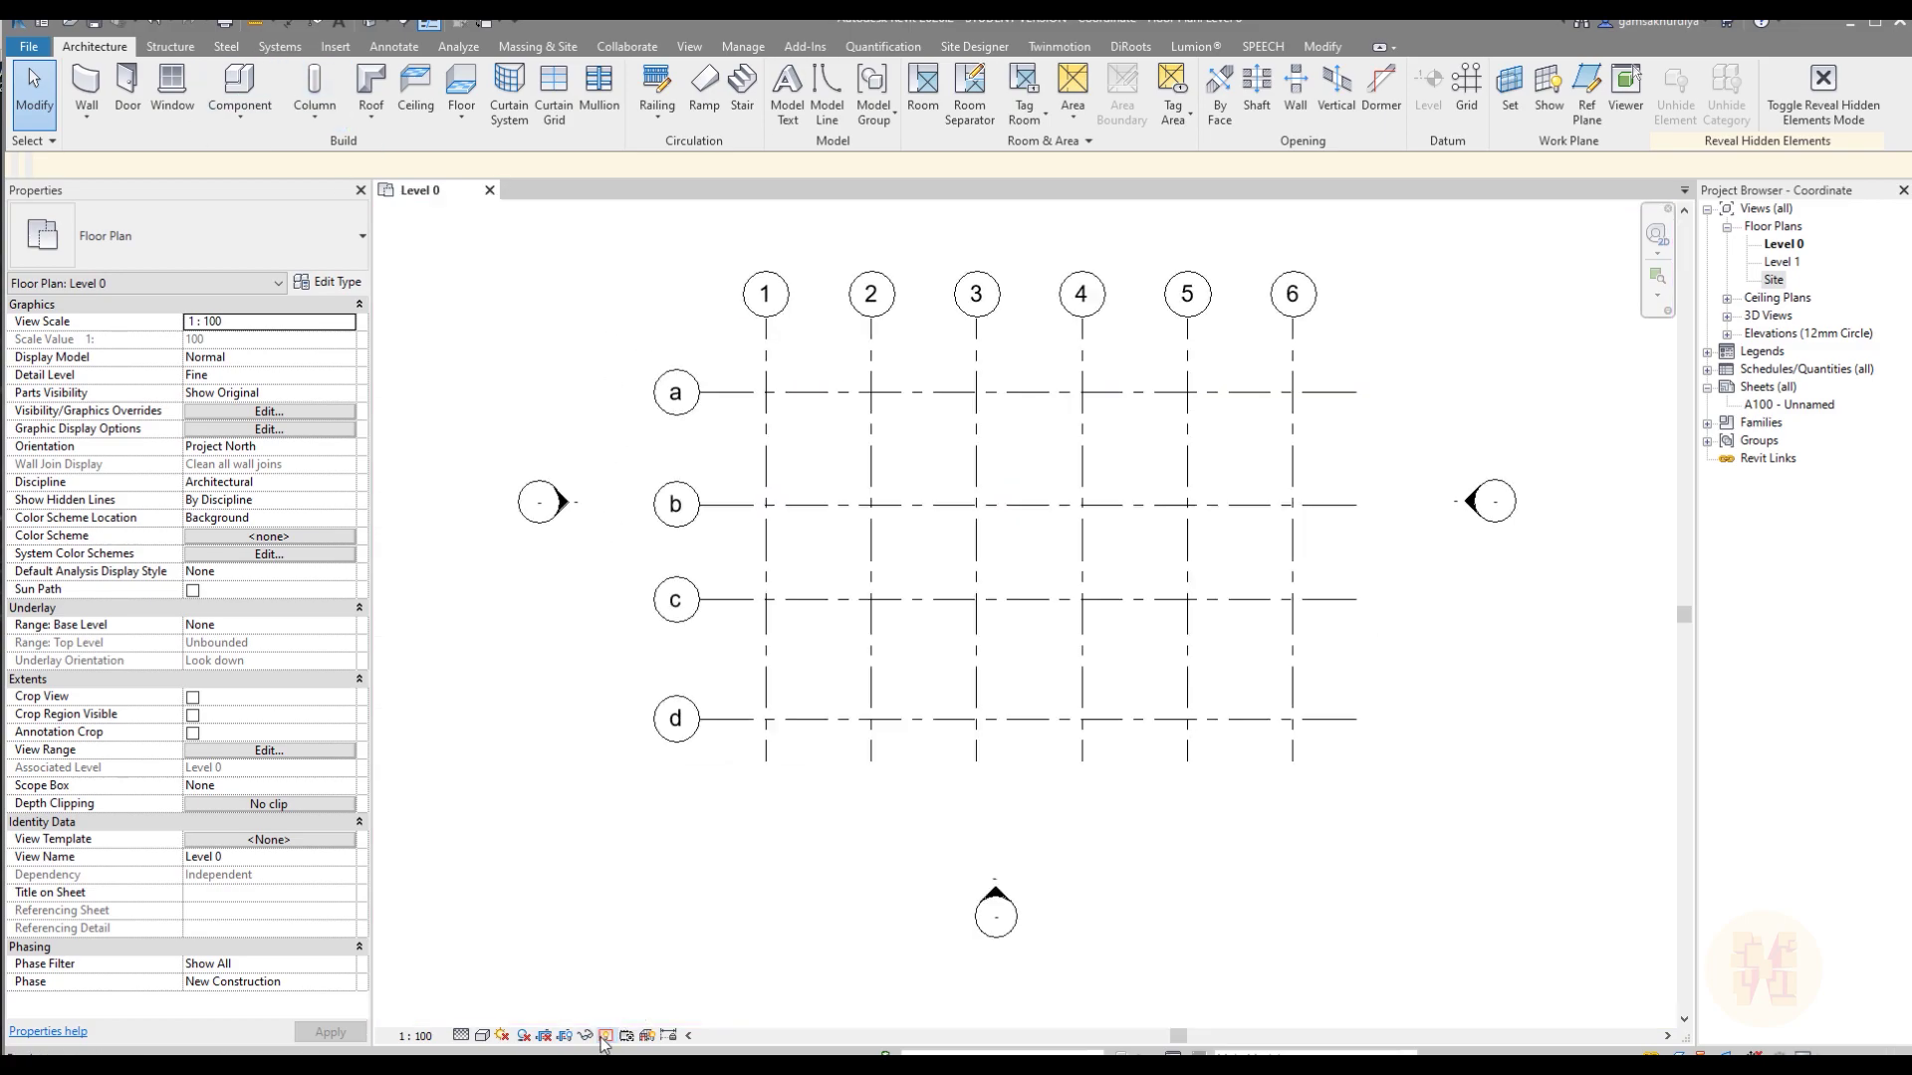
click(96, 27)
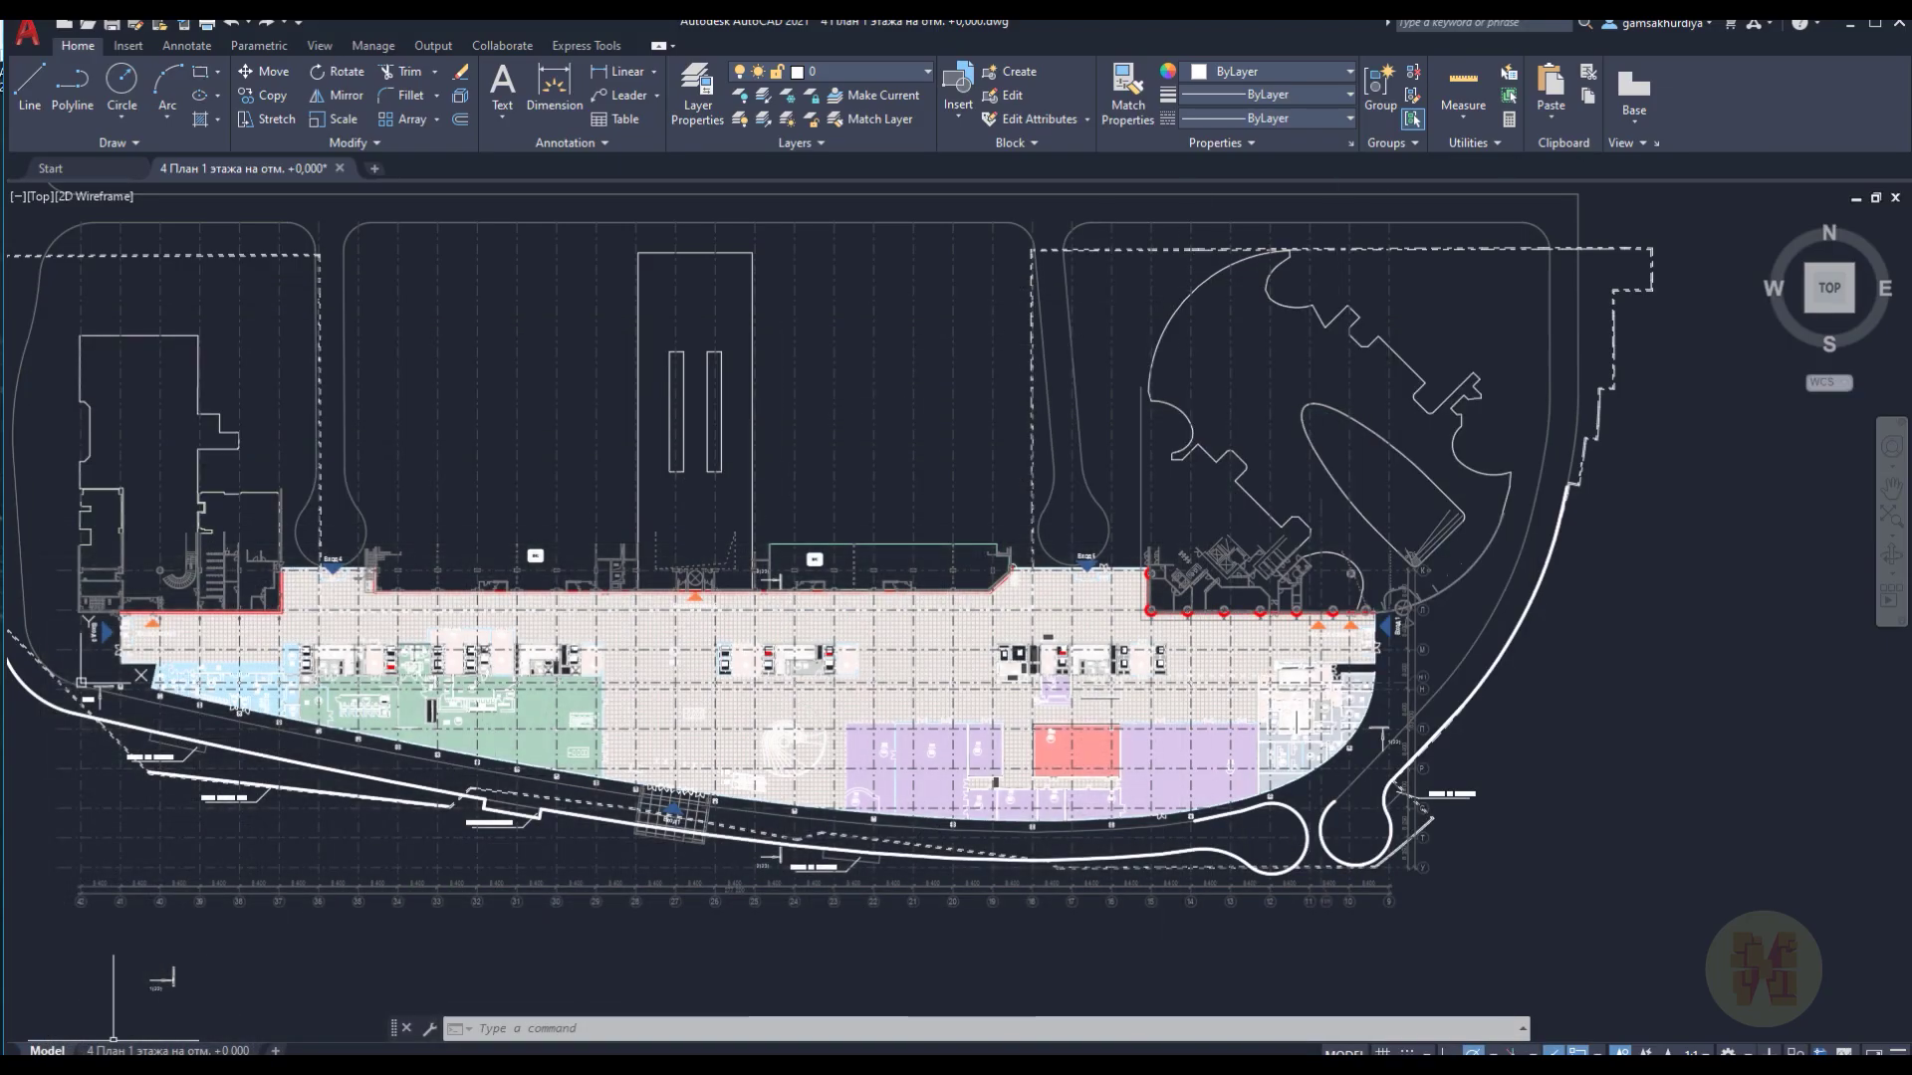
- Switch to the Revit Test folder, delete the Coordinate.0001 backup file and open Building A in Revit
key(alt+Tab)
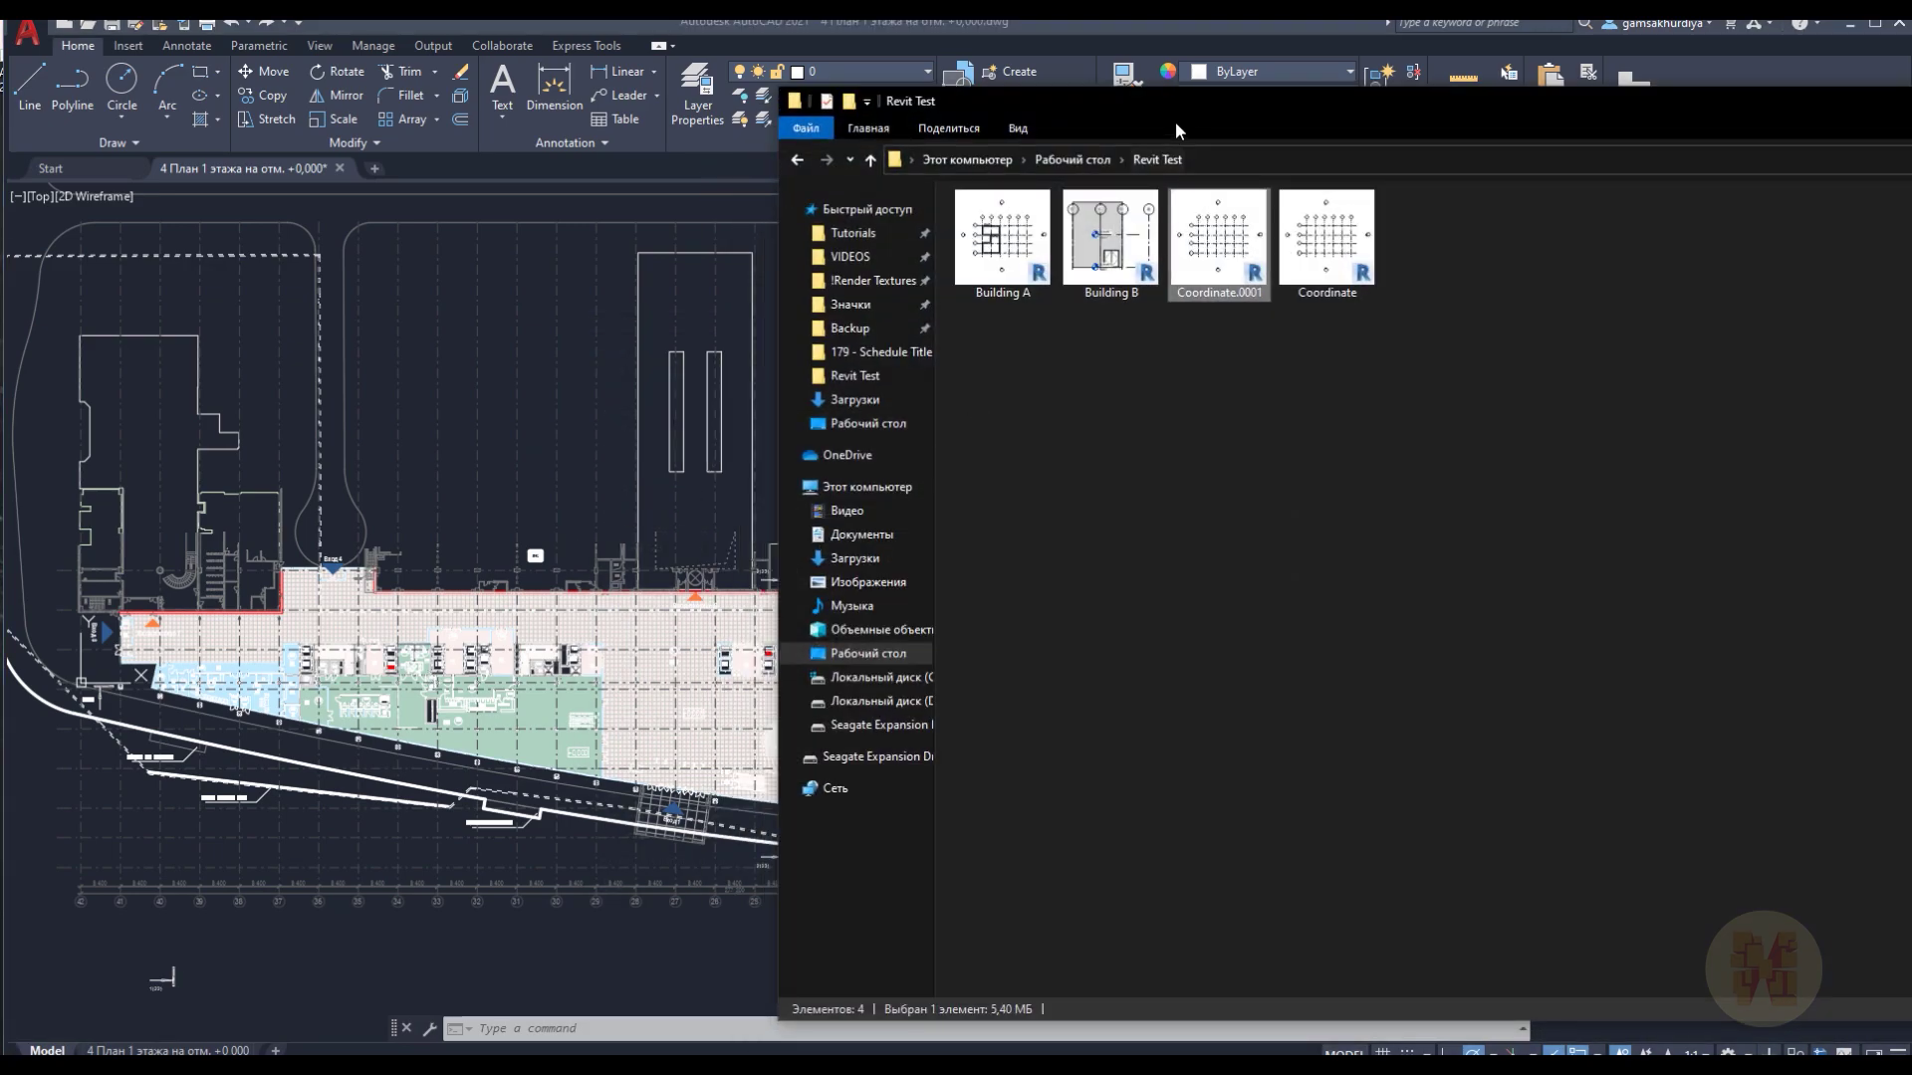
drag(1193, 117, 552, 75)
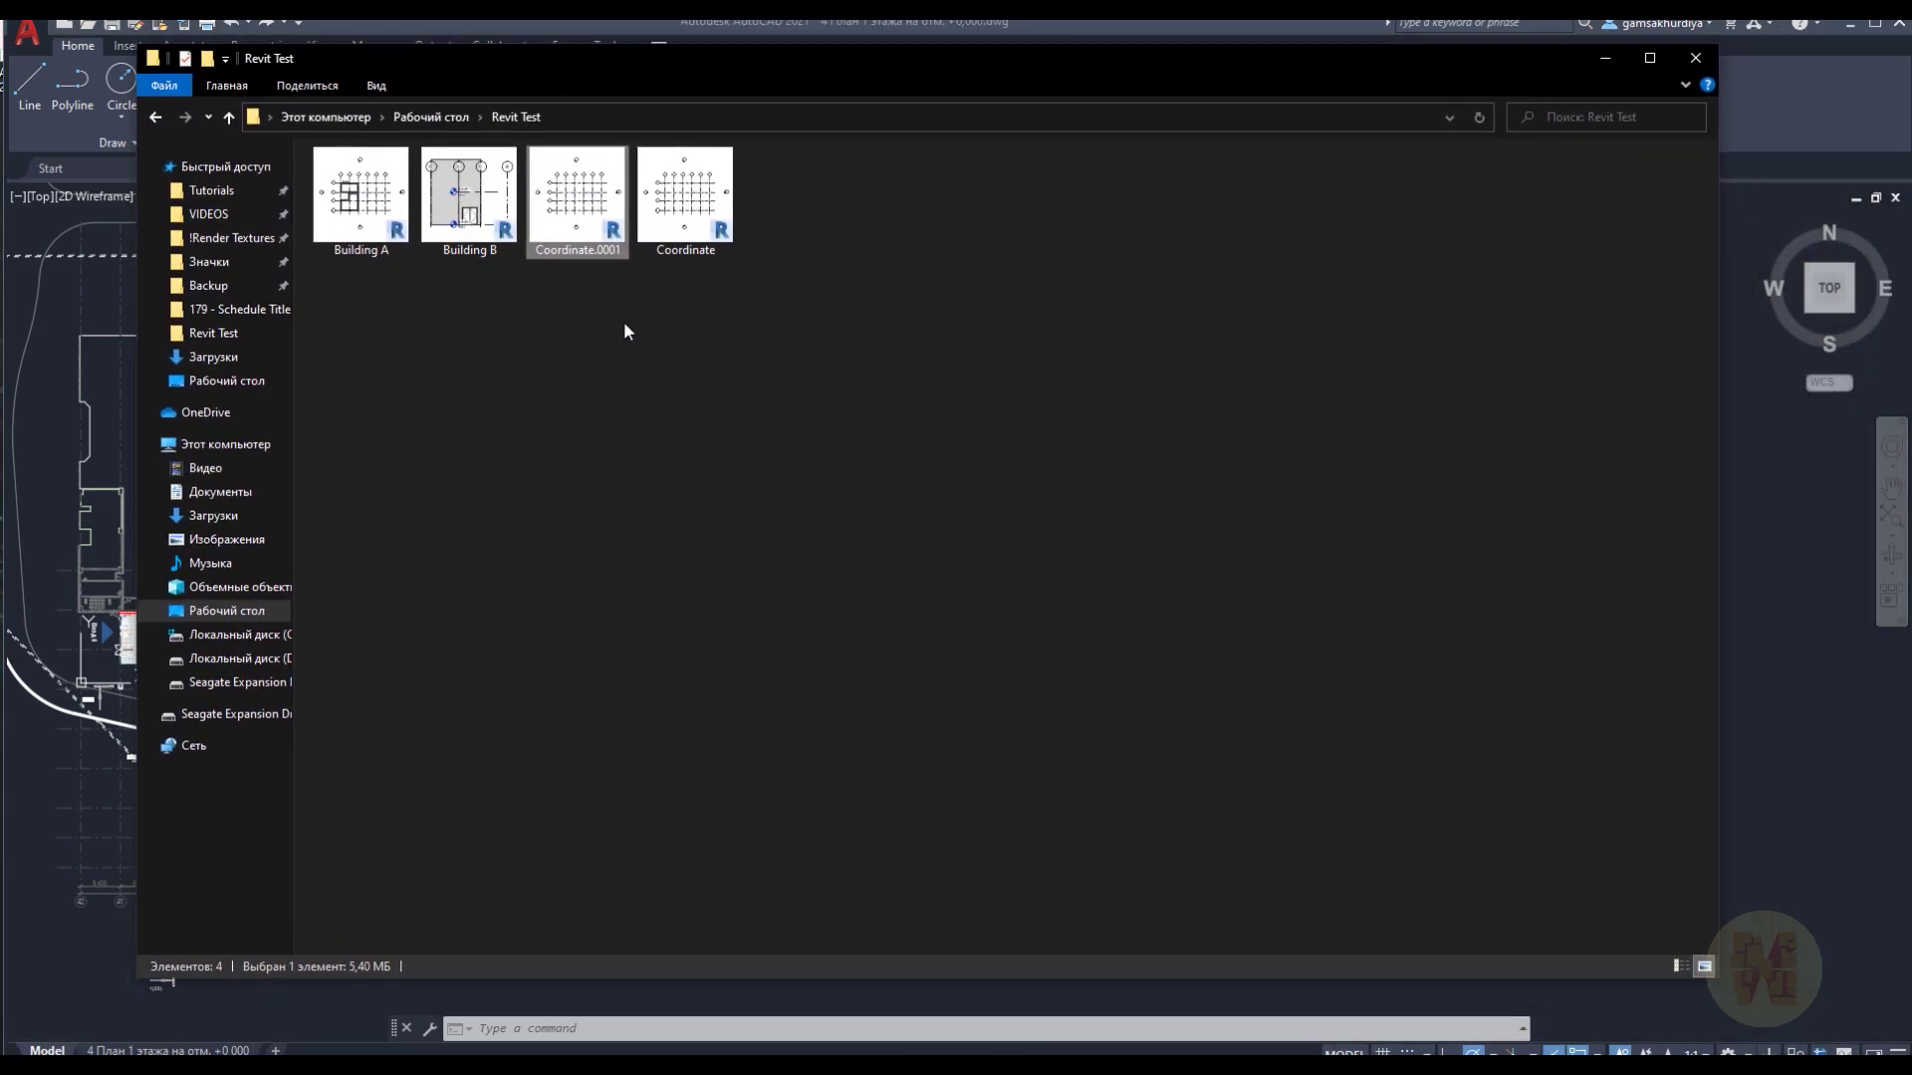
key(Delete)
double_click(361, 199)
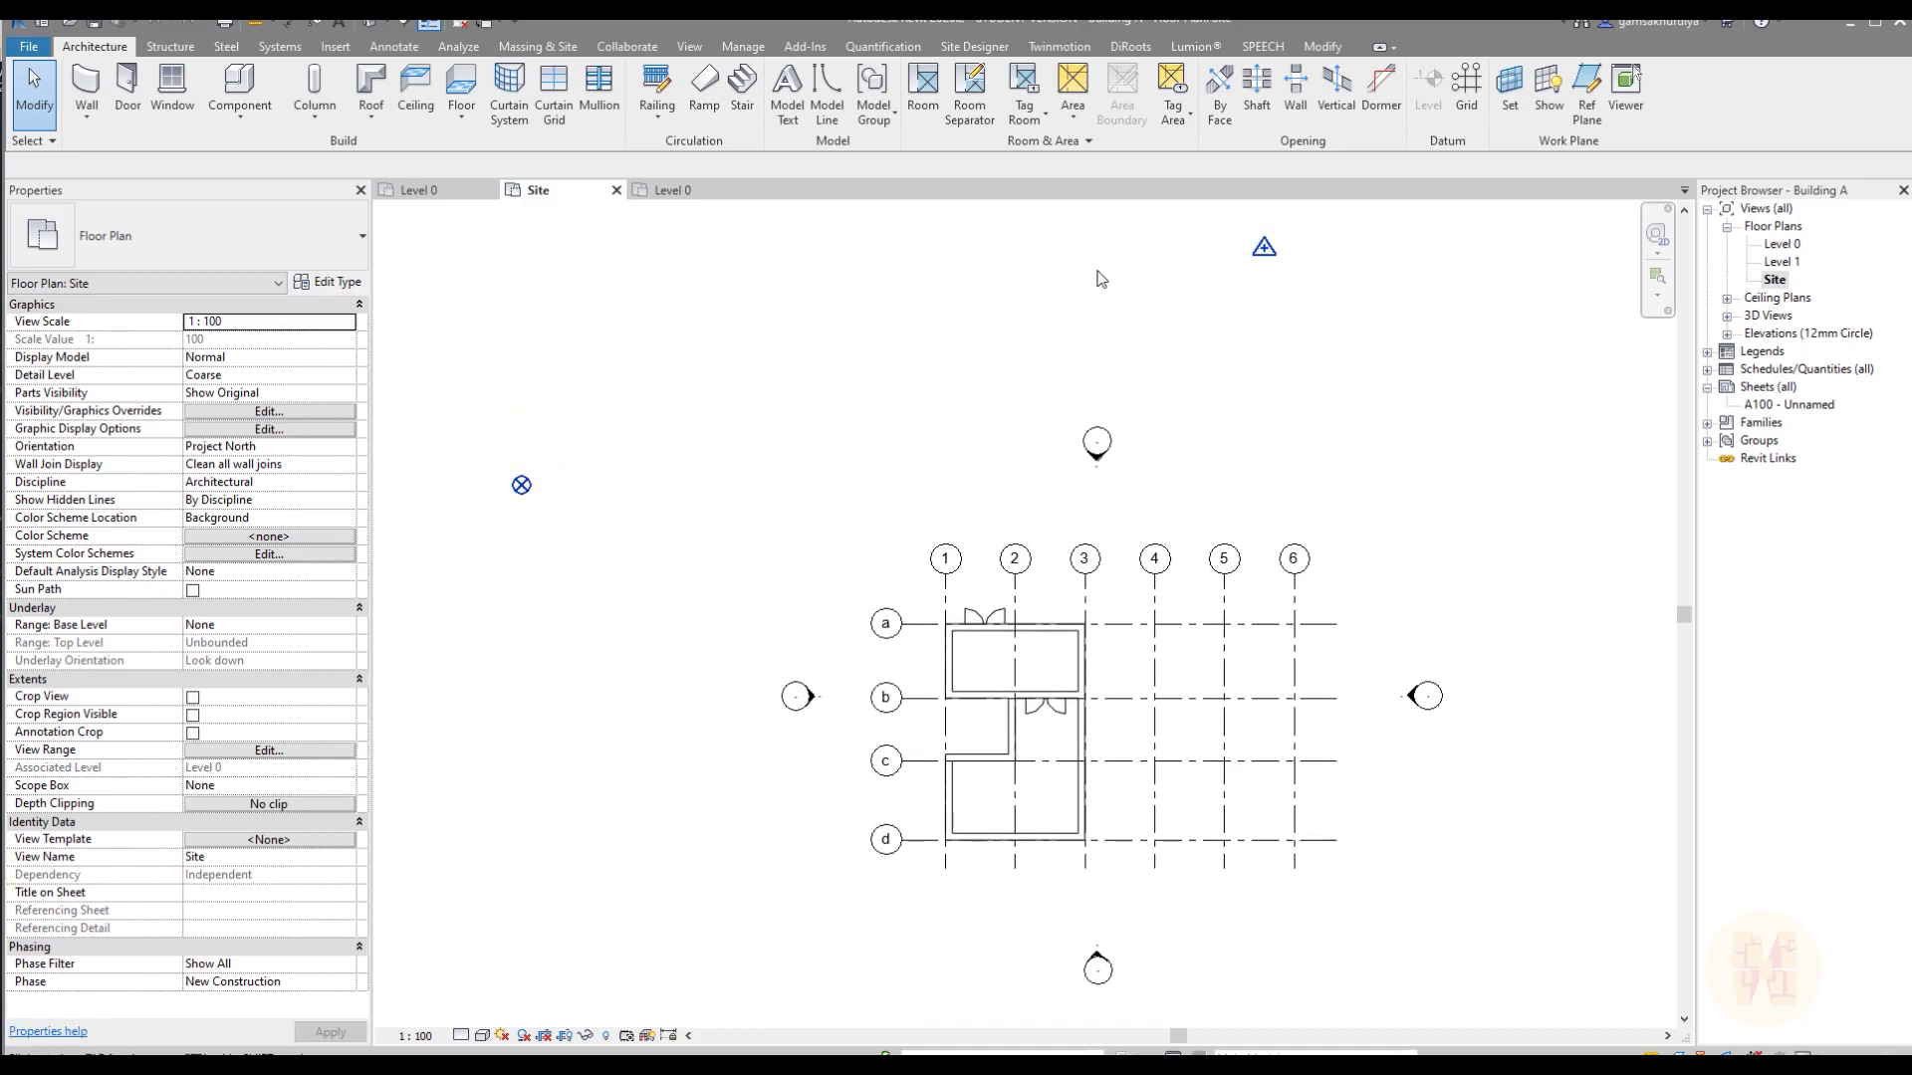
- Try to set the Building A project base point's angle to true north to 0°
click(522, 487)
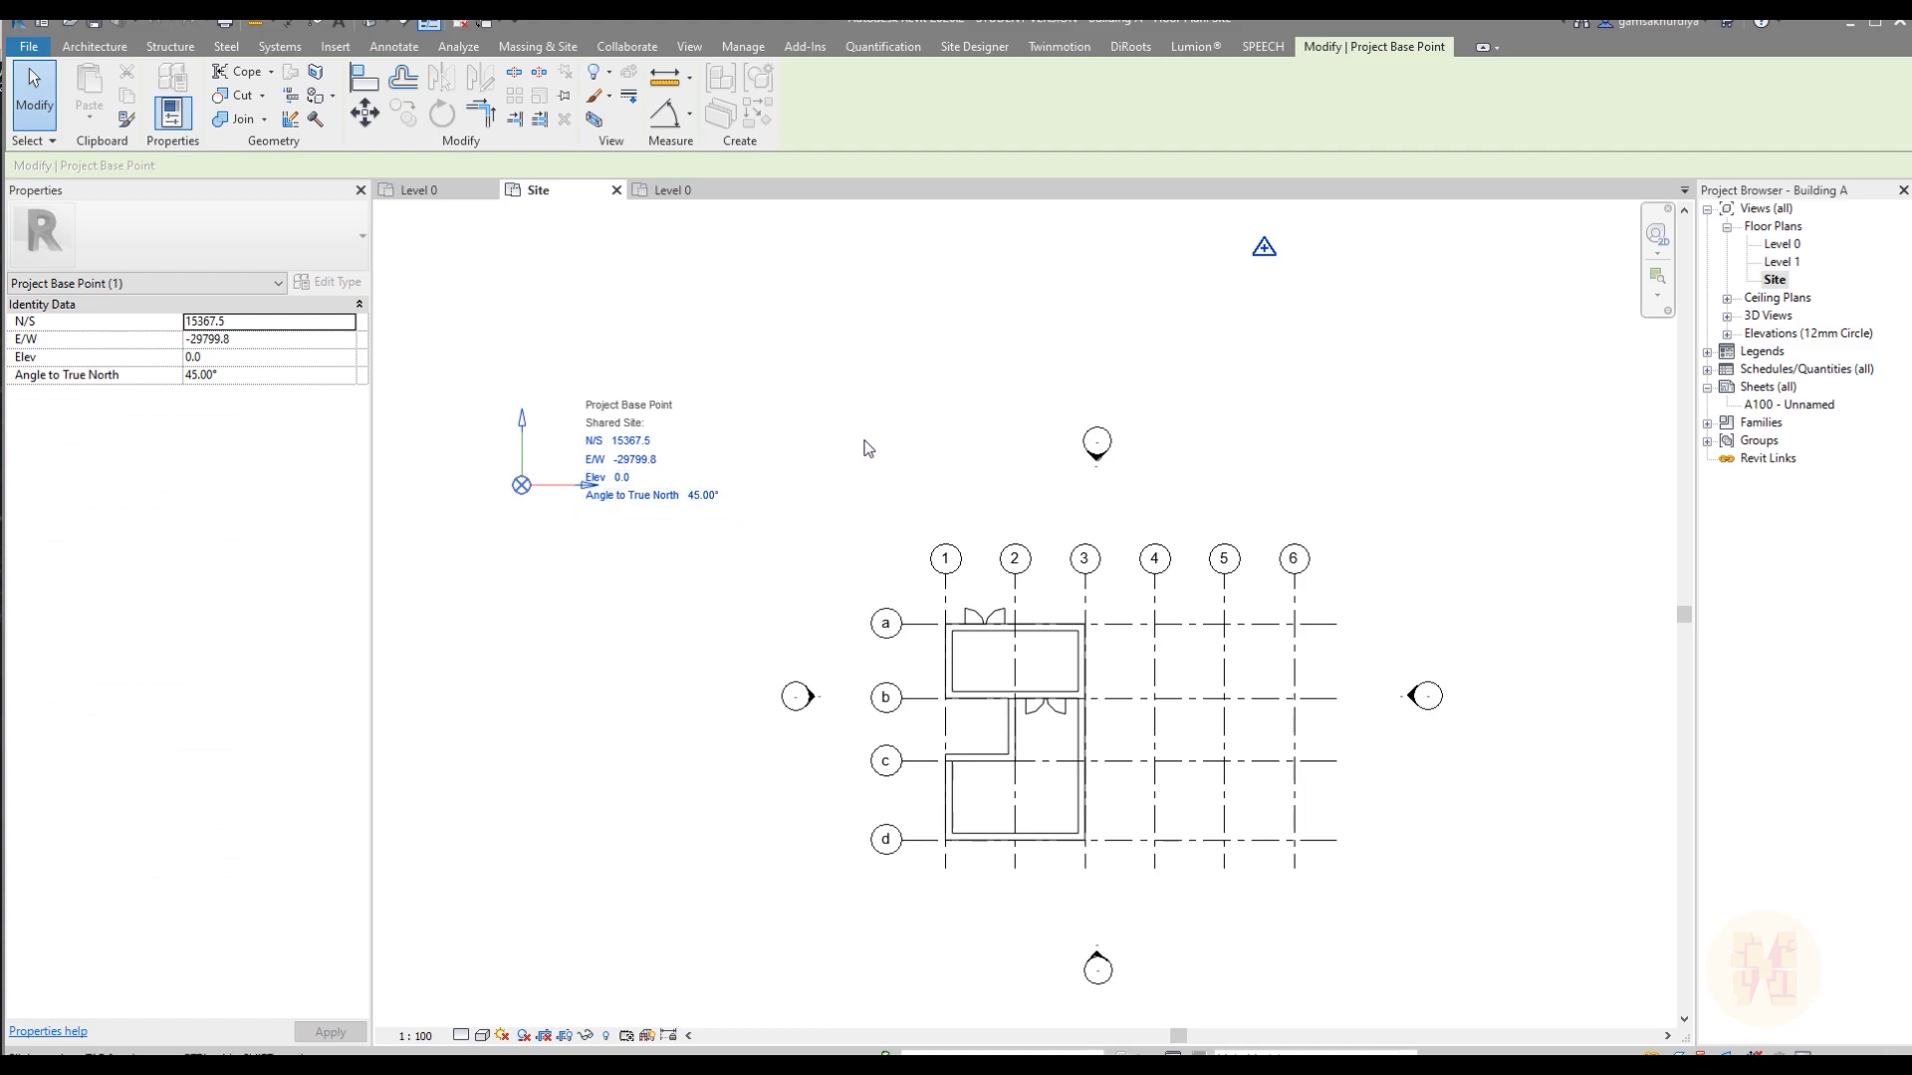
click(710, 508)
text(0)
key(Return)
click(838, 423)
click(521, 486)
click(696, 500)
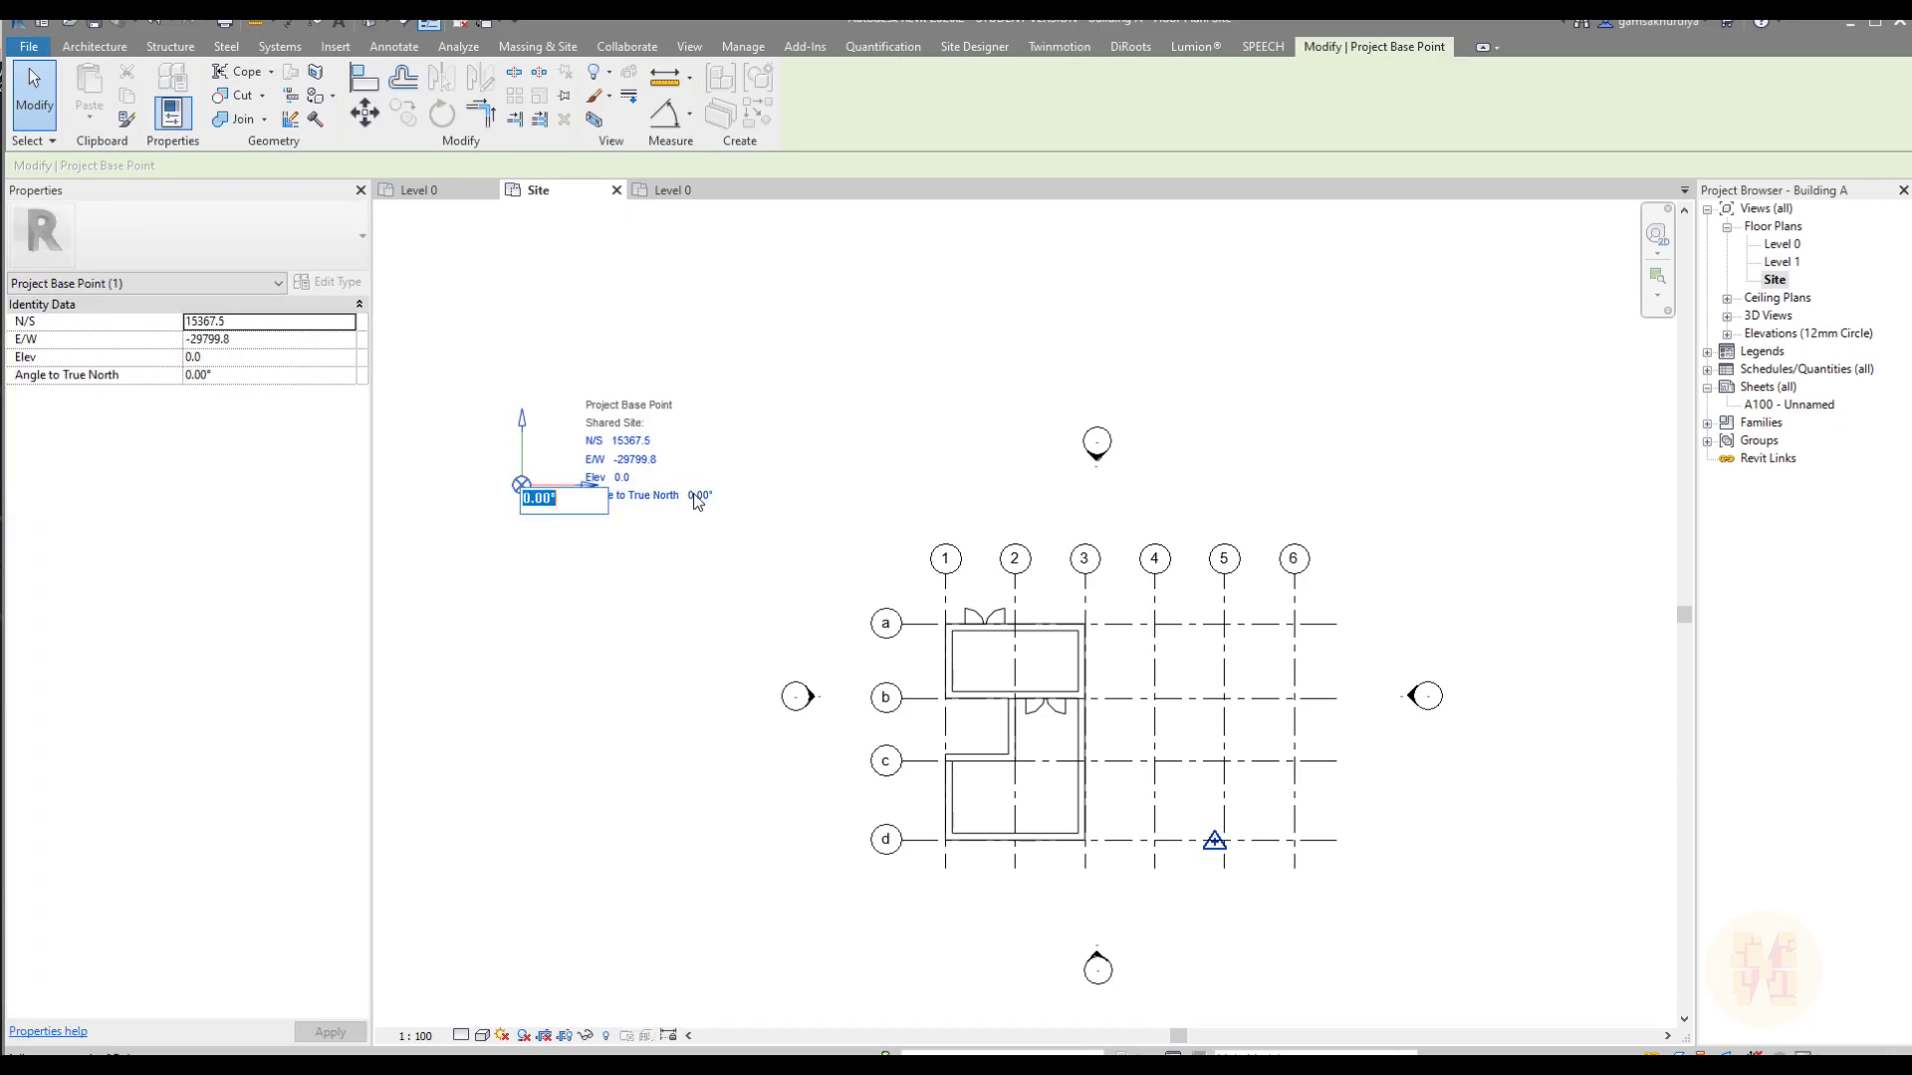
click(821, 432)
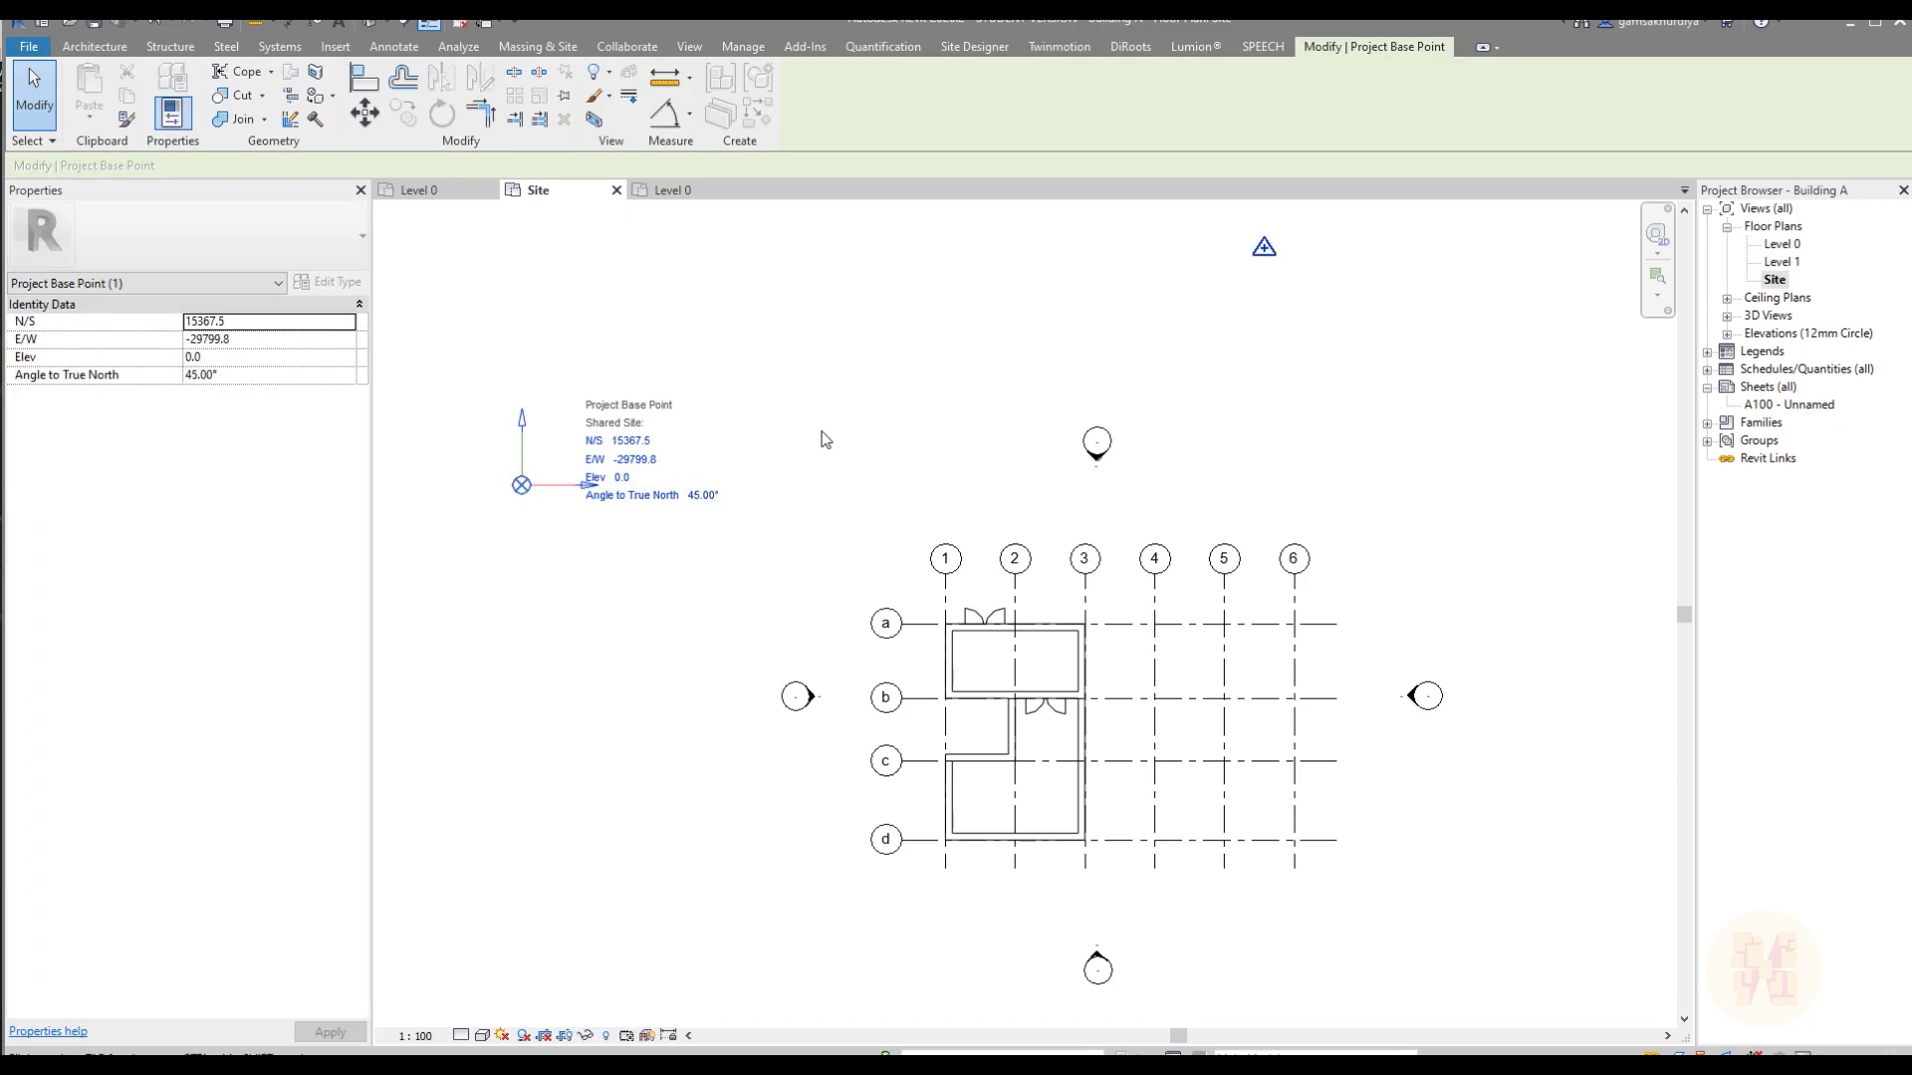
click(823, 428)
click(521, 486)
click(1127, 299)
- Move Building A's survey point to the intersection of grids 1 and a in the Site plan
click(1263, 246)
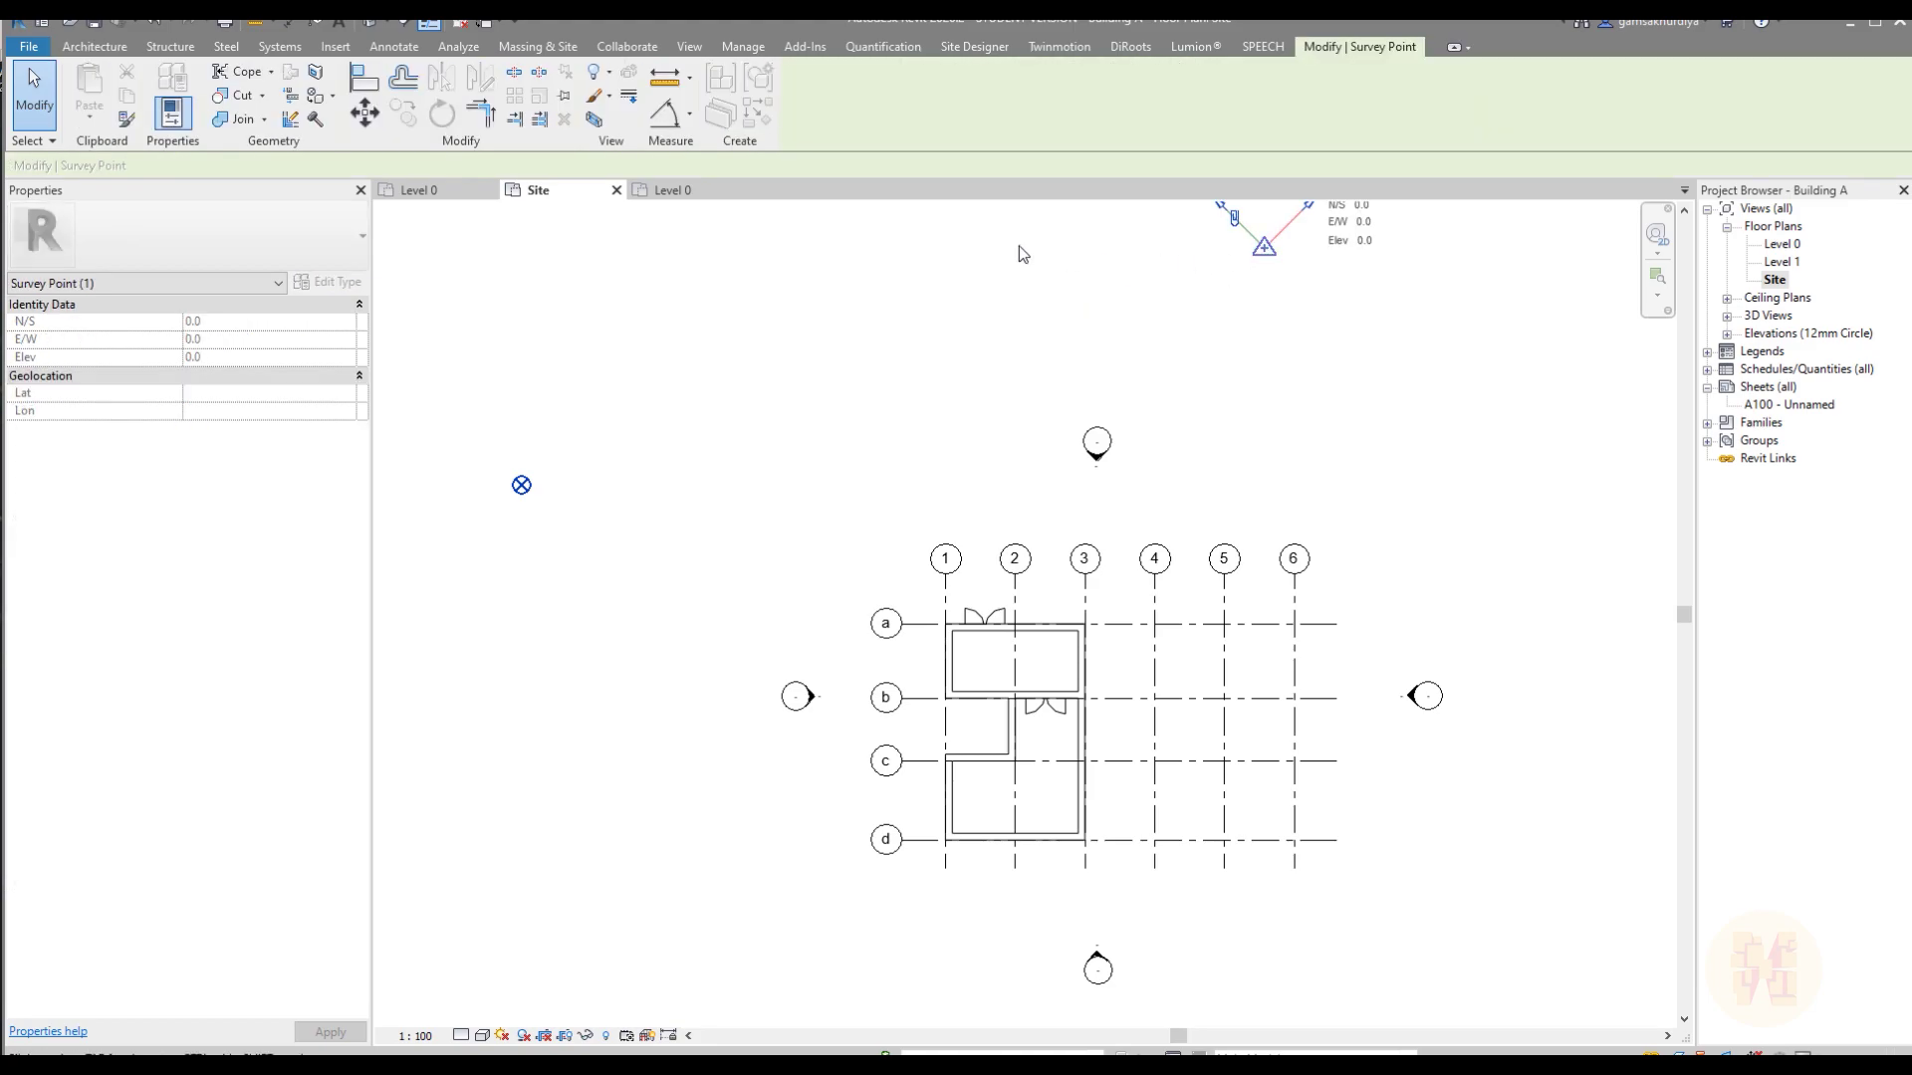
click(365, 113)
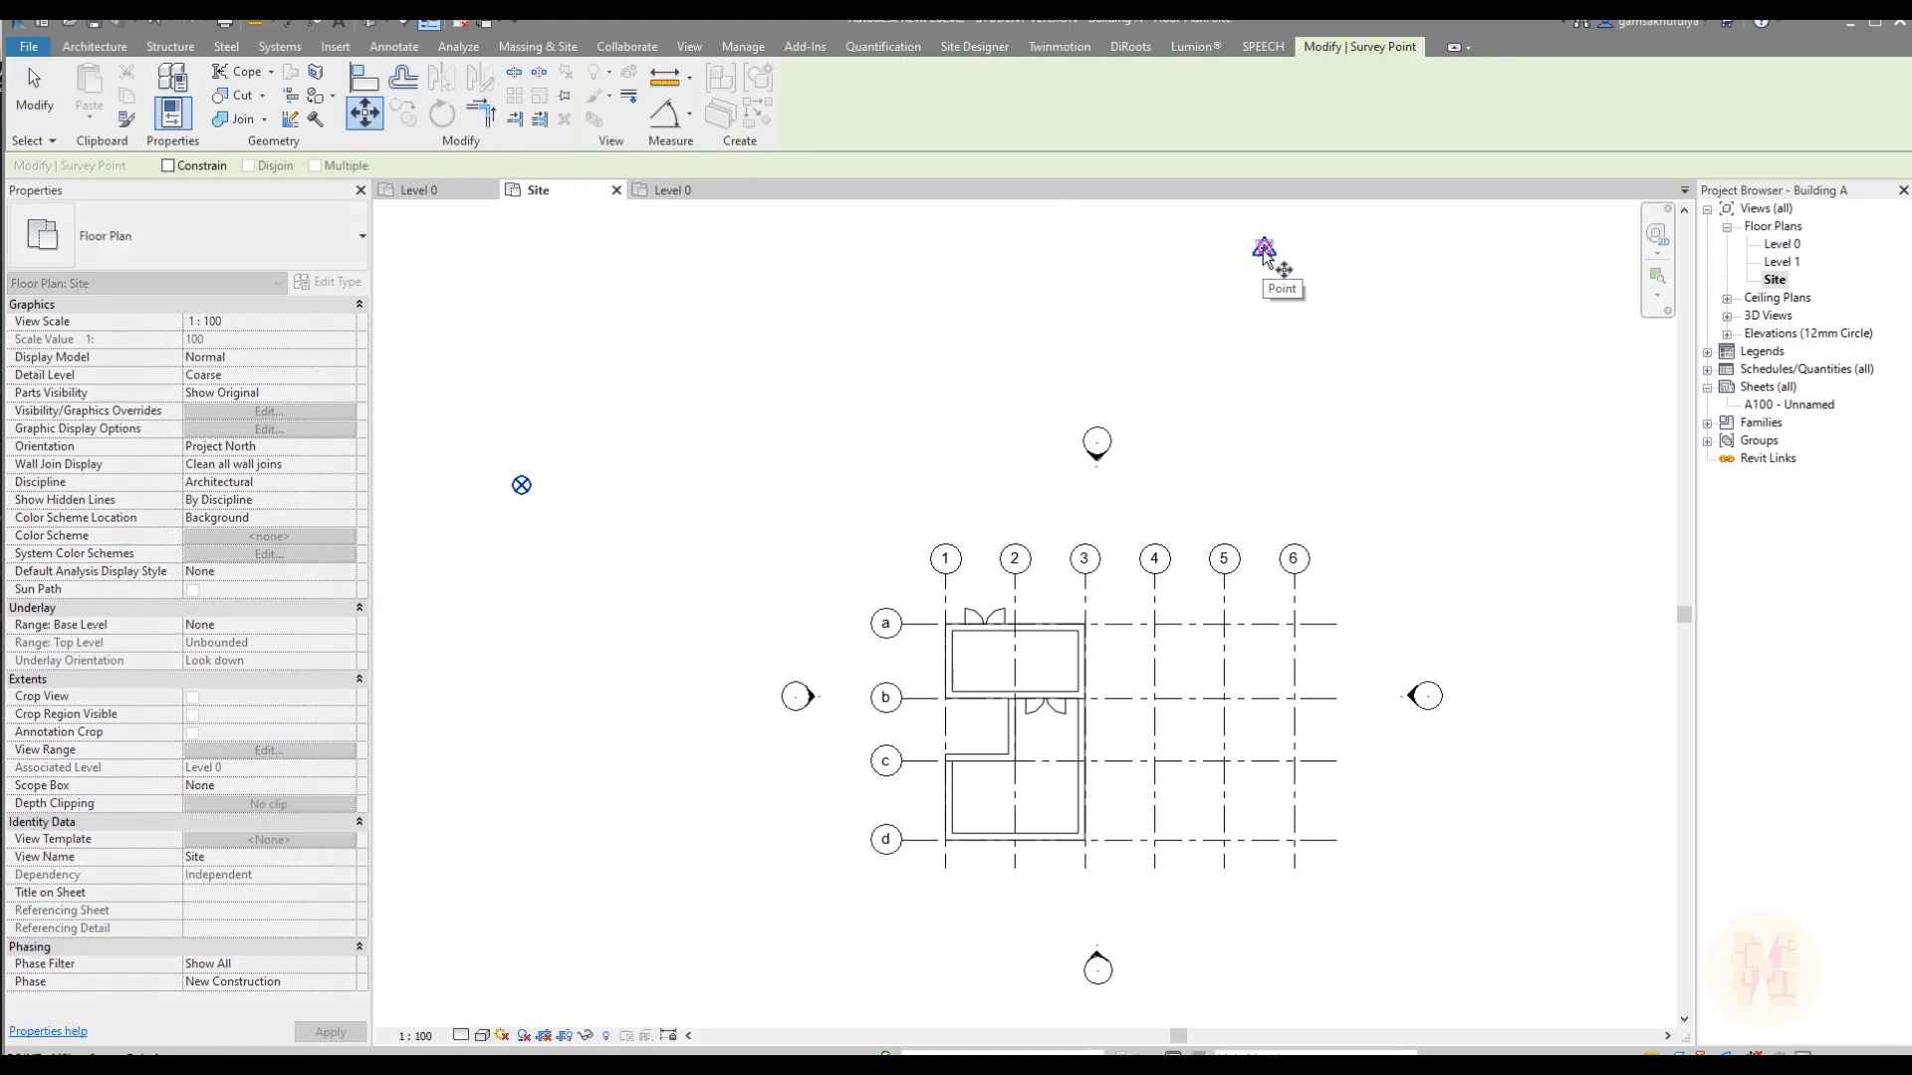
click(1263, 249)
scroll(946, 625, up, 5)
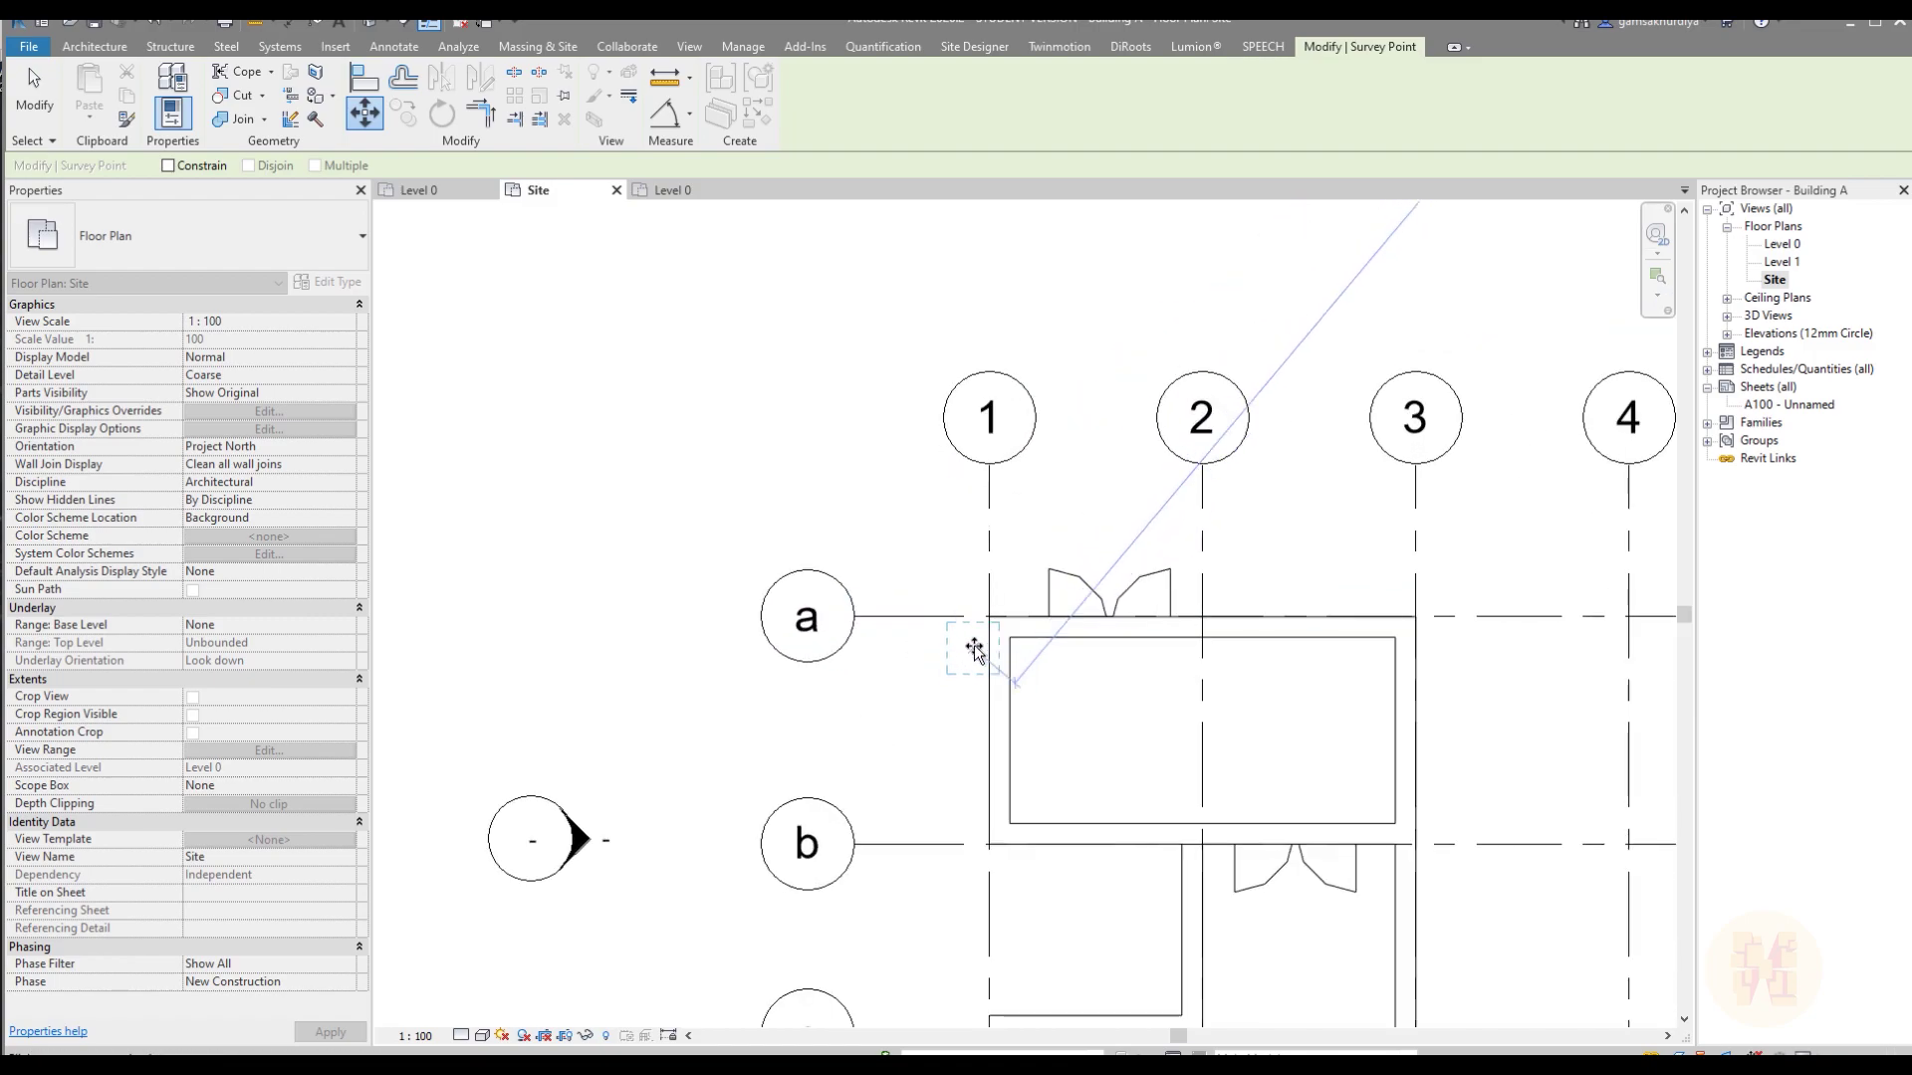
click(989, 618)
scroll(989, 618, down, 4)
middle_drag(378, 385, 773, 521)
key(Escape)
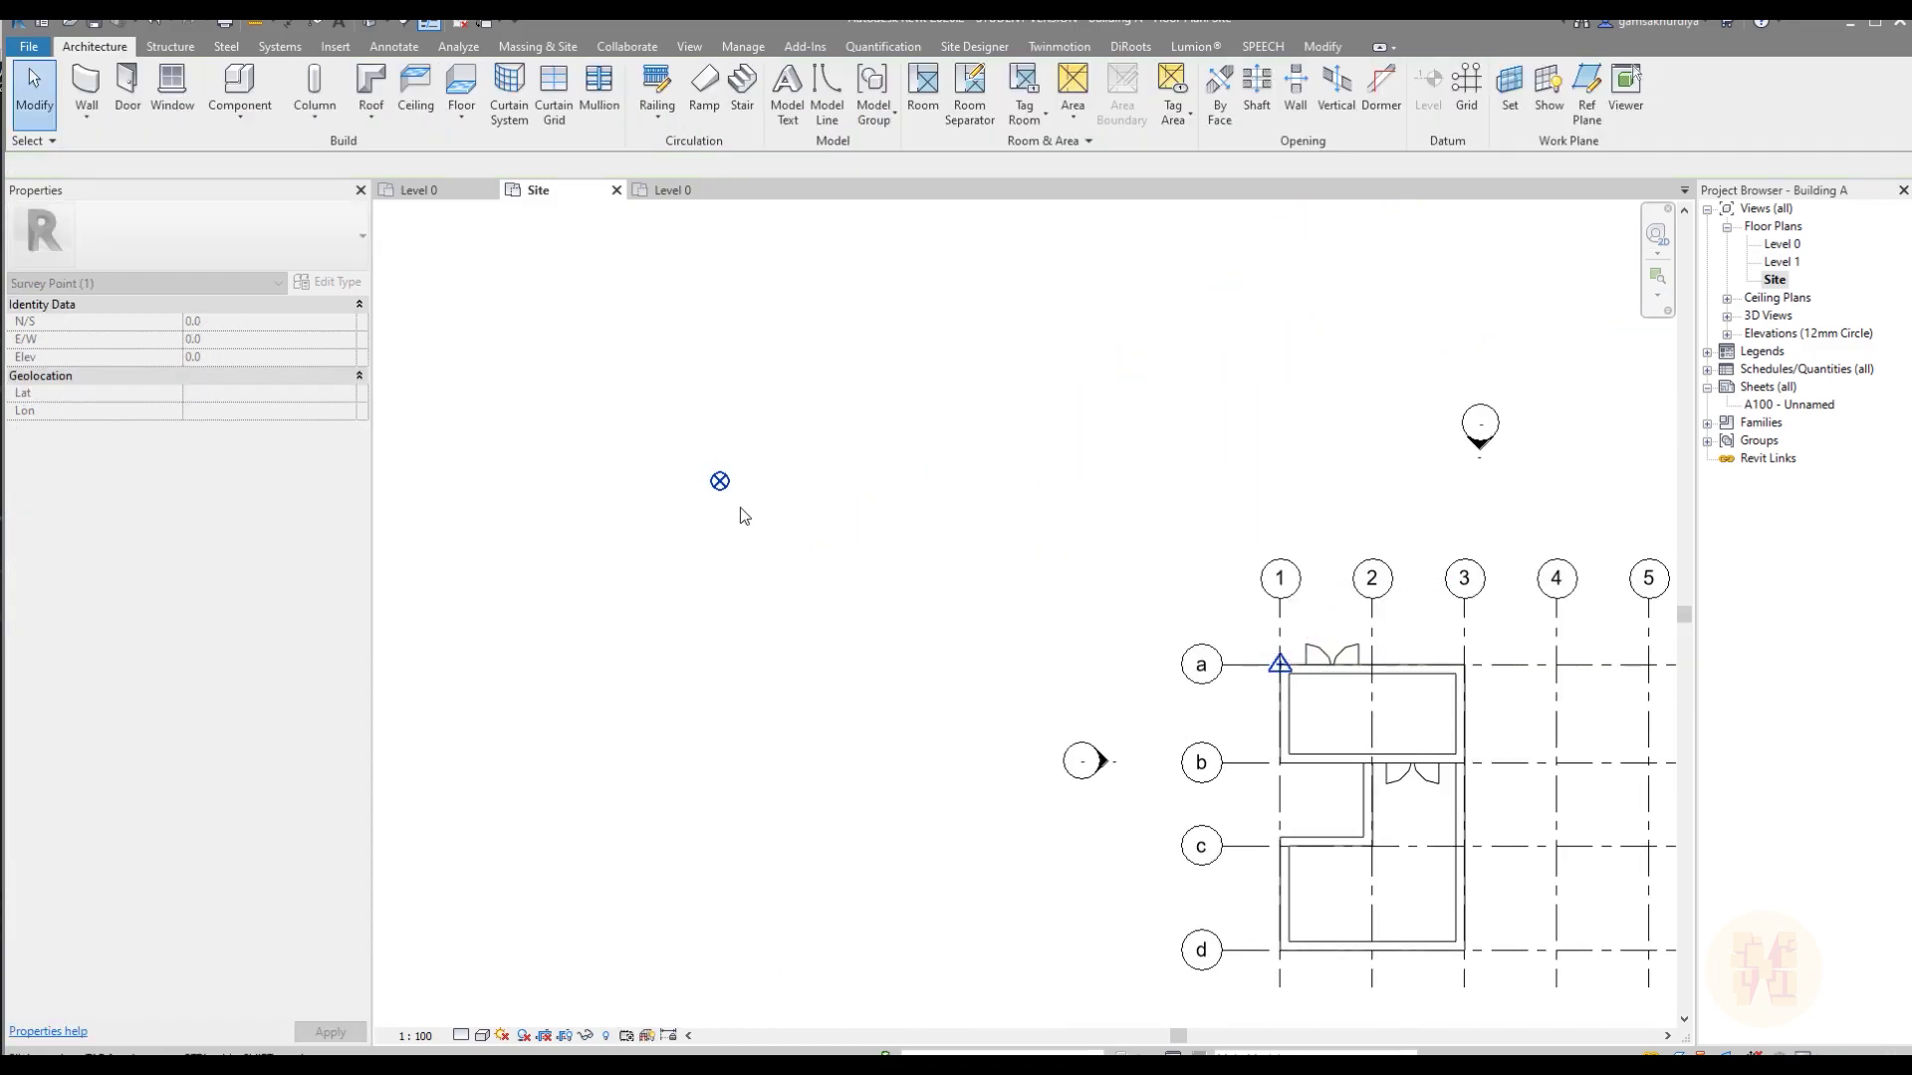
- Move Building A's project base point onto the survey point at the intersection of grids 1 and a
click(720, 482)
click(365, 113)
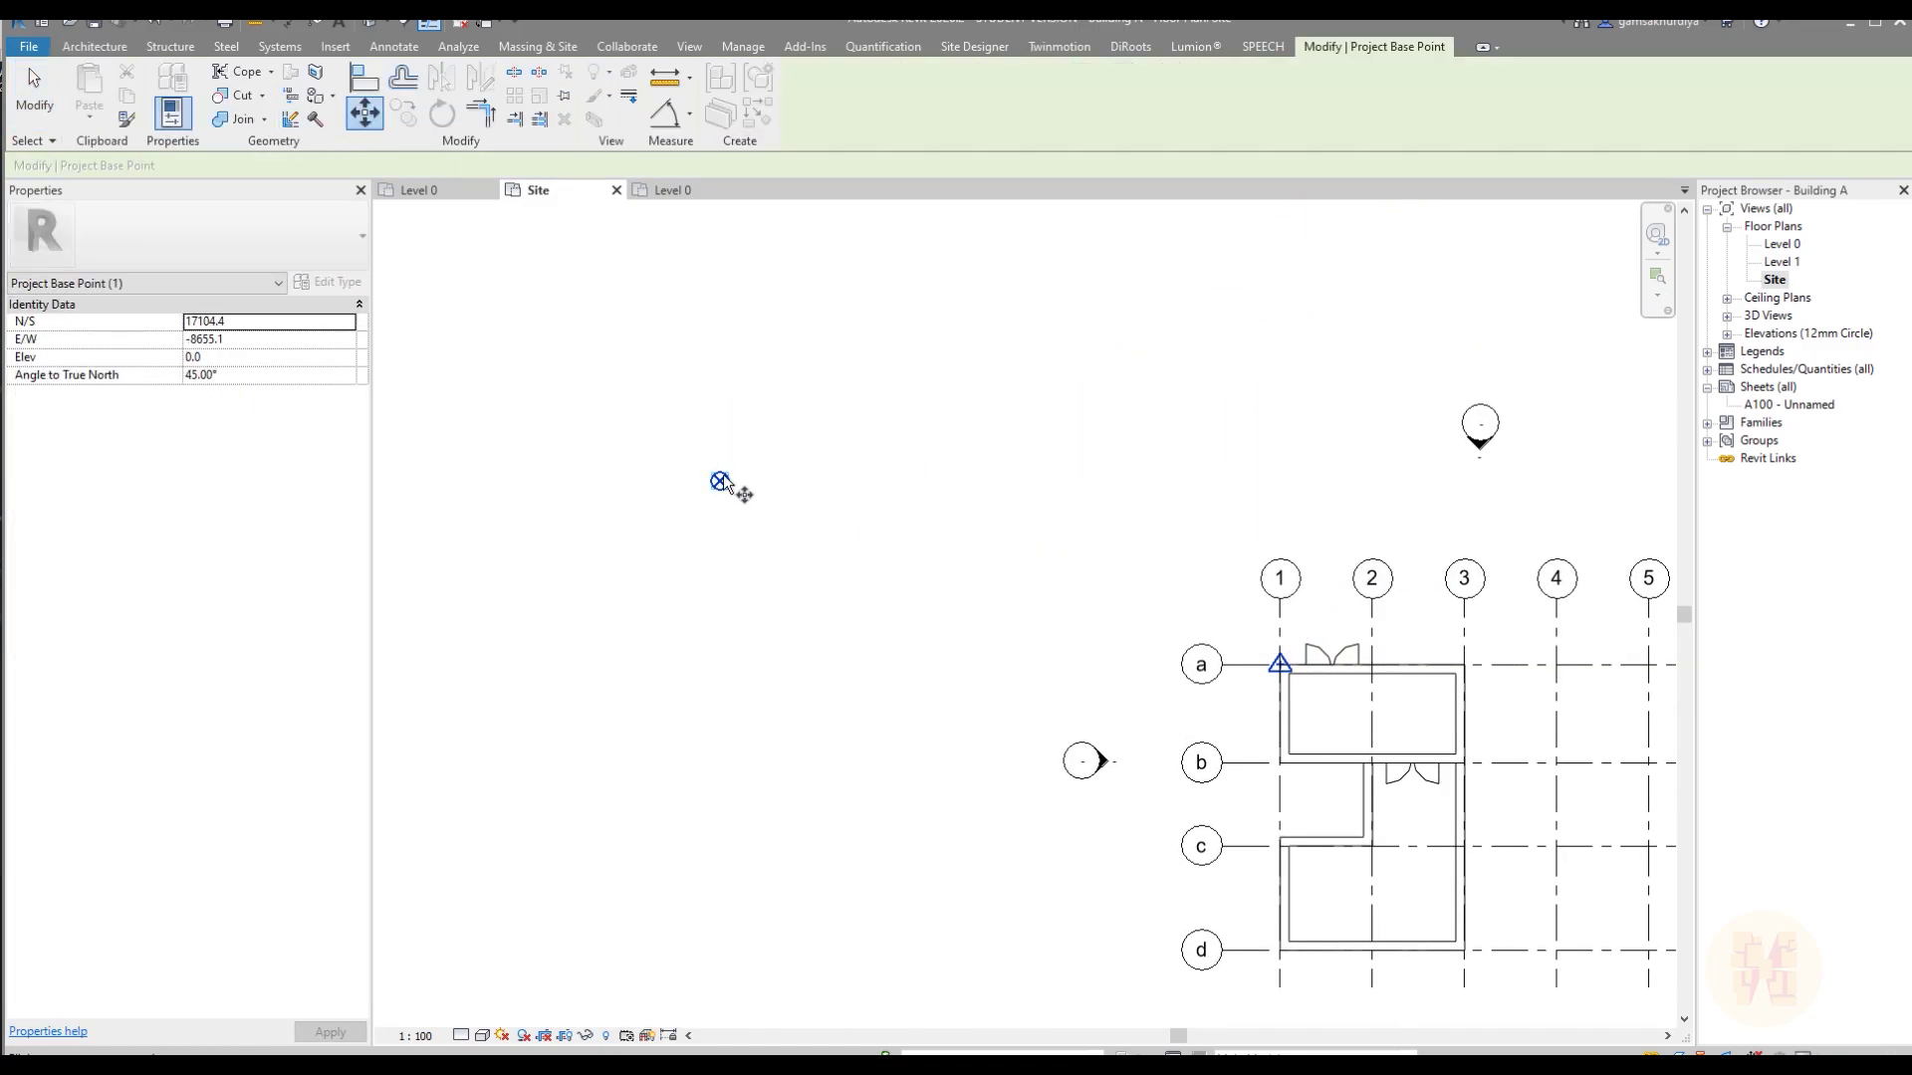
click(720, 481)
scroll(1267, 699, up, 5)
click(1313, 576)
middle_drag(1309, 449, 917, 374)
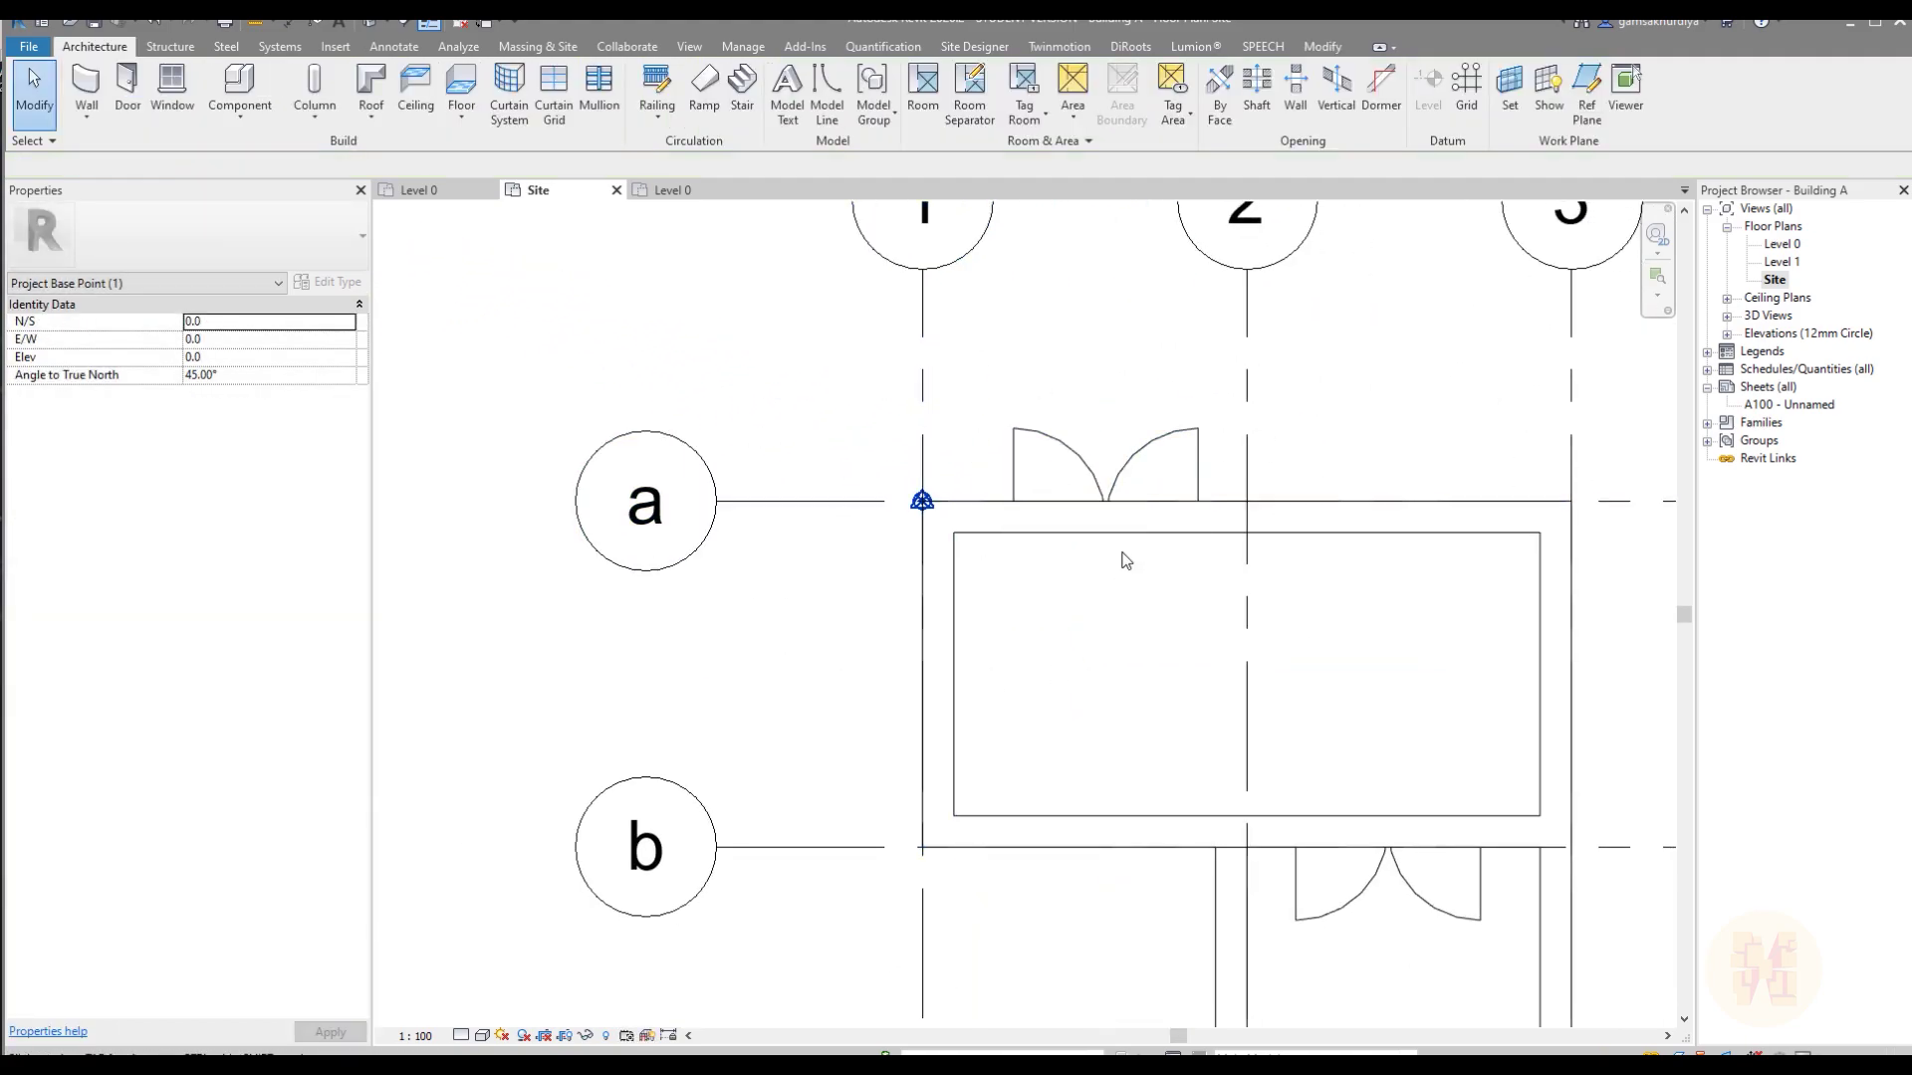
key(Escape)
middle_drag(1118, 570, 828, 602)
scroll(786, 487, down, 5)
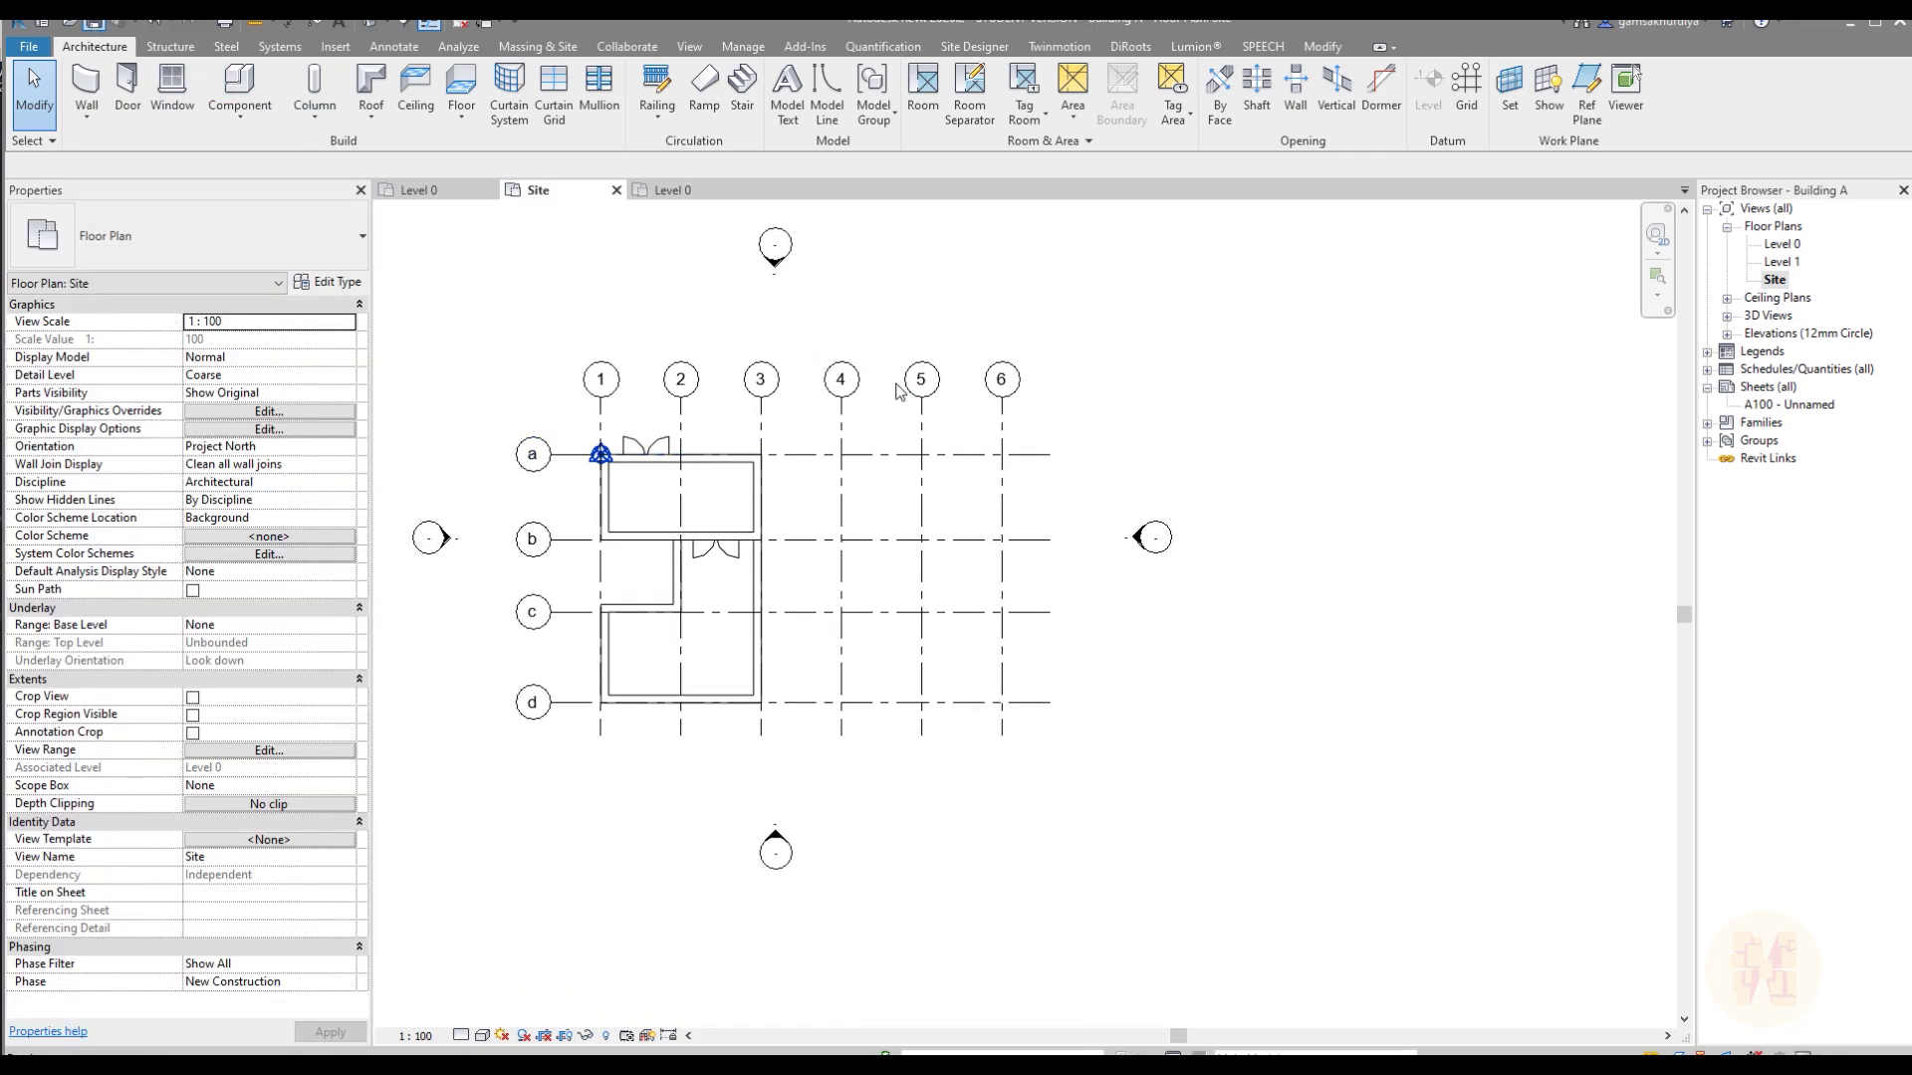
- Close Building A with its changes saved and delete the Building A.0001 backup from the Revit Test folder
click(617, 189)
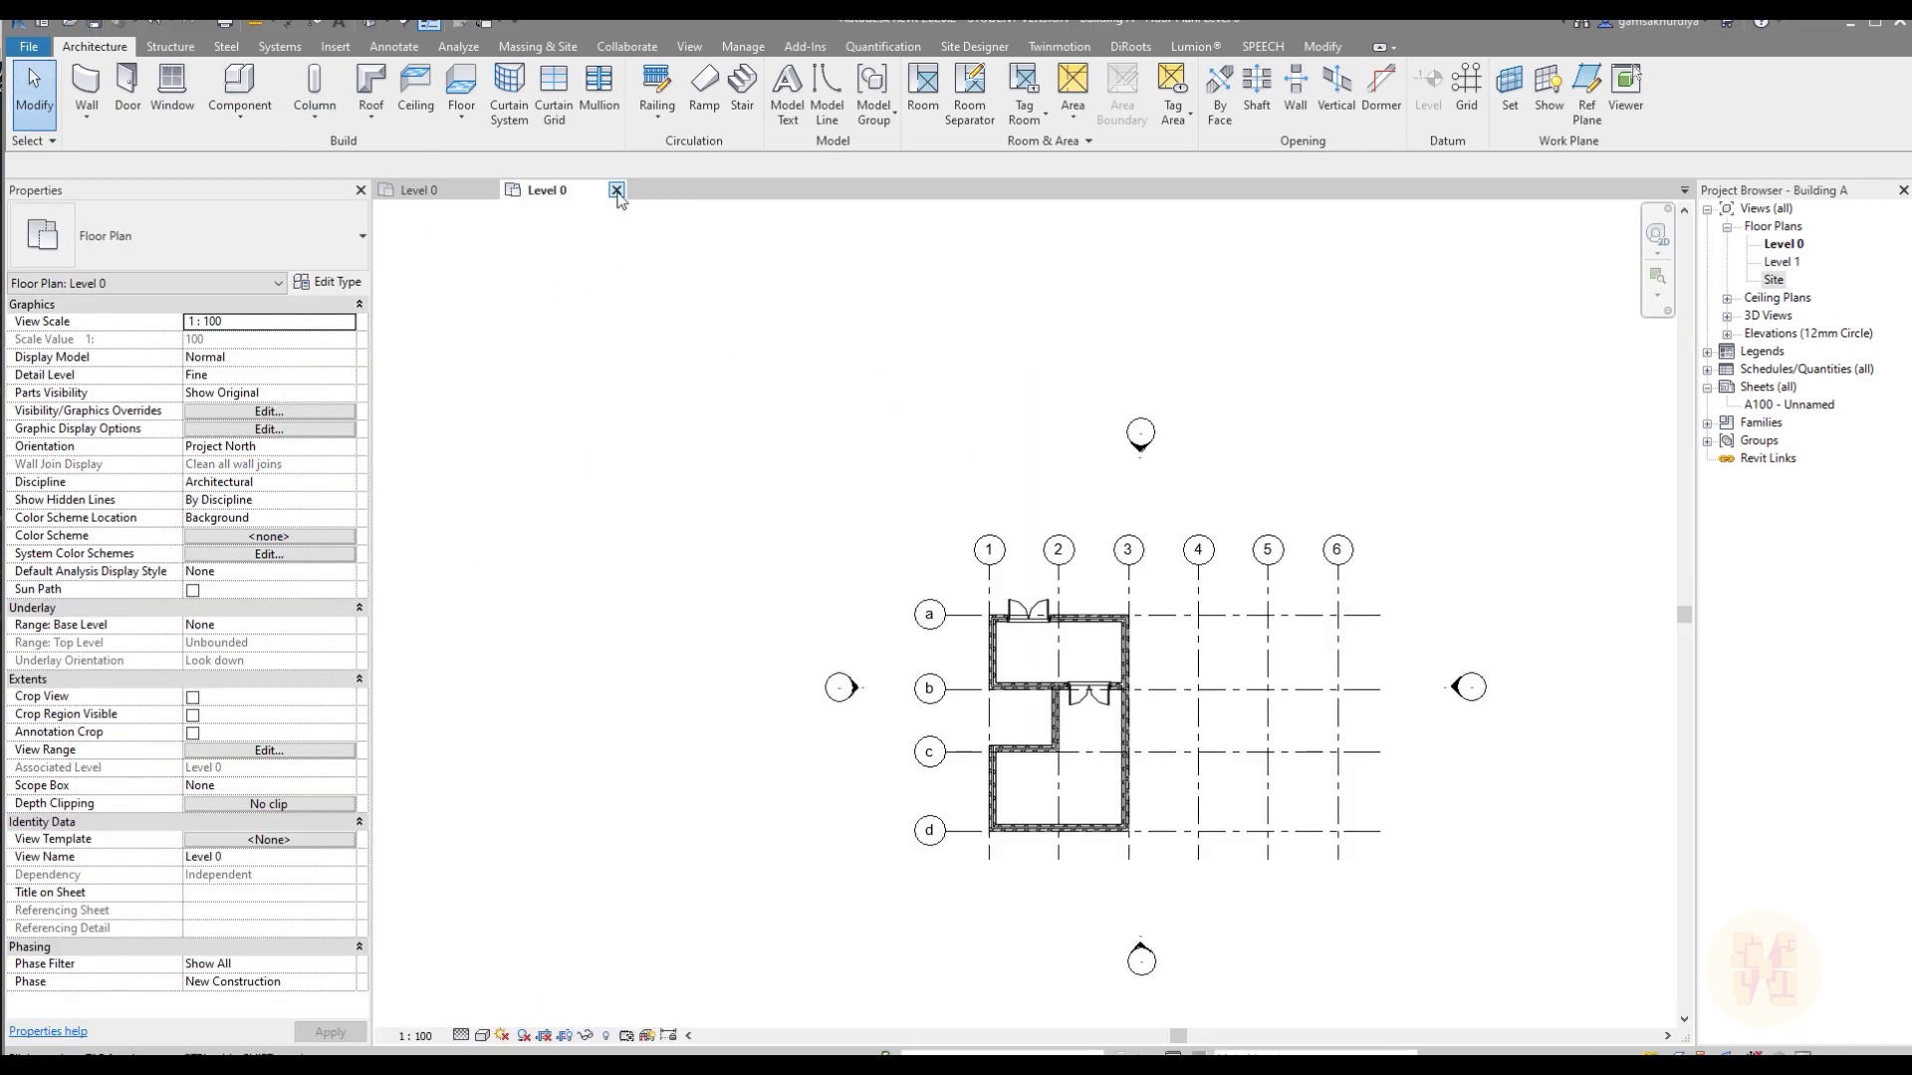
click(616, 190)
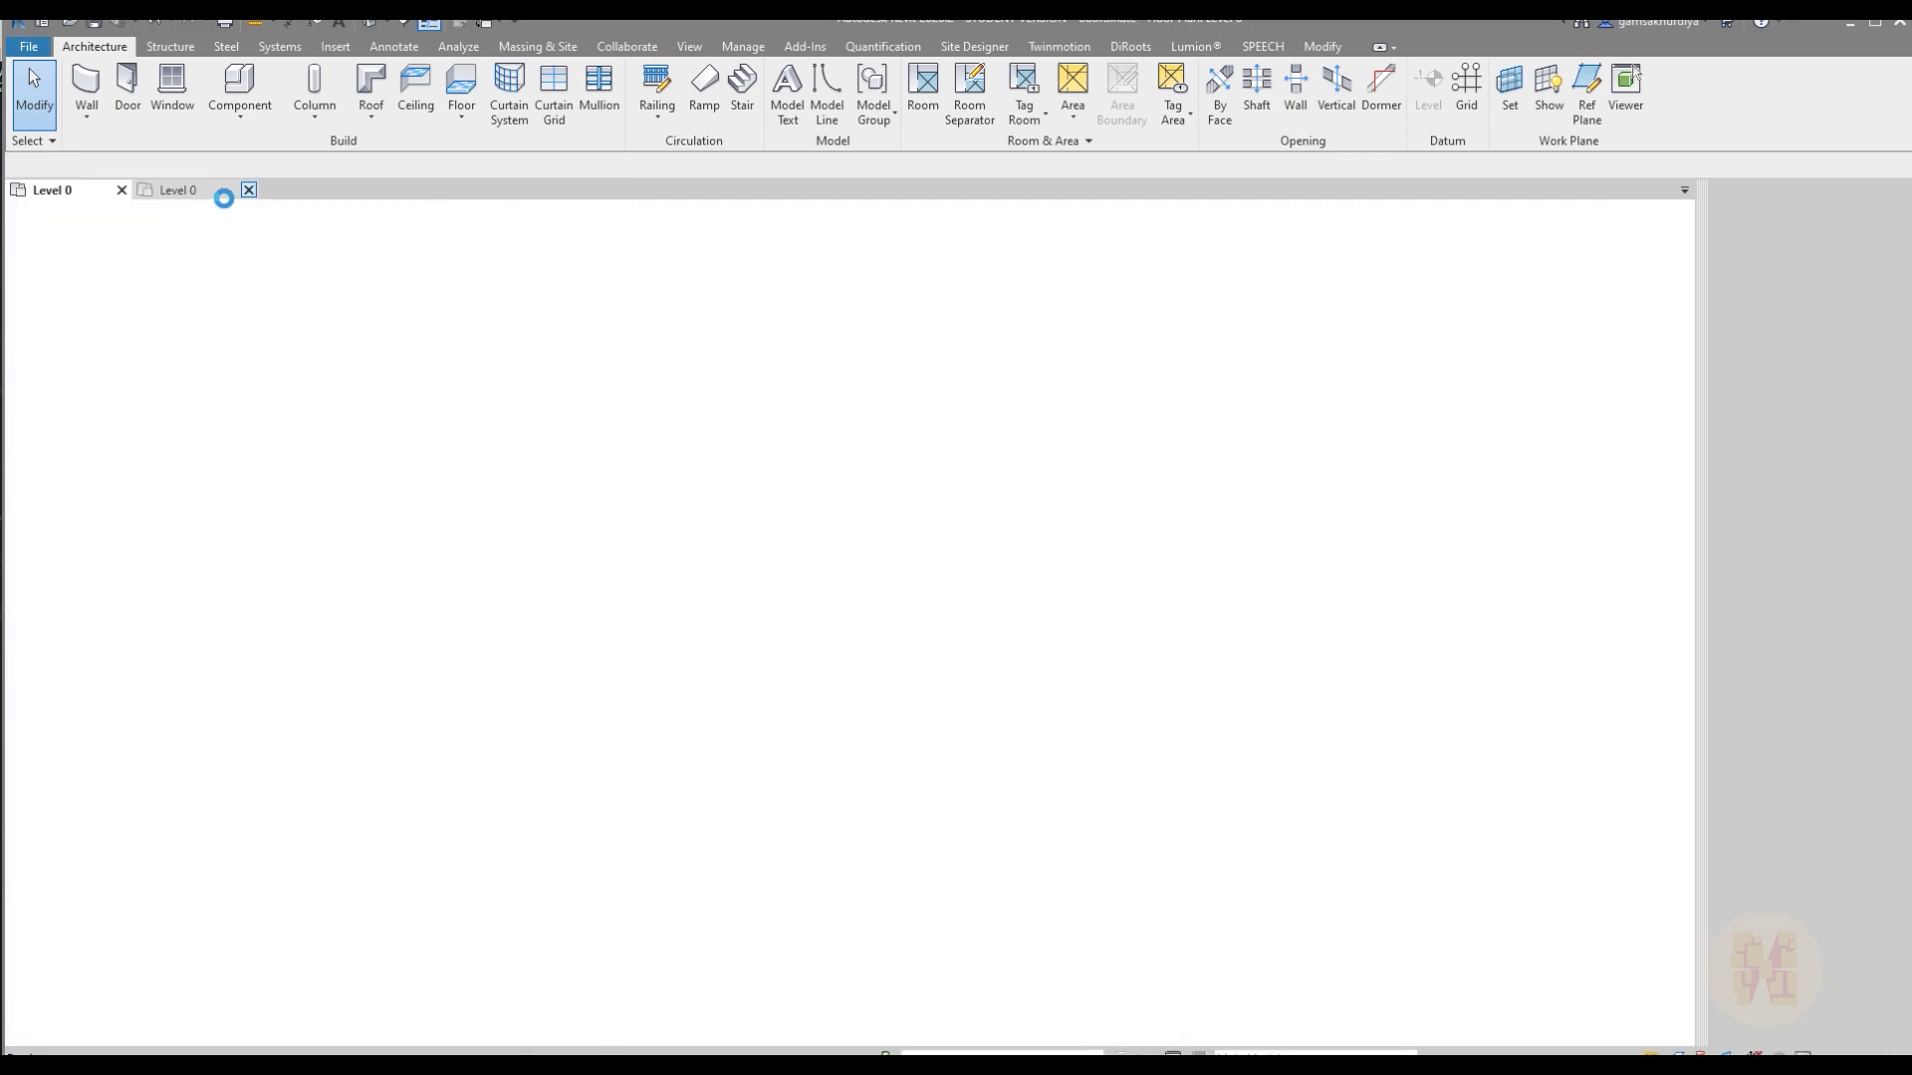
key(alt+Tab)
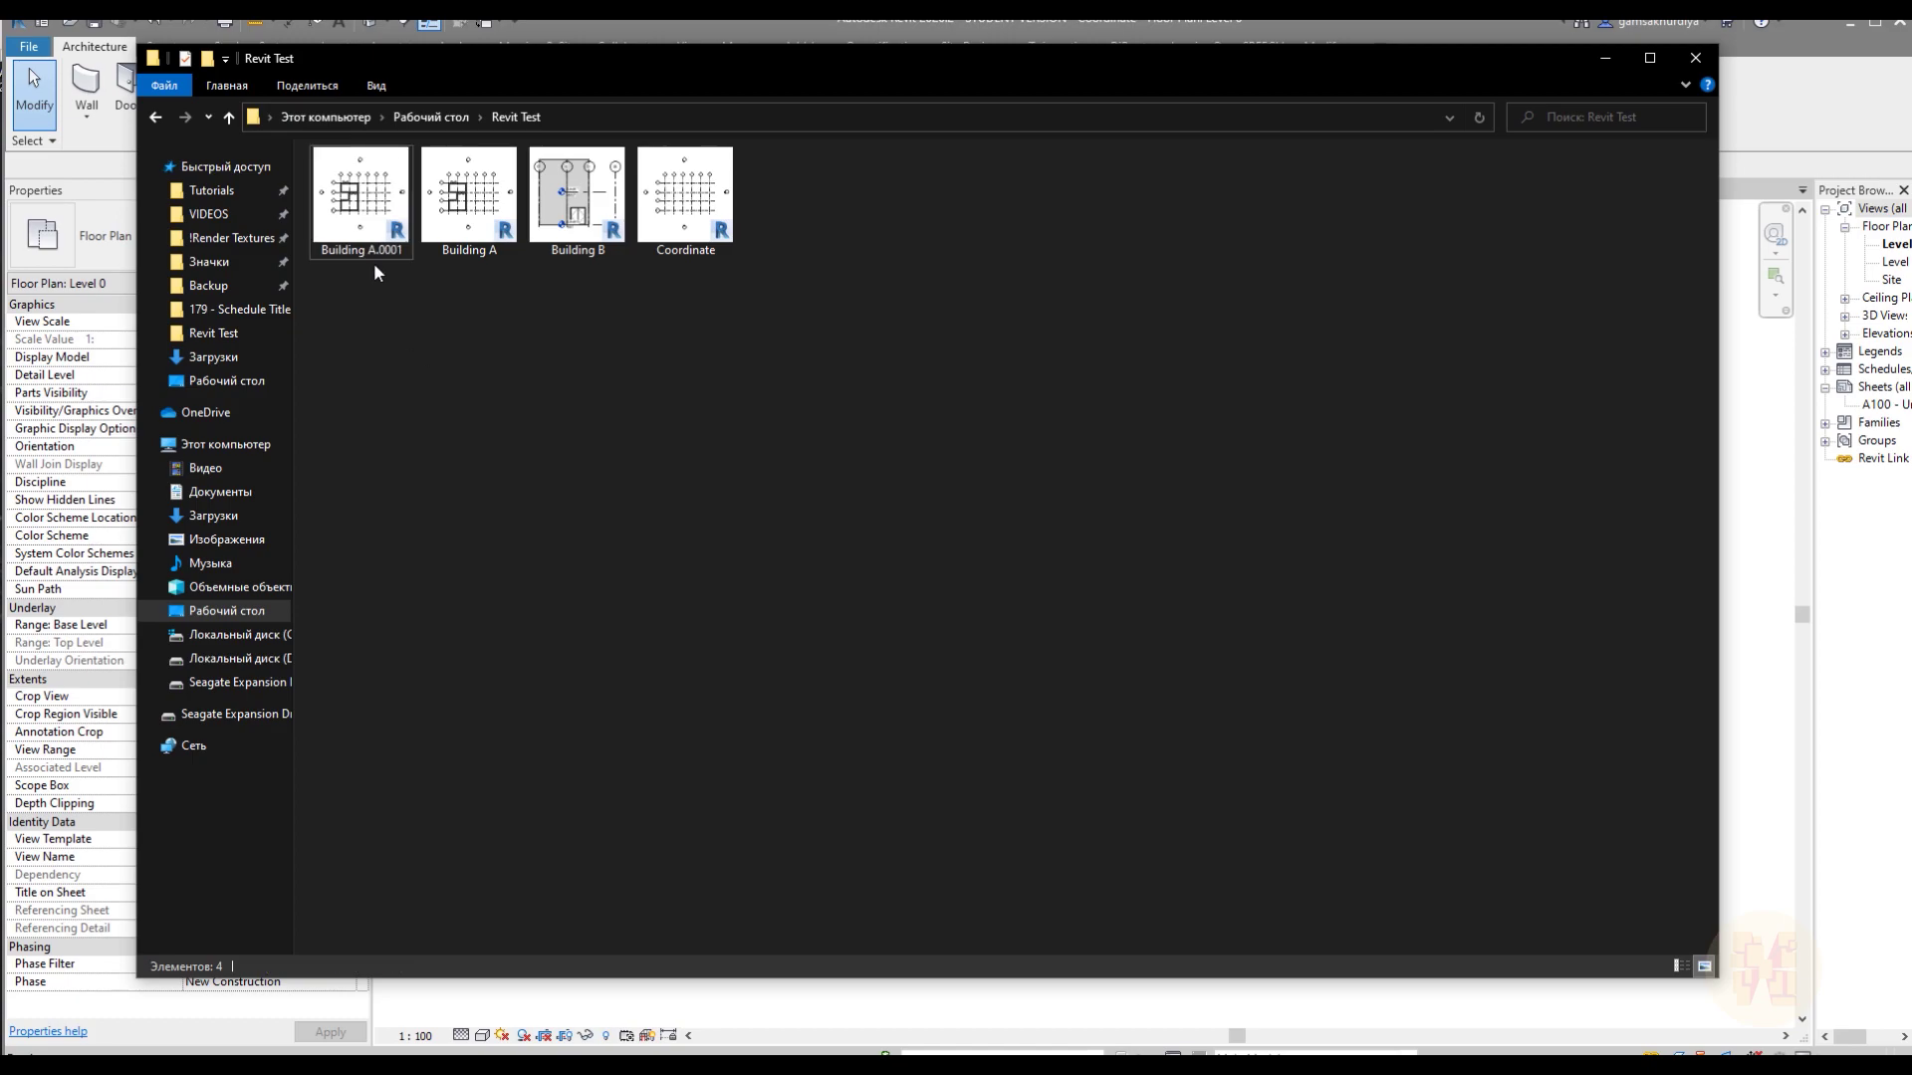
key(Delete)
- Open the Building B project from the Revit Test folder in Revit and display its Site floor plan
drag(469, 199, 1012, 789)
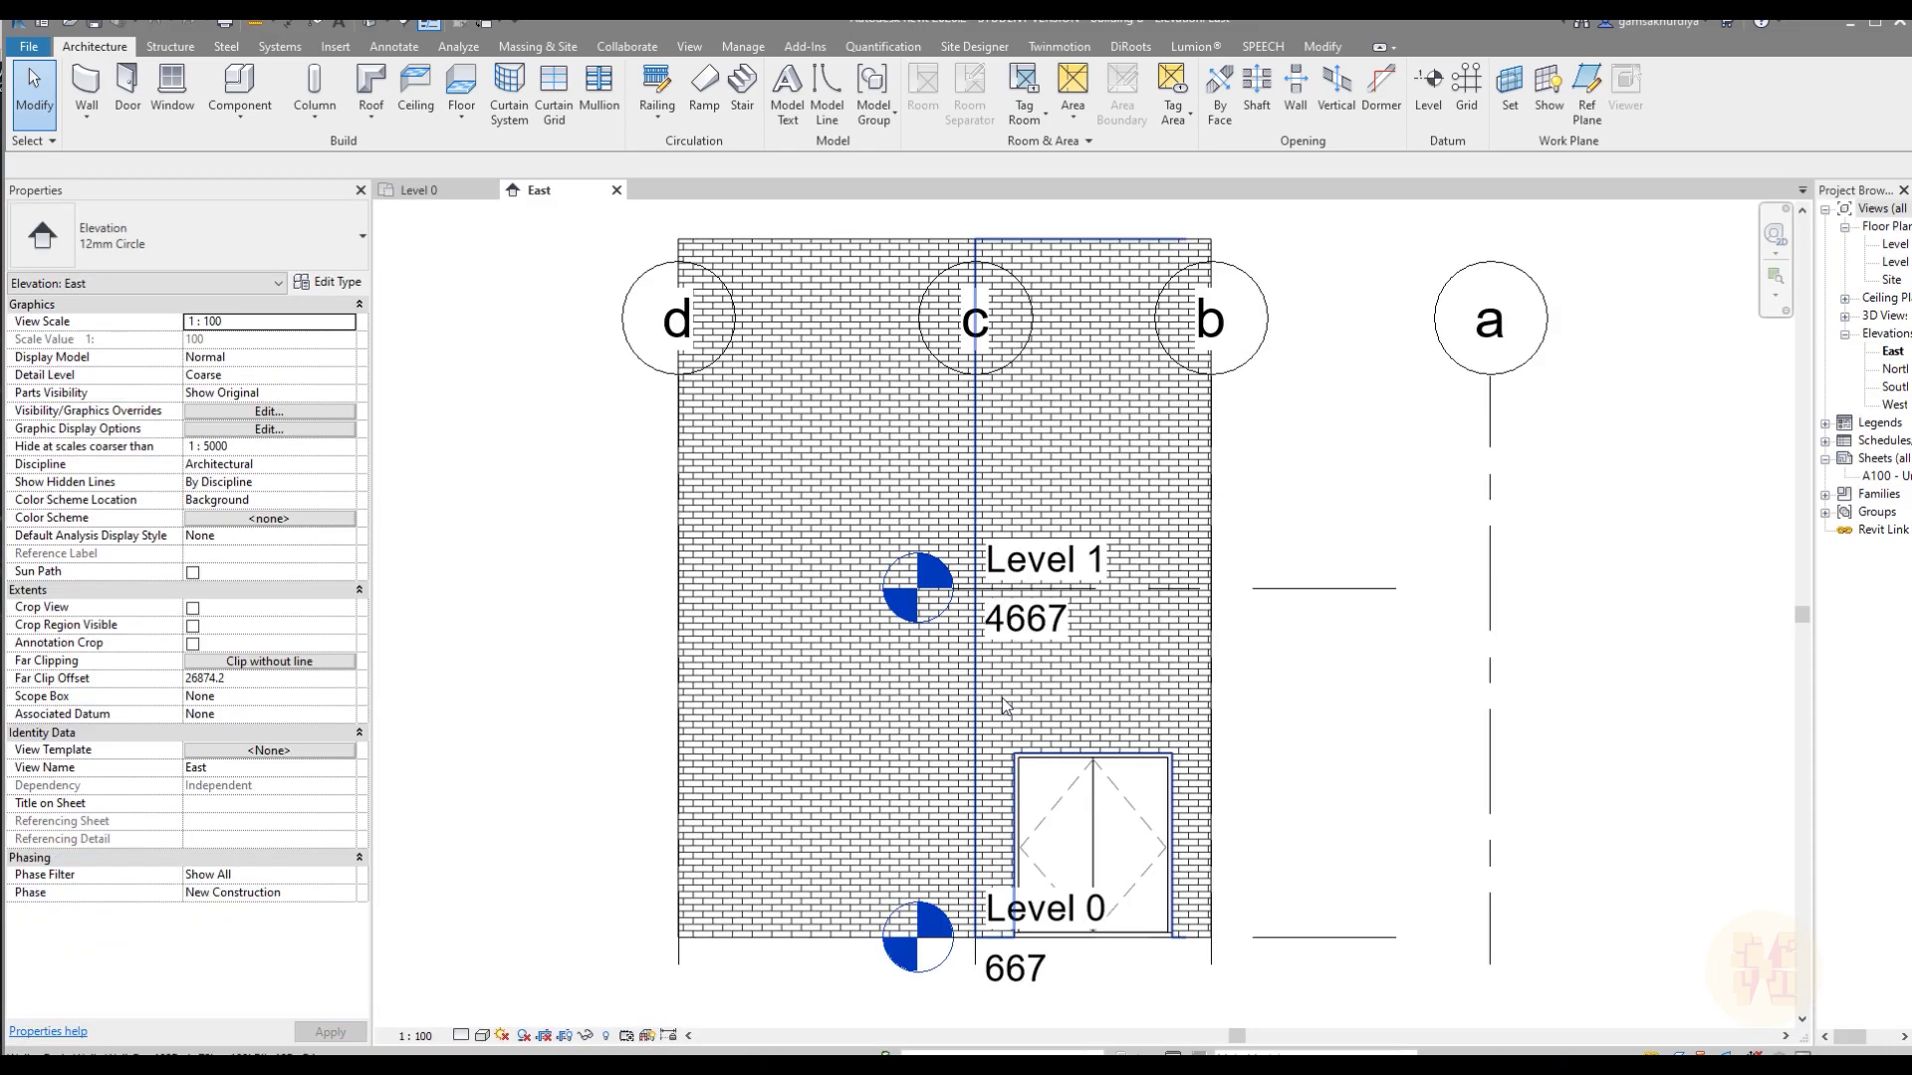
click(1891, 279)
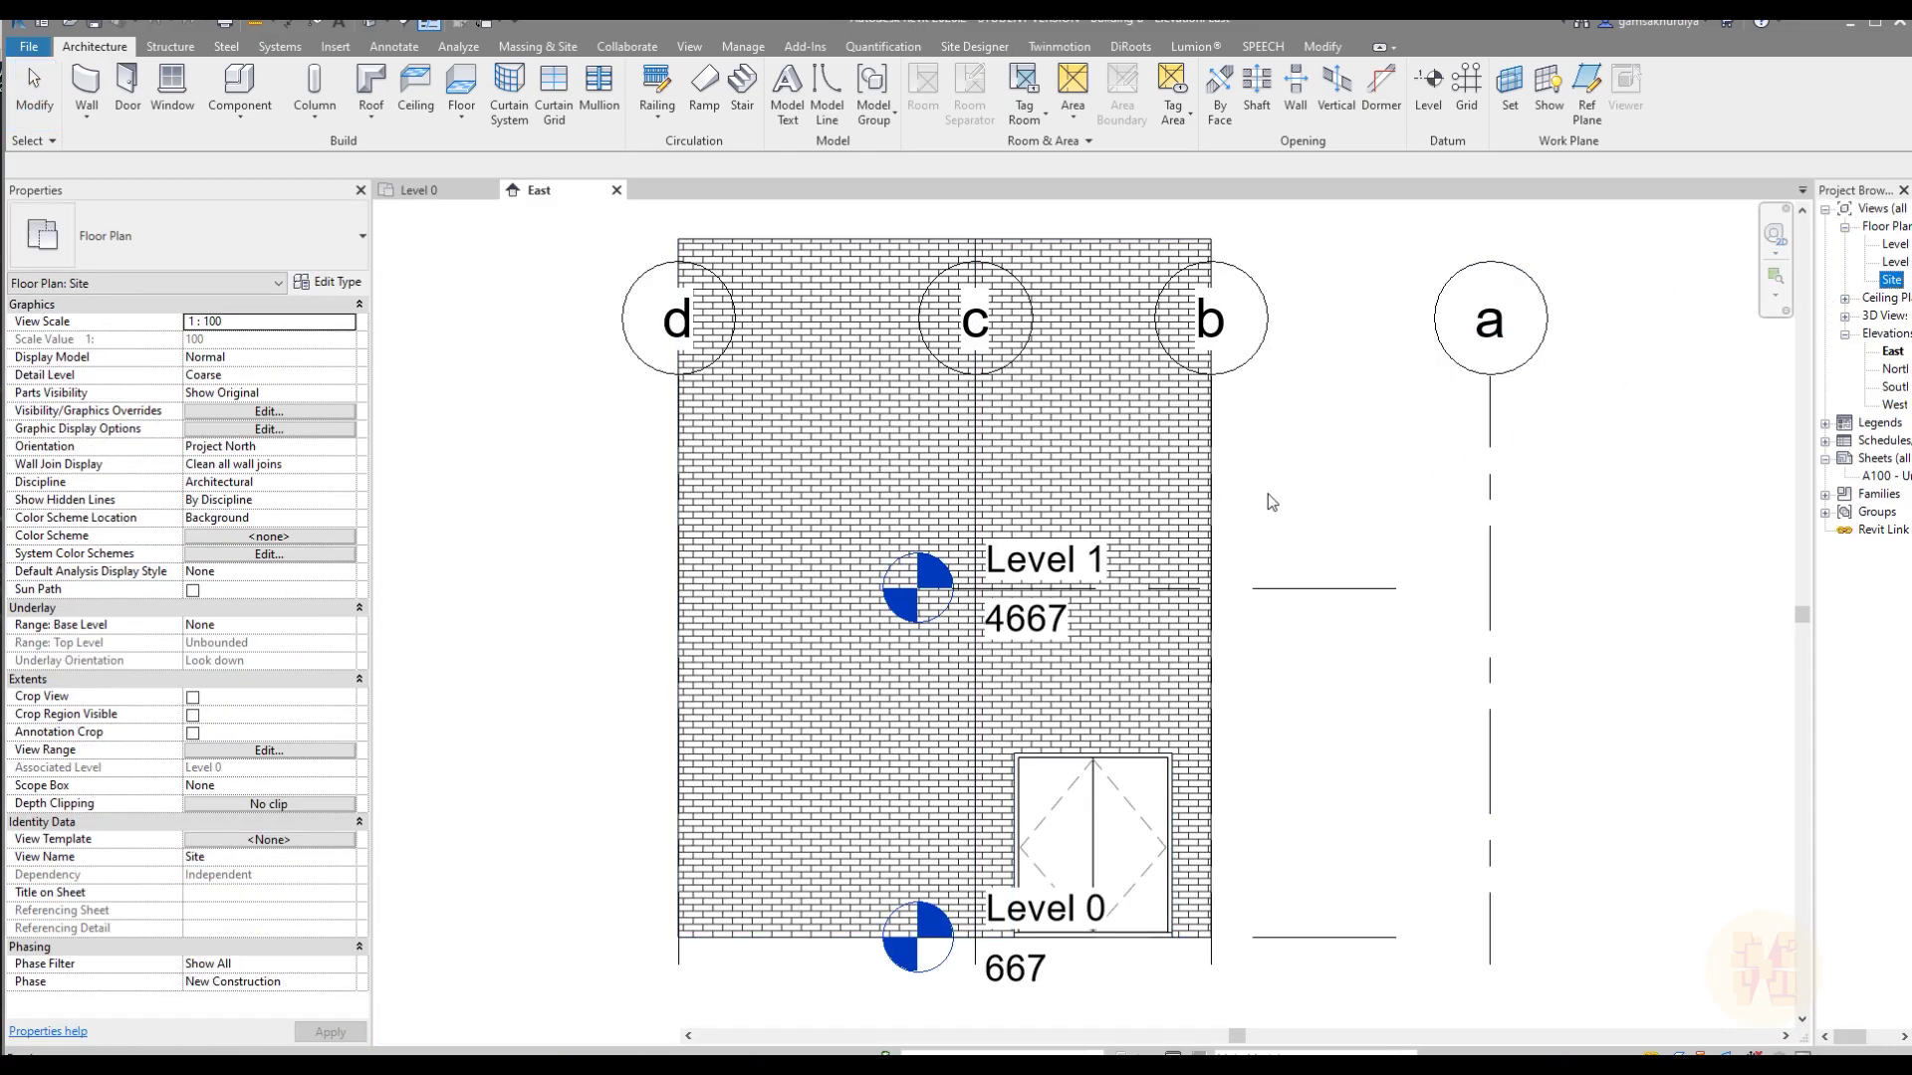
double_click(1891, 280)
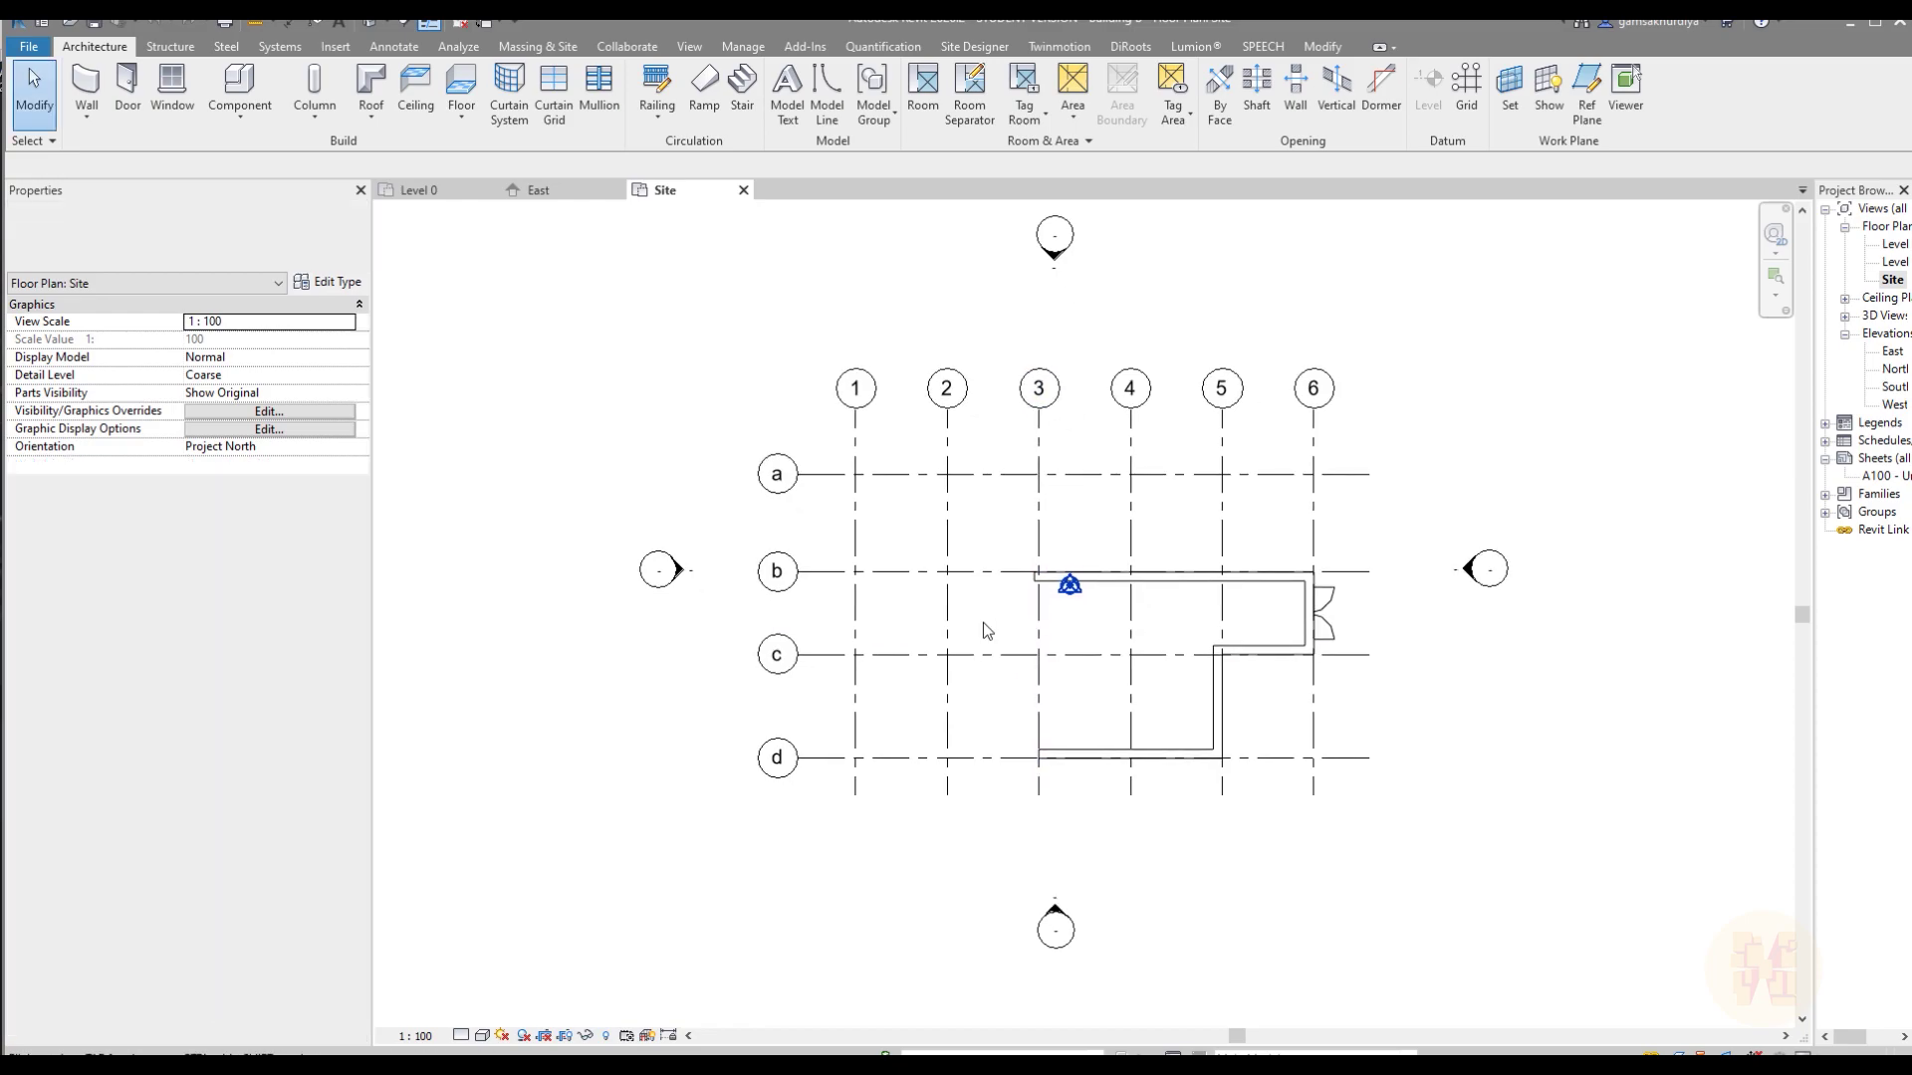
- Move Building B's project base point to the intersection of grids 1 and a in the Site plan
scroll(1071, 595, up, 3)
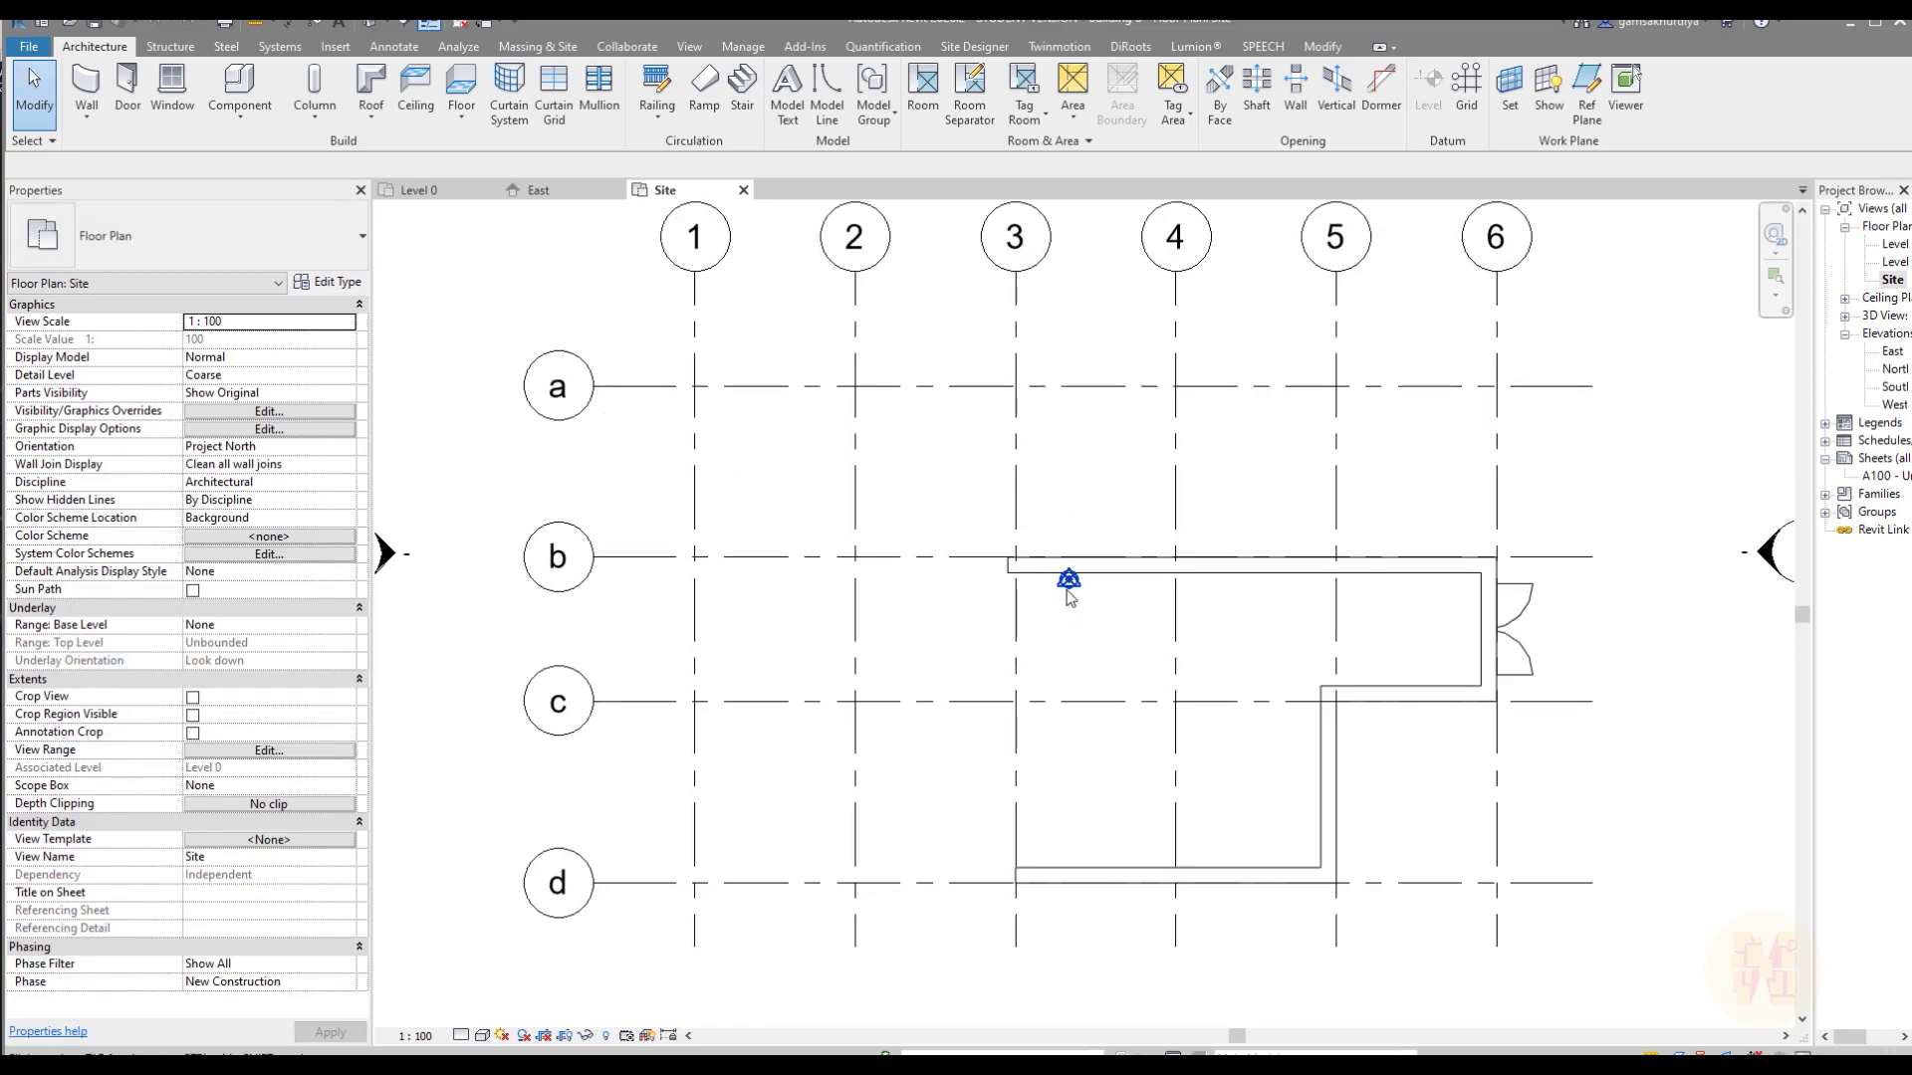
click(1068, 580)
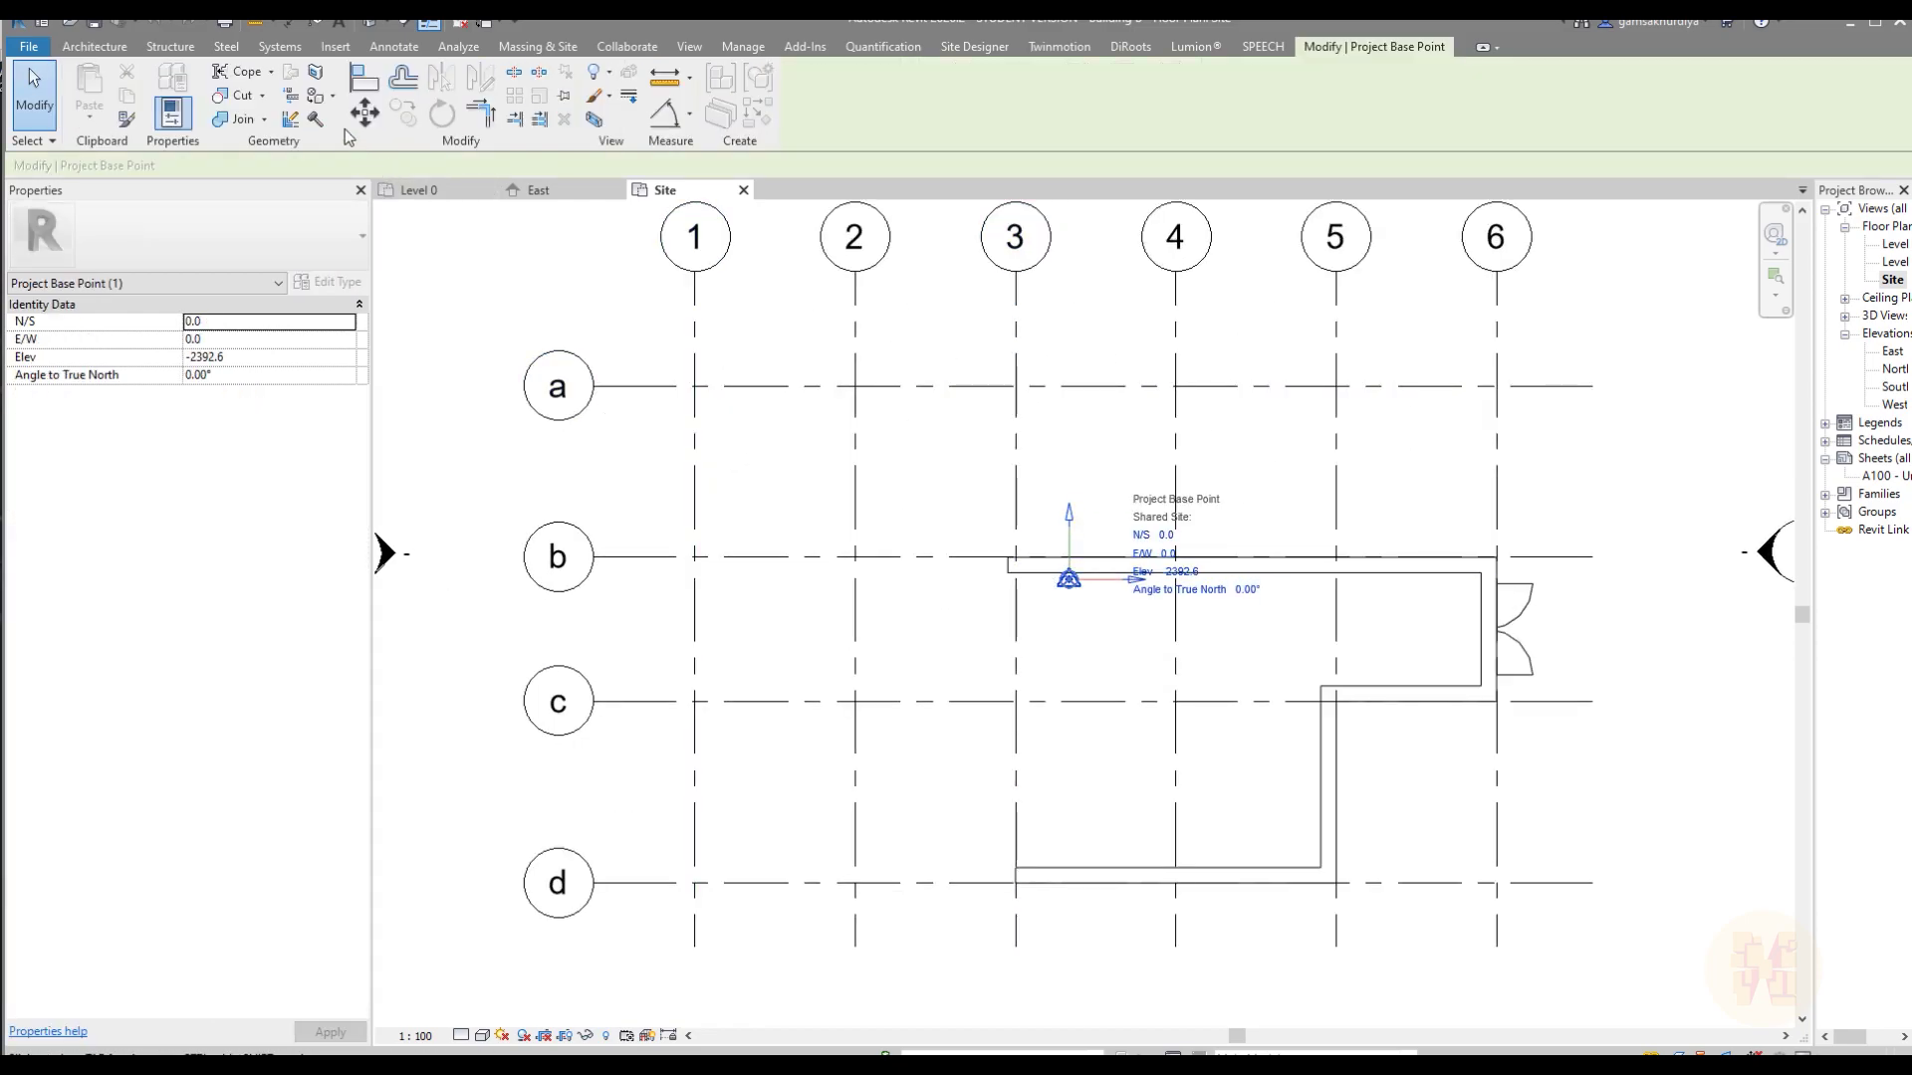
drag(1069, 581, 695, 386)
- Move Building B's survey point onto the project base point at the intersection of grids 1 and a
click(1069, 579)
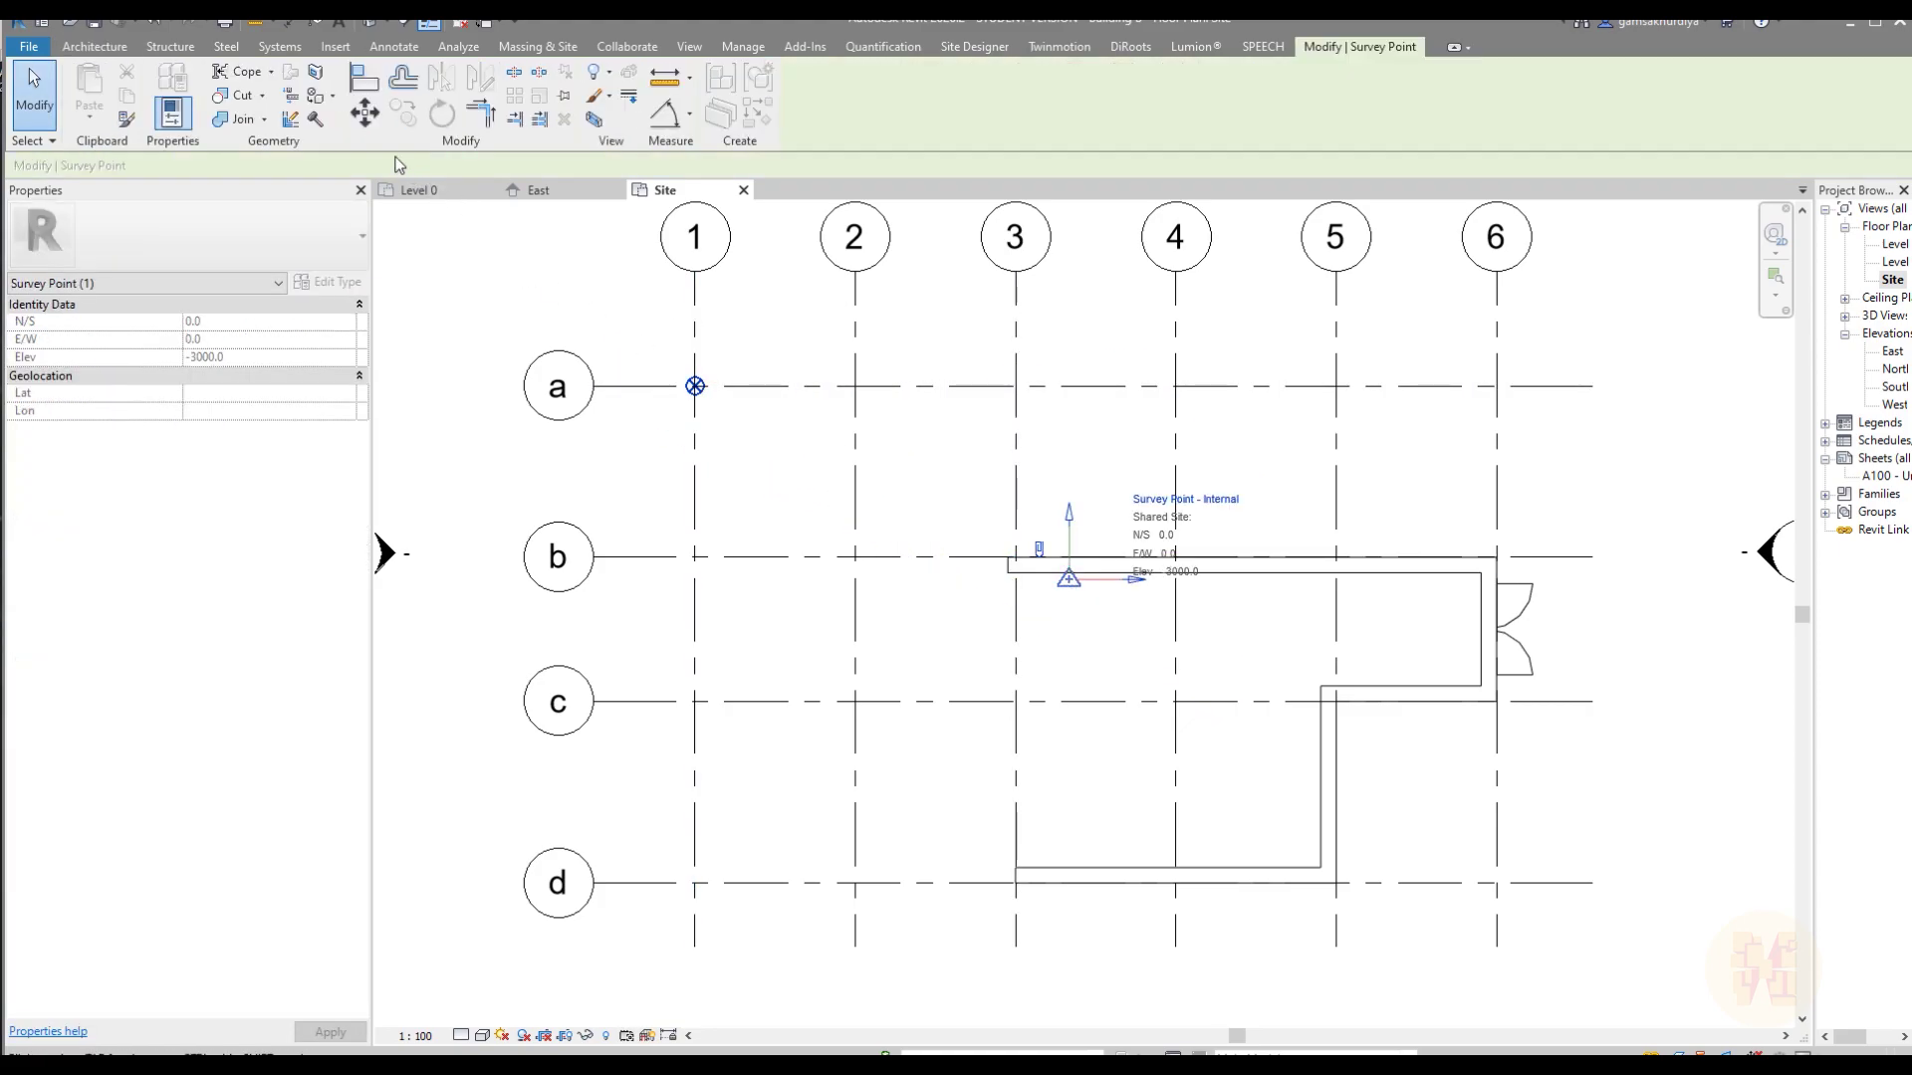
drag(1068, 580, 695, 385)
click(589, 308)
scroll(892, 495, down, 3)
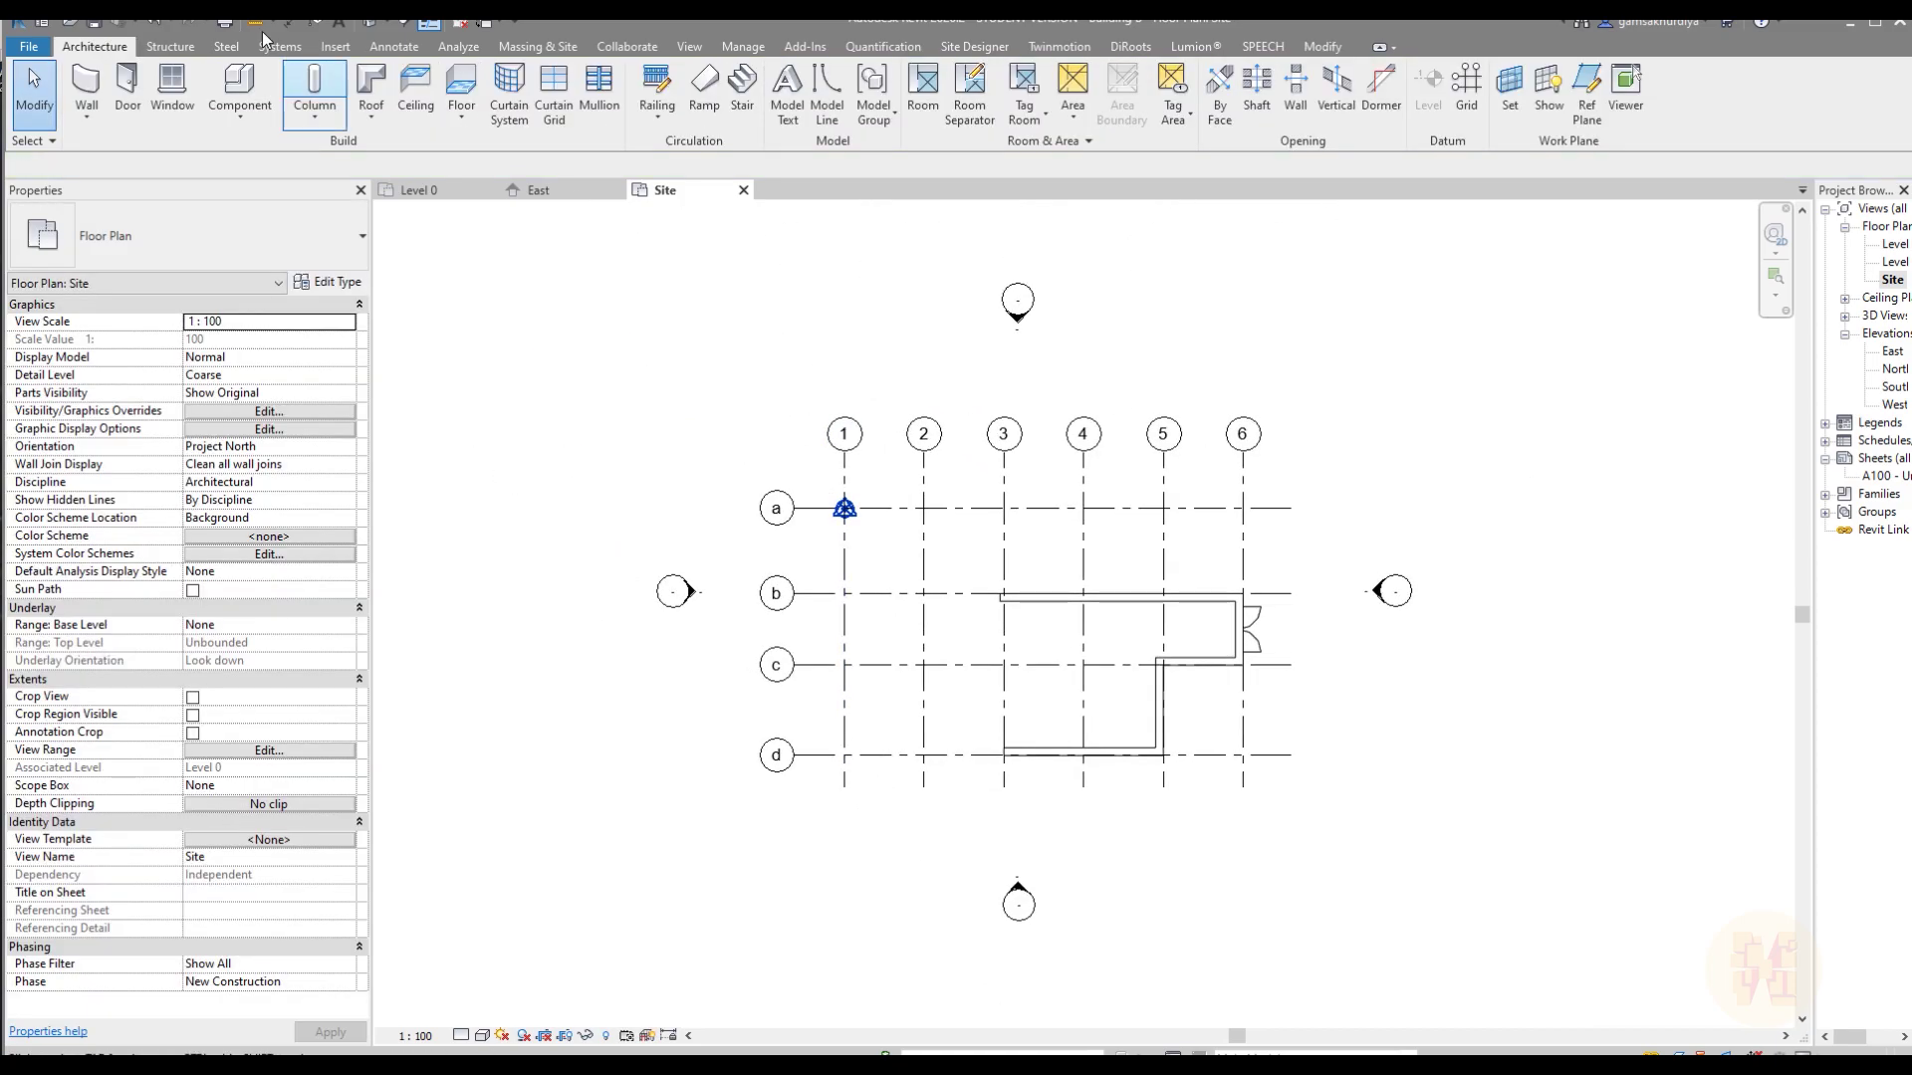
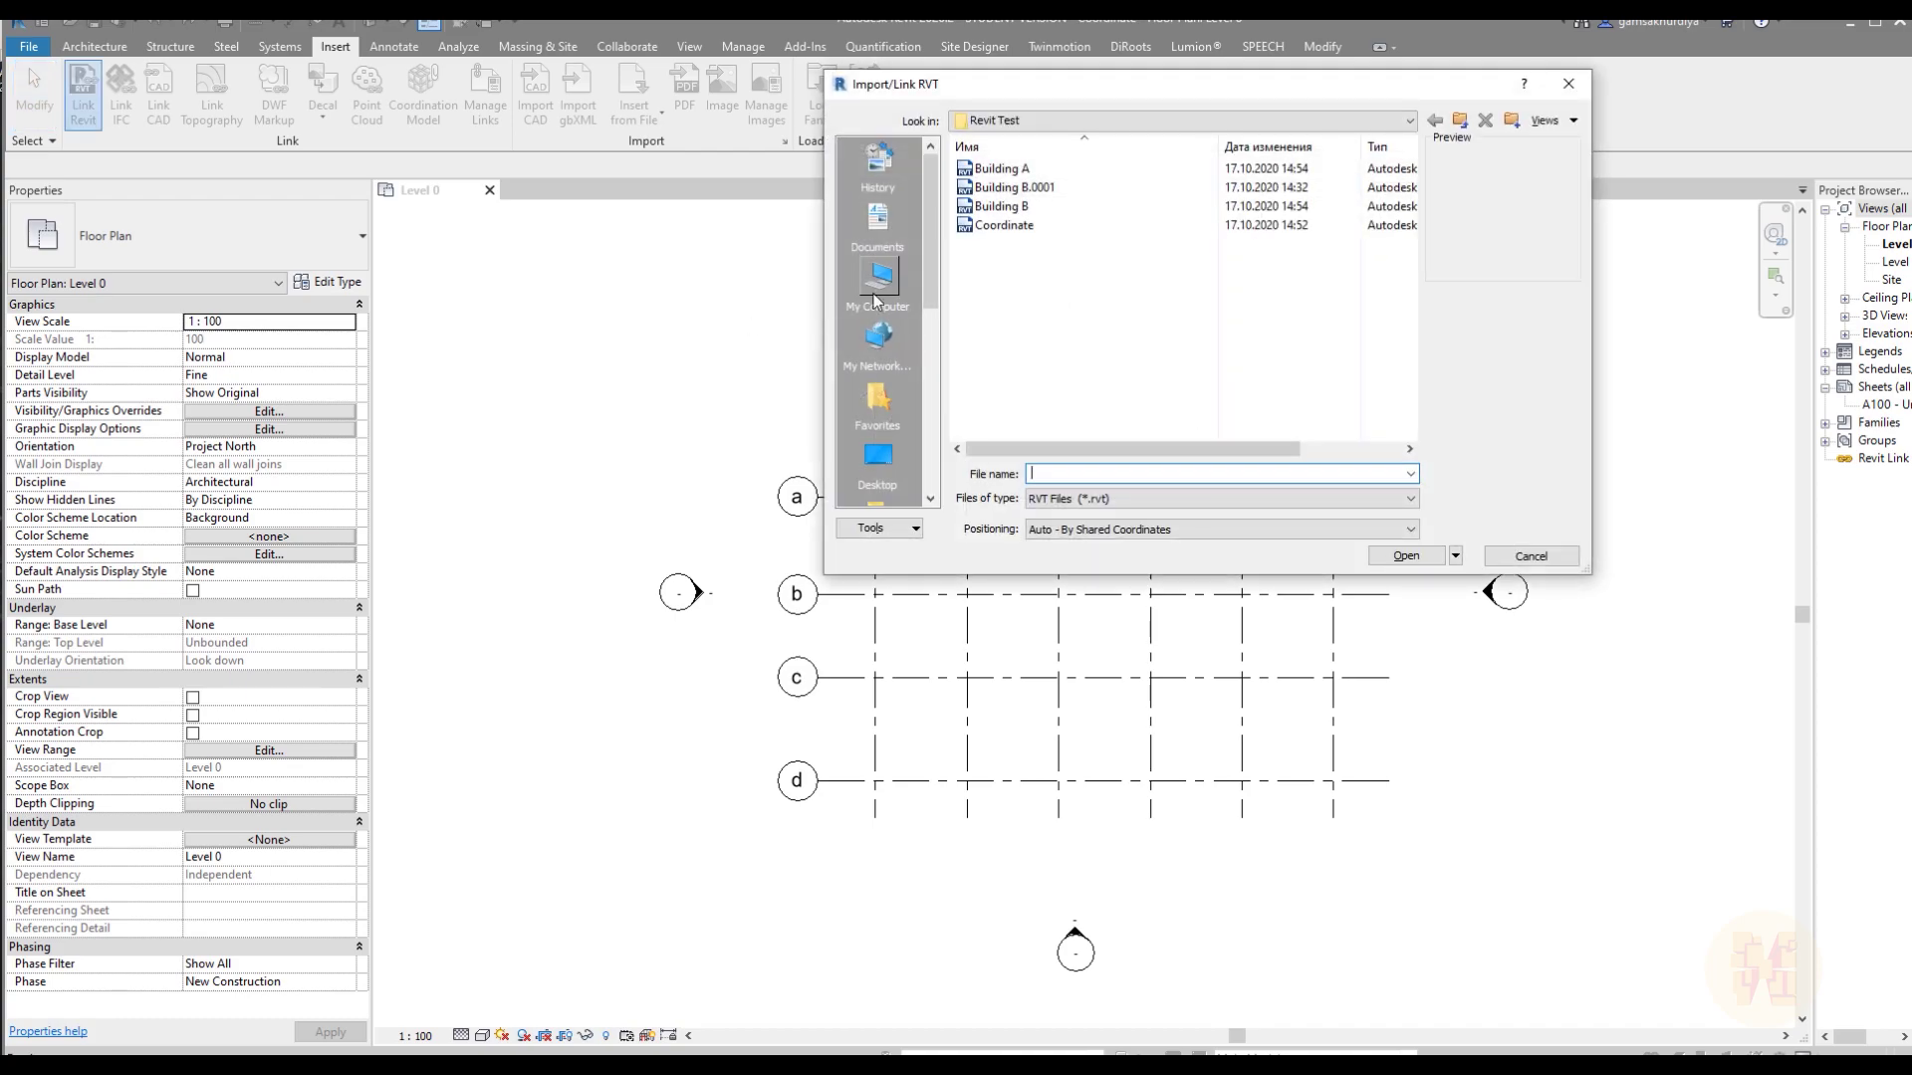
- Link Building A from the Revit Test folder into the Coordinate file with Auto - By Shared Coordinates positioning and the Internal site
click(1019, 172)
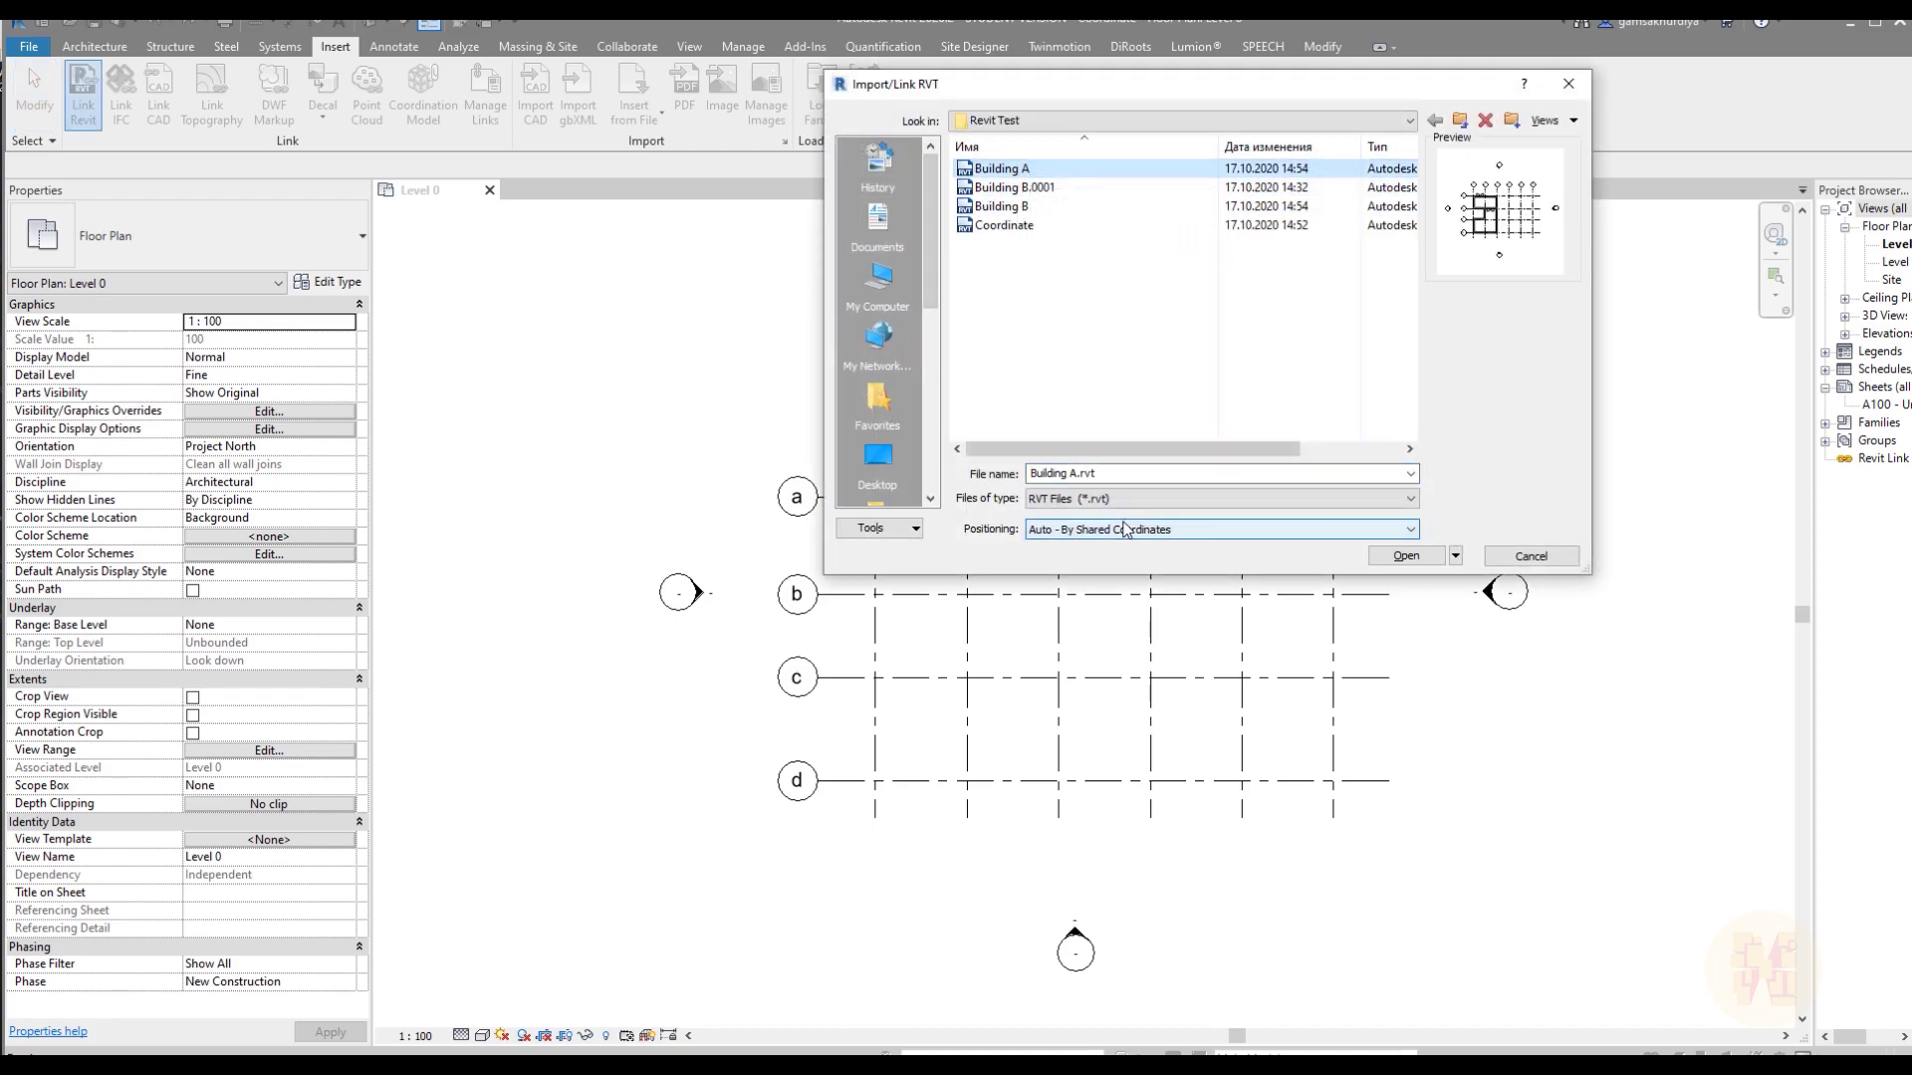
click(1404, 556)
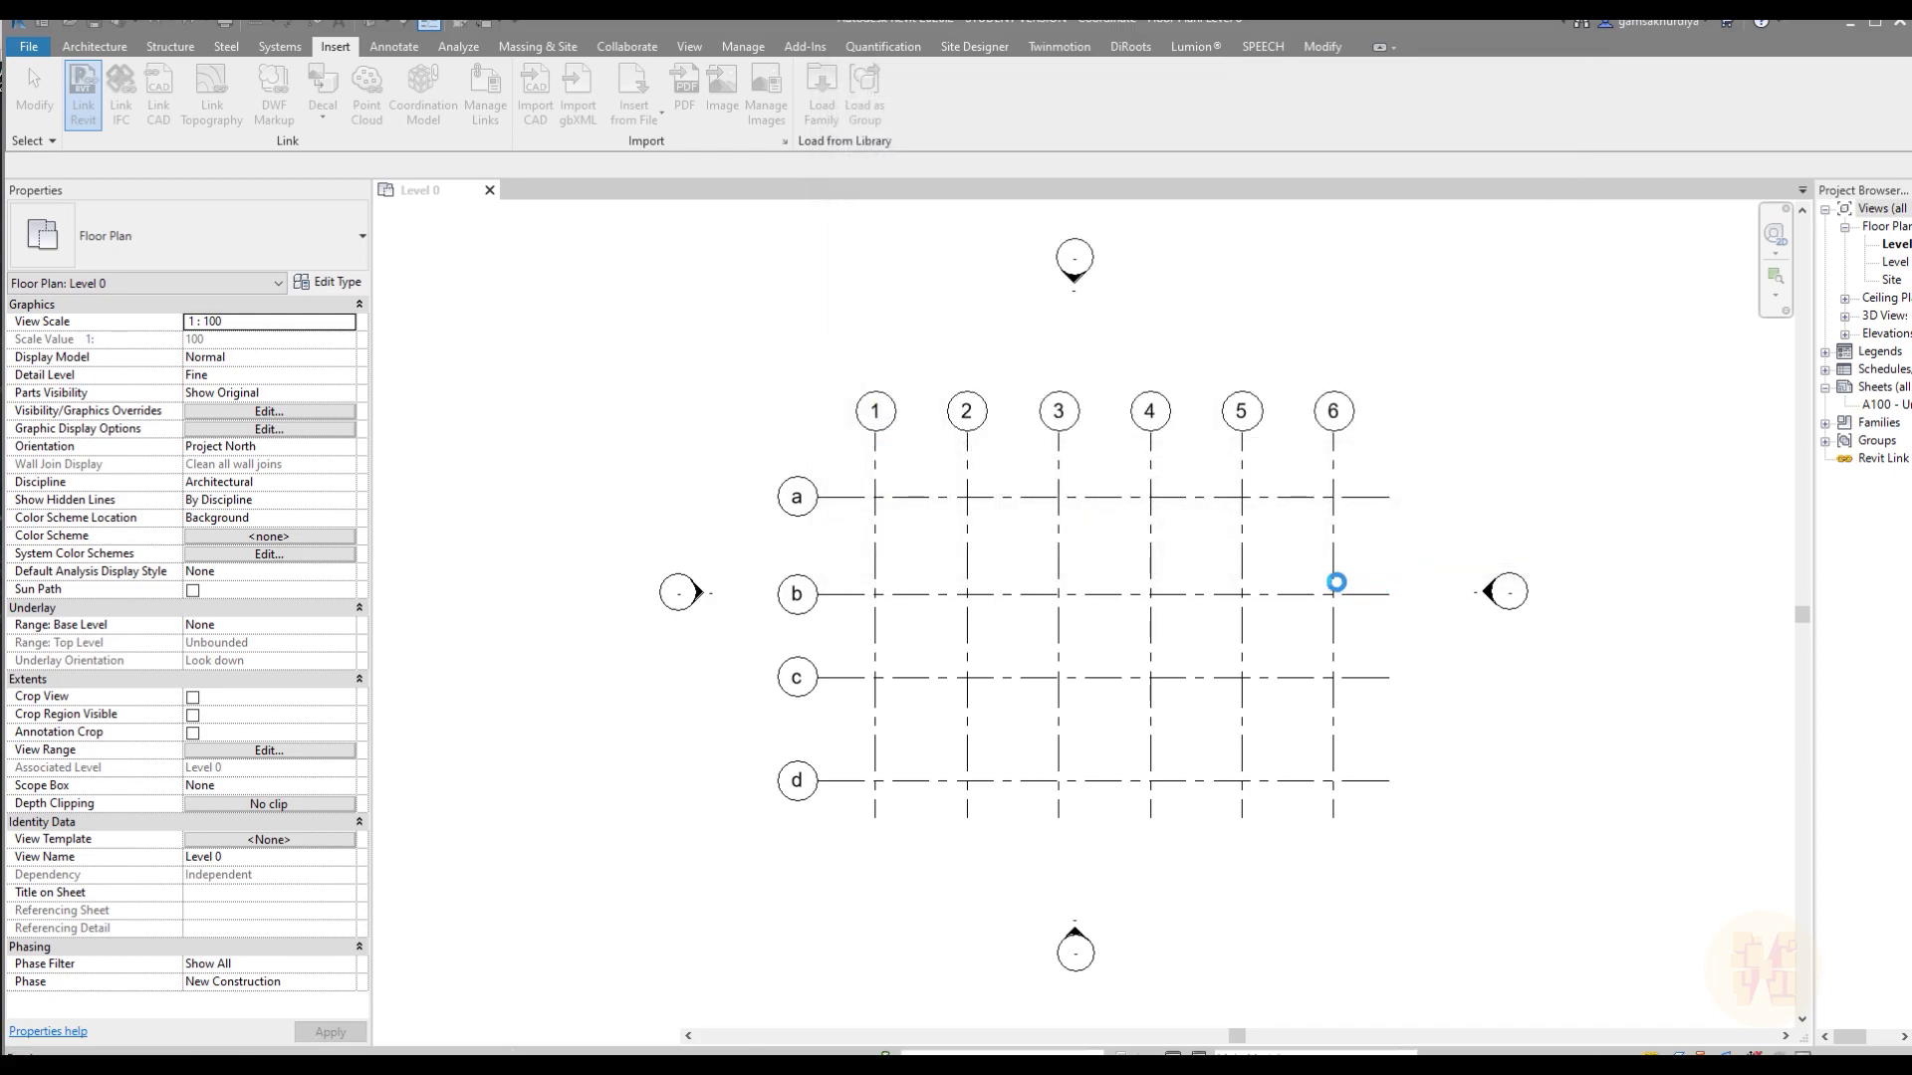
click(1286, 587)
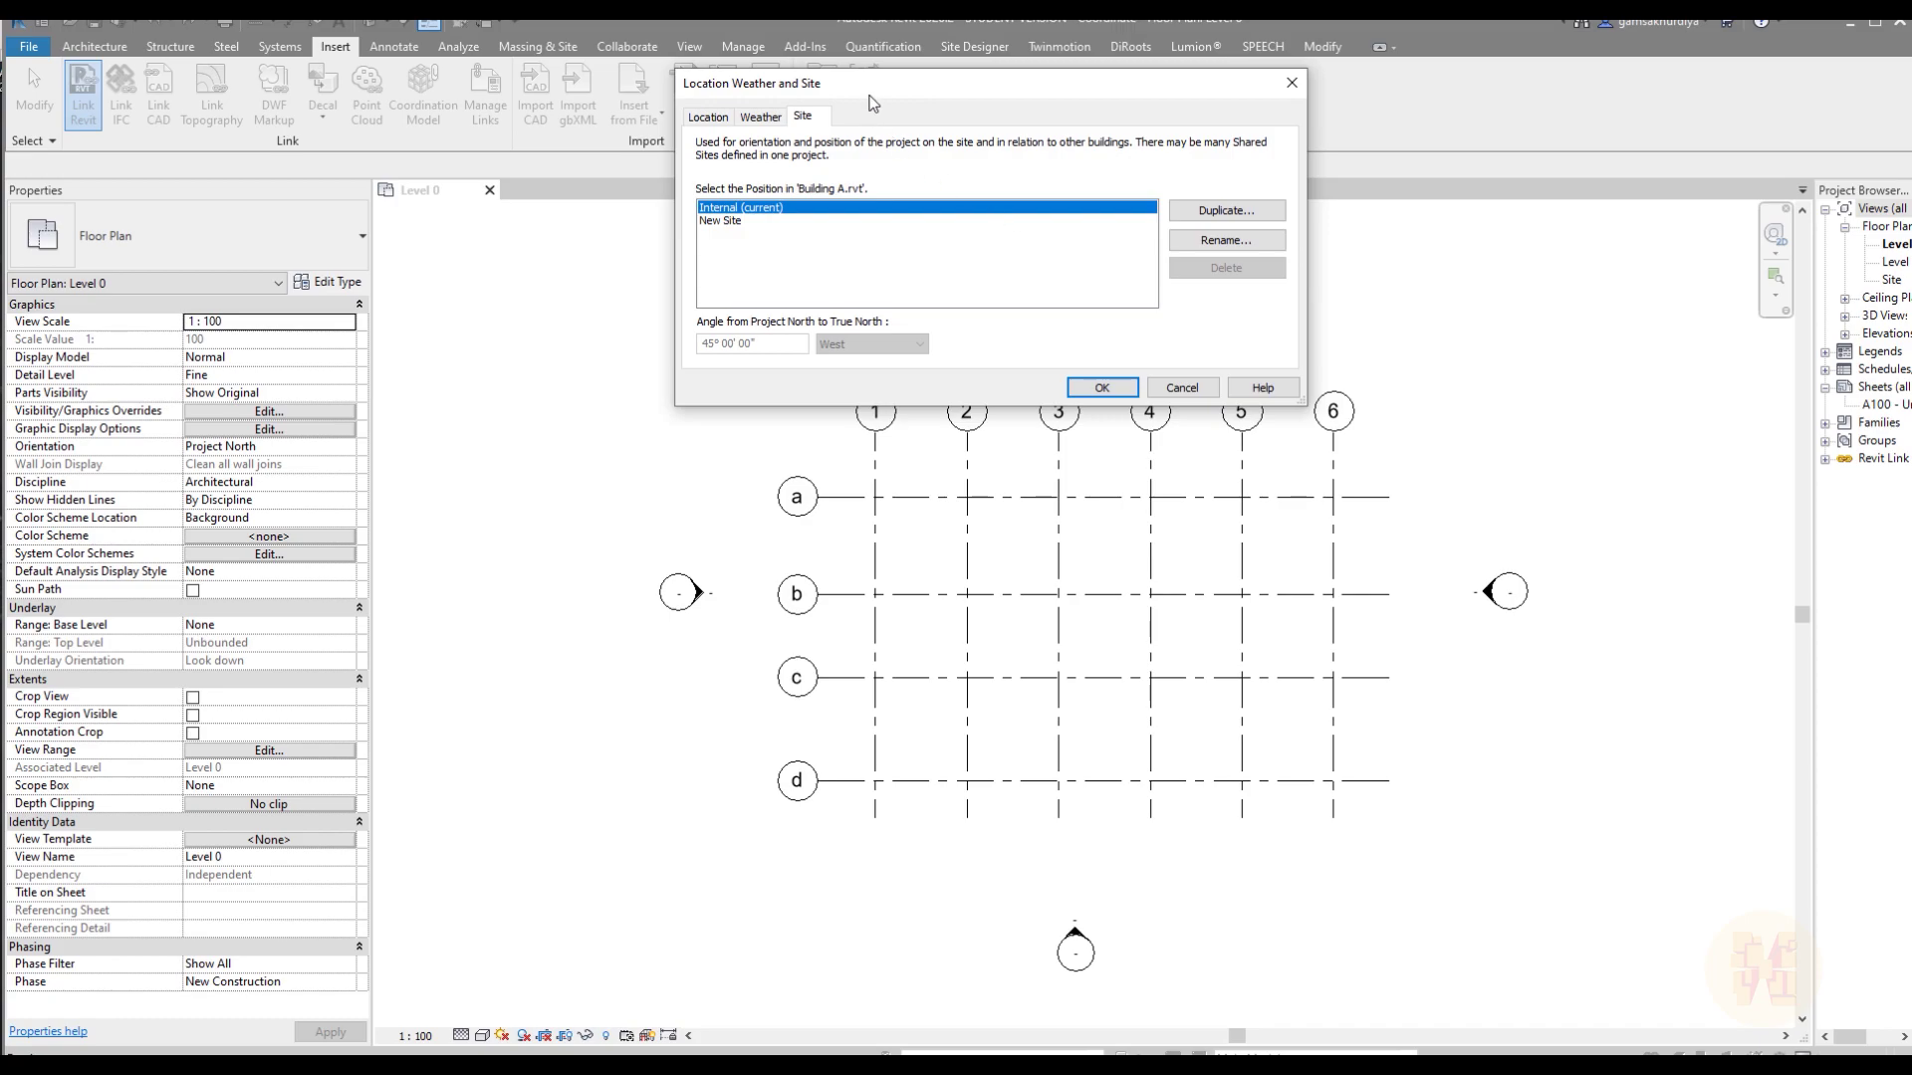
drag(886, 94, 1190, 342)
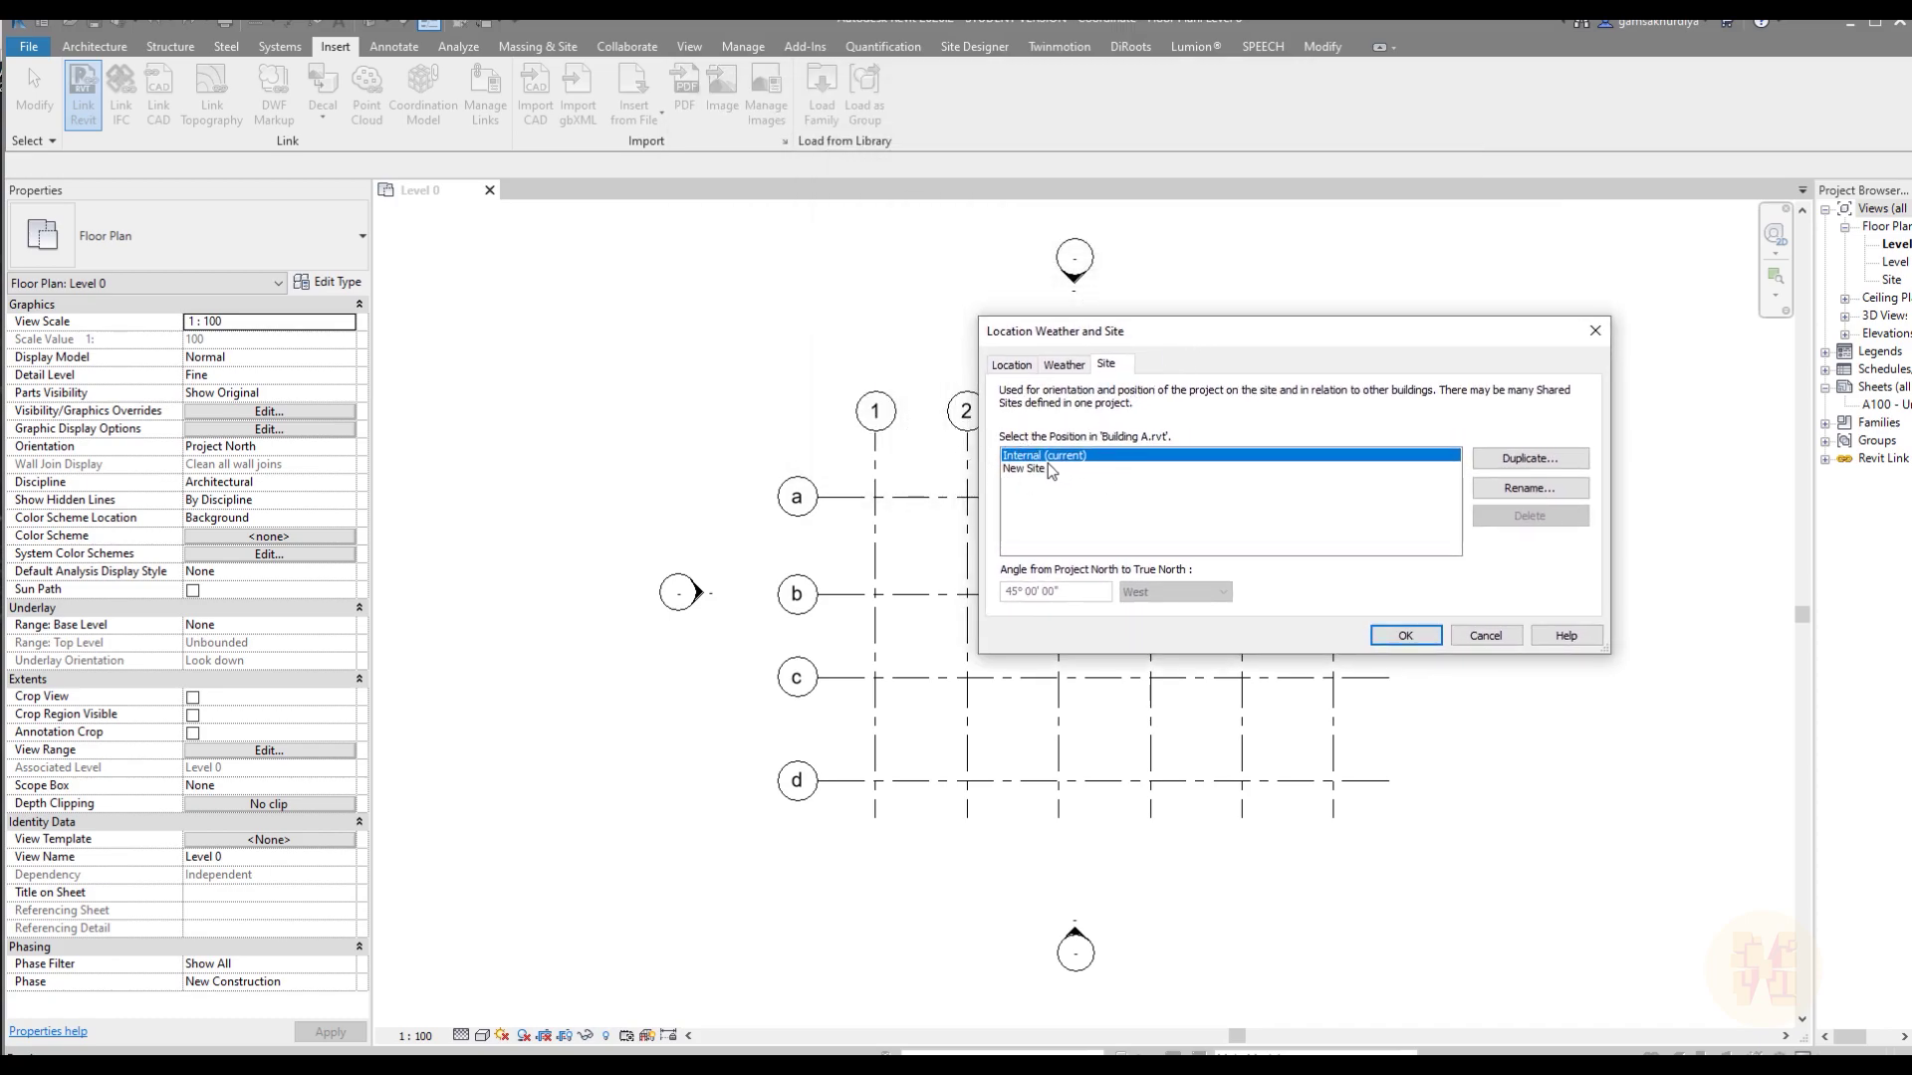
click(1405, 635)
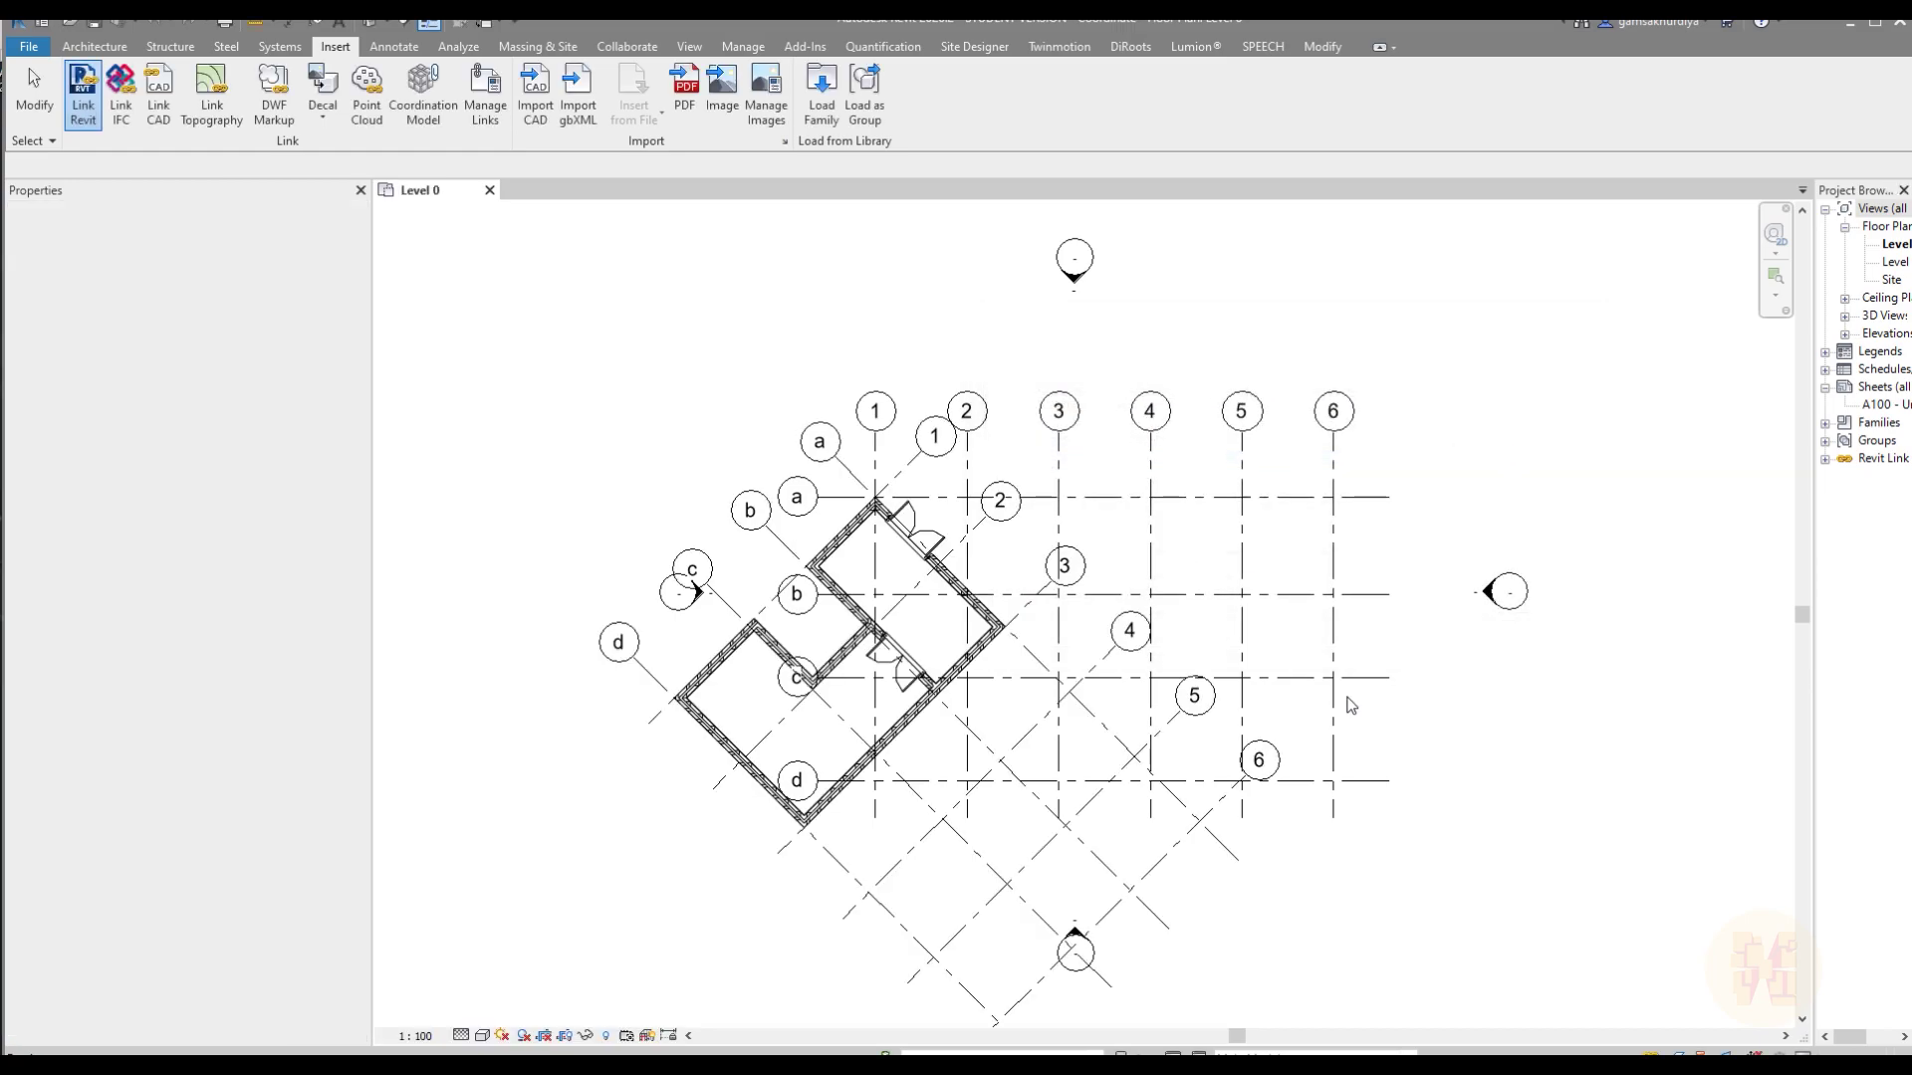
- Rotate the linked Building A about the intersection of grids 1 and a until its grids align with the host grids
scroll(981, 478, up, 5)
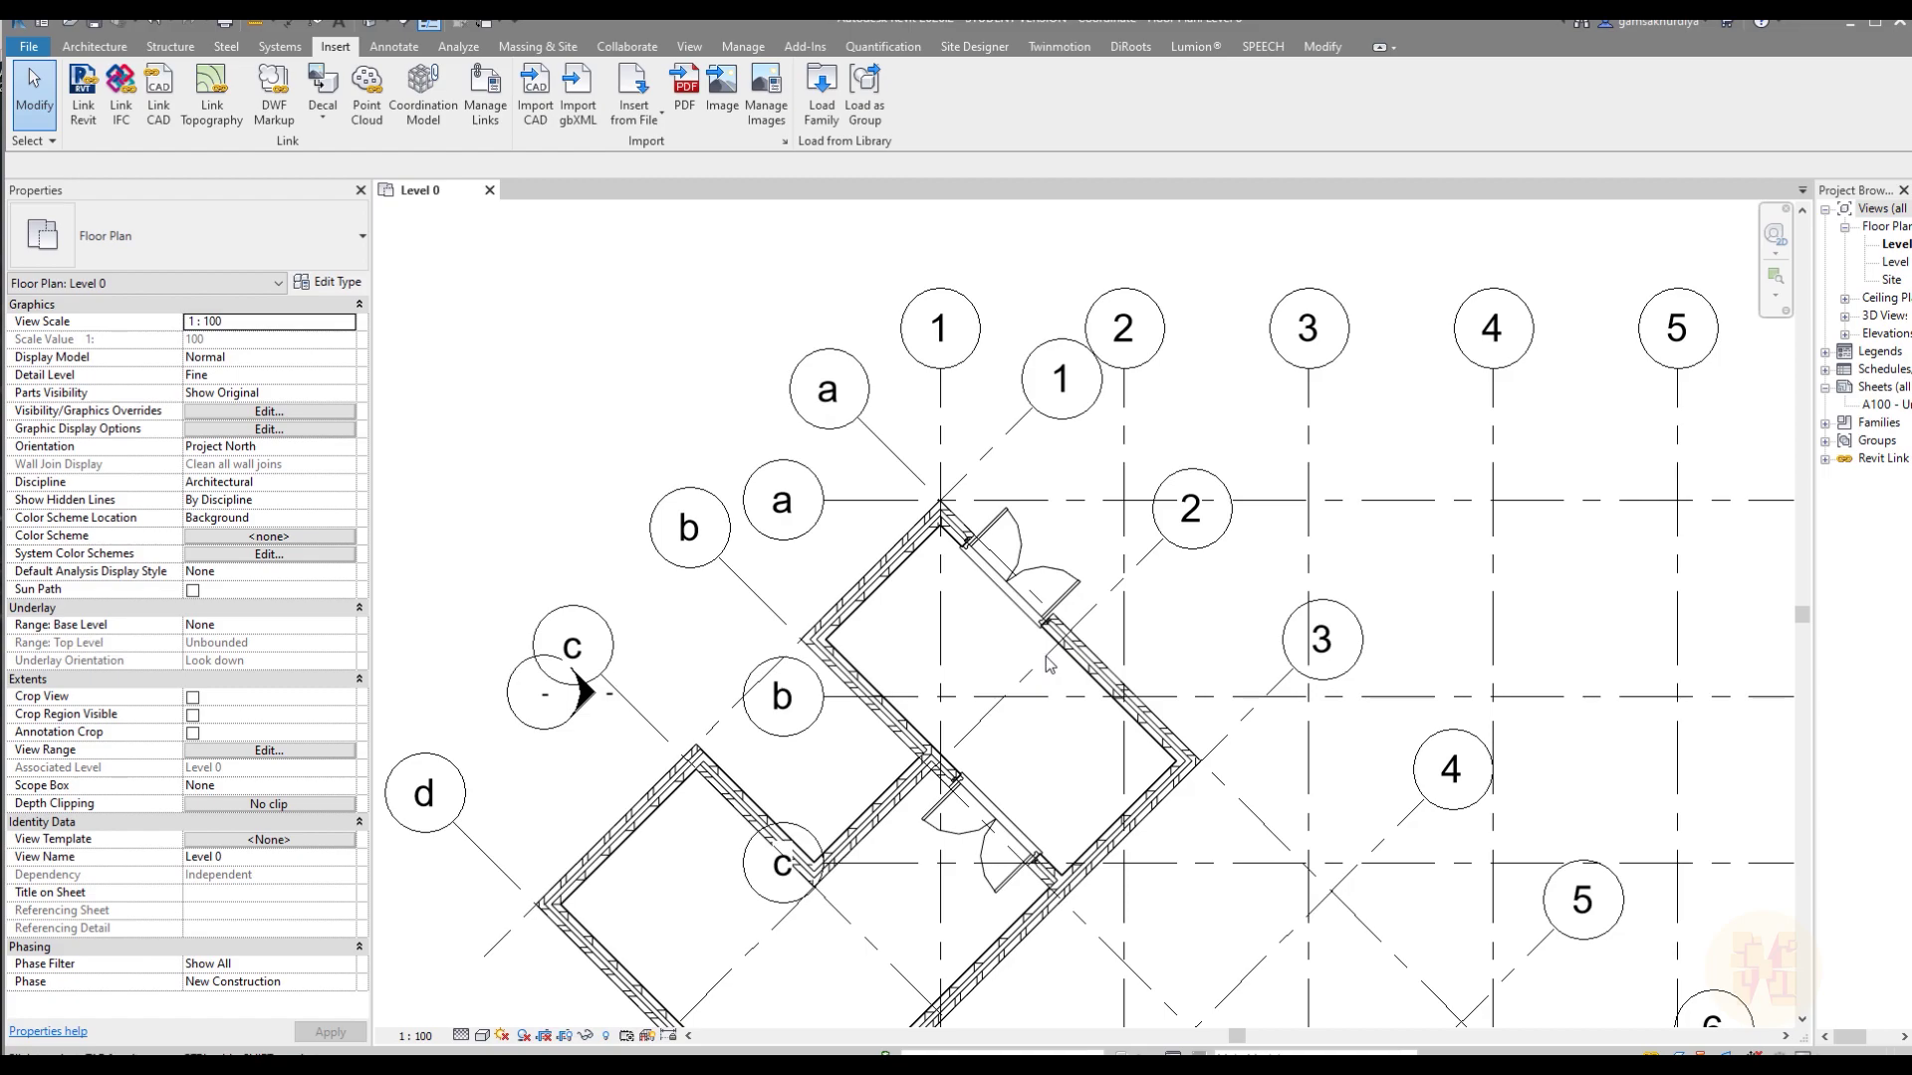
middle_drag(1047, 665, 940, 490)
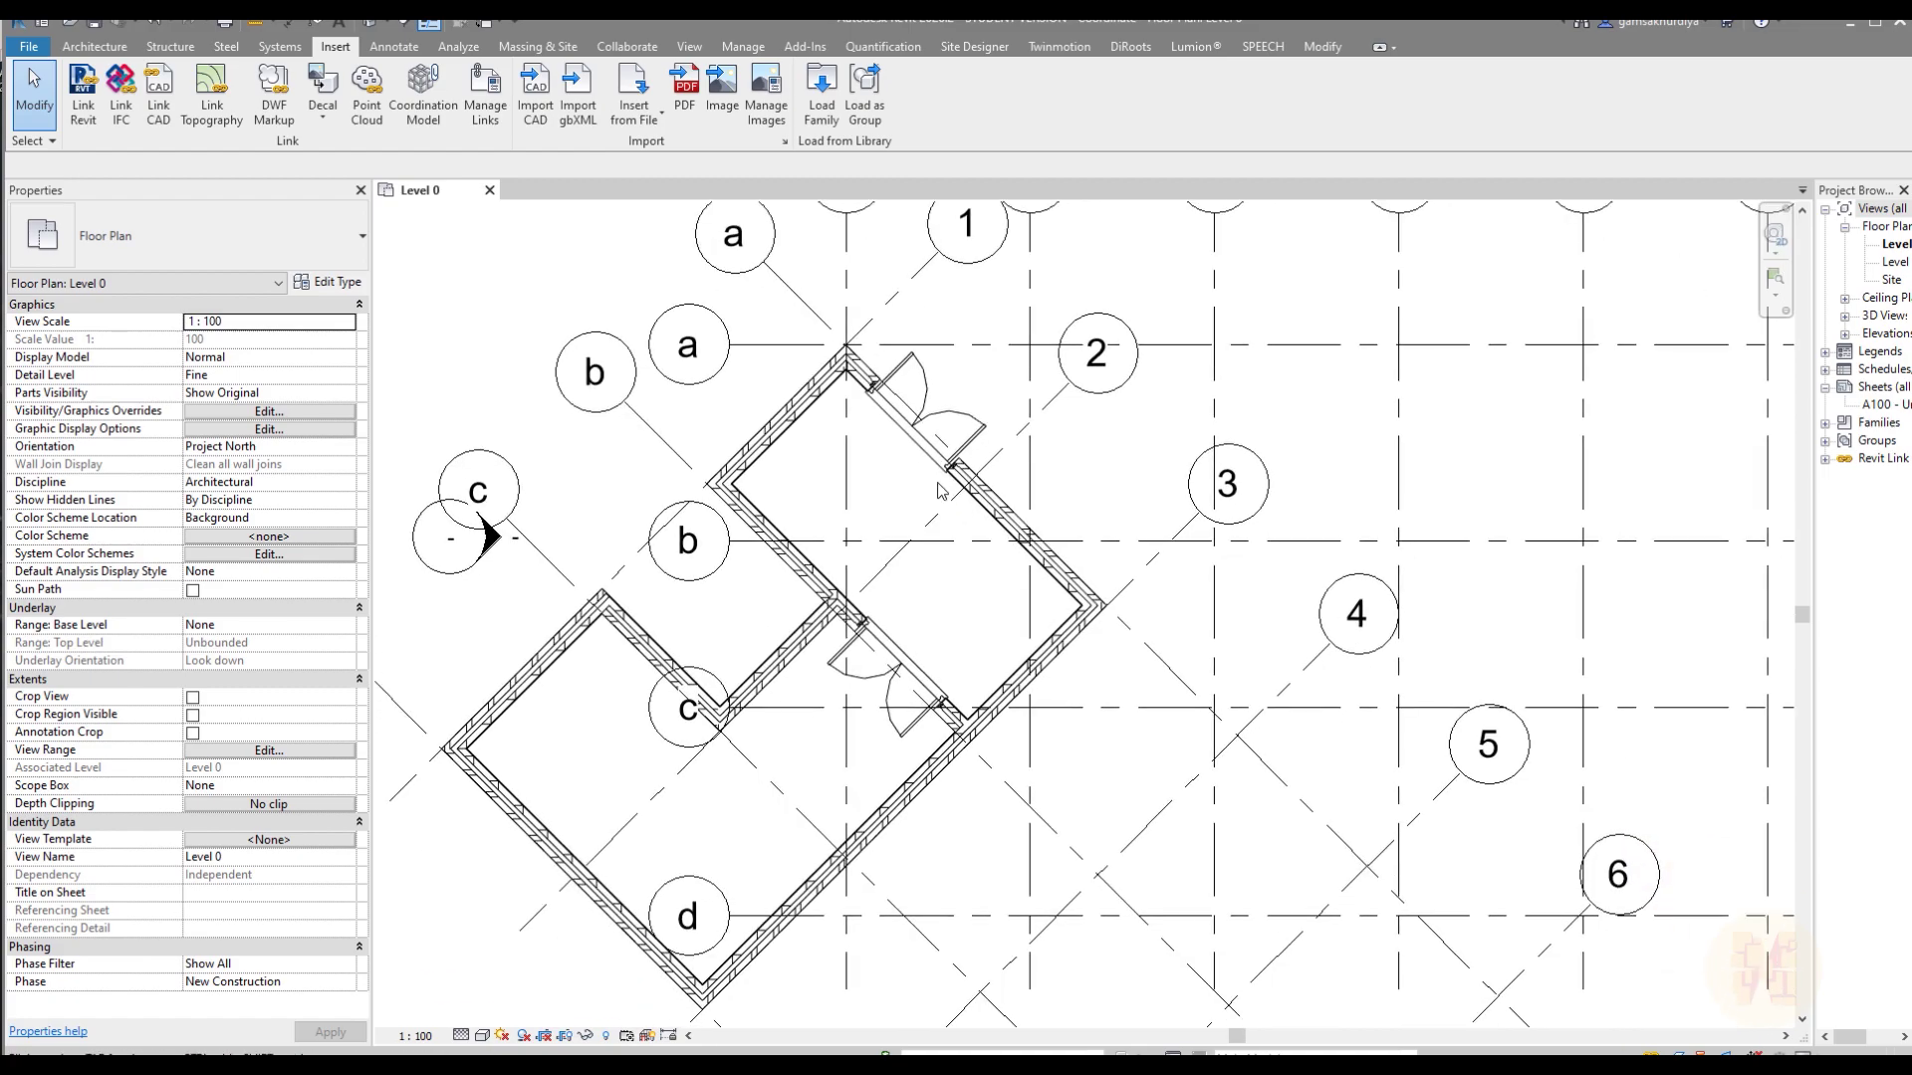
click(1062, 407)
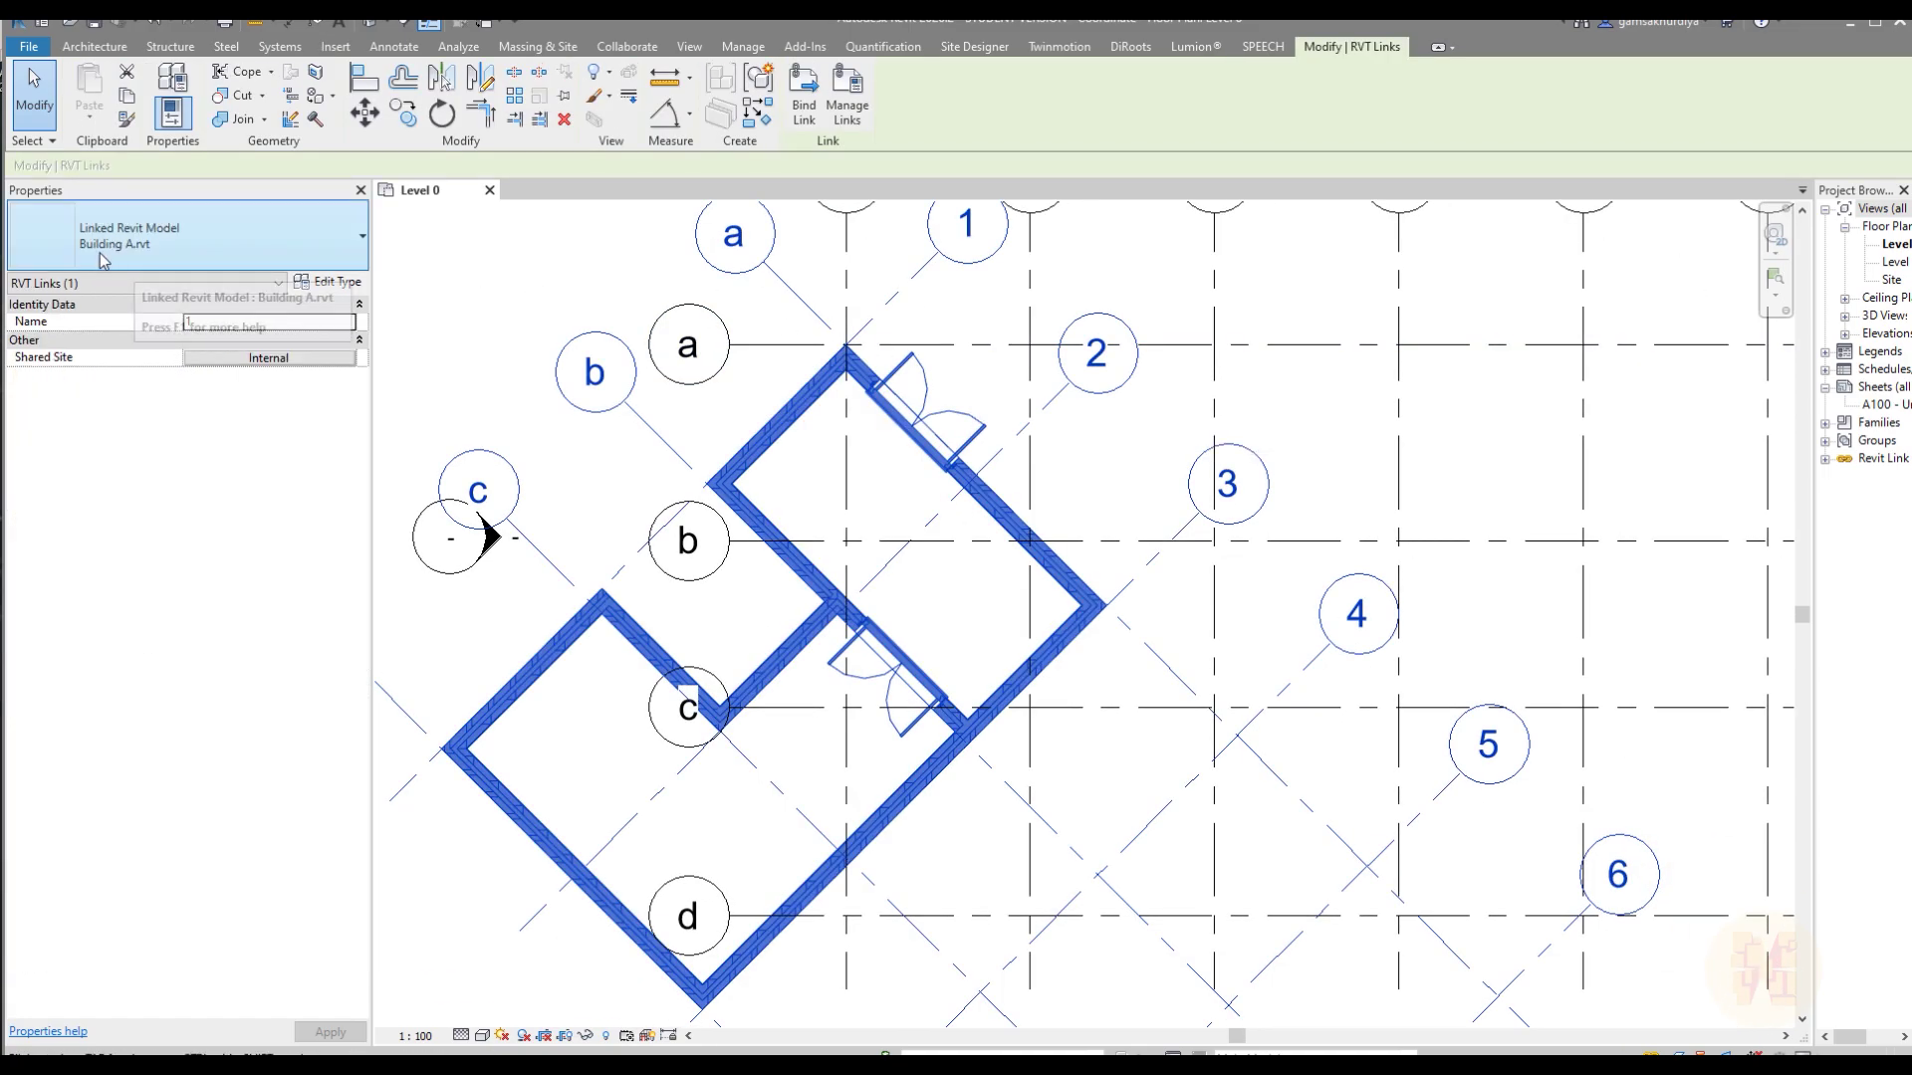
click(443, 127)
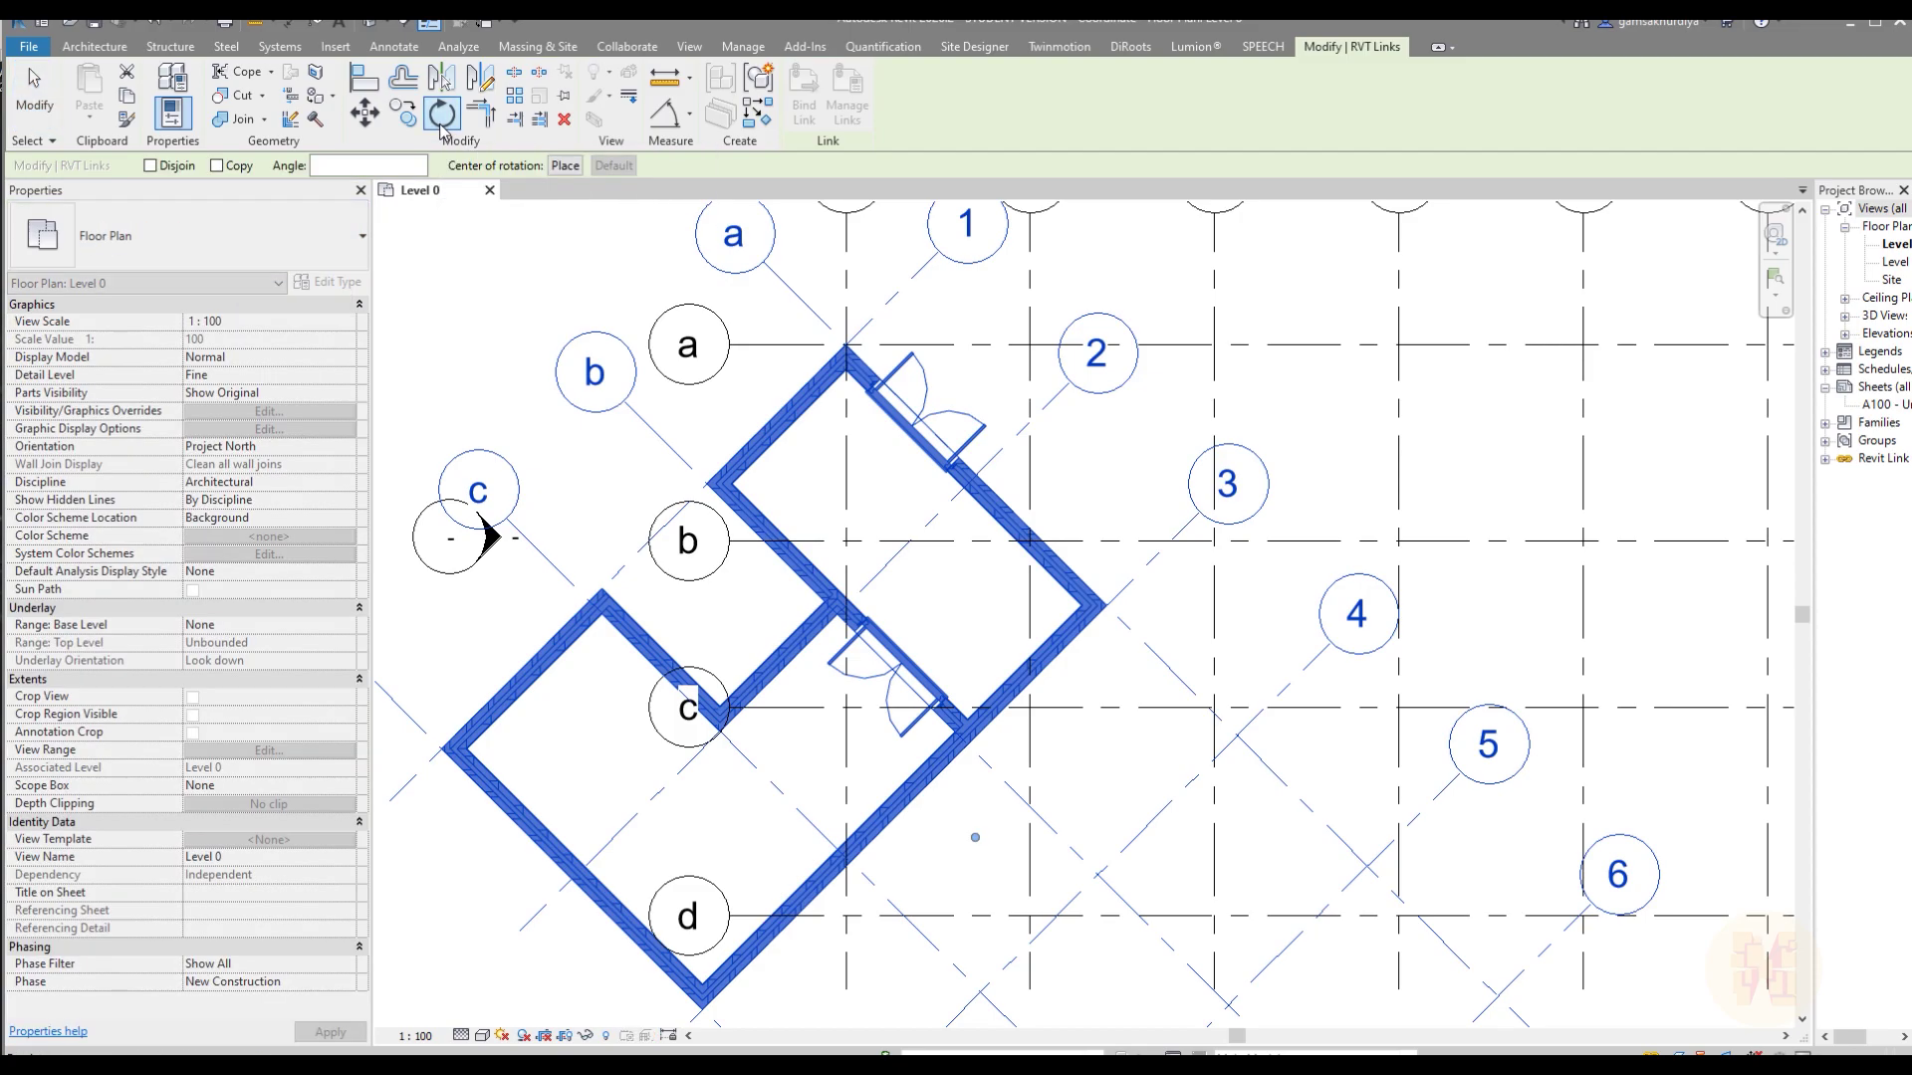
click(565, 165)
click(846, 346)
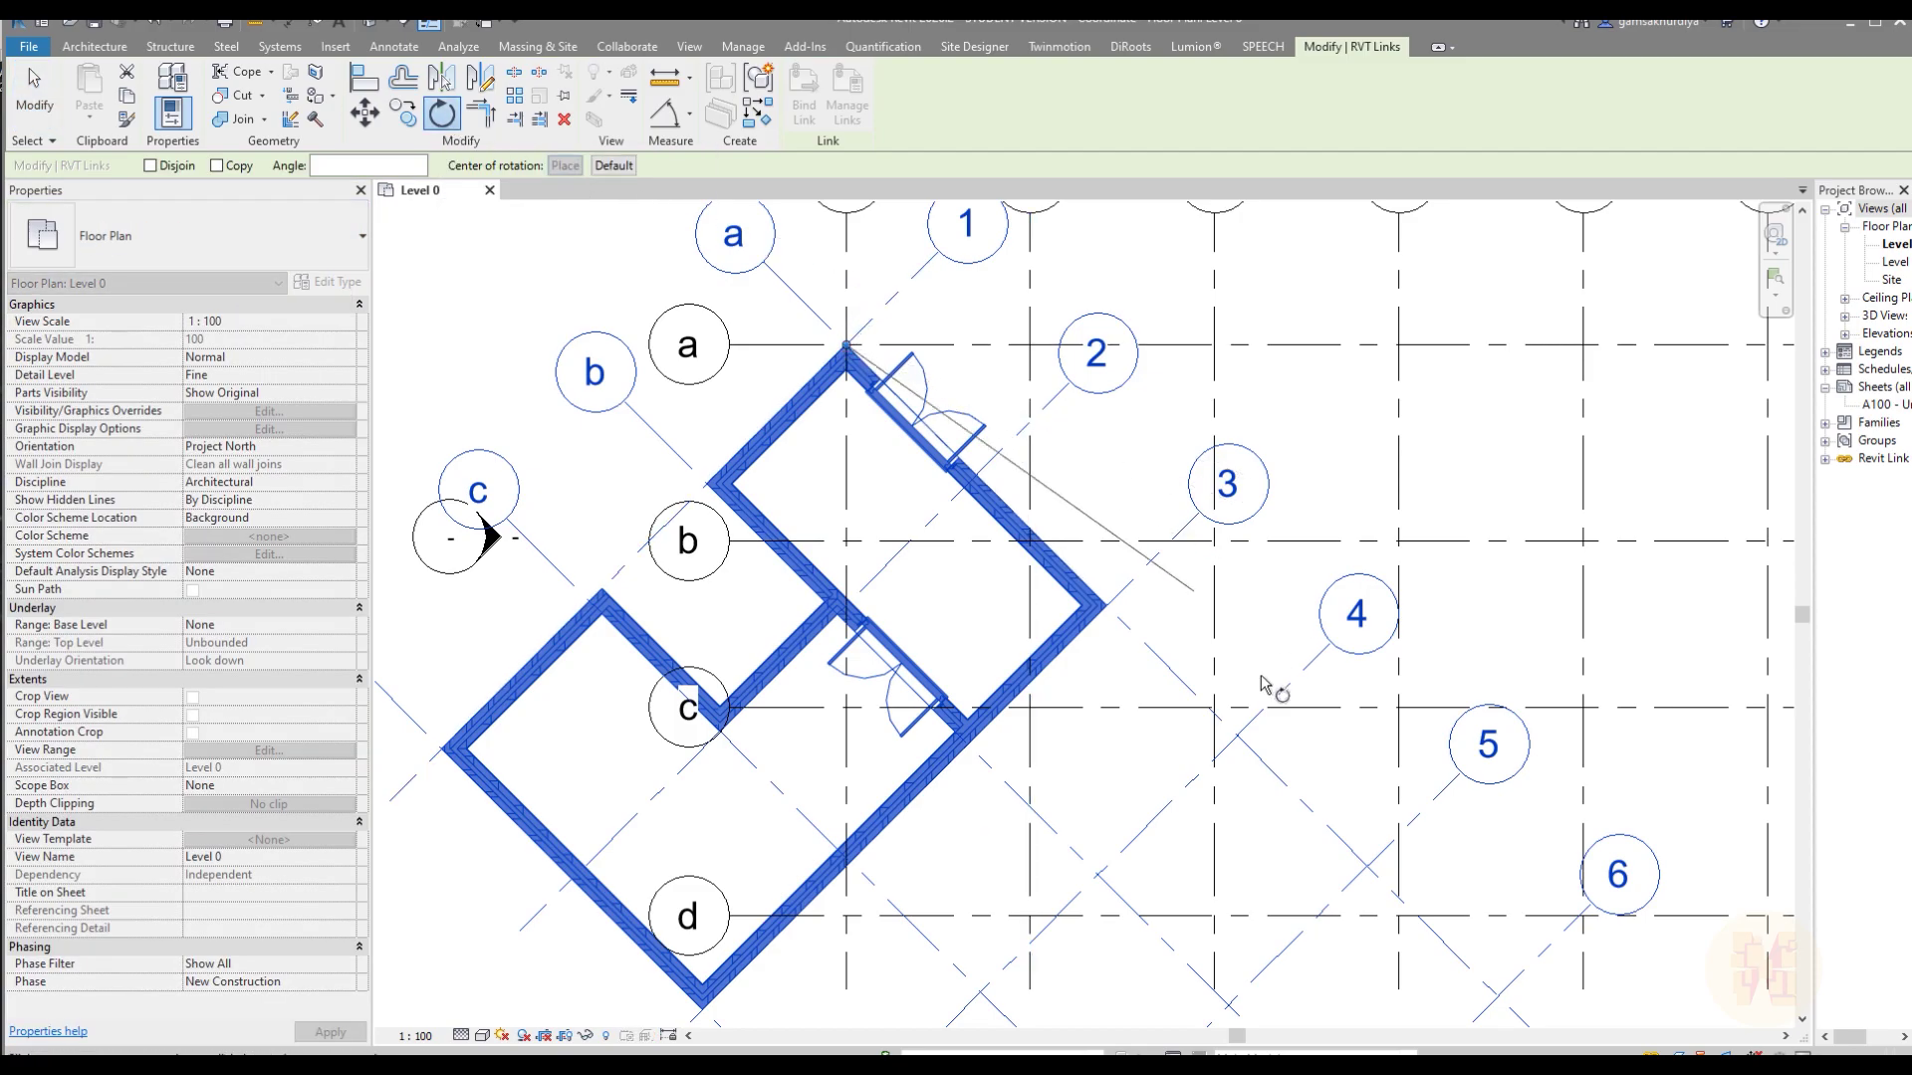
click(1153, 661)
click(1310, 383)
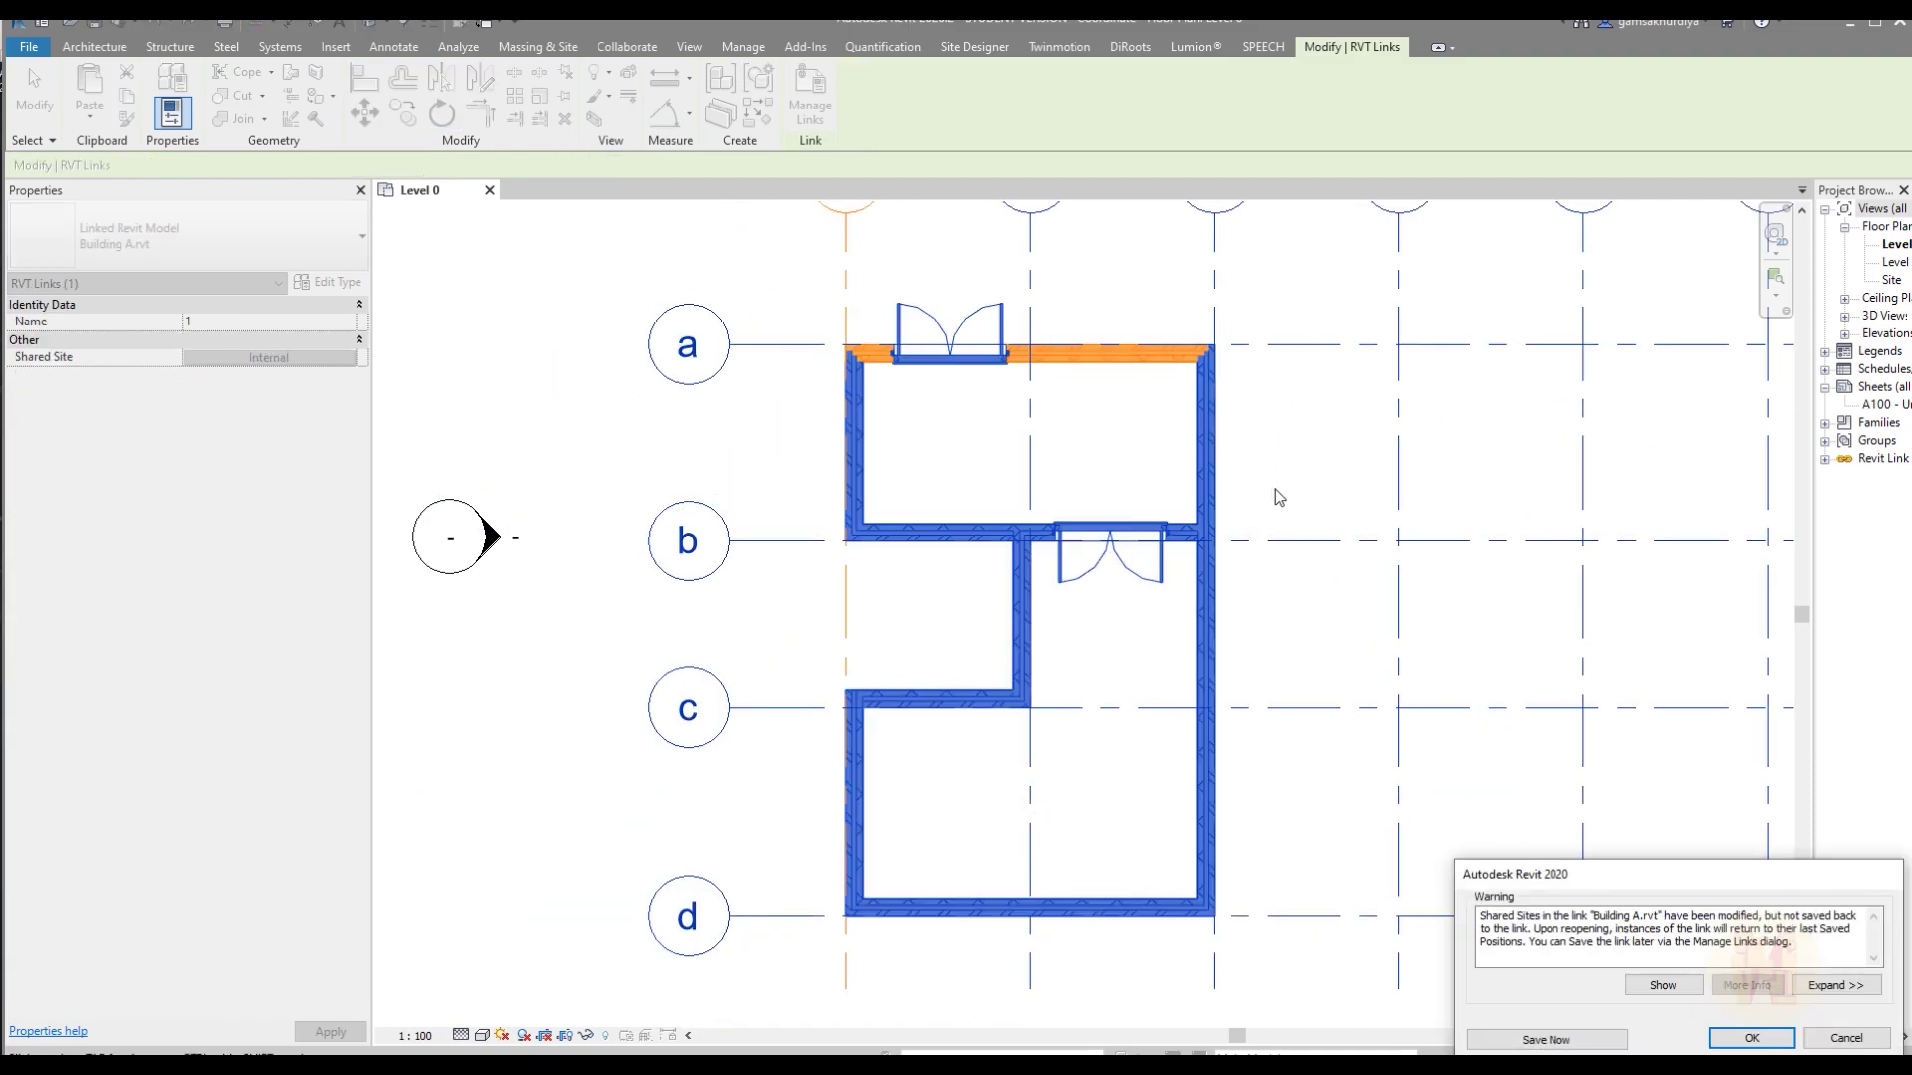
- Save the modified shared site position back to the Building A link and deselect the link
middle_drag(1566, 643, 1499, 647)
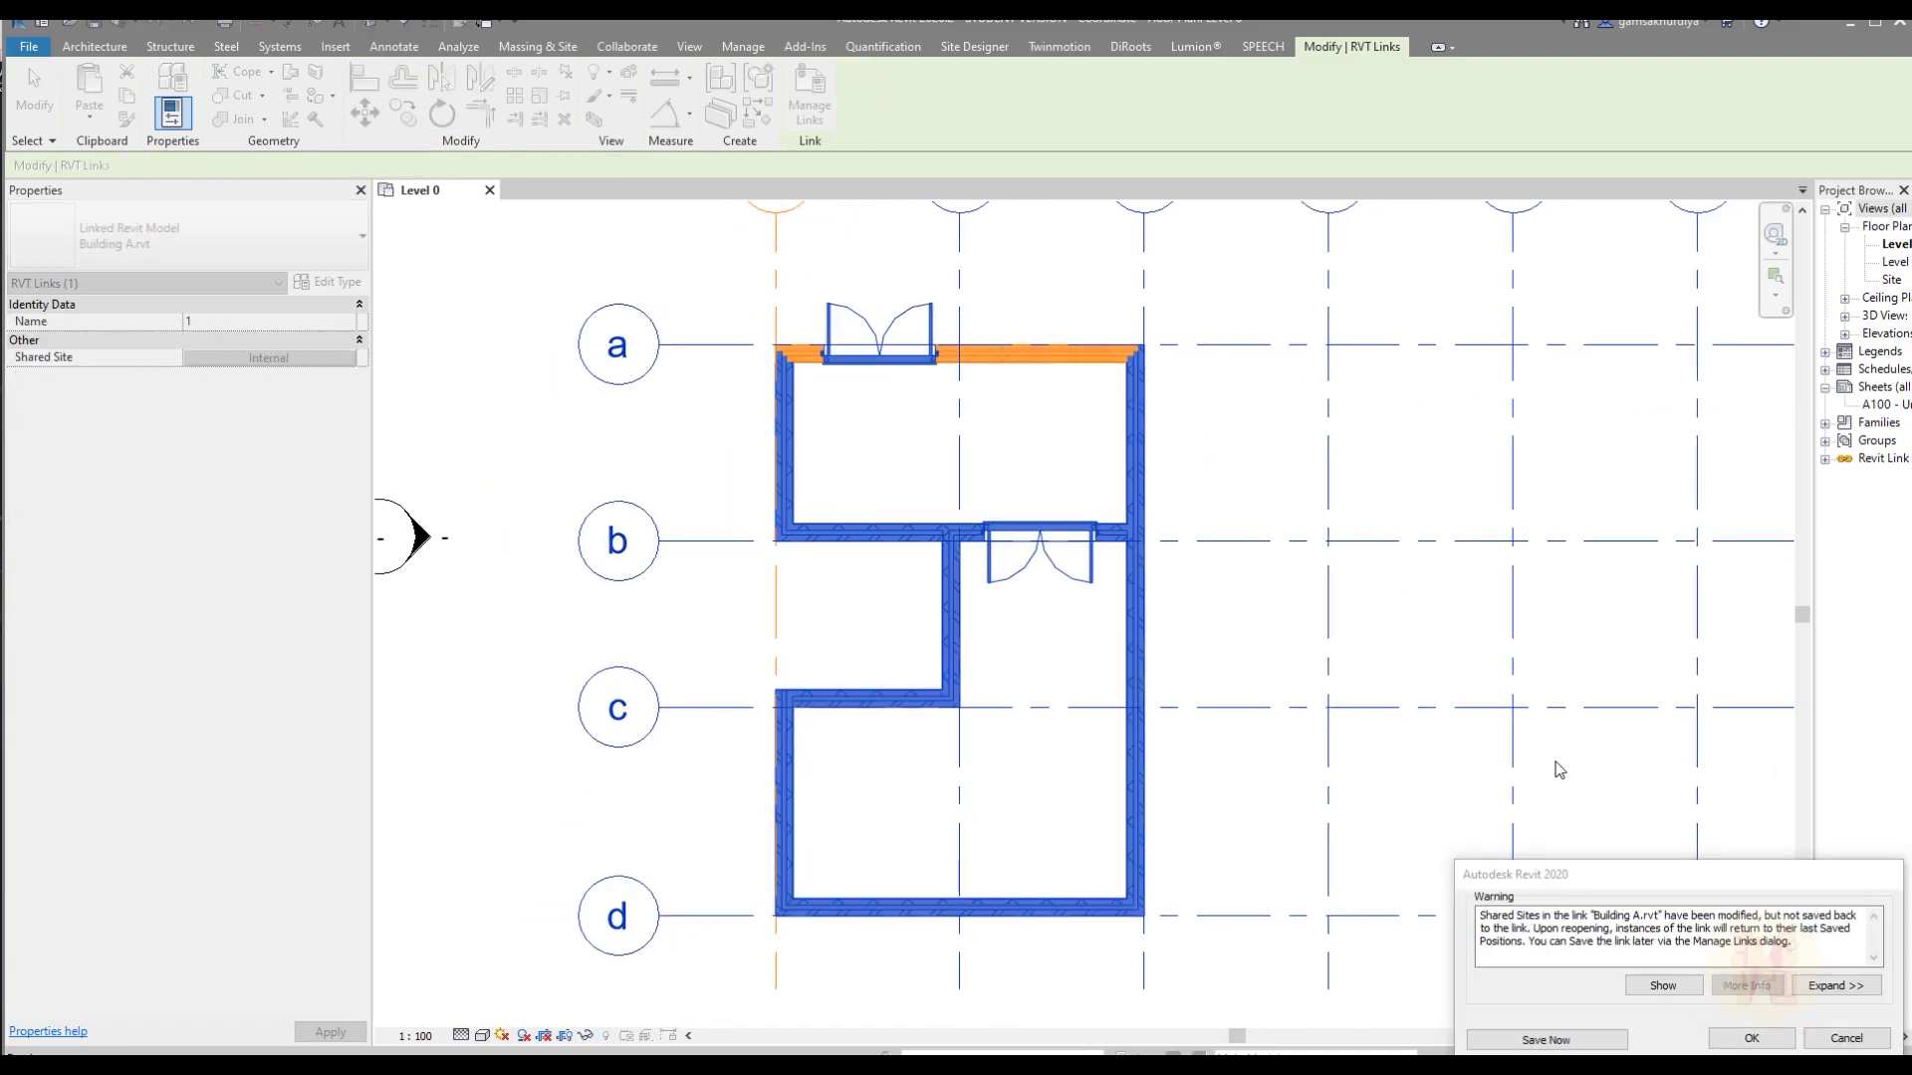
drag(1638, 879, 1254, 521)
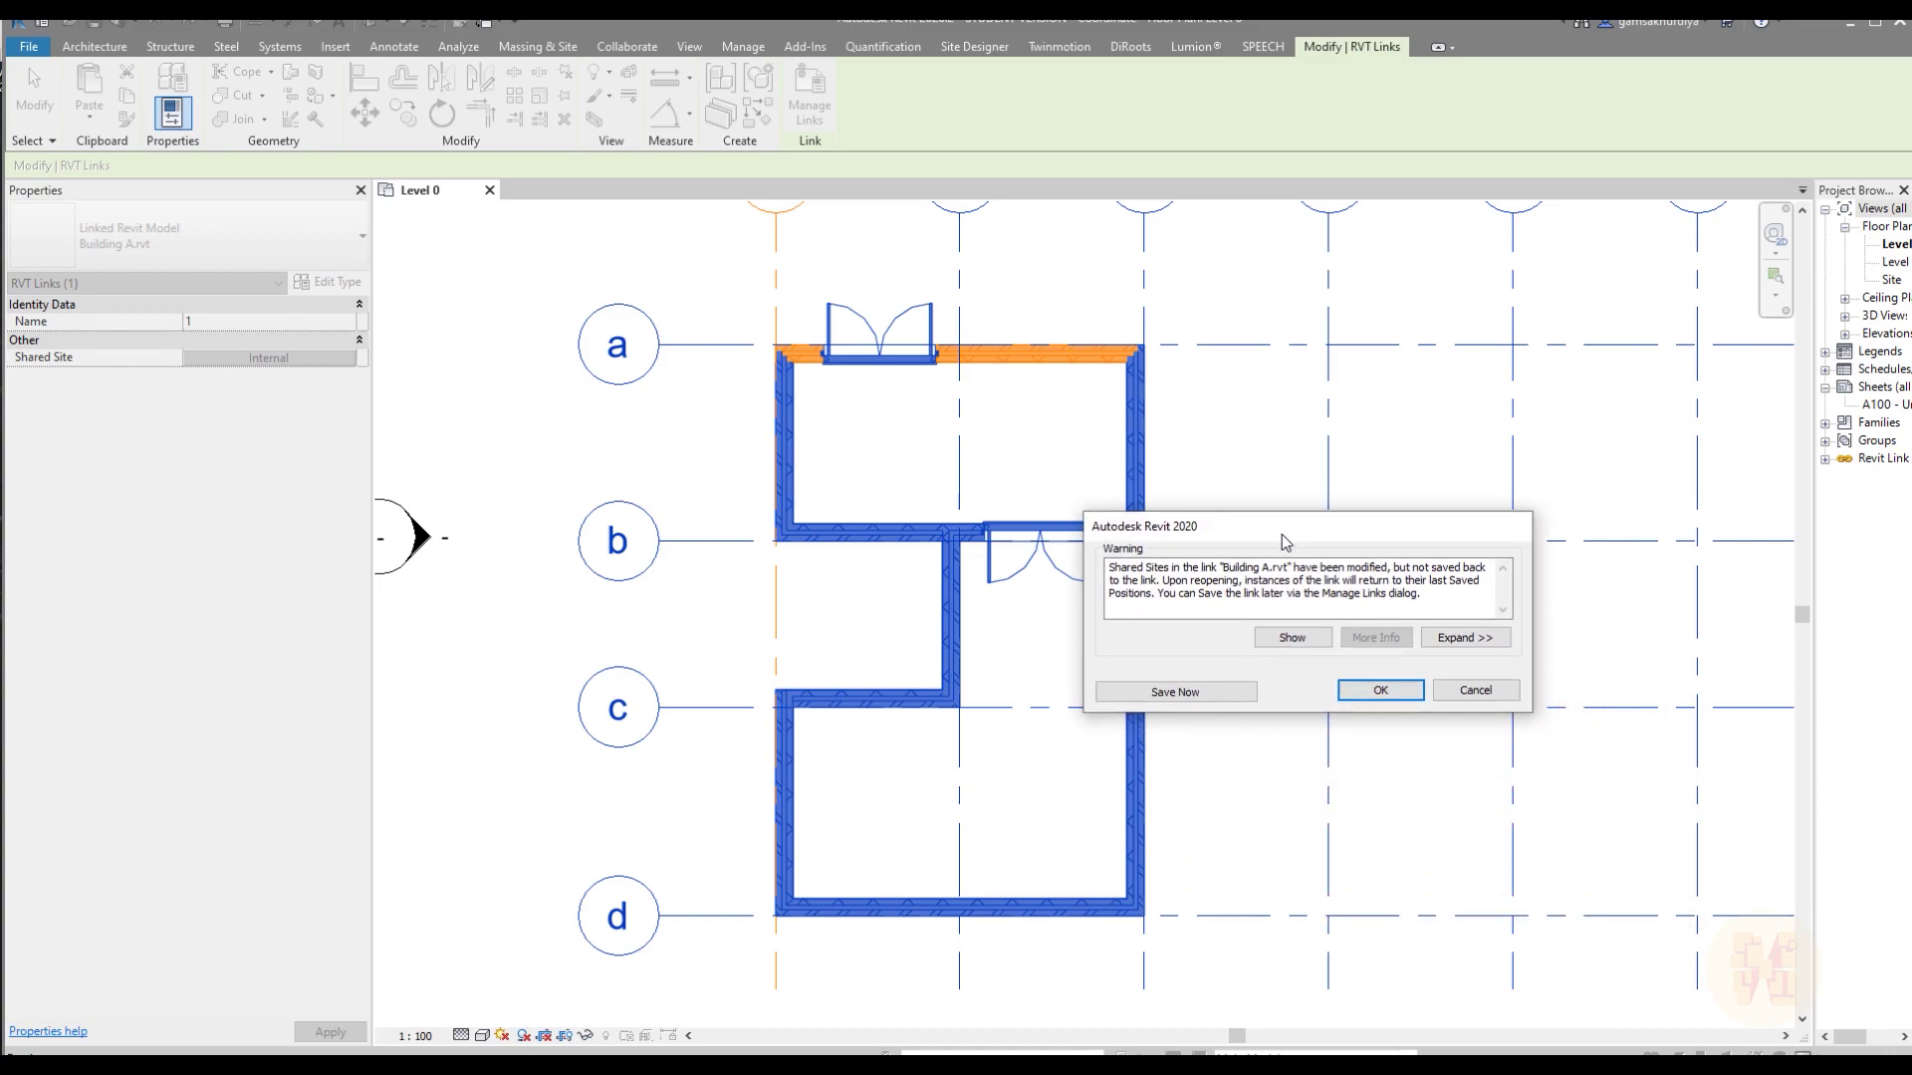
click(1230, 697)
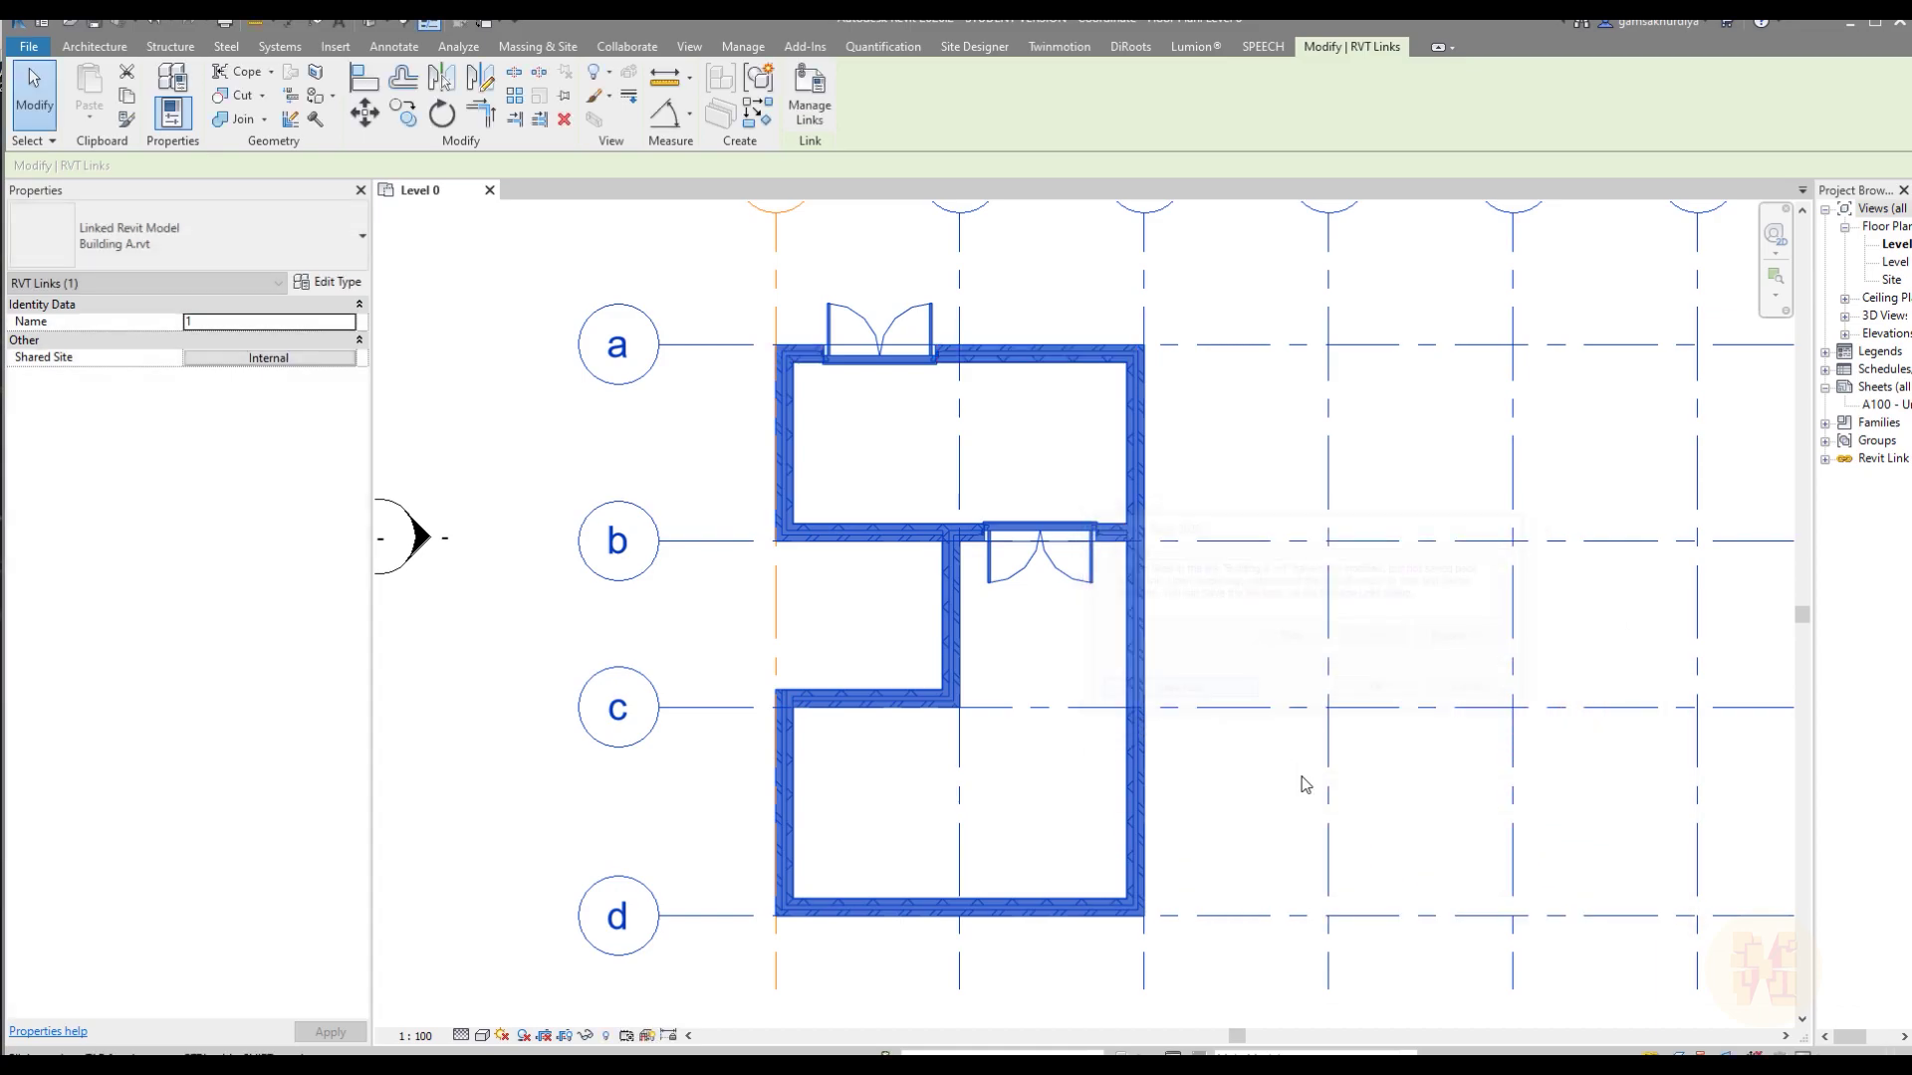
scroll(1265, 597, down, 2)
middle_drag(1269, 597, 1125, 593)
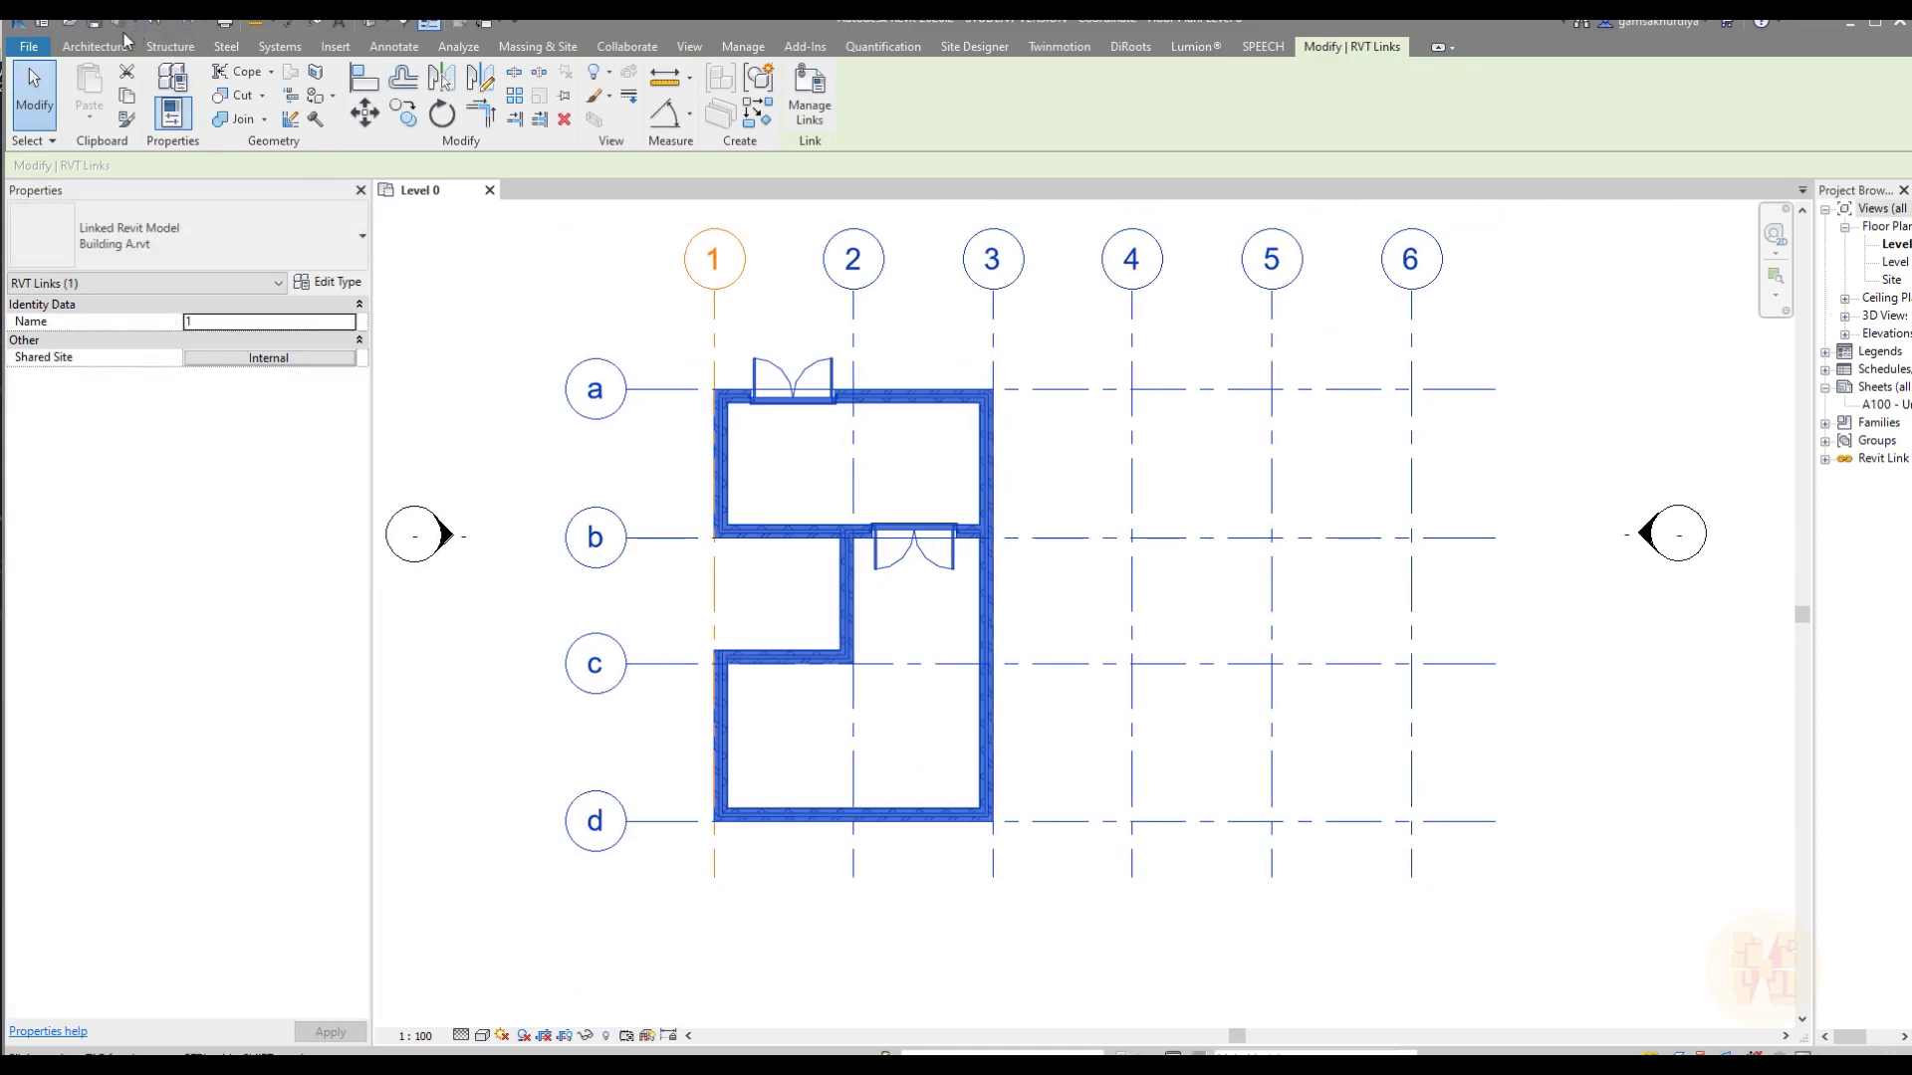
click(642, 467)
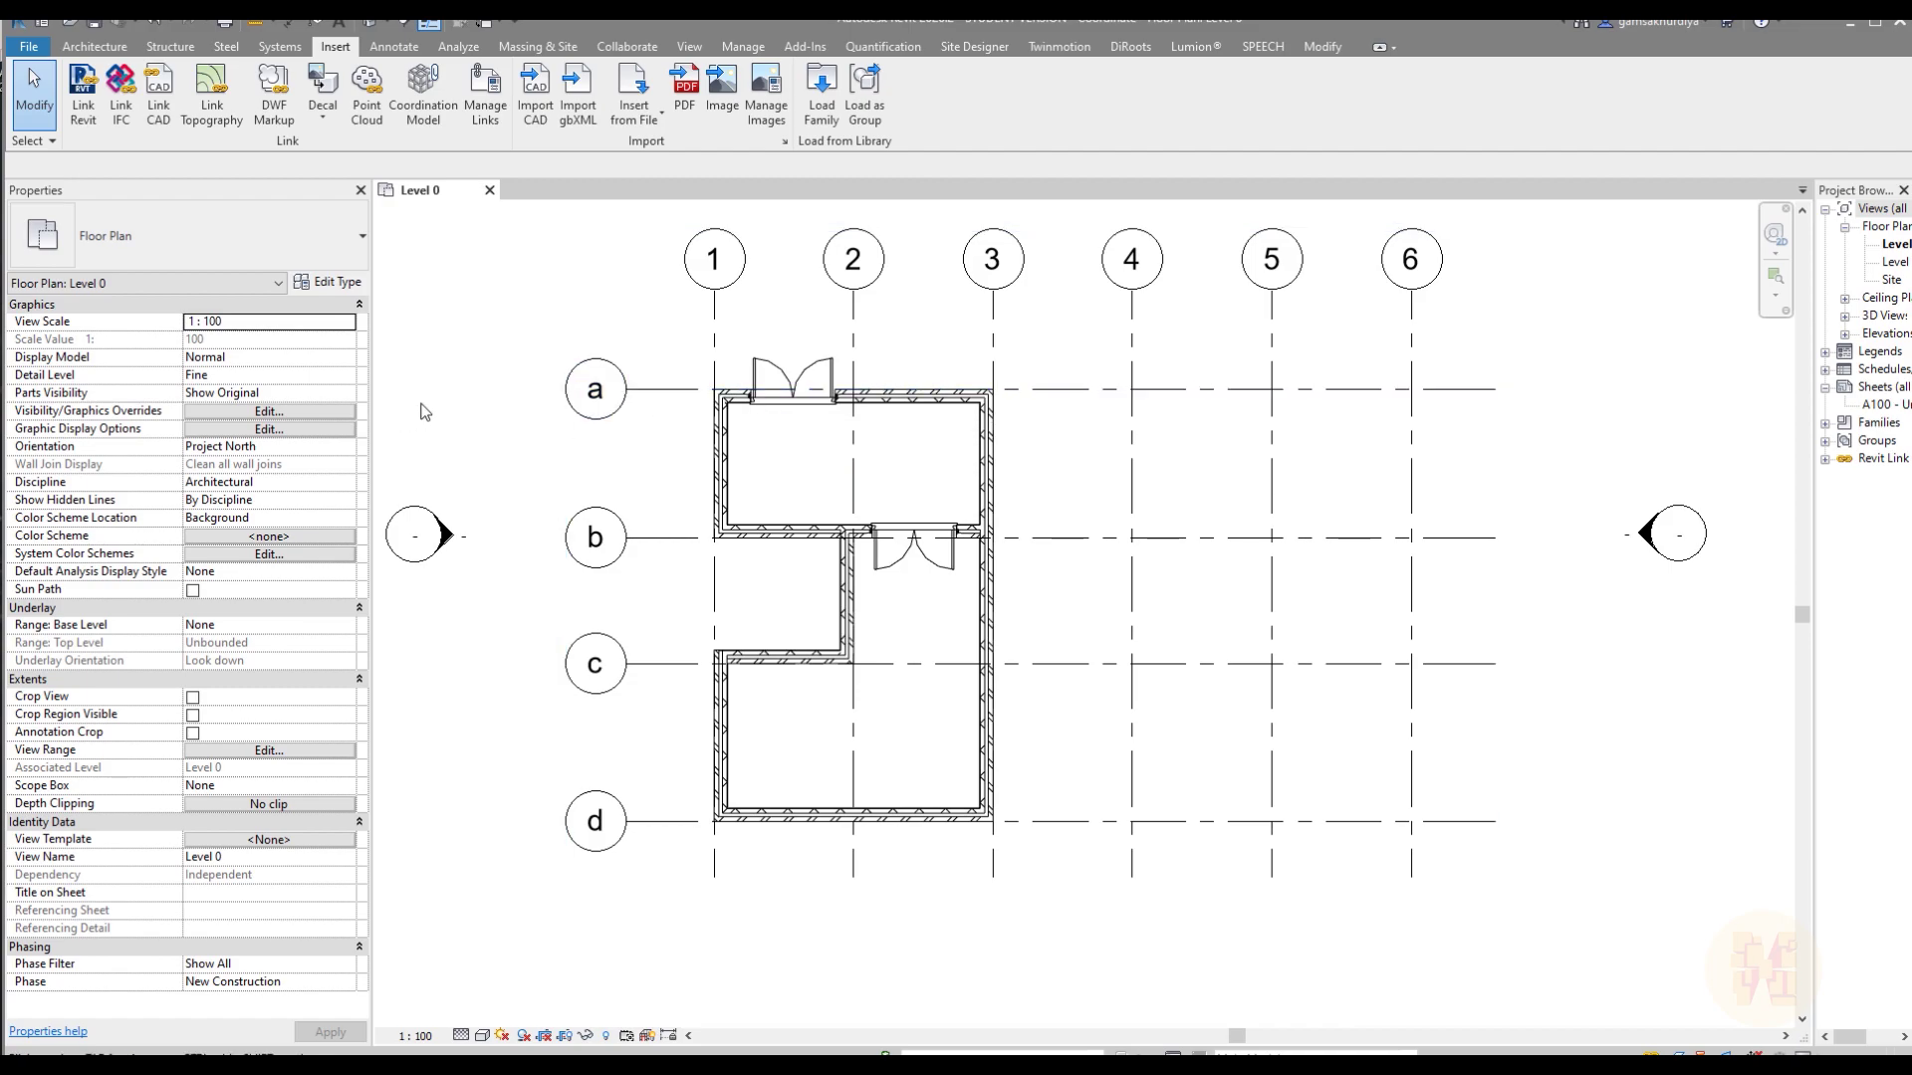
- Link Building B from the Revit Test folder into the Level 0 plan with Auto - By Shared Coordinates positioning
click(82, 95)
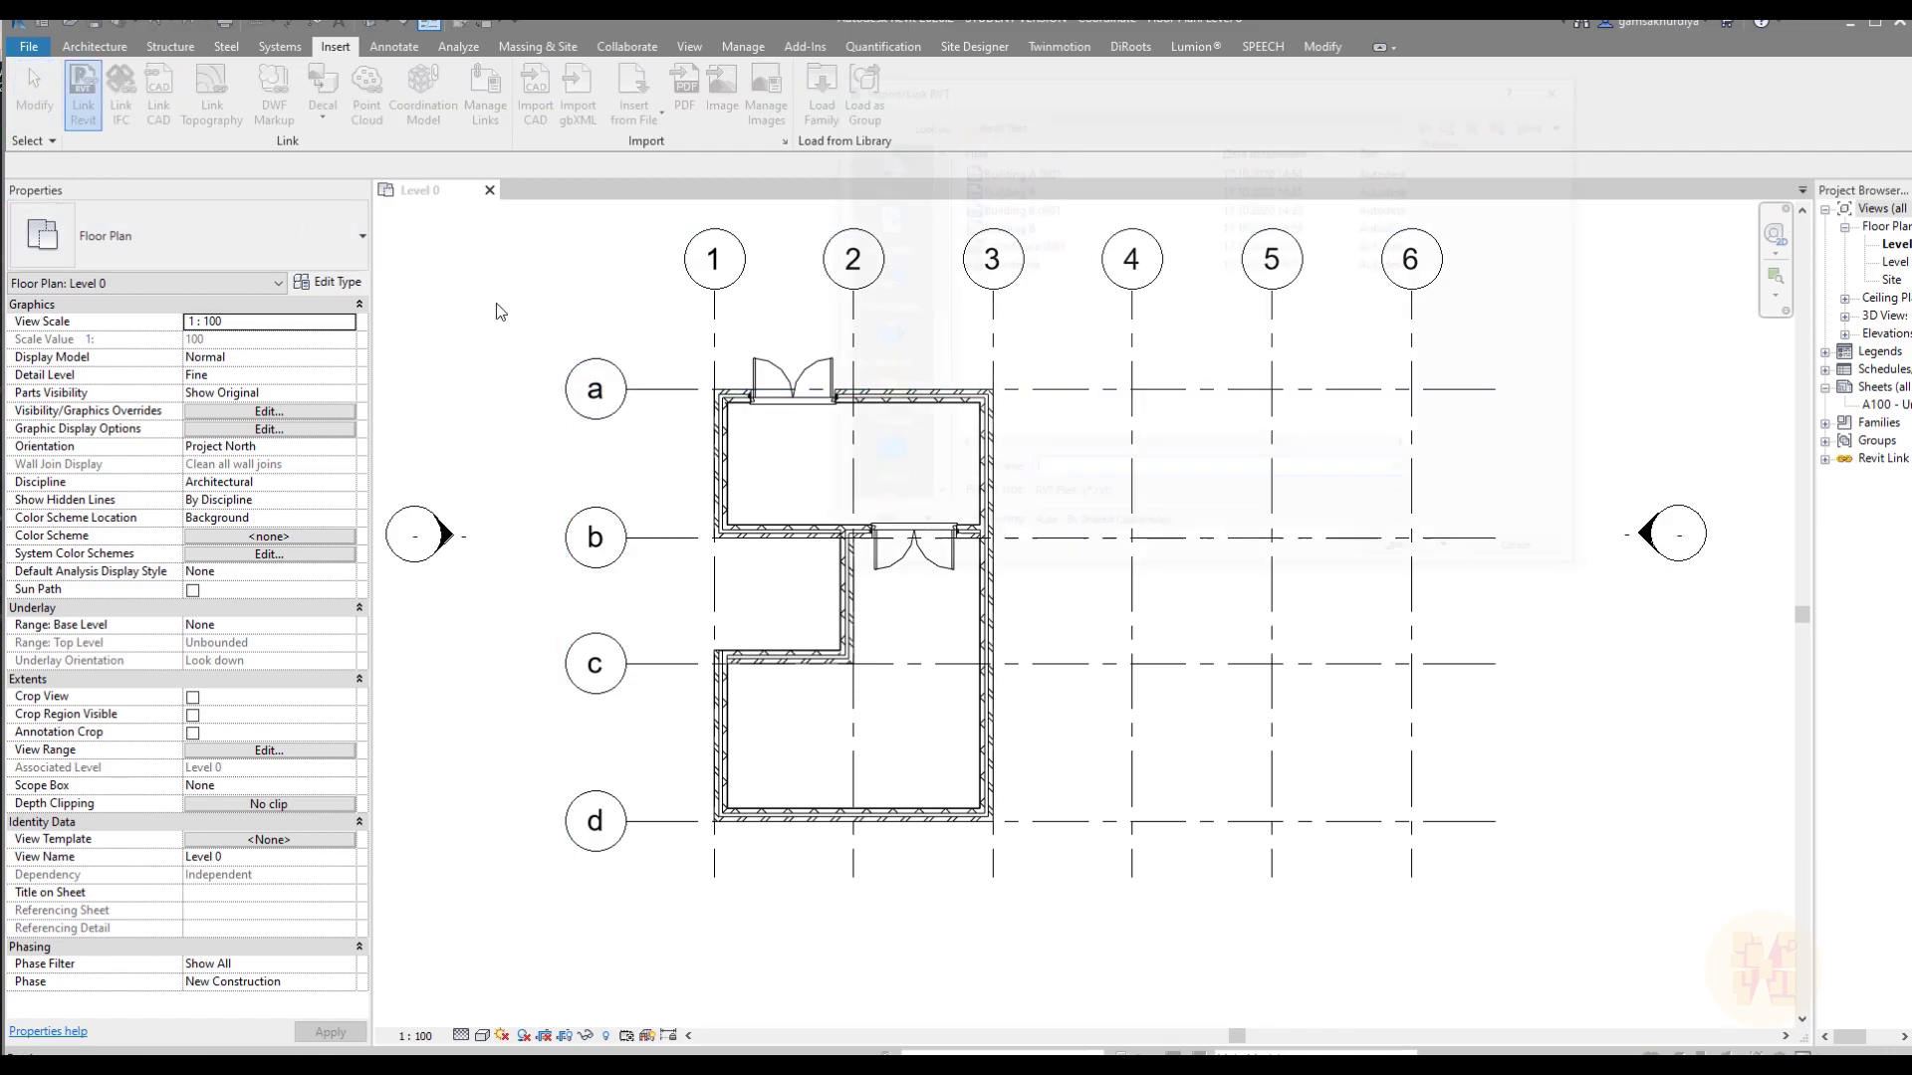
click(1028, 227)
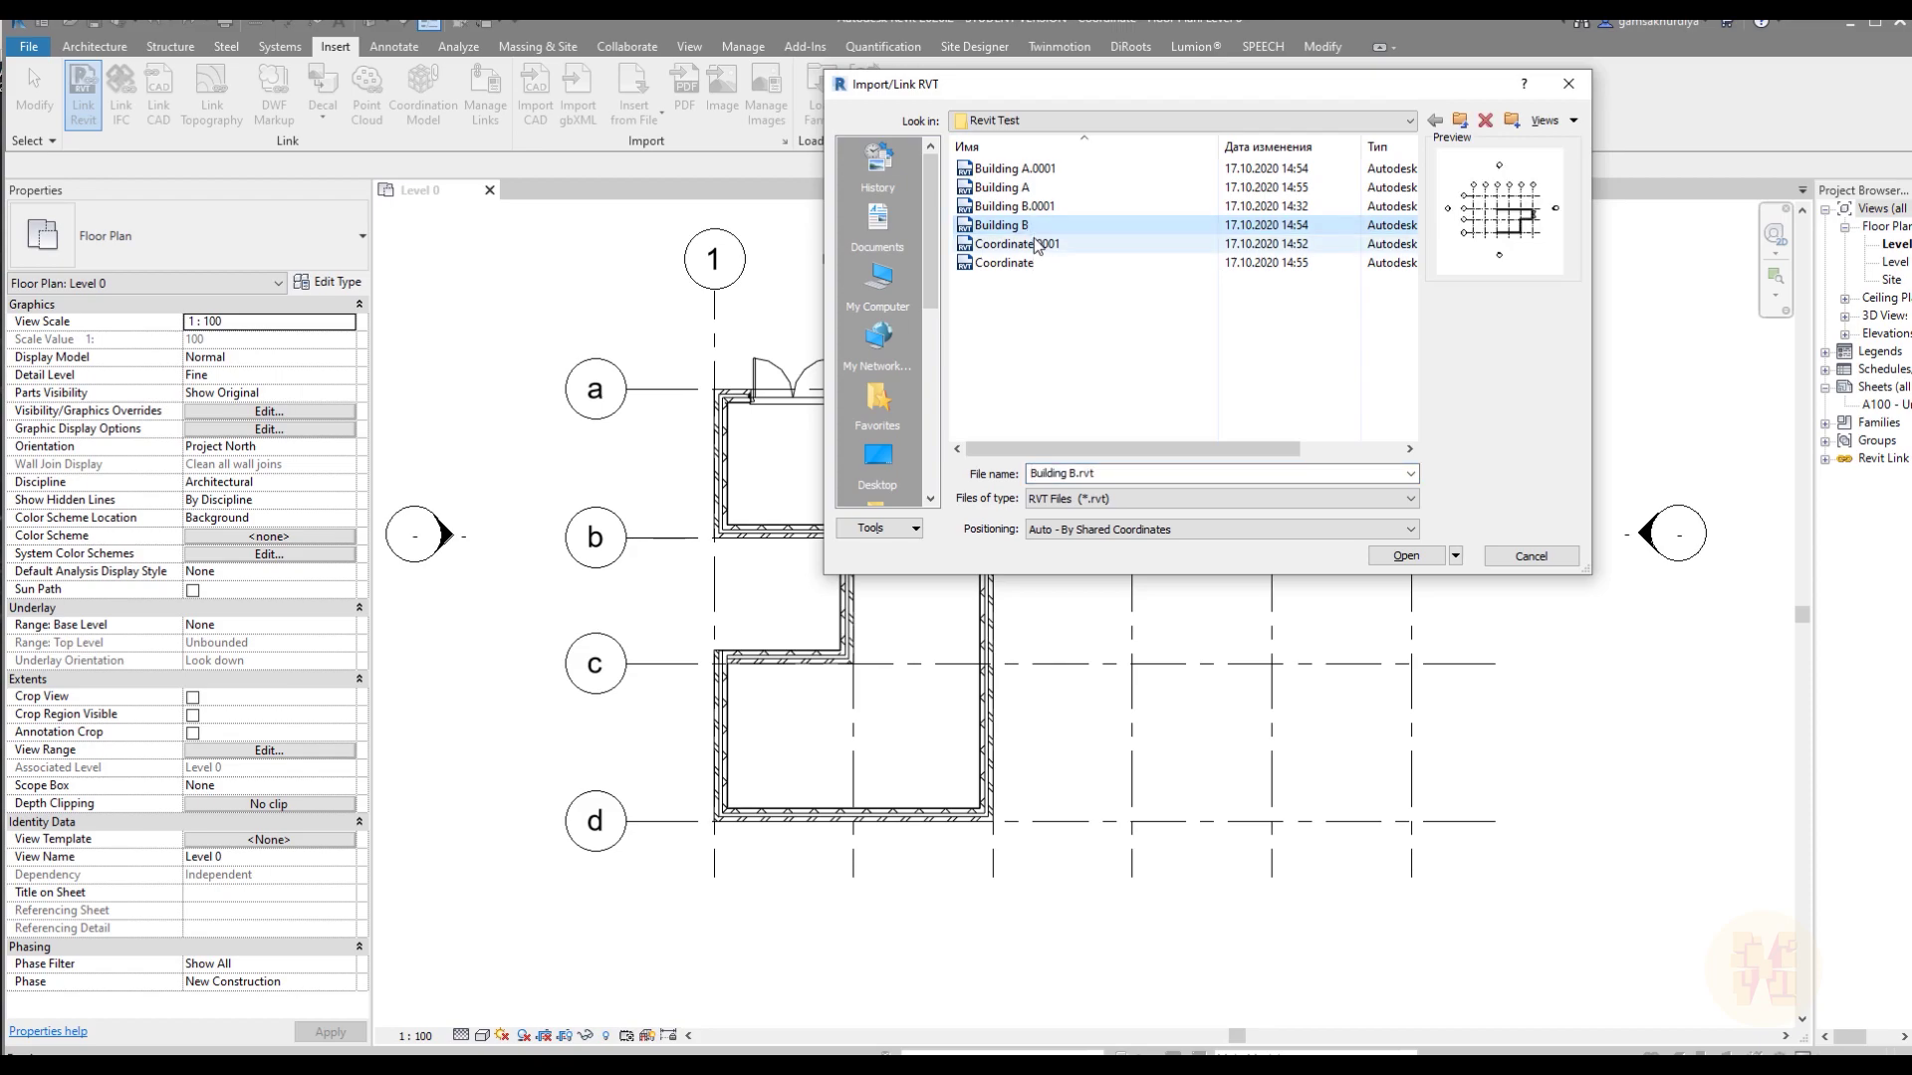
click(1406, 556)
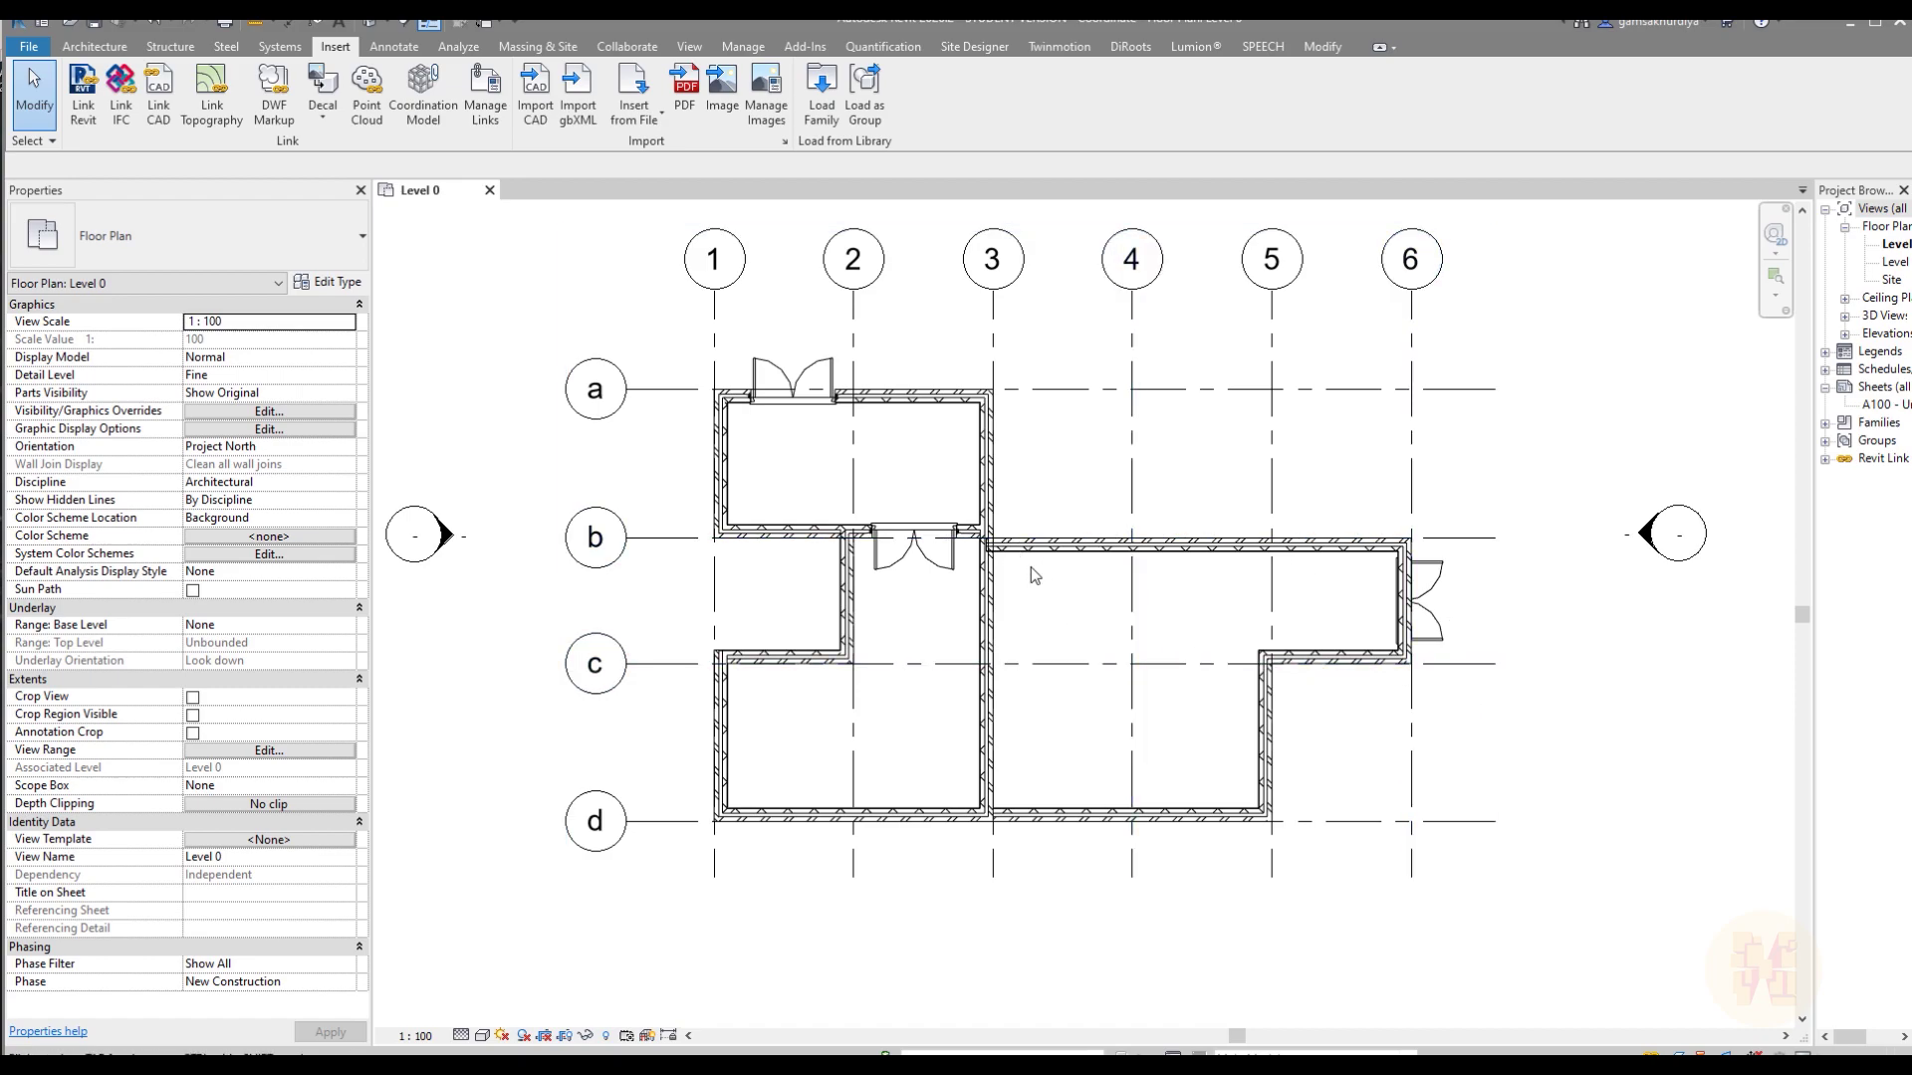
scroll(1507, 588, down, 2)
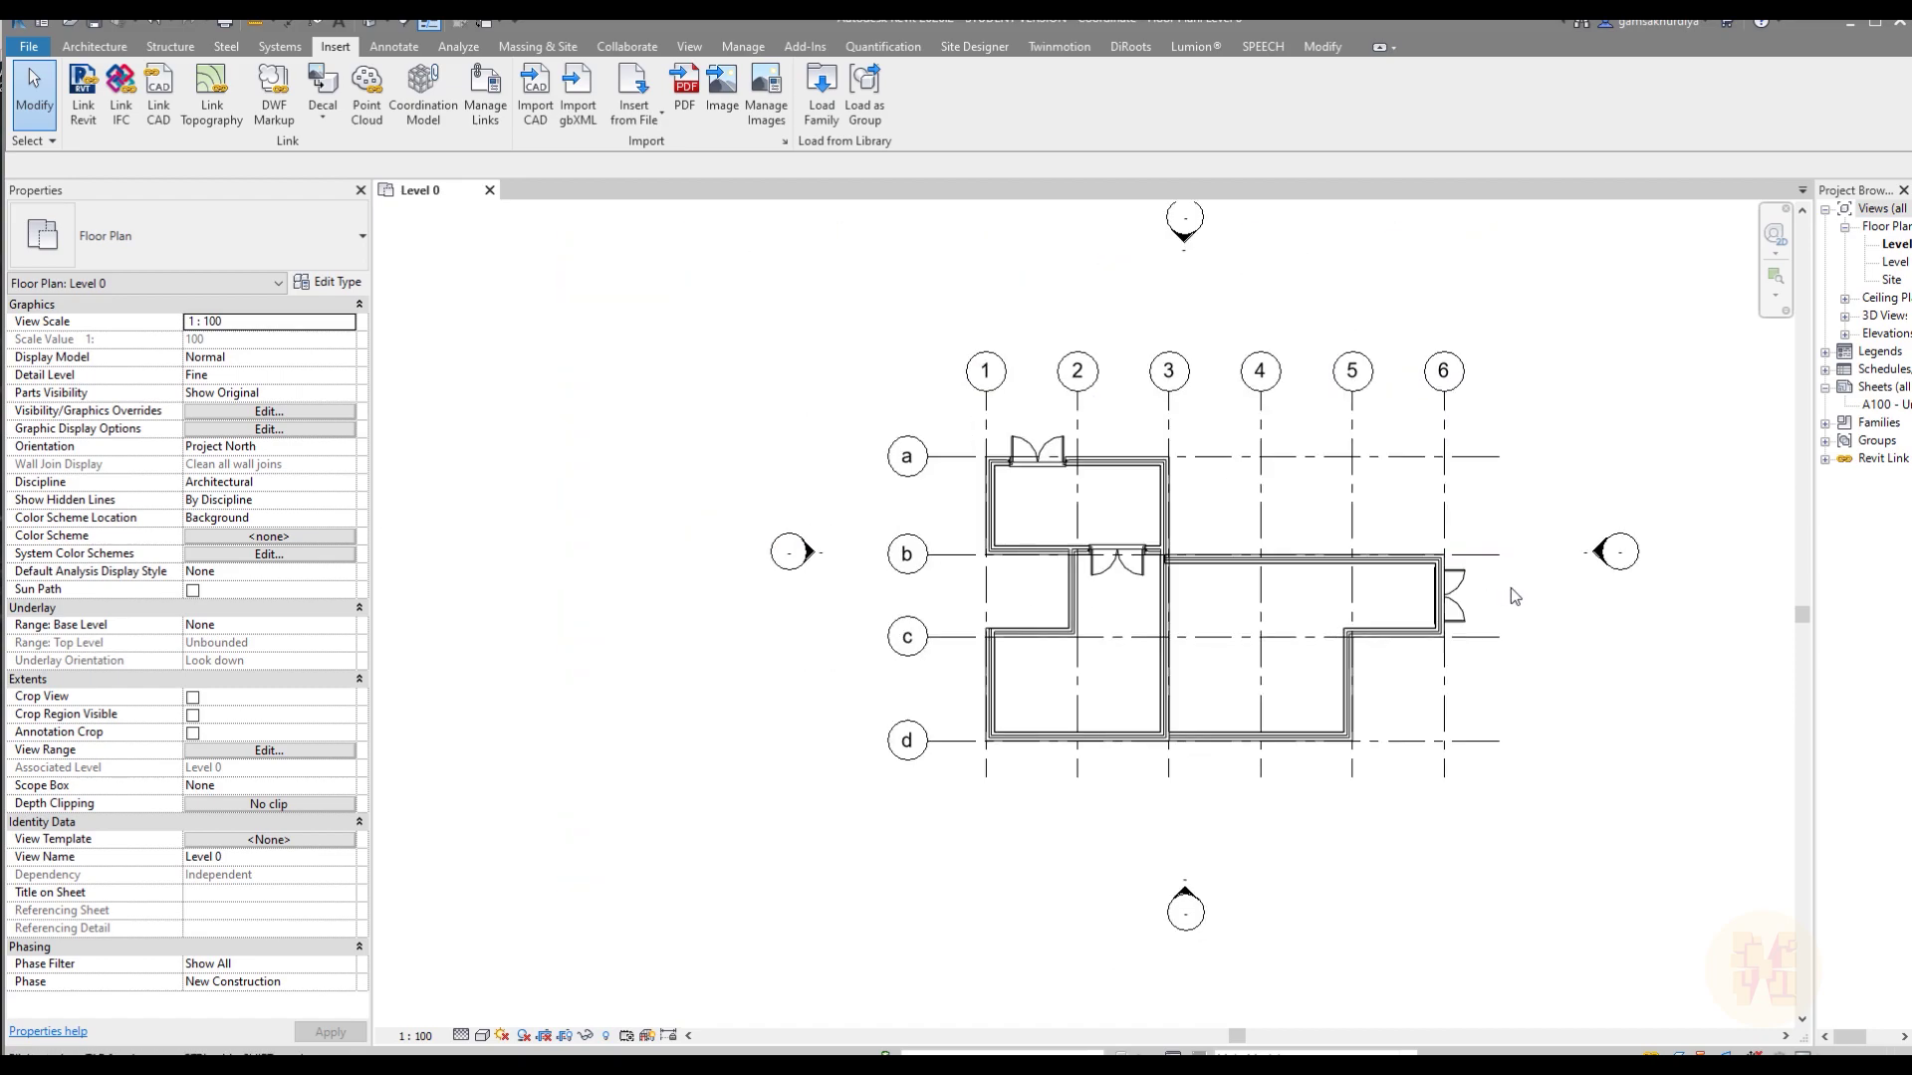
middle_drag(1510, 588, 1434, 603)
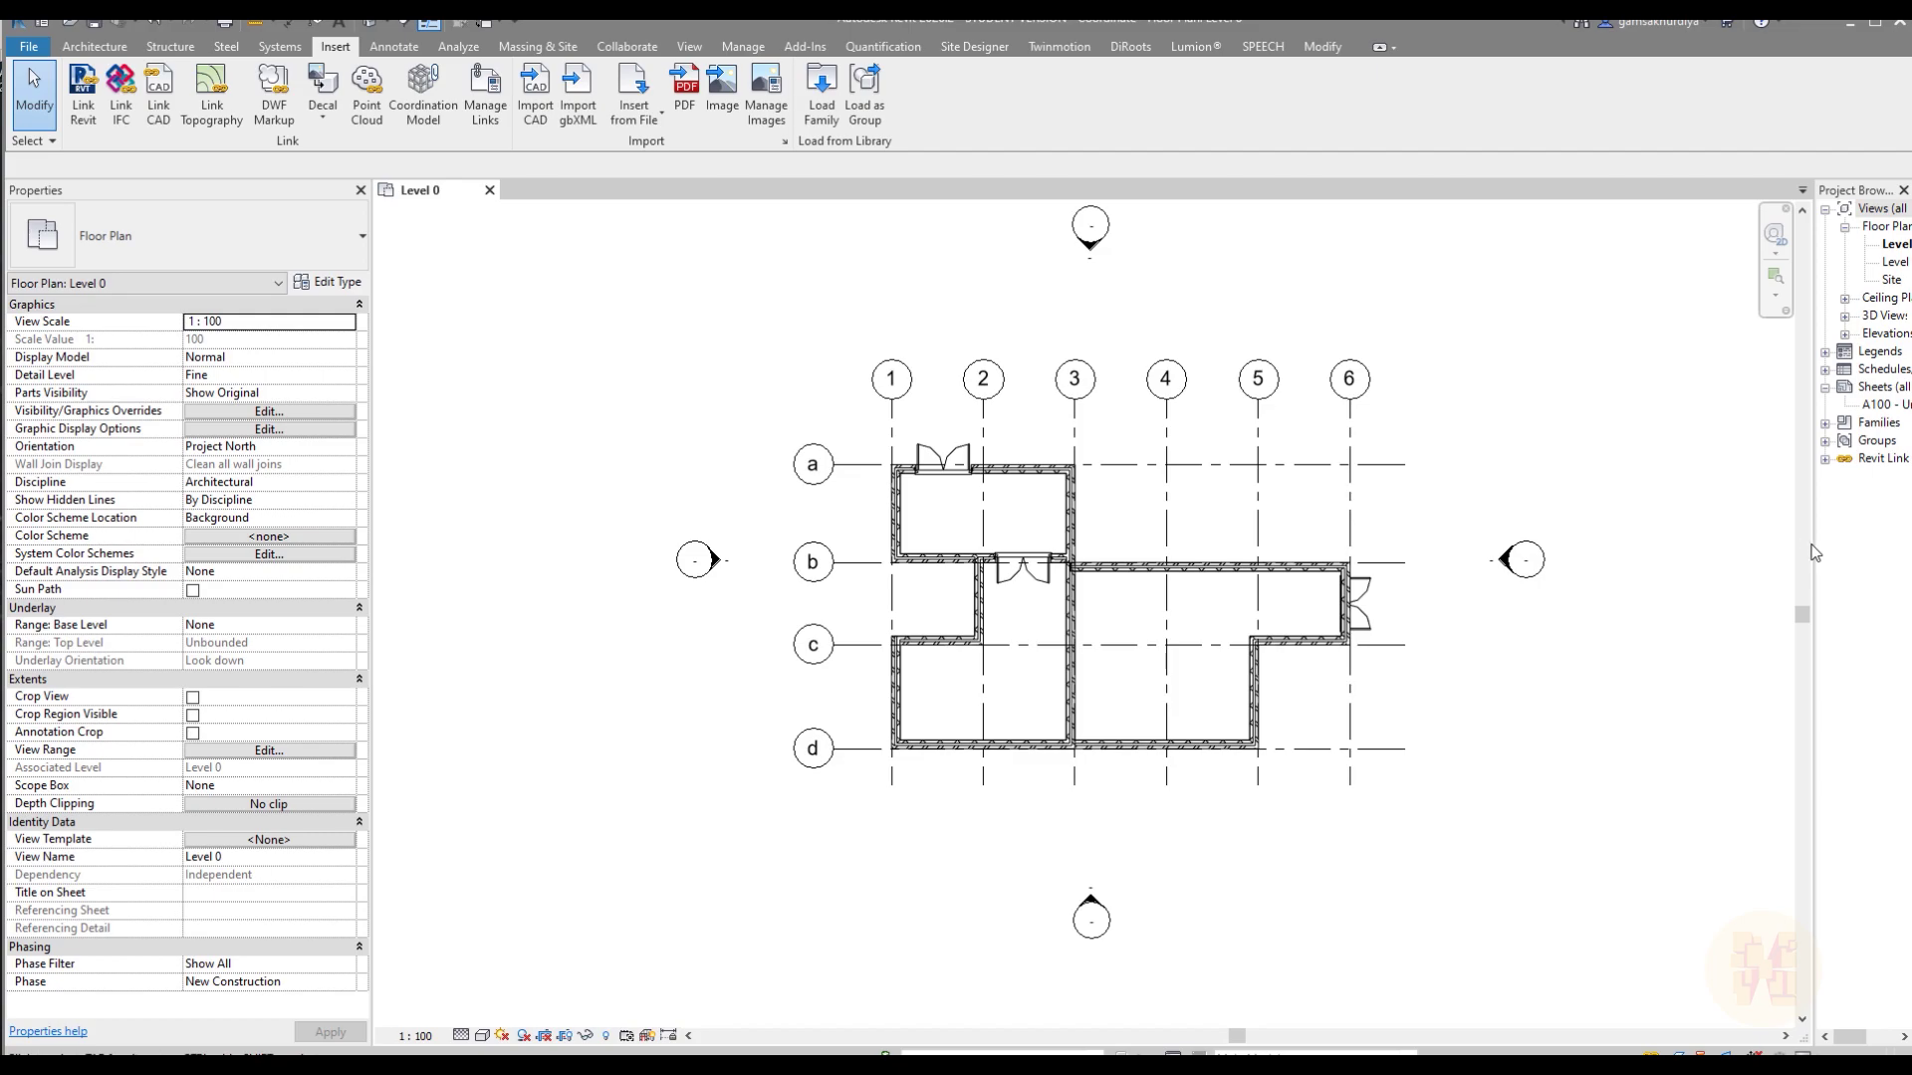
- Widen the Project Browser, expand the elevations and open the East elevation of the Coordinate file
drag(1815, 553, 1726, 418)
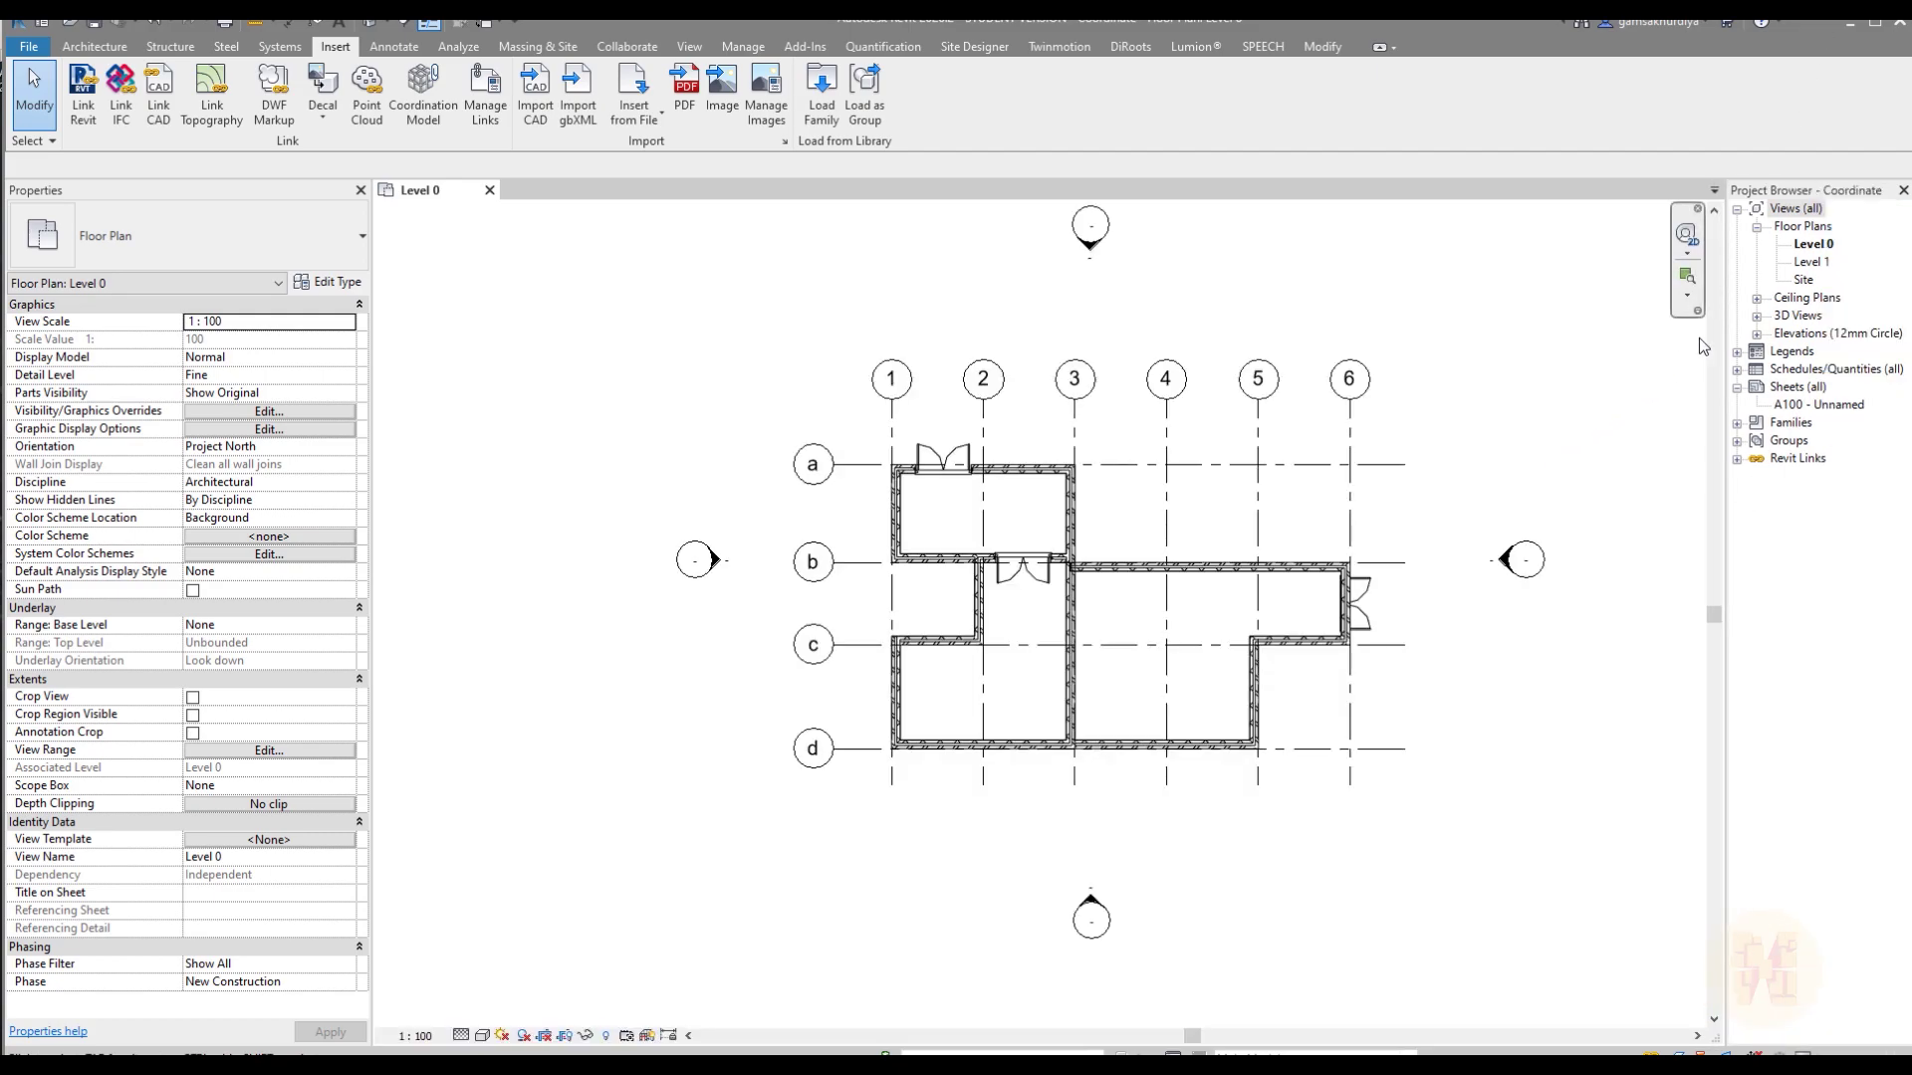
click(1757, 334)
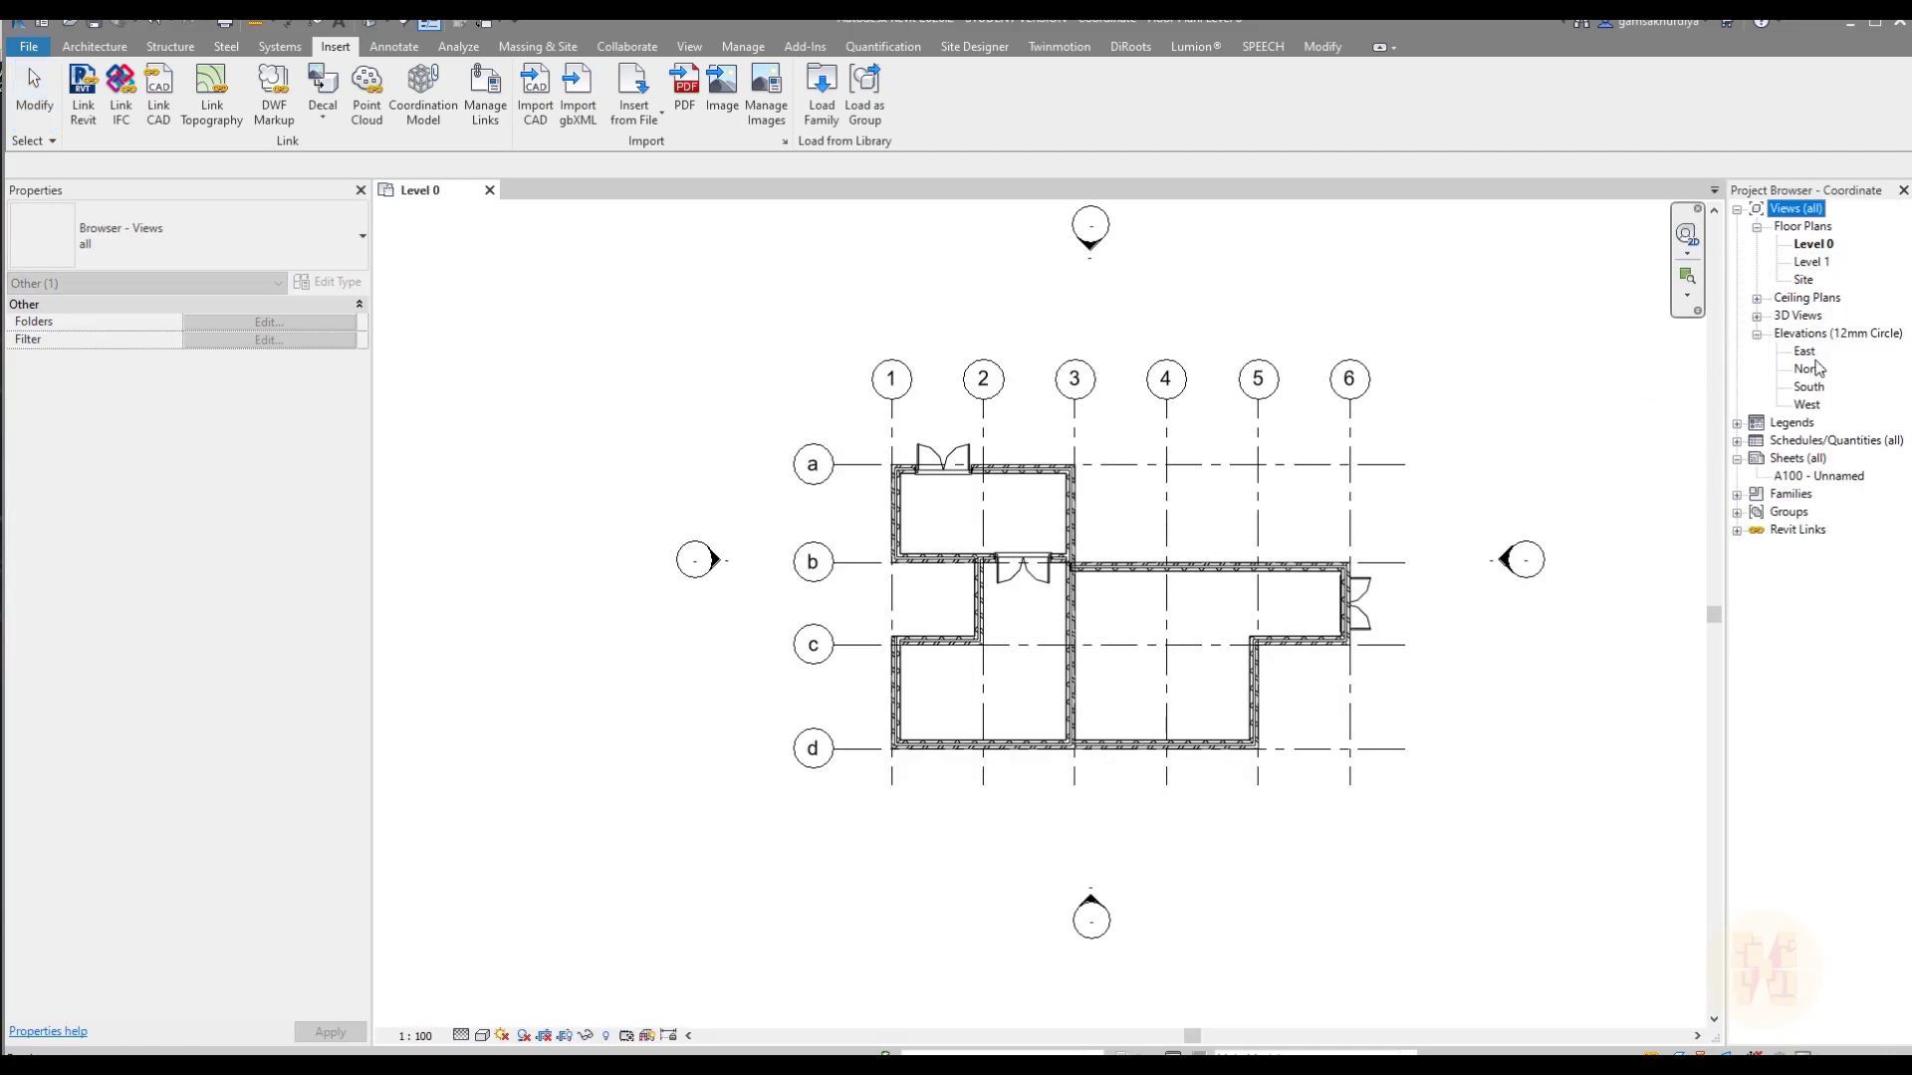
click(1804, 351)
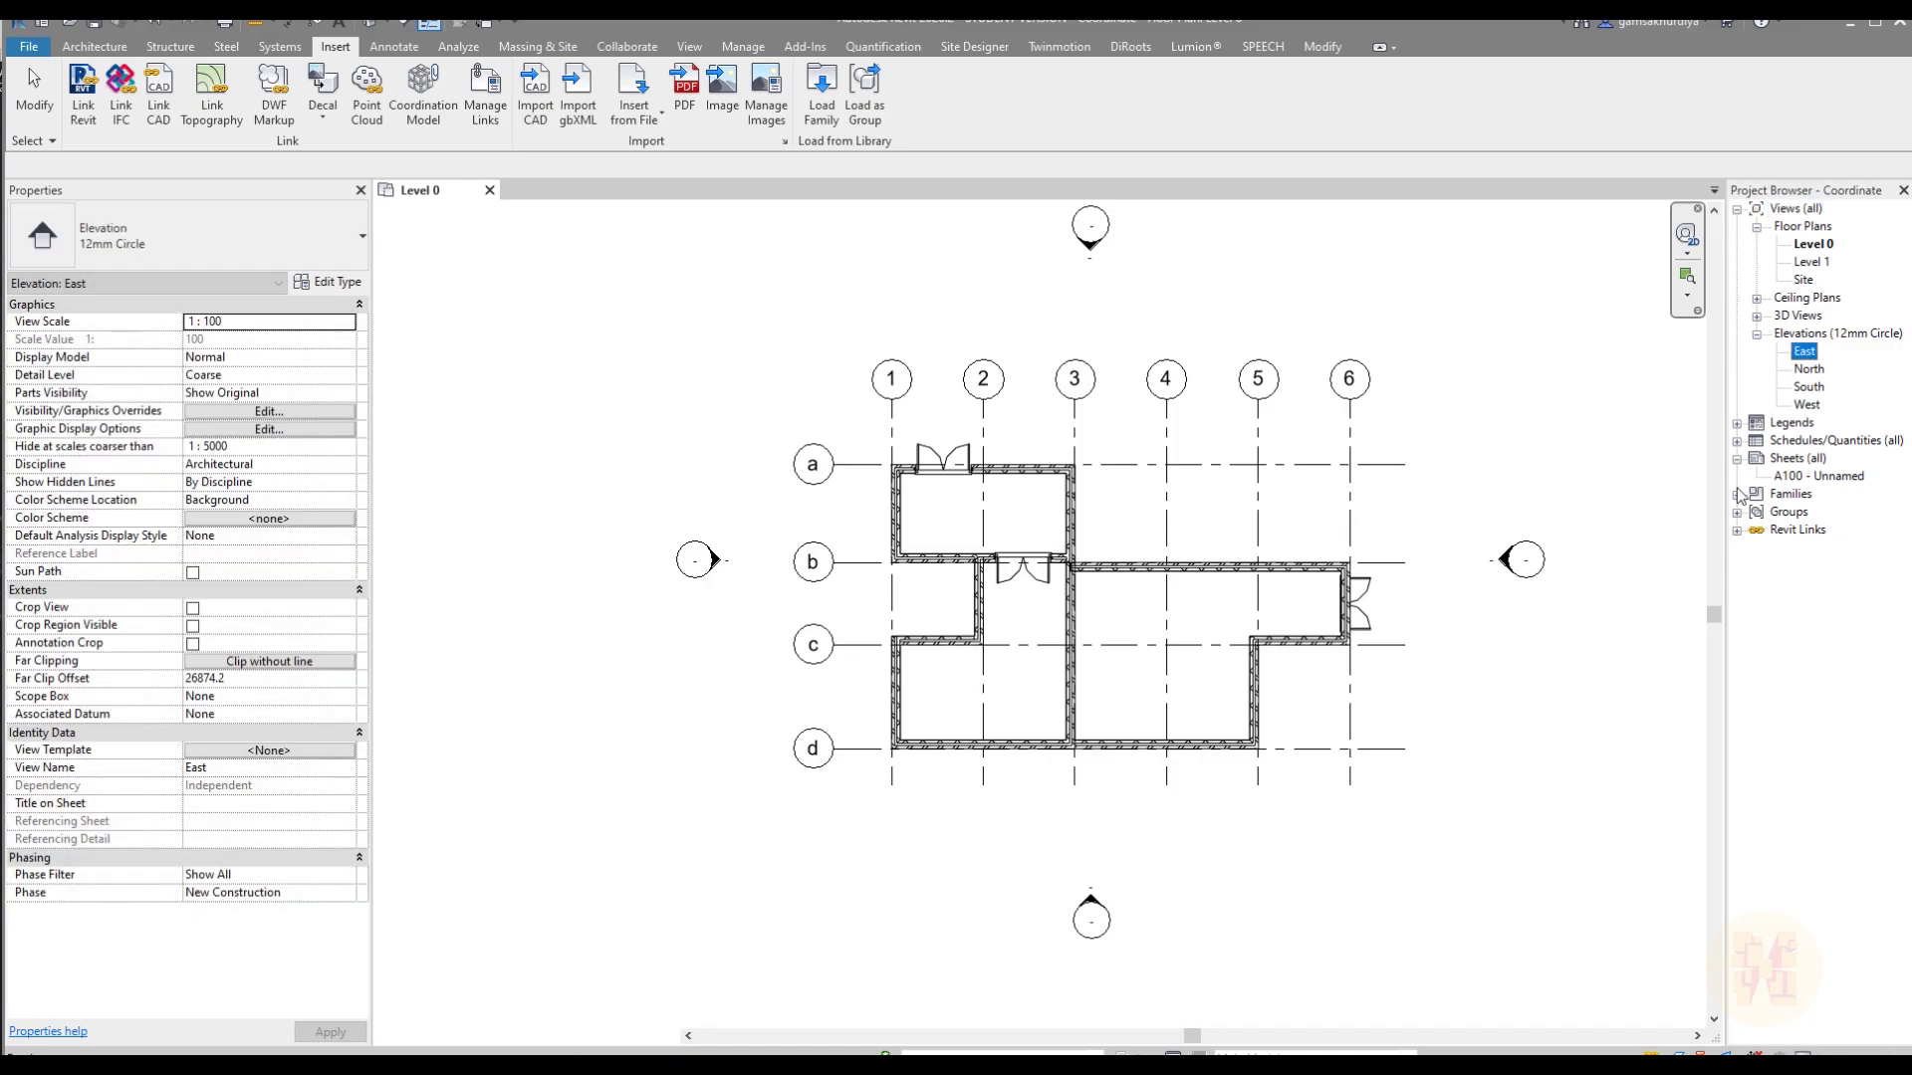
double_click(1556, 550)
middle_drag(1437, 780, 1378, 679)
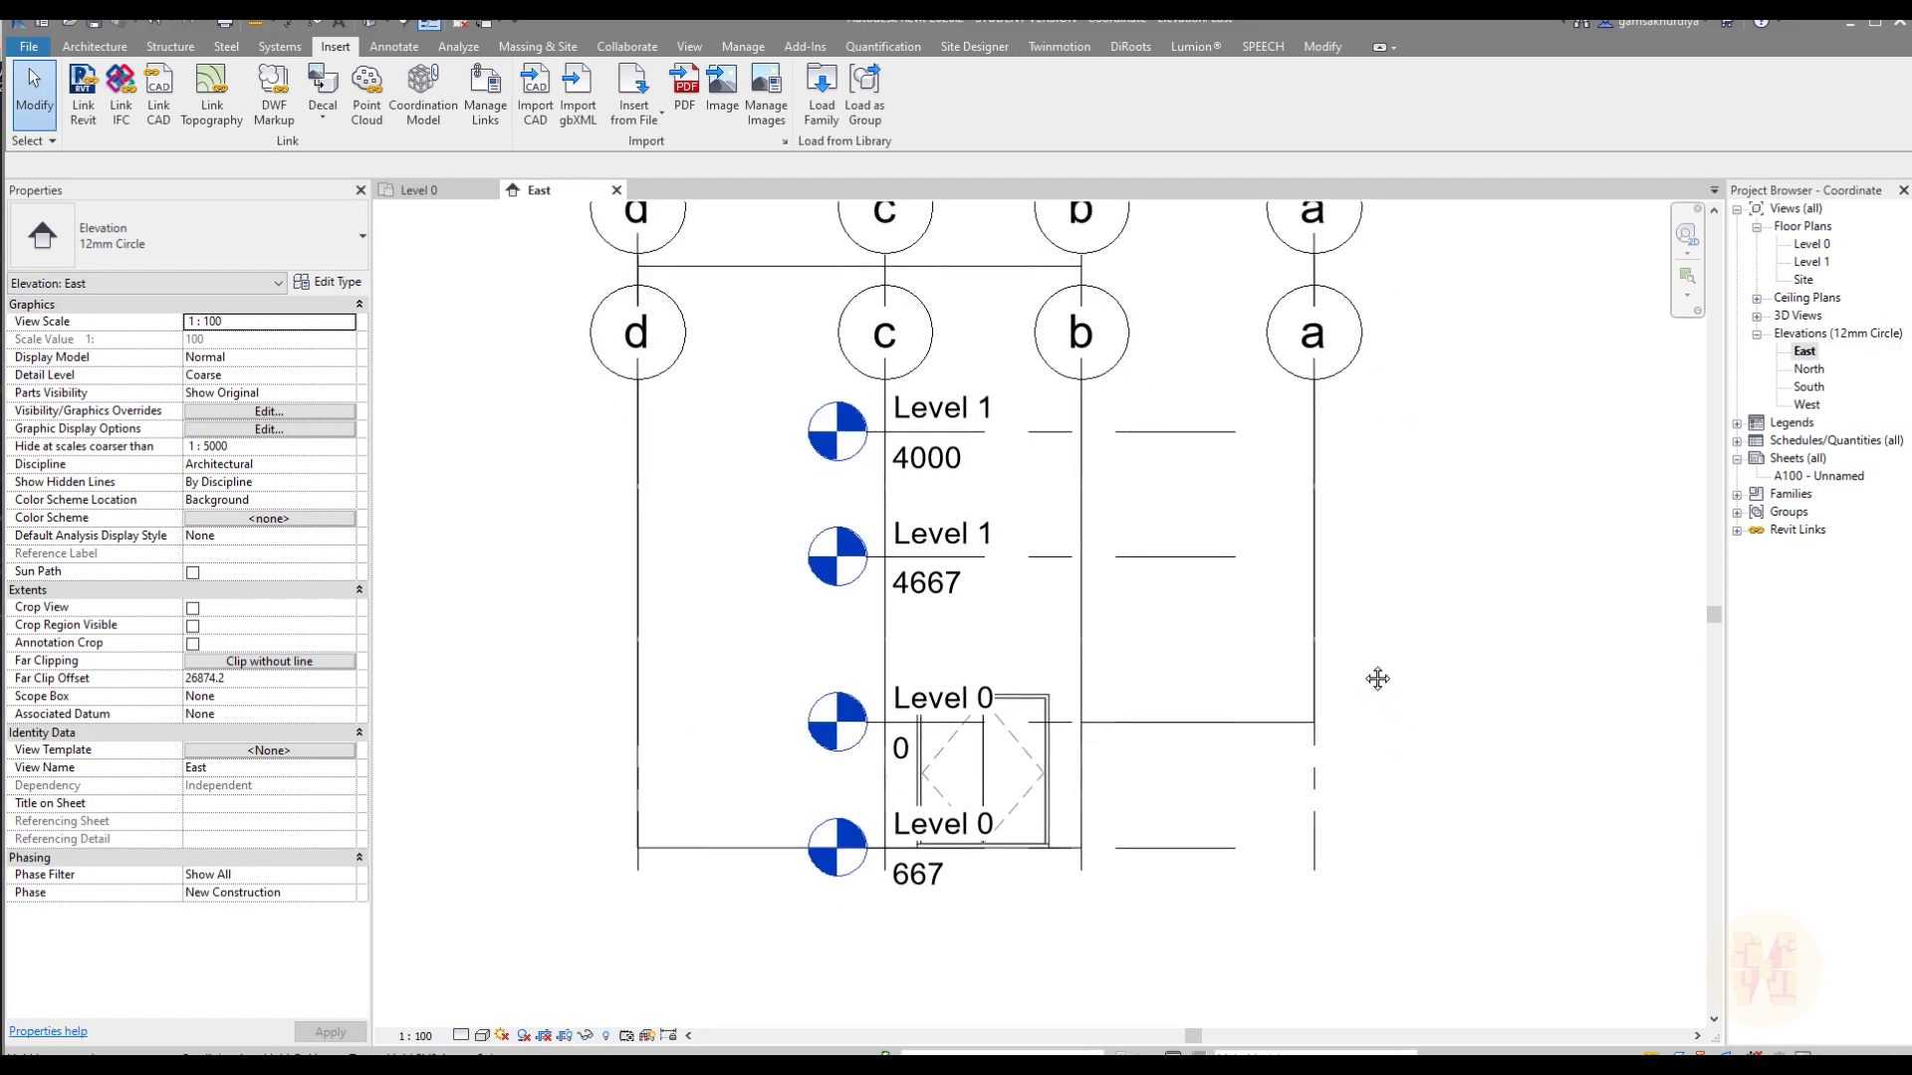
- Select the linked Building A and Building B models in the East elevation to compare their base heights and levels
click(1286, 668)
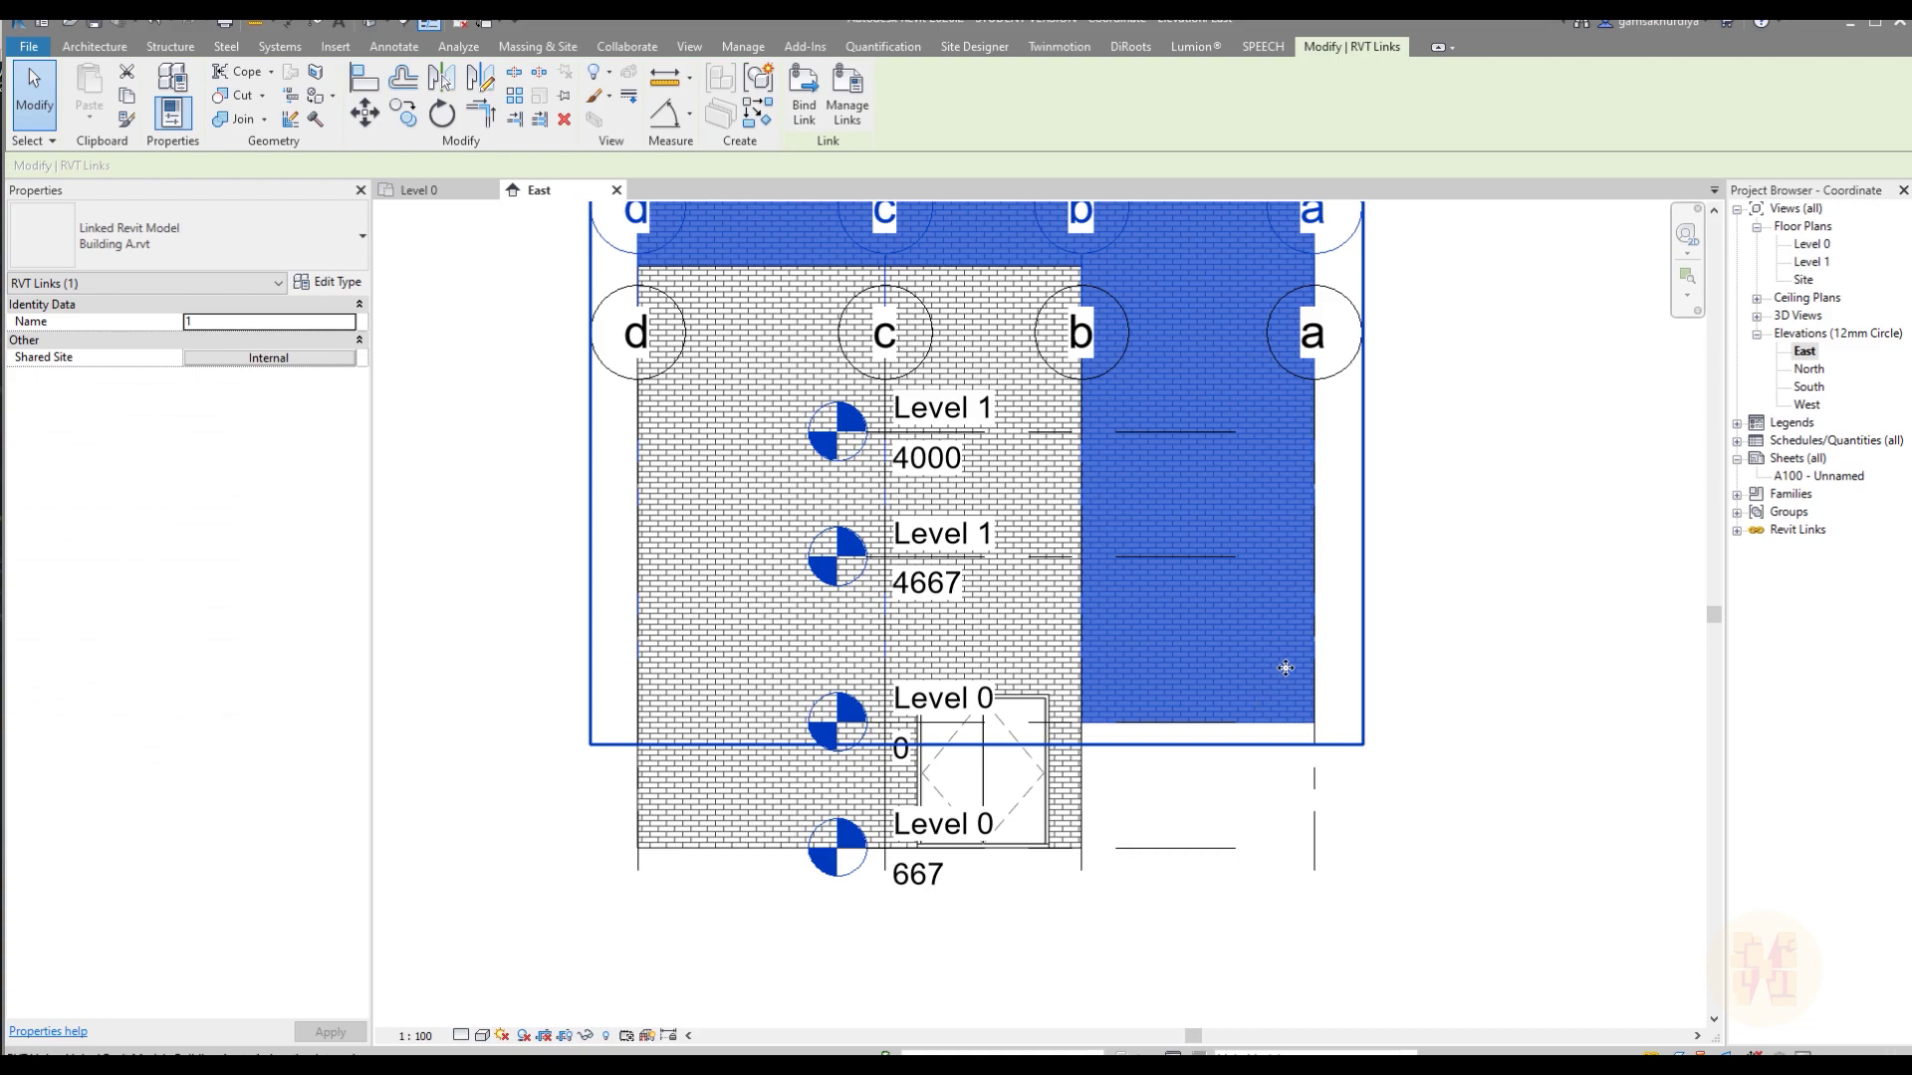
click(1087, 536)
click(784, 613)
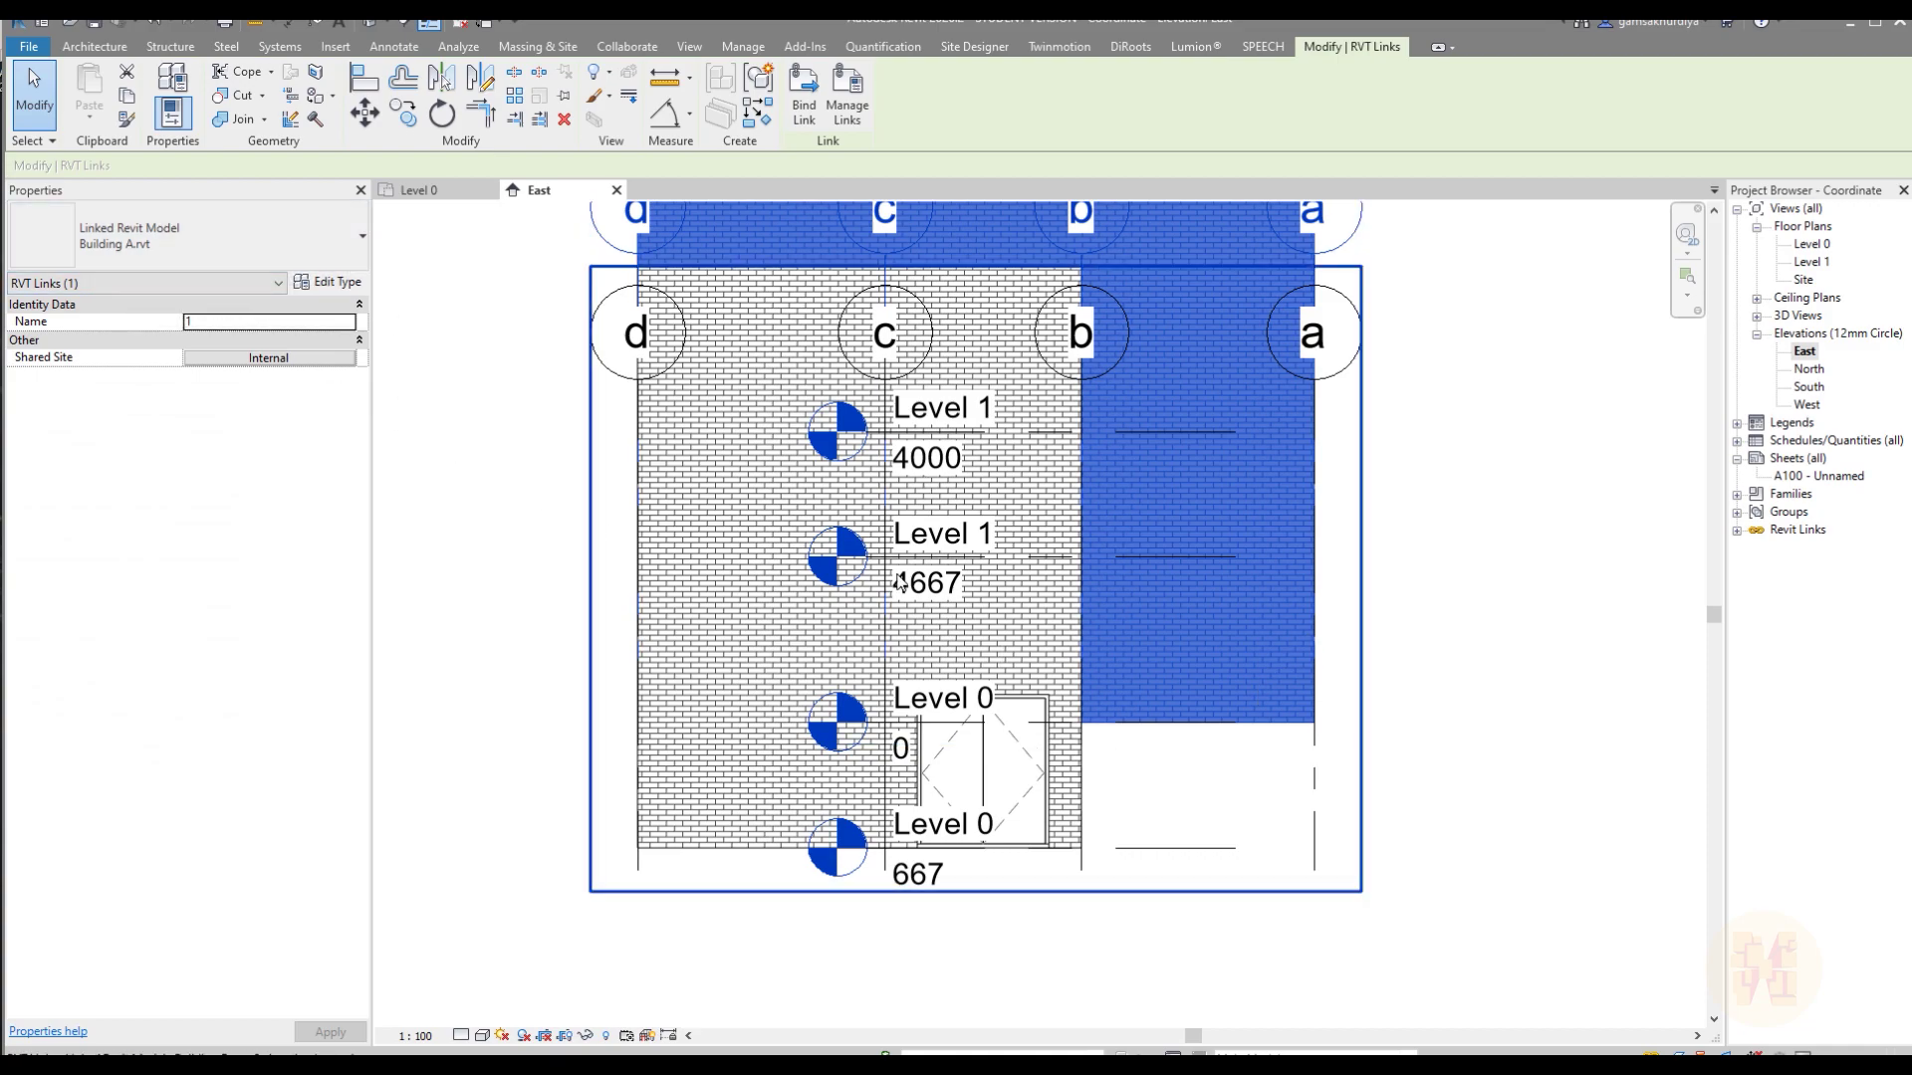
click(1283, 542)
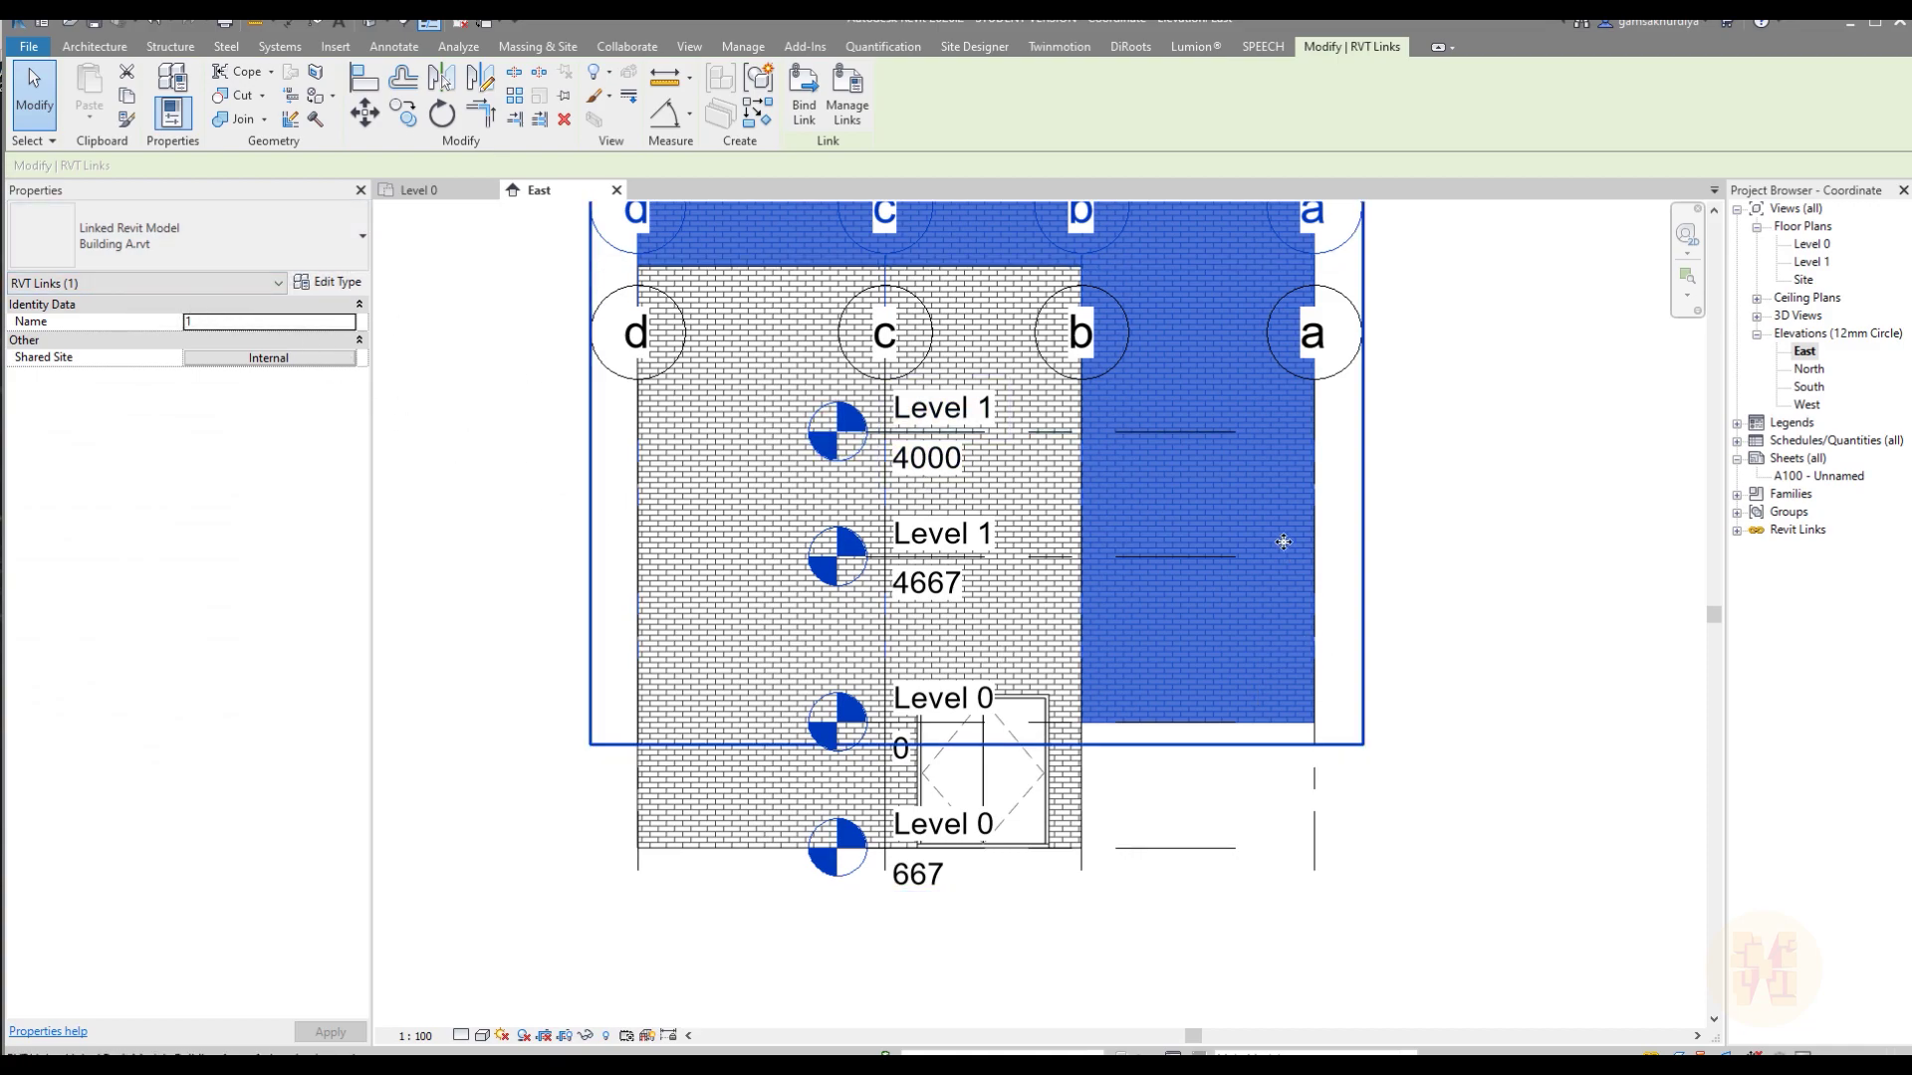
click(727, 771)
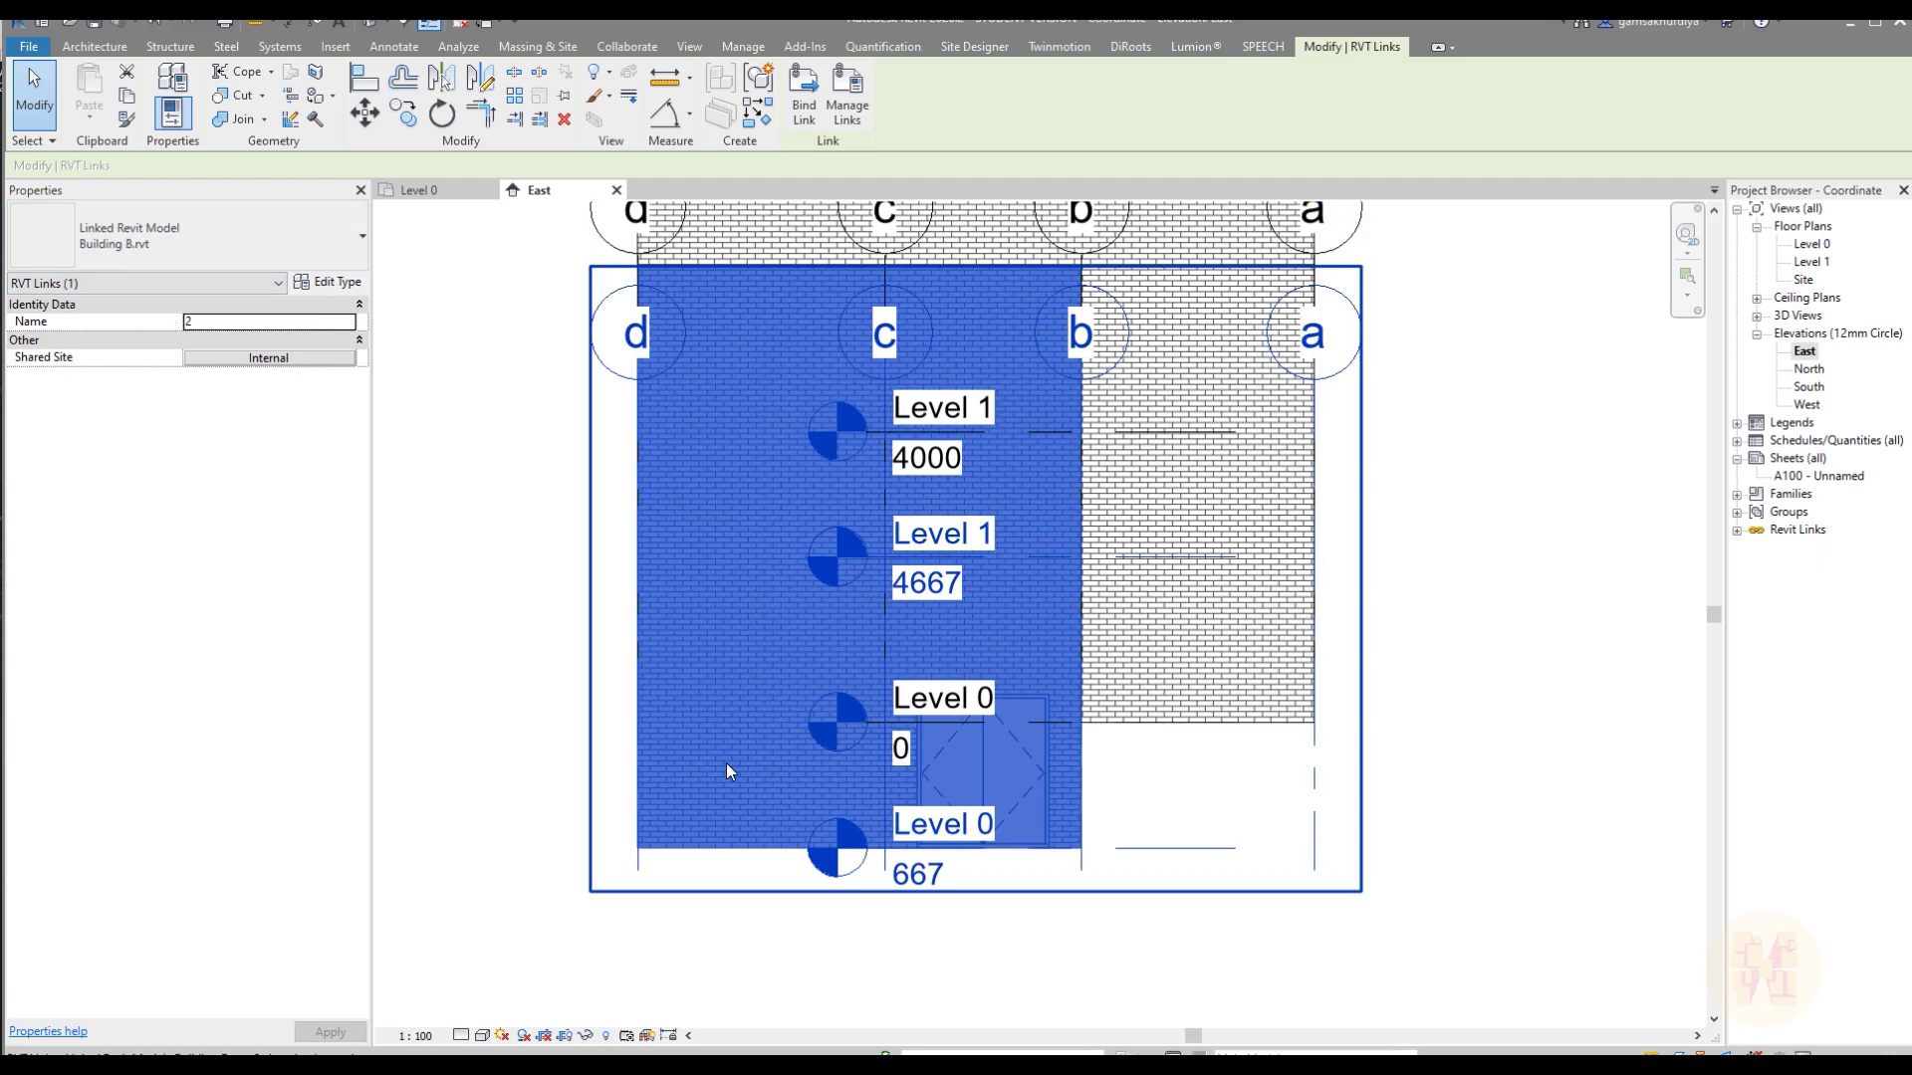
key(Escape)
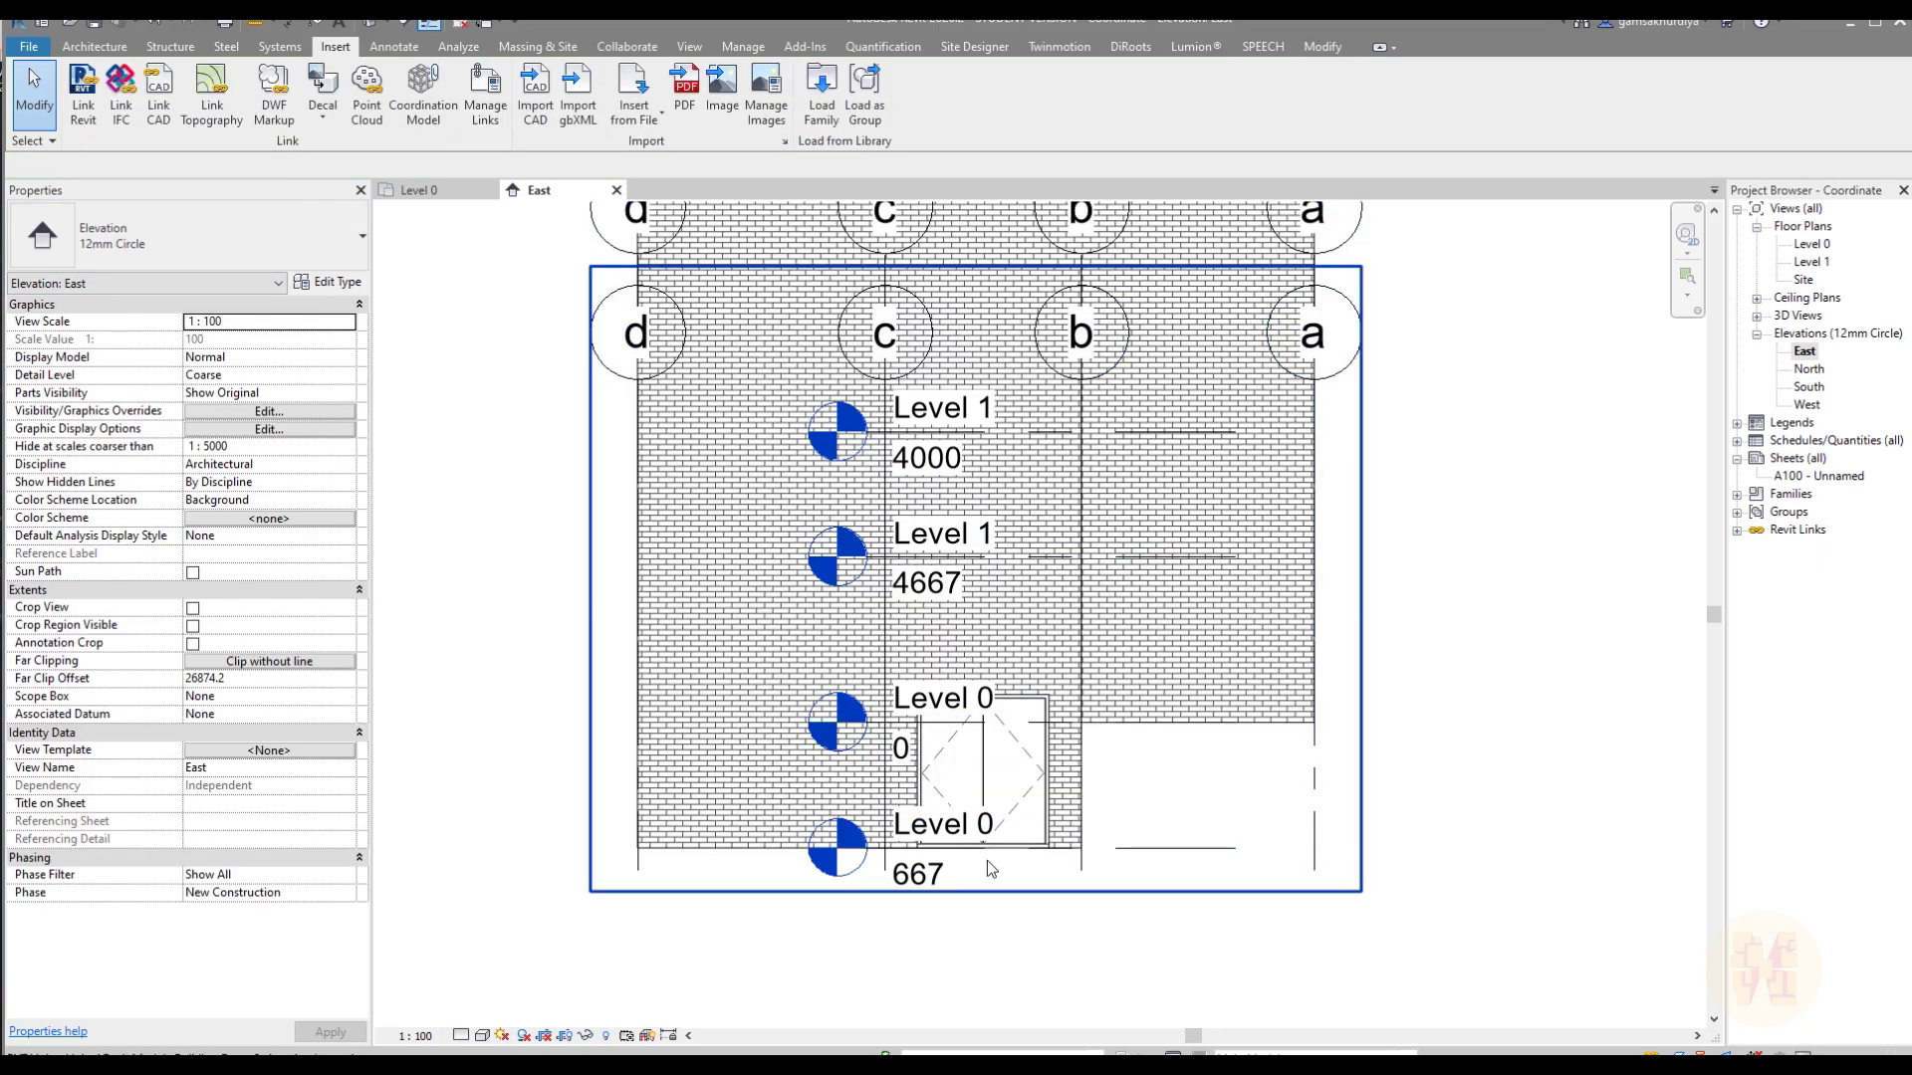
scroll(988, 866, up, 2)
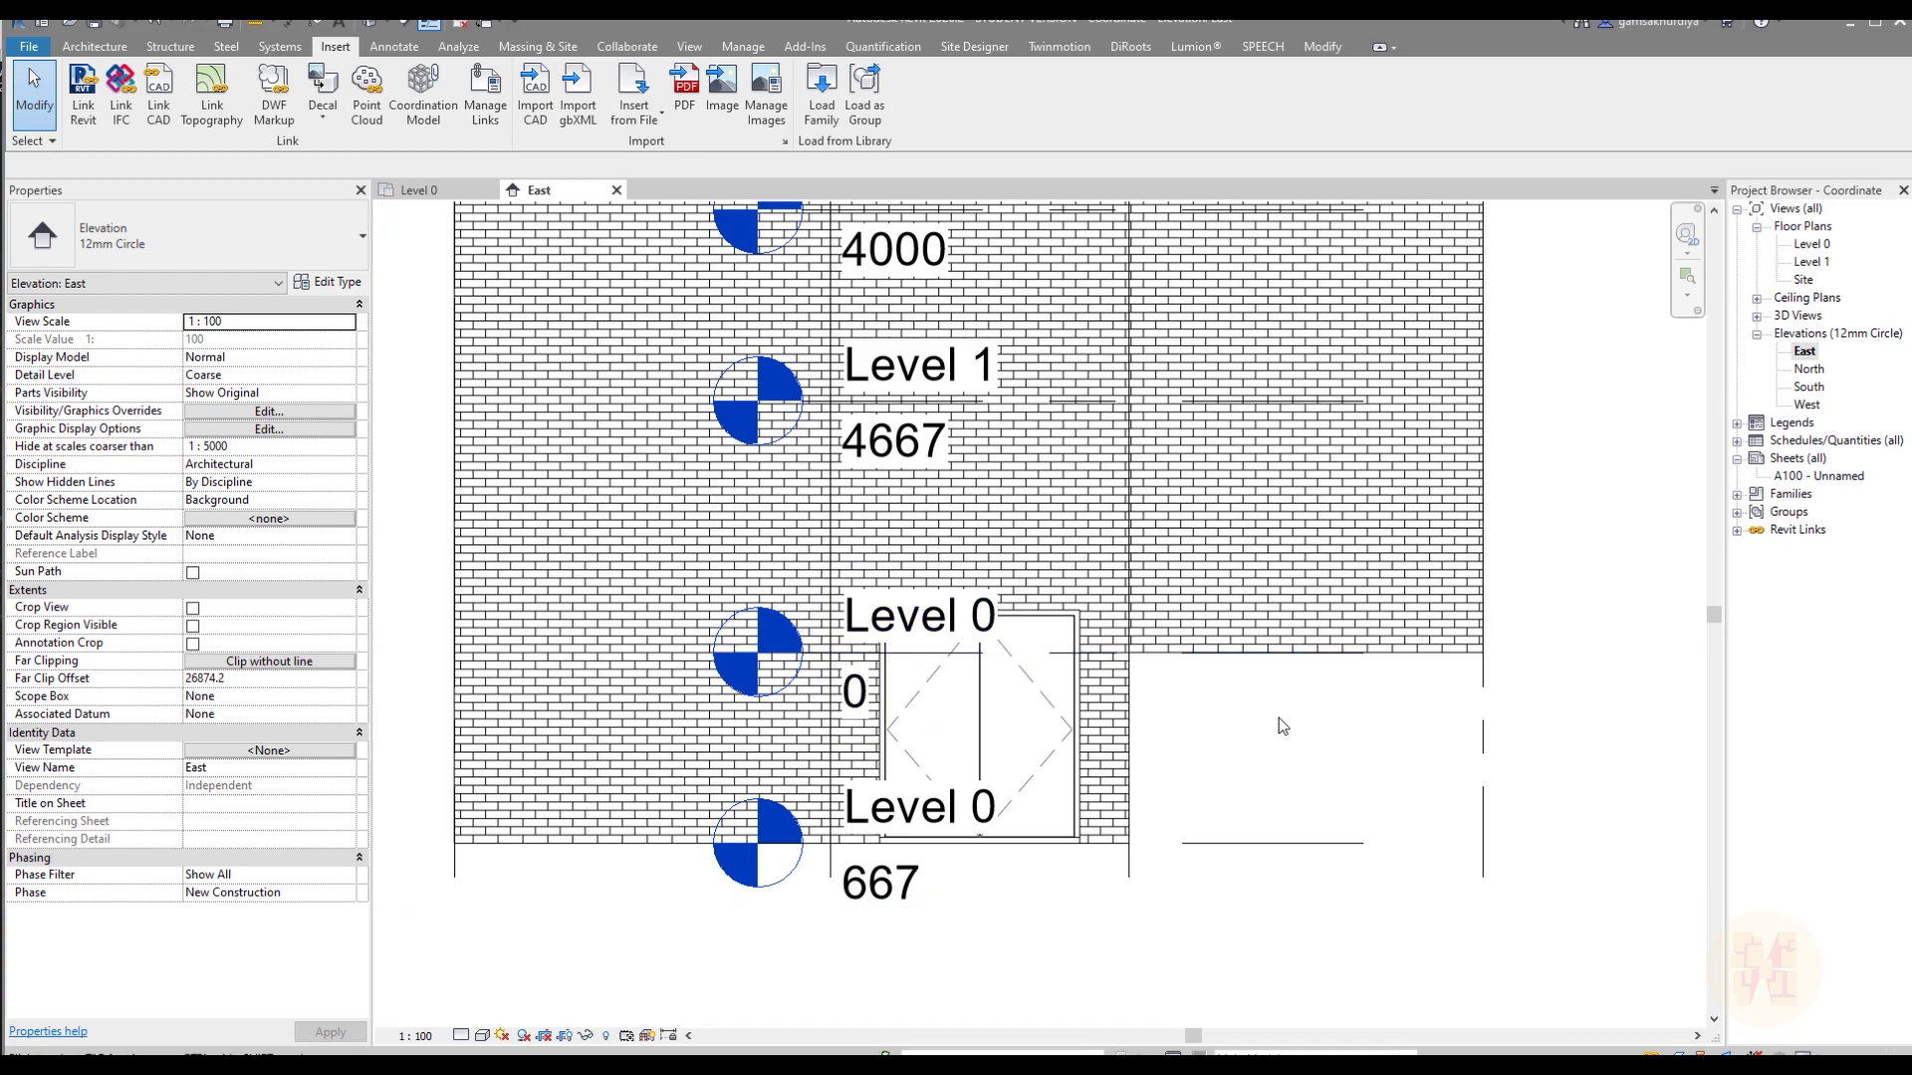
click(582, 745)
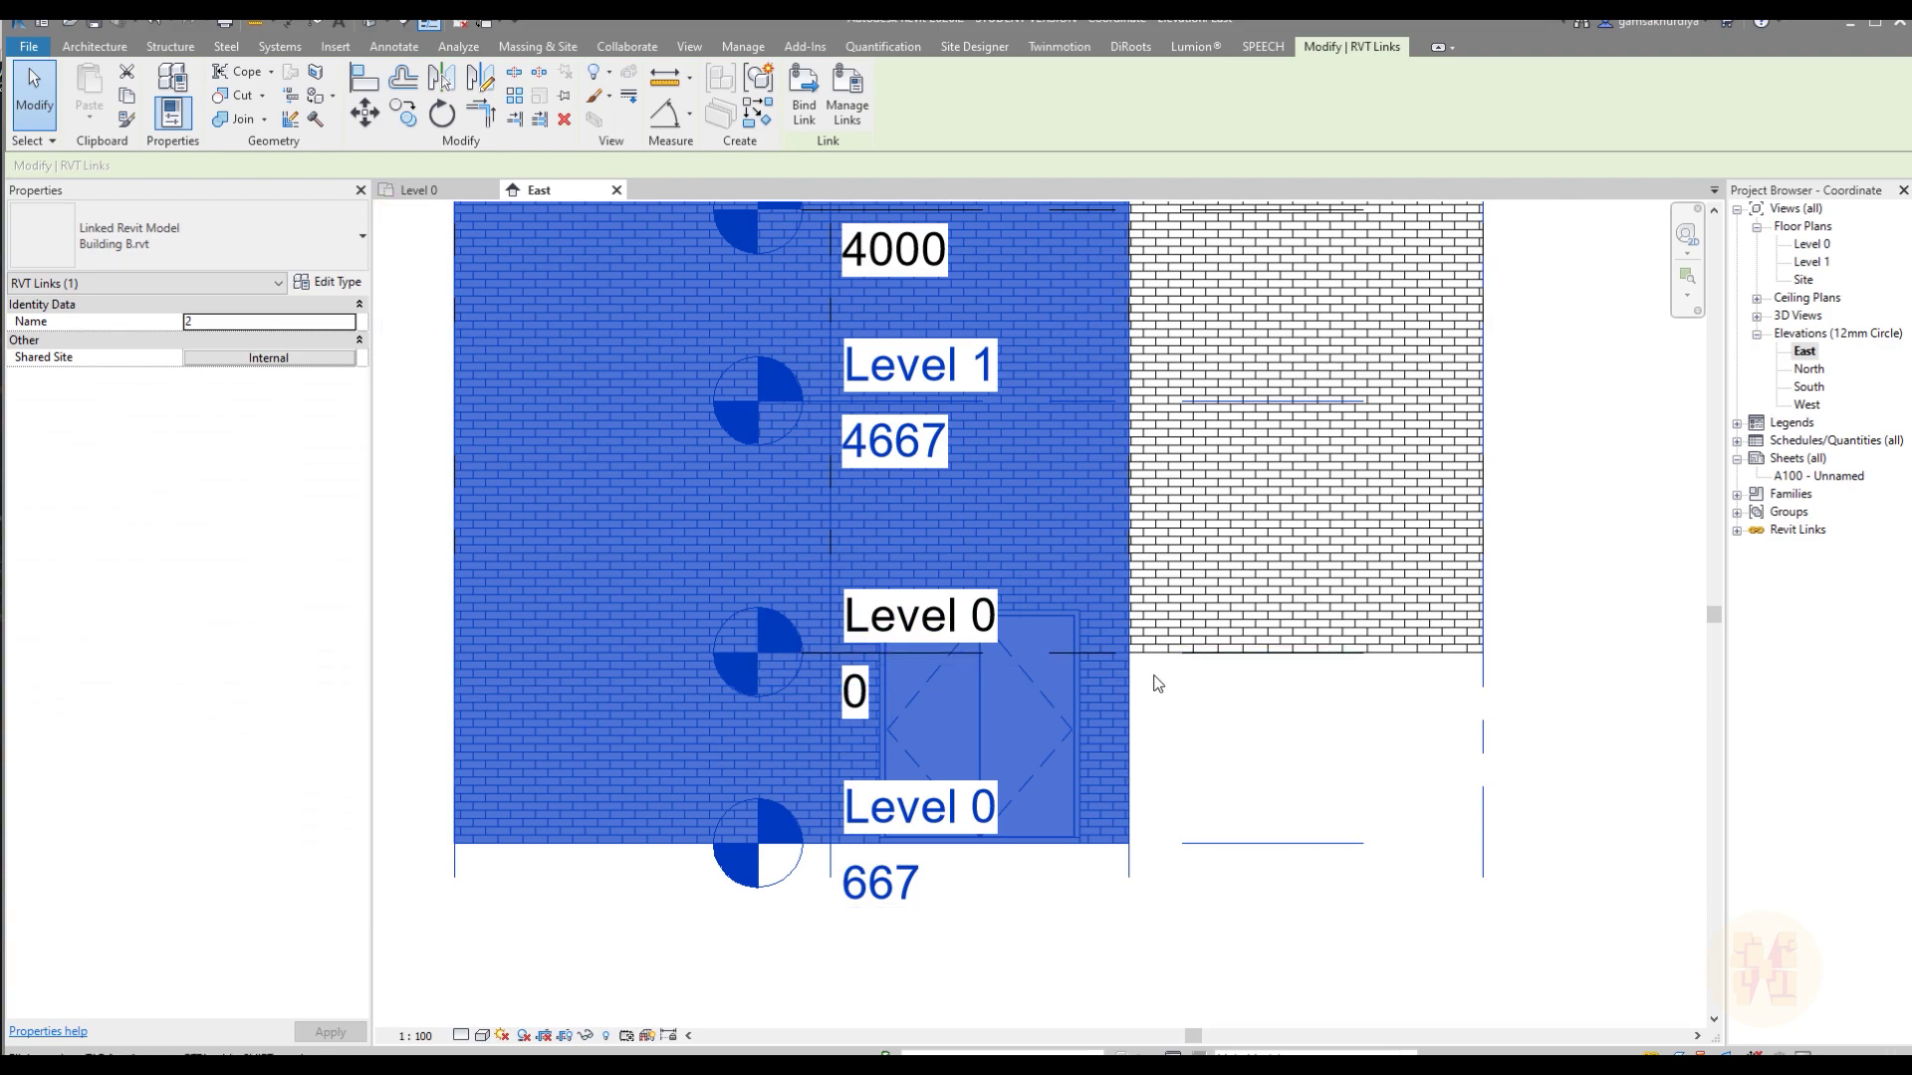
- Reveal hidden elements in the Coordinate file's East elevation and examine the elevations of the linked Building B's project base point and survey point
scroll(1151, 675, down, 3)
scroll(1156, 682, down, 1)
scroll(1212, 773, up, 3)
click(1630, 456)
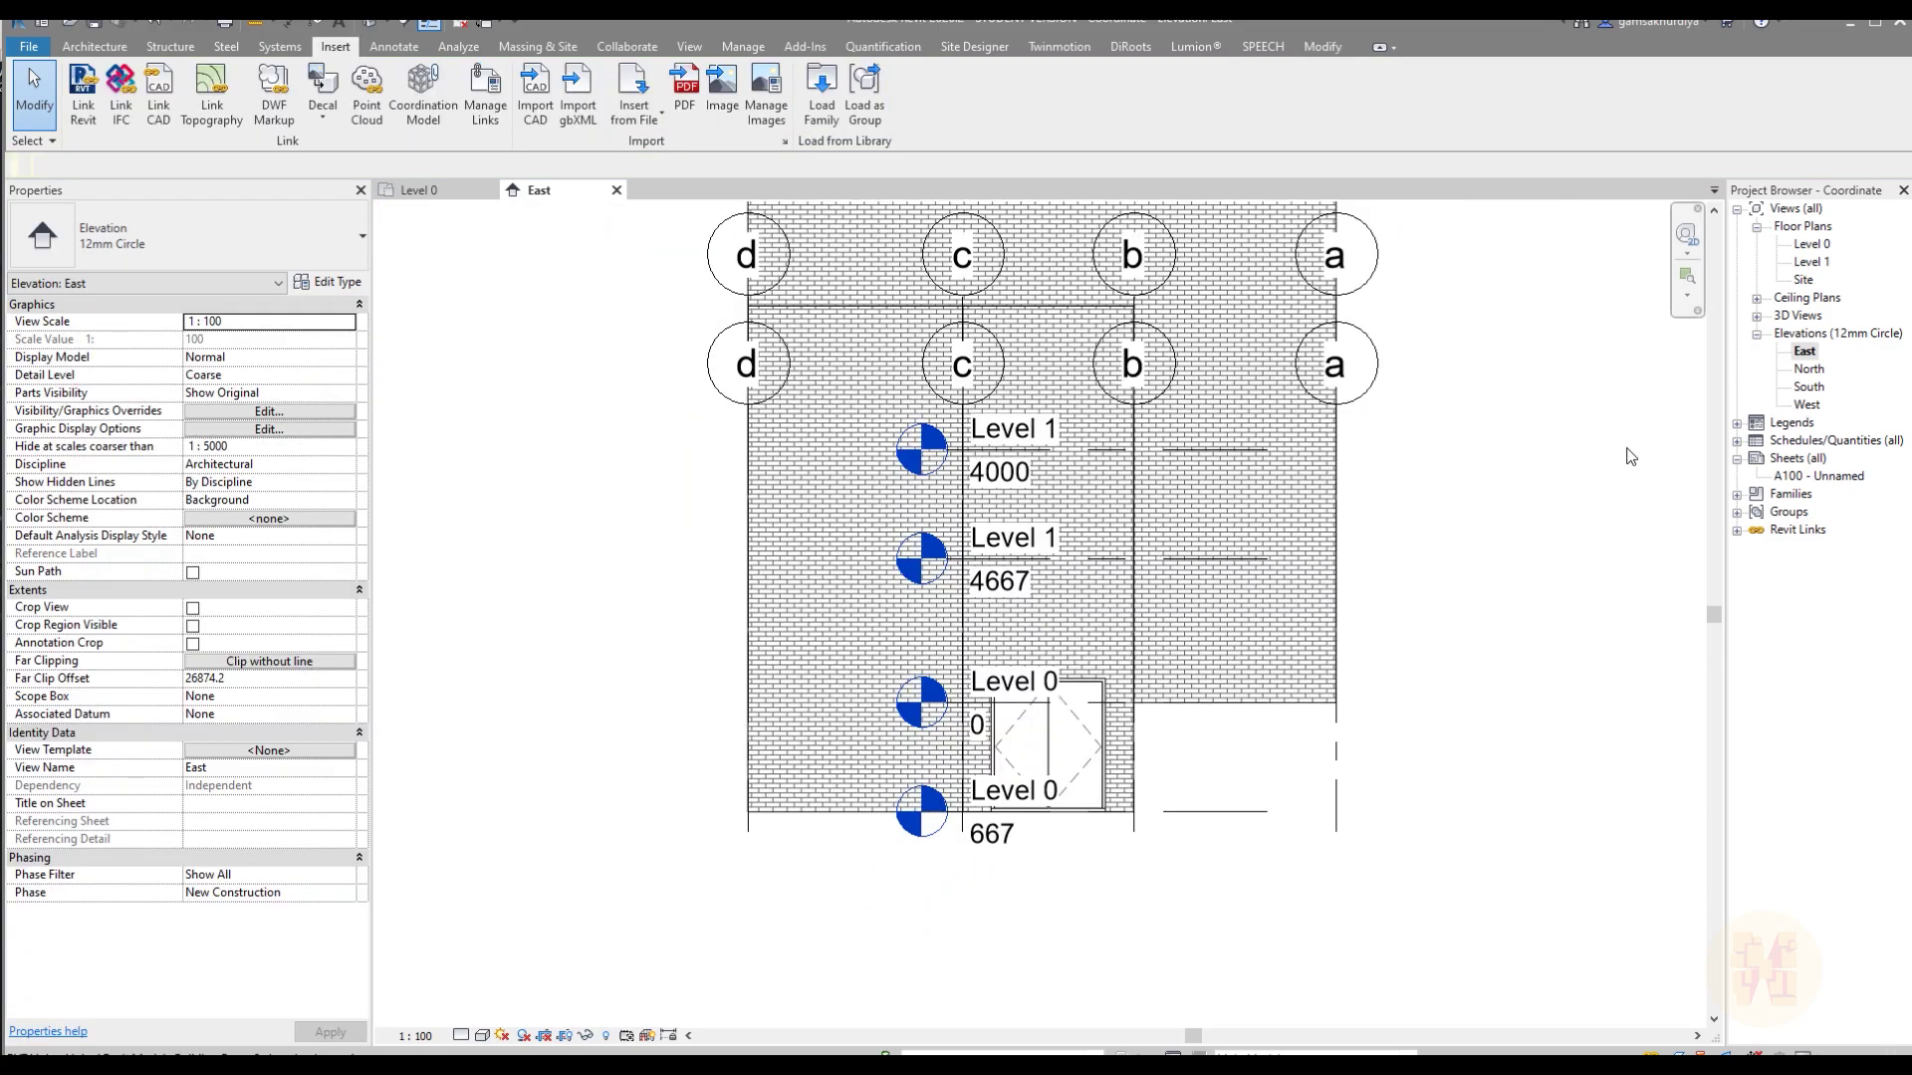
click(606, 1038)
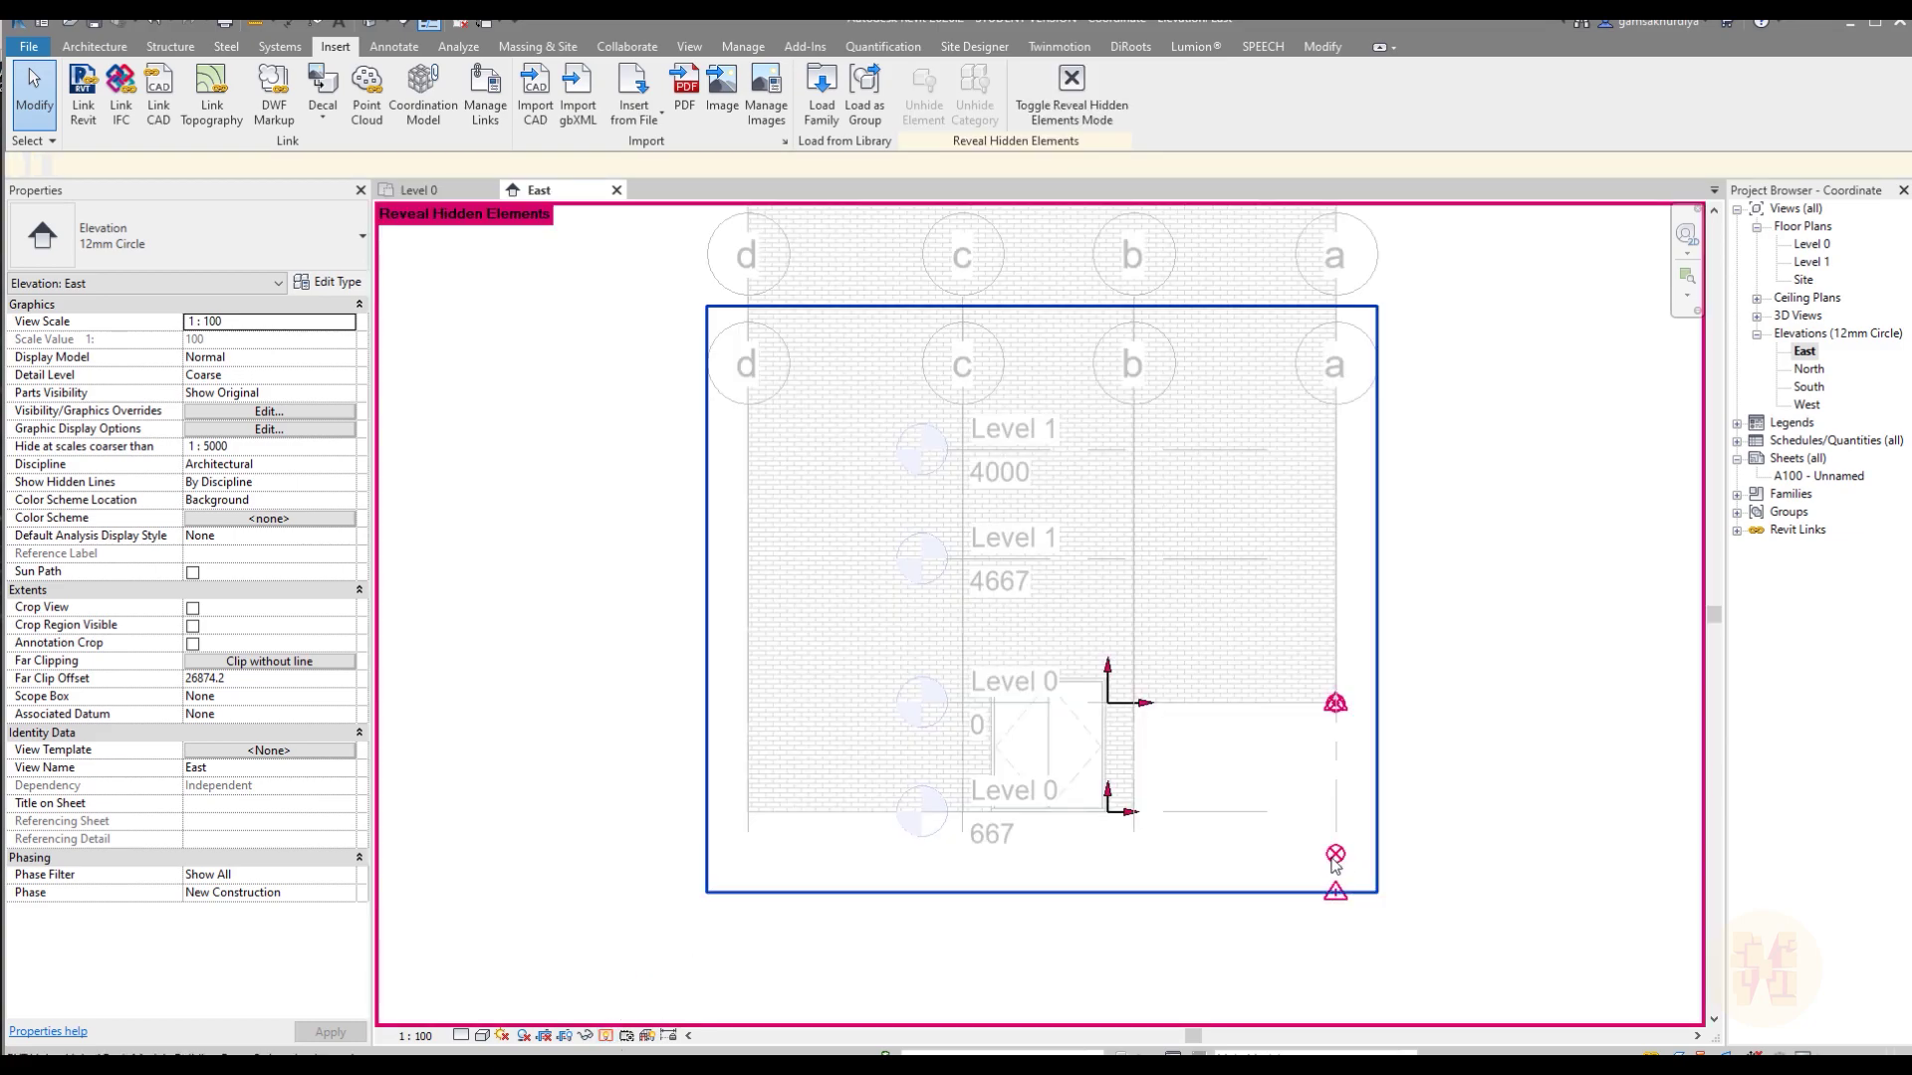
click(1335, 896)
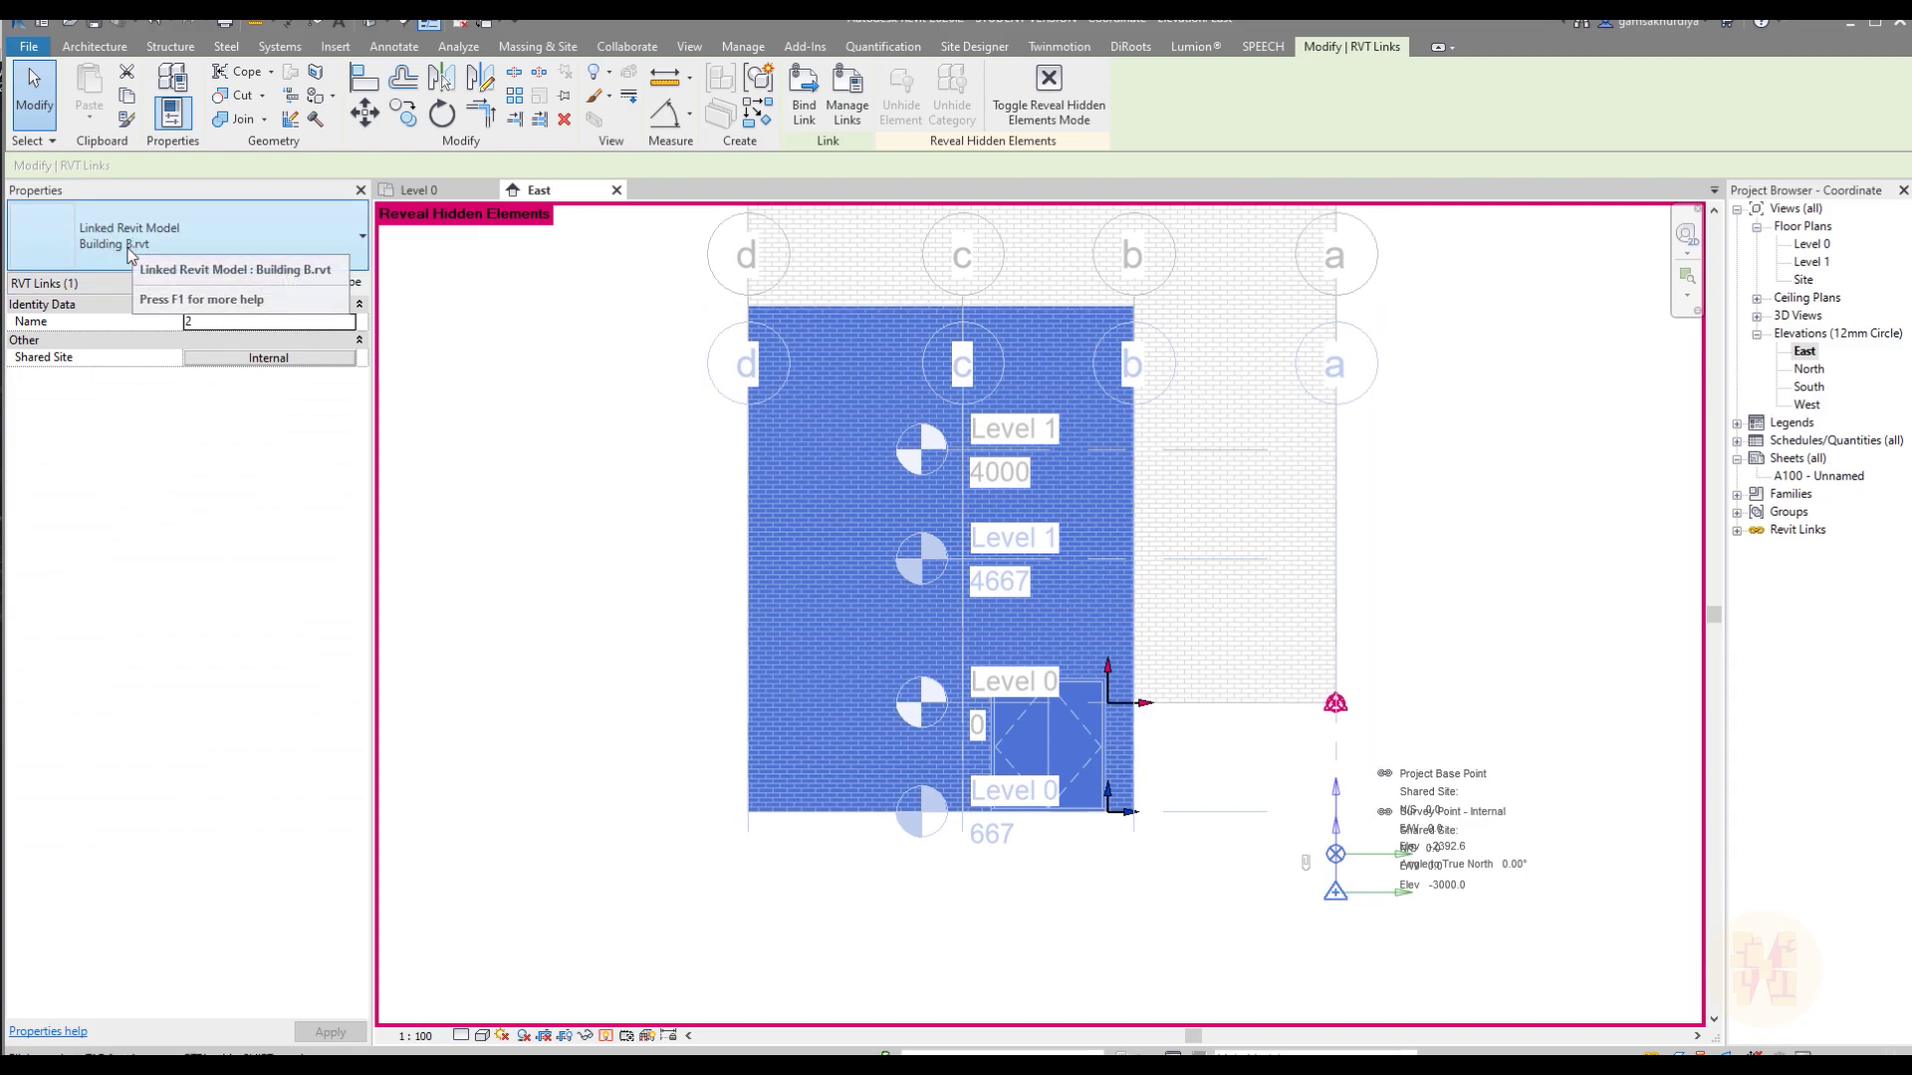
scroll(1467, 889, up, 3)
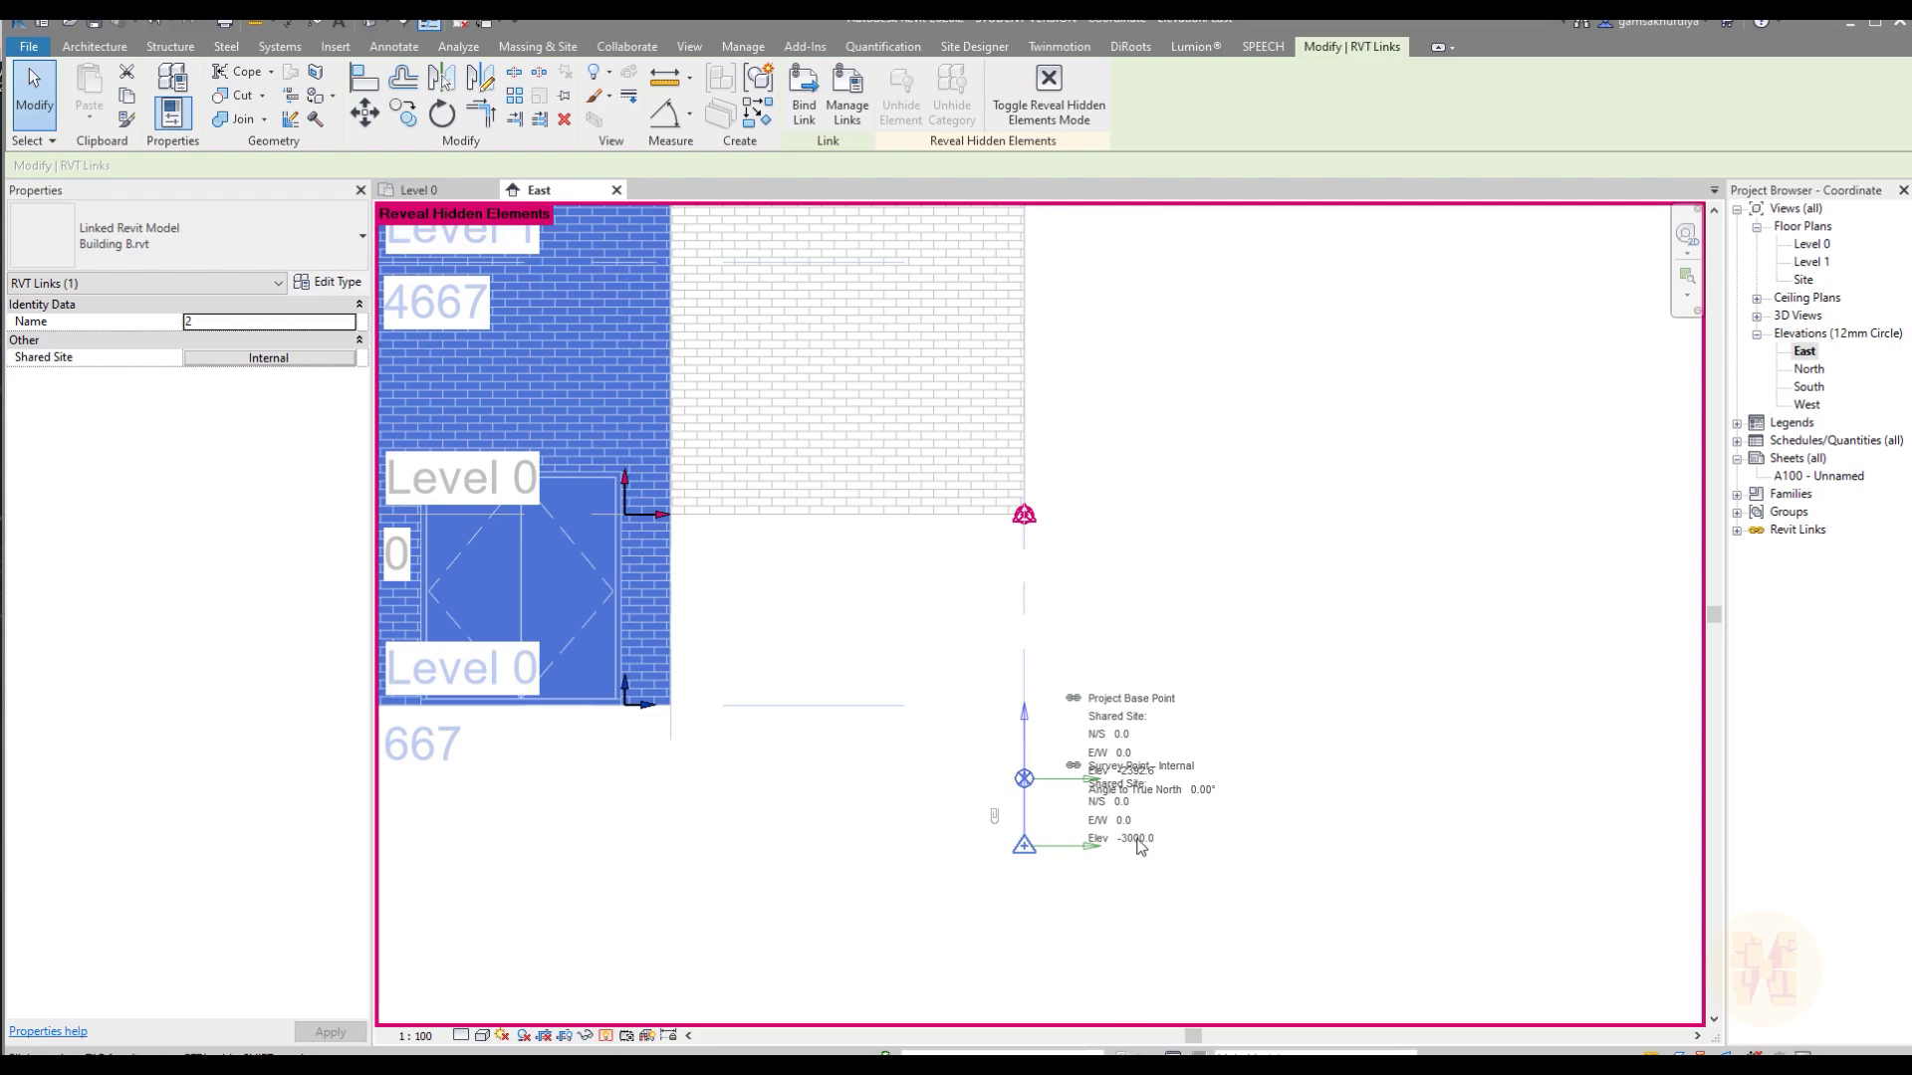
scroll(1103, 598, down, 2)
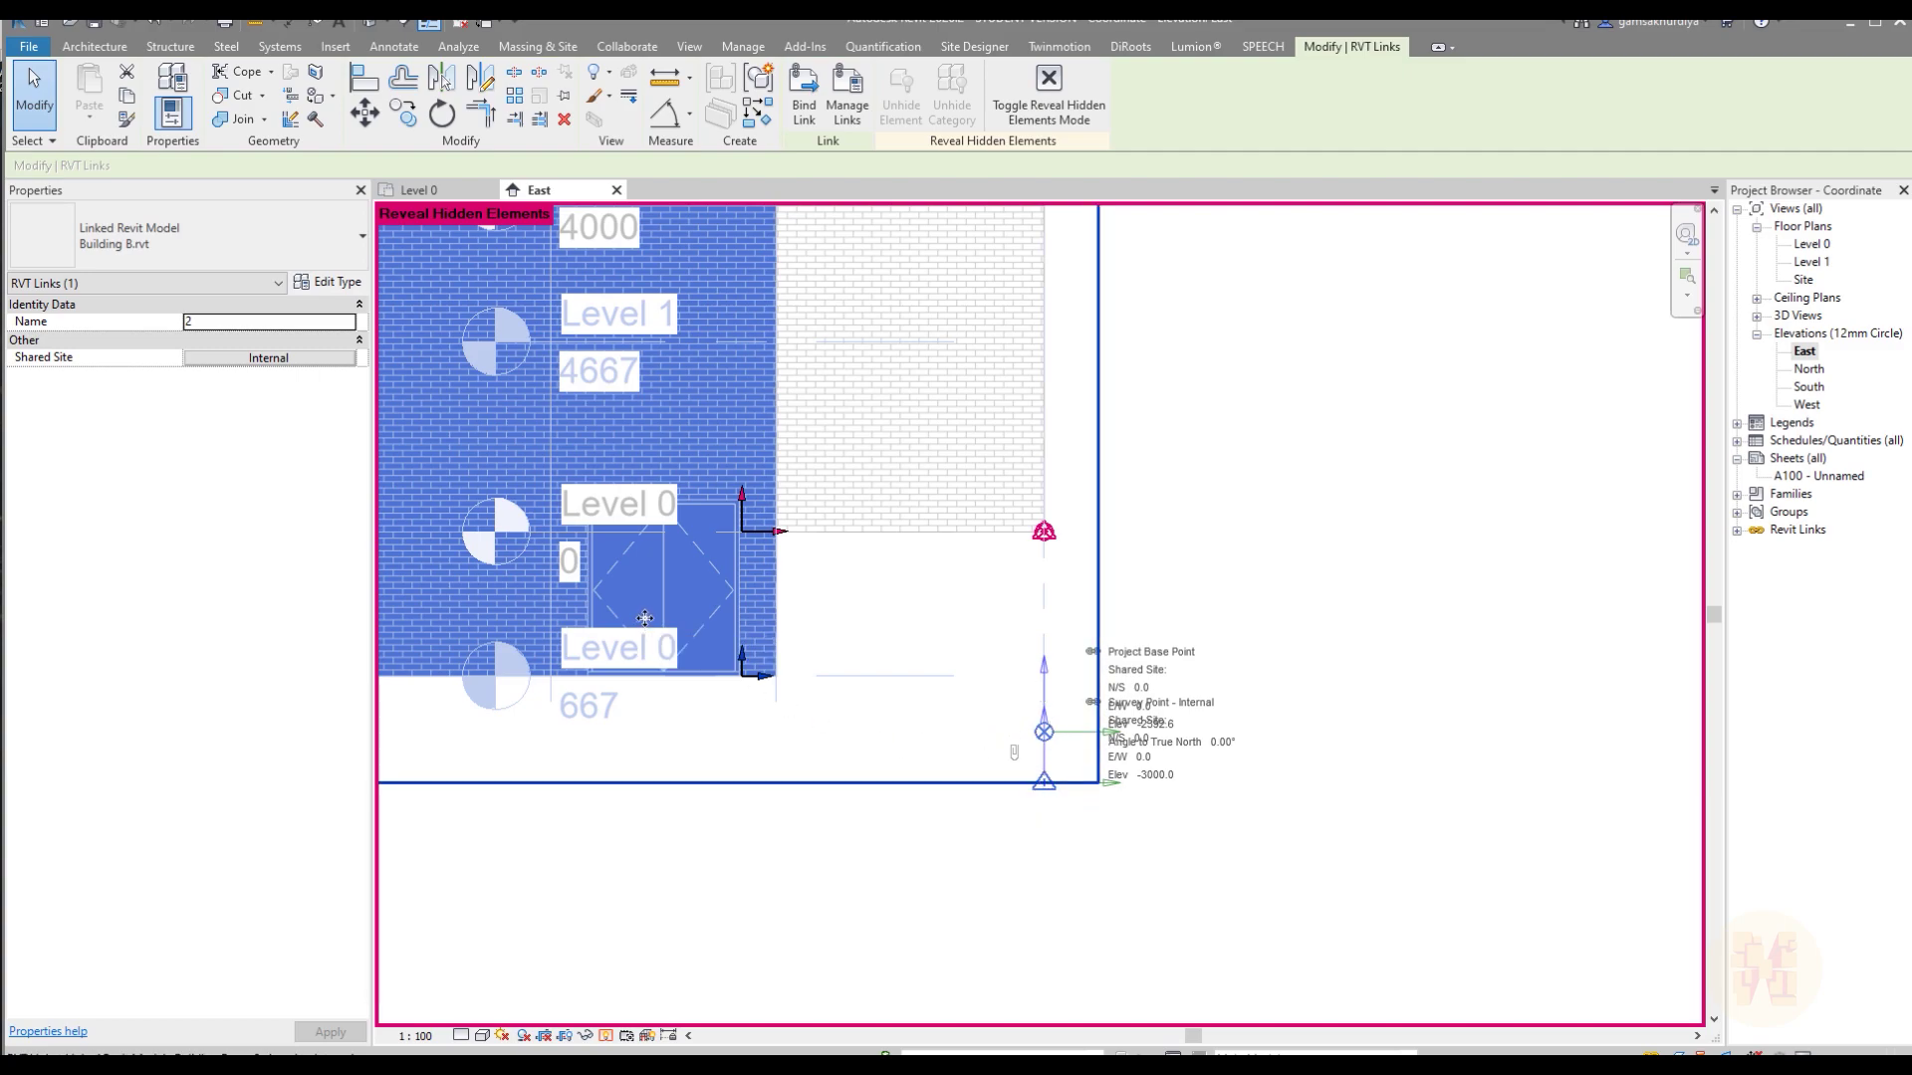
scroll(1146, 603, down, 2)
middle_drag(1060, 551, 1204, 602)
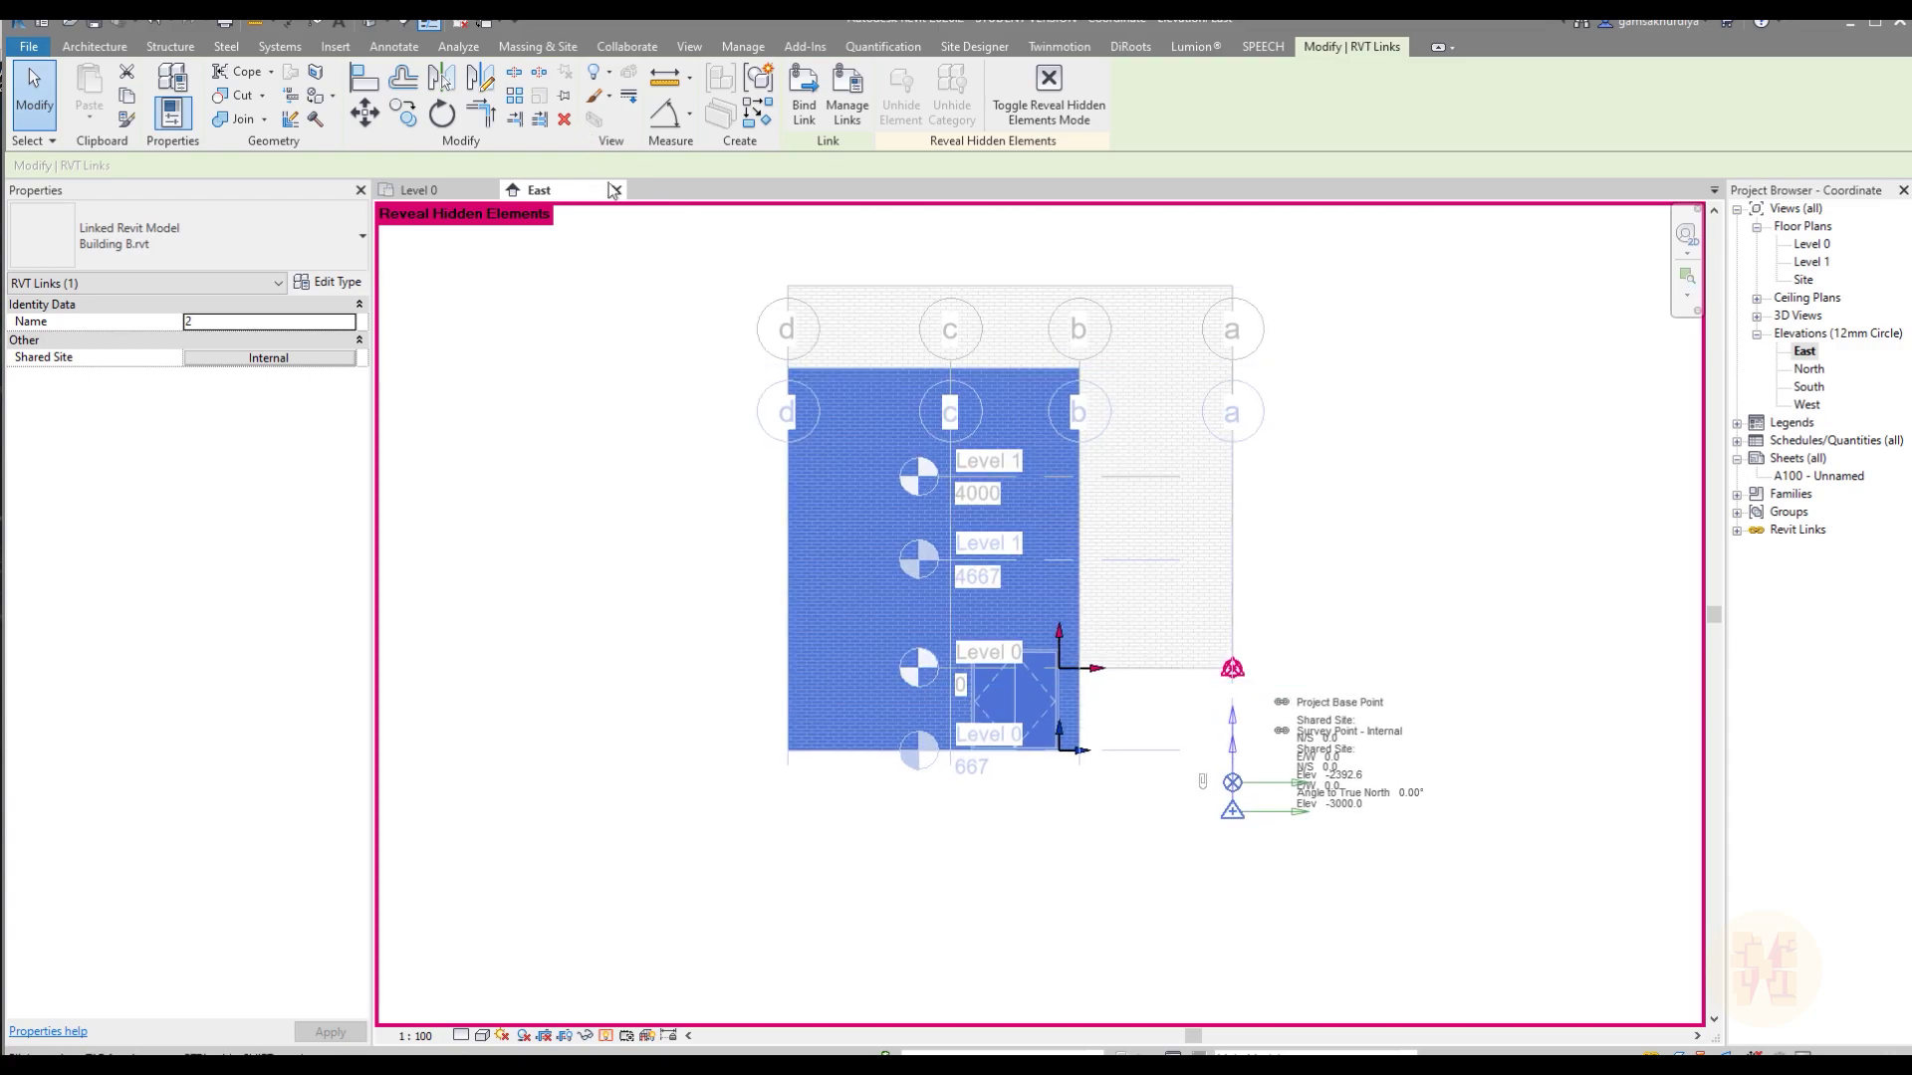
click(662, 420)
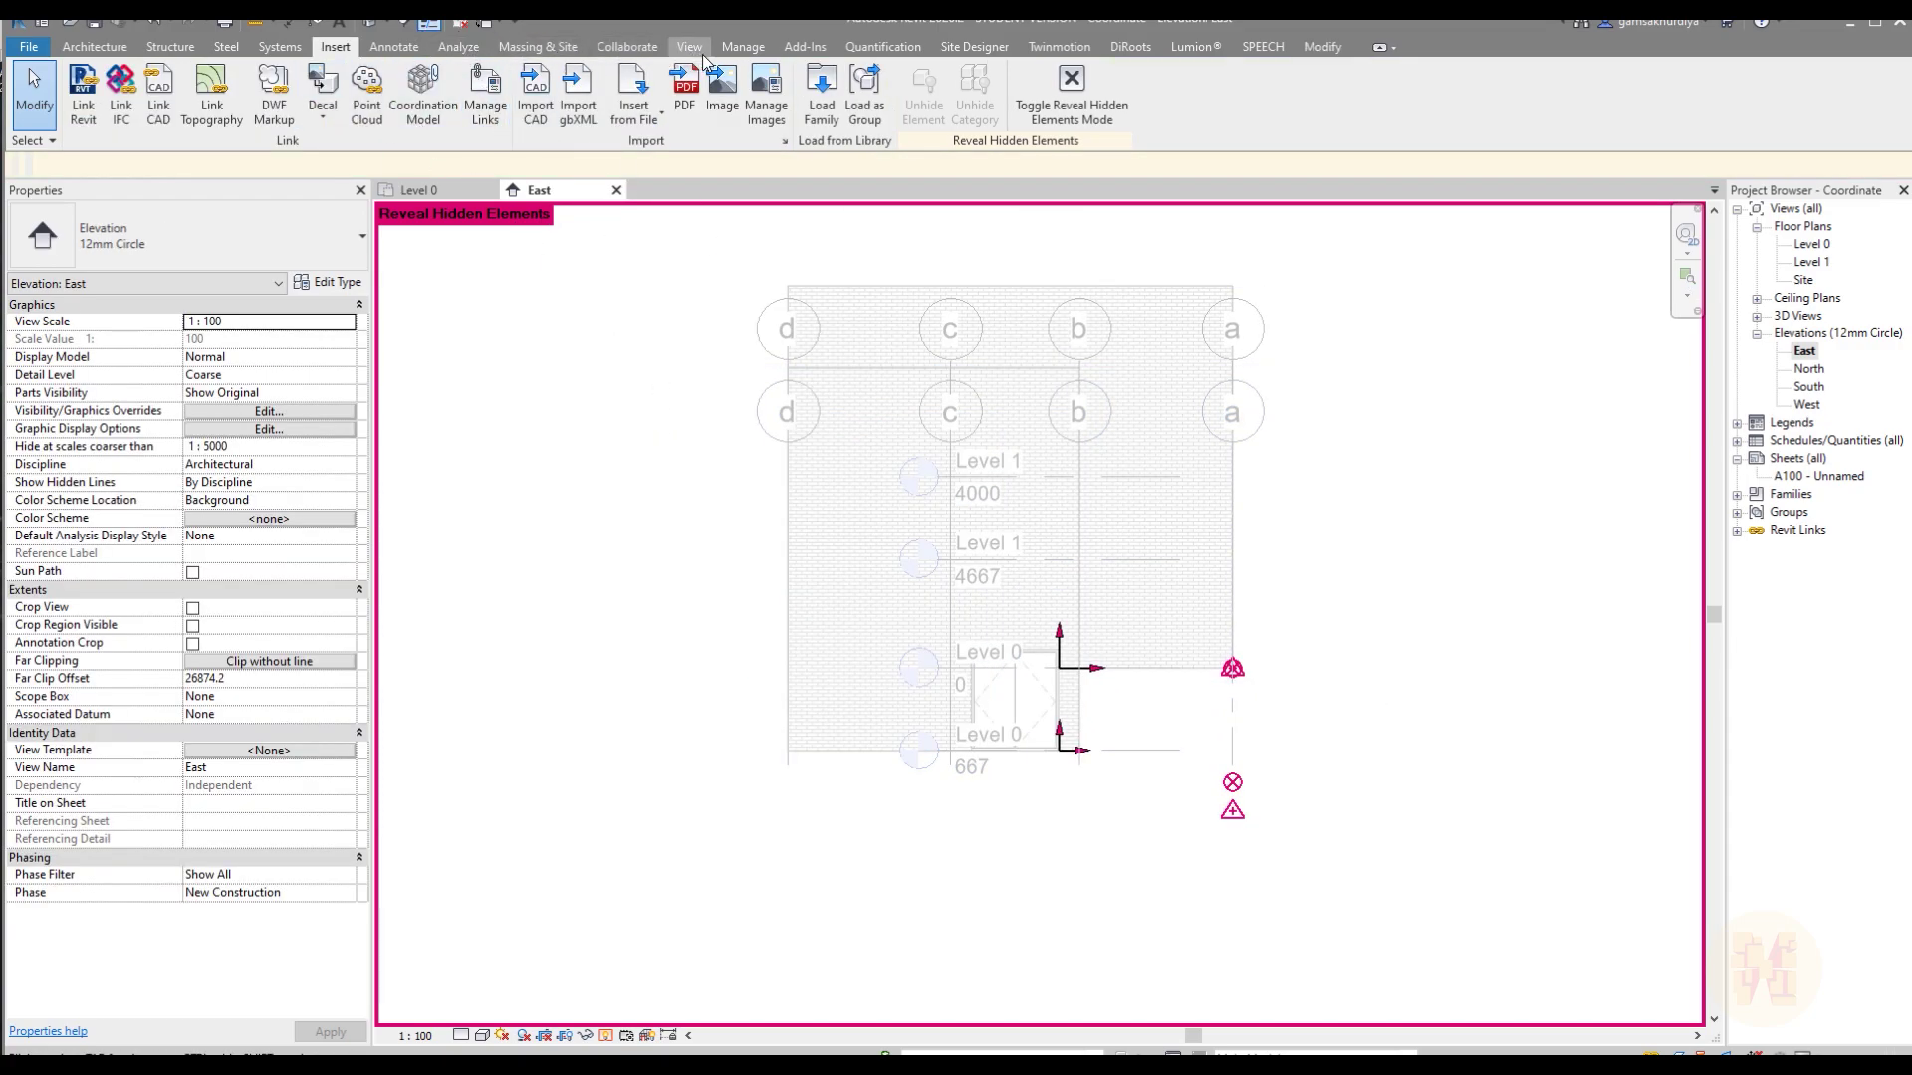
- Remove the Building B.rvt link from the Coordinate file through Manage Links
click(746, 48)
click(1152, 100)
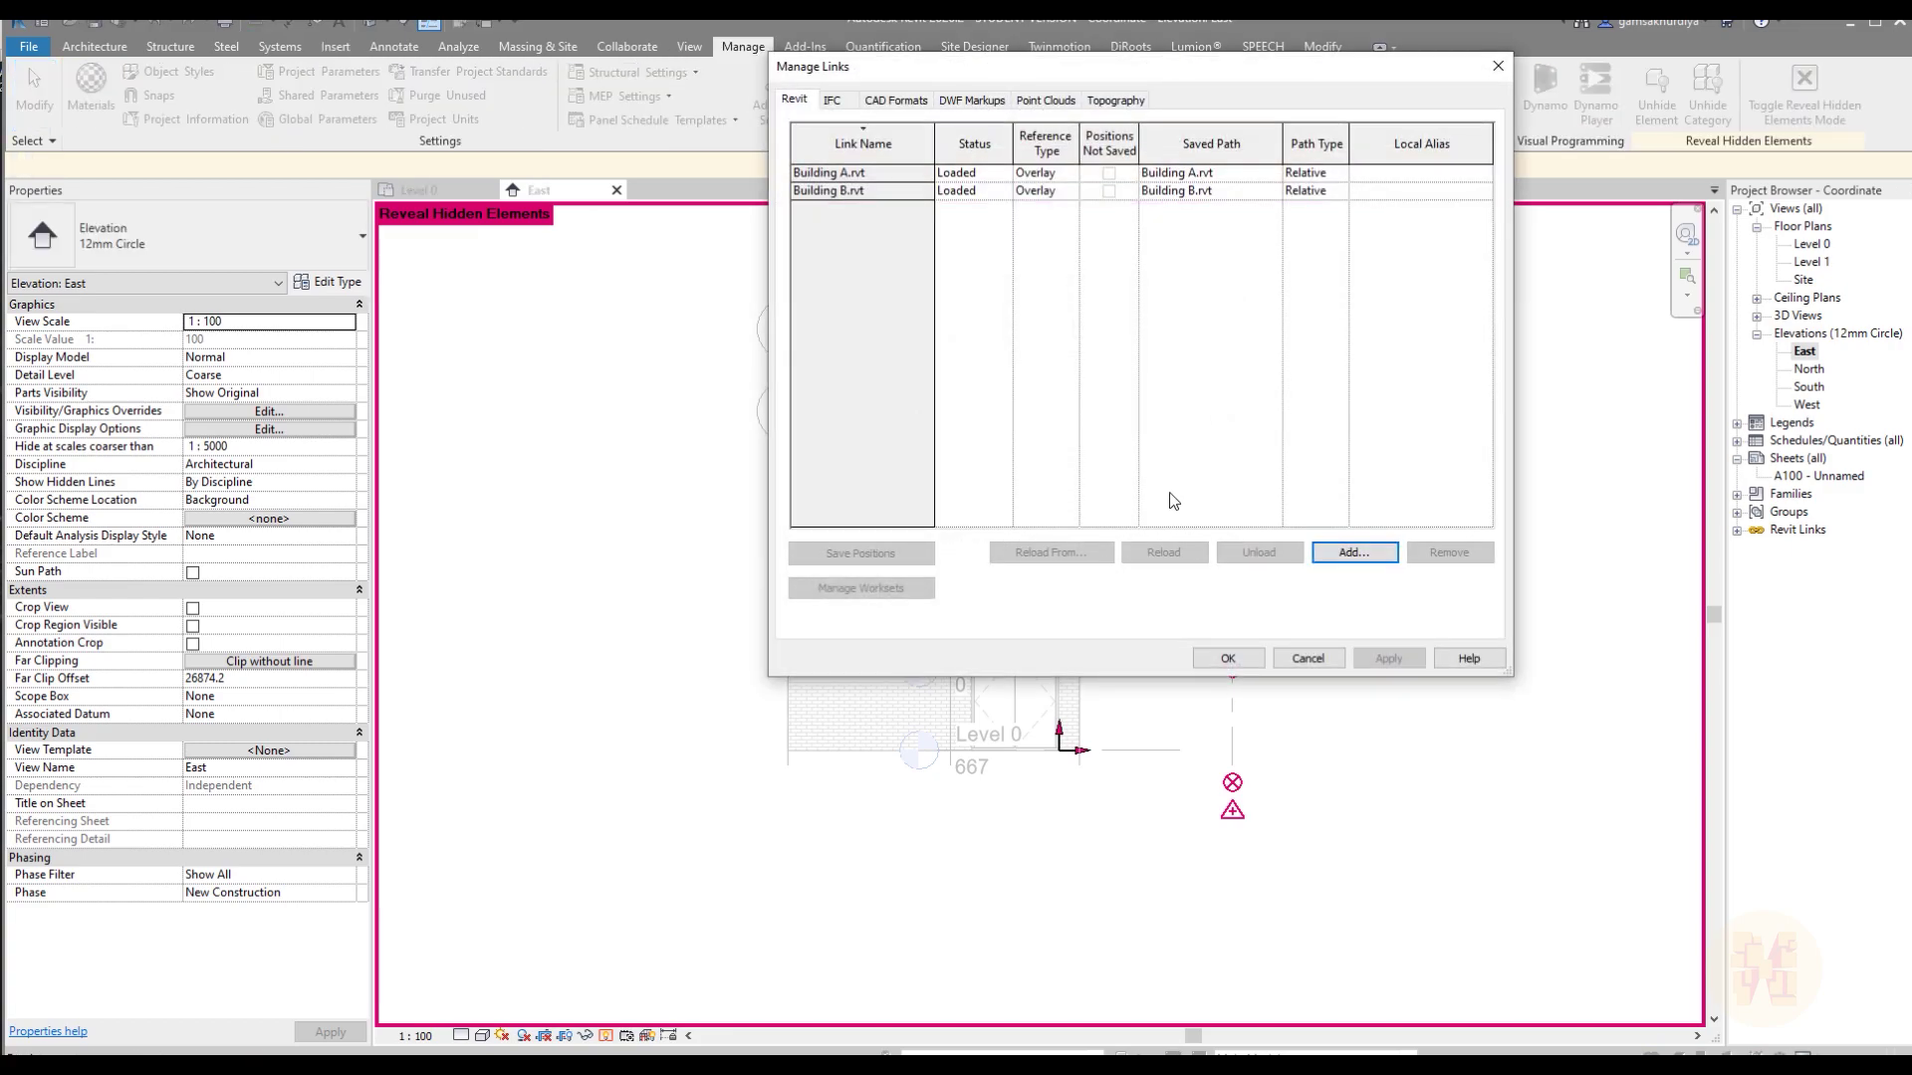
click(868, 190)
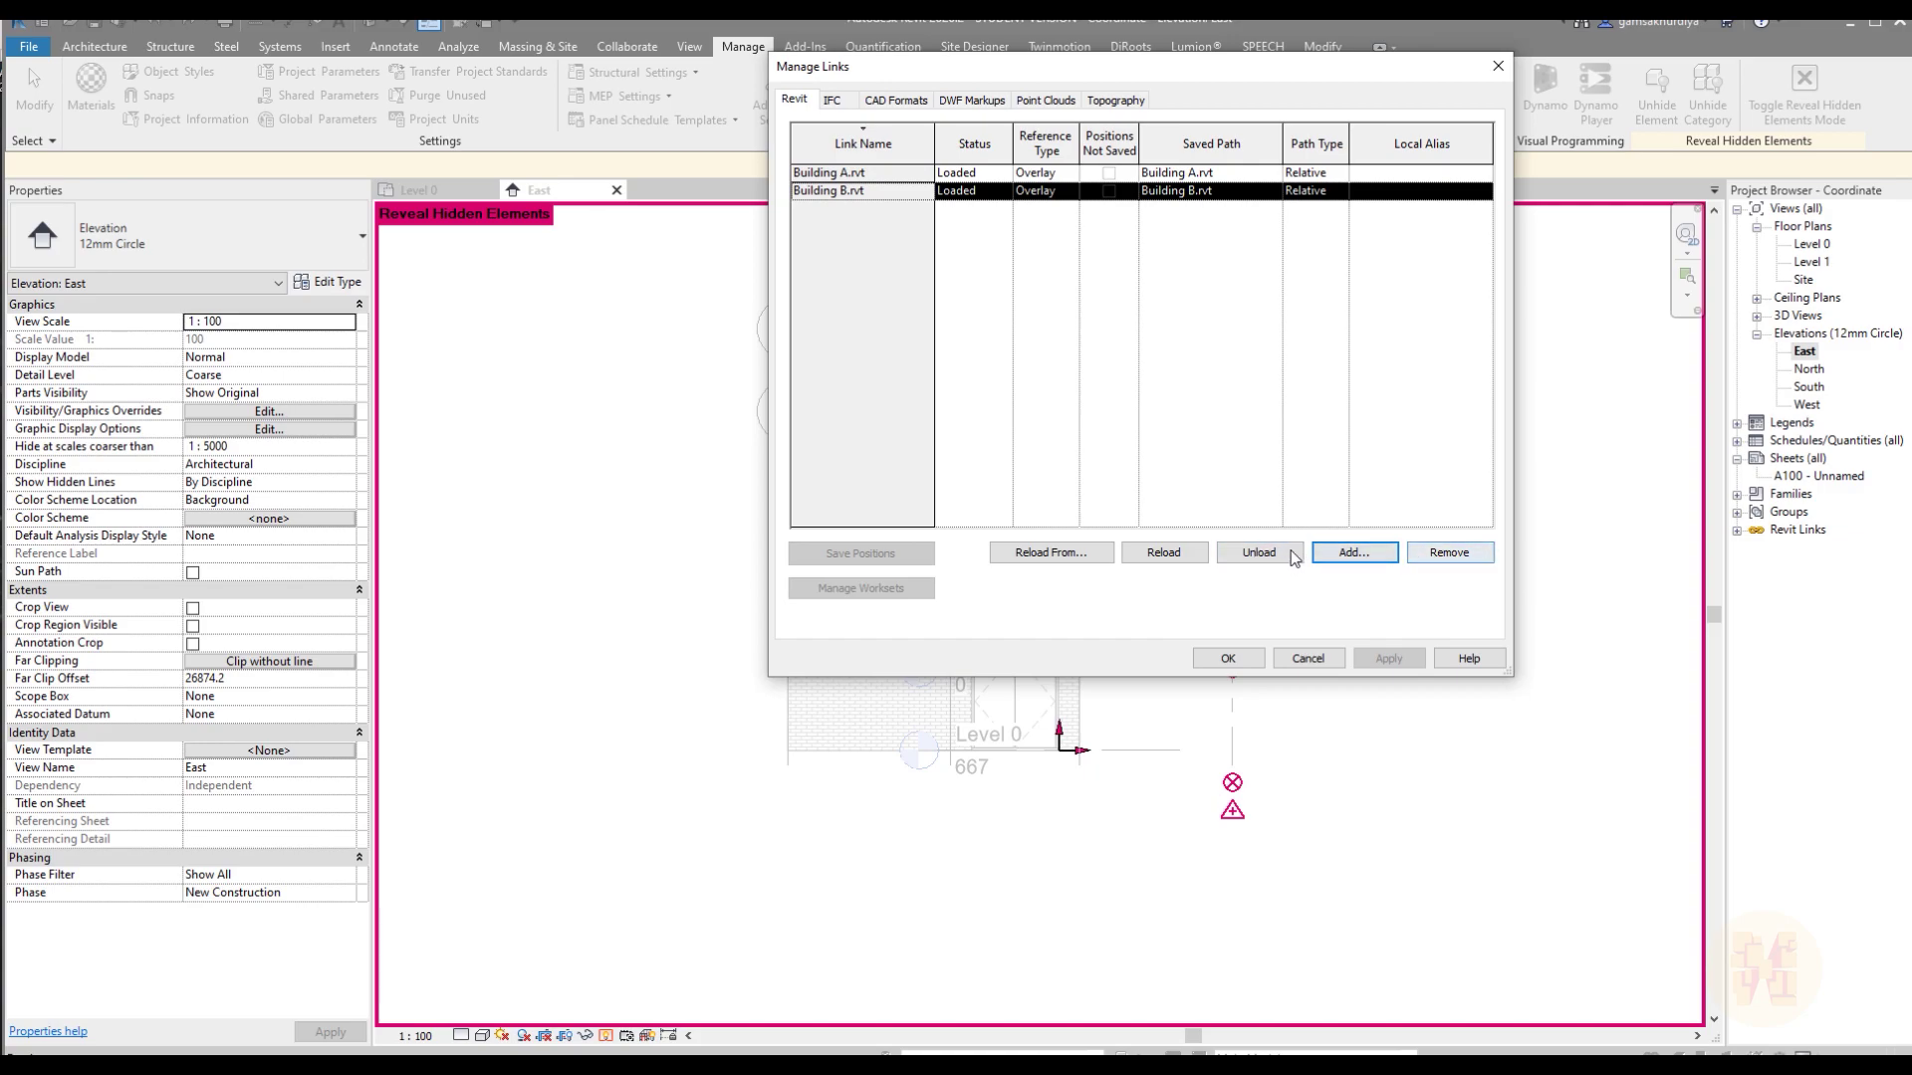
click(1449, 551)
click(1123, 448)
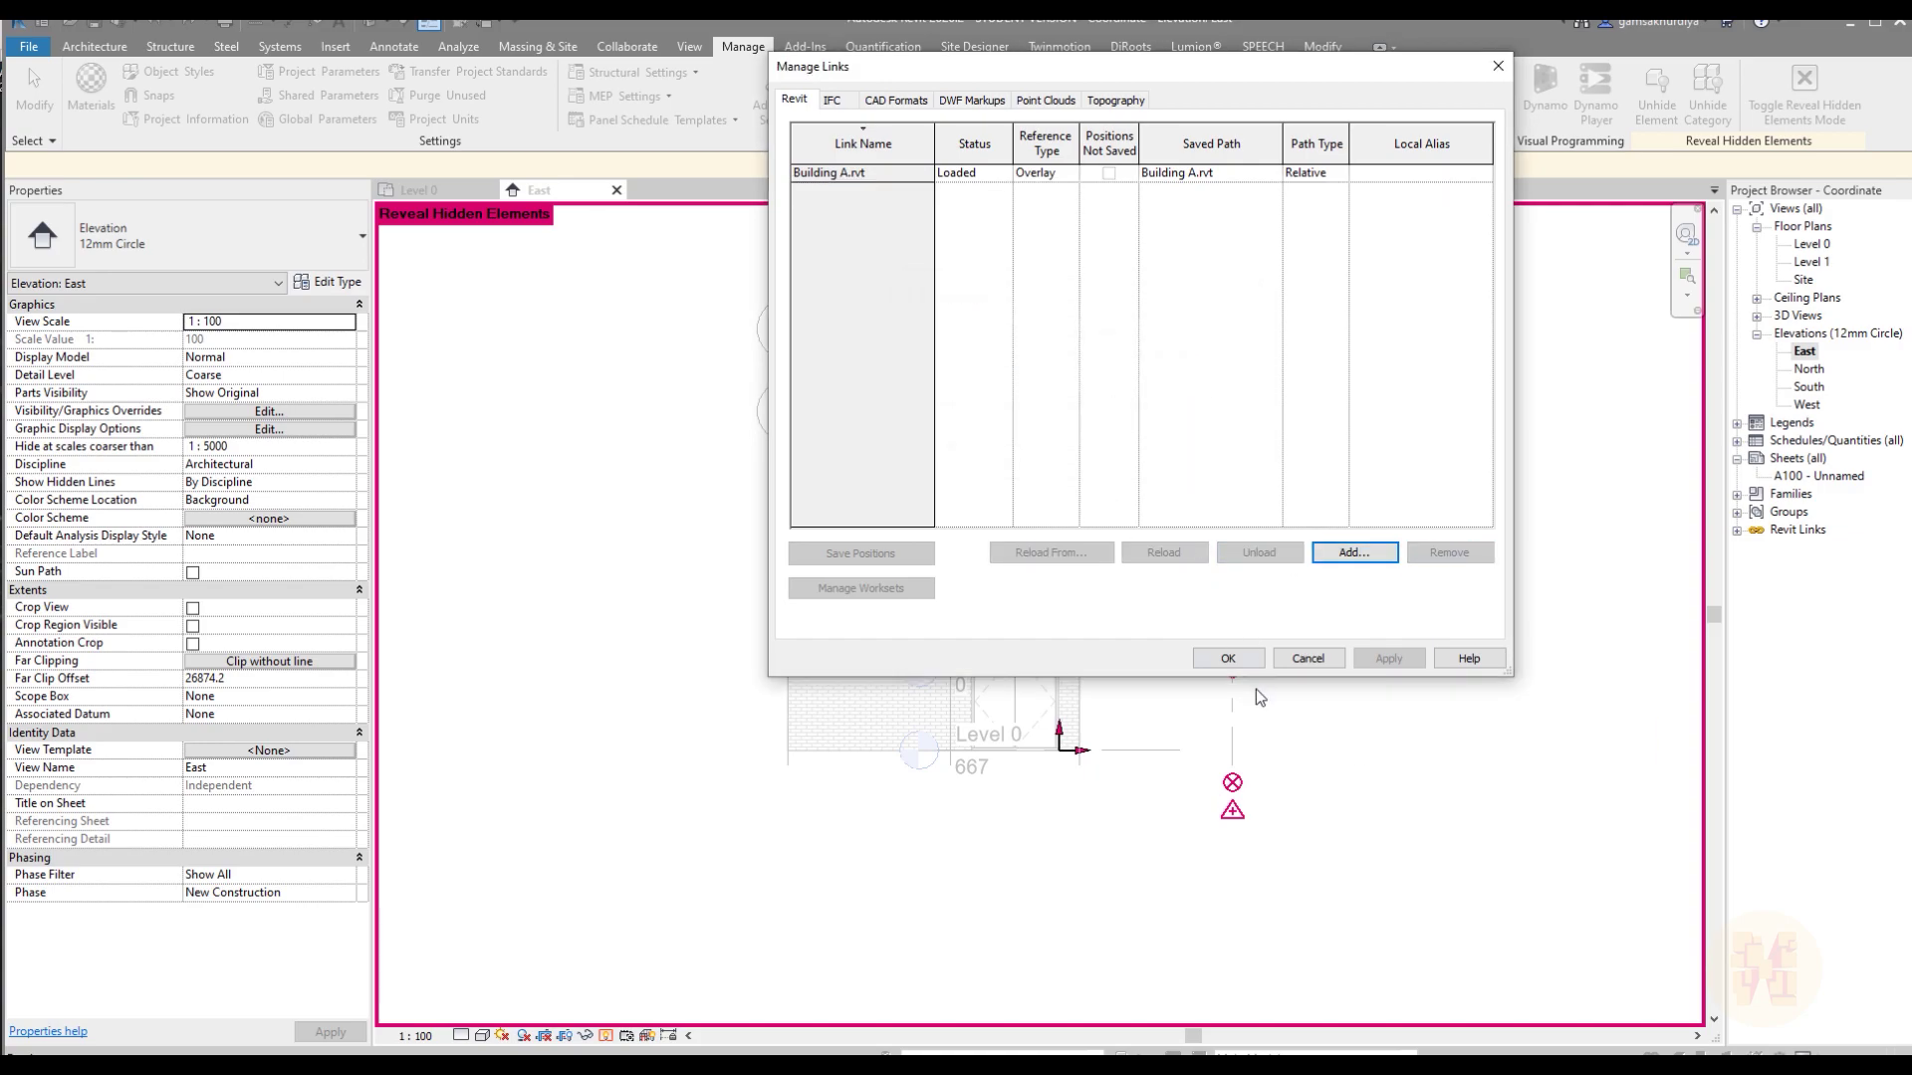
click(1228, 658)
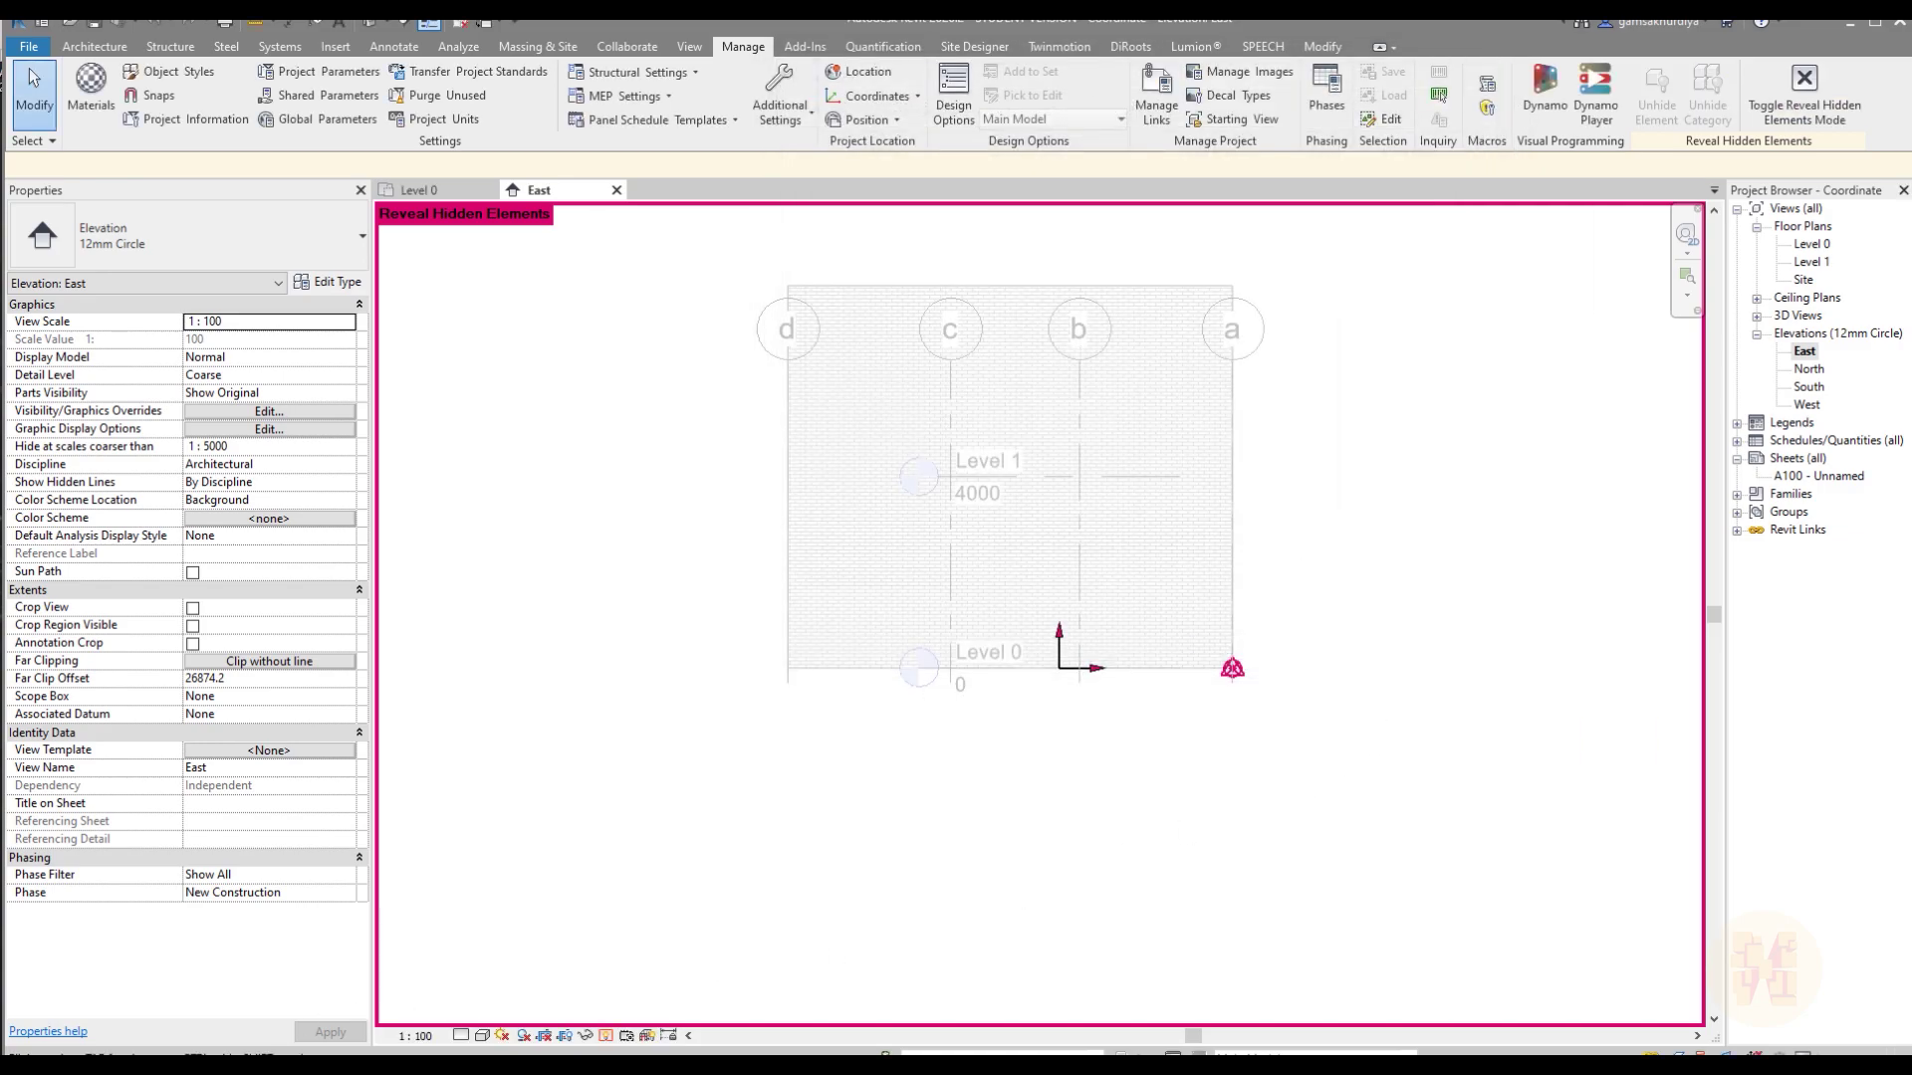
- Open the Building B file from the Revit Test folder and display its East elevation
key(alt+Tab)
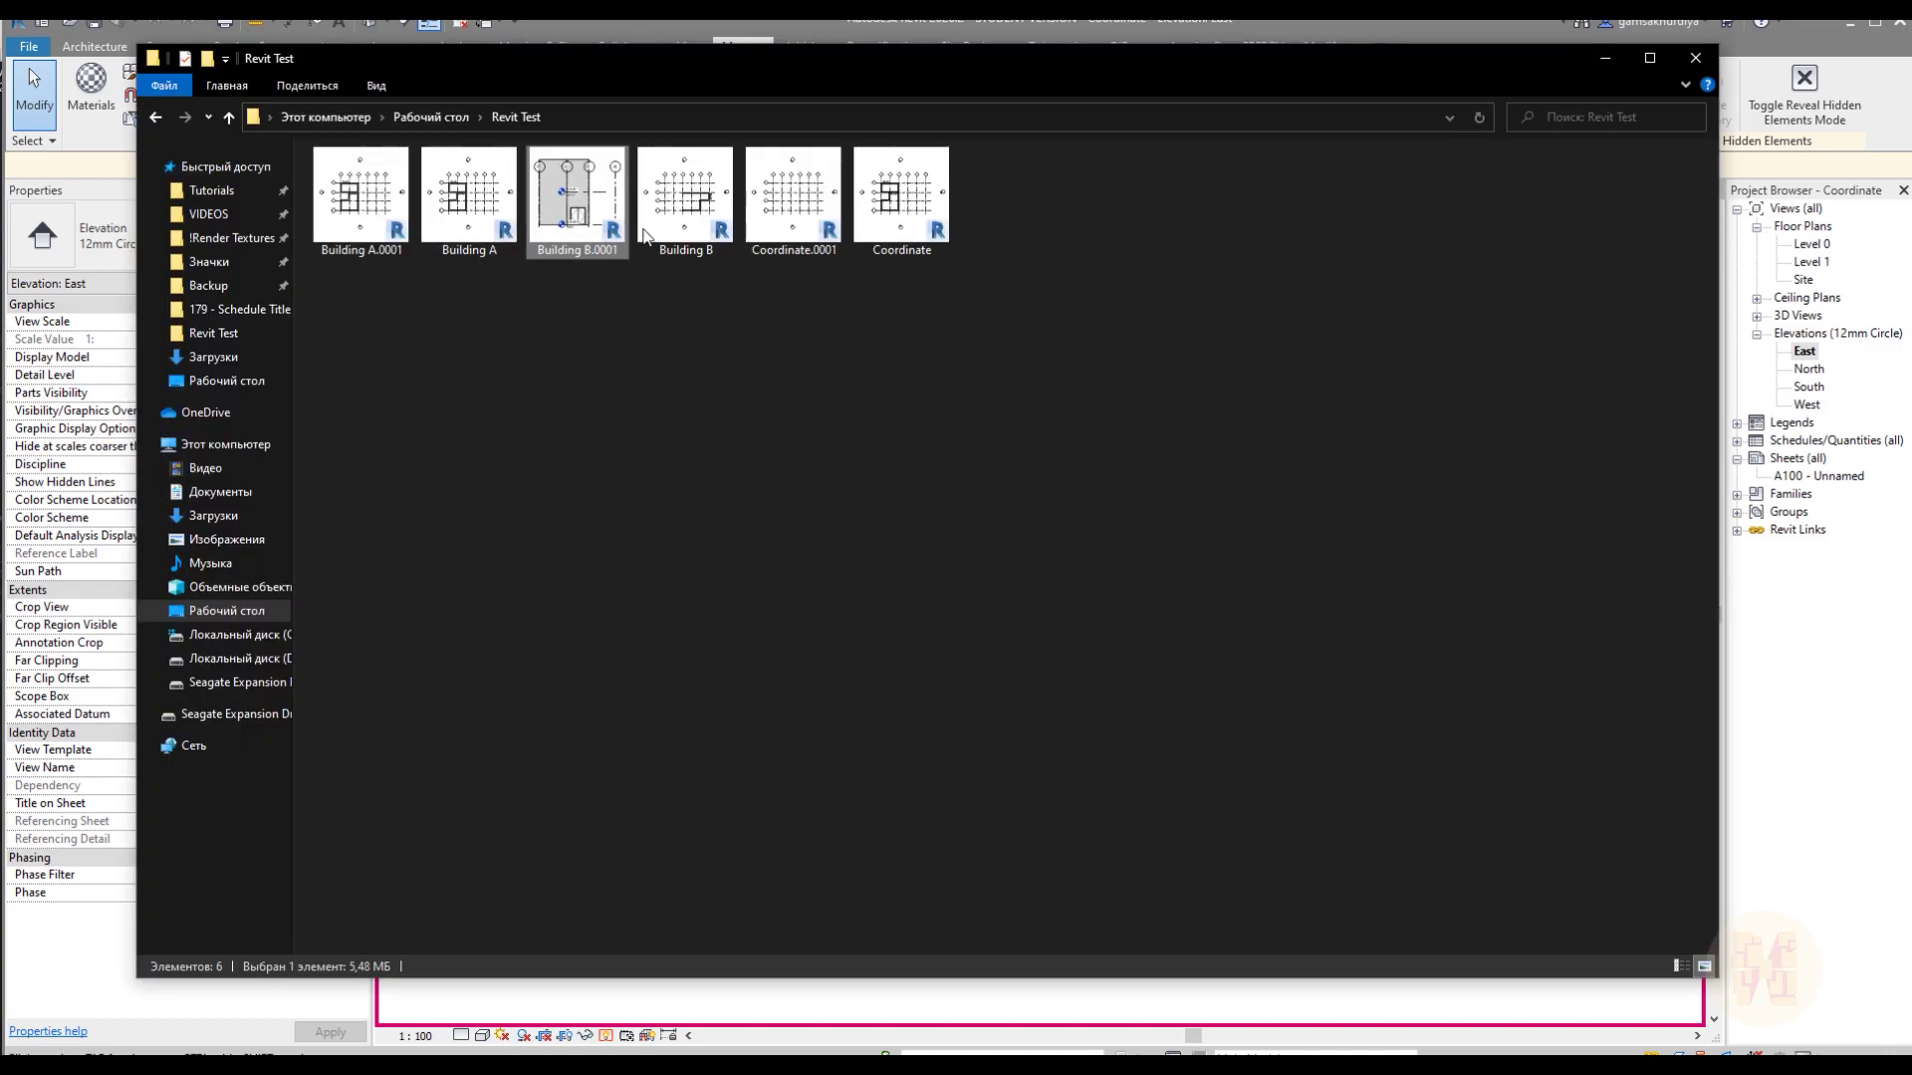
click(685, 200)
key(alt+Tab)
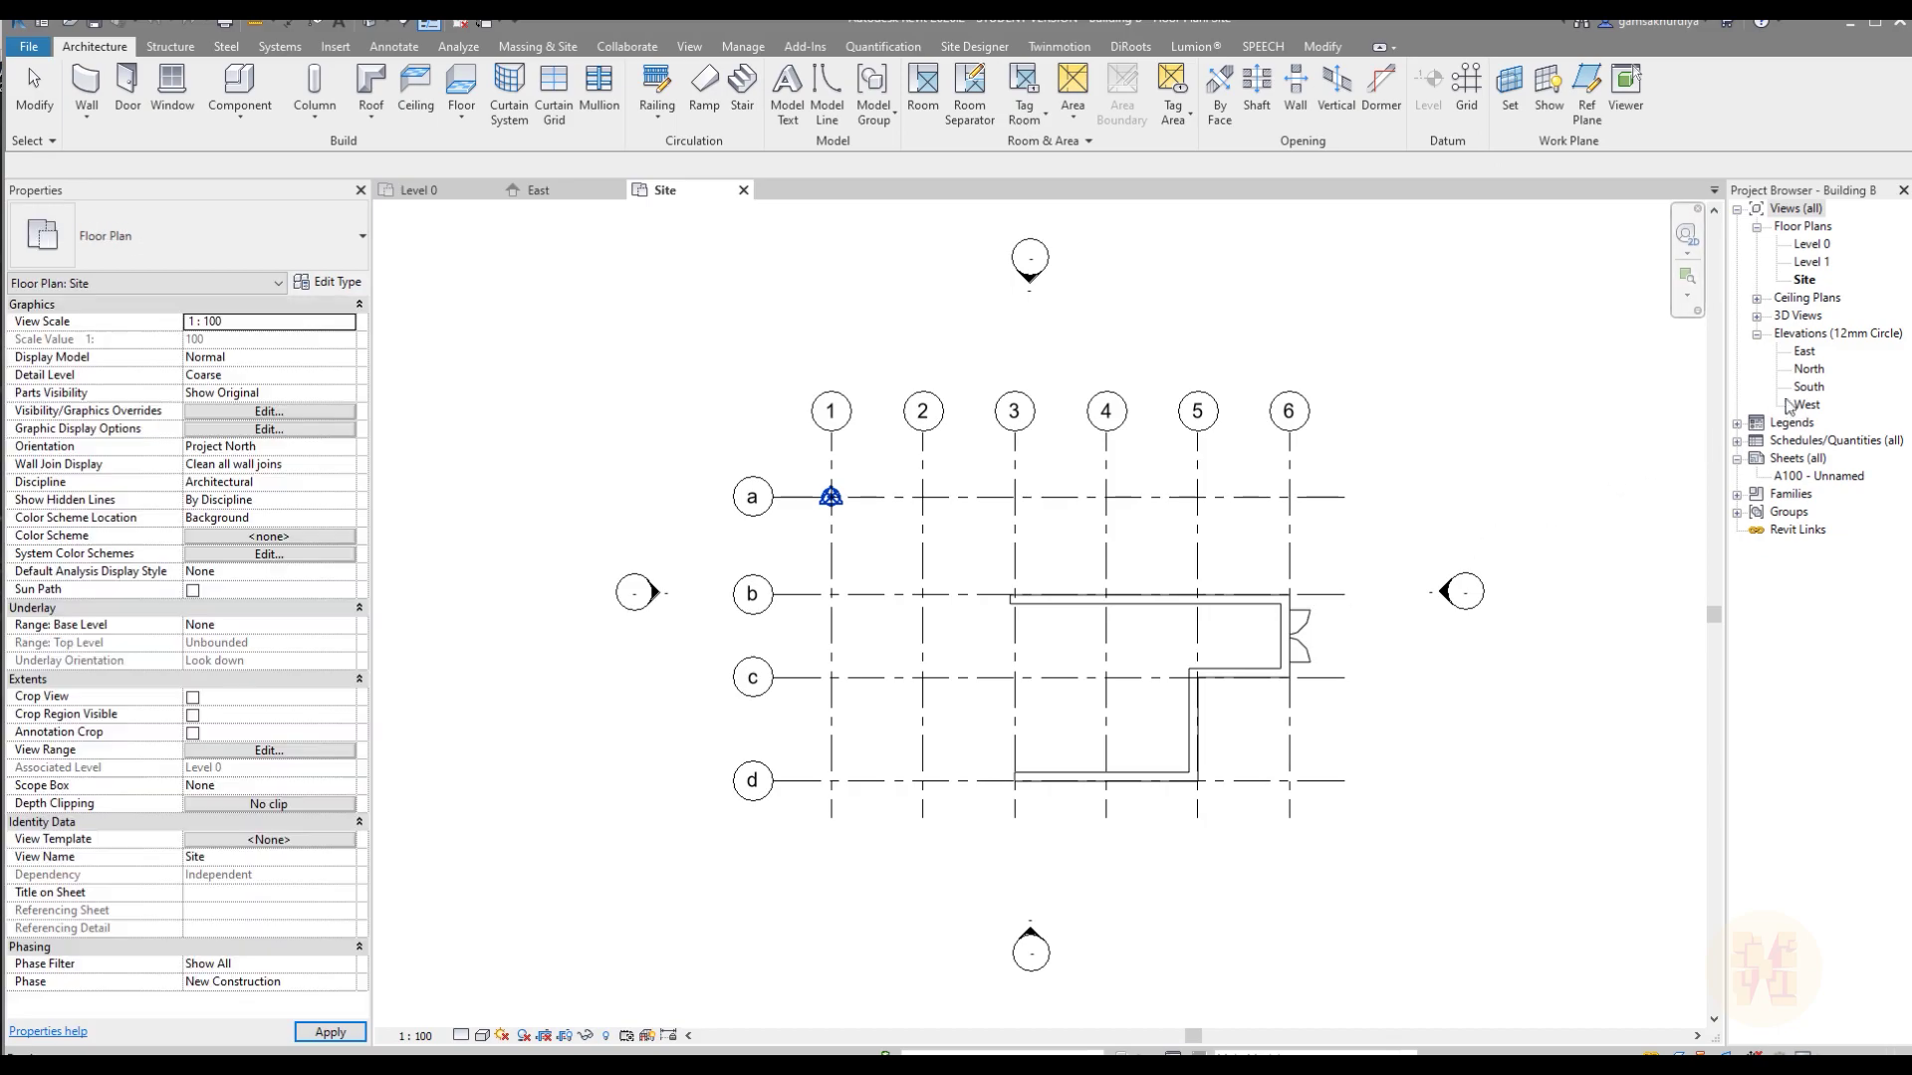
click(1805, 352)
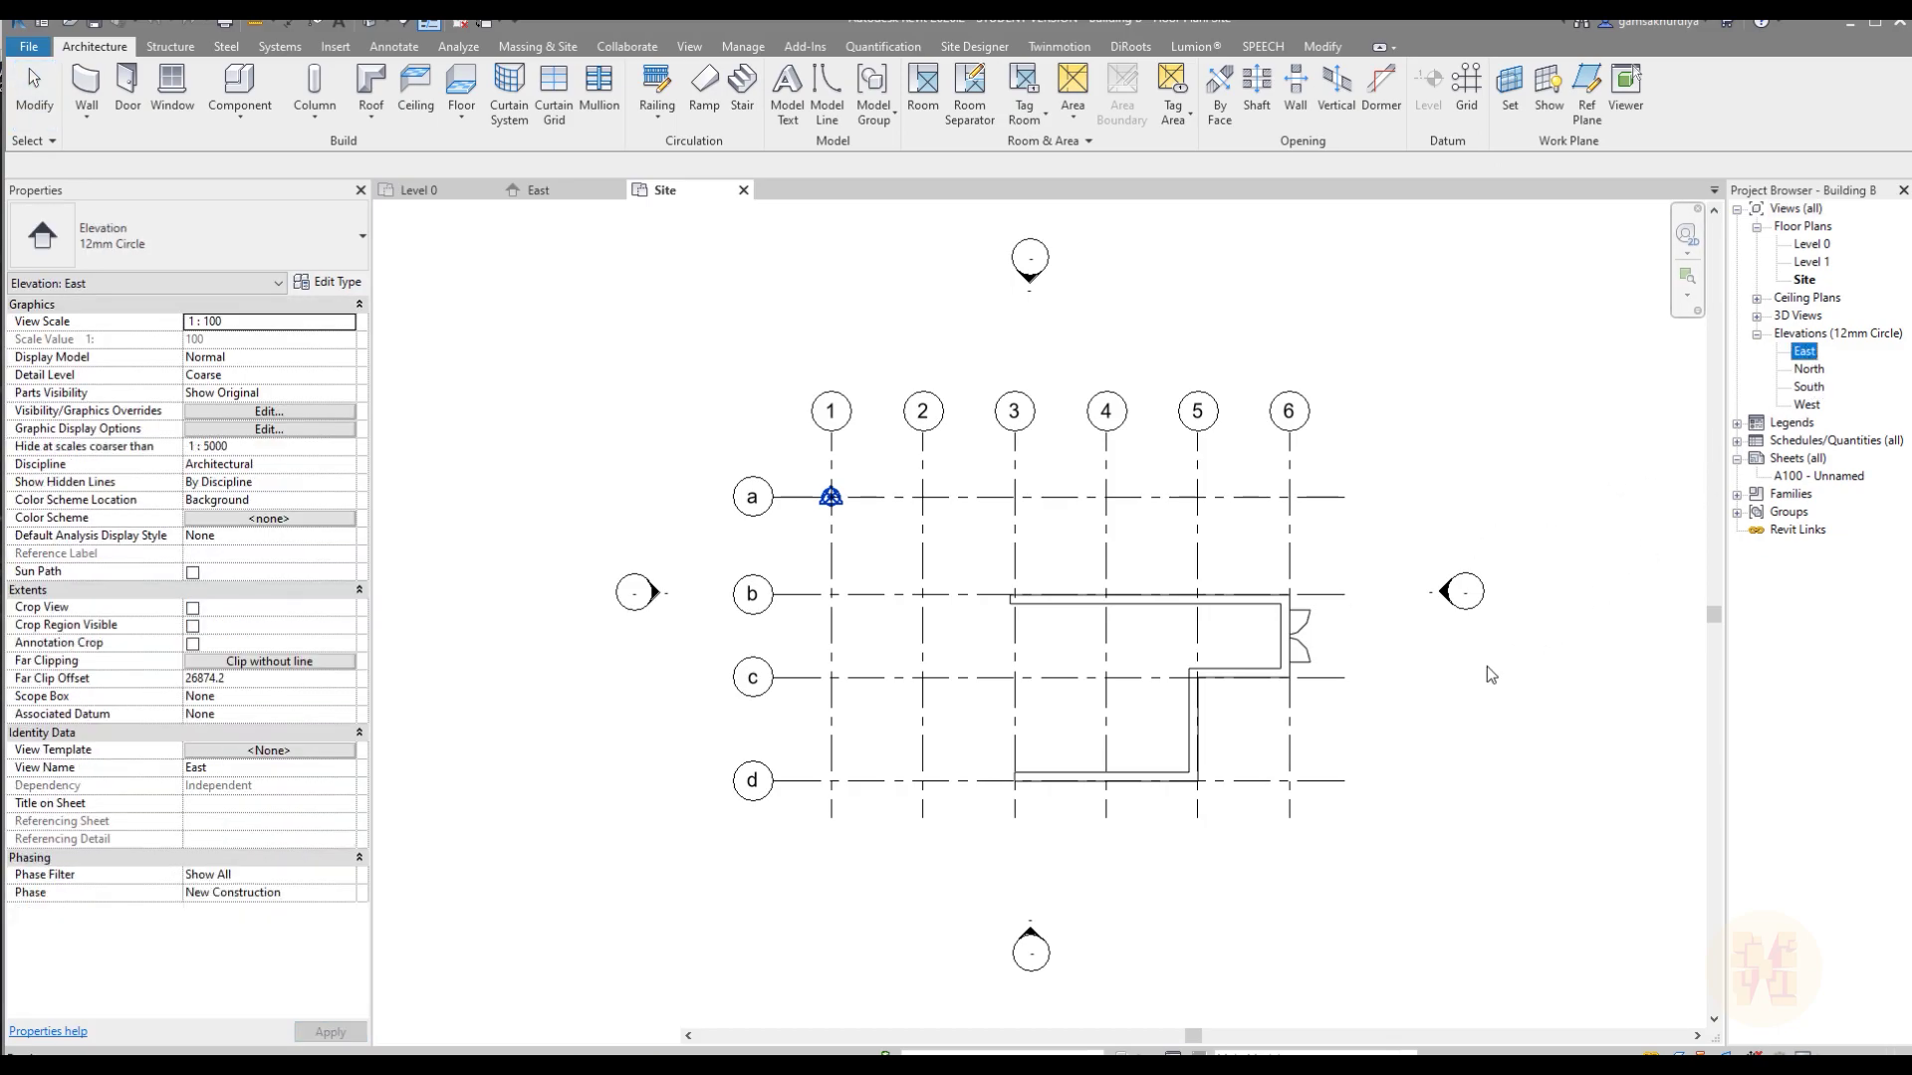
middle_drag(1237, 763, 1129, 414)
scroll(1167, 586, down, 2)
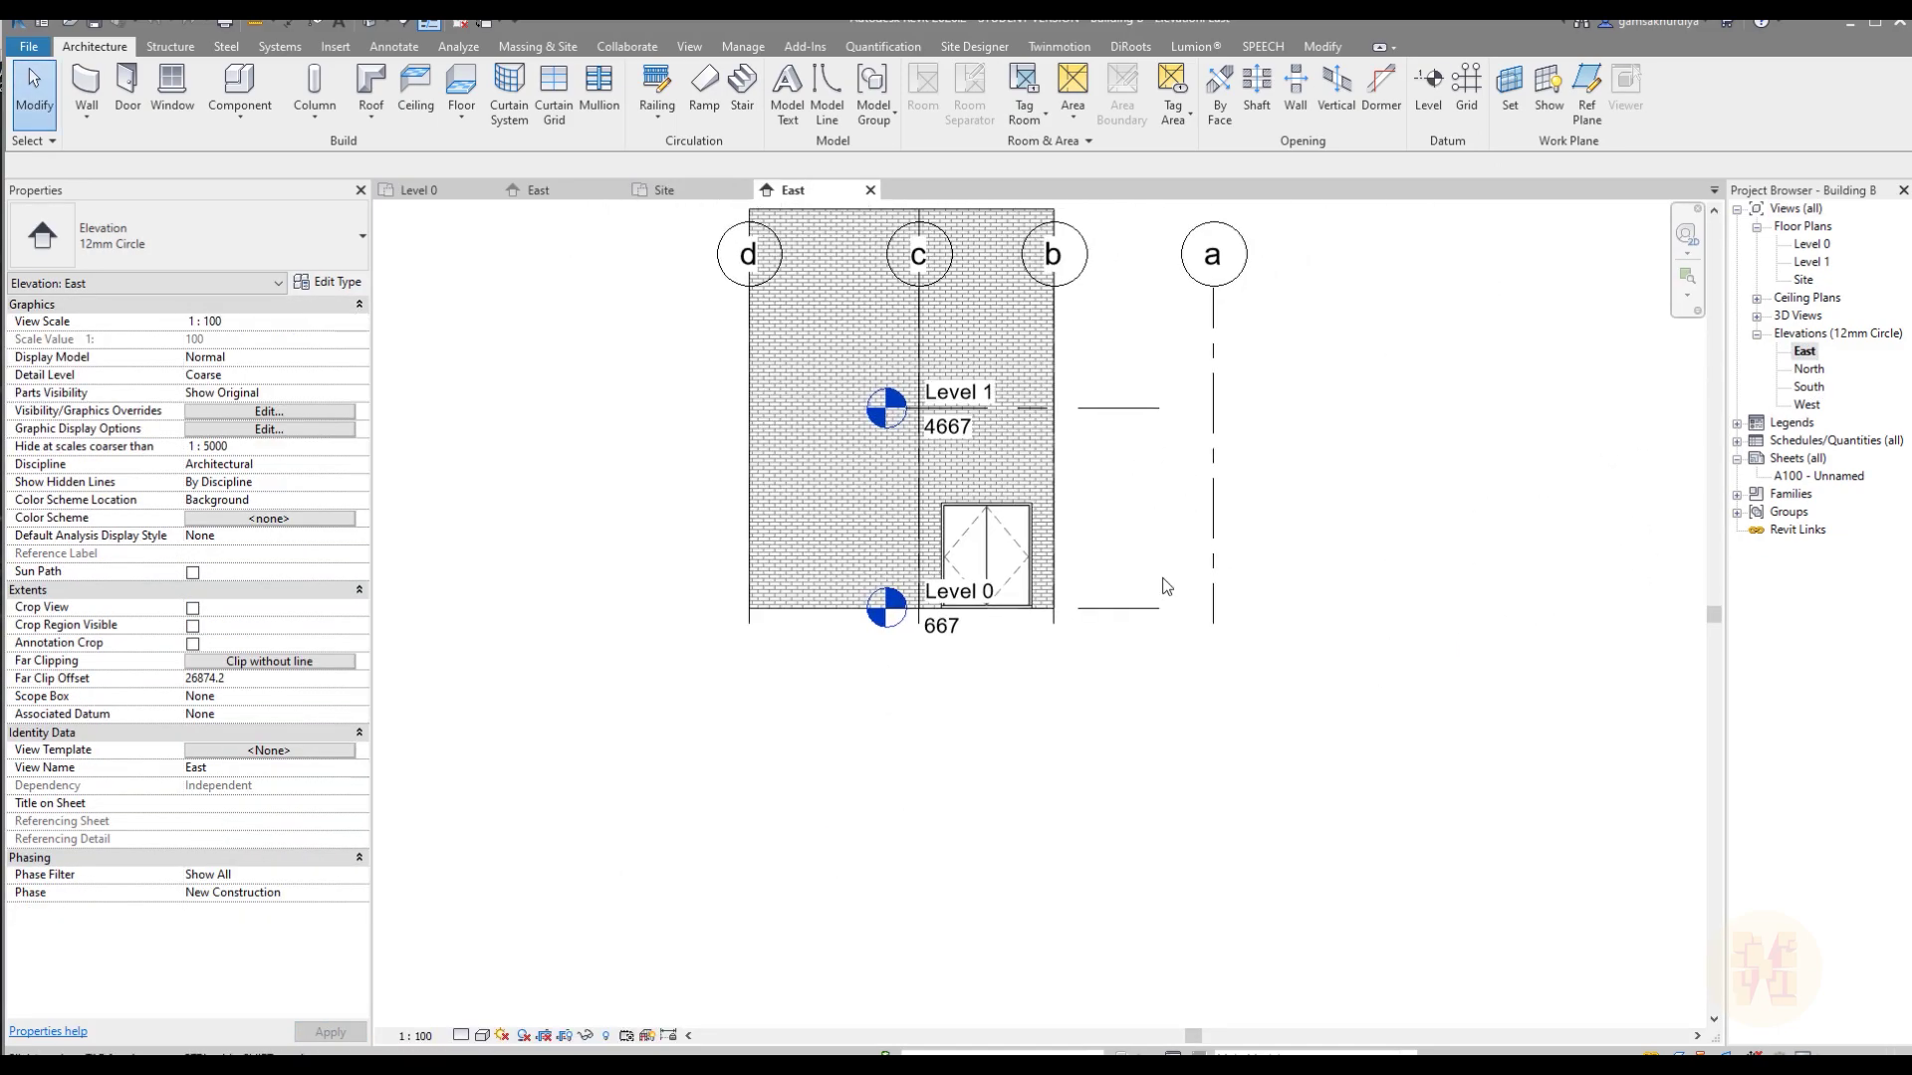
scroll(1145, 607, up, 2)
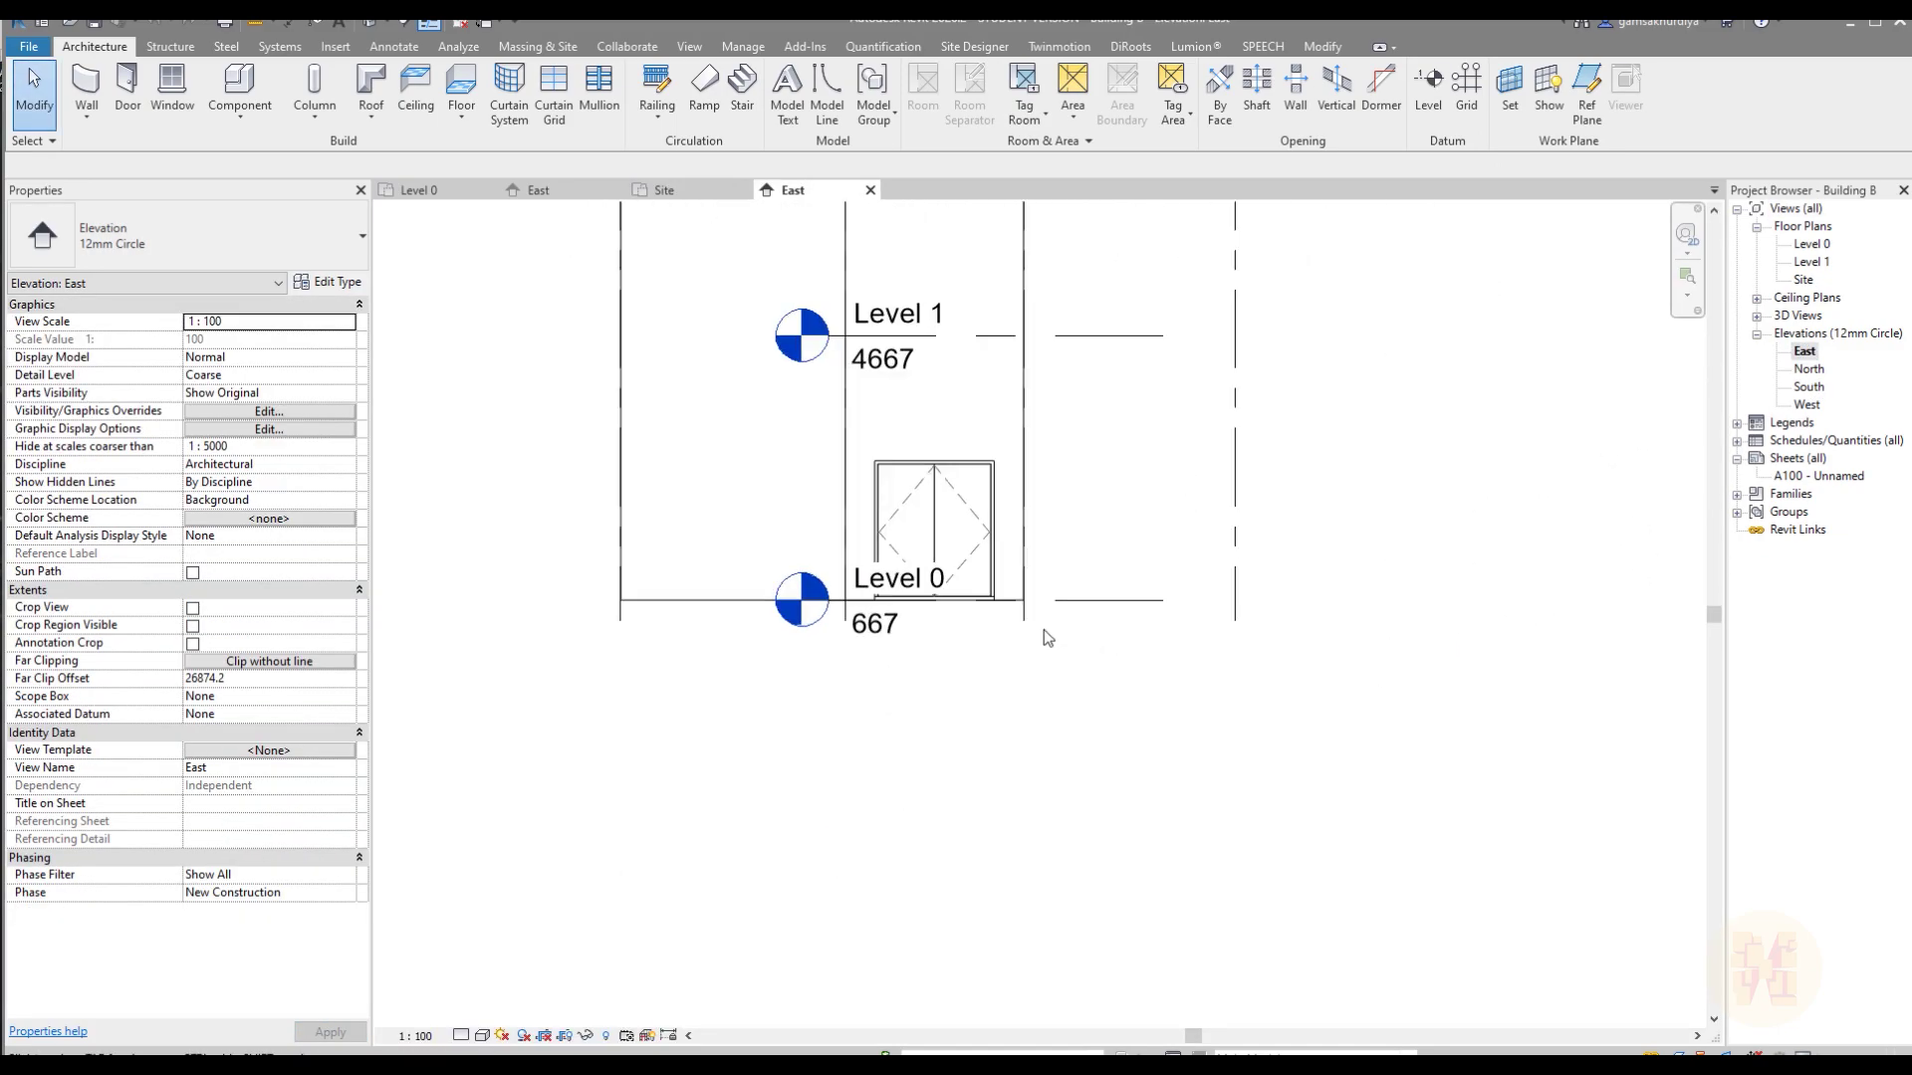
- Reveal hidden elements in Building B's East elevation and check Level 0 against the project base point and survey point
click(606, 1035)
scroll(1239, 643, up, 3)
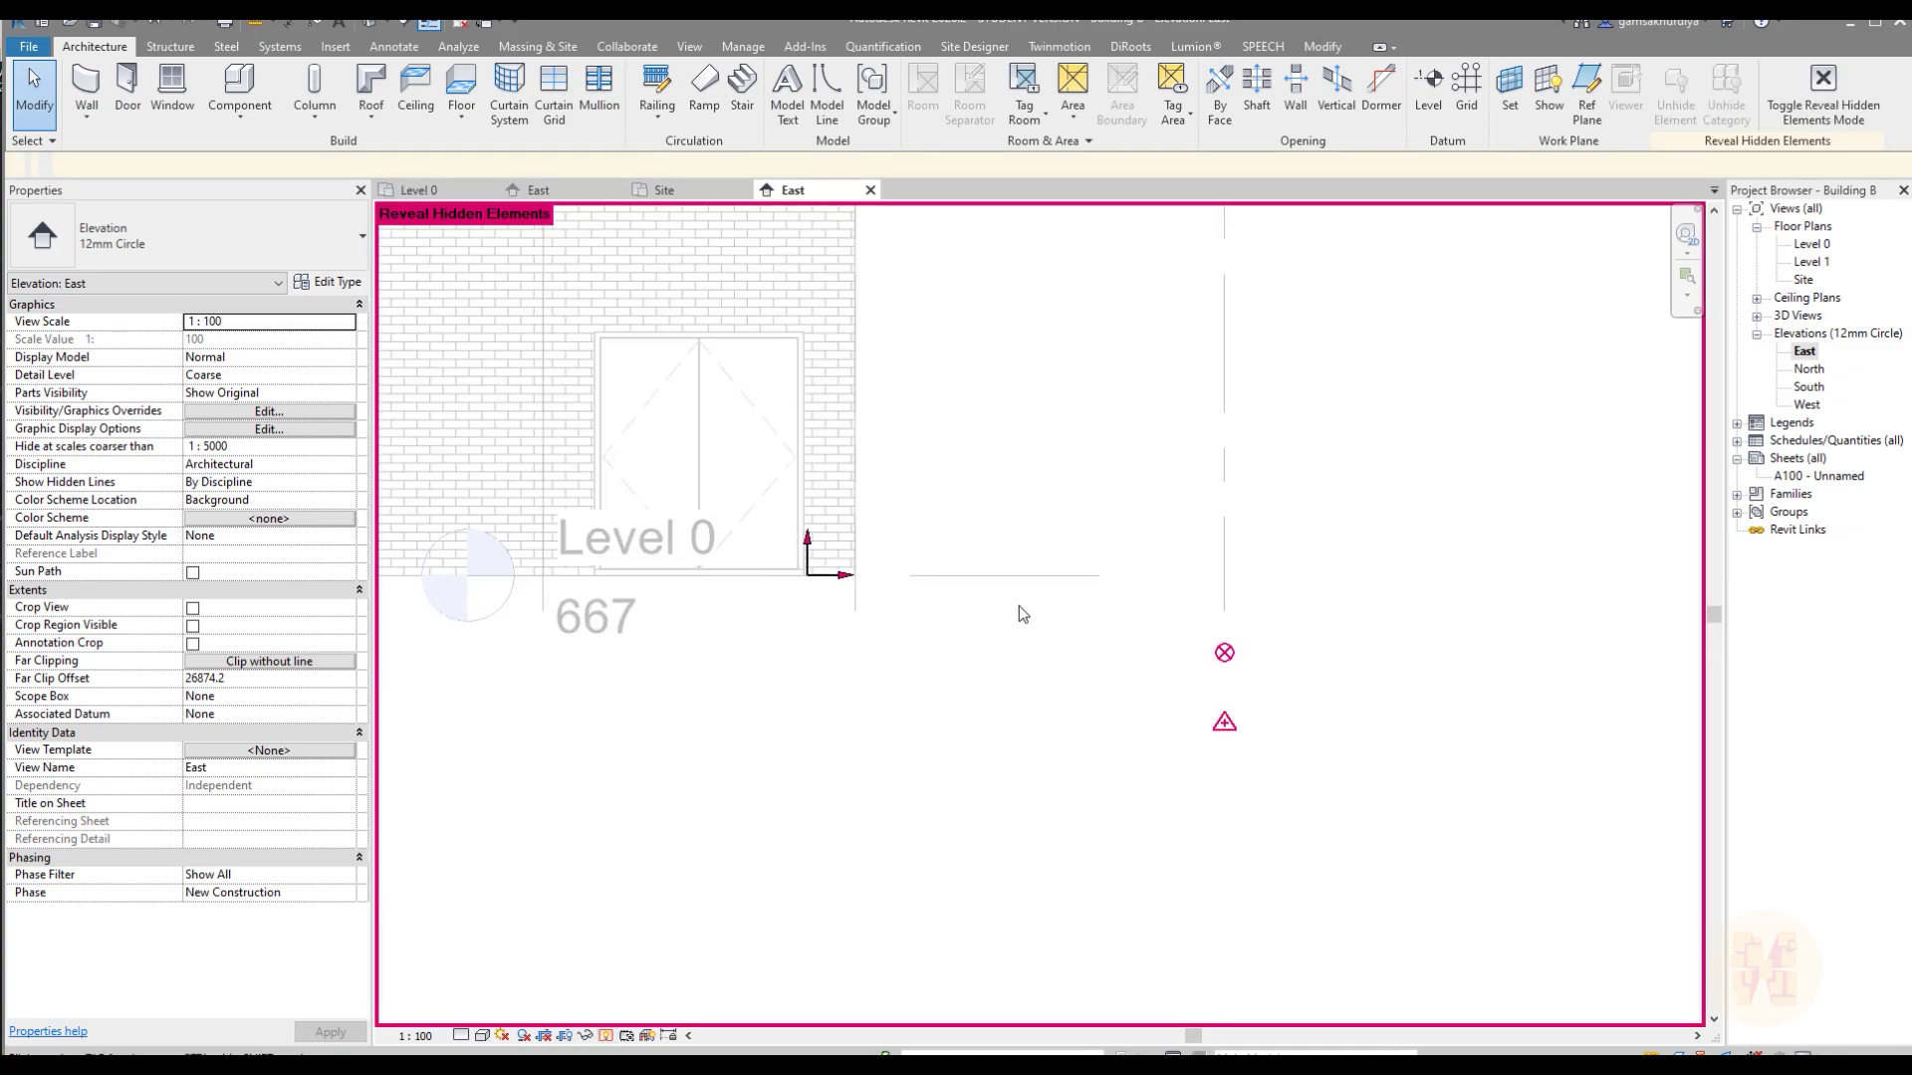
scroll(1056, 618, down, 3)
scroll(1119, 642, up, 1)
click(1119, 641)
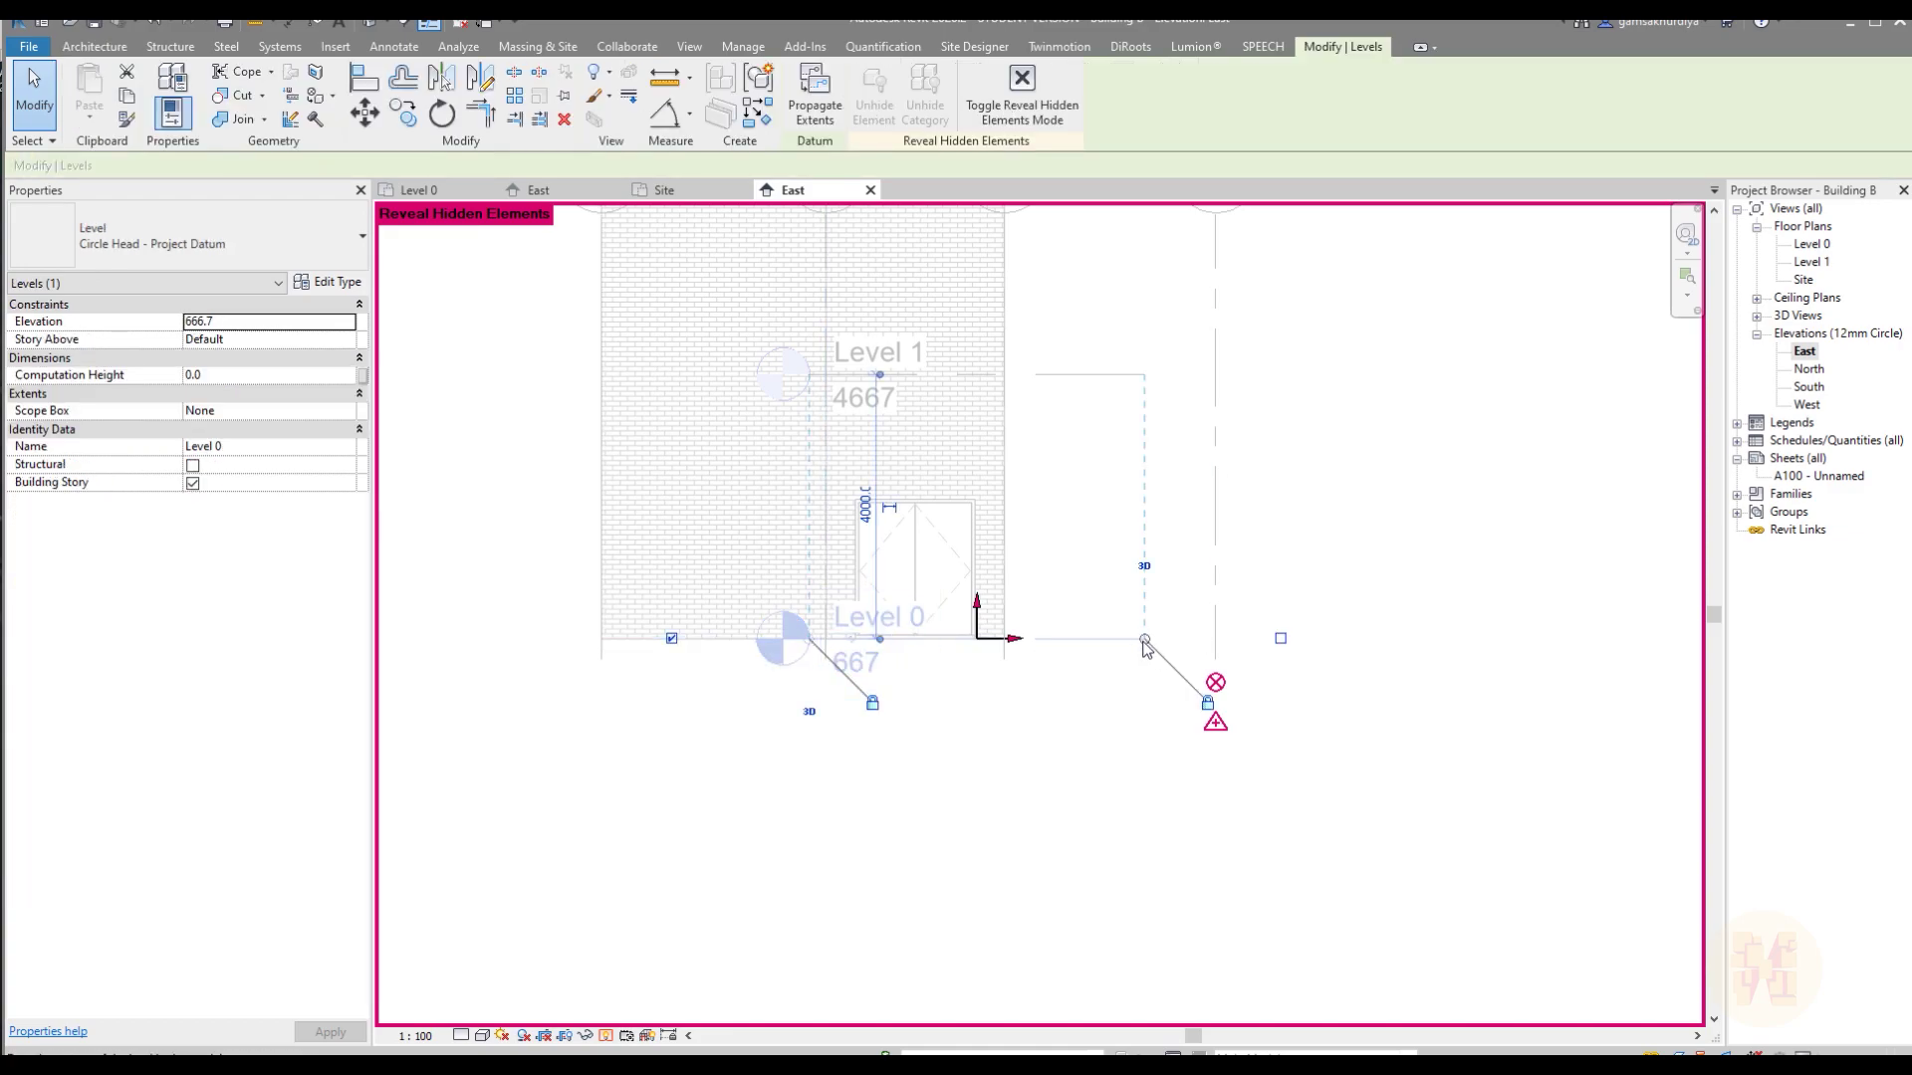
click(1253, 681)
scroll(1195, 657, up, 1)
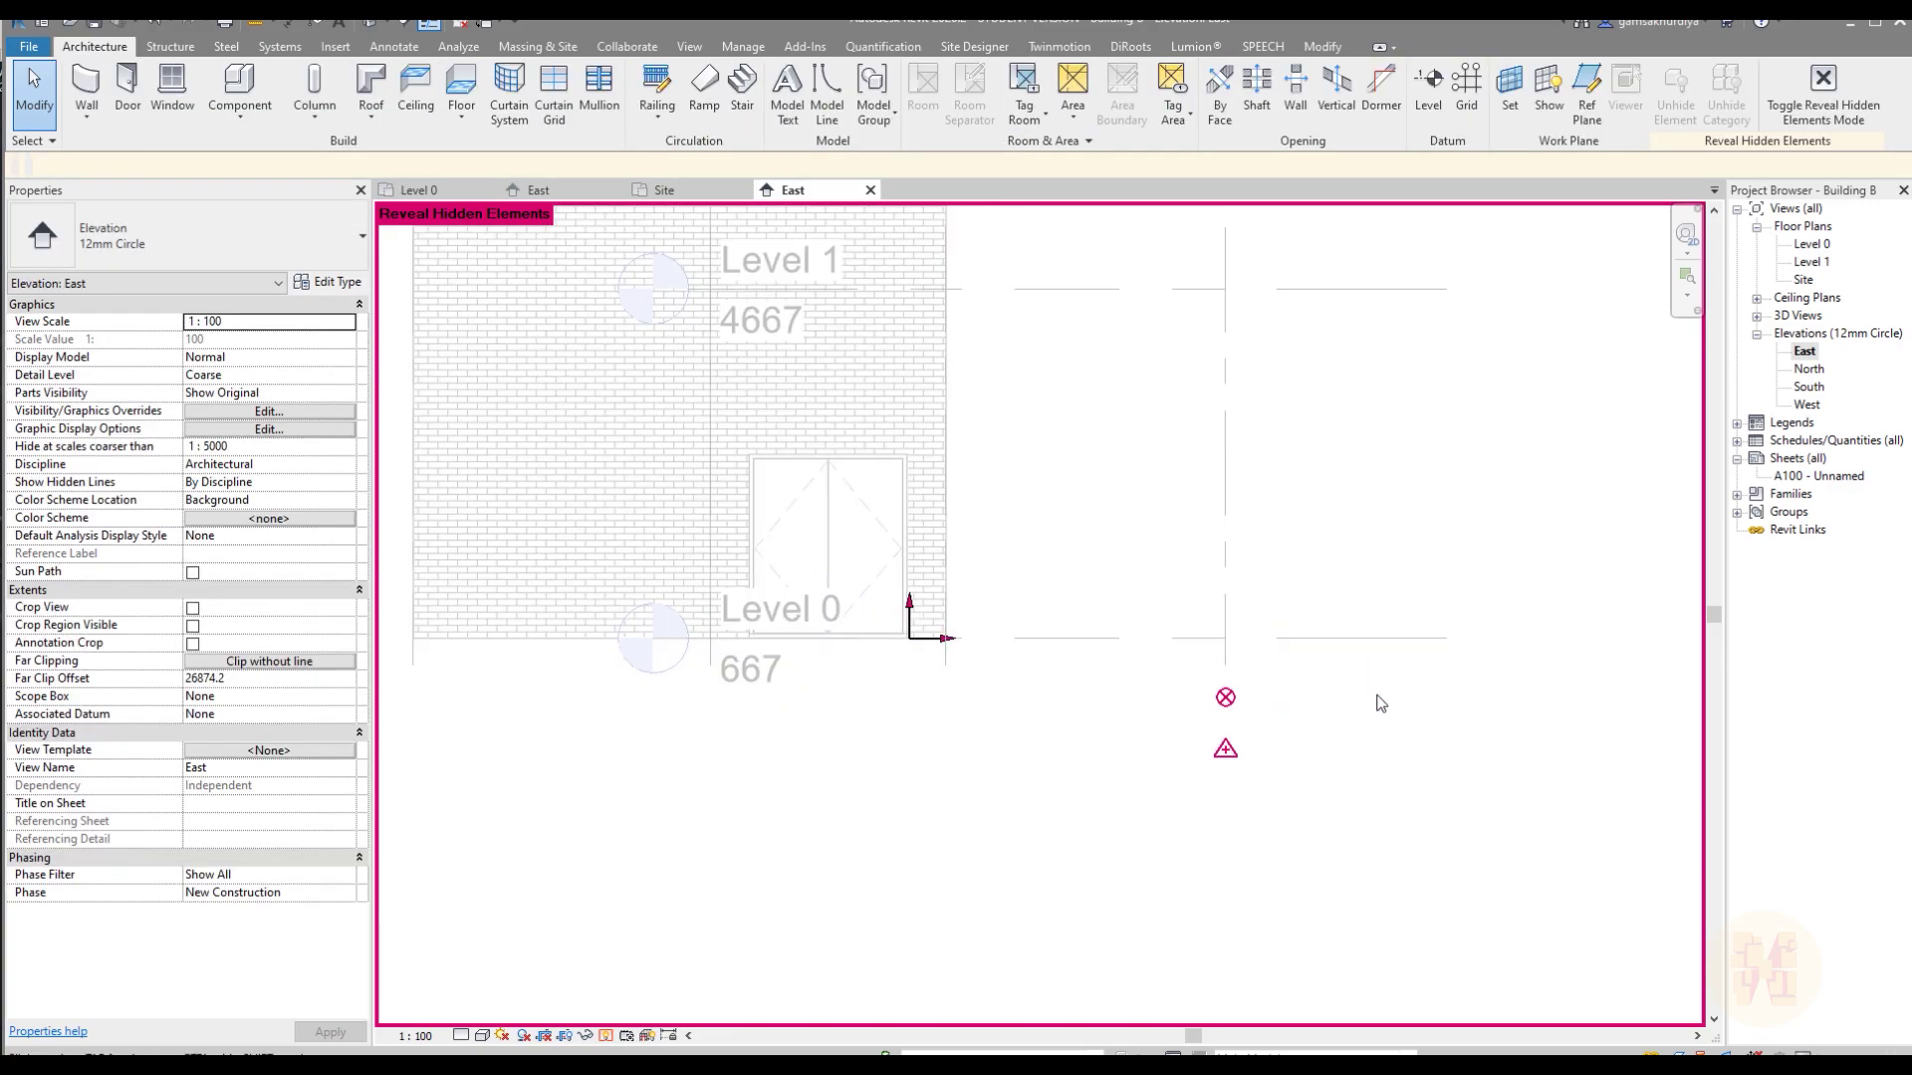
- Move Building B's project base point up to the intersection of grid a and Level 0
scroll(1226, 687, up, 3)
click(1222, 727)
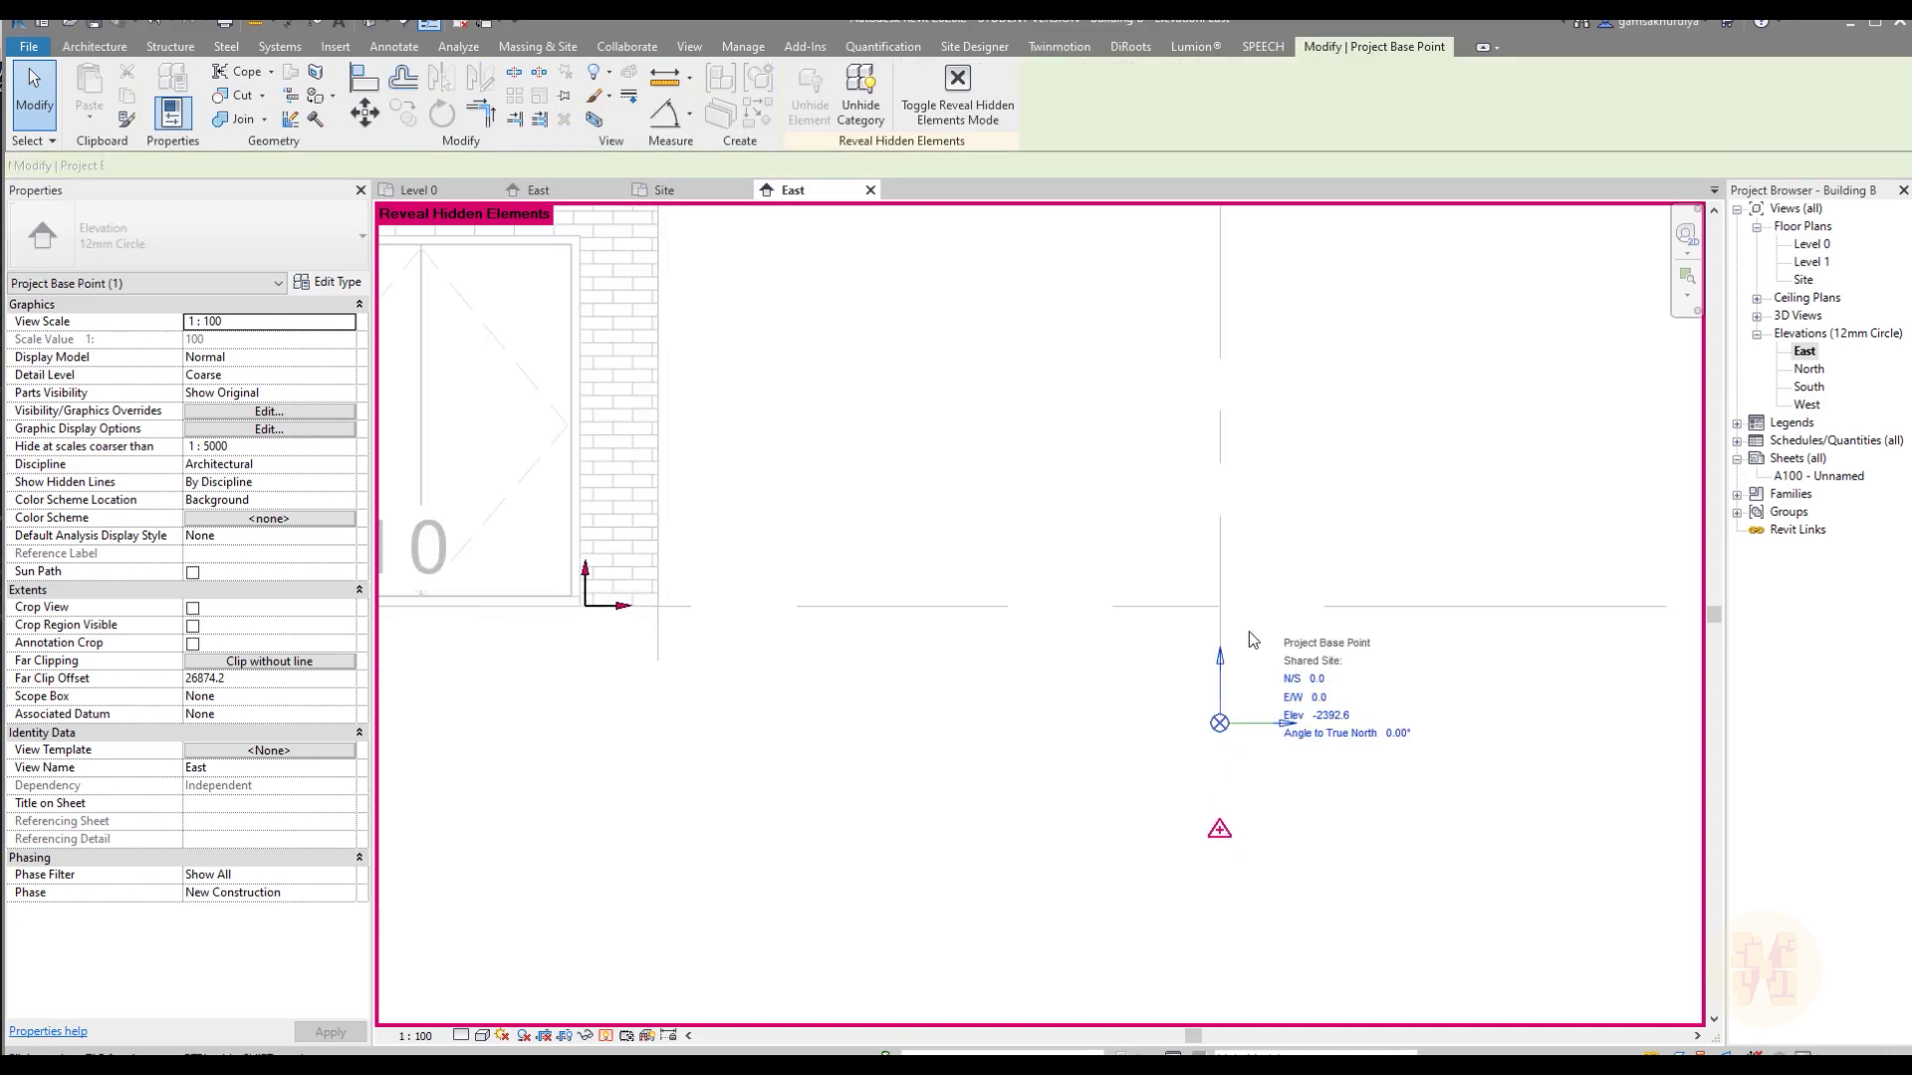
click(364, 115)
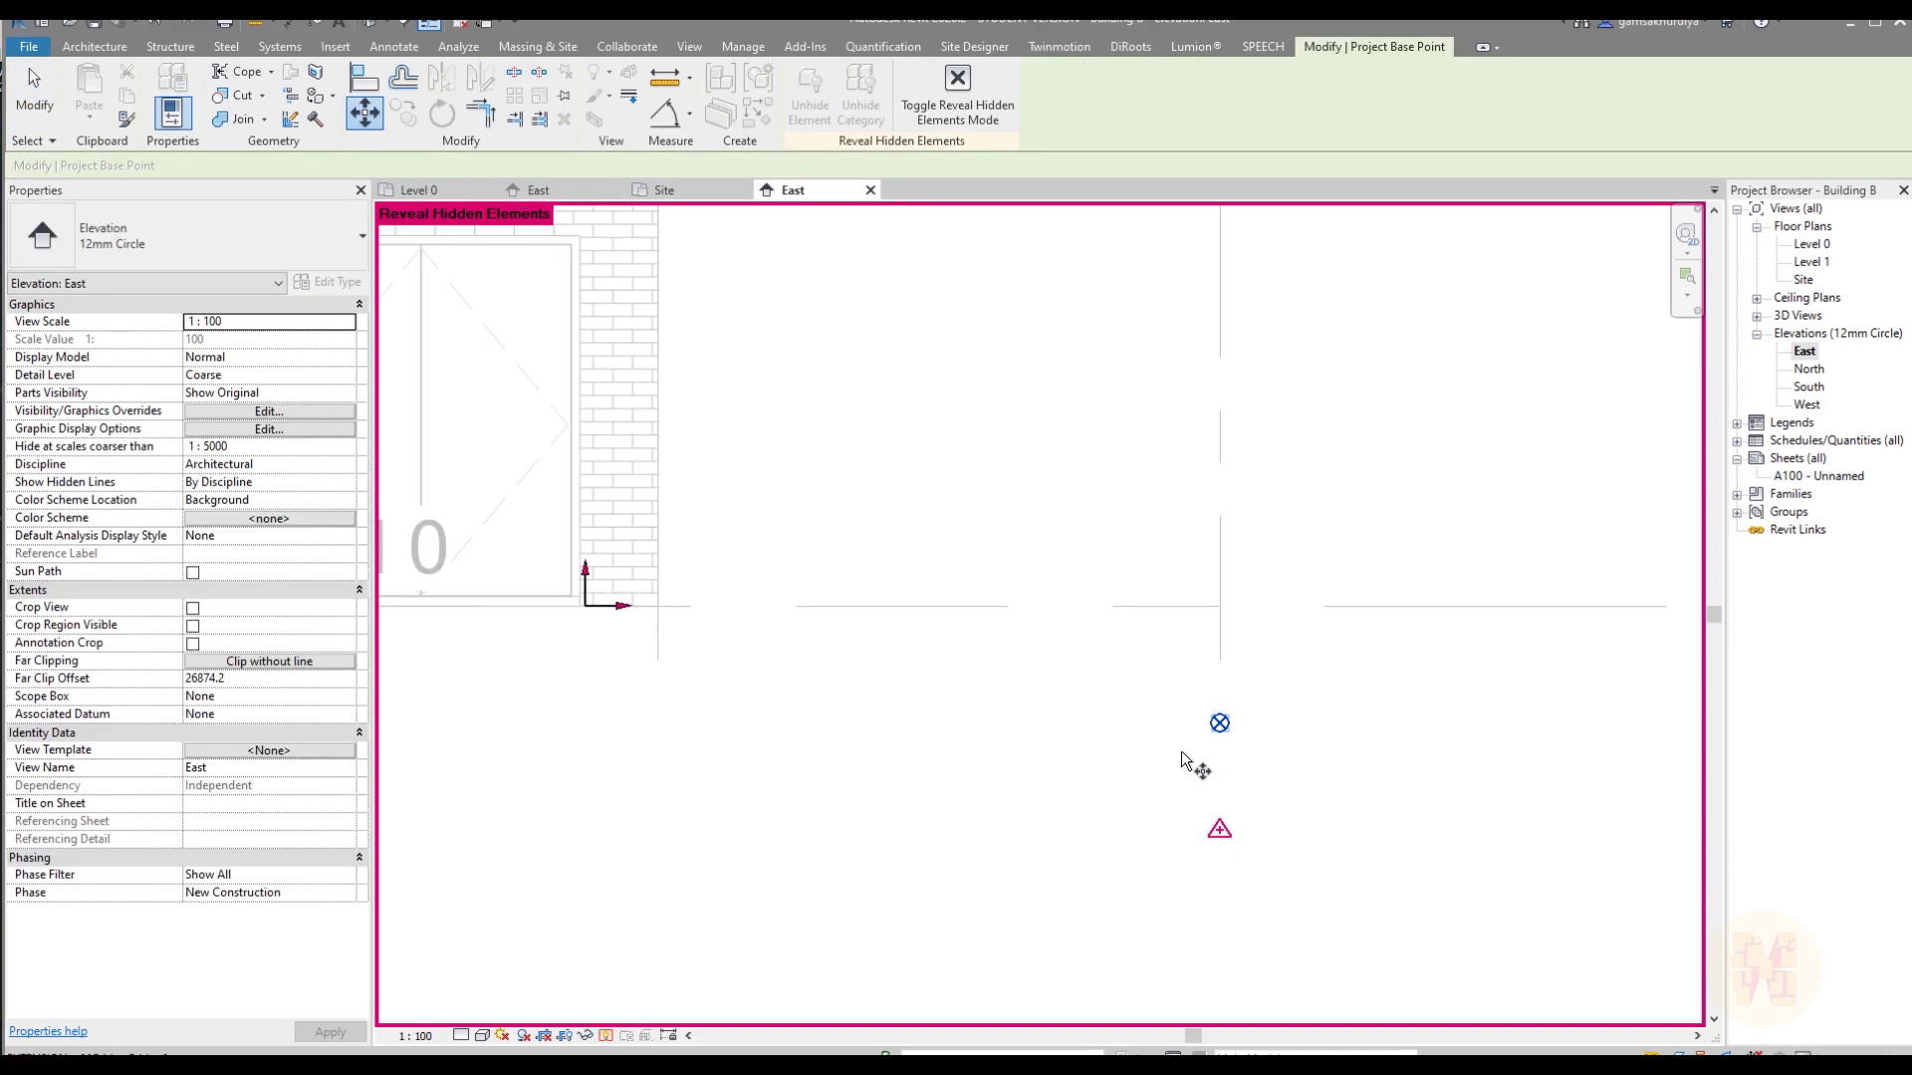
click(1220, 723)
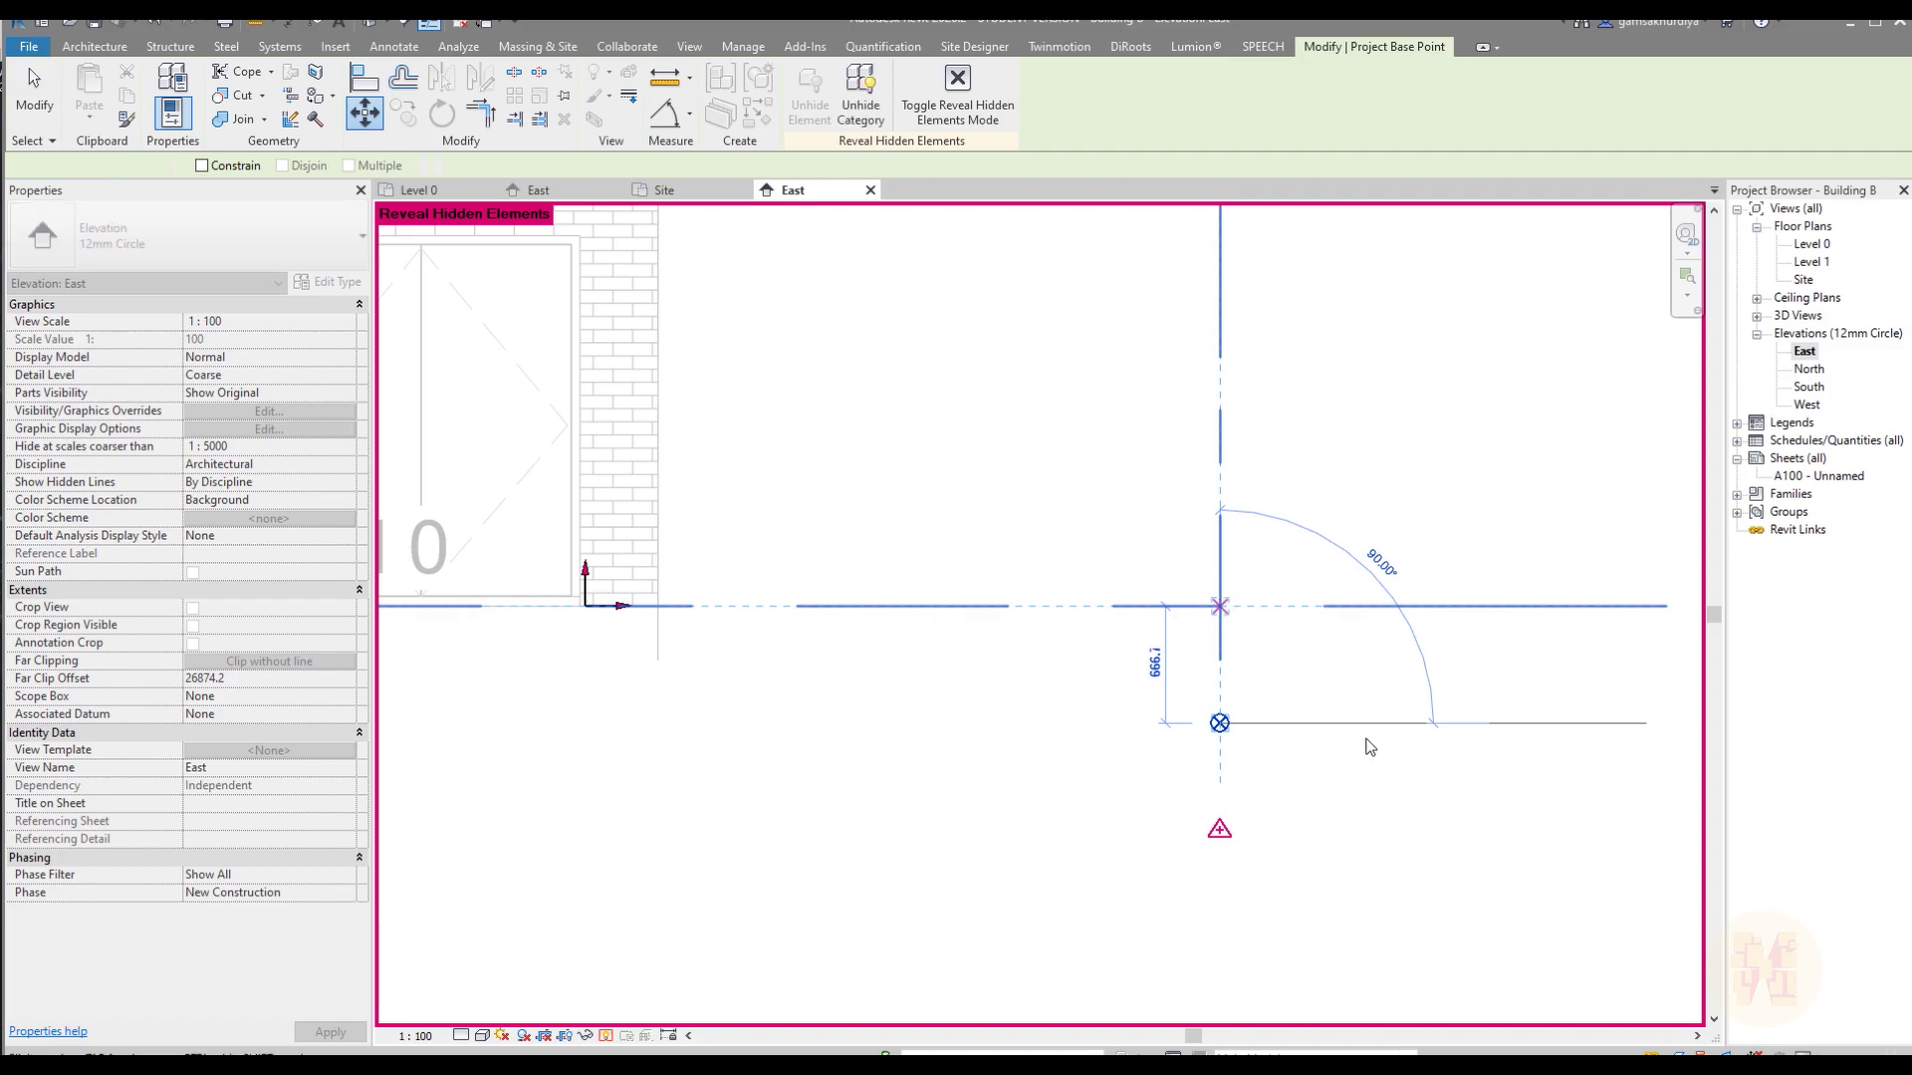
click(1220, 606)
- Move Building B's survey point up onto the project base point at grid a and Level 0
click(1220, 828)
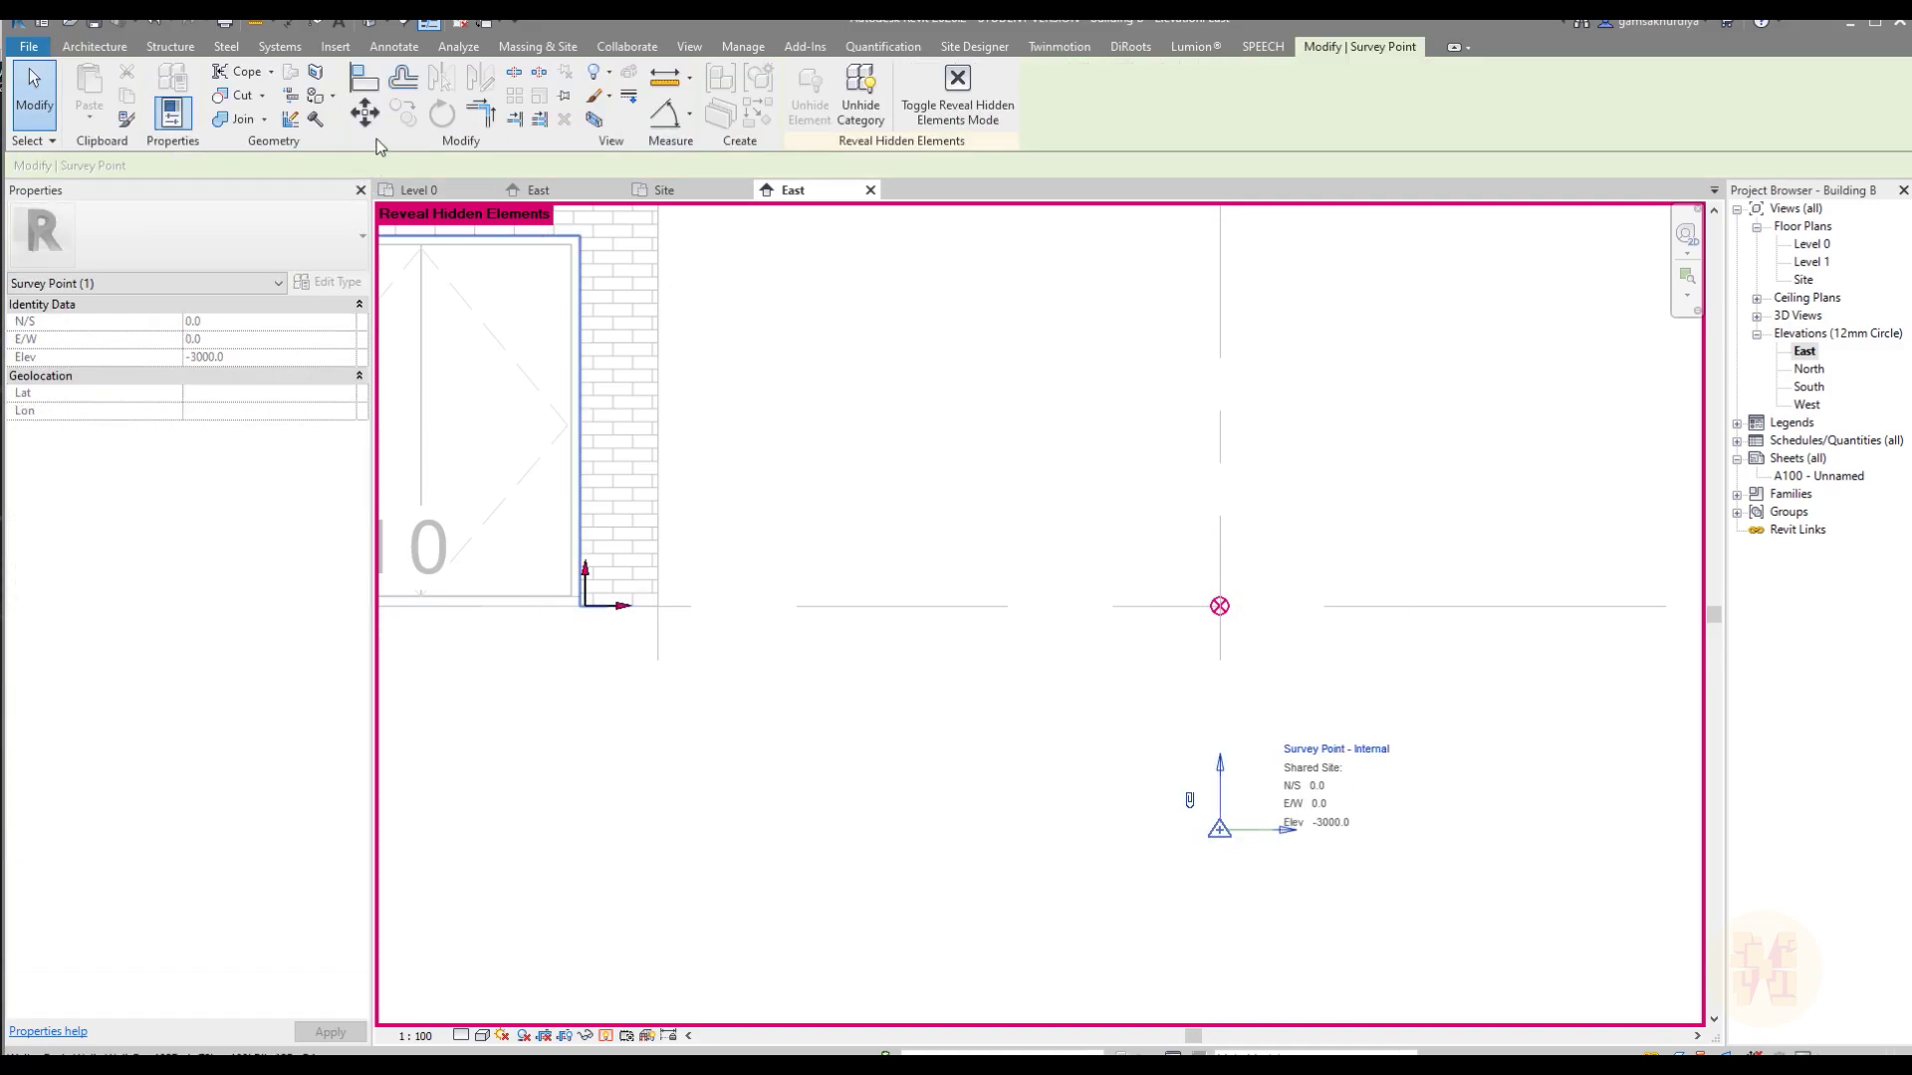
key(m)
key(v)
click(1219, 828)
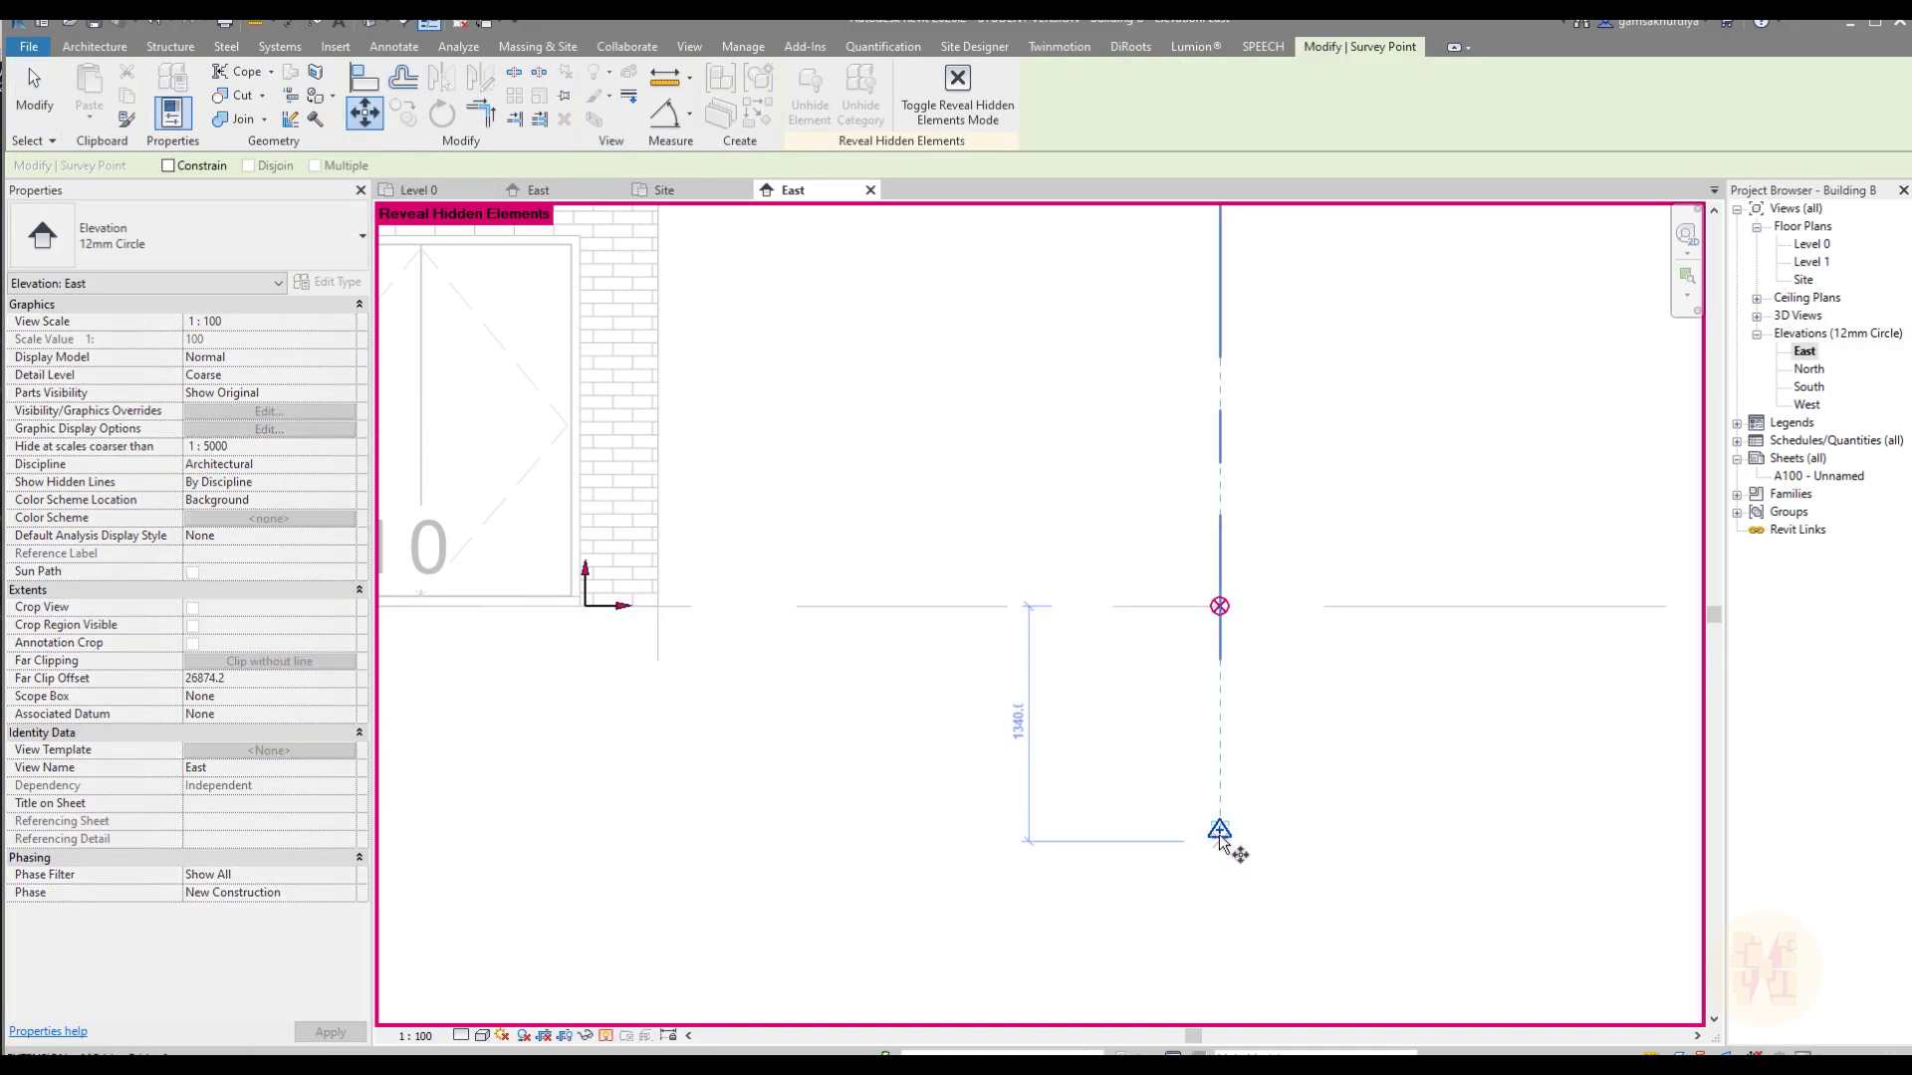
click(1220, 605)
key(Escape)
- Try moving the project base point about 1076 mm below Level 0, and undo the move
scroll(1203, 666, down, 2)
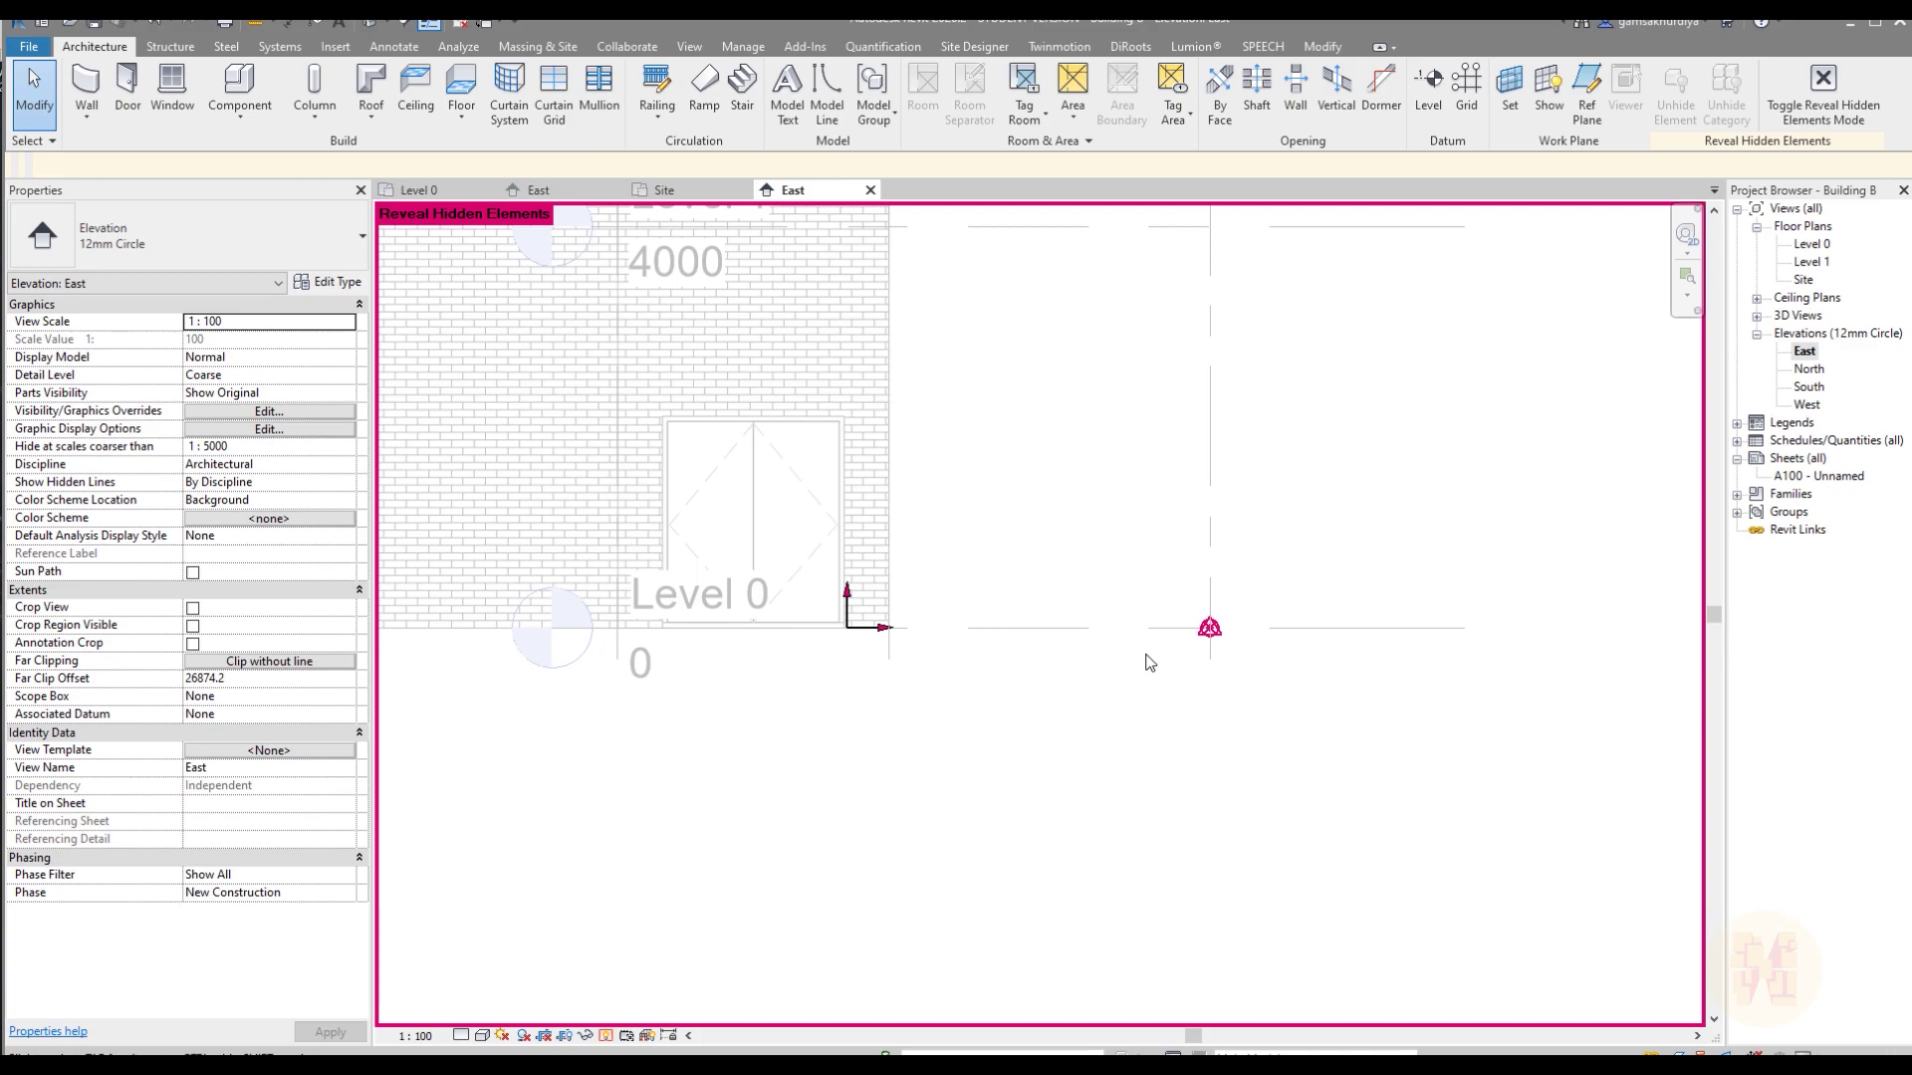
click(1212, 629)
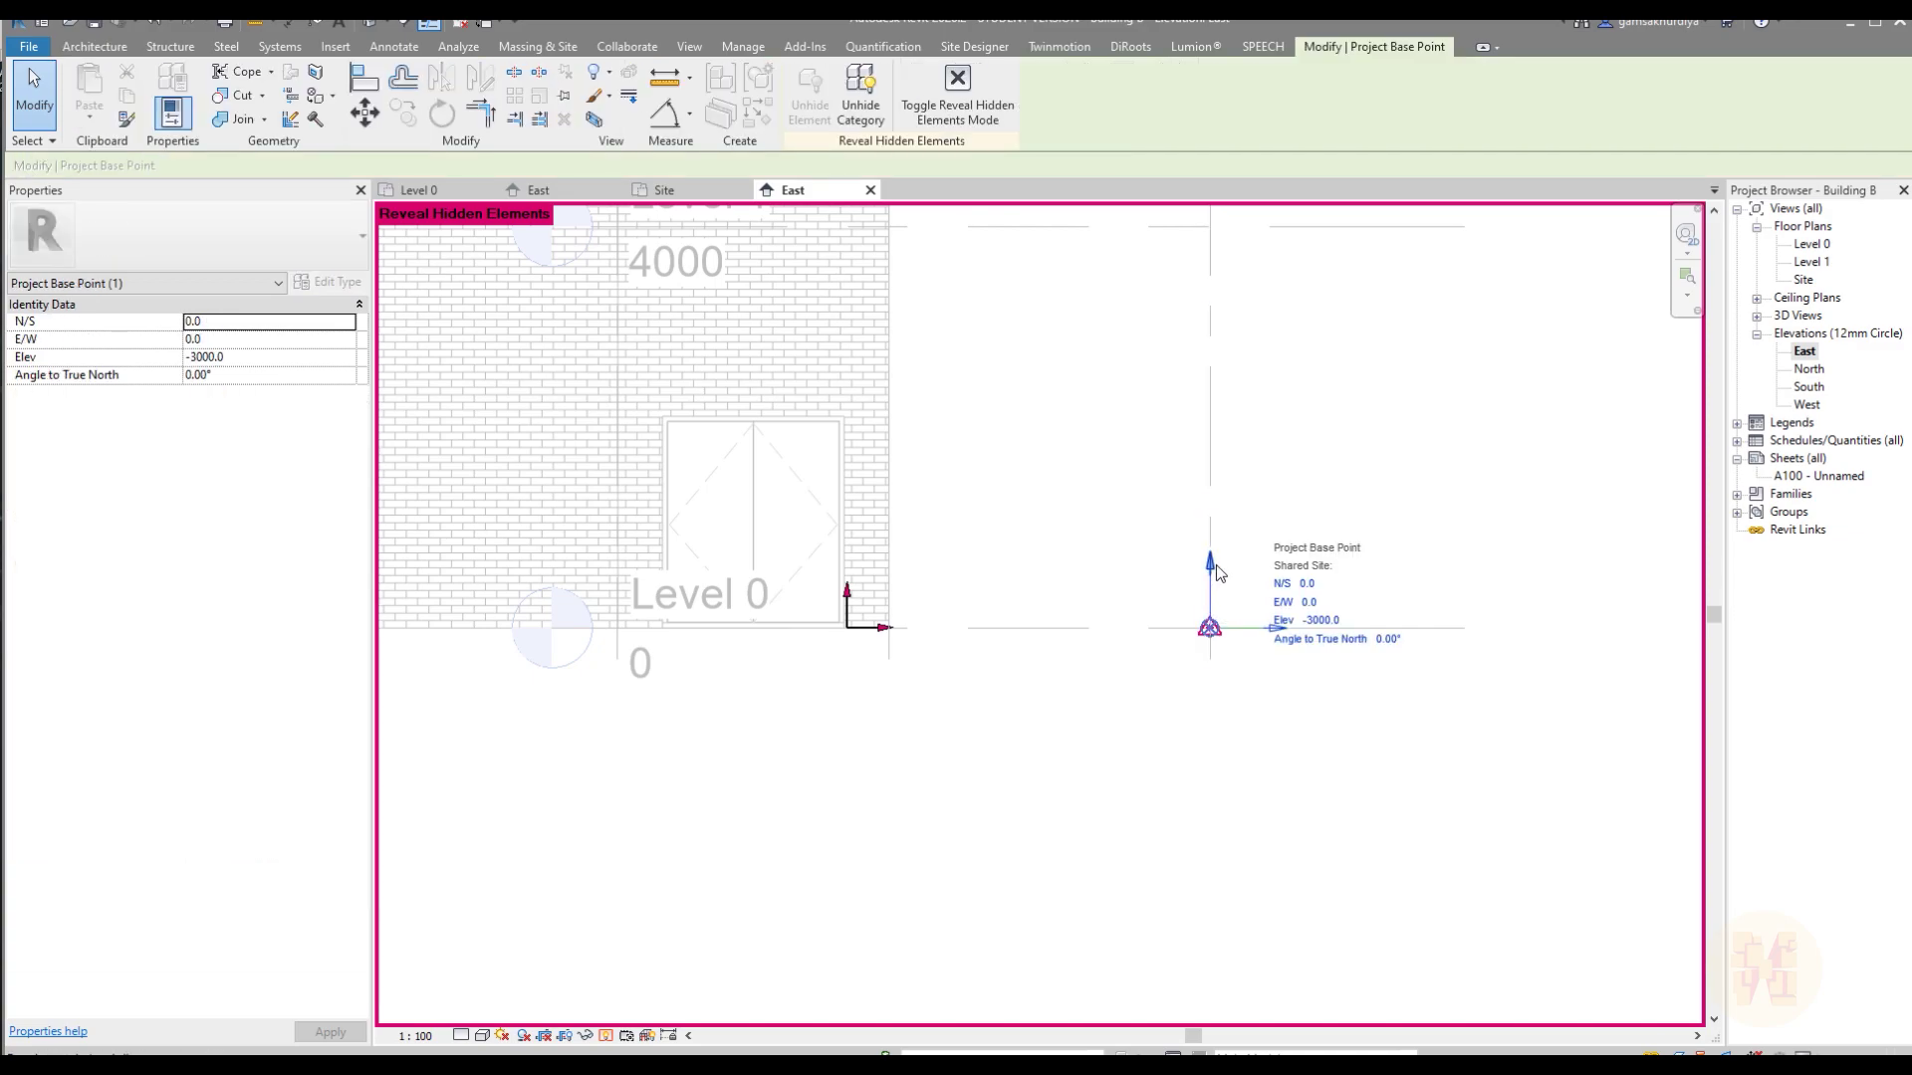
drag(1216, 565, 1223, 675)
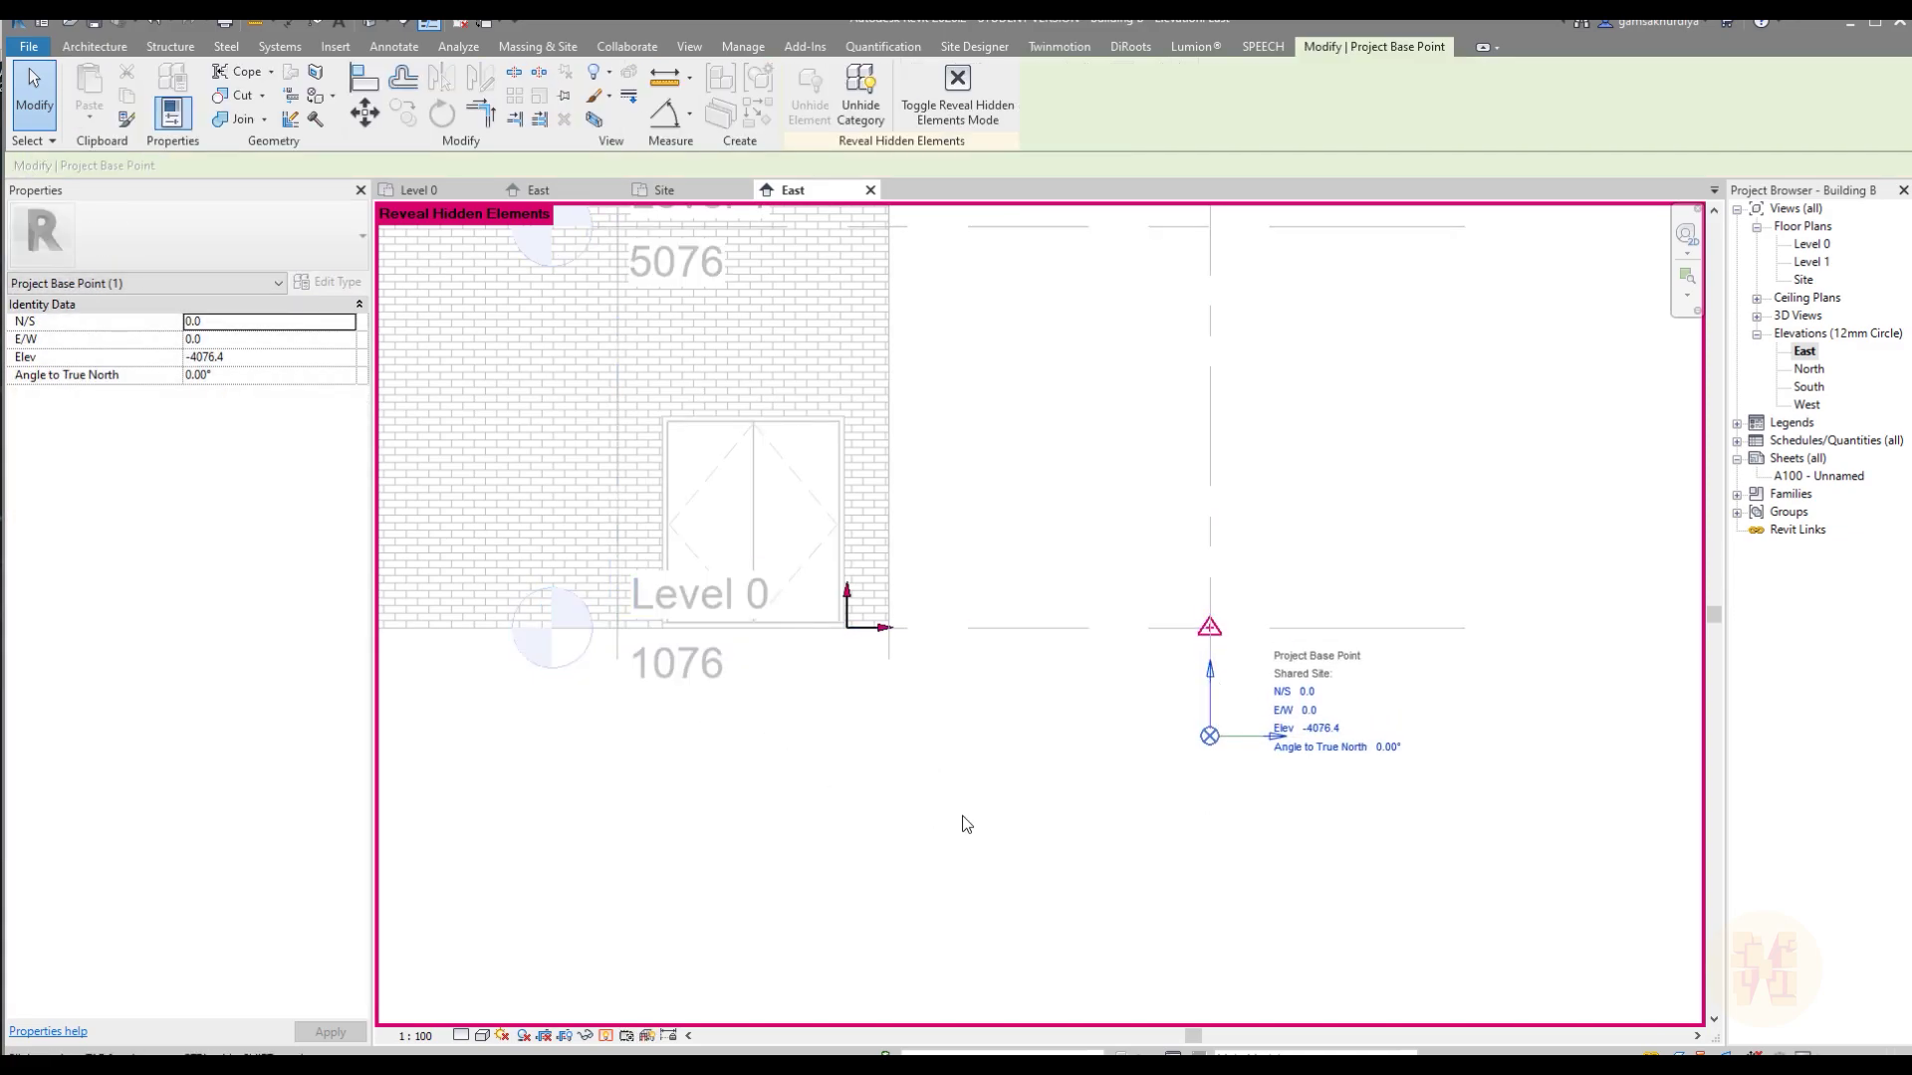
key(ctrl+z)
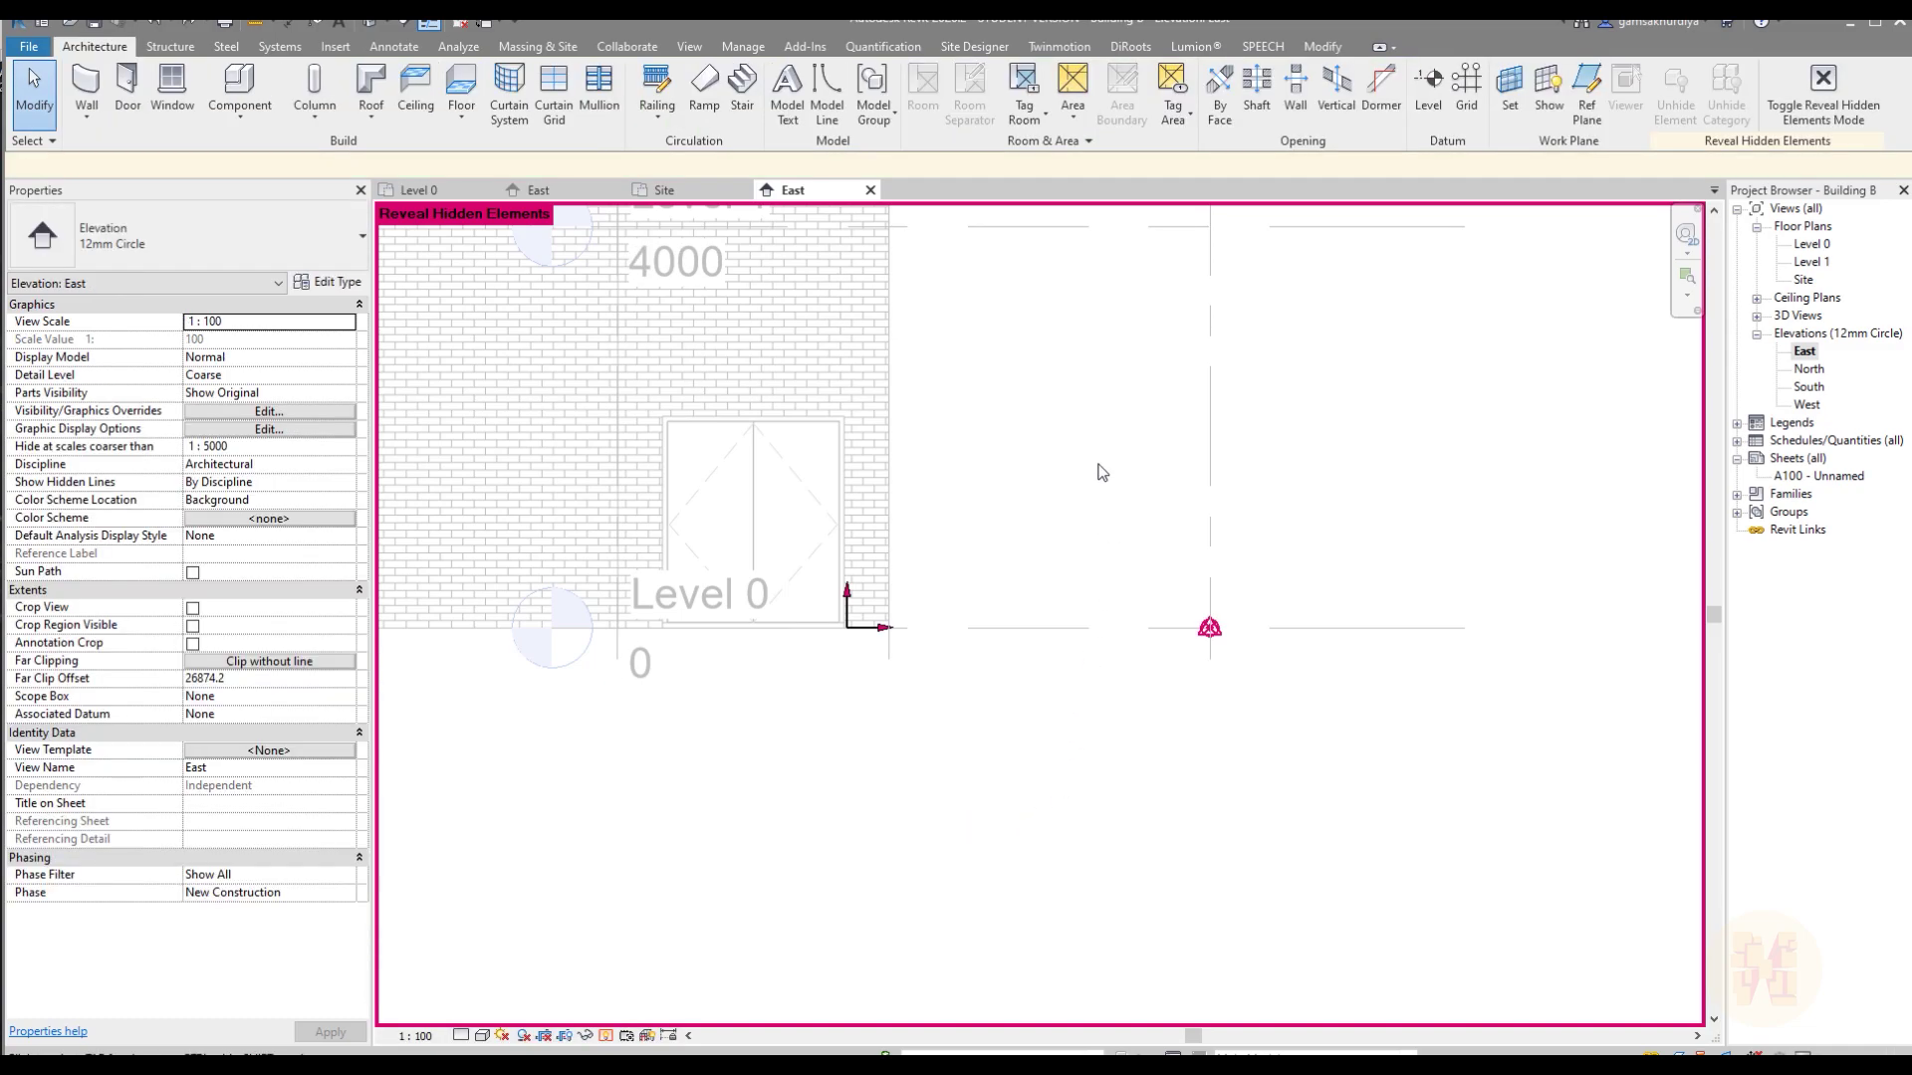
- Return to the Coordinate file's East elevation and try to add Building B as a link by shared coordinates through Manage Links
scroll(1100, 498, down, 2)
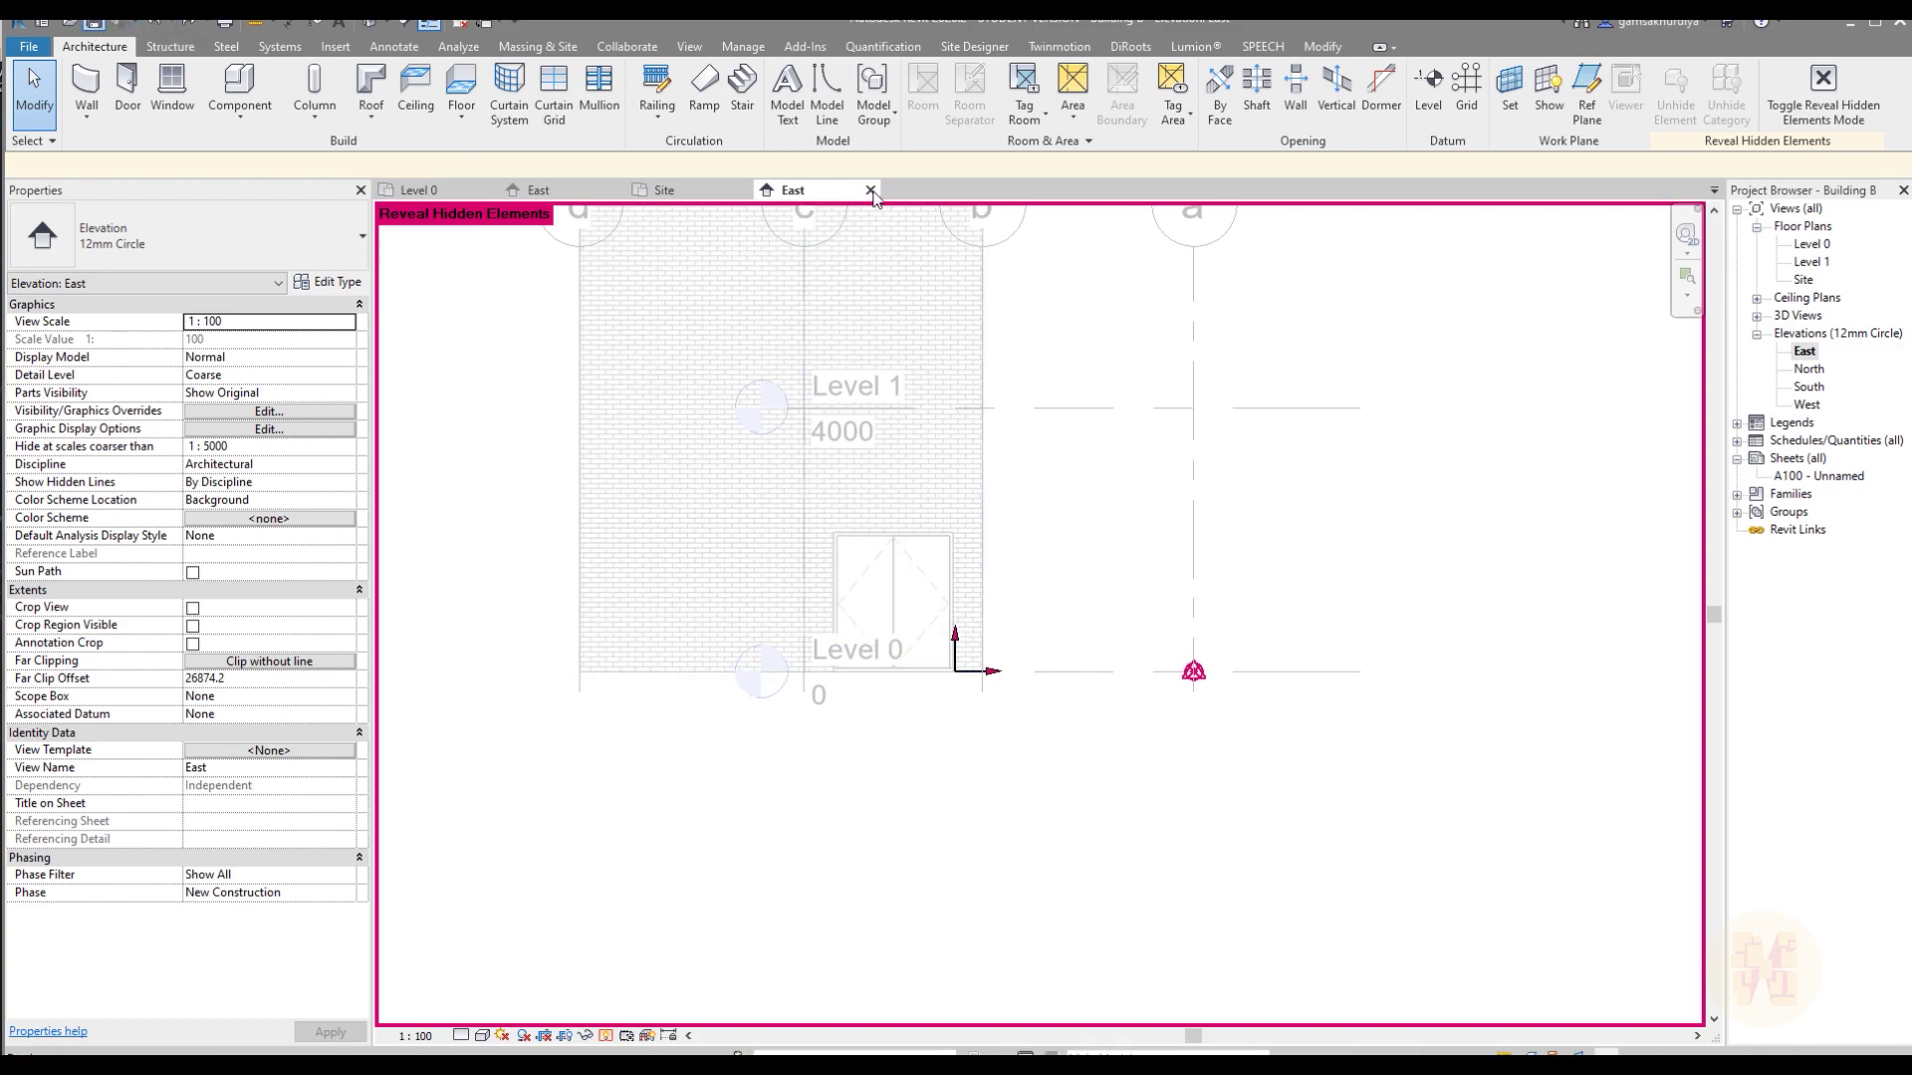
click(553, 190)
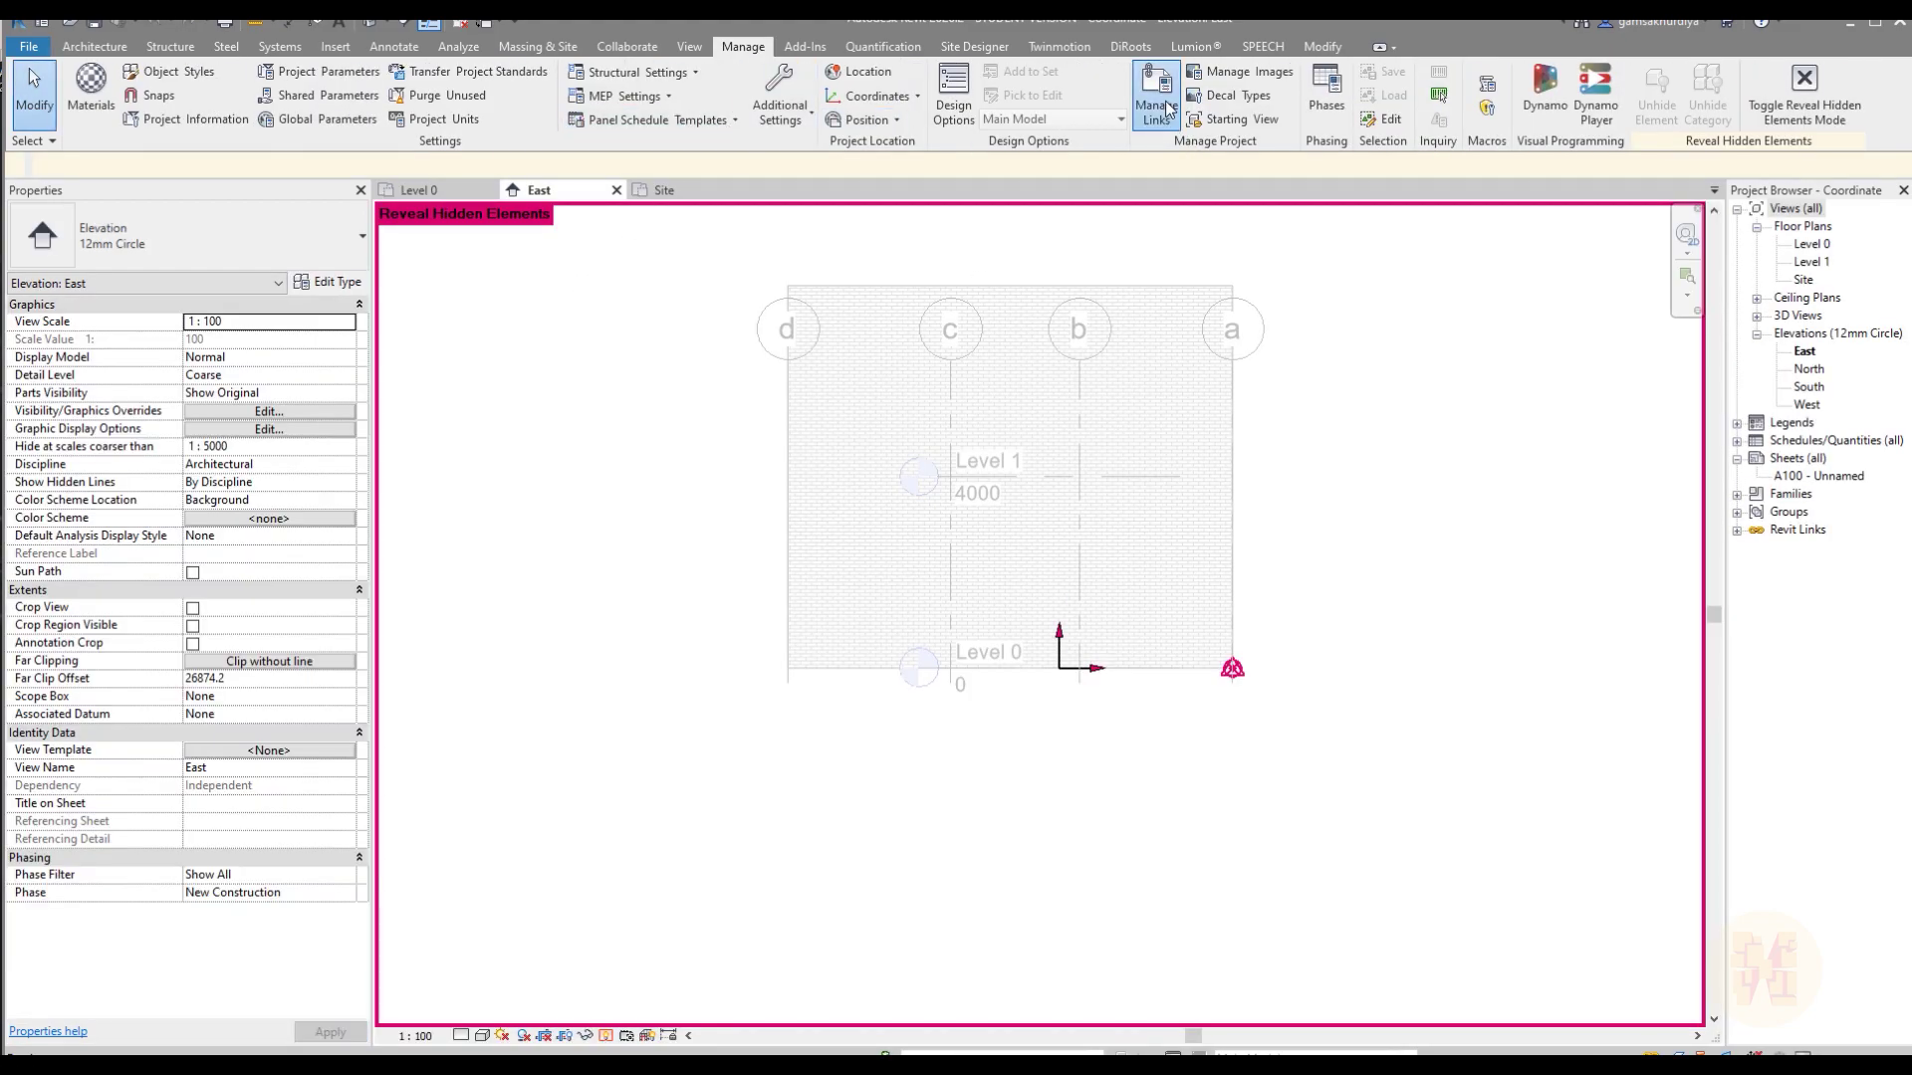
click(1160, 94)
click(1352, 553)
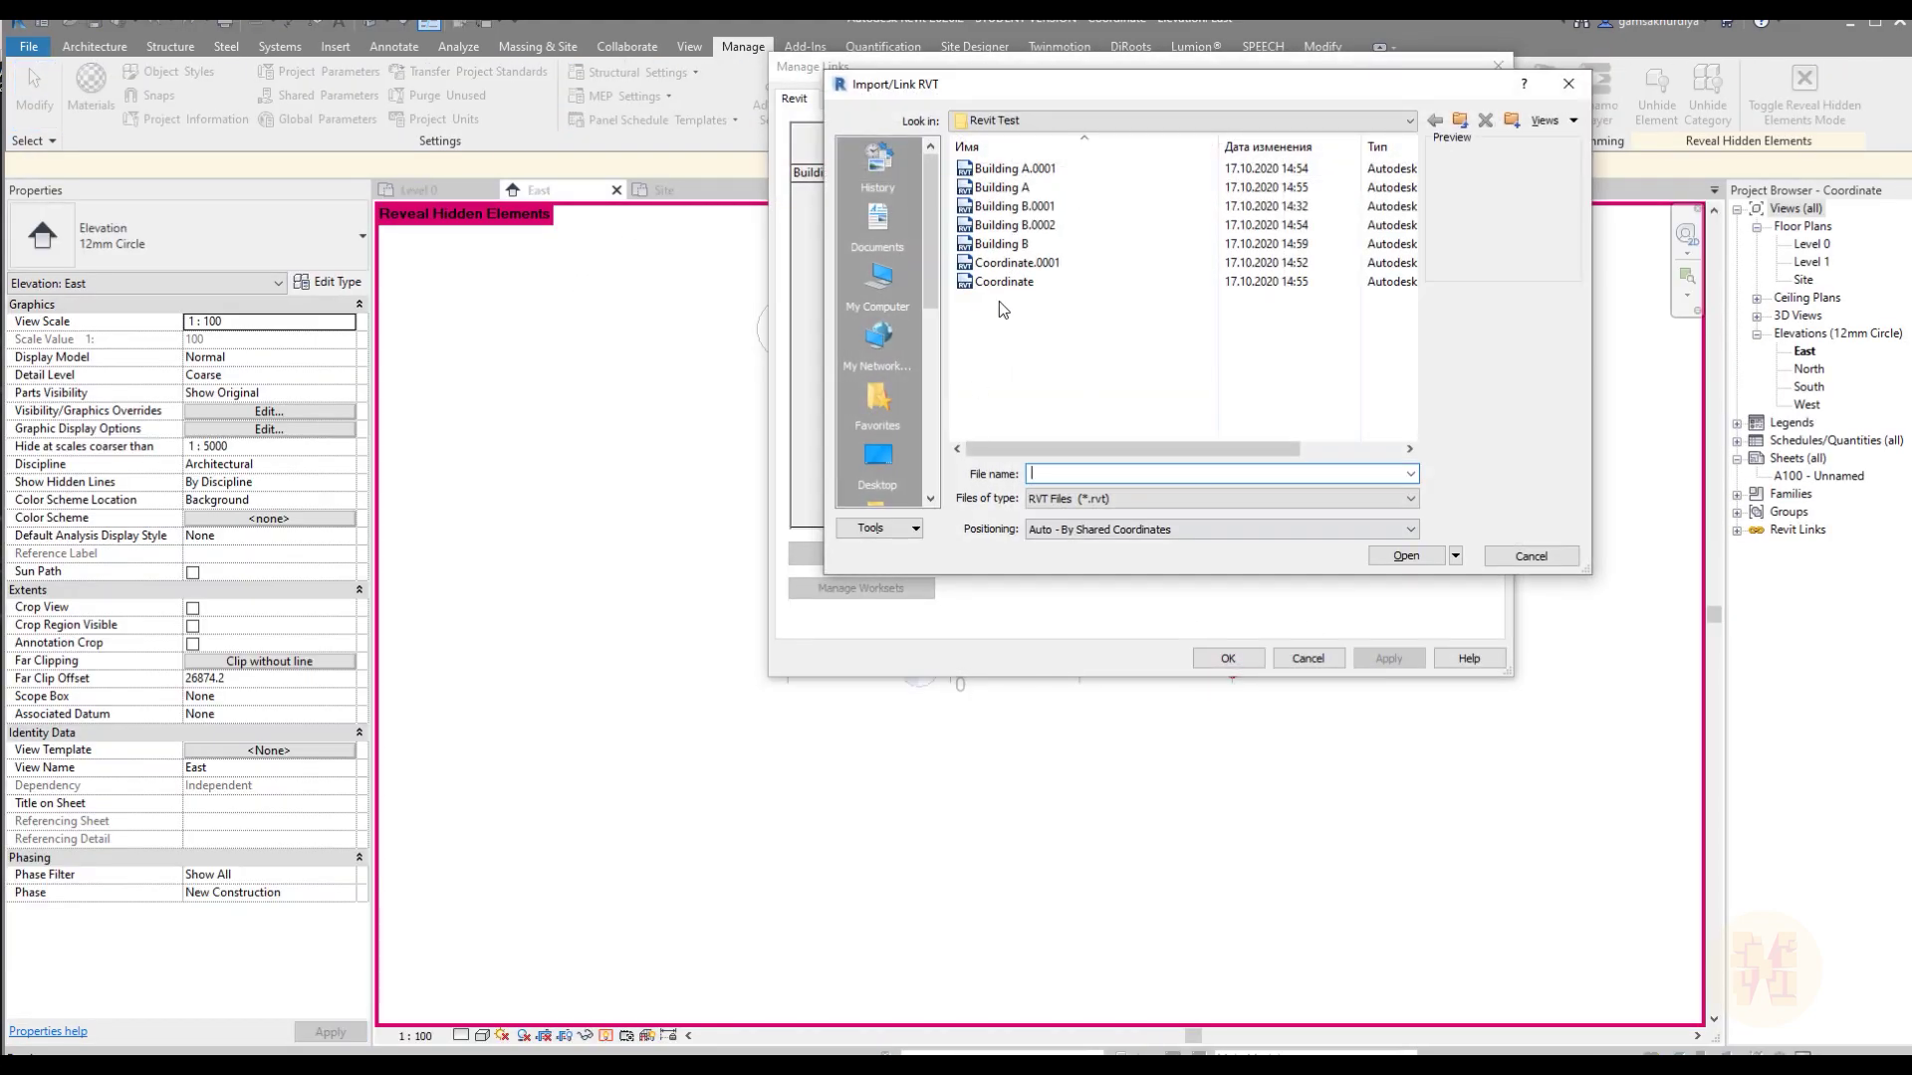
click(1001, 244)
click(1406, 555)
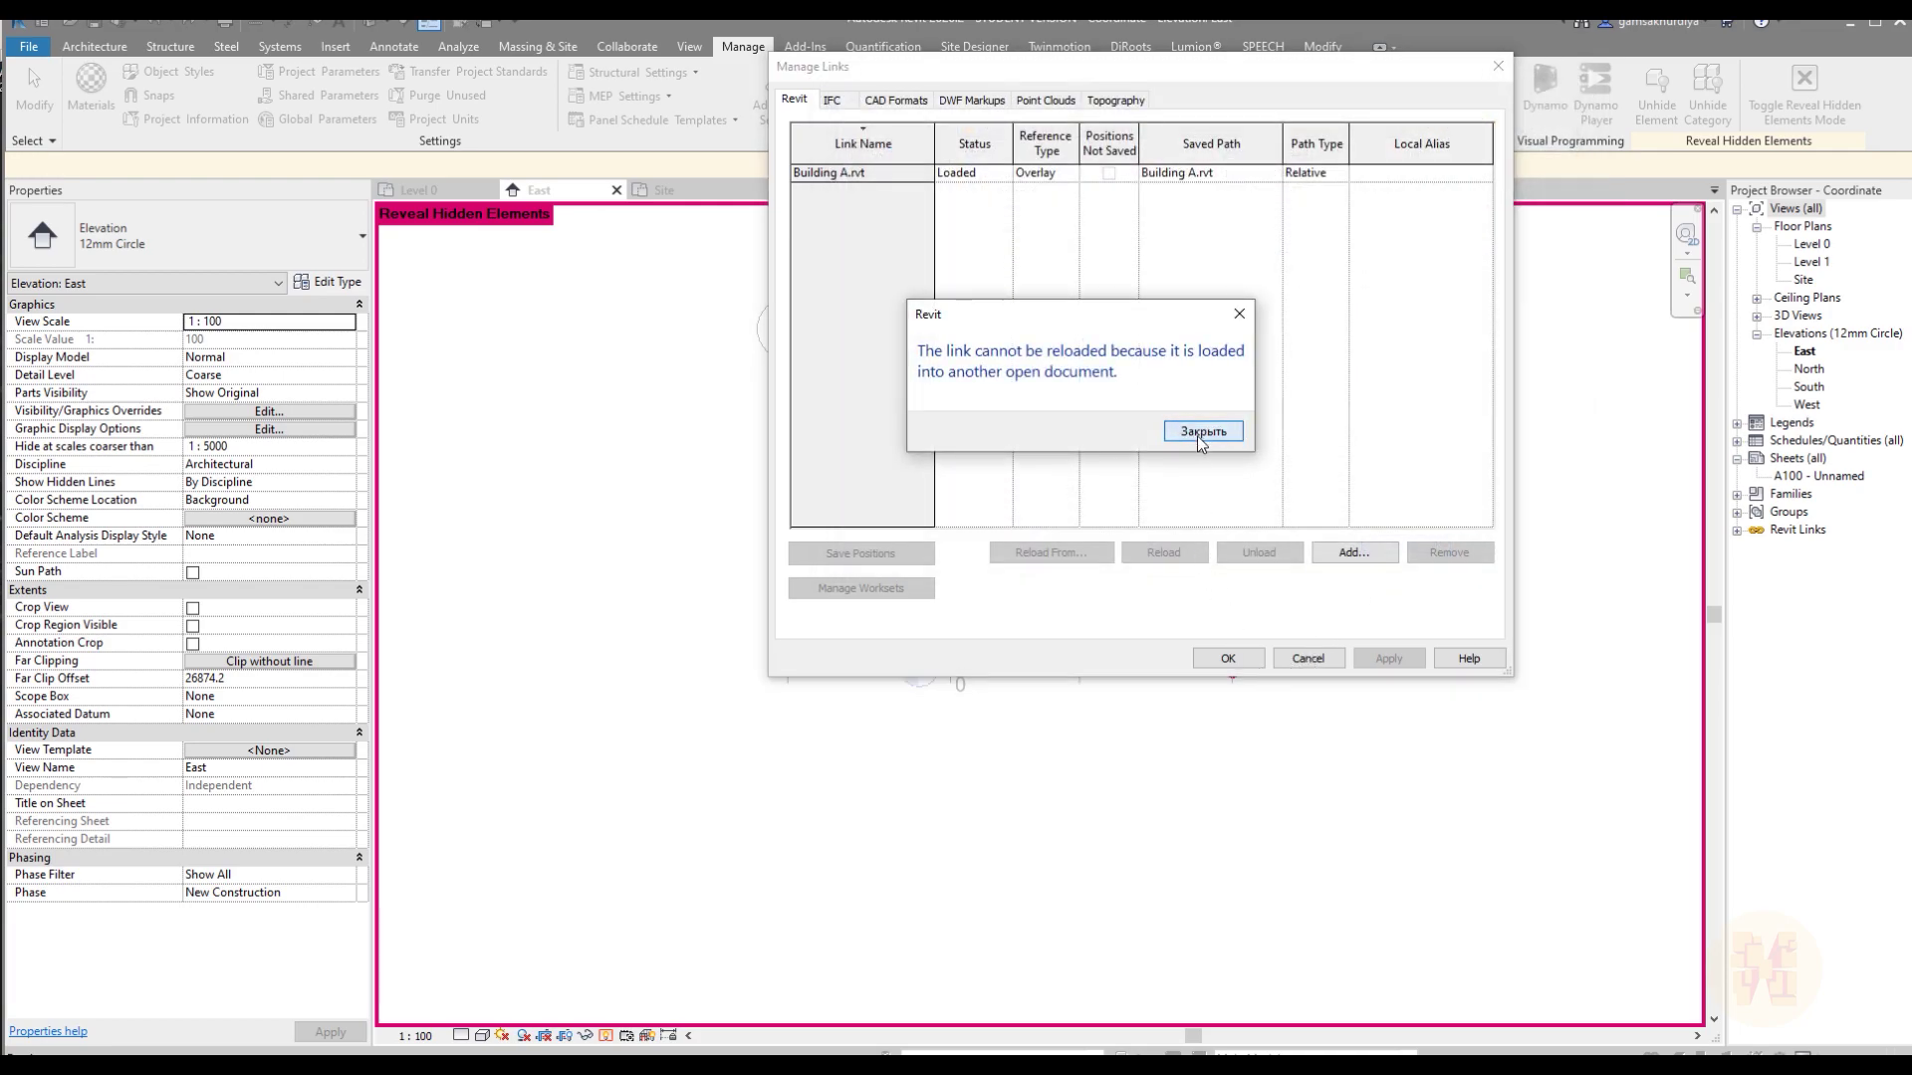
key(Return)
click(1498, 66)
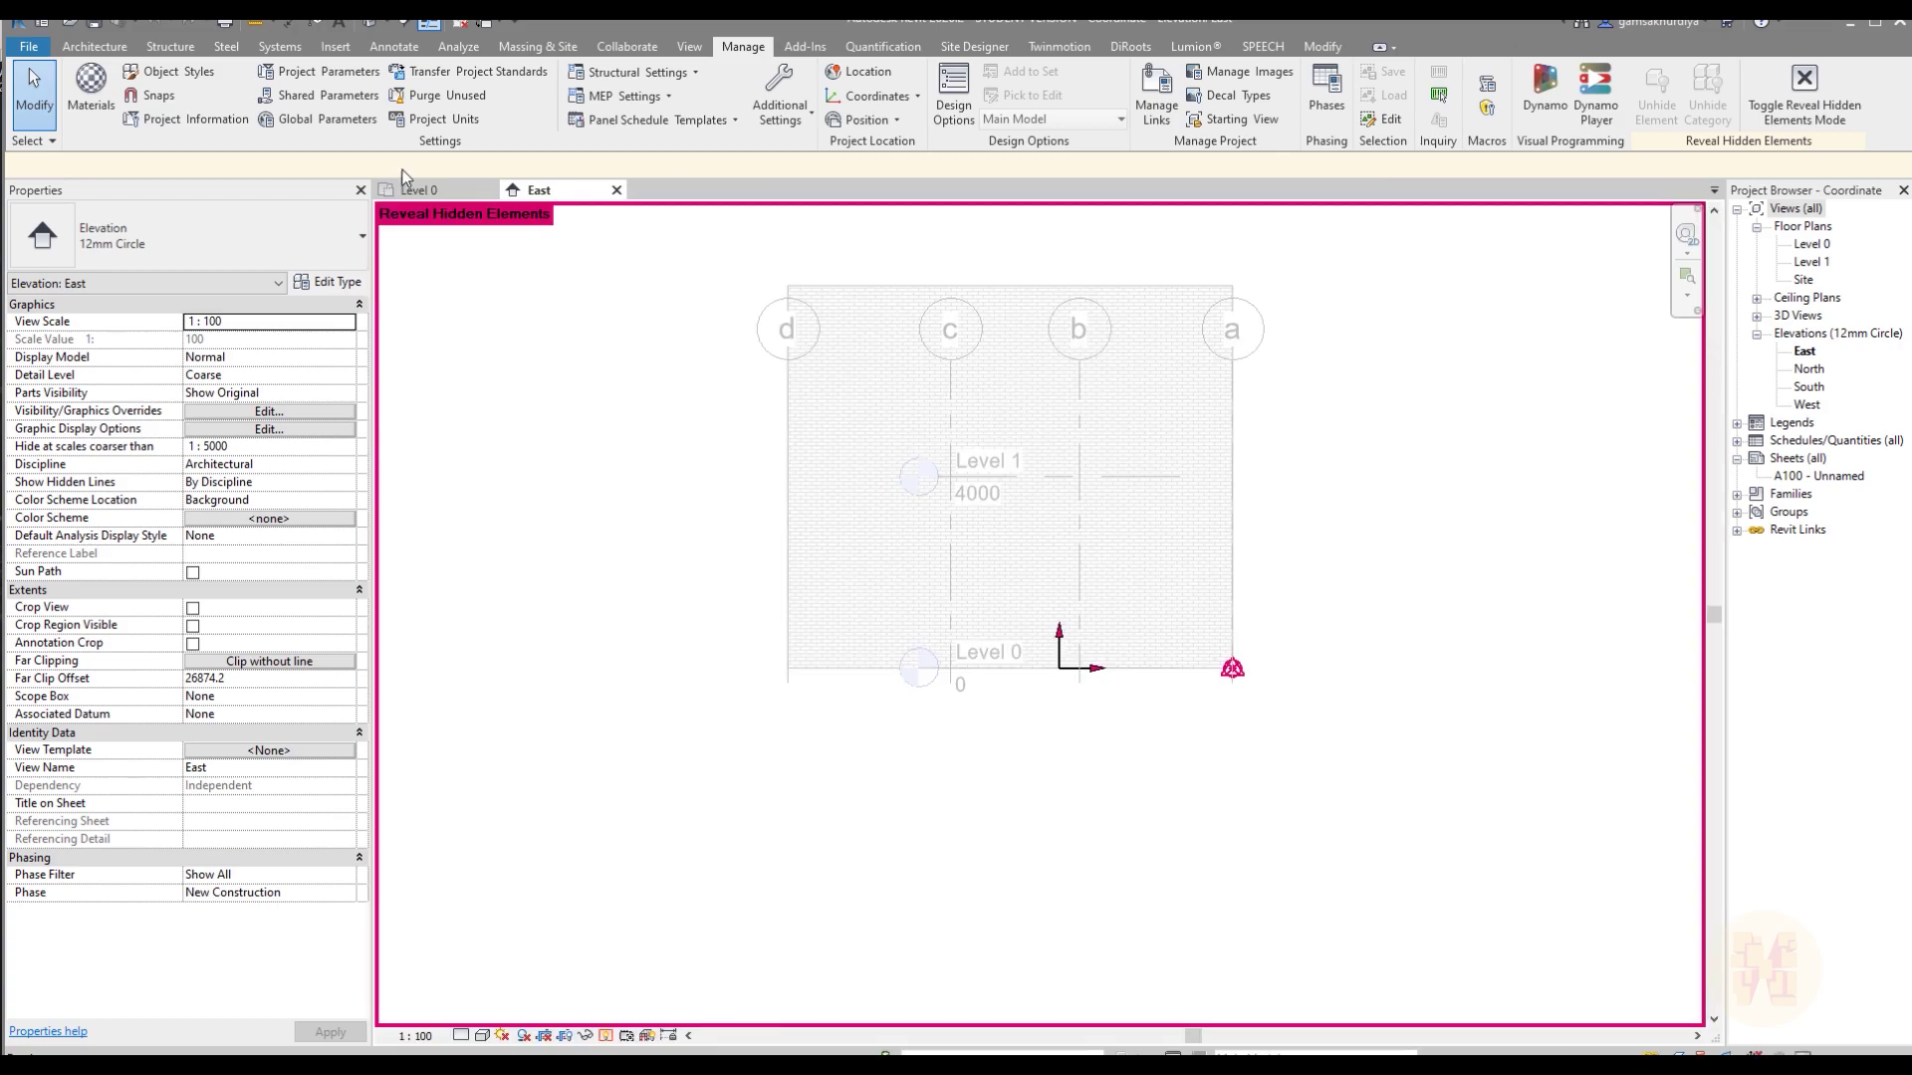
- Add Building B as a Revit link positioned Auto - By Shared Coordinates through Manage Links
click(1155, 95)
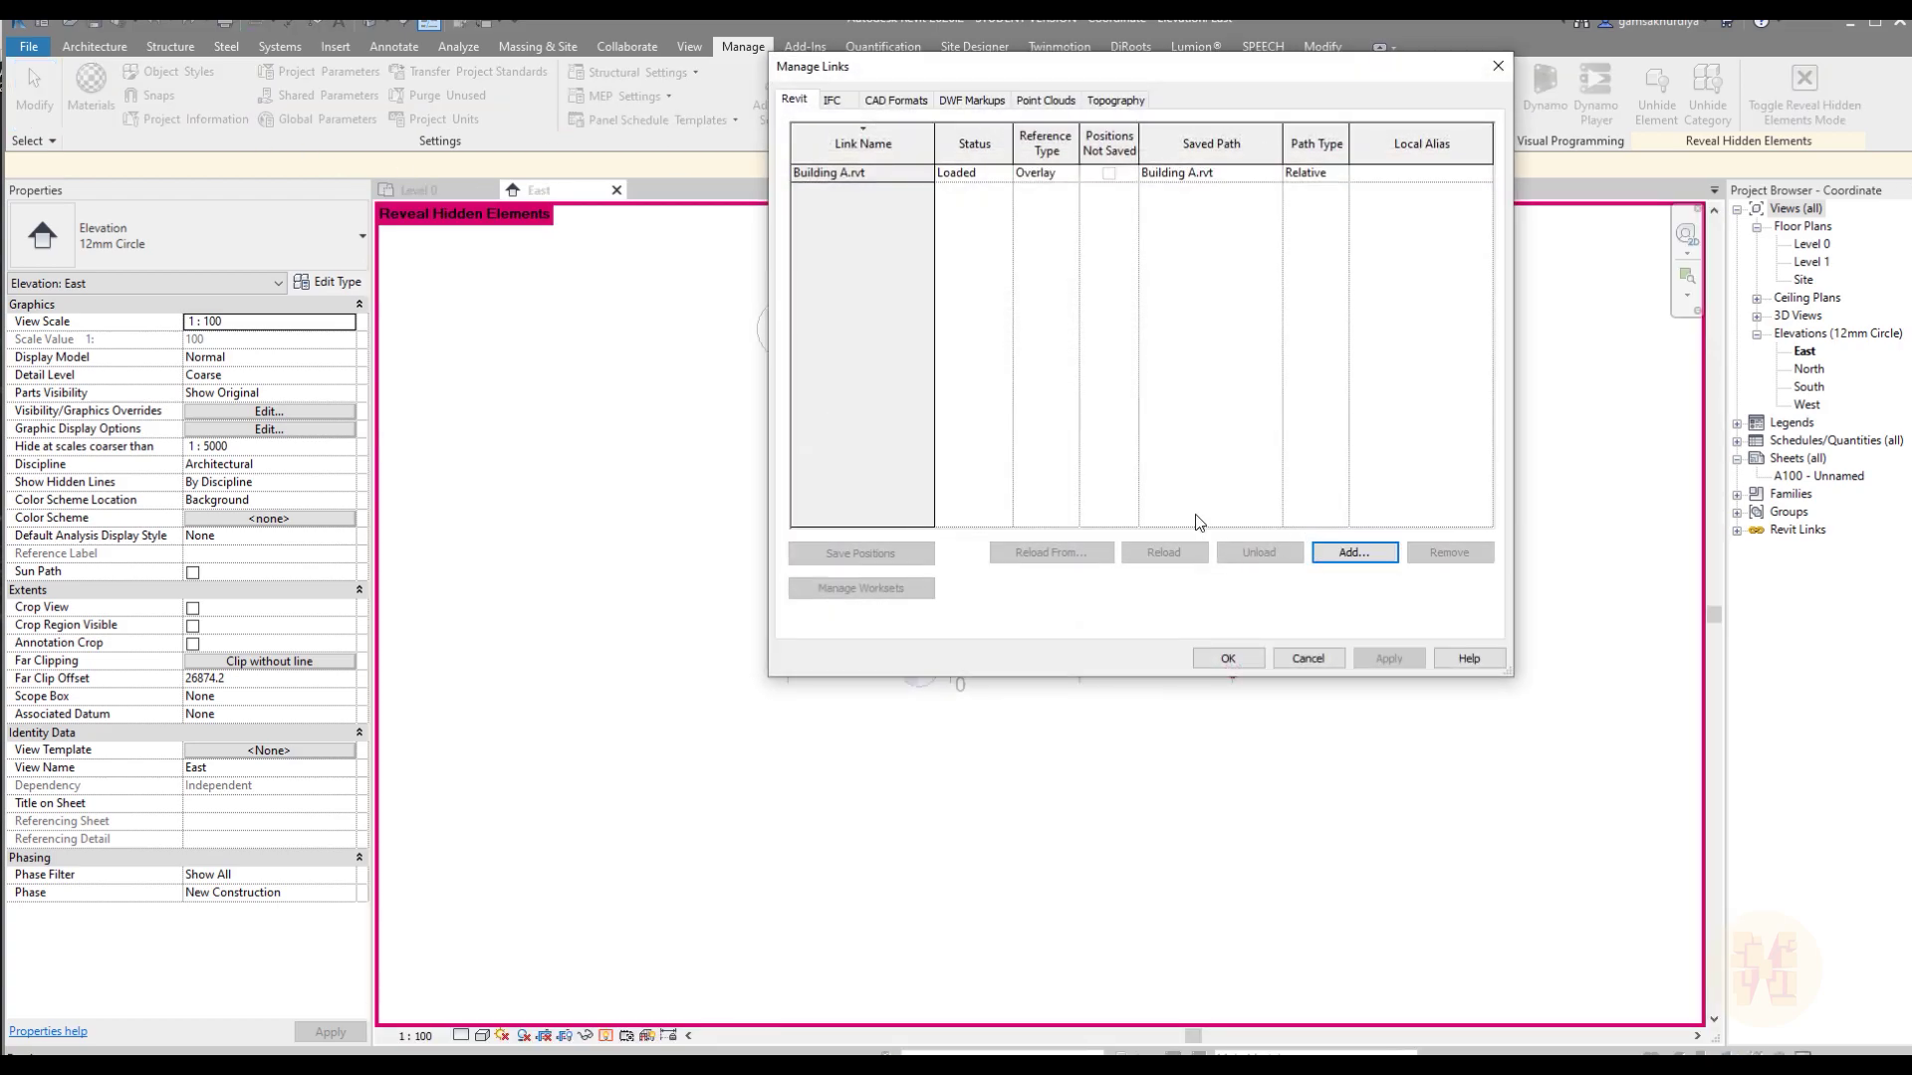
click(1354, 553)
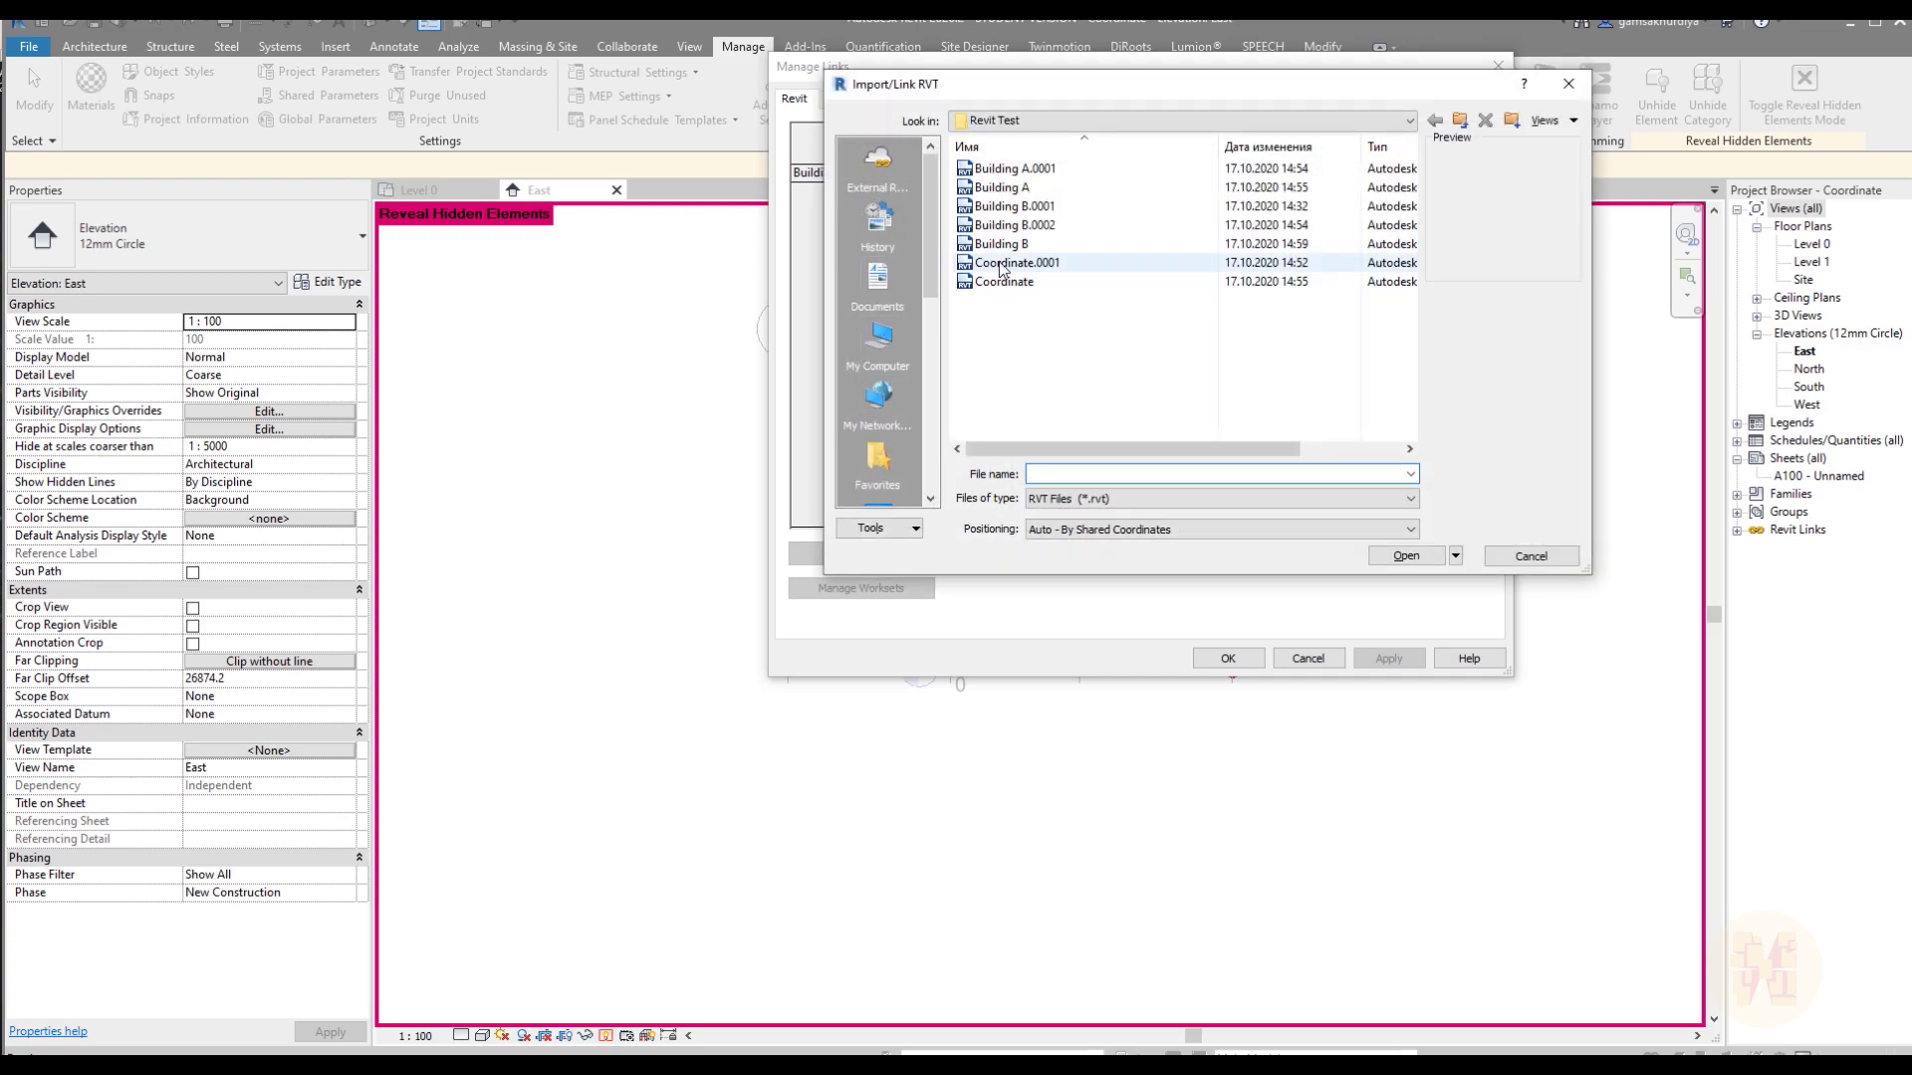
click(1001, 244)
click(1437, 556)
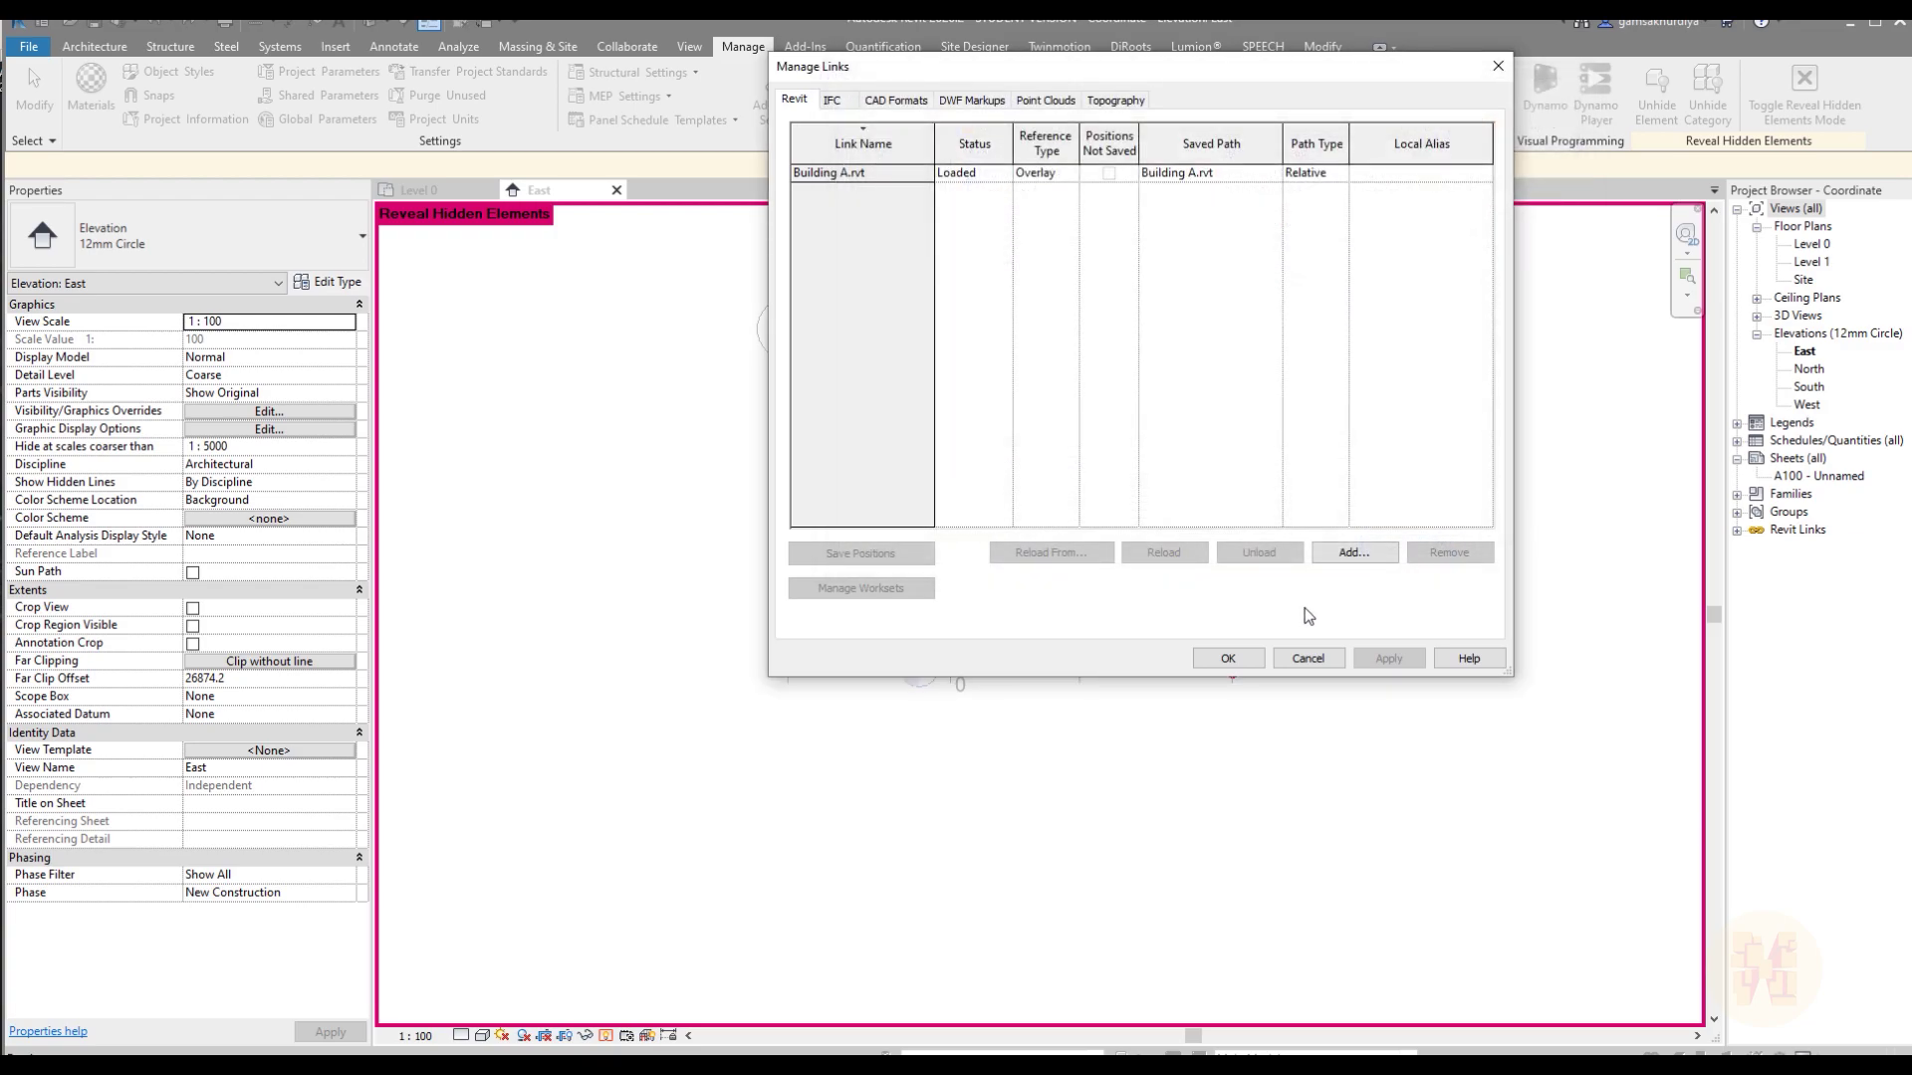
click(1228, 658)
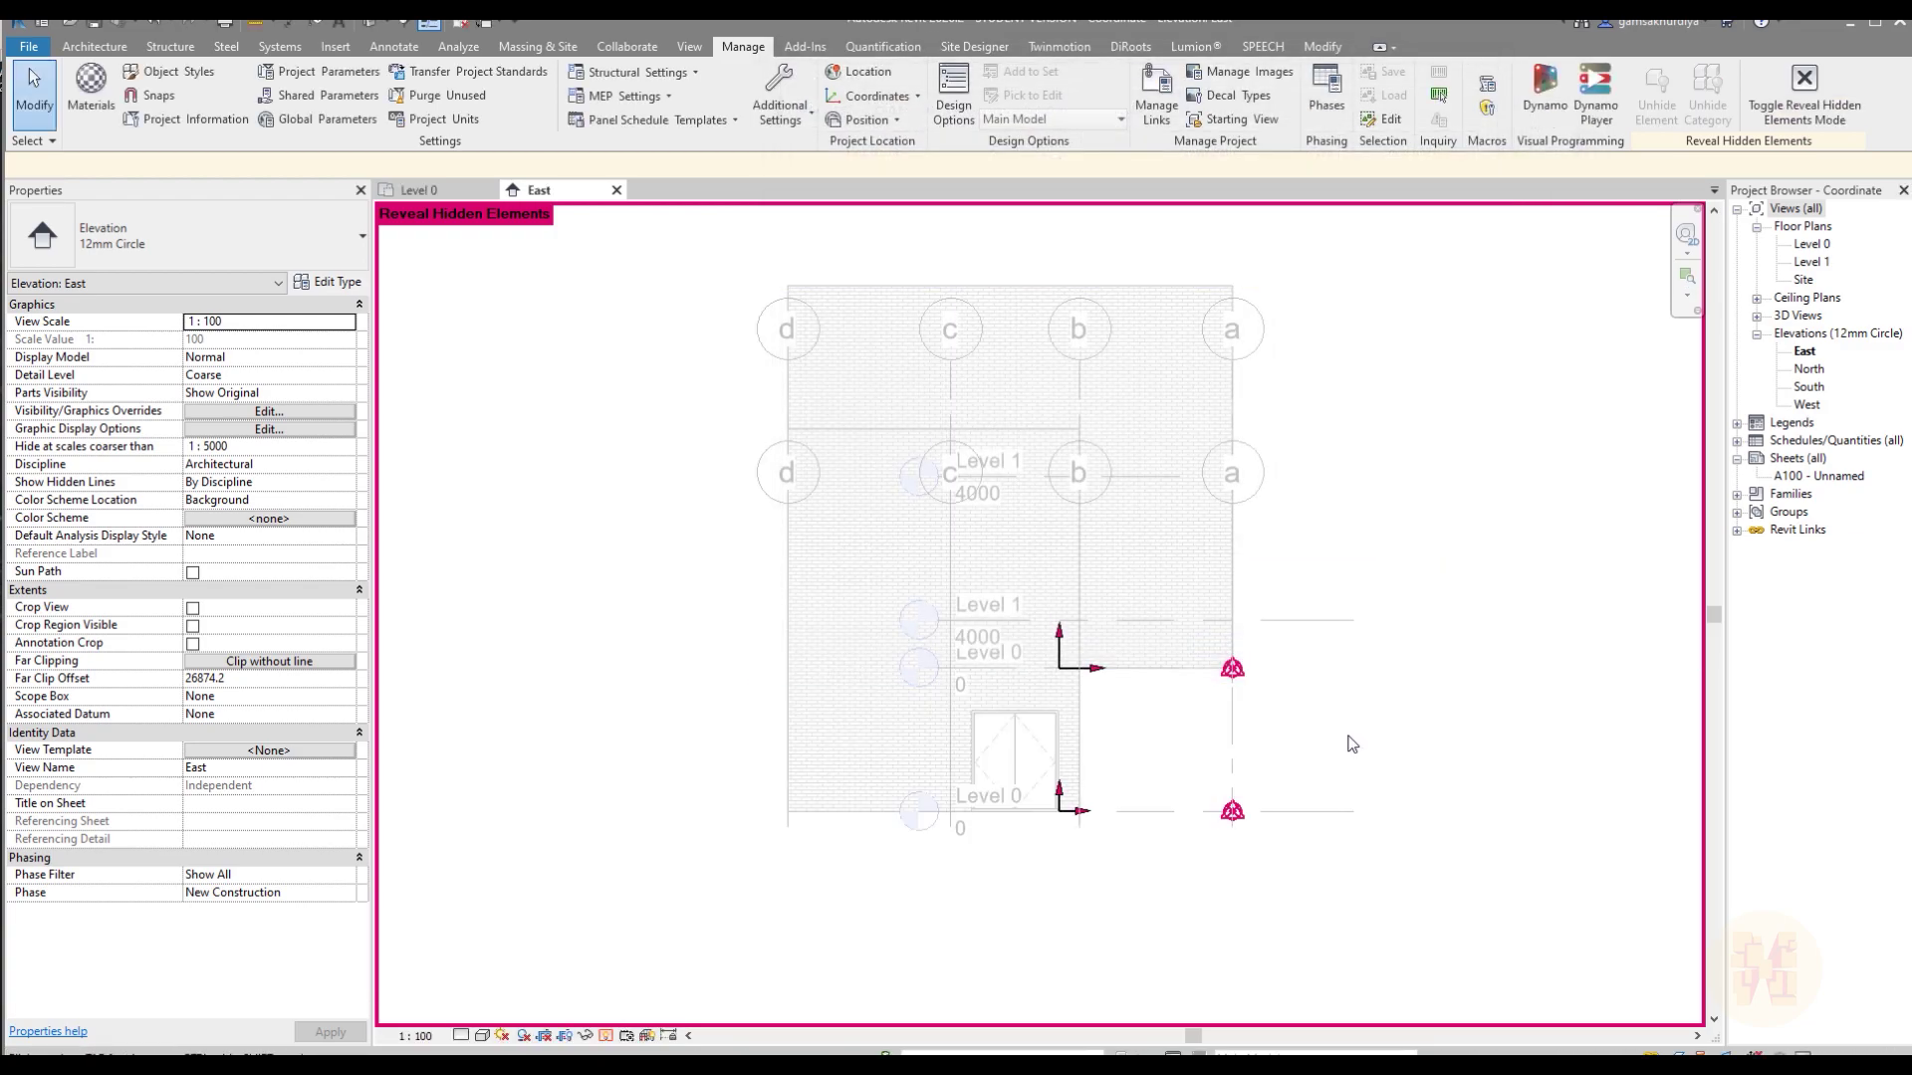
- Compare the base point and survey point elevations of the Building A and Building B links in the East elevation
middle_drag(1309, 737, 1275, 600)
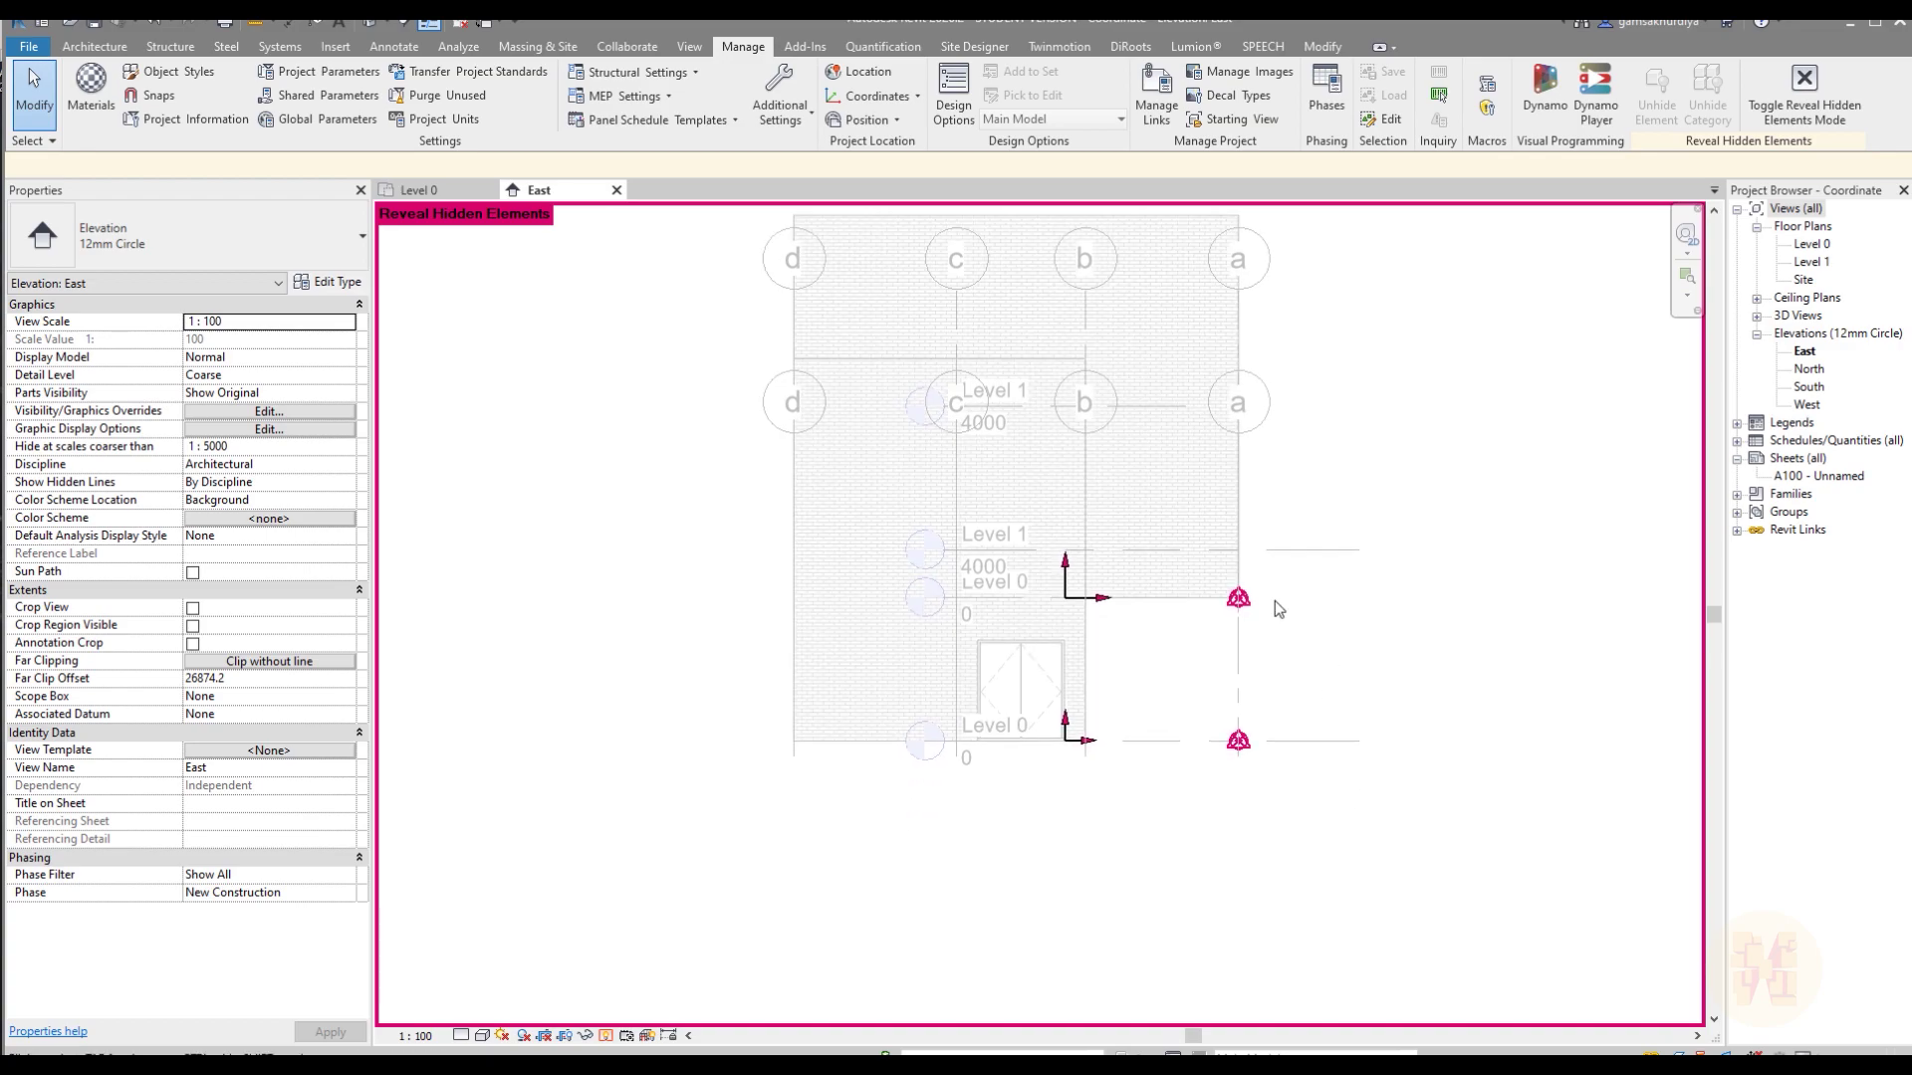
click(1203, 455)
middle_drag(1203, 455, 1082, 500)
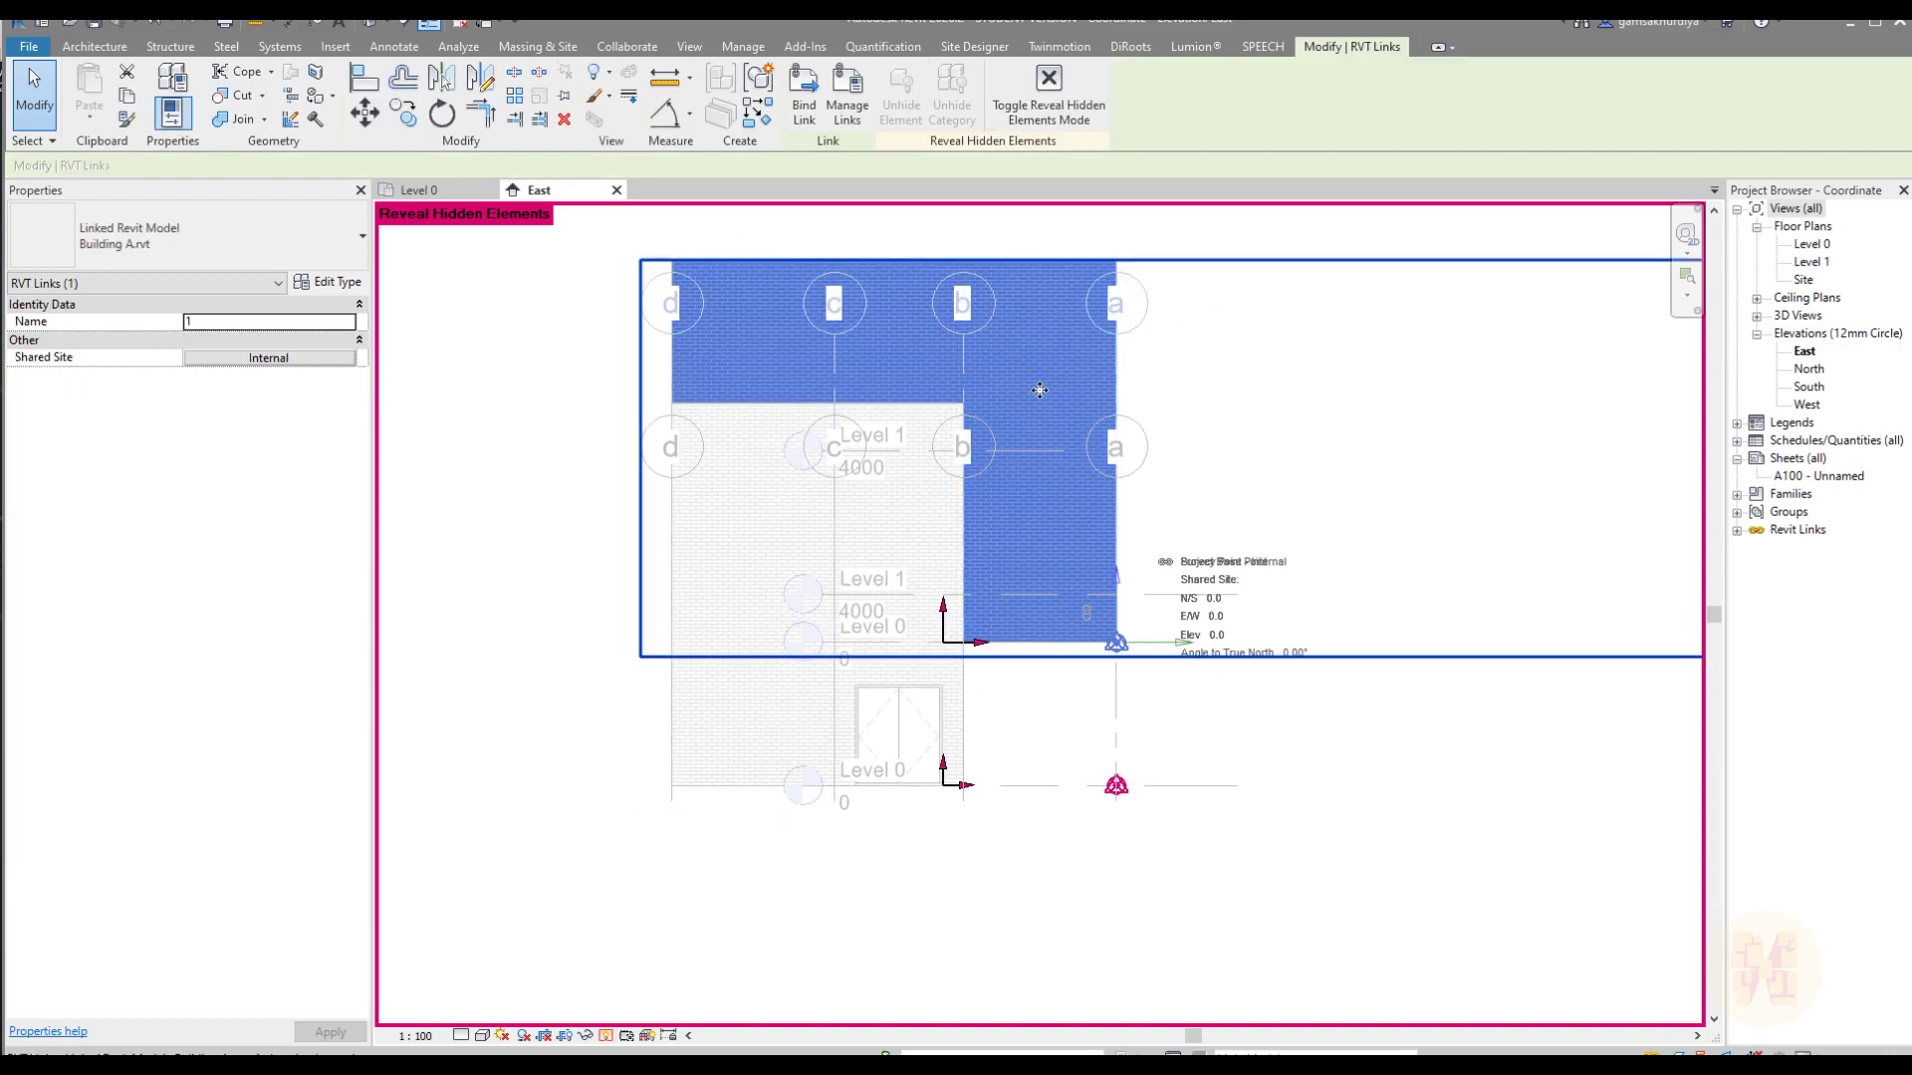
click(734, 725)
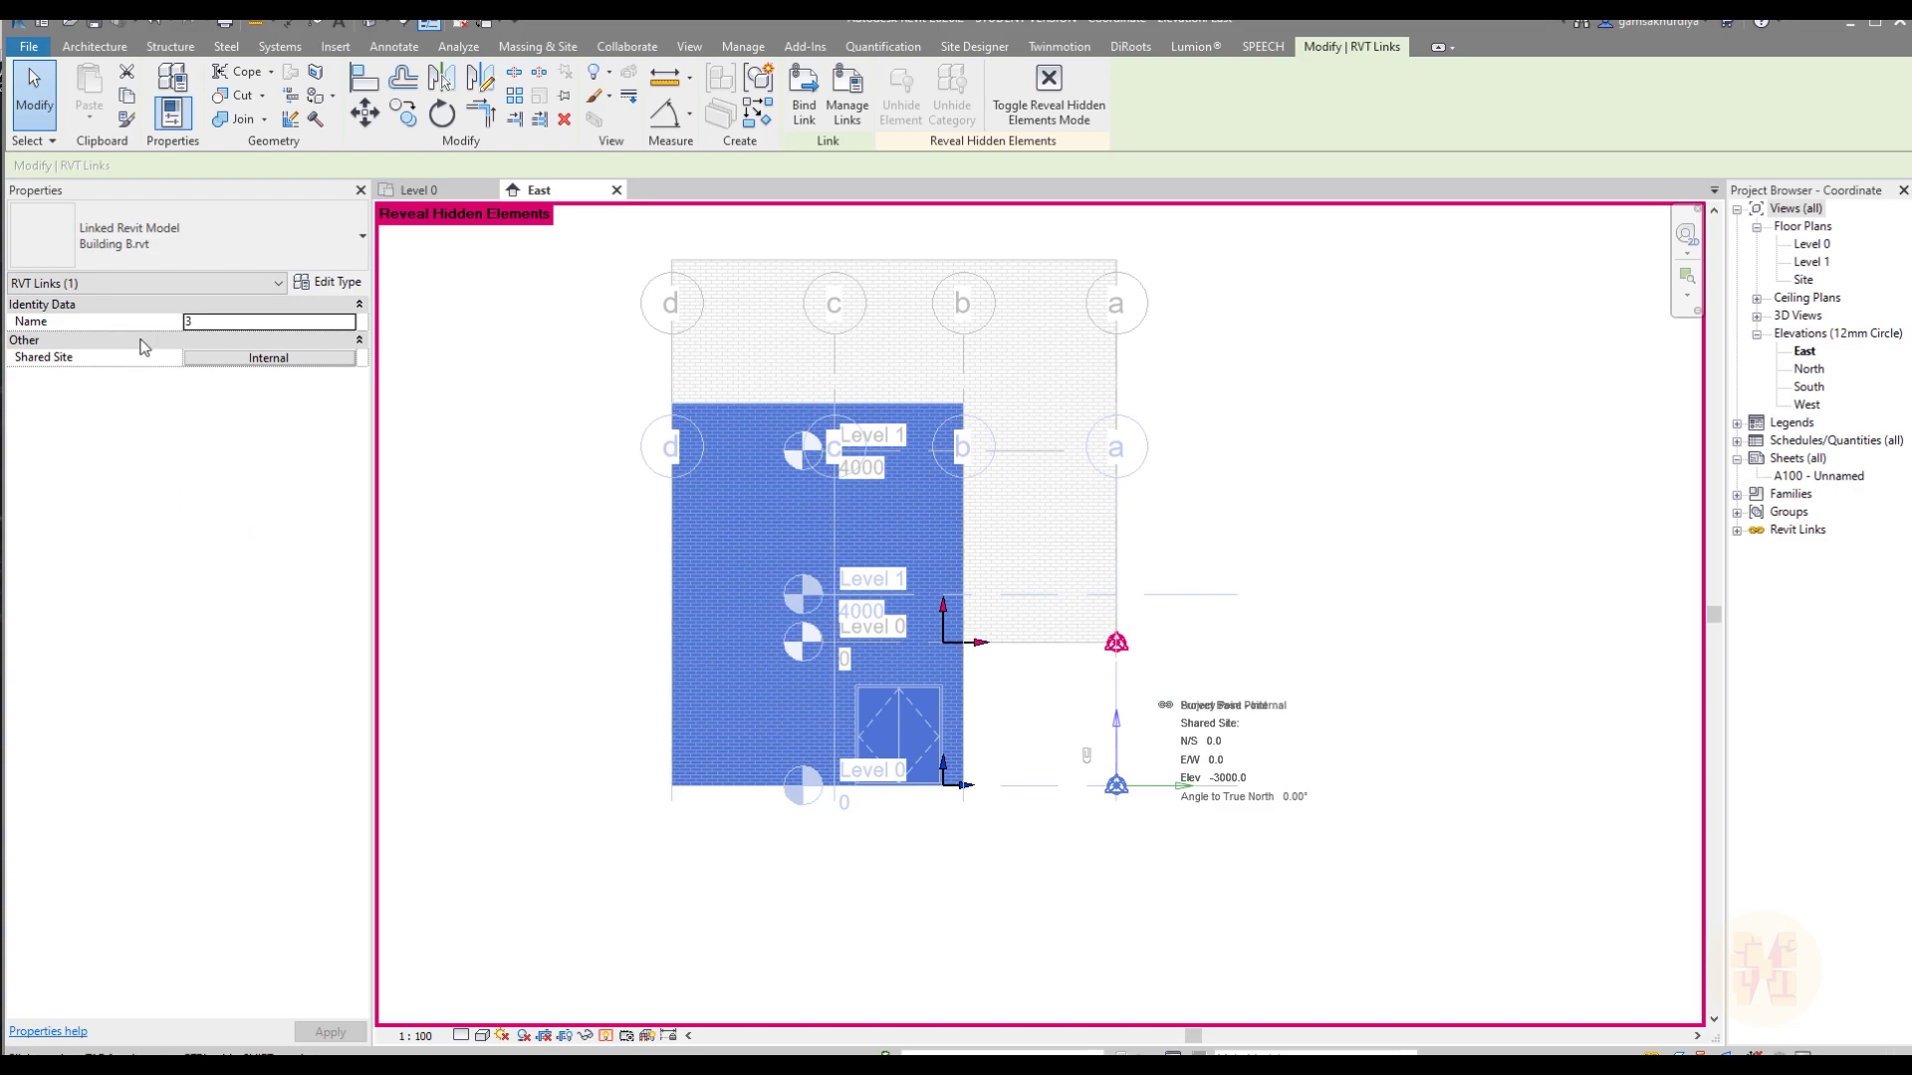
scroll(1065, 776, up, 3)
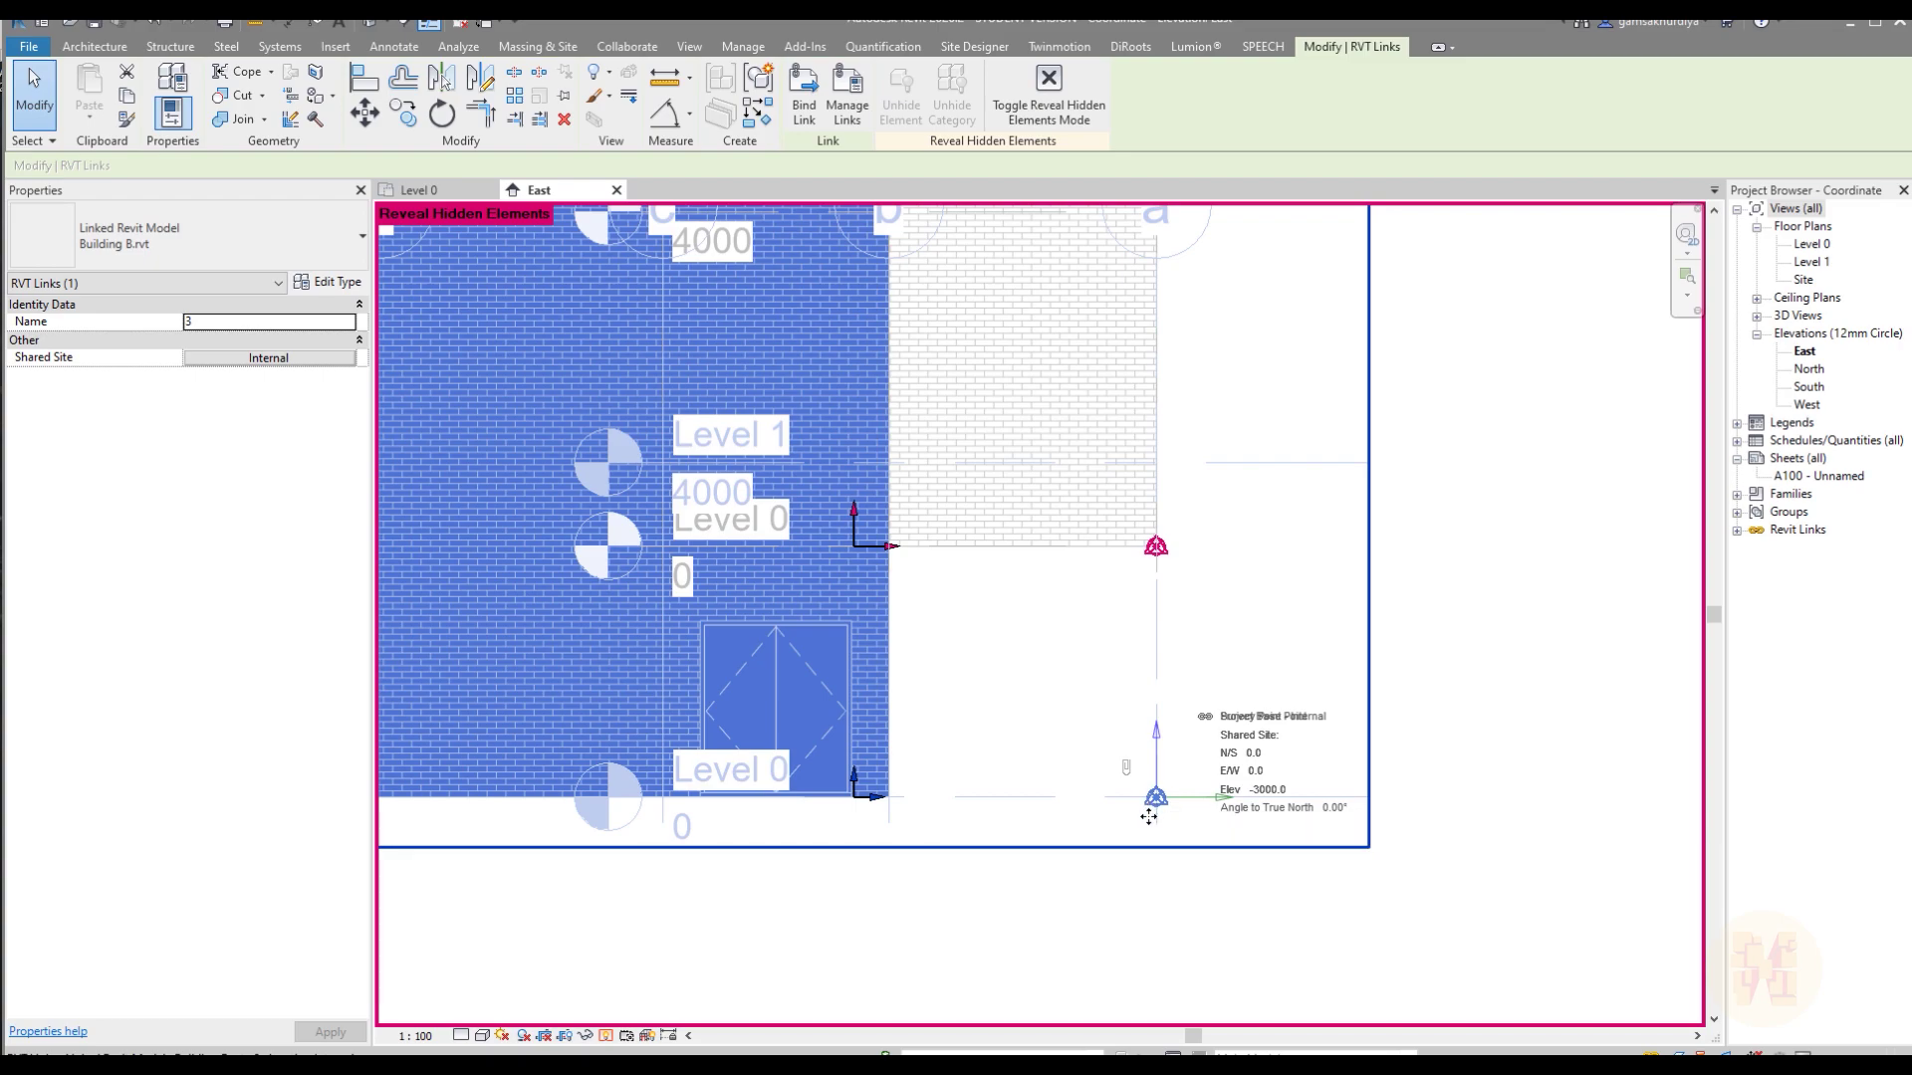
click(1155, 889)
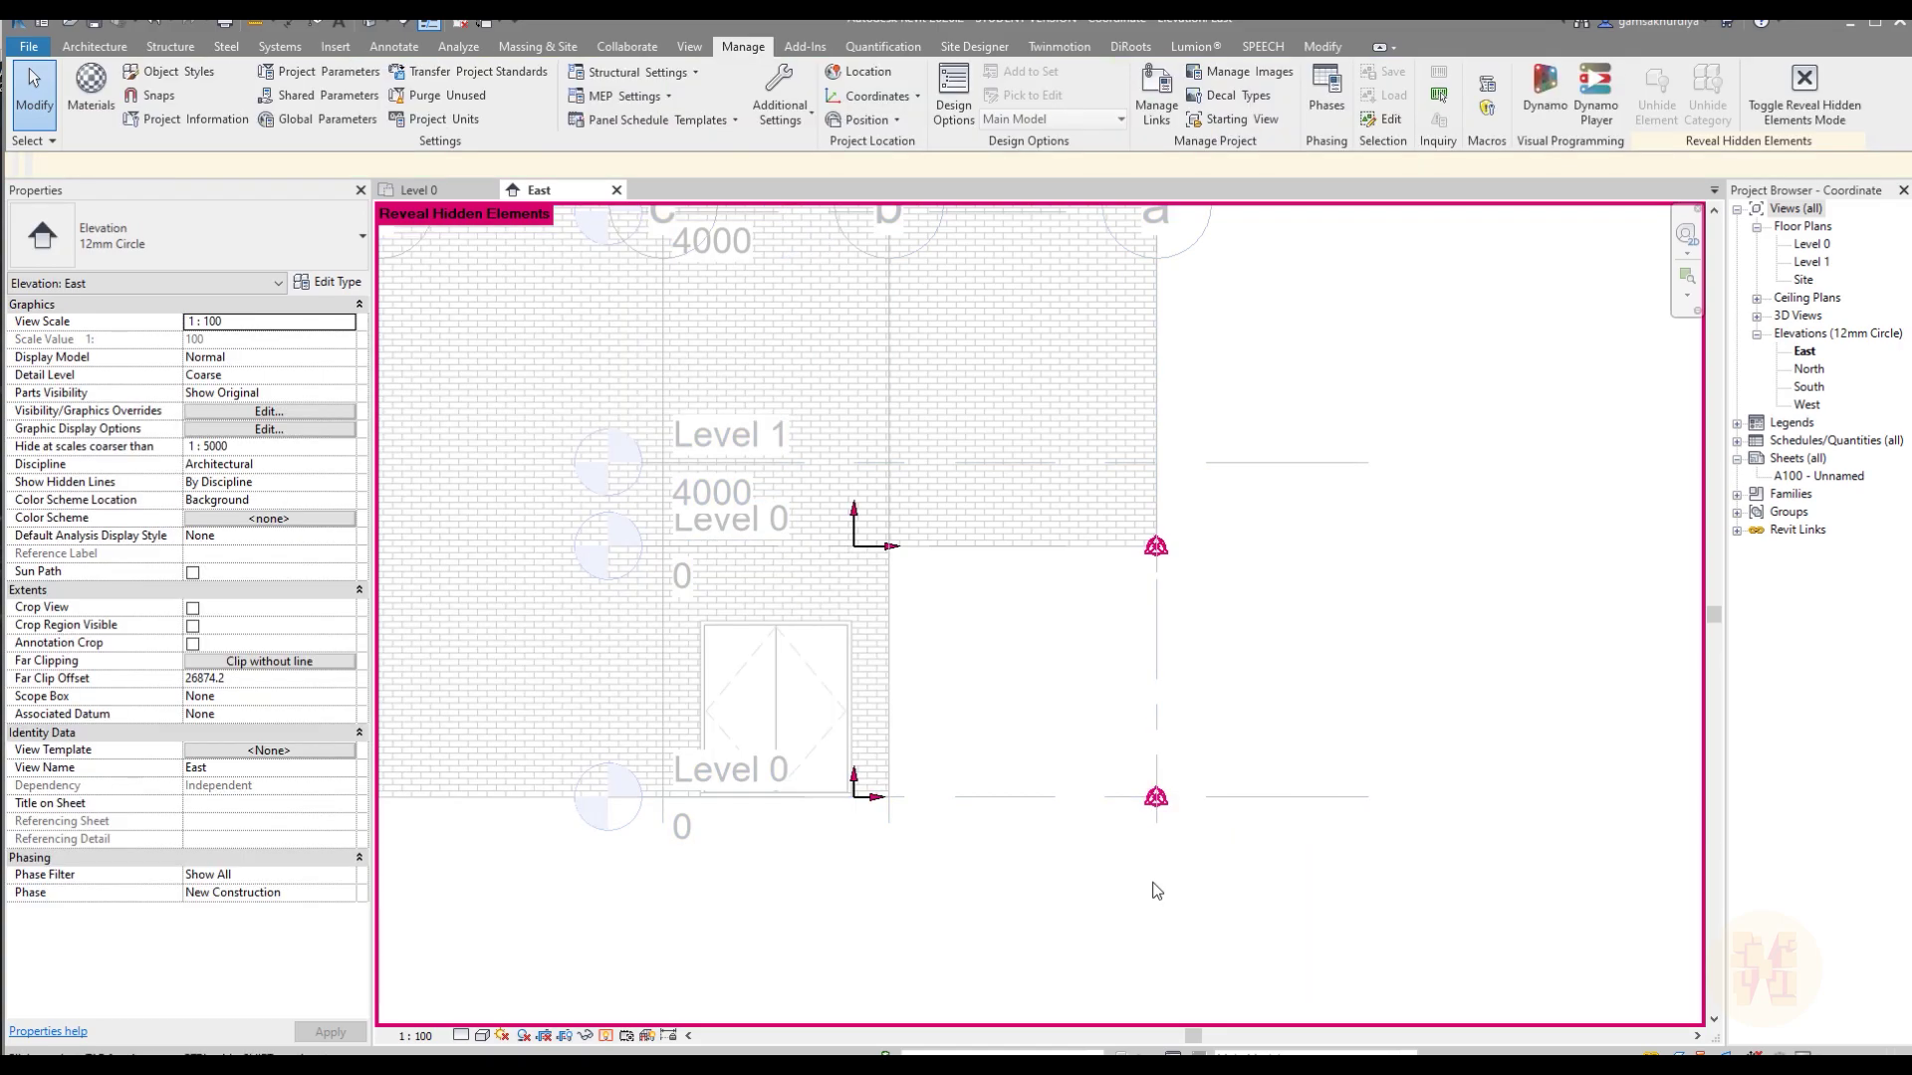
- Align Building B's Level 0 with the upper Level 0 line and save the modified shared position back to the link
key(a)
key(l)
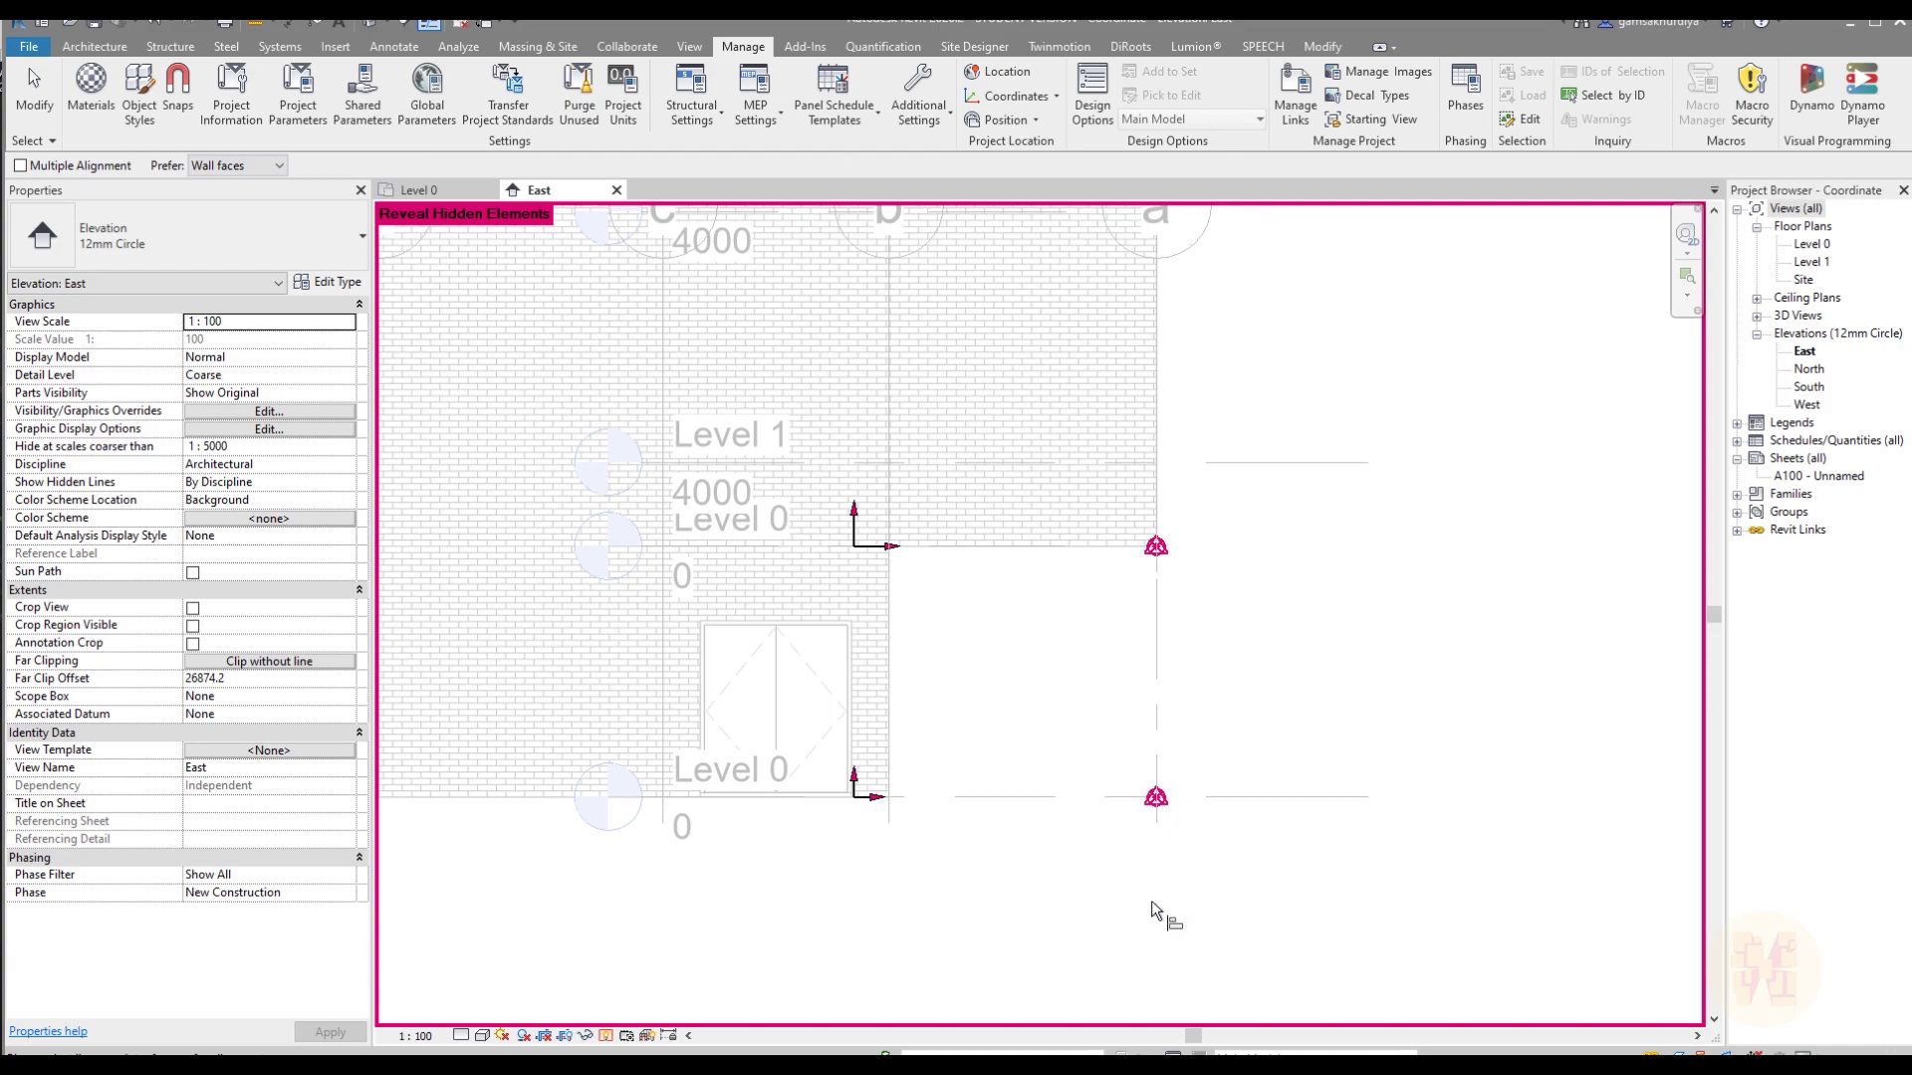
click(1087, 554)
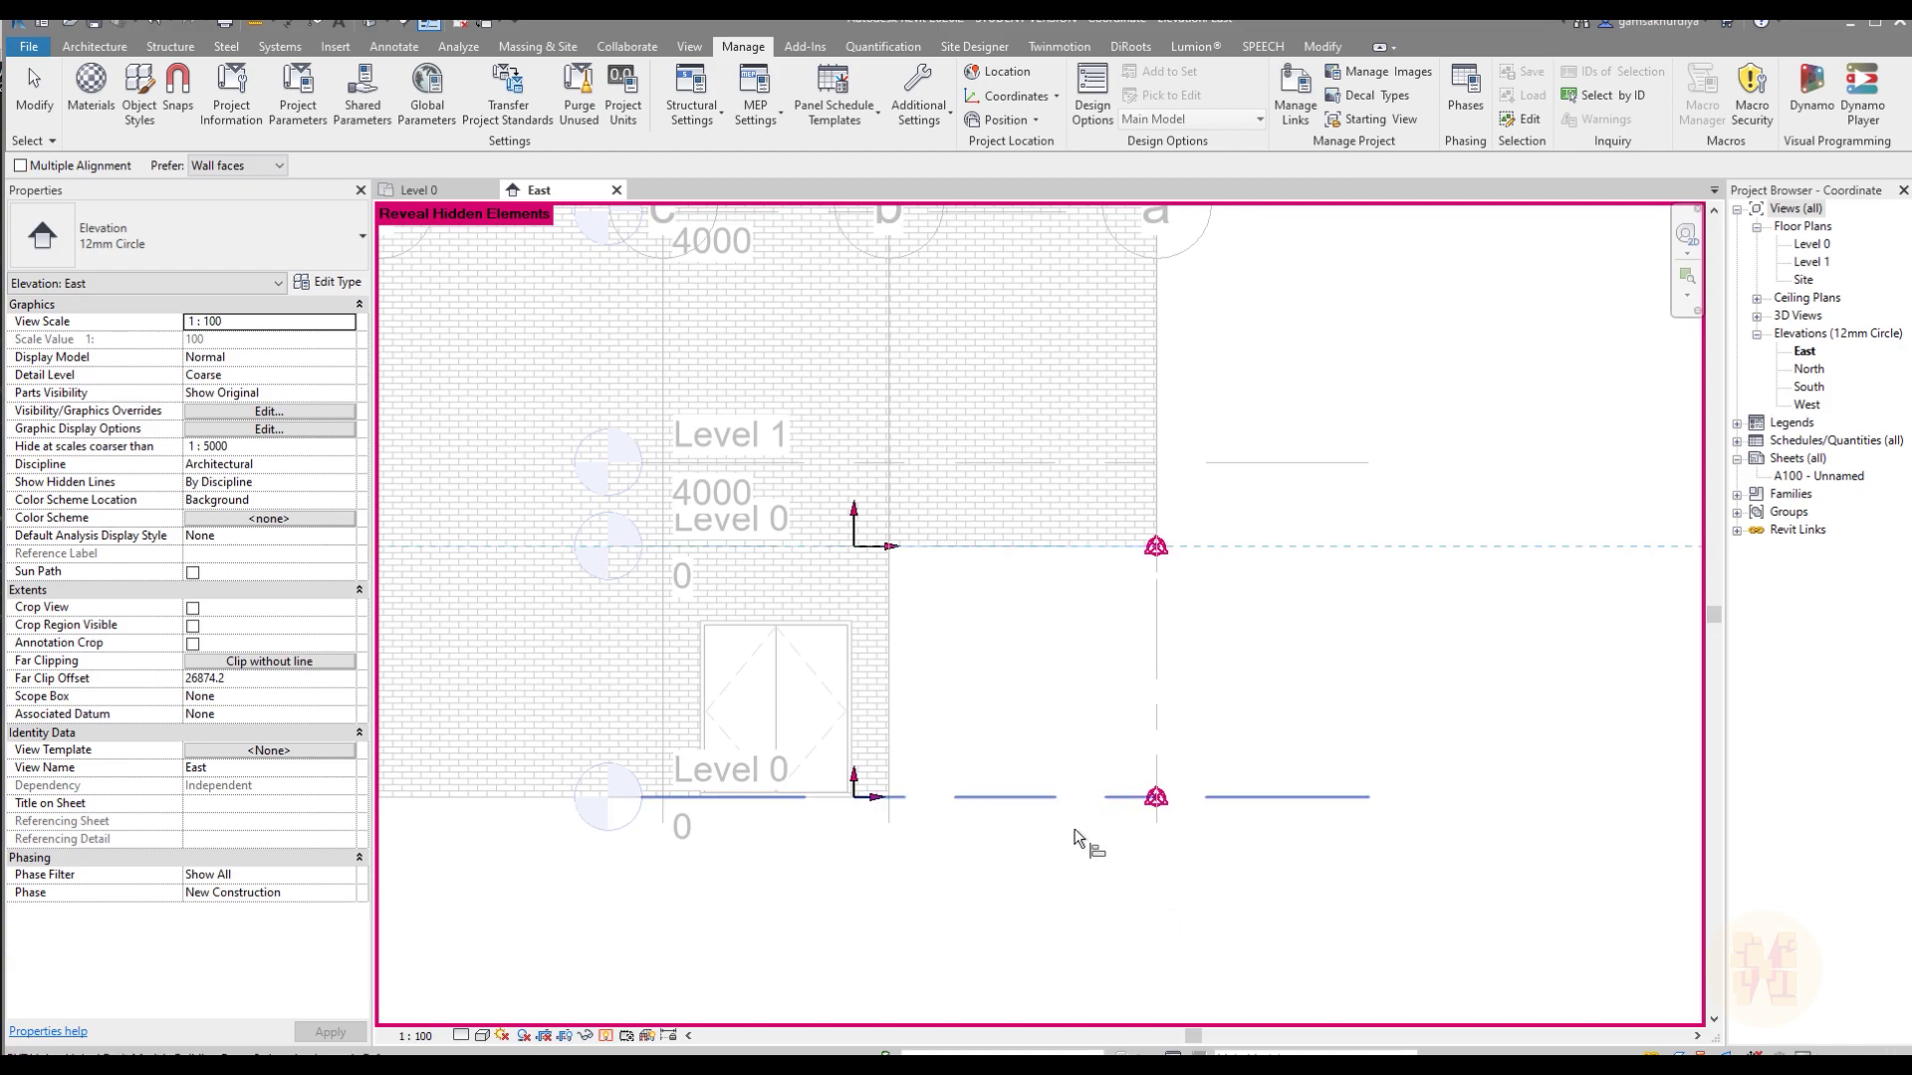
click(1126, 807)
click(1211, 691)
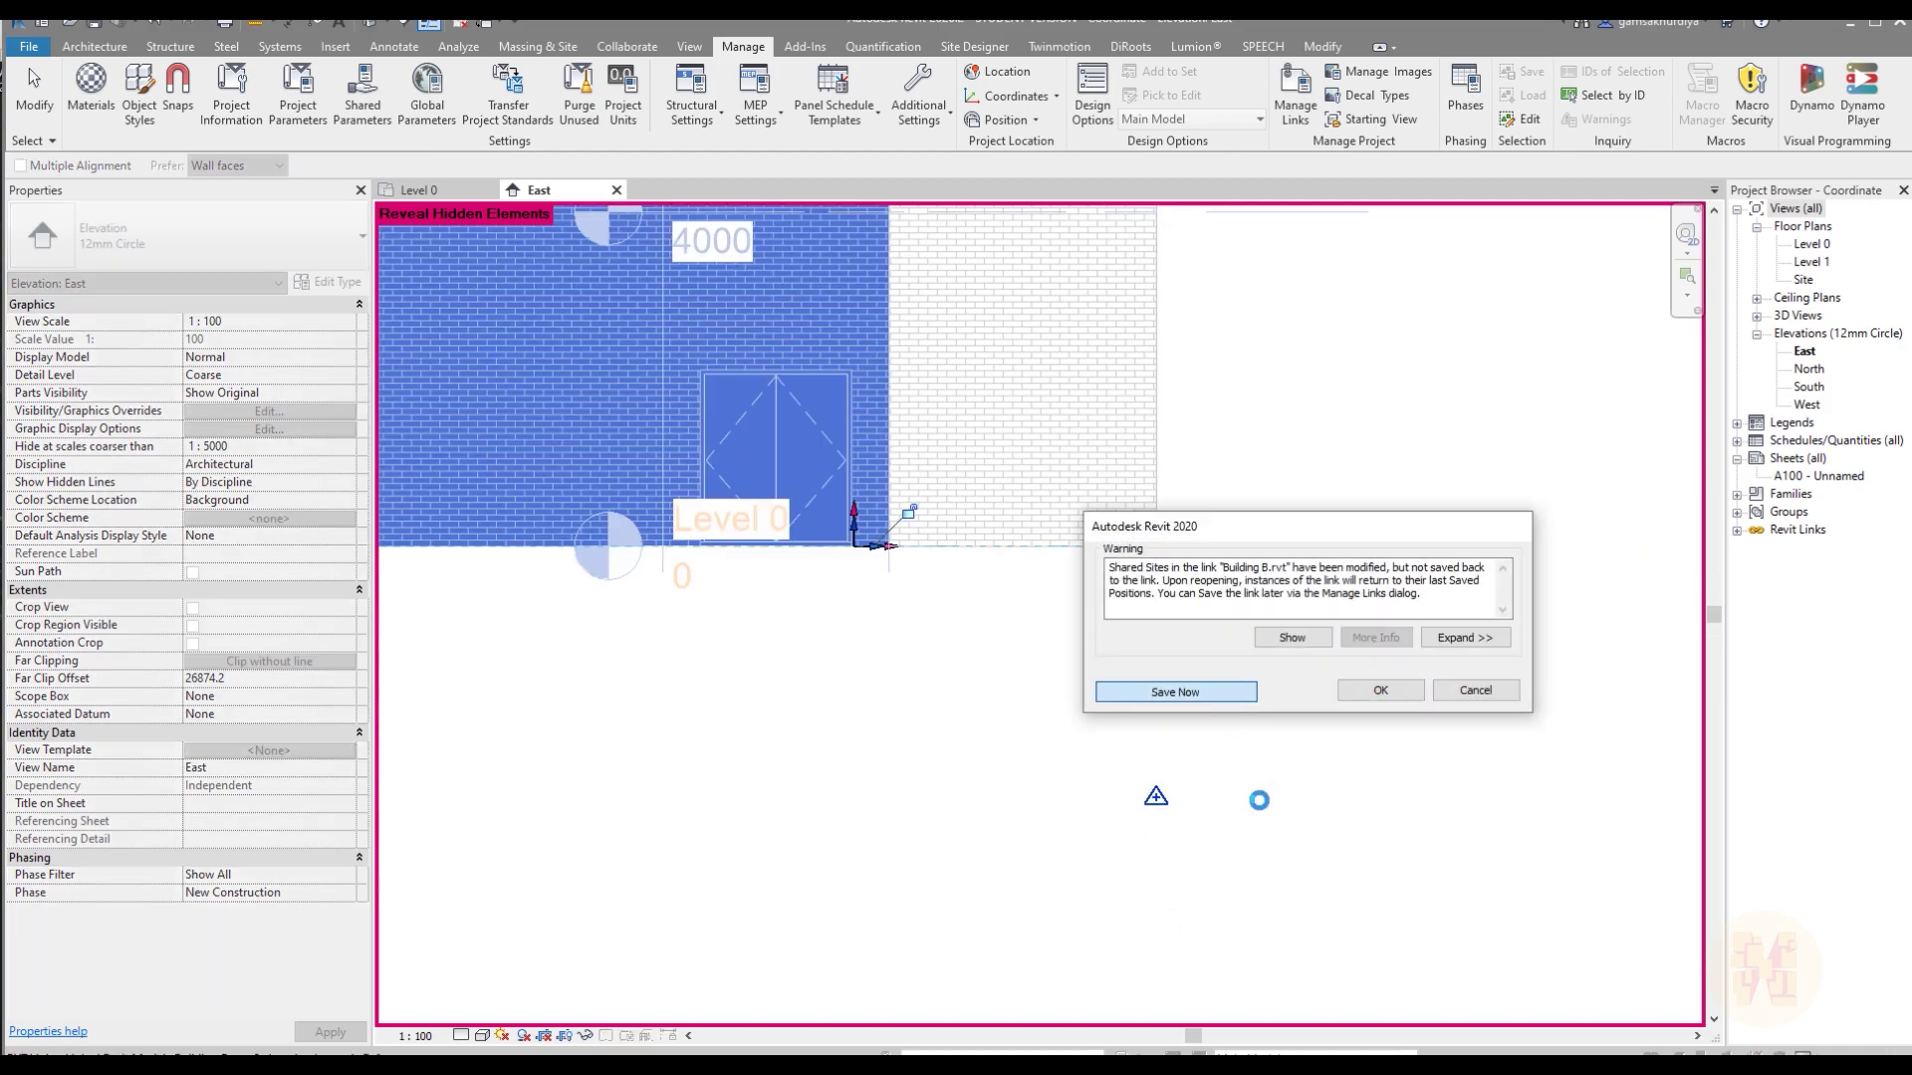
key(Escape)
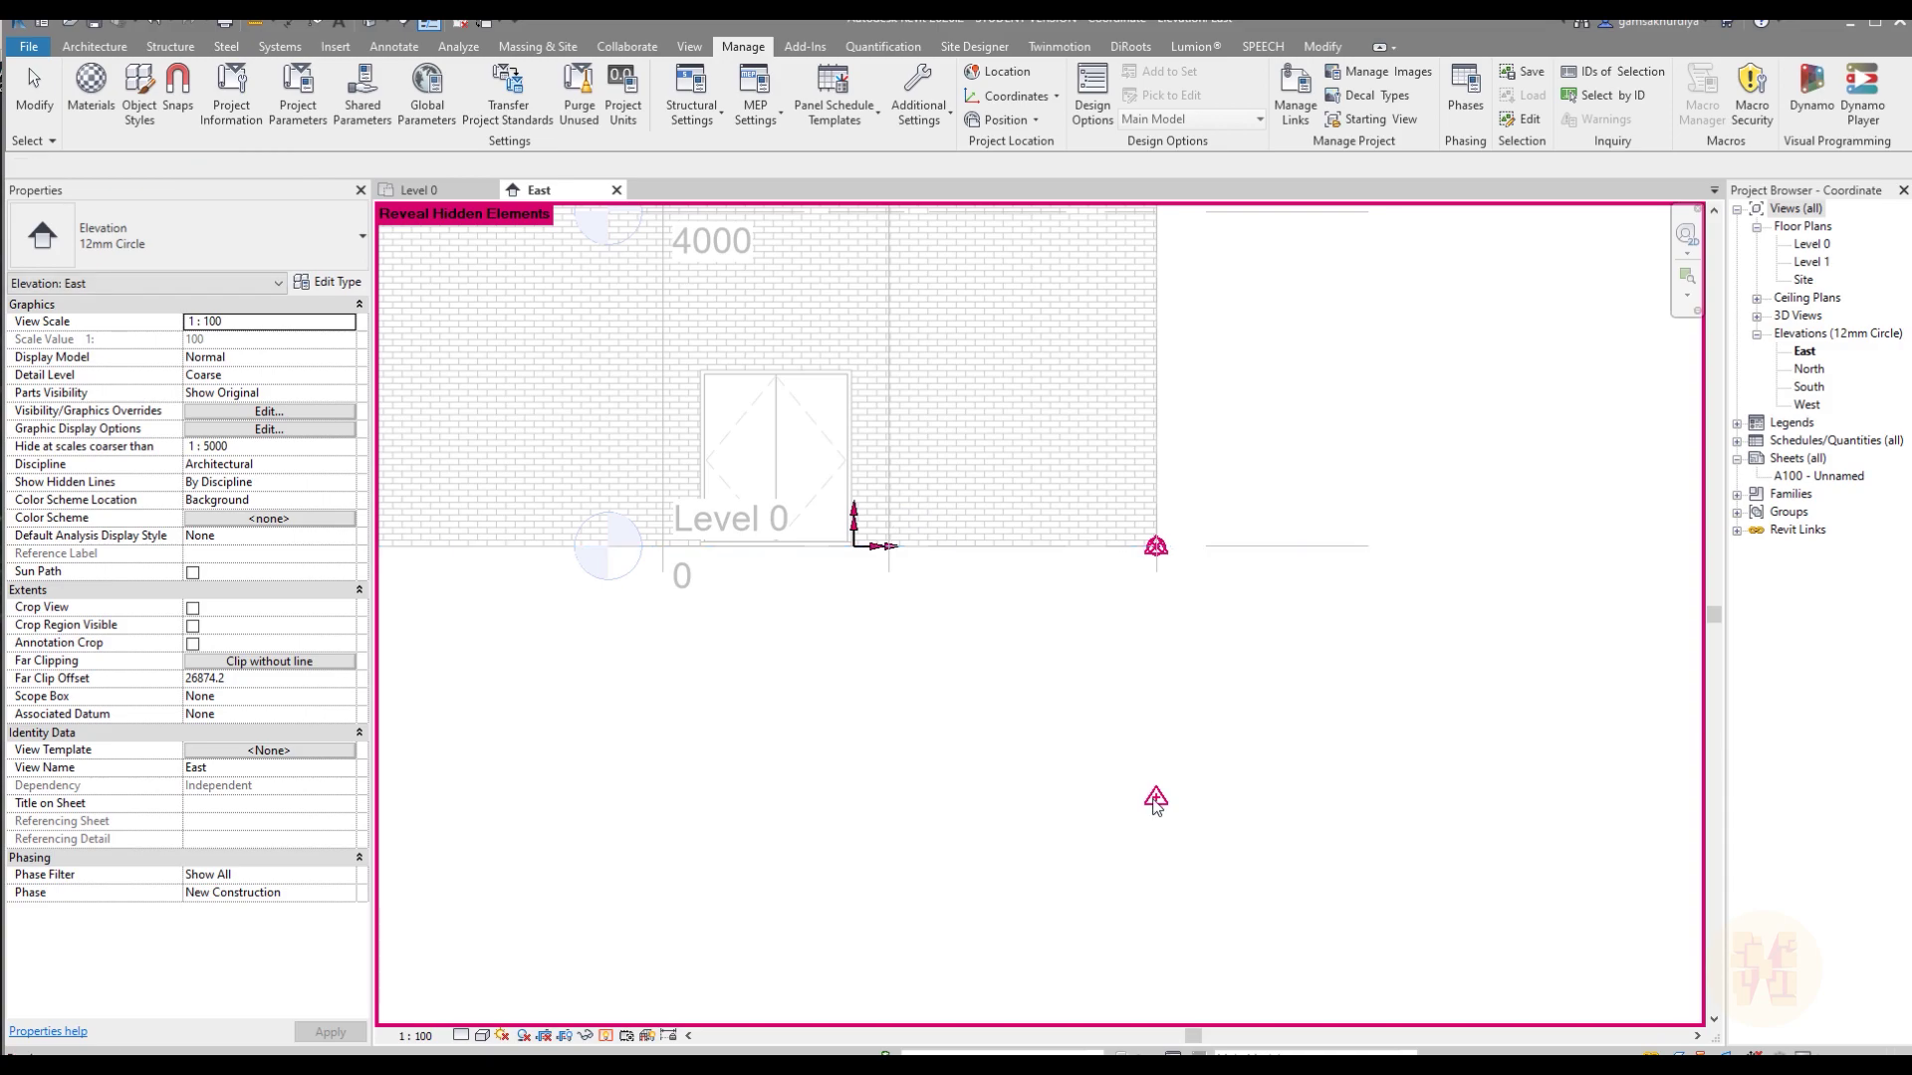
- Check the linked Building B's survey point against its project base point in the East elevation
click(1155, 800)
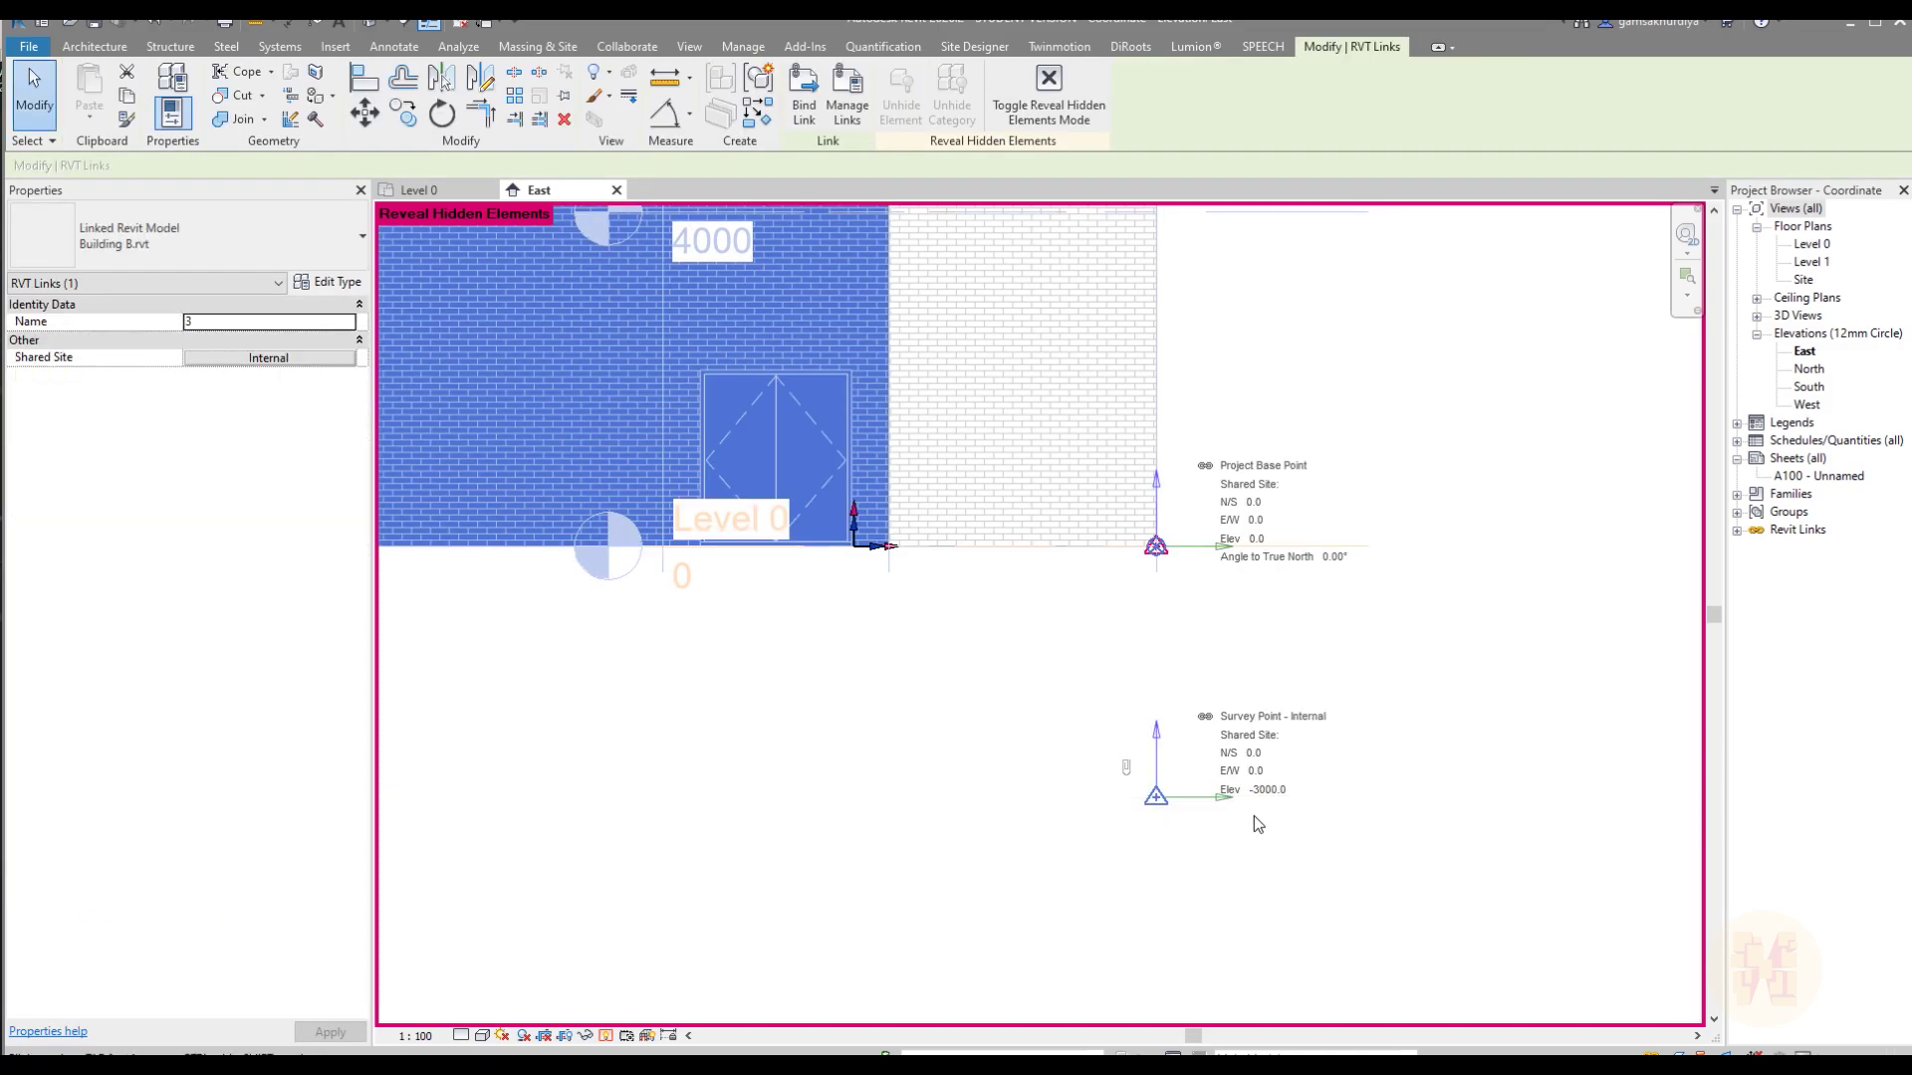
click(1034, 667)
scroll(1034, 667, down, 2)
middle_drag(1044, 718, 1187, 776)
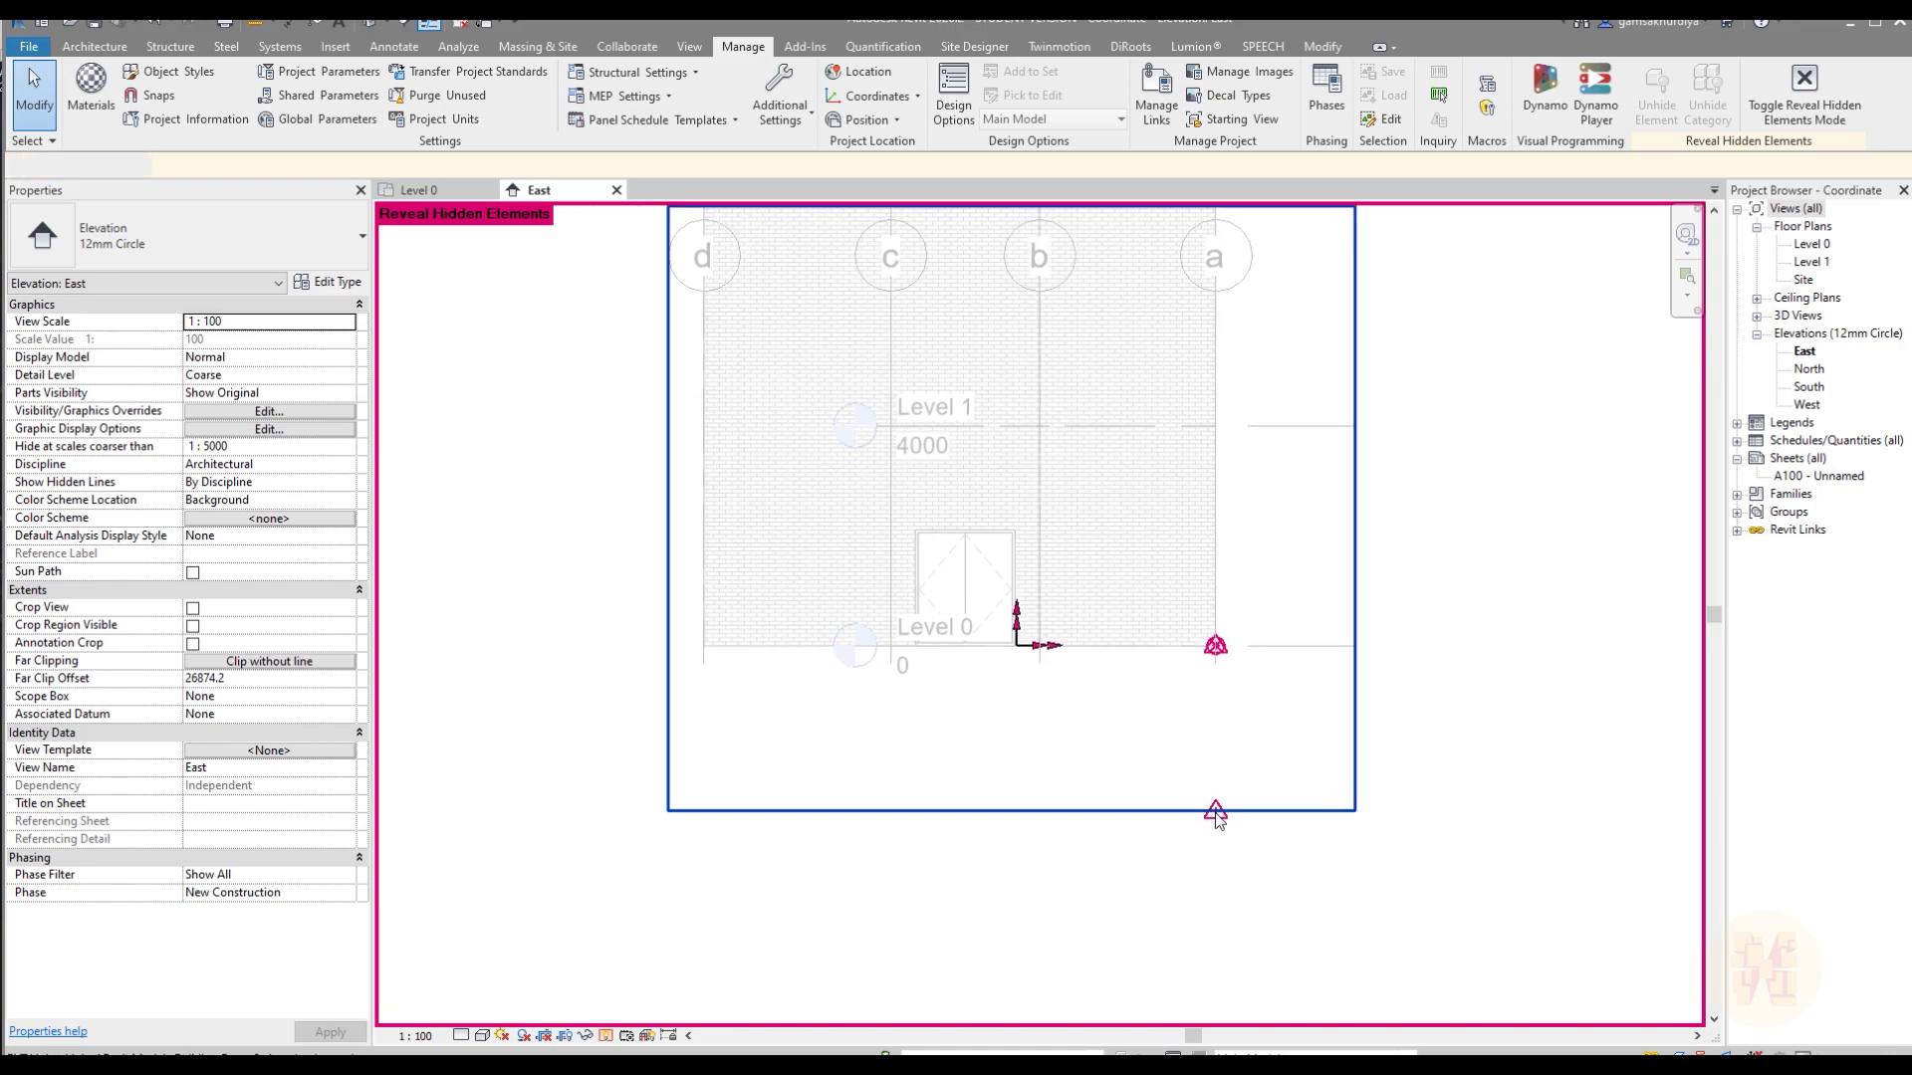
click(1217, 815)
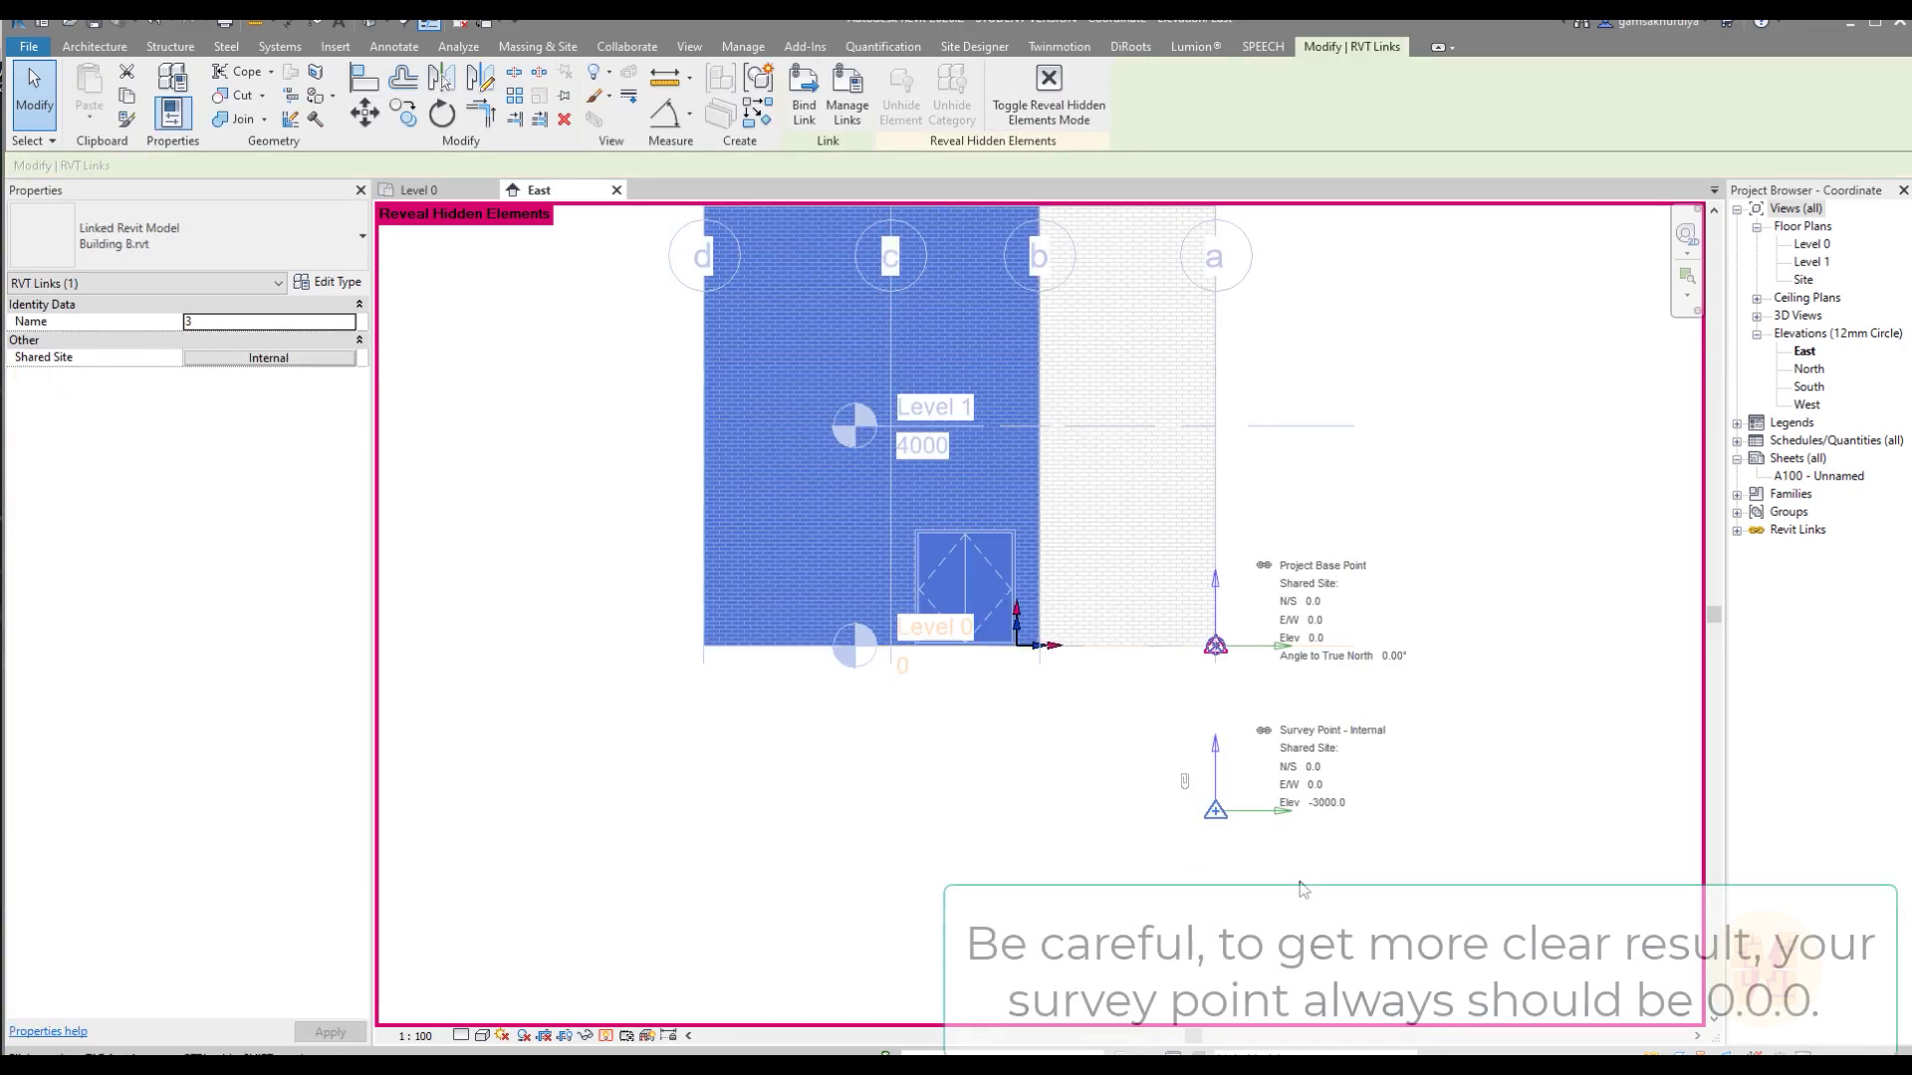
click(1293, 882)
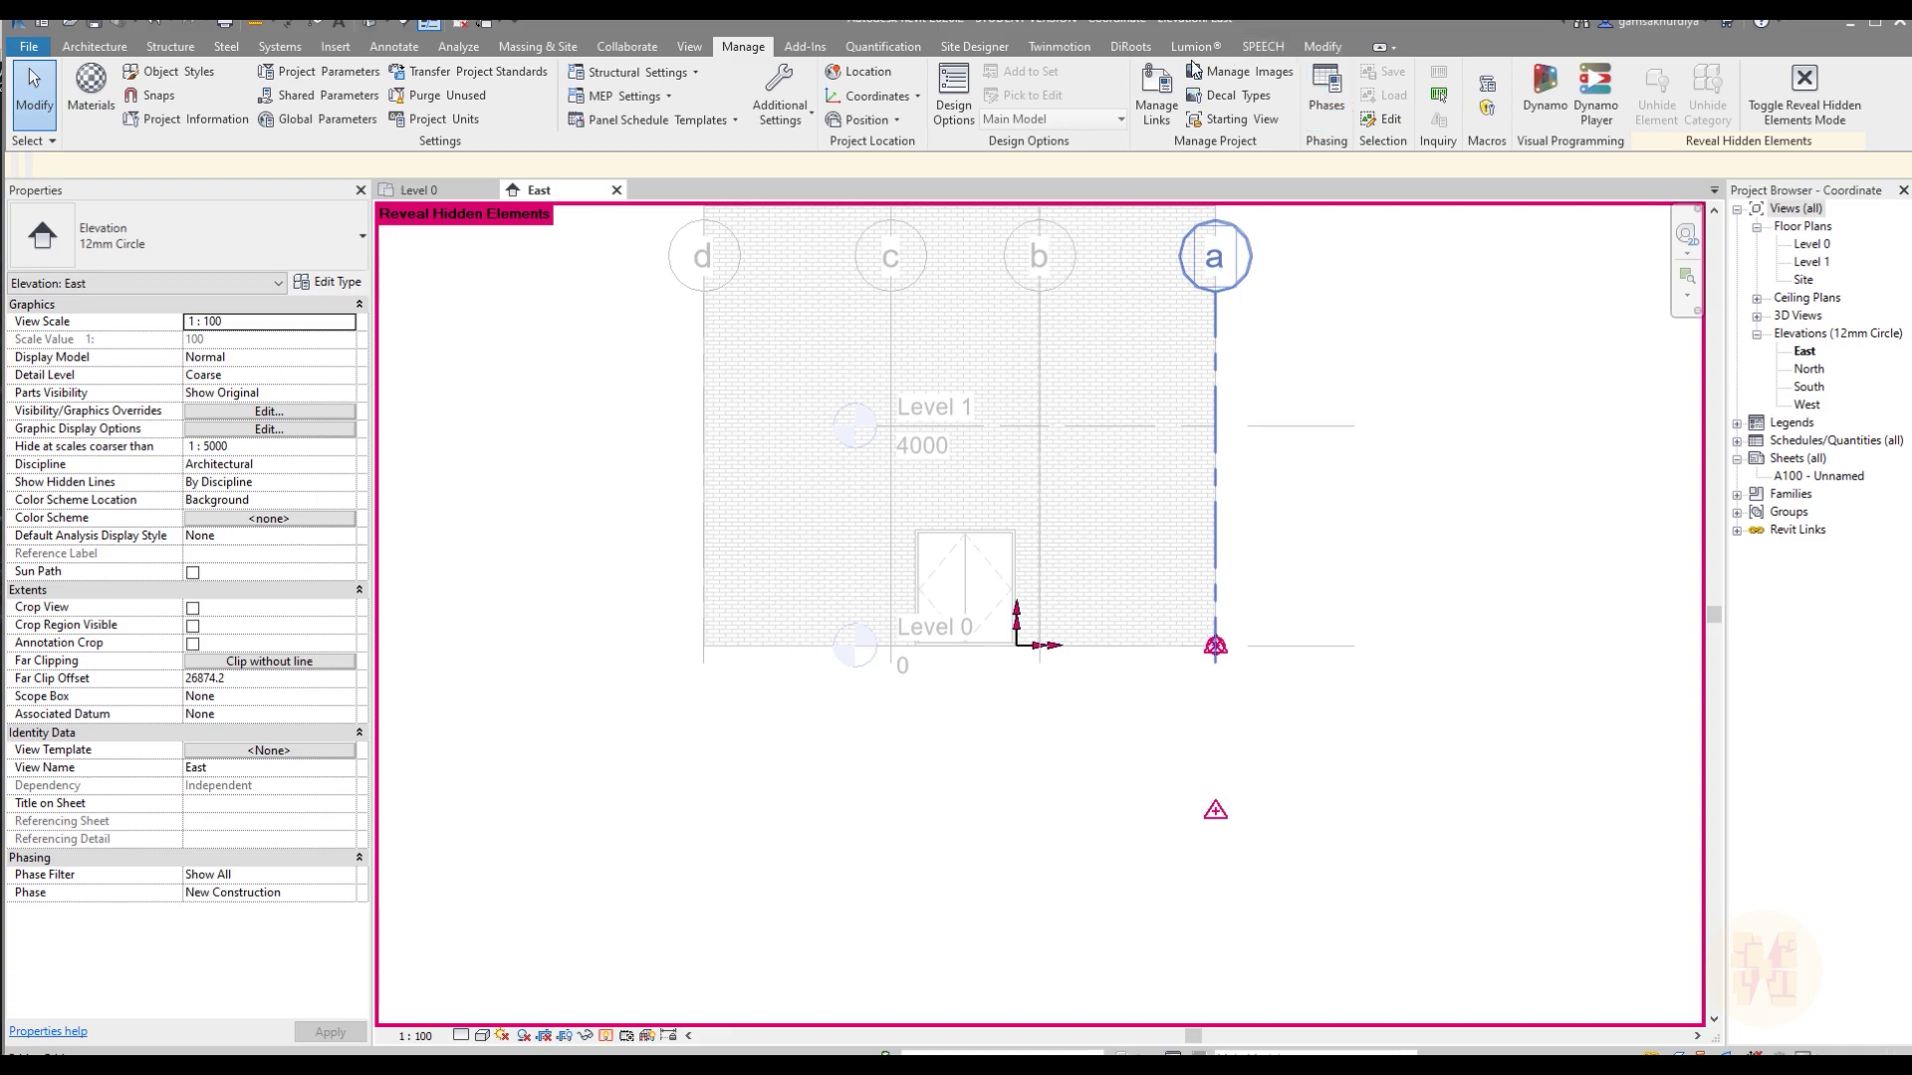
- Remove the Building B.rvt link from the project through Manage Links and confirm the removal
click(1156, 90)
click(862, 190)
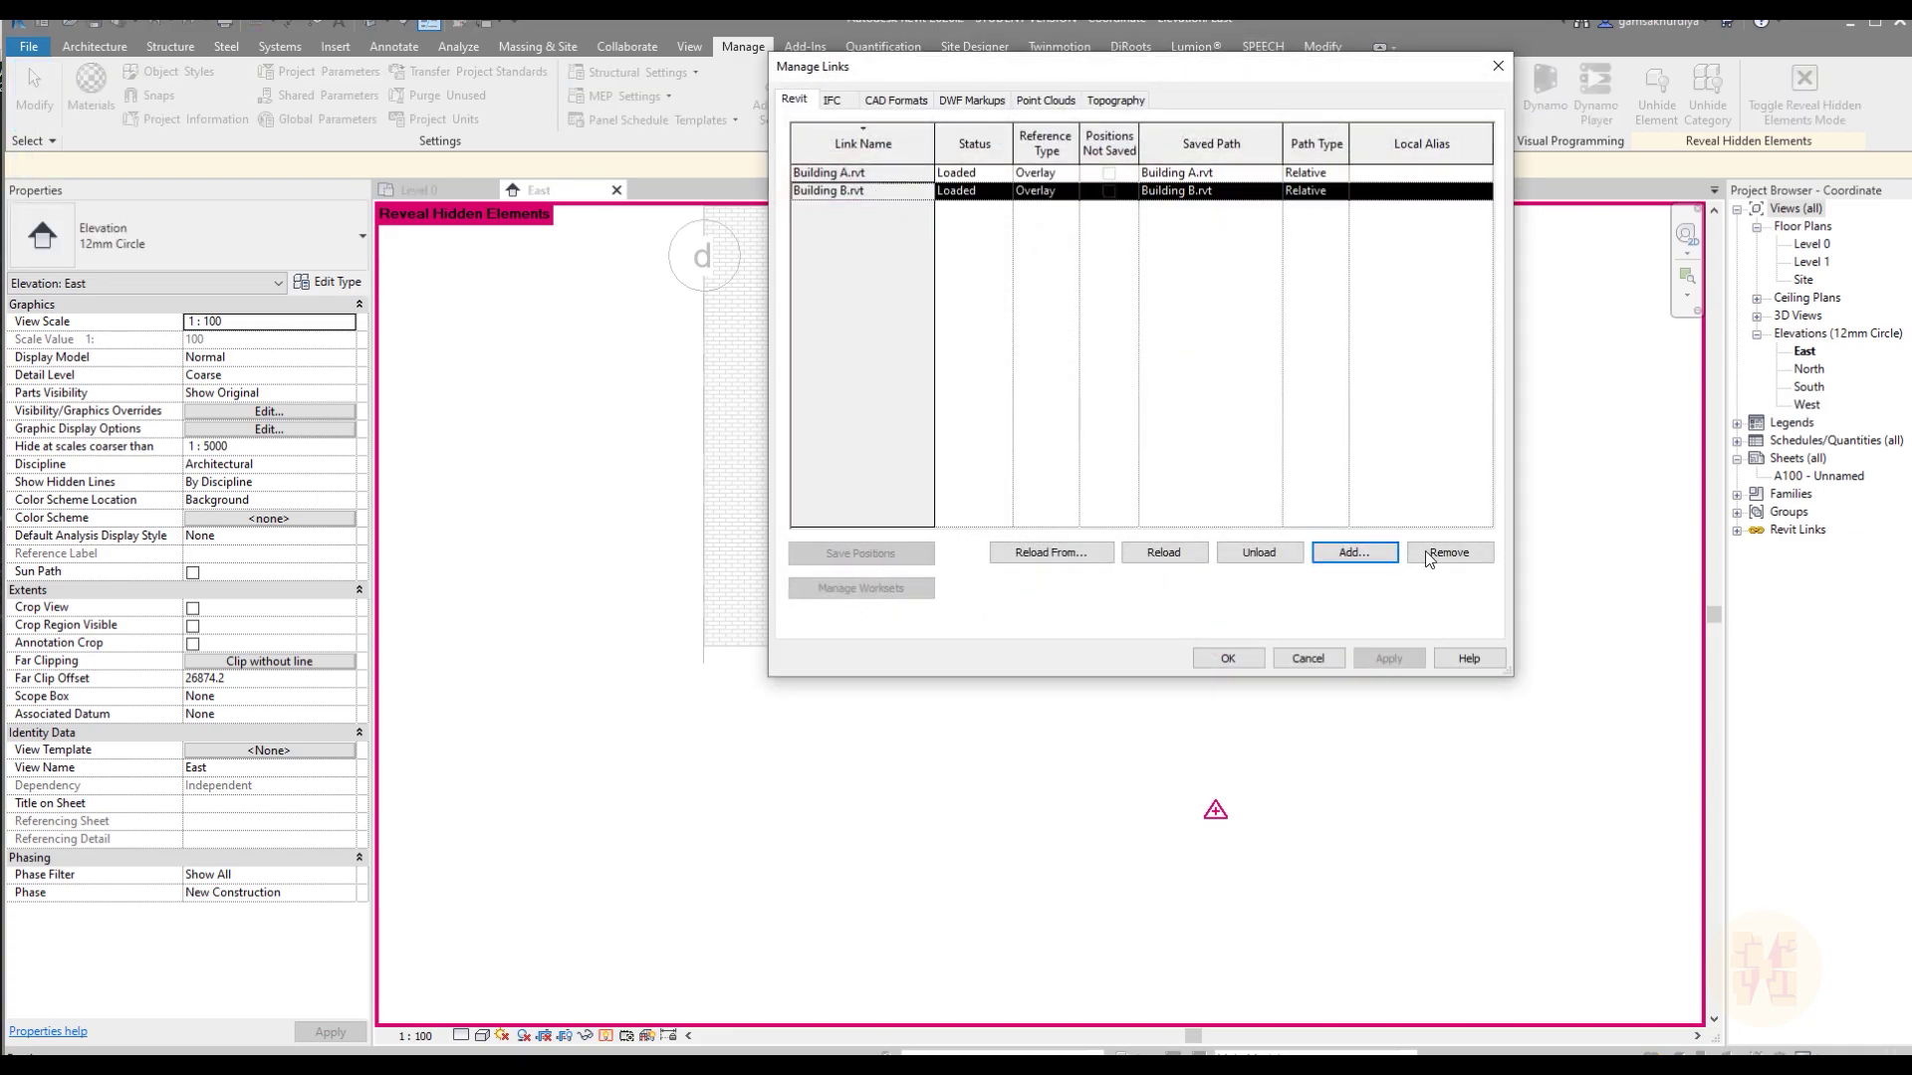
click(1449, 552)
click(1152, 324)
click(1235, 658)
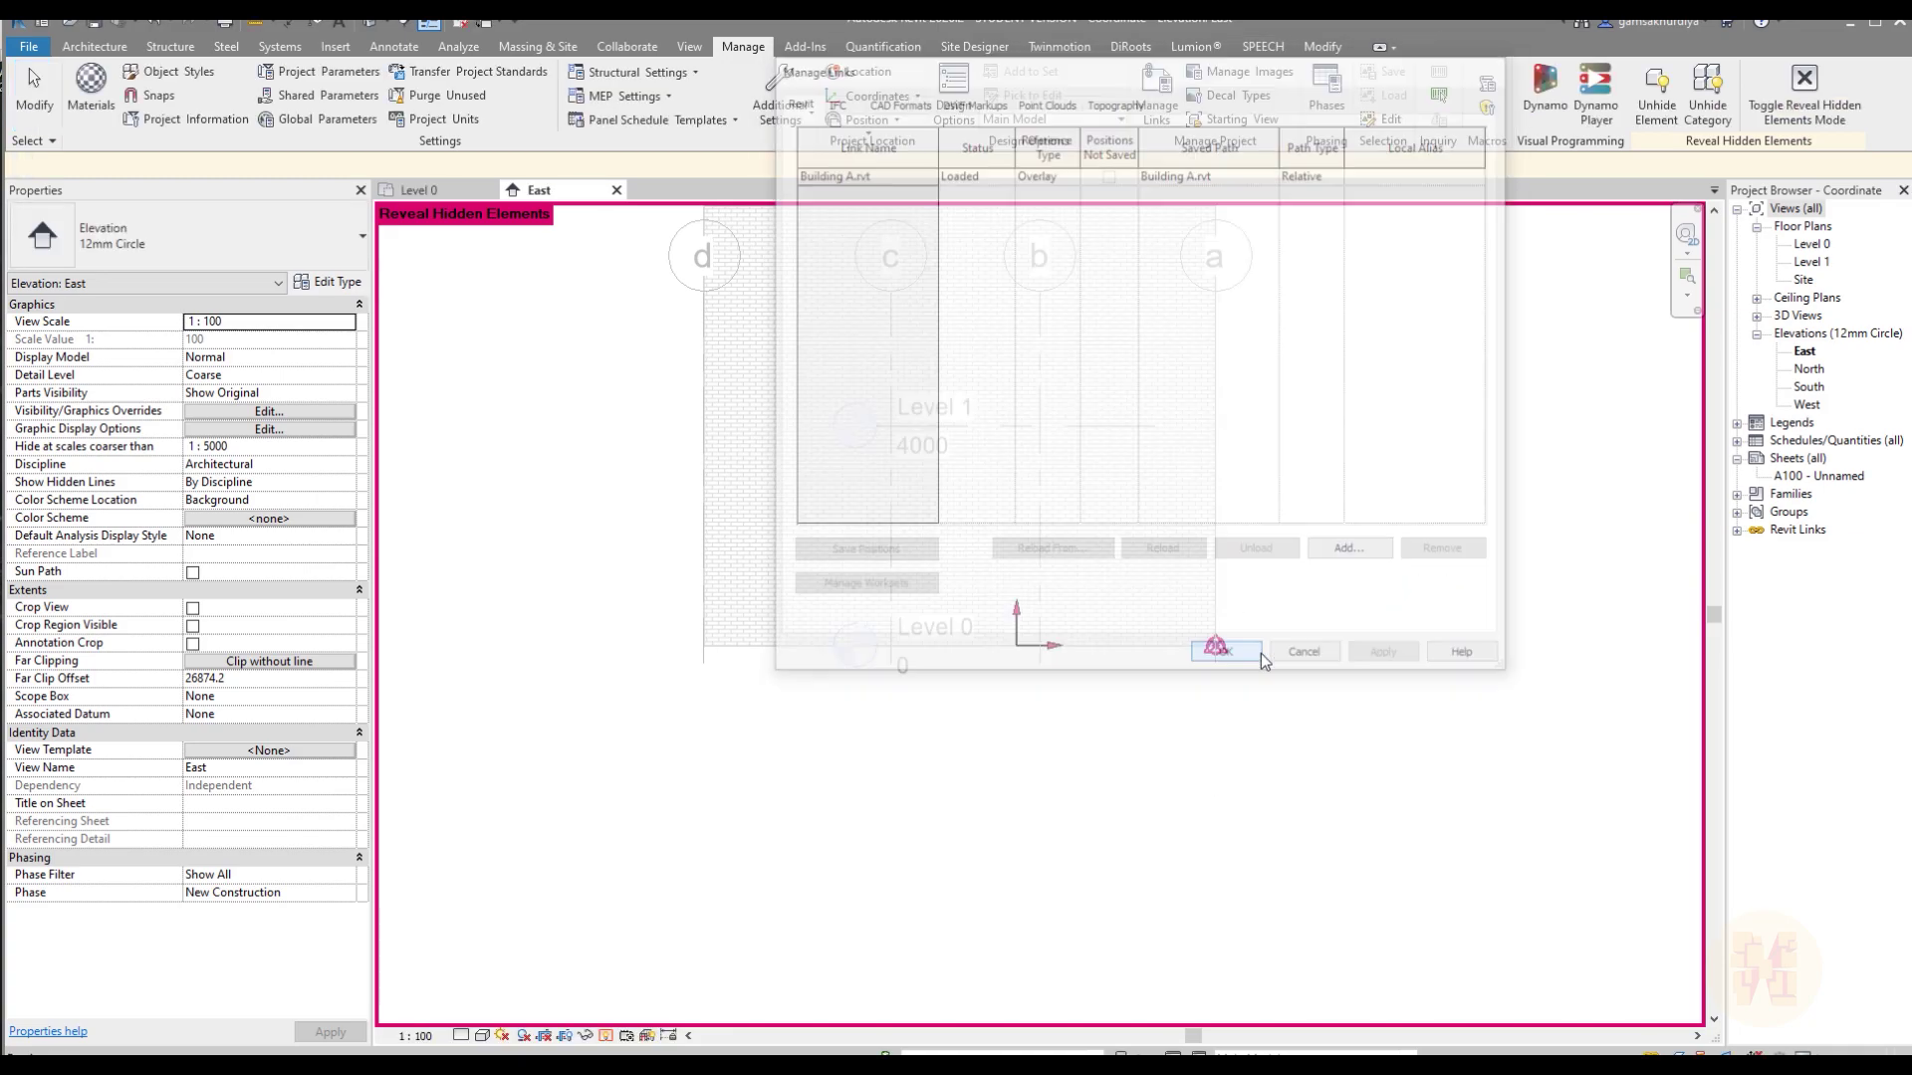
- Link the updated Building B file again using Auto - By Shared Coordinates positioning
click(1158, 94)
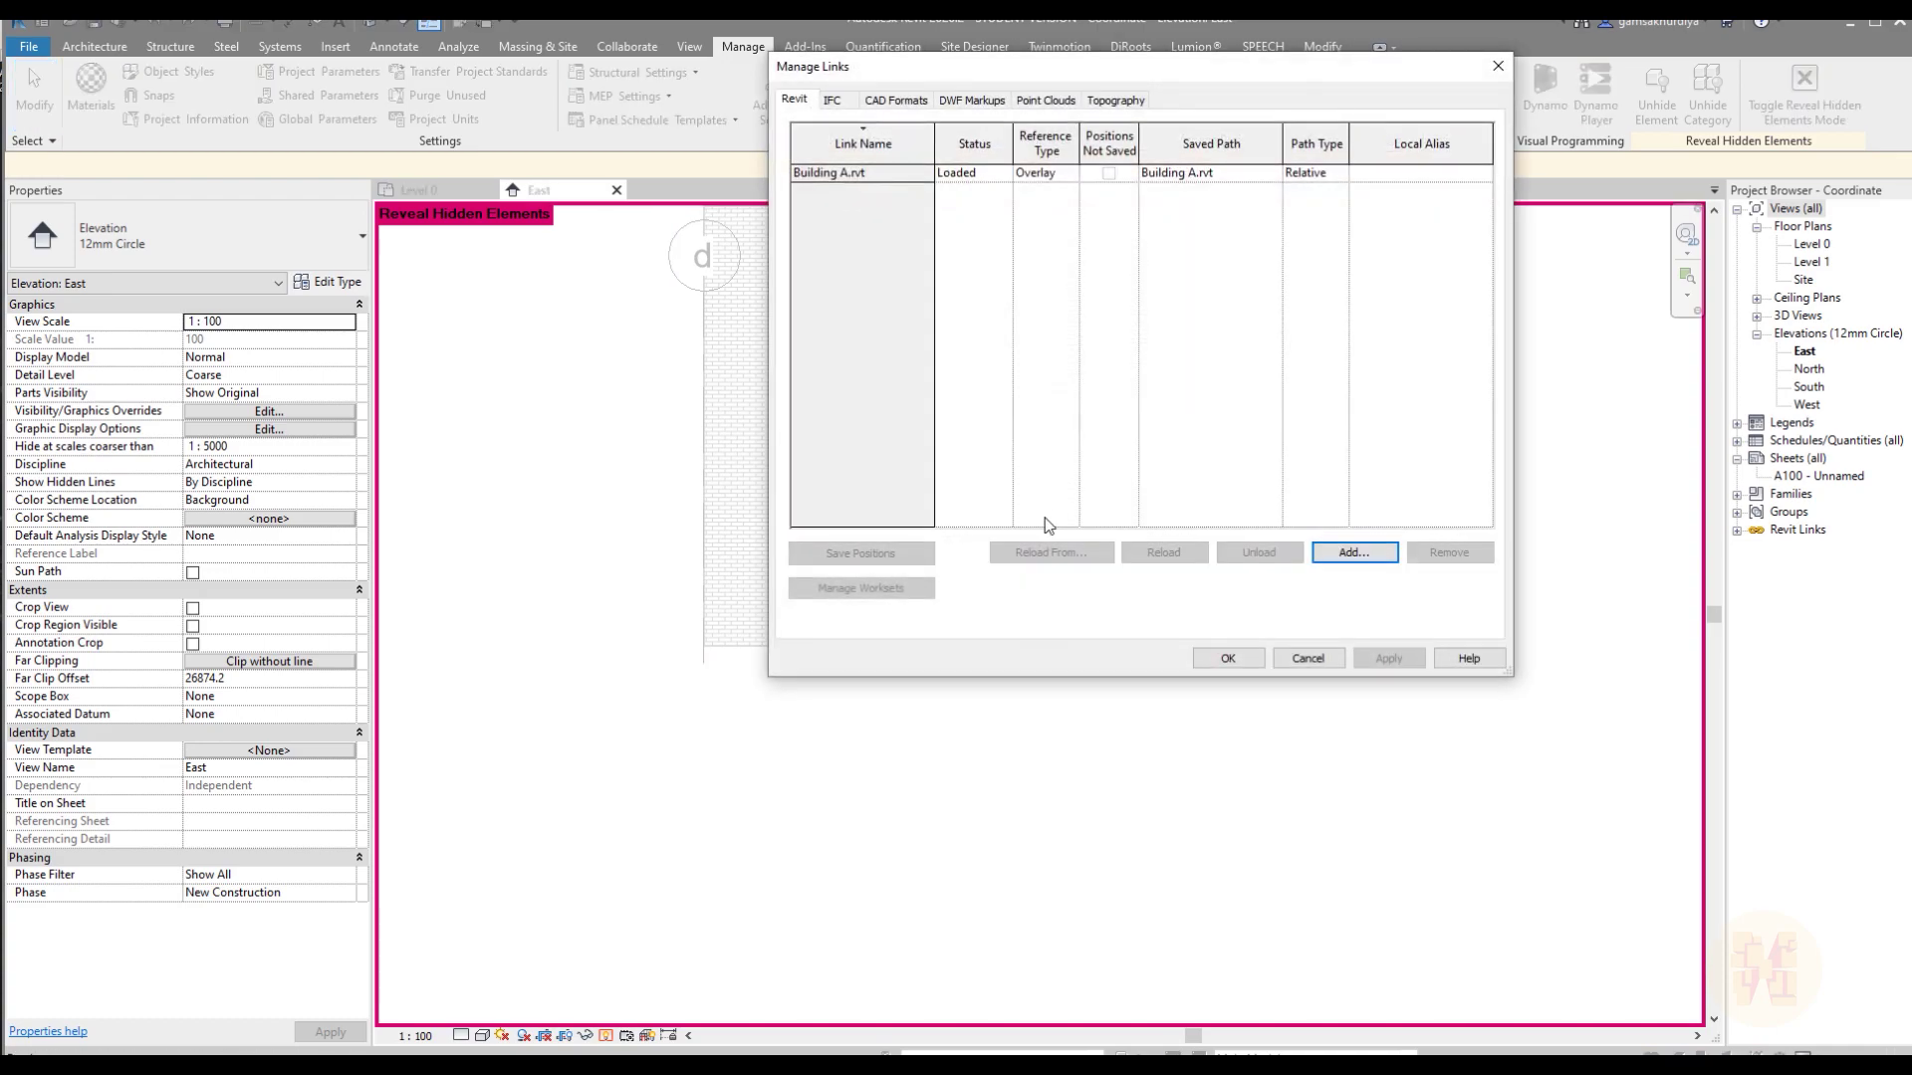
click(1354, 552)
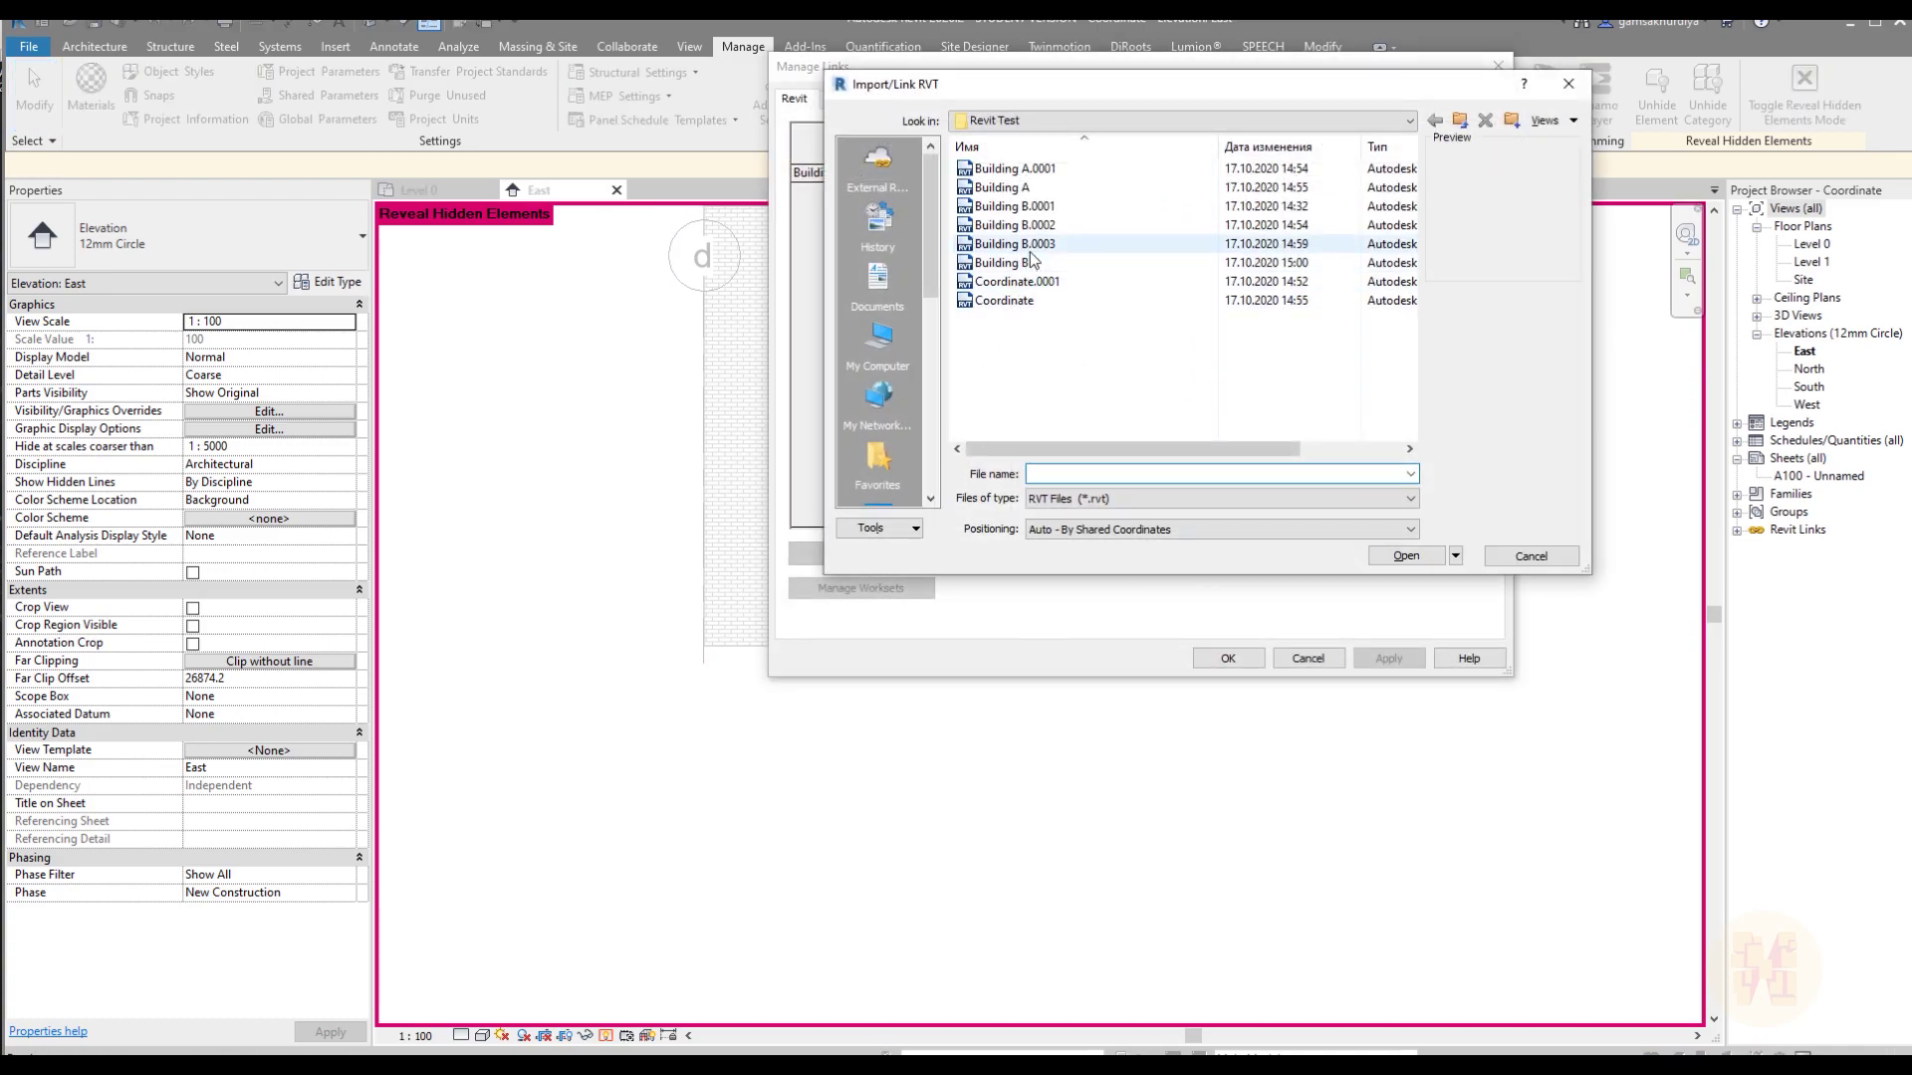
click(1031, 264)
click(1404, 555)
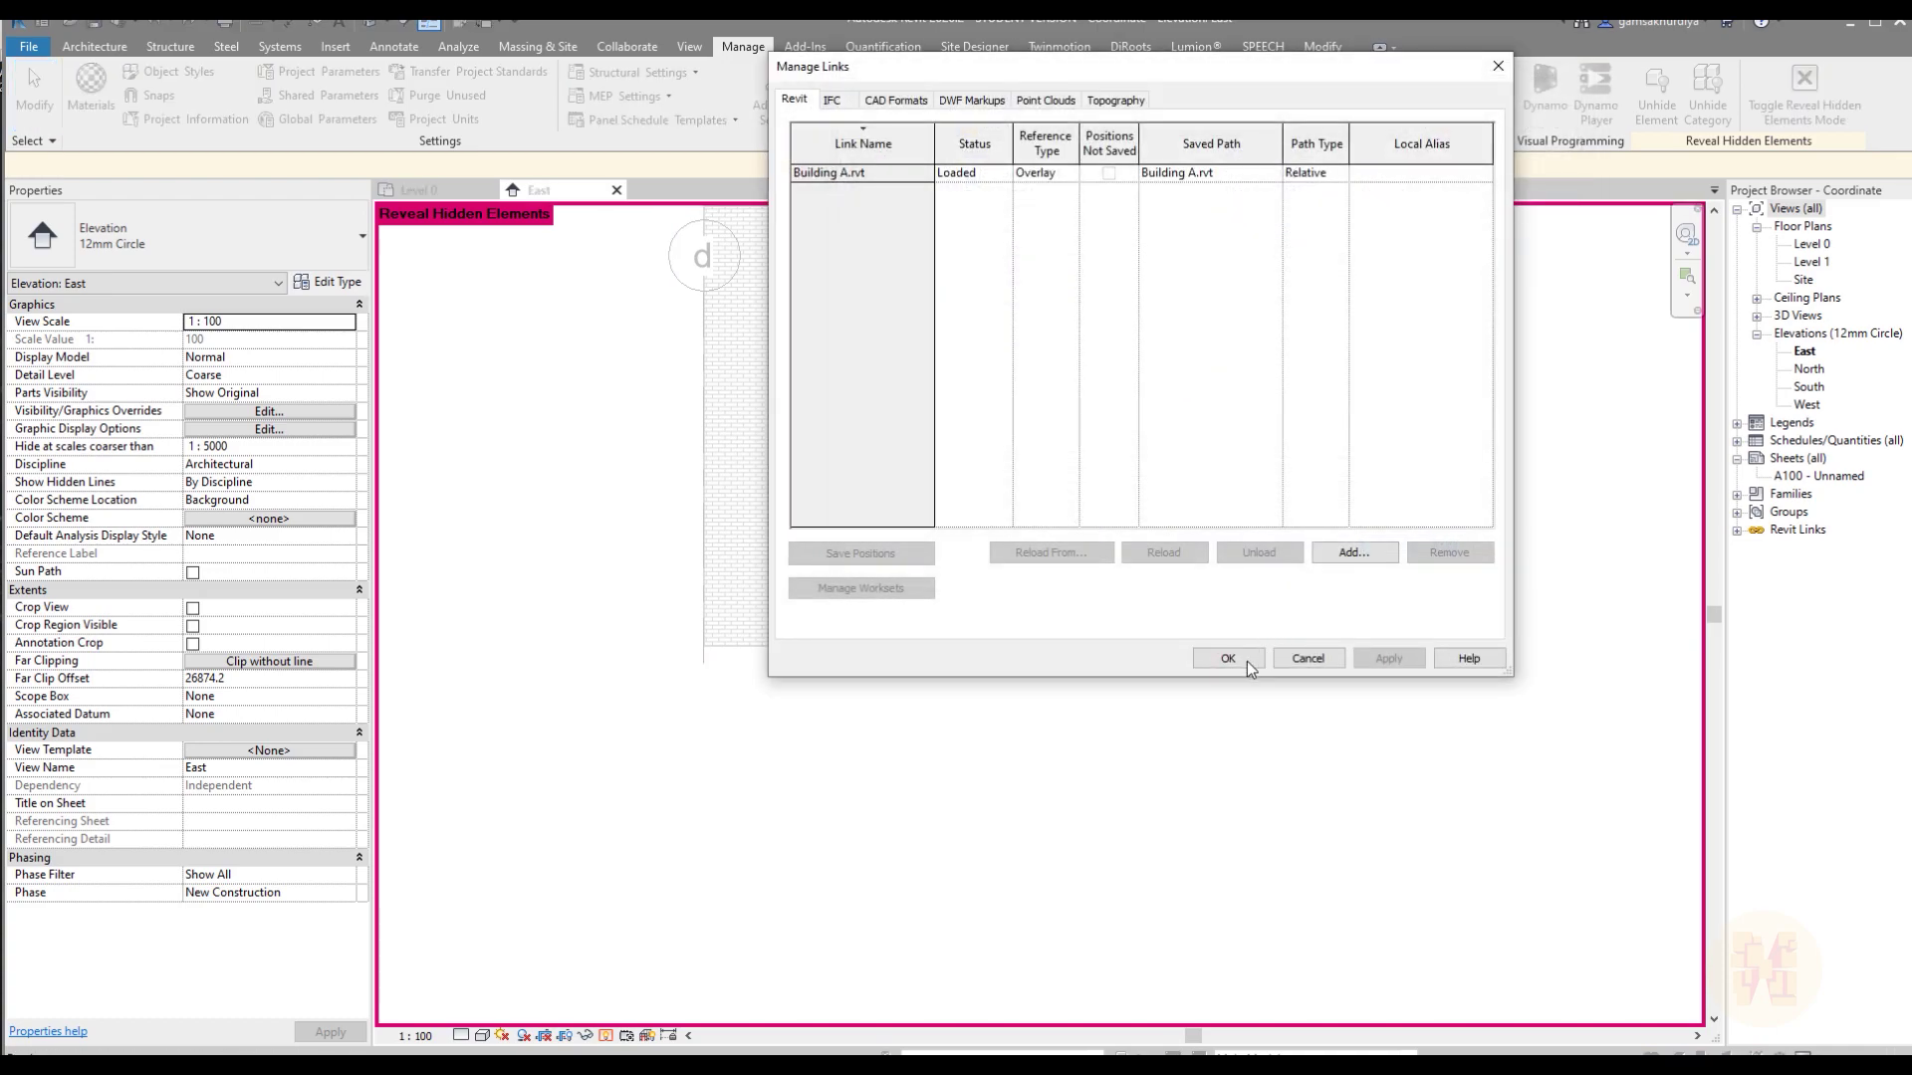
click(1235, 659)
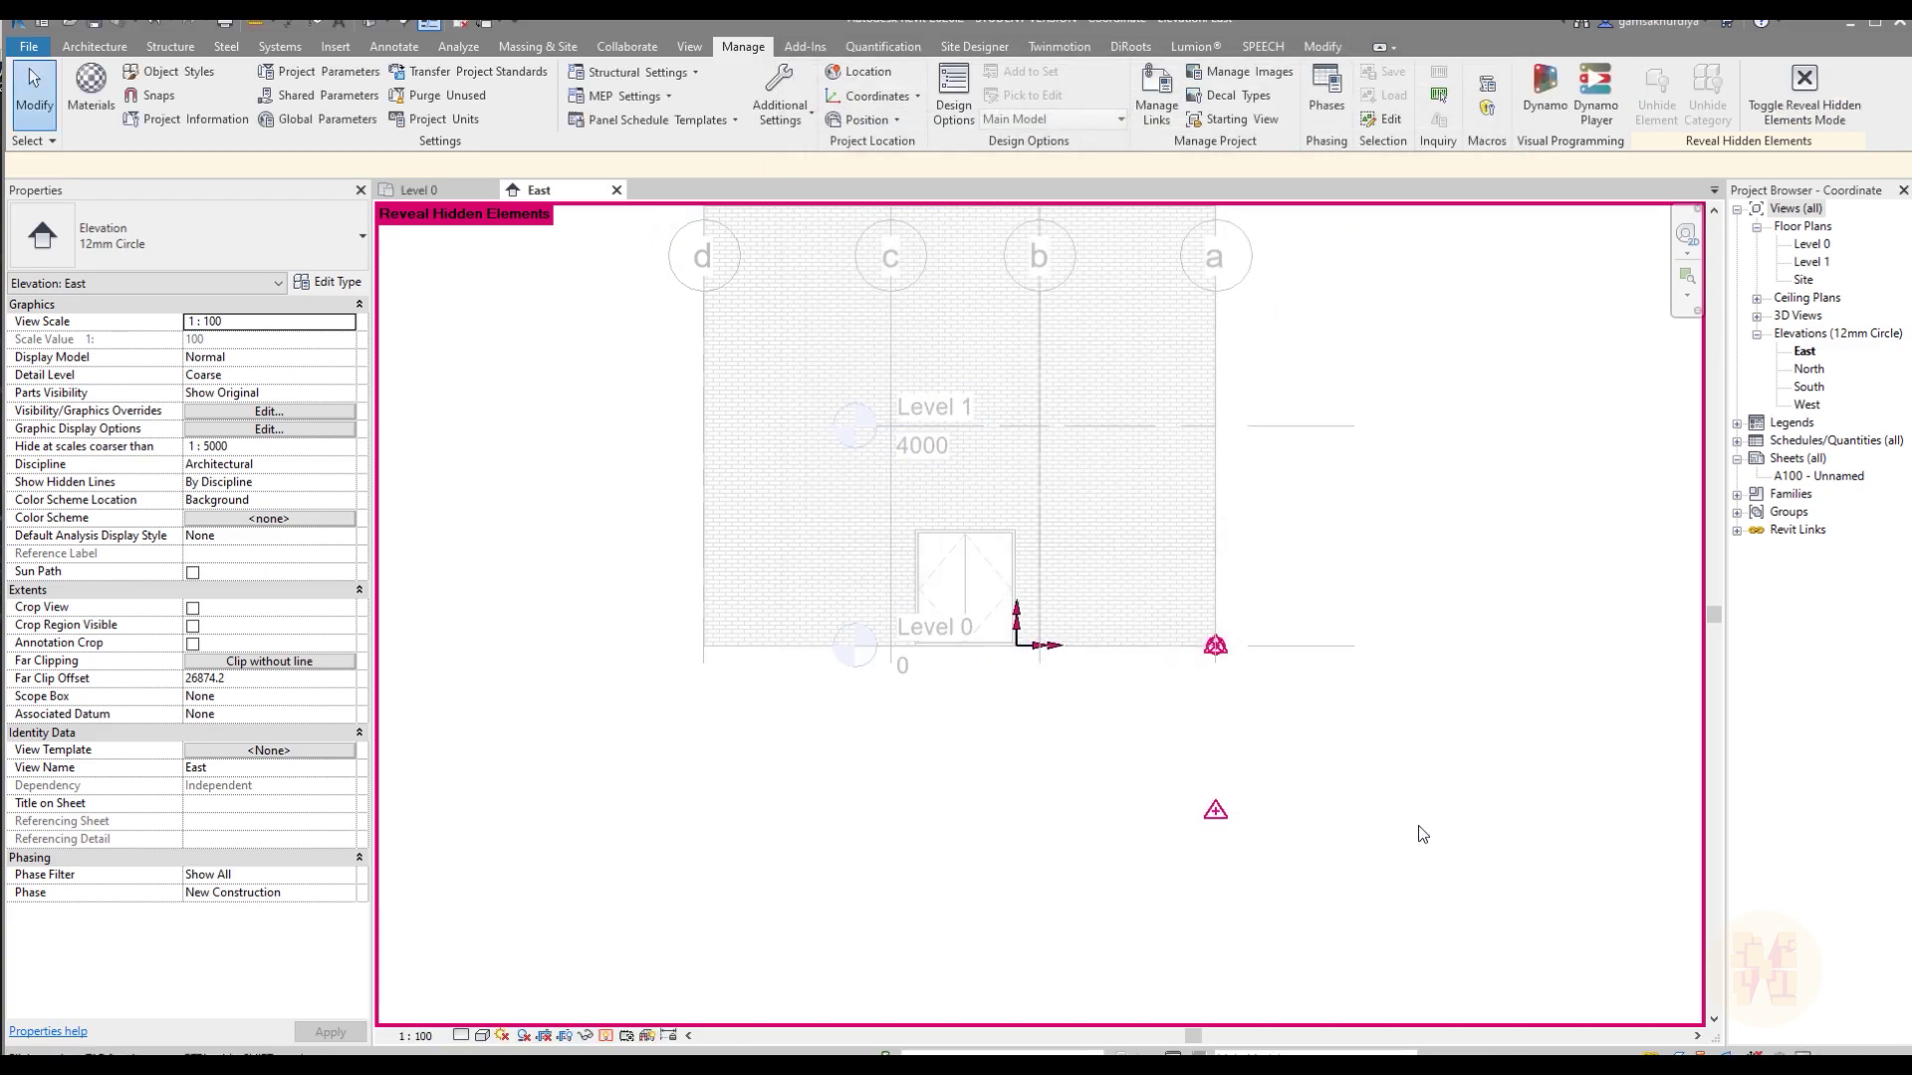
- Open the Level 0 floor plan and check how both linked buildings sit on the grids
click(418, 189)
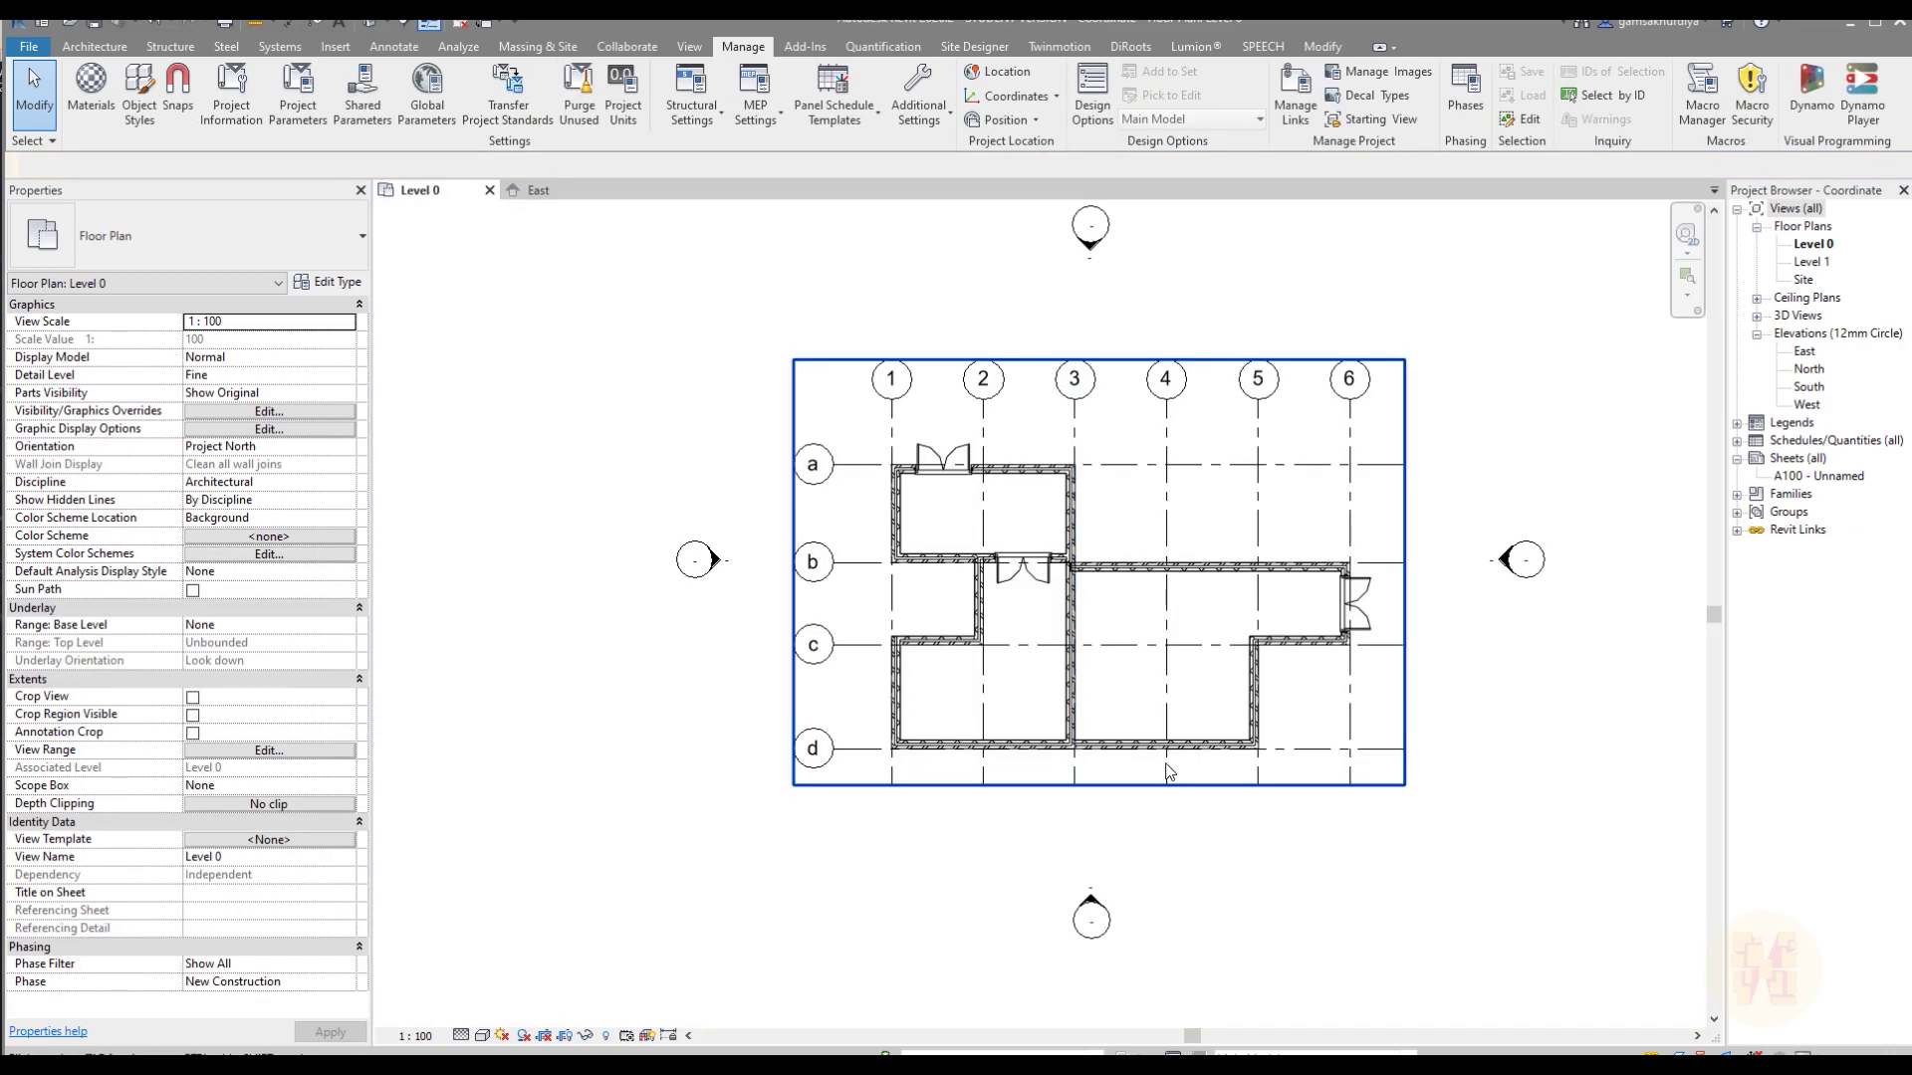
middle_drag(1406, 820, 1278, 793)
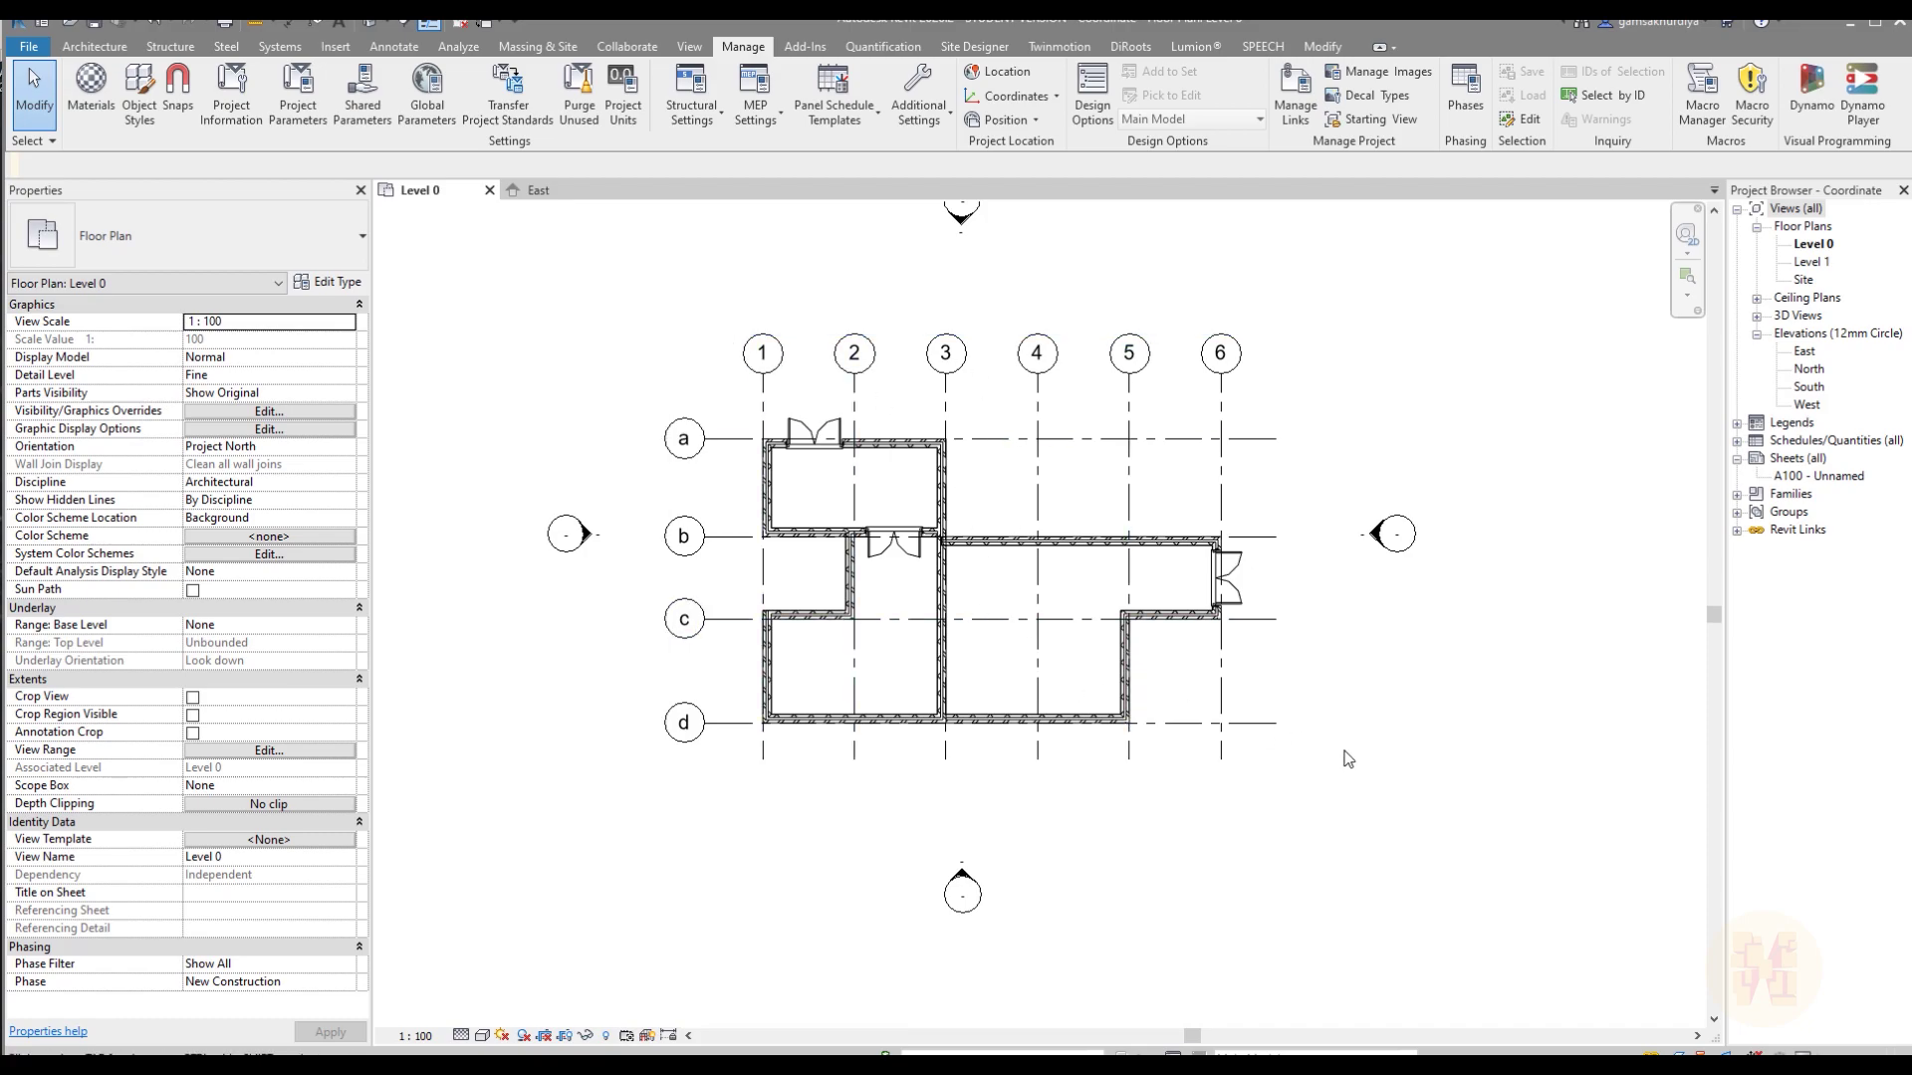
middle_drag(1334, 737, 1347, 785)
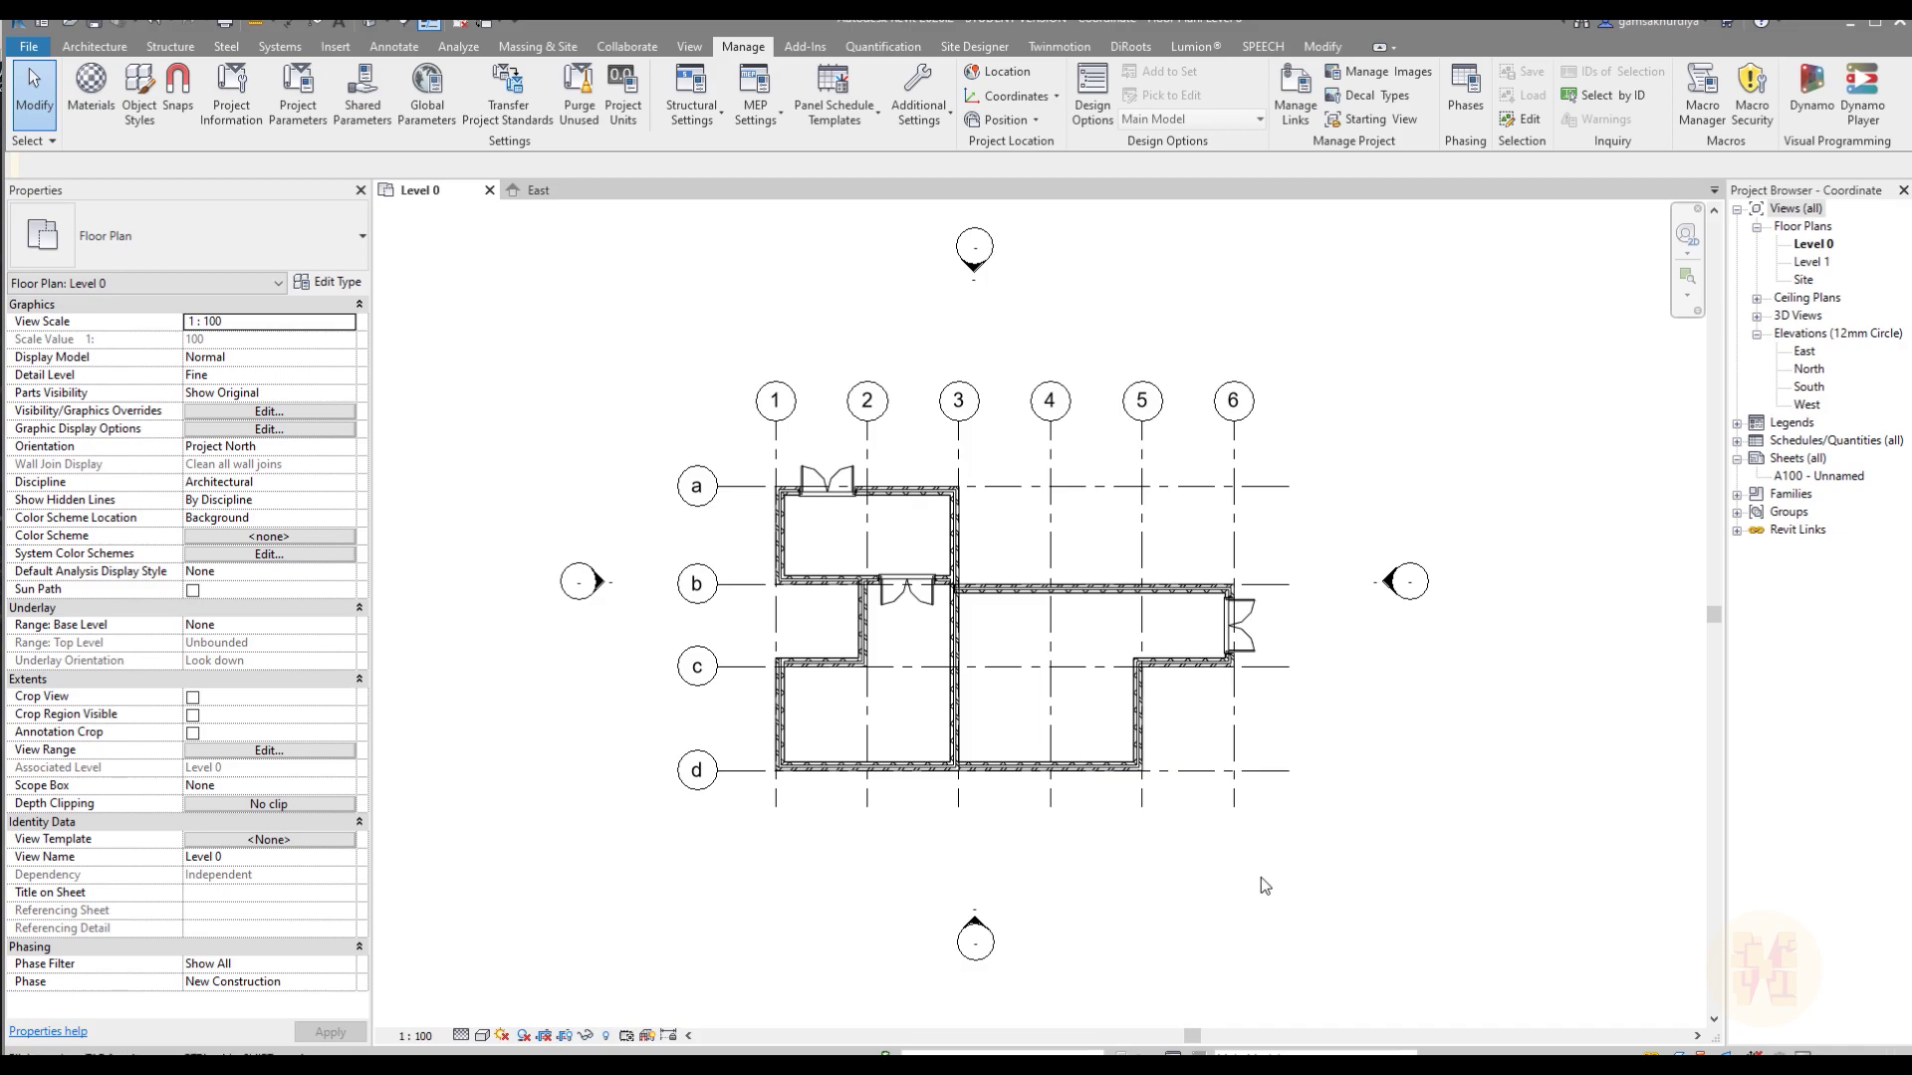
- Unload both the Building A and Building B links through Manage Links and confirm the unloading
click(1294, 95)
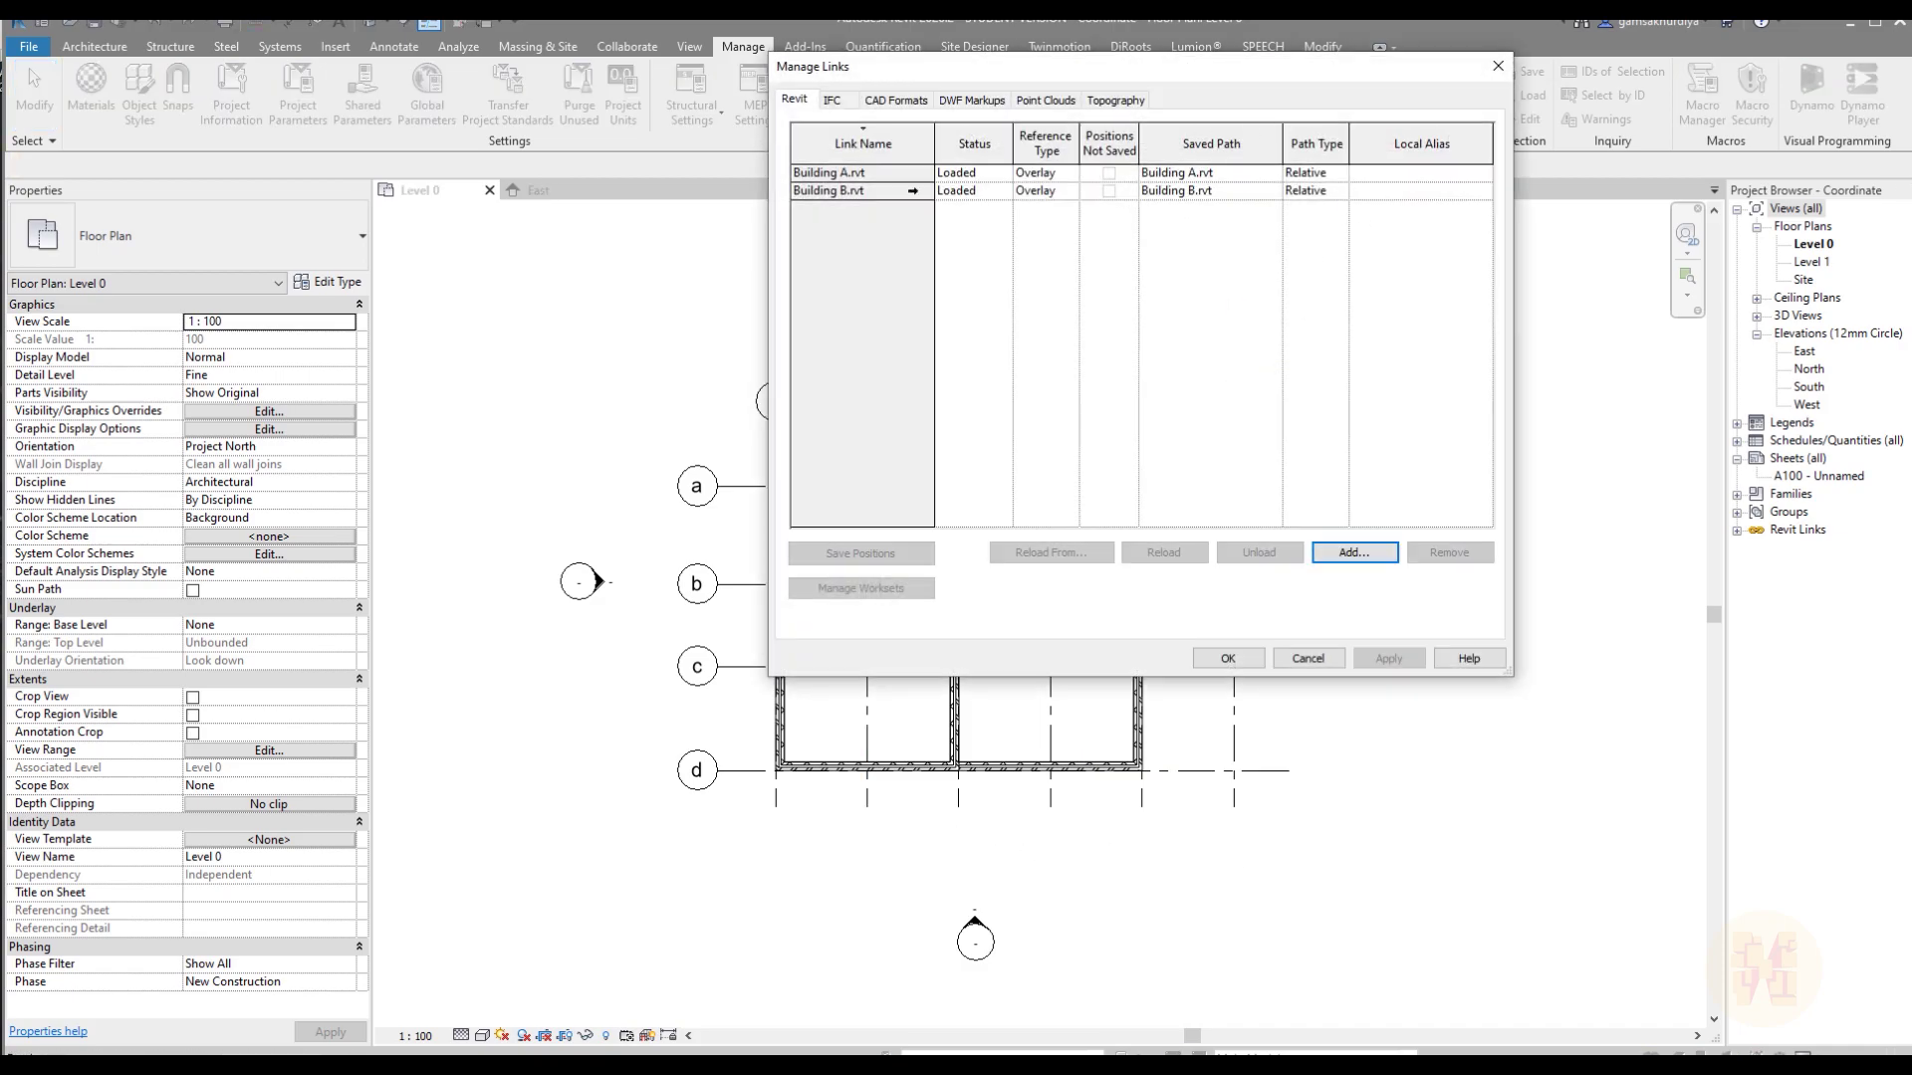
click(852, 192)
shift+click(876, 174)
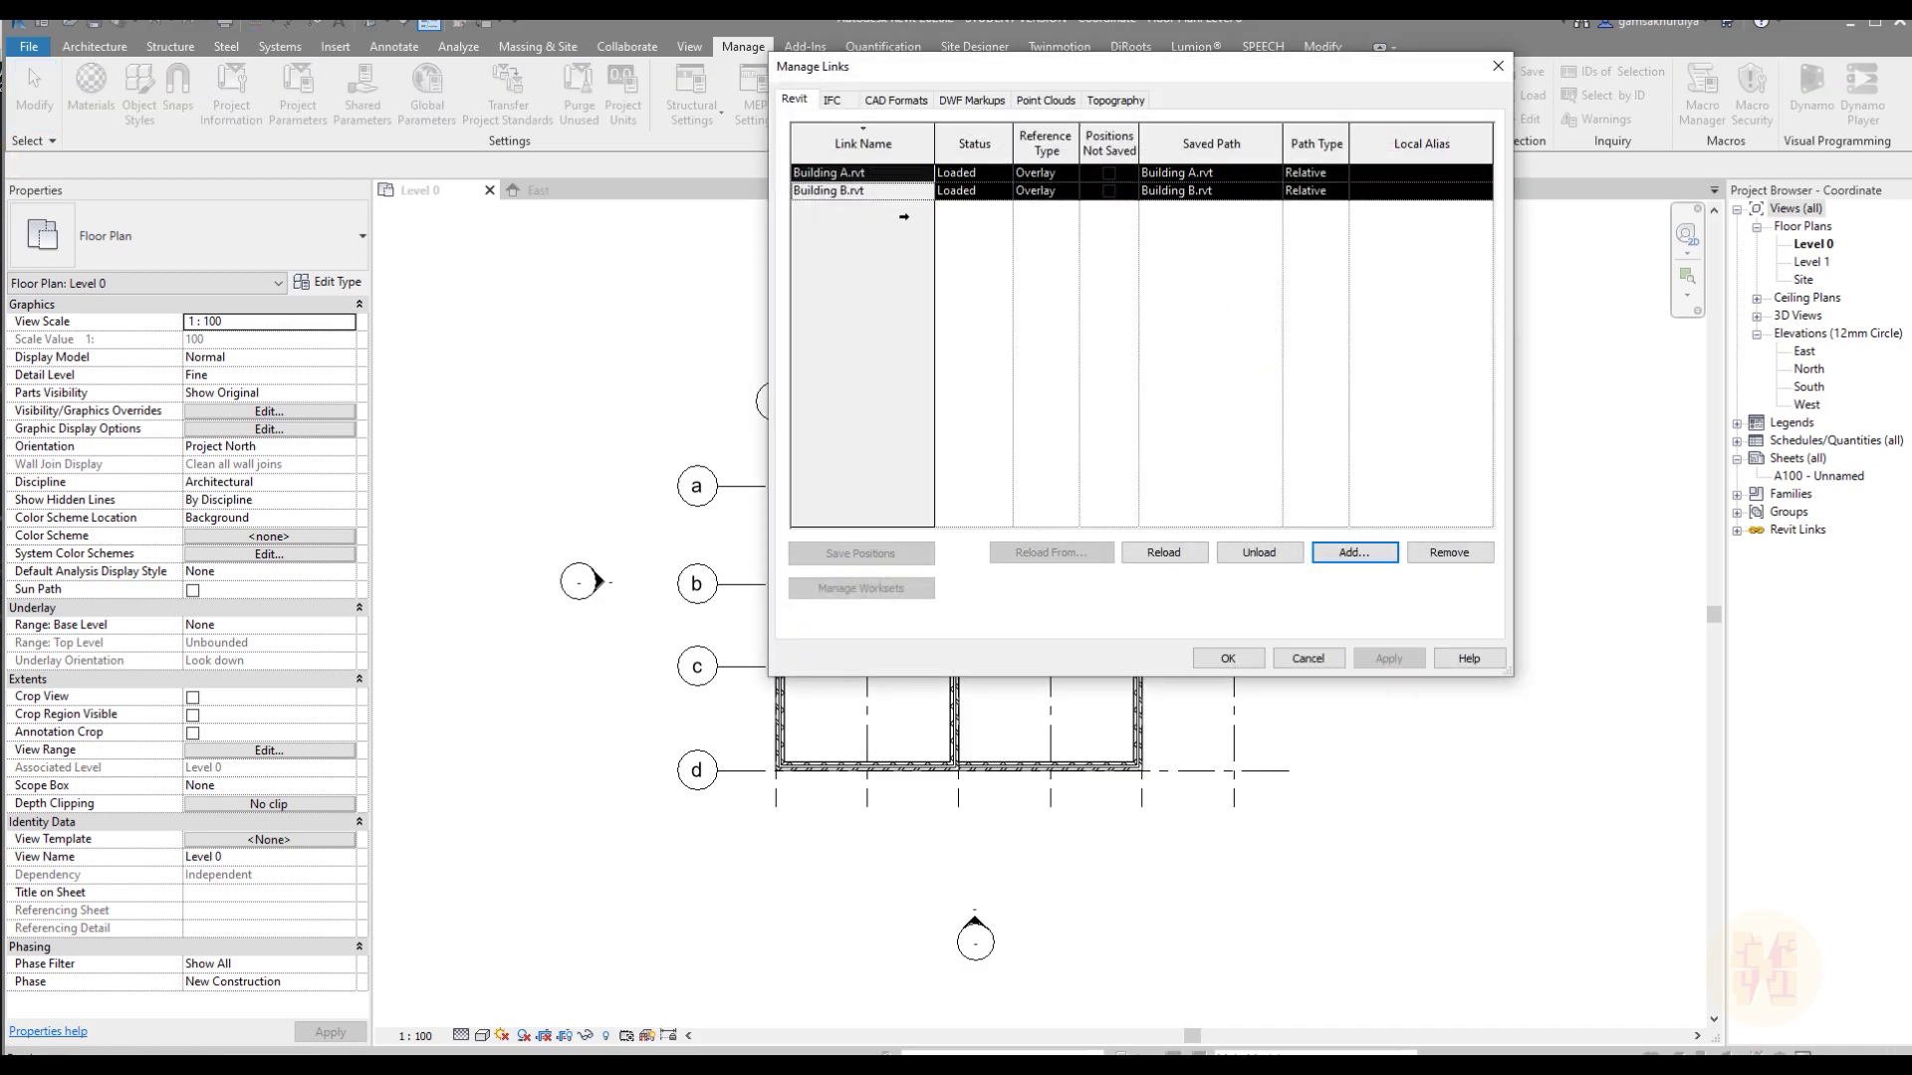
click(1259, 552)
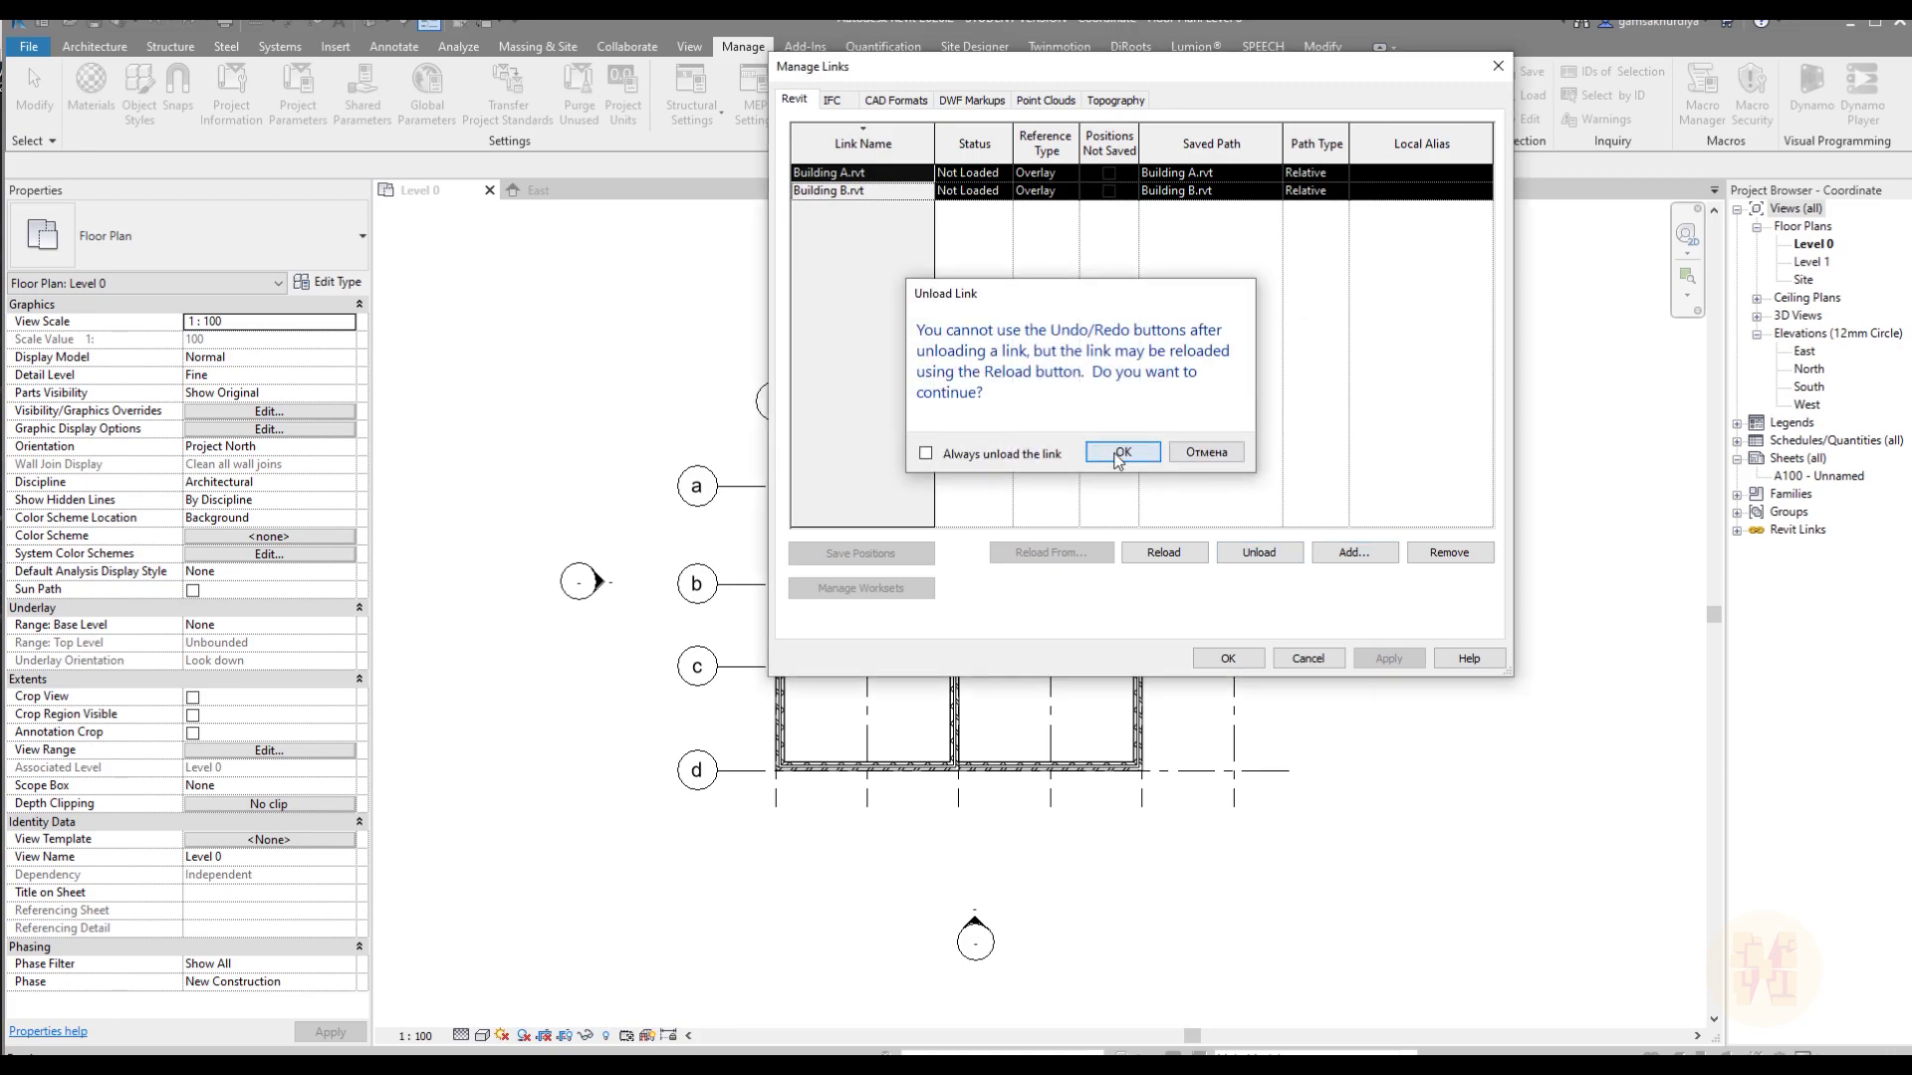
click(1115, 450)
click(1278, 664)
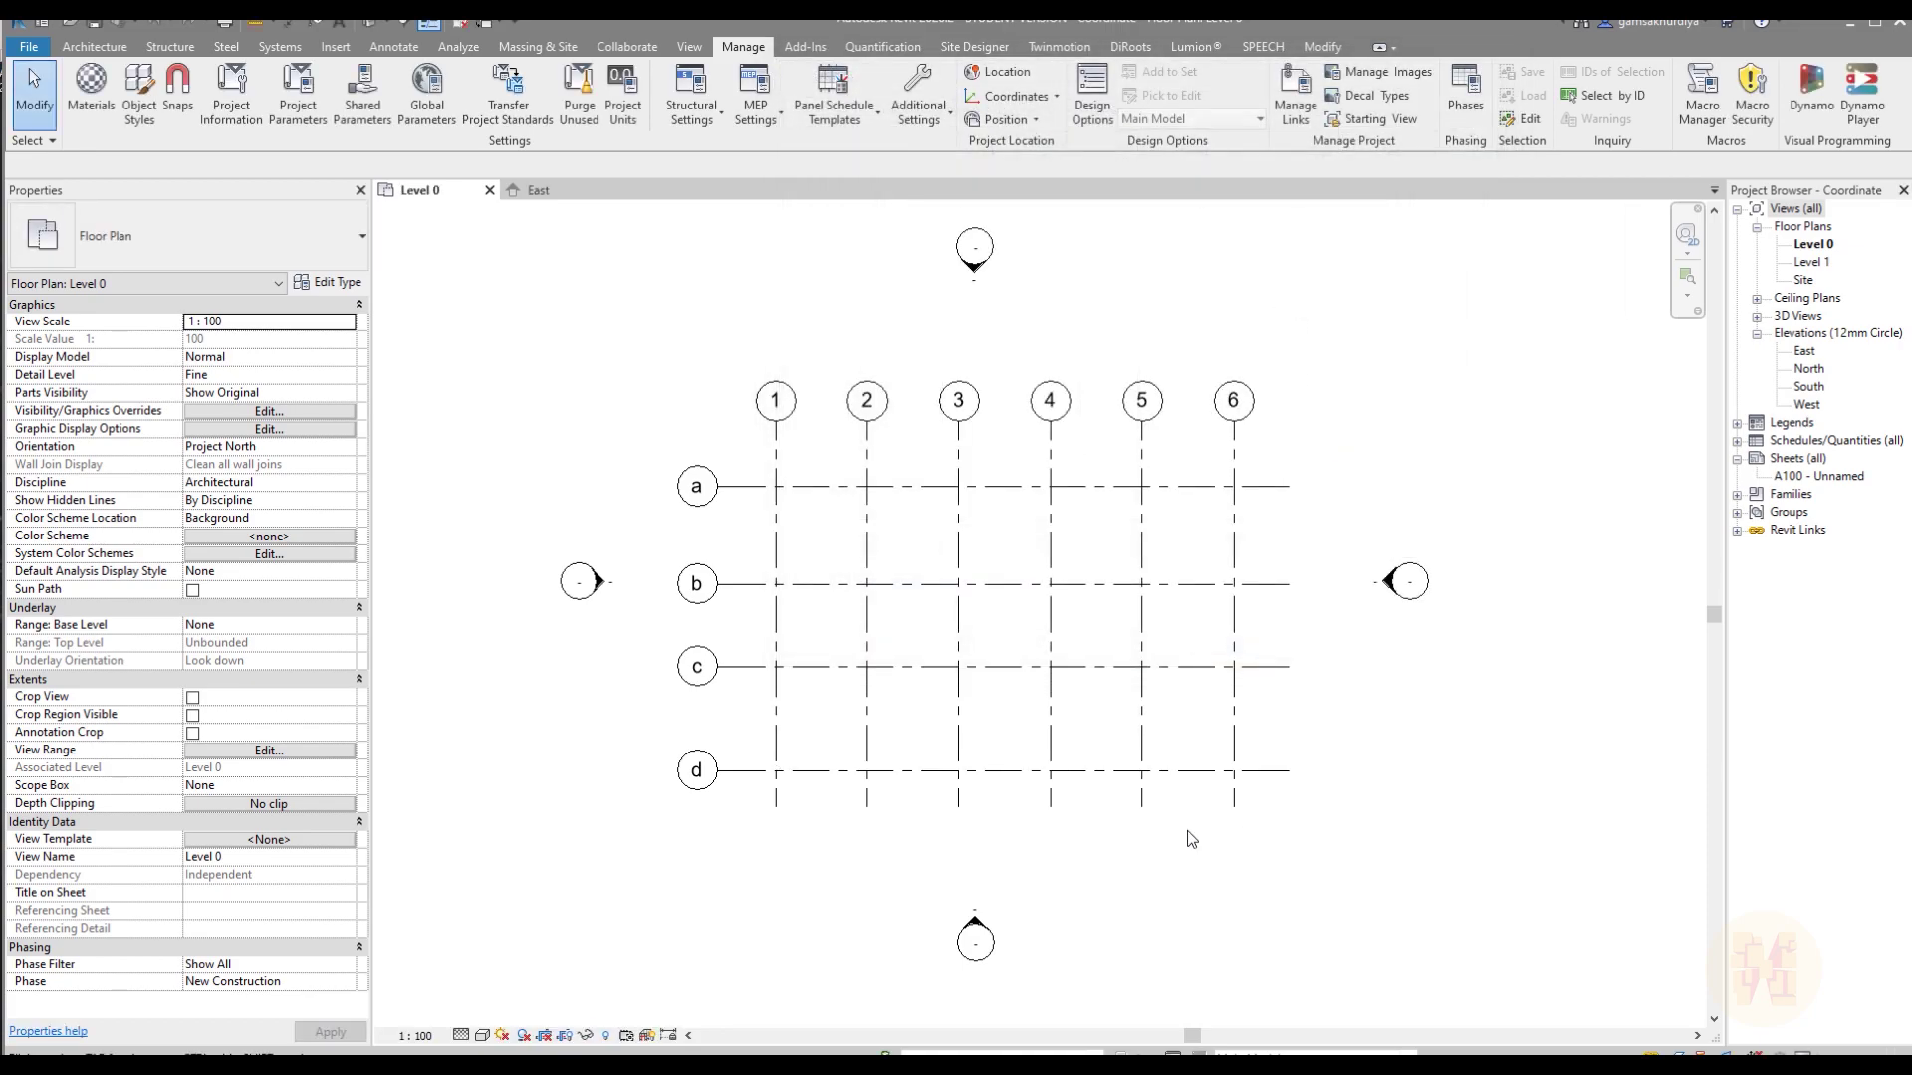
- Reveal hidden elements in the Level 0 plan and set the project base point's Angle to True North to 45°
click(606, 1037)
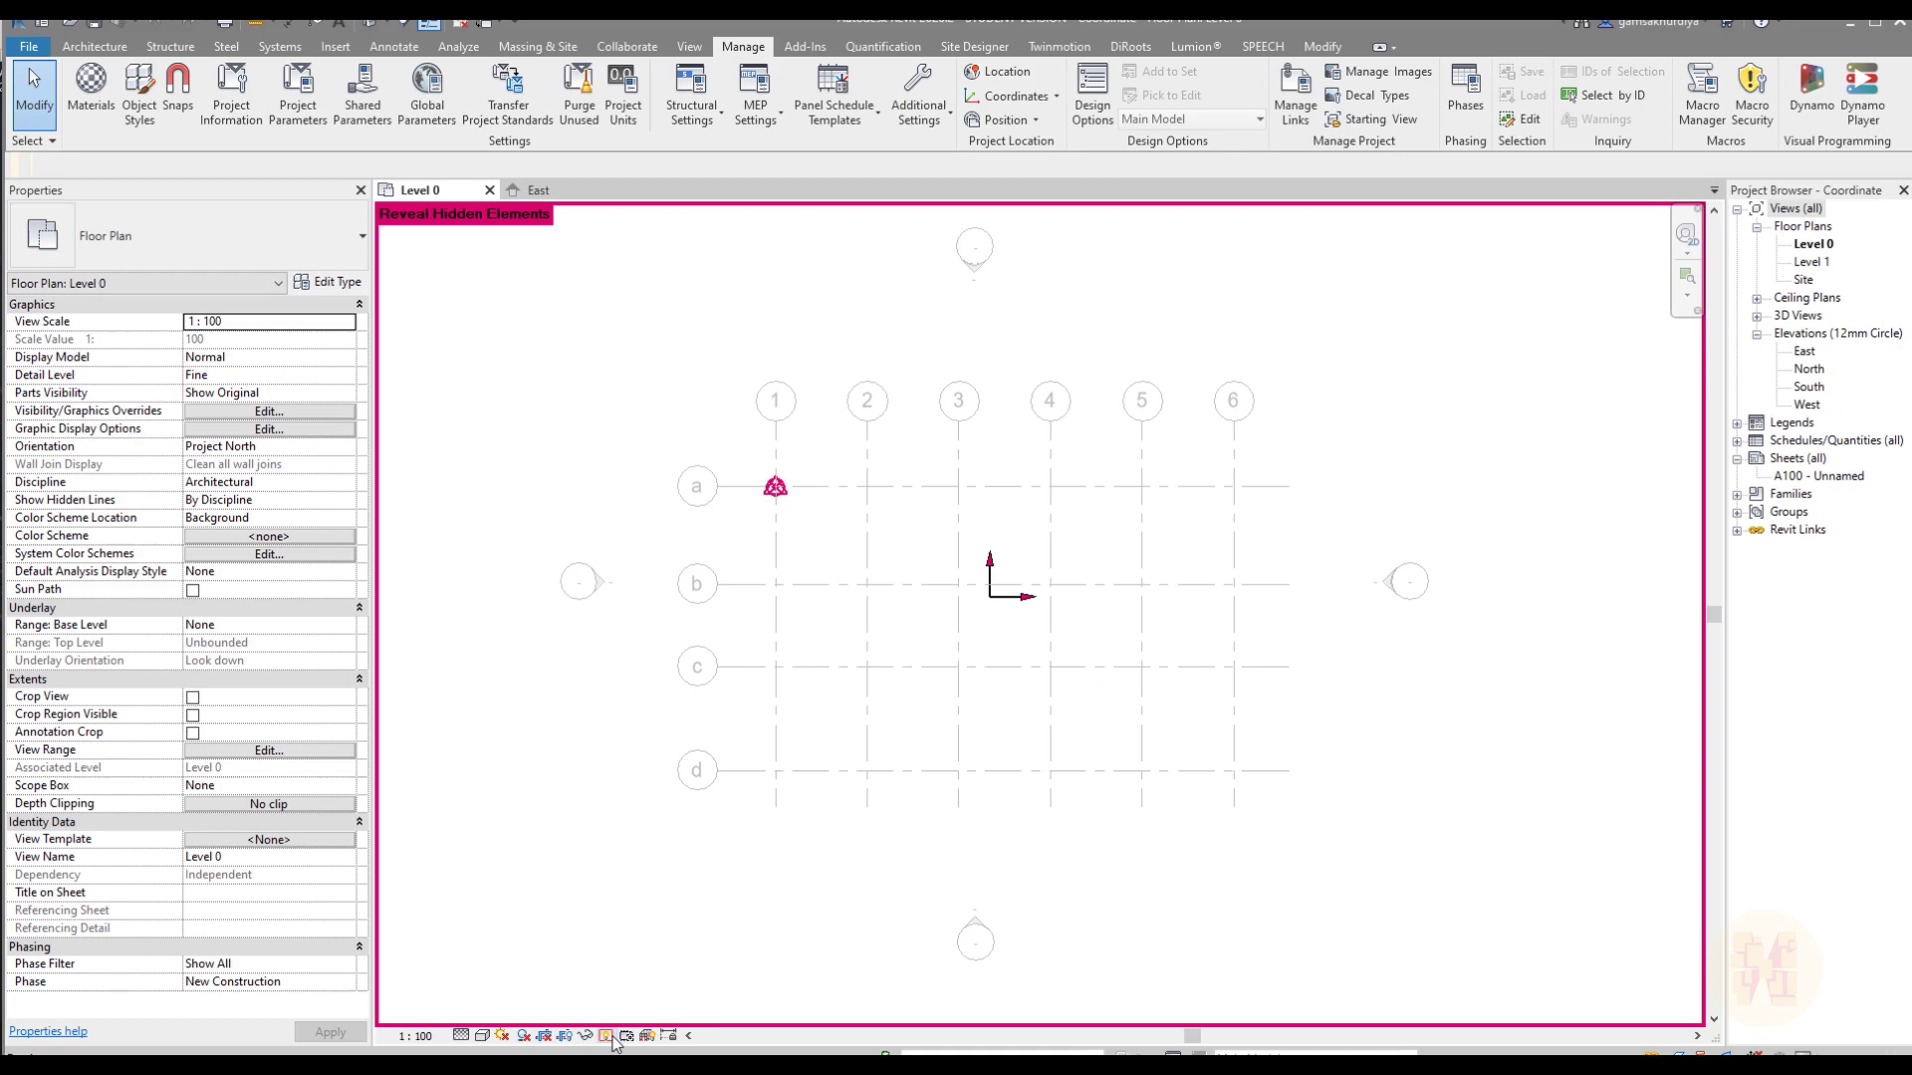
scroll(782, 488, up, 2)
click(773, 492)
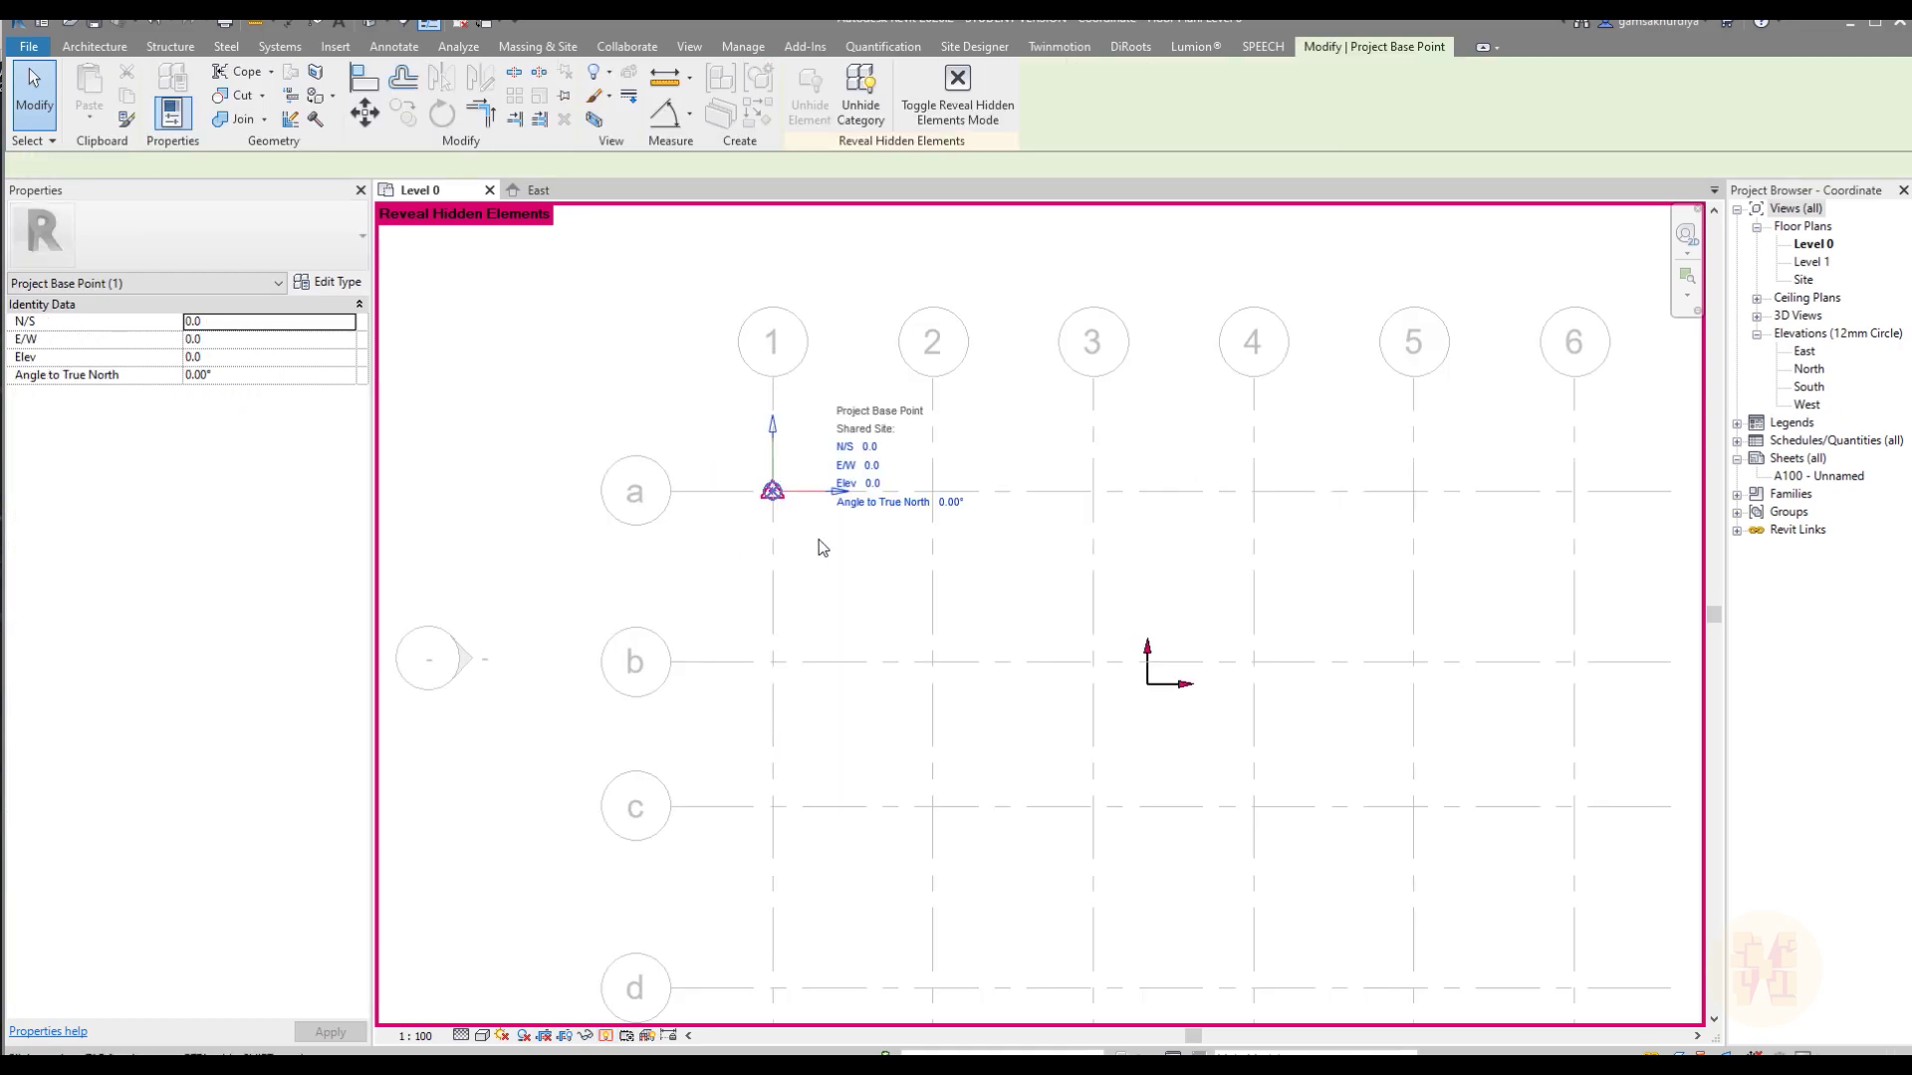
click(949, 502)
text(45)
key(Return)
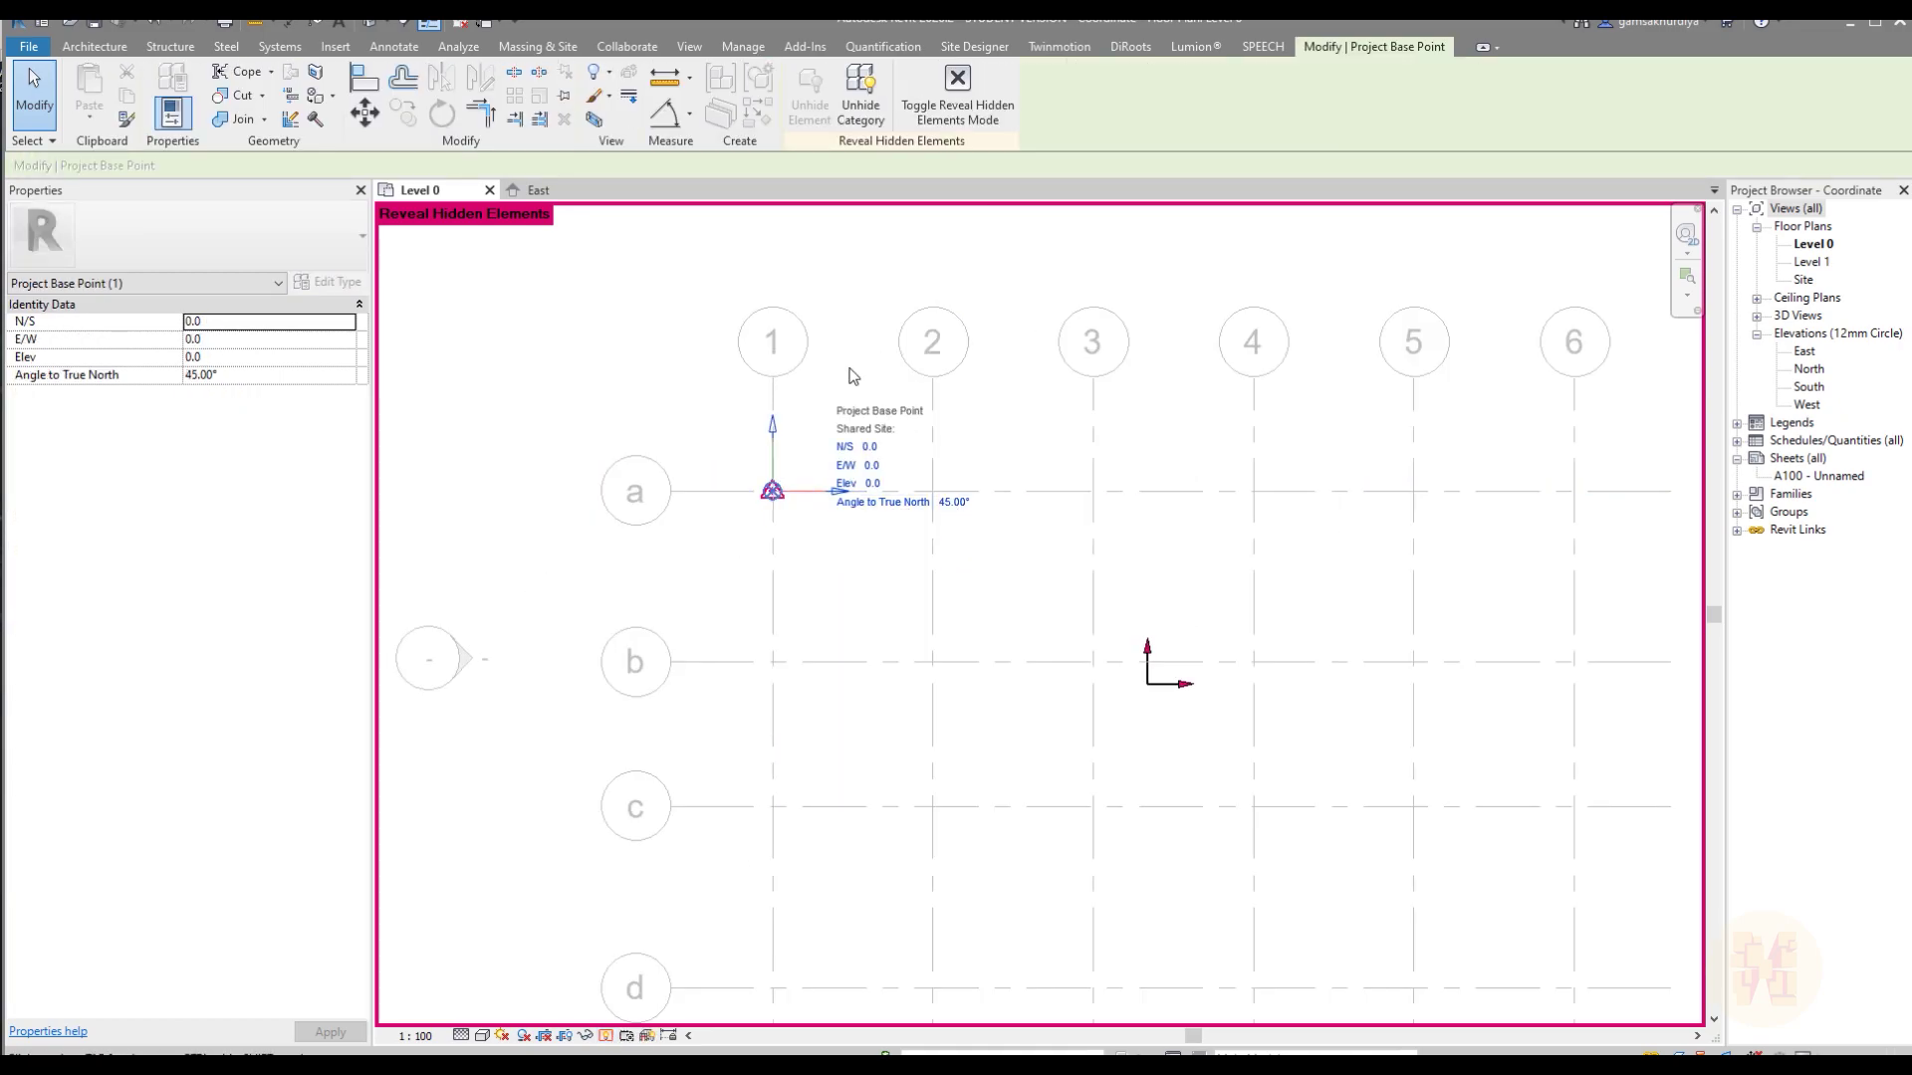
click(684, 264)
scroll(773, 508, down, 4)
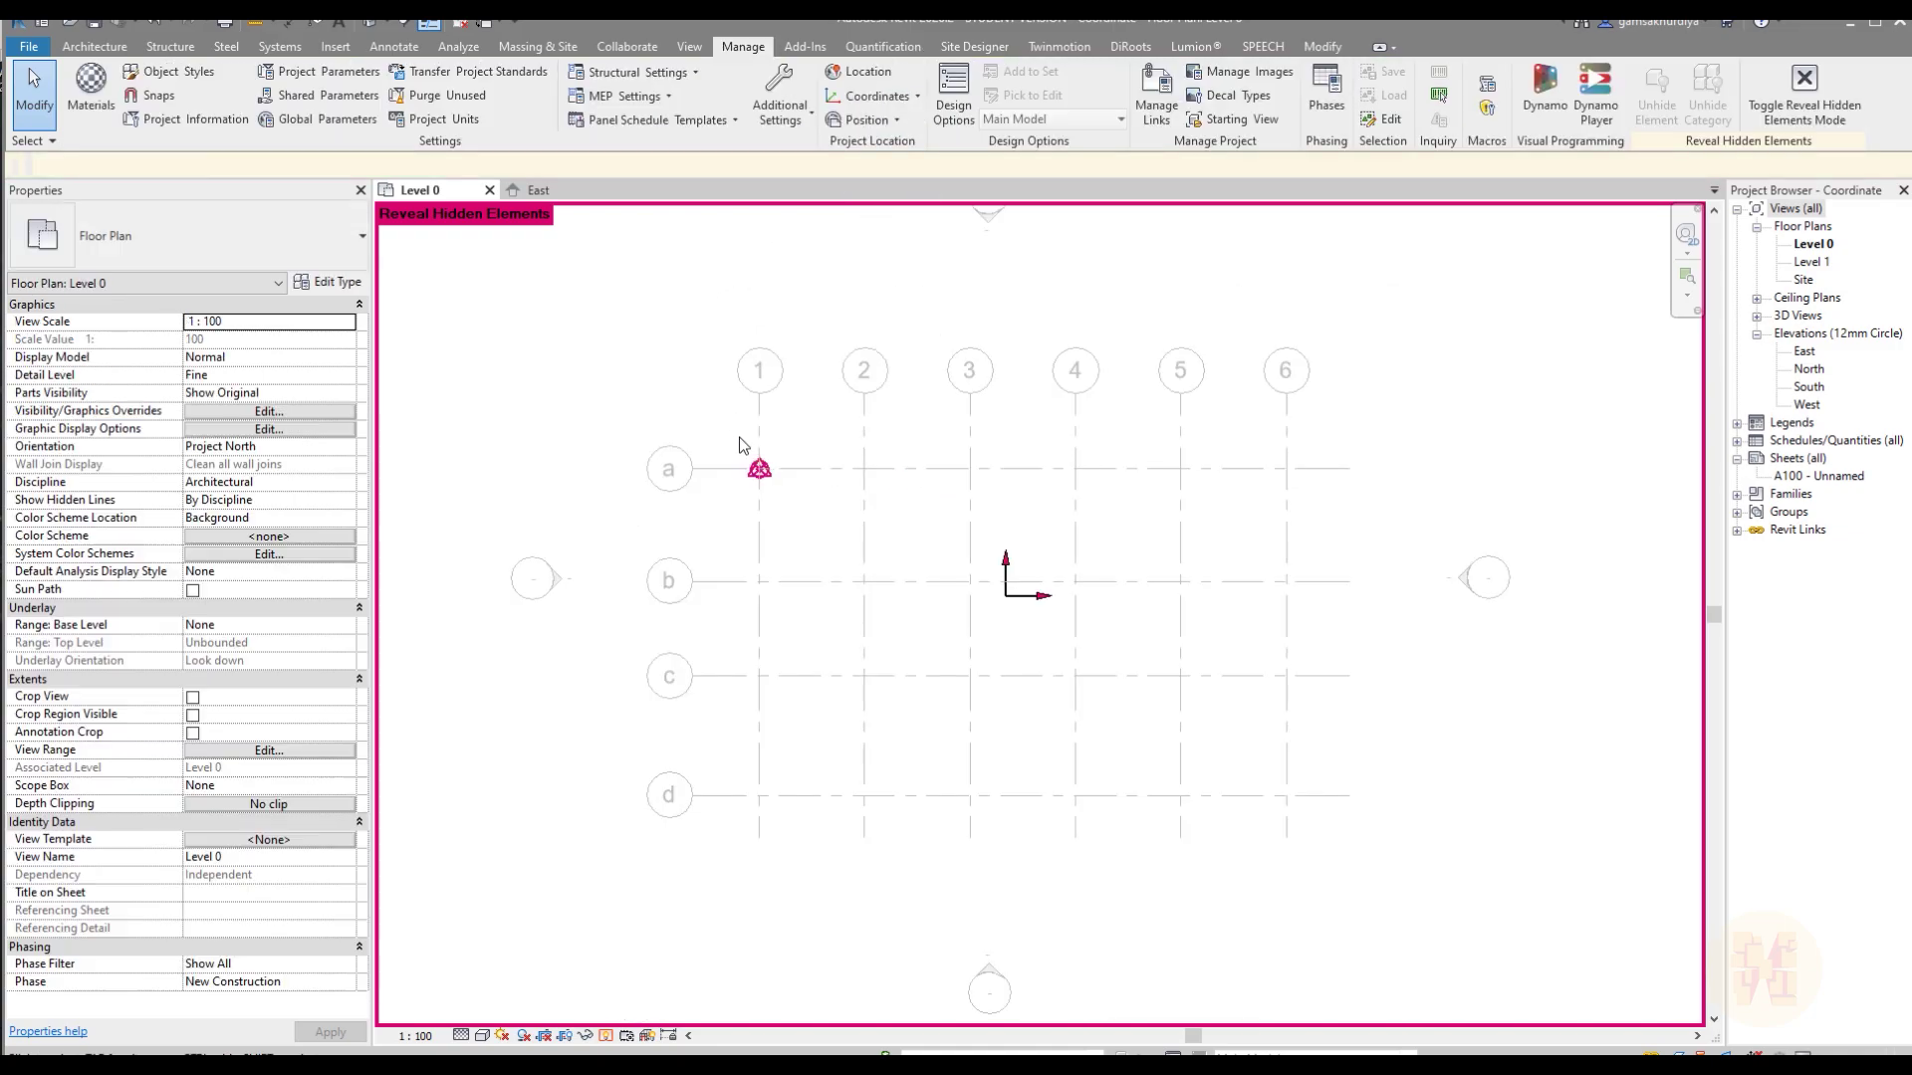
middle_drag(900, 627, 909, 653)
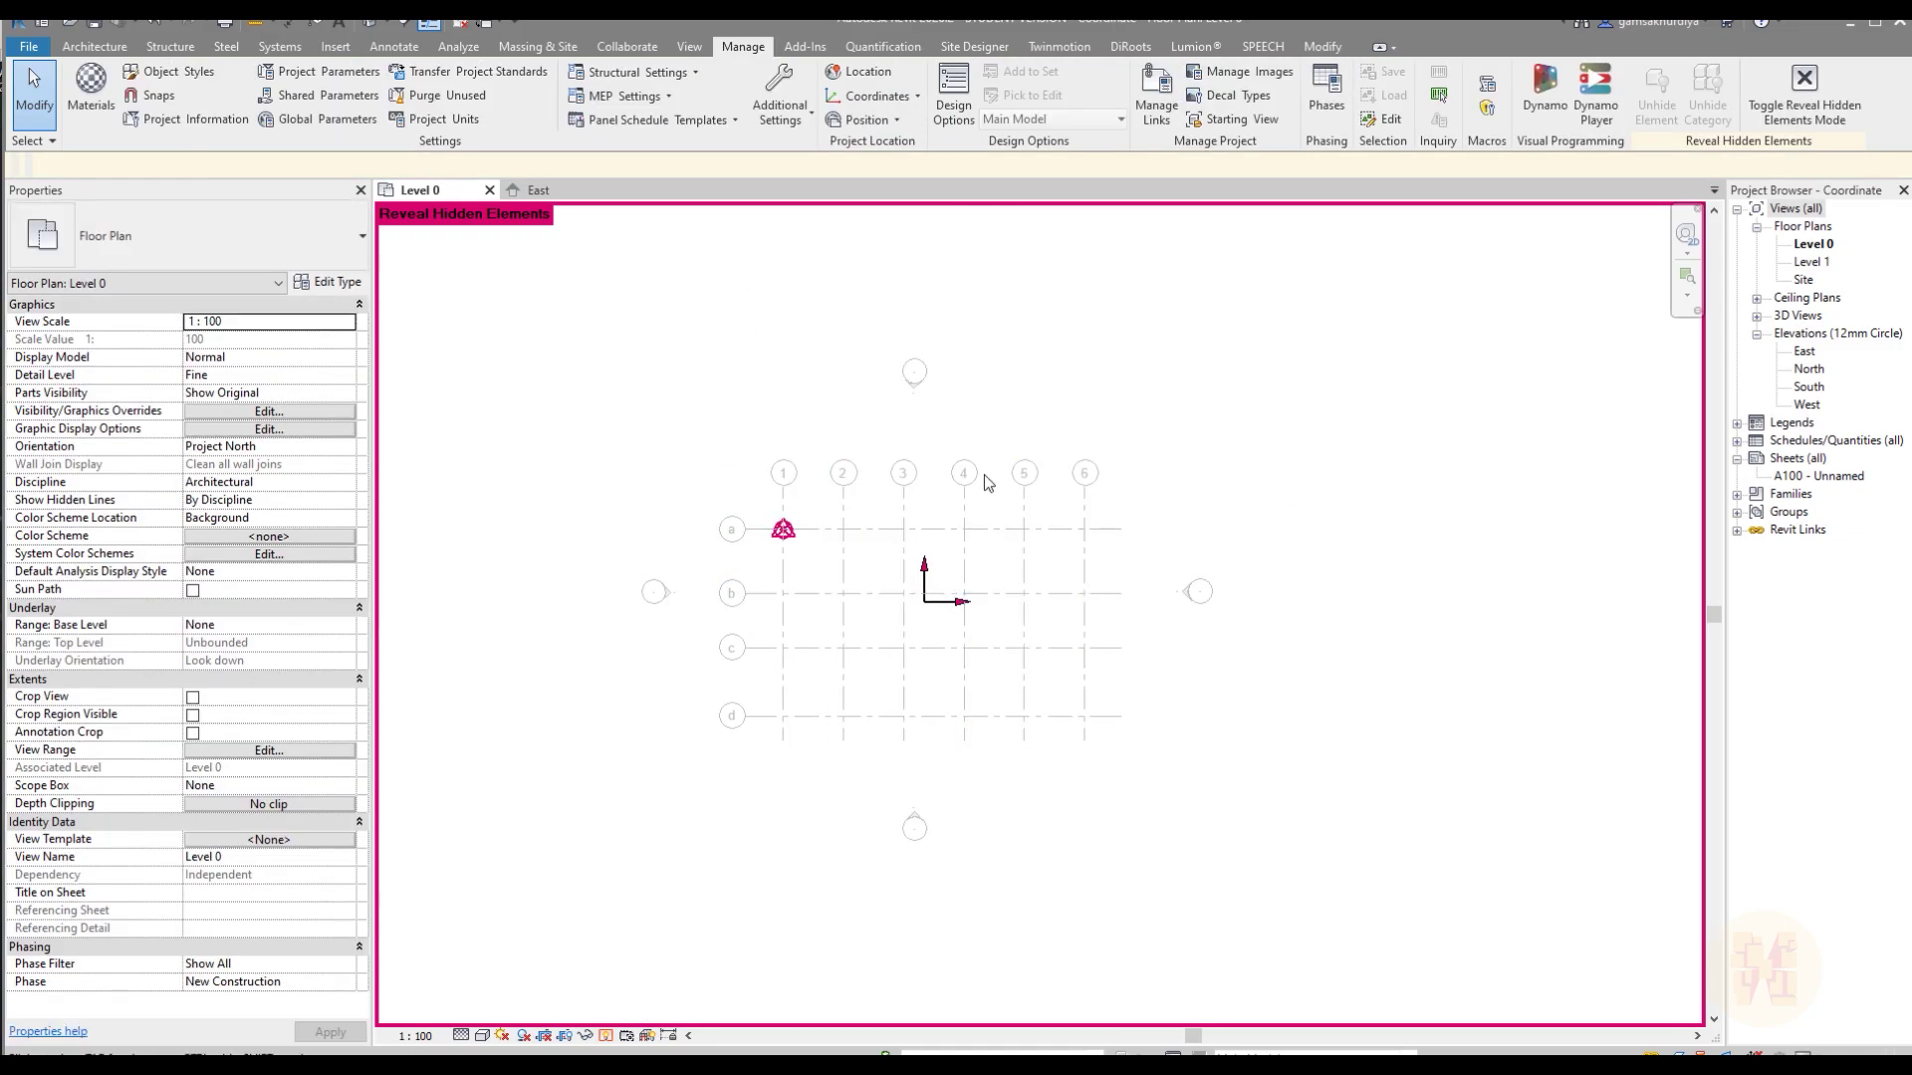
- Stop revealing hidden elements and set the Level 0 plan's orientation to True North
click(606, 1037)
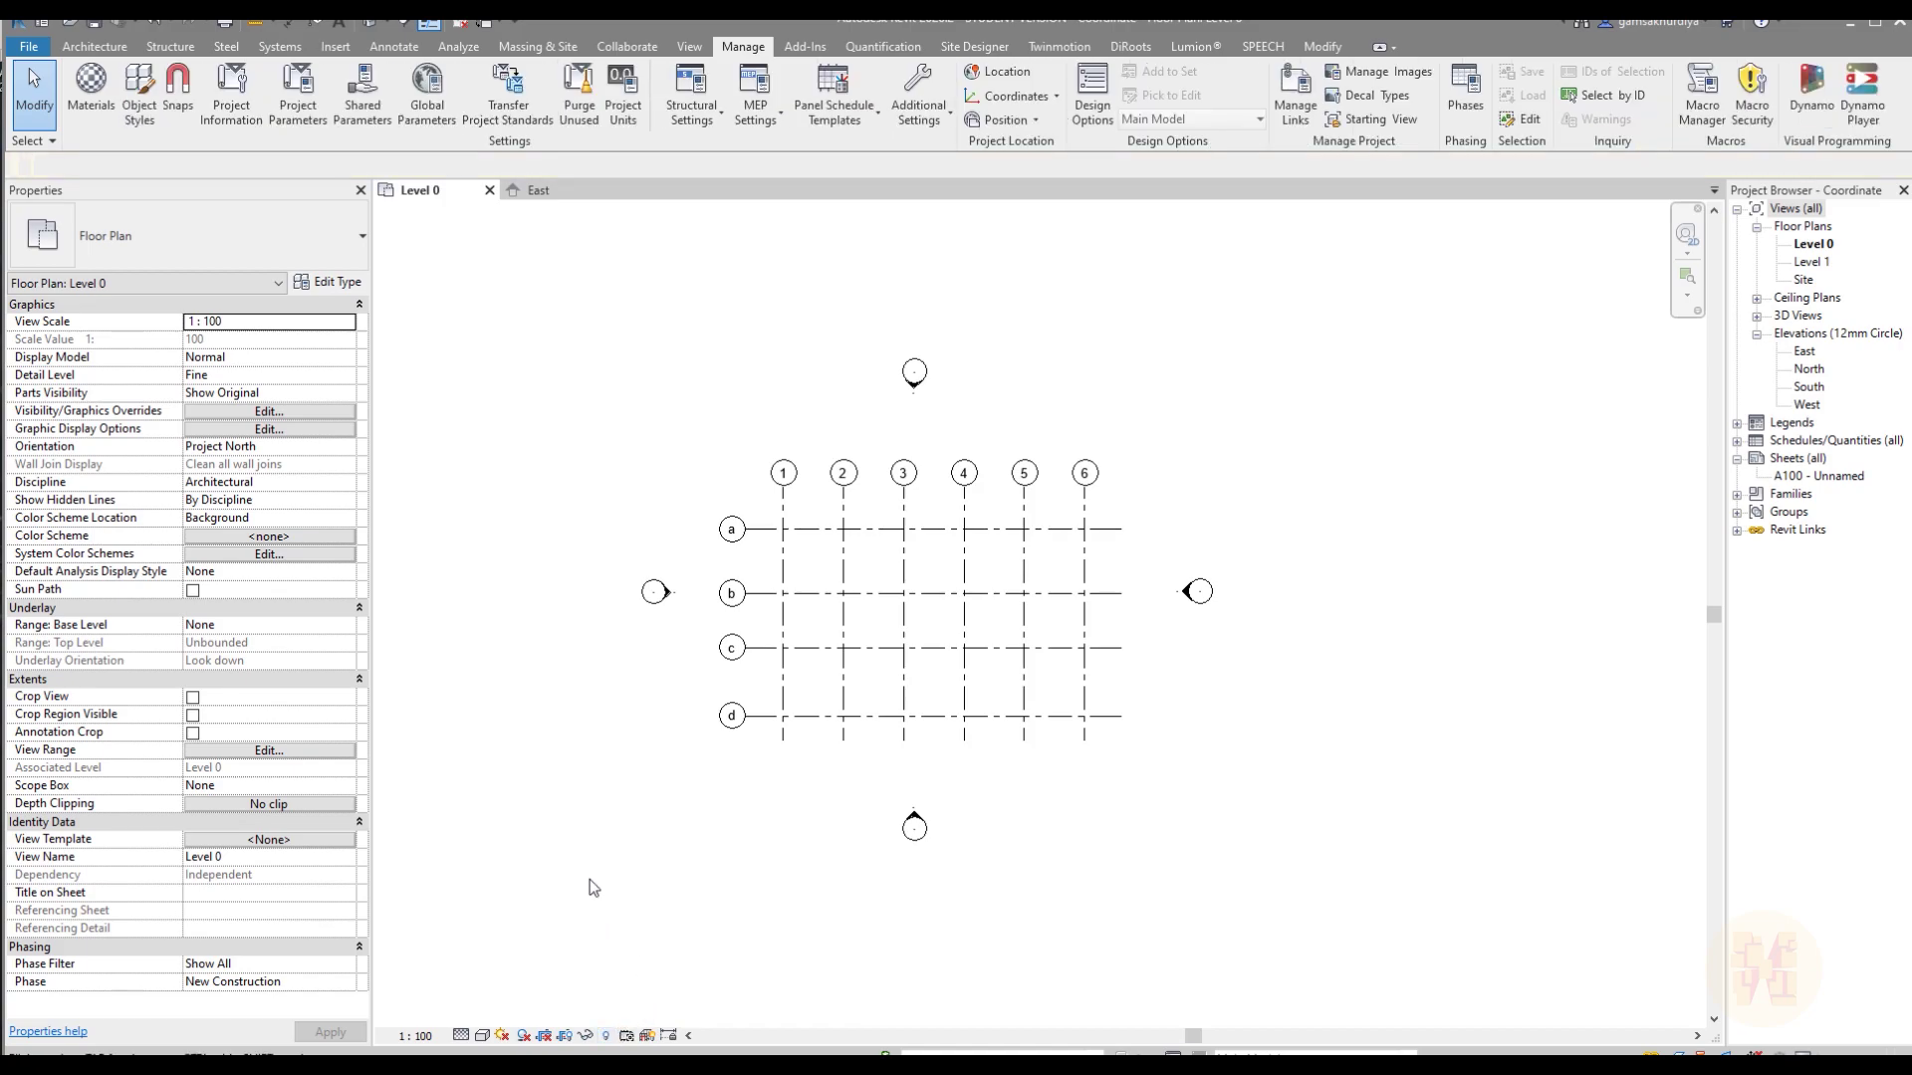
click(343, 447)
click(229, 482)
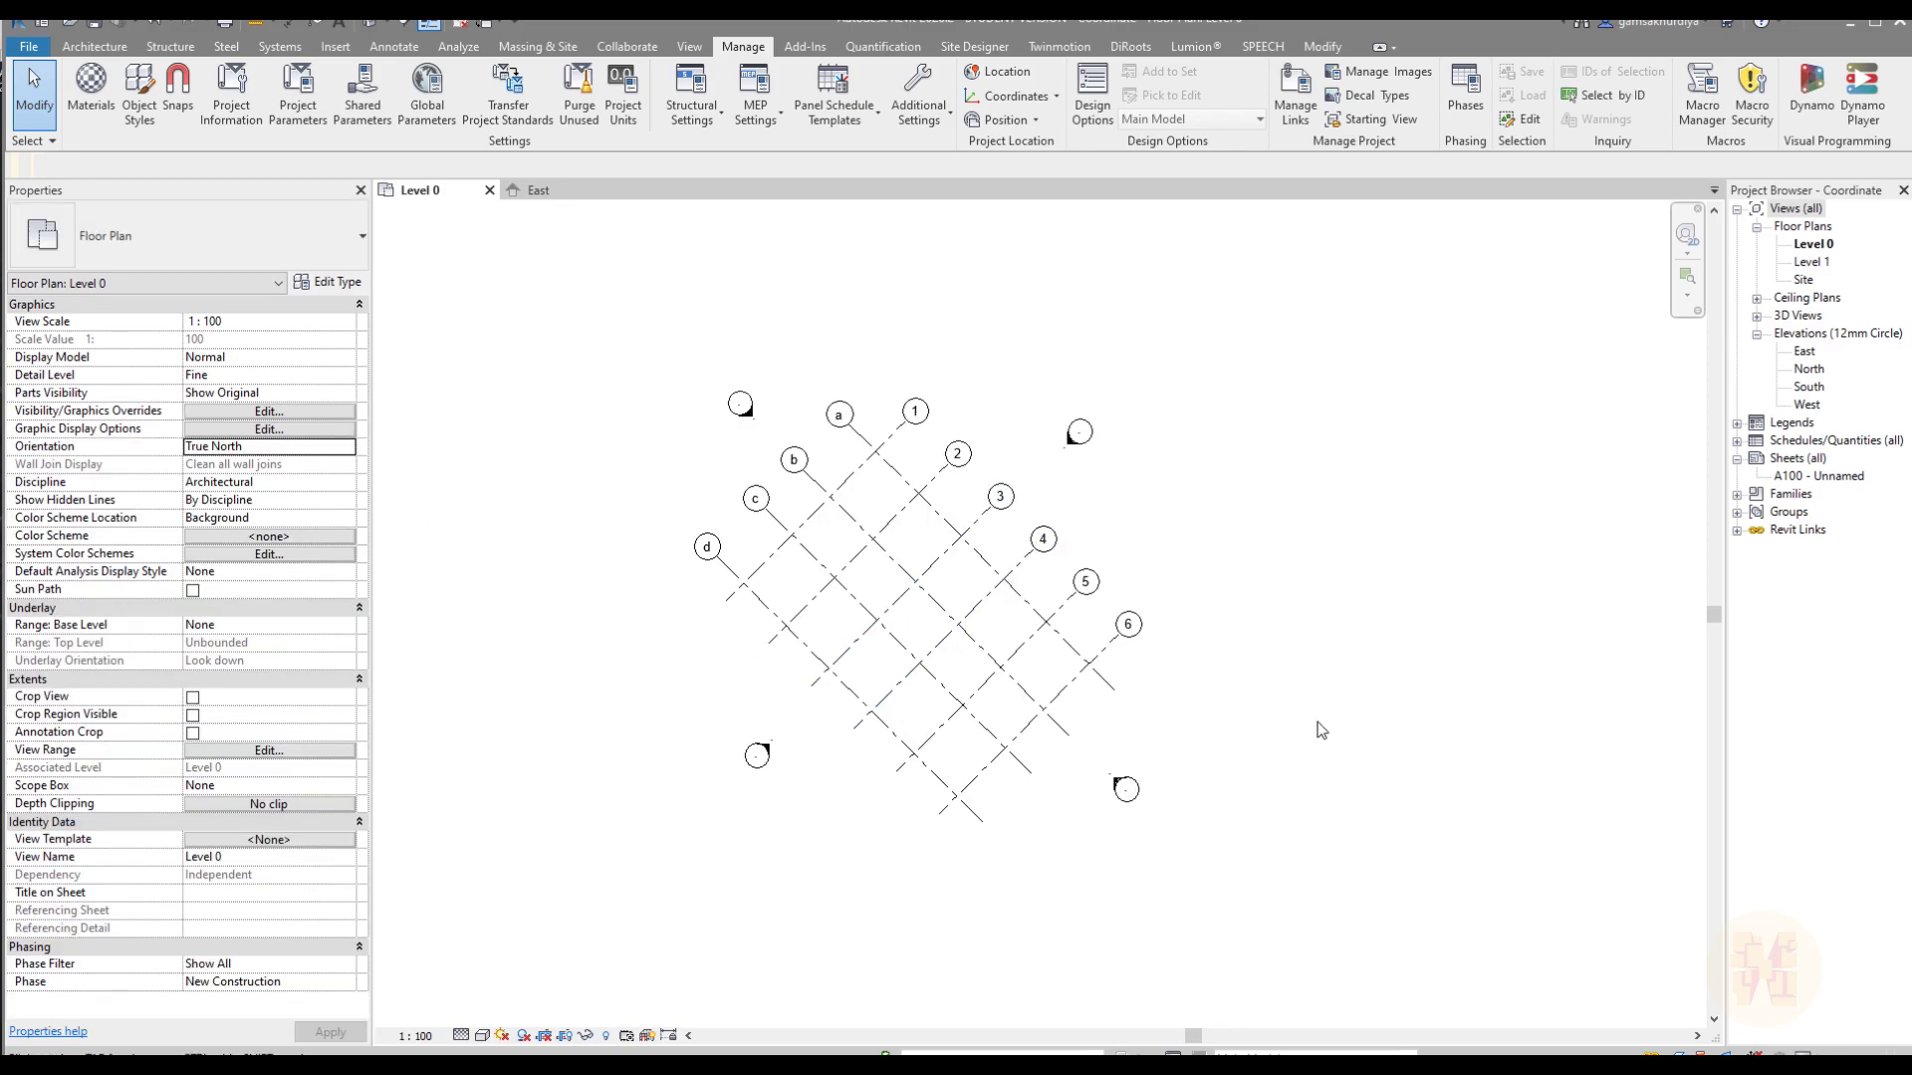
- Reload the Building A and Building B links through Manage Links
click(1294, 95)
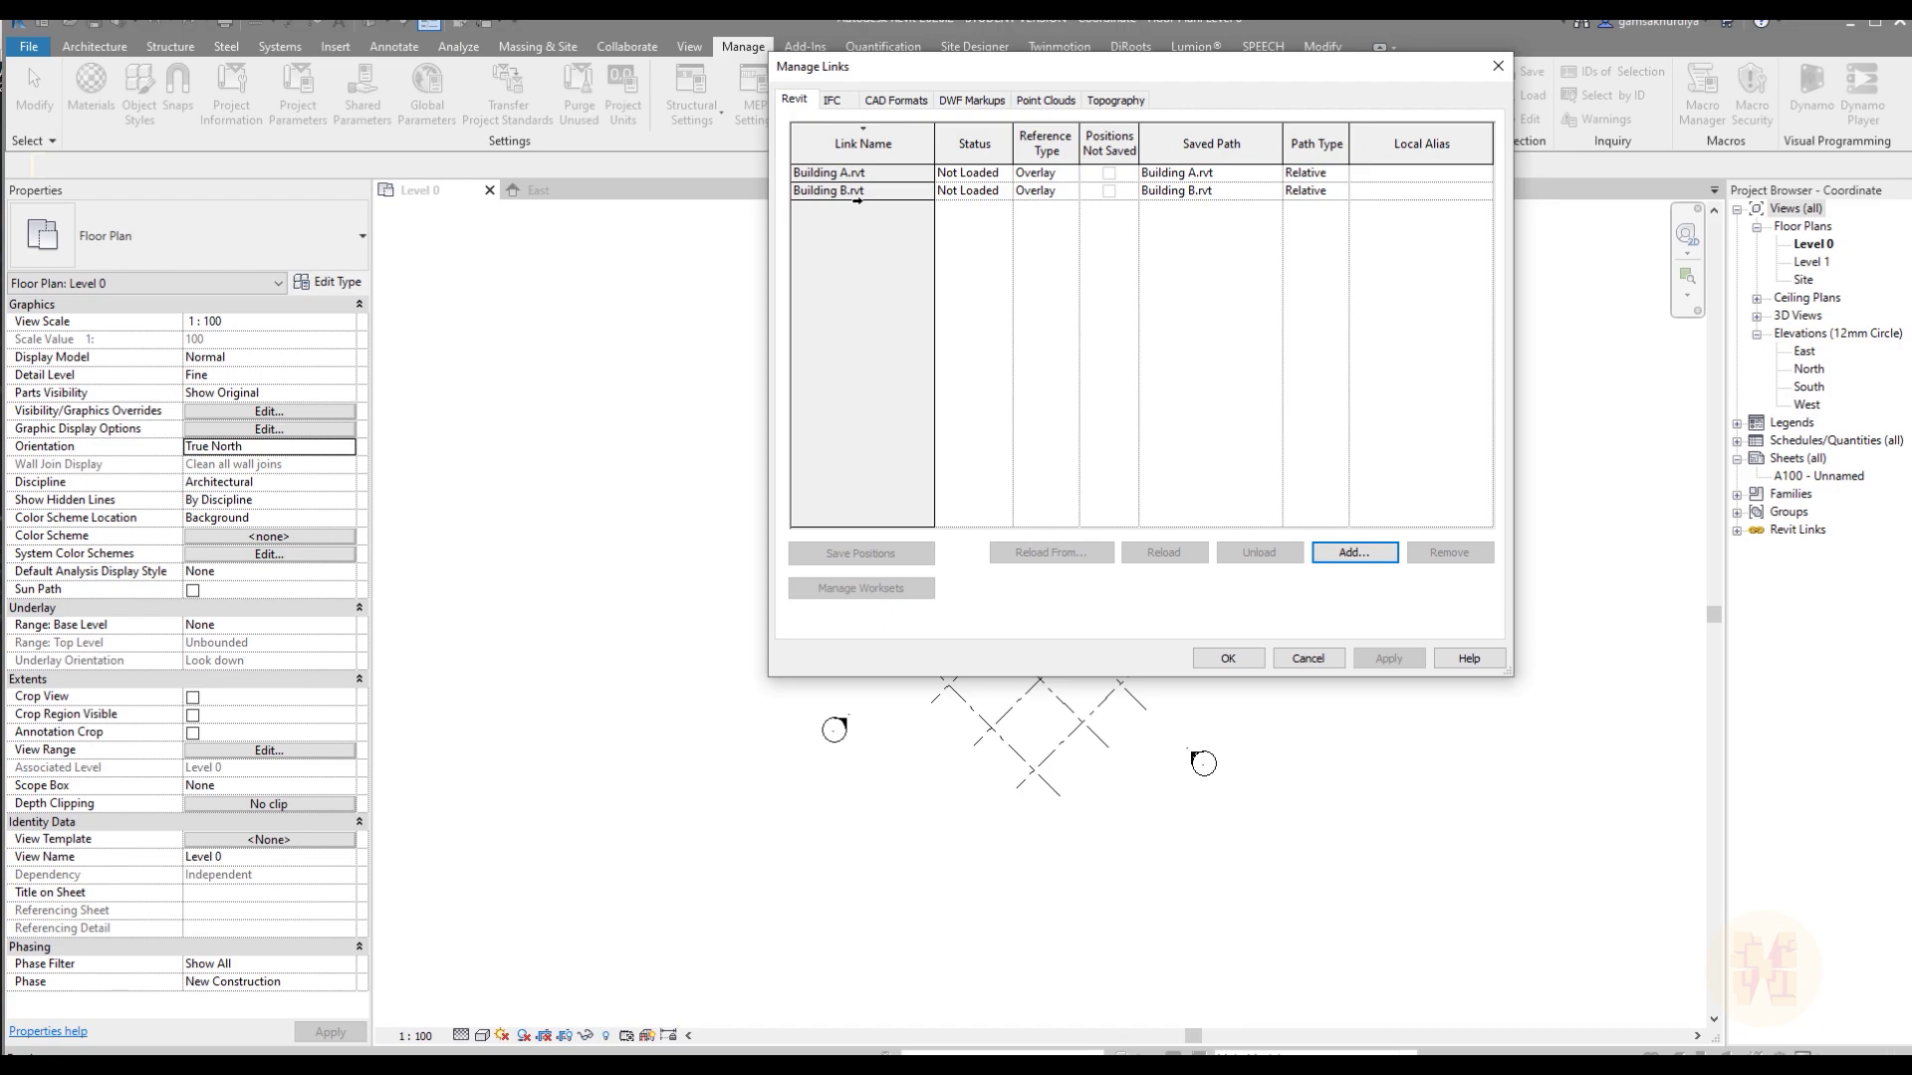
drag(857, 198, 836, 173)
click(1171, 556)
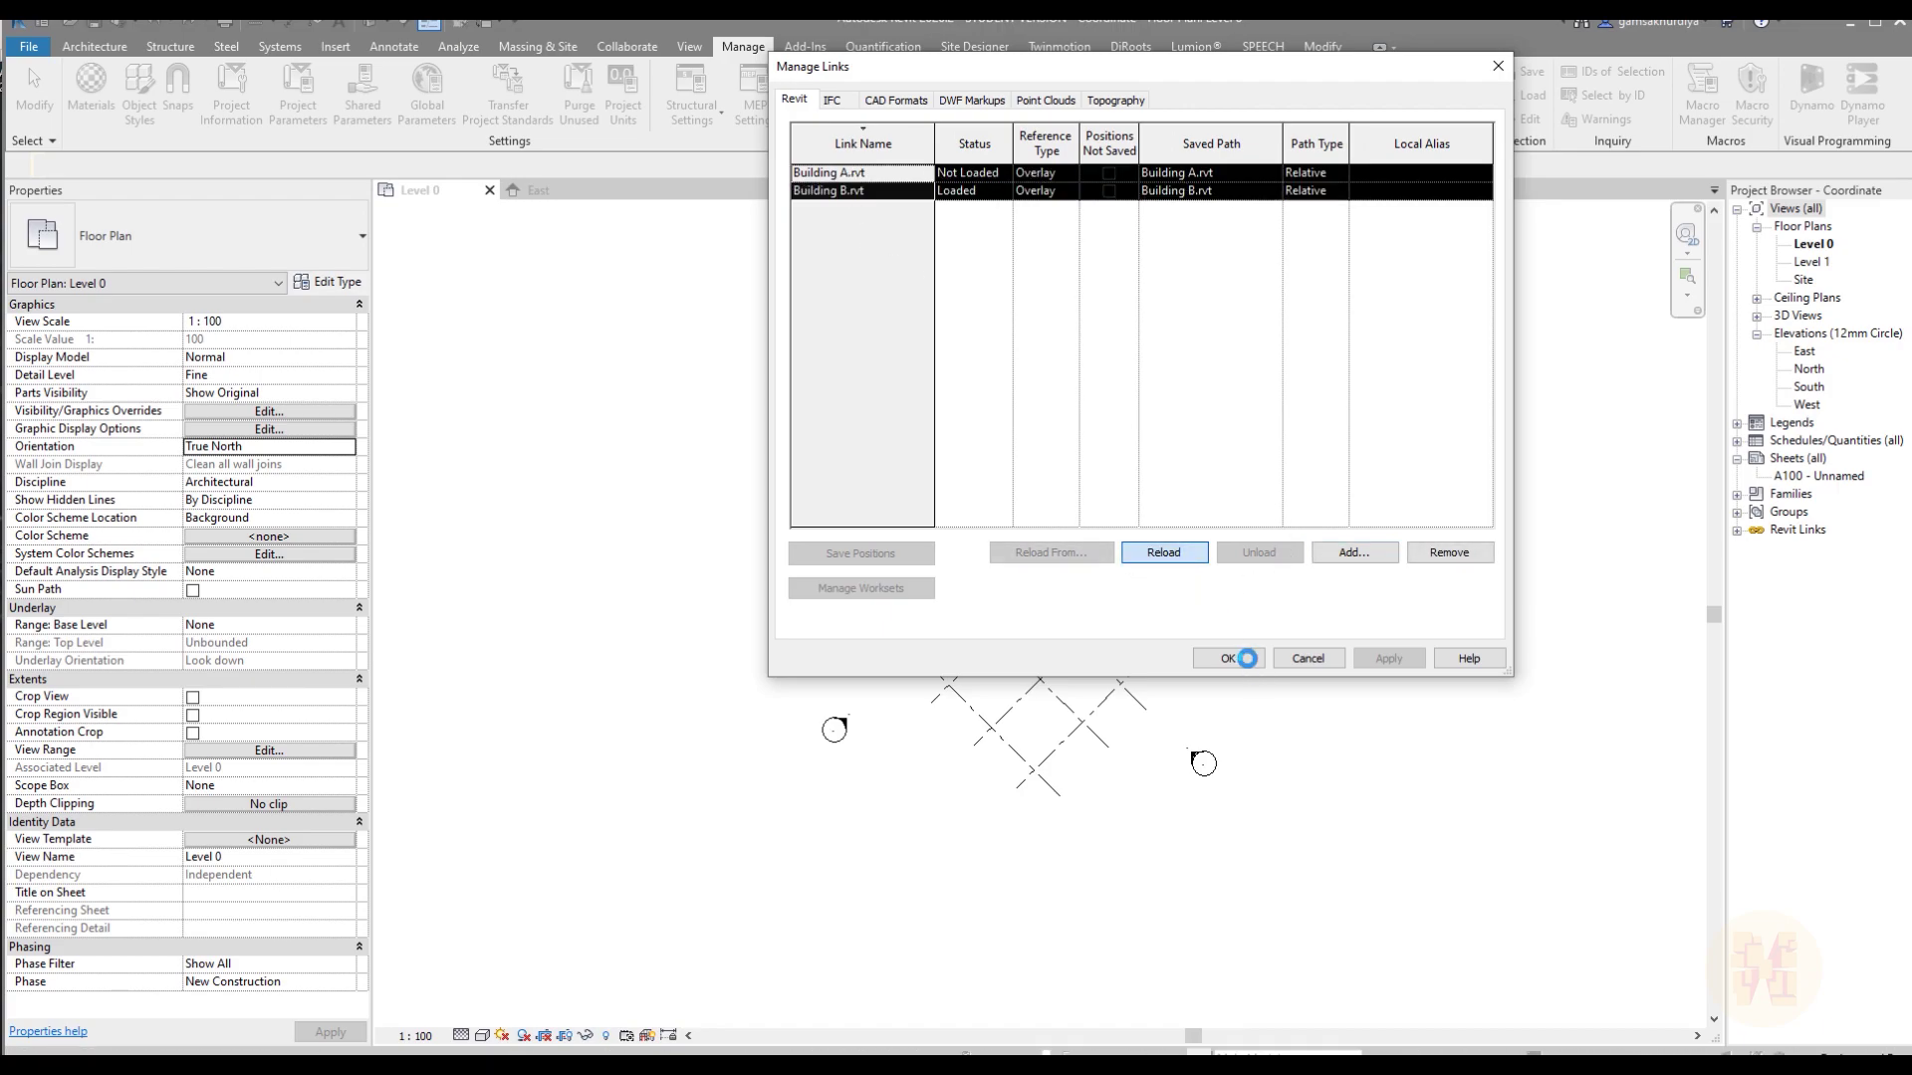
click(1231, 658)
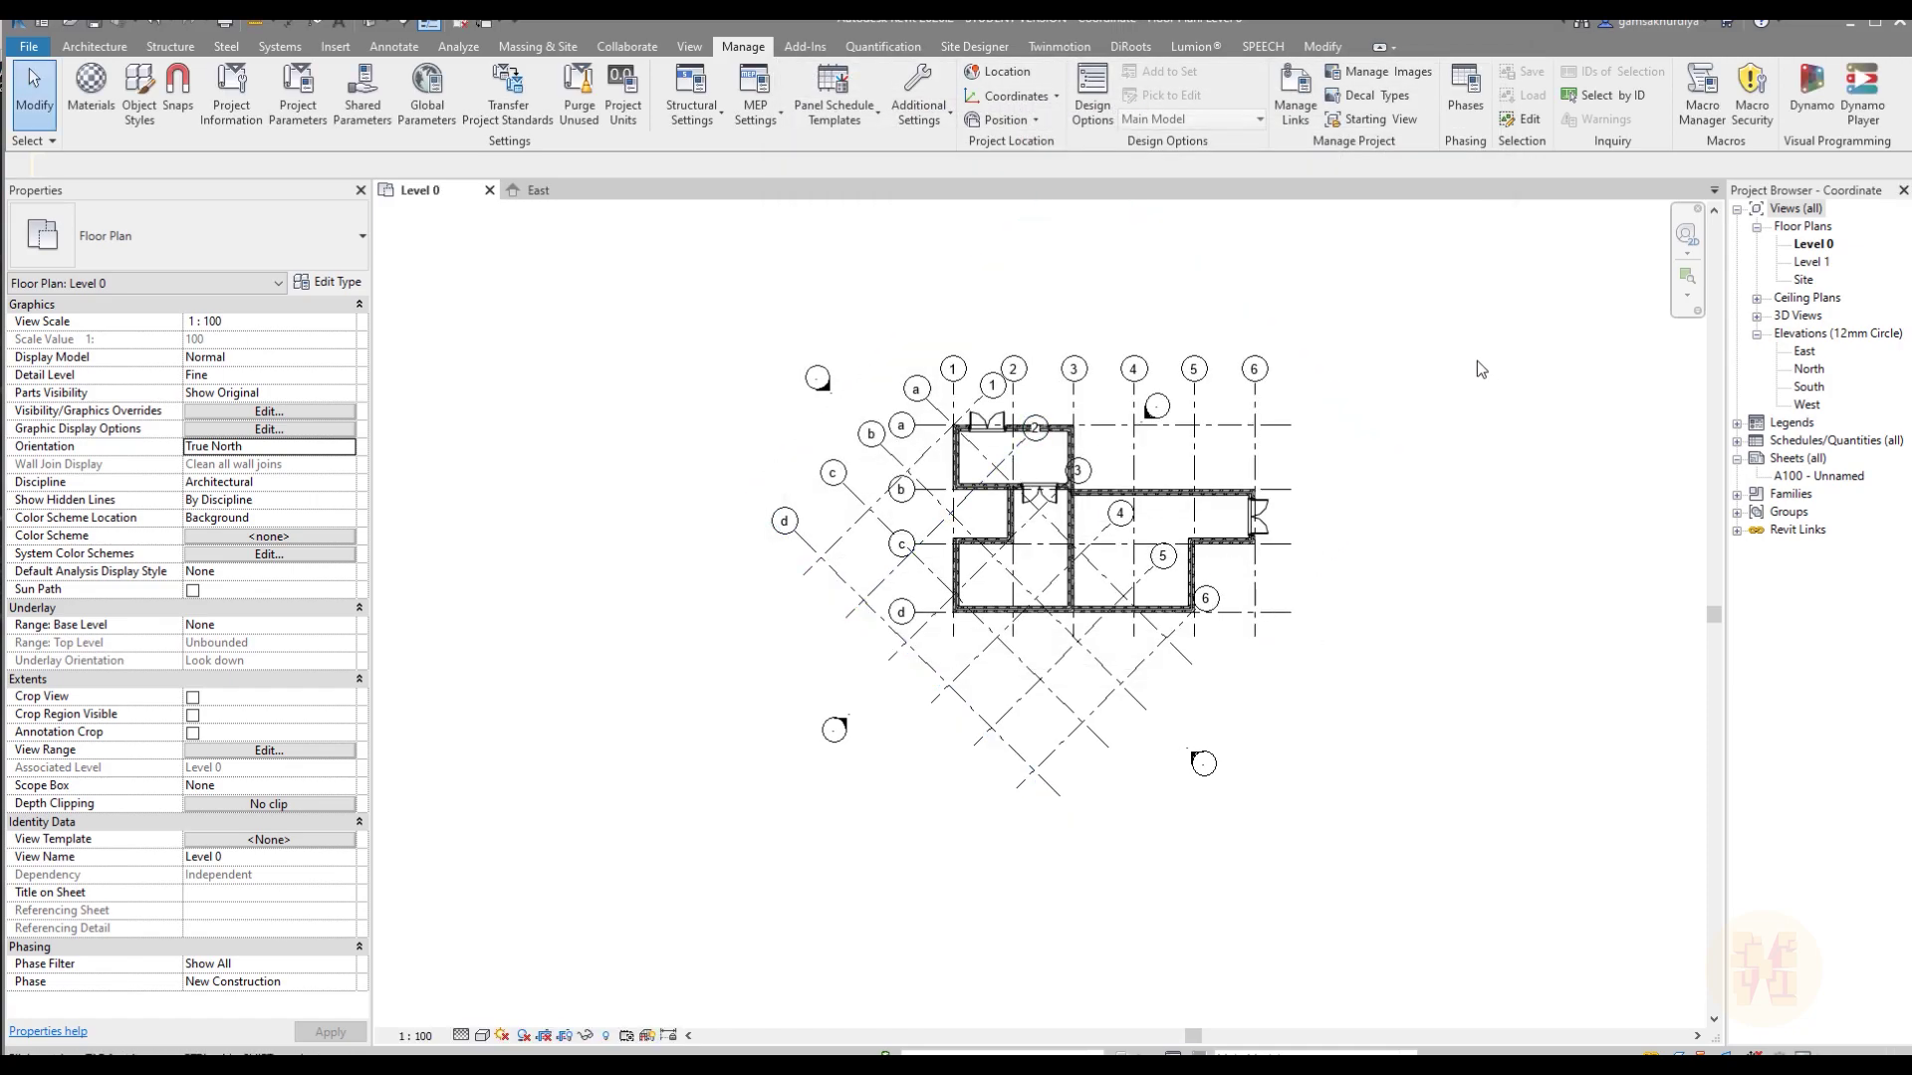
- Move both linked buildings together off the rotated host grids into the empty area beside them
click(1474, 488)
drag(1472, 491, 1542, 460)
click(1380, 690)
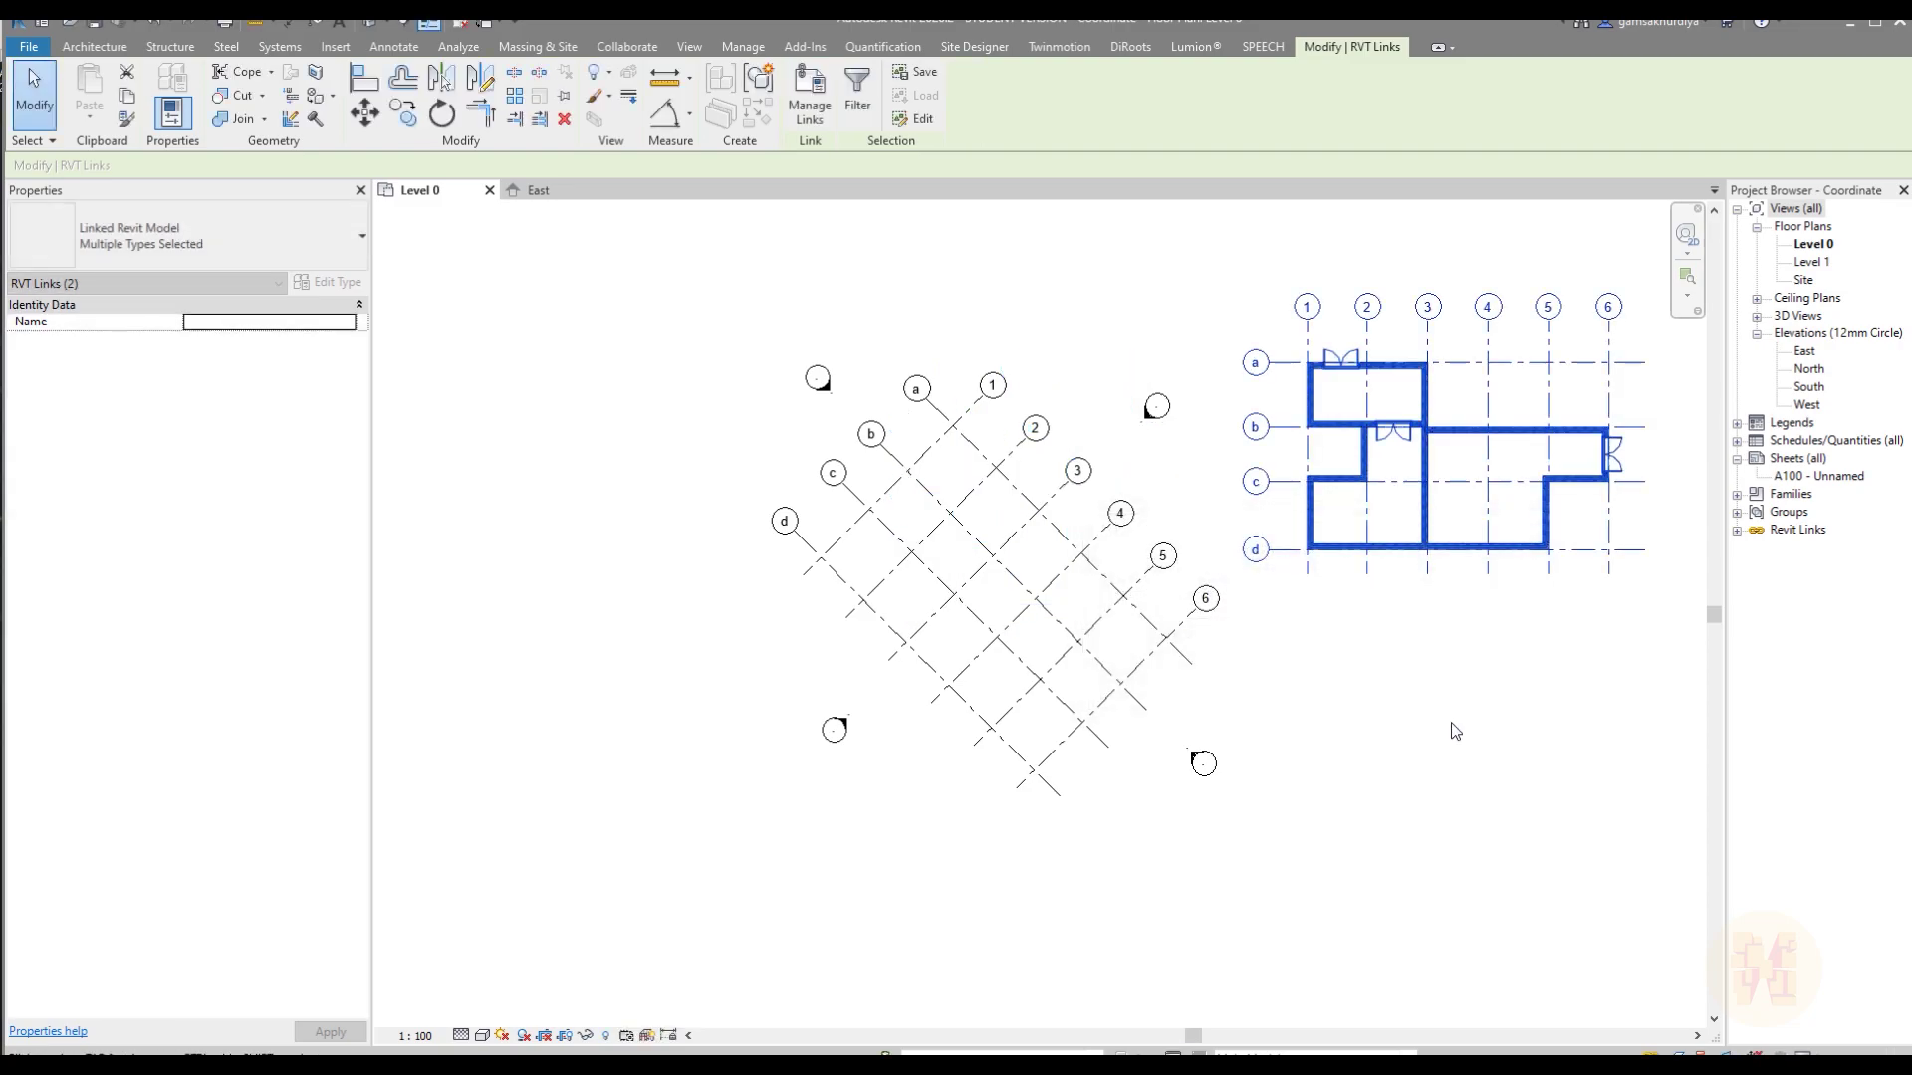
click(1251, 667)
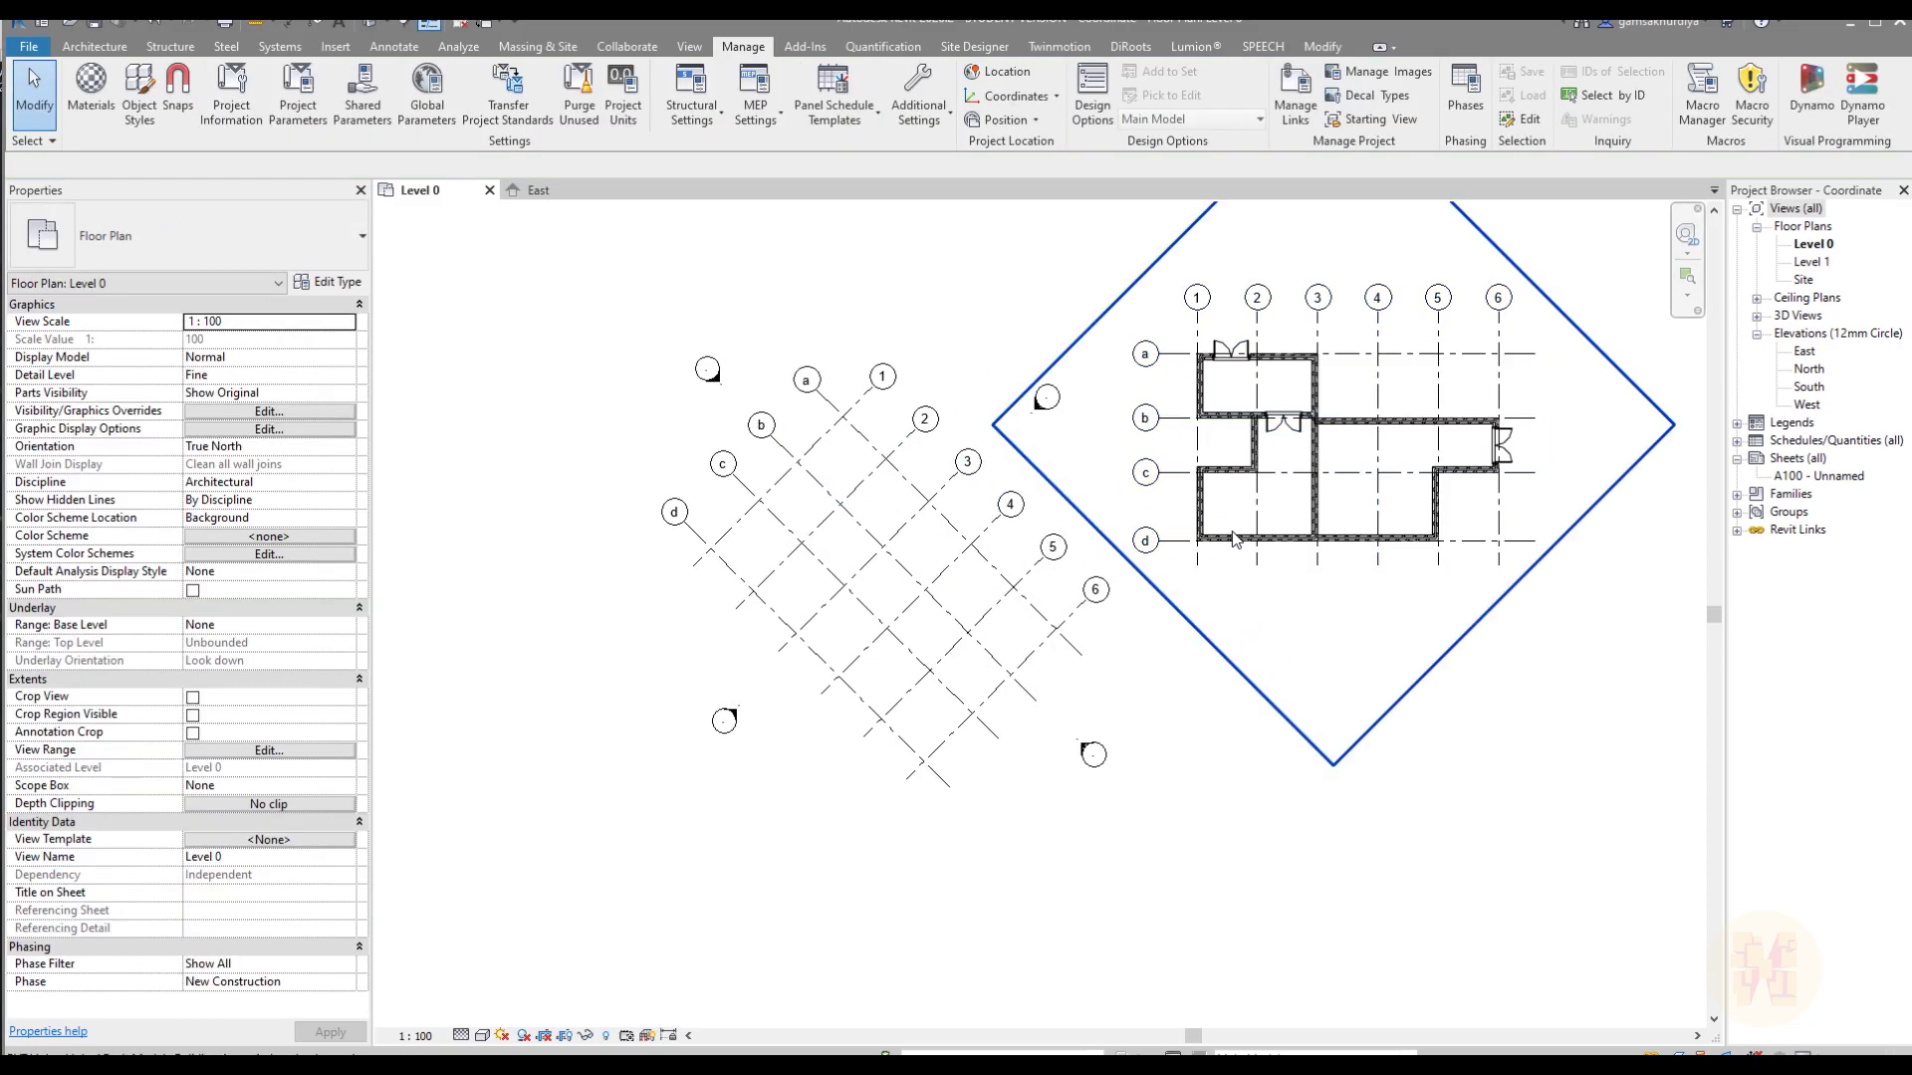
- Move the Building A link away from Building B into the free space below it
click(1240, 618)
click(1304, 714)
click(1333, 585)
drag(1333, 585, 1397, 847)
click(1201, 921)
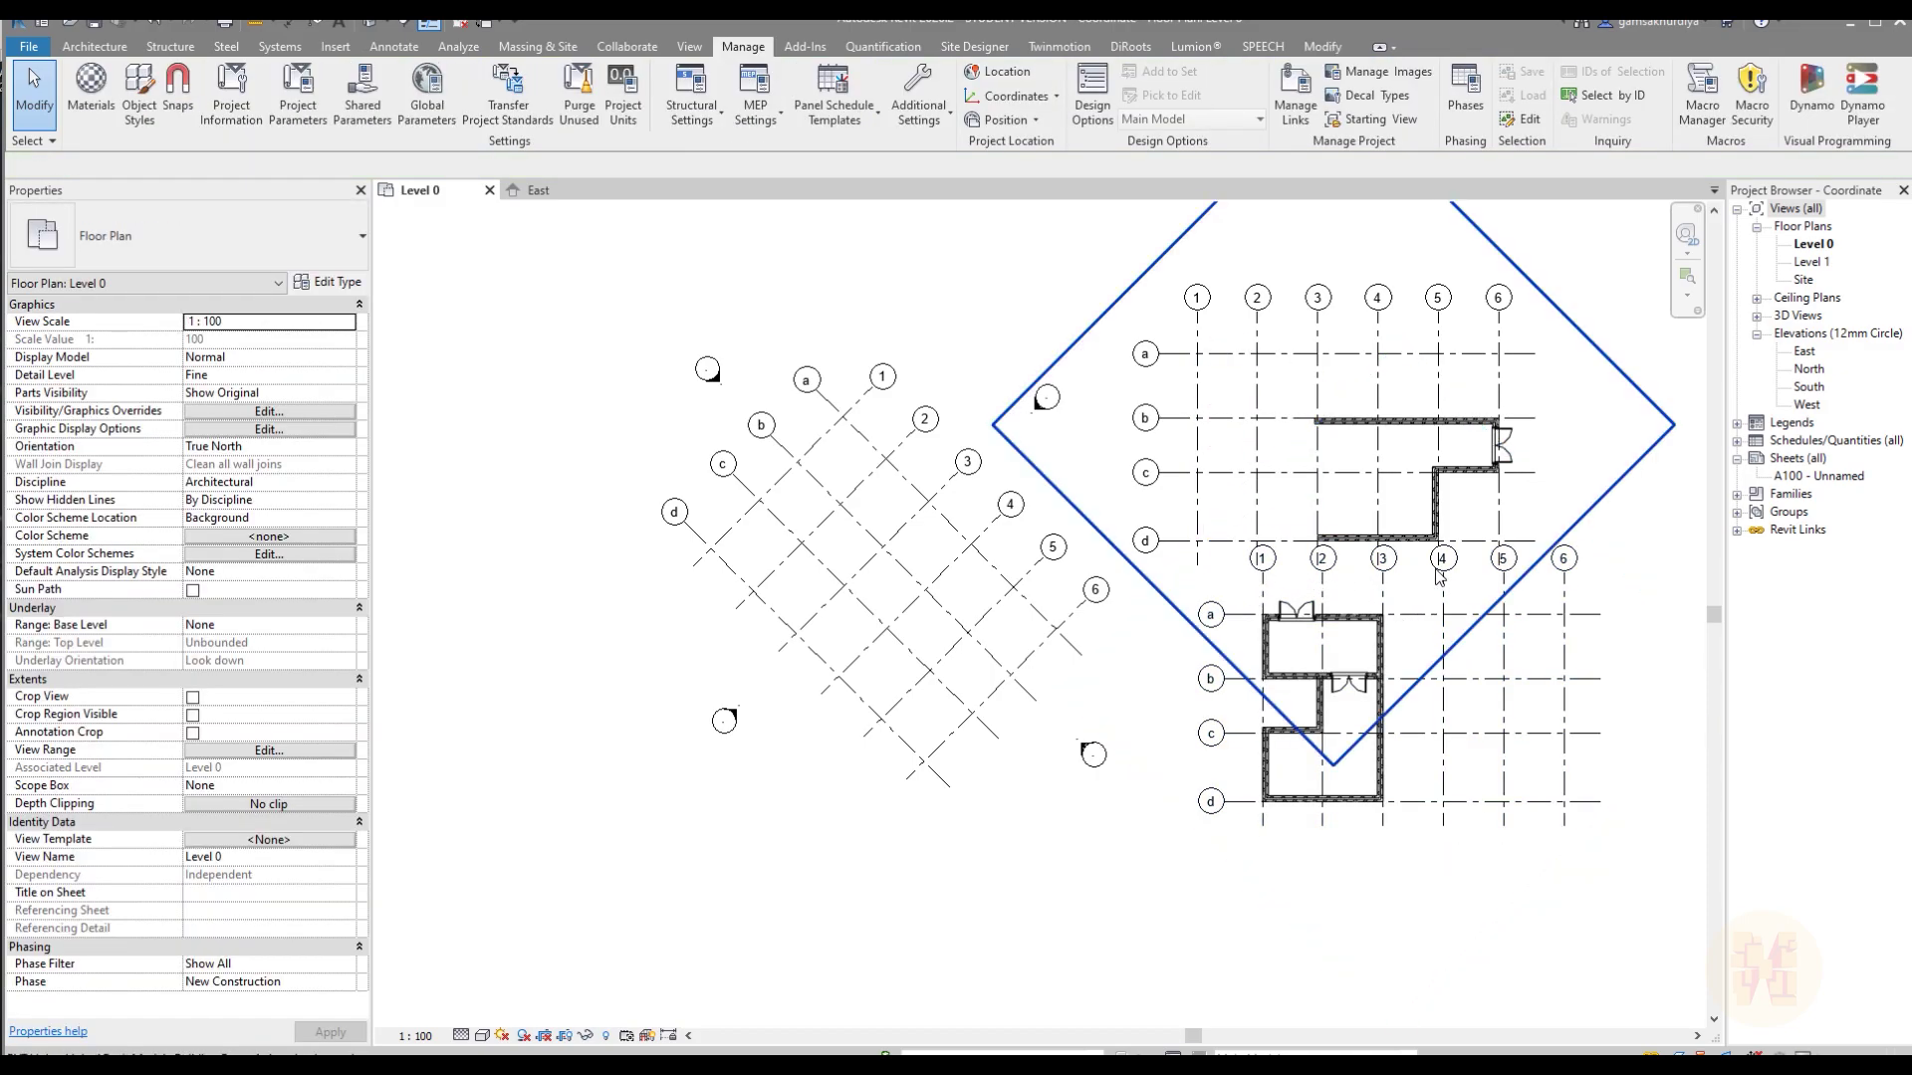
- Align the Building A link's grids a and 1 to the matching rotated host grids
key(a)
key(l)
click(956, 530)
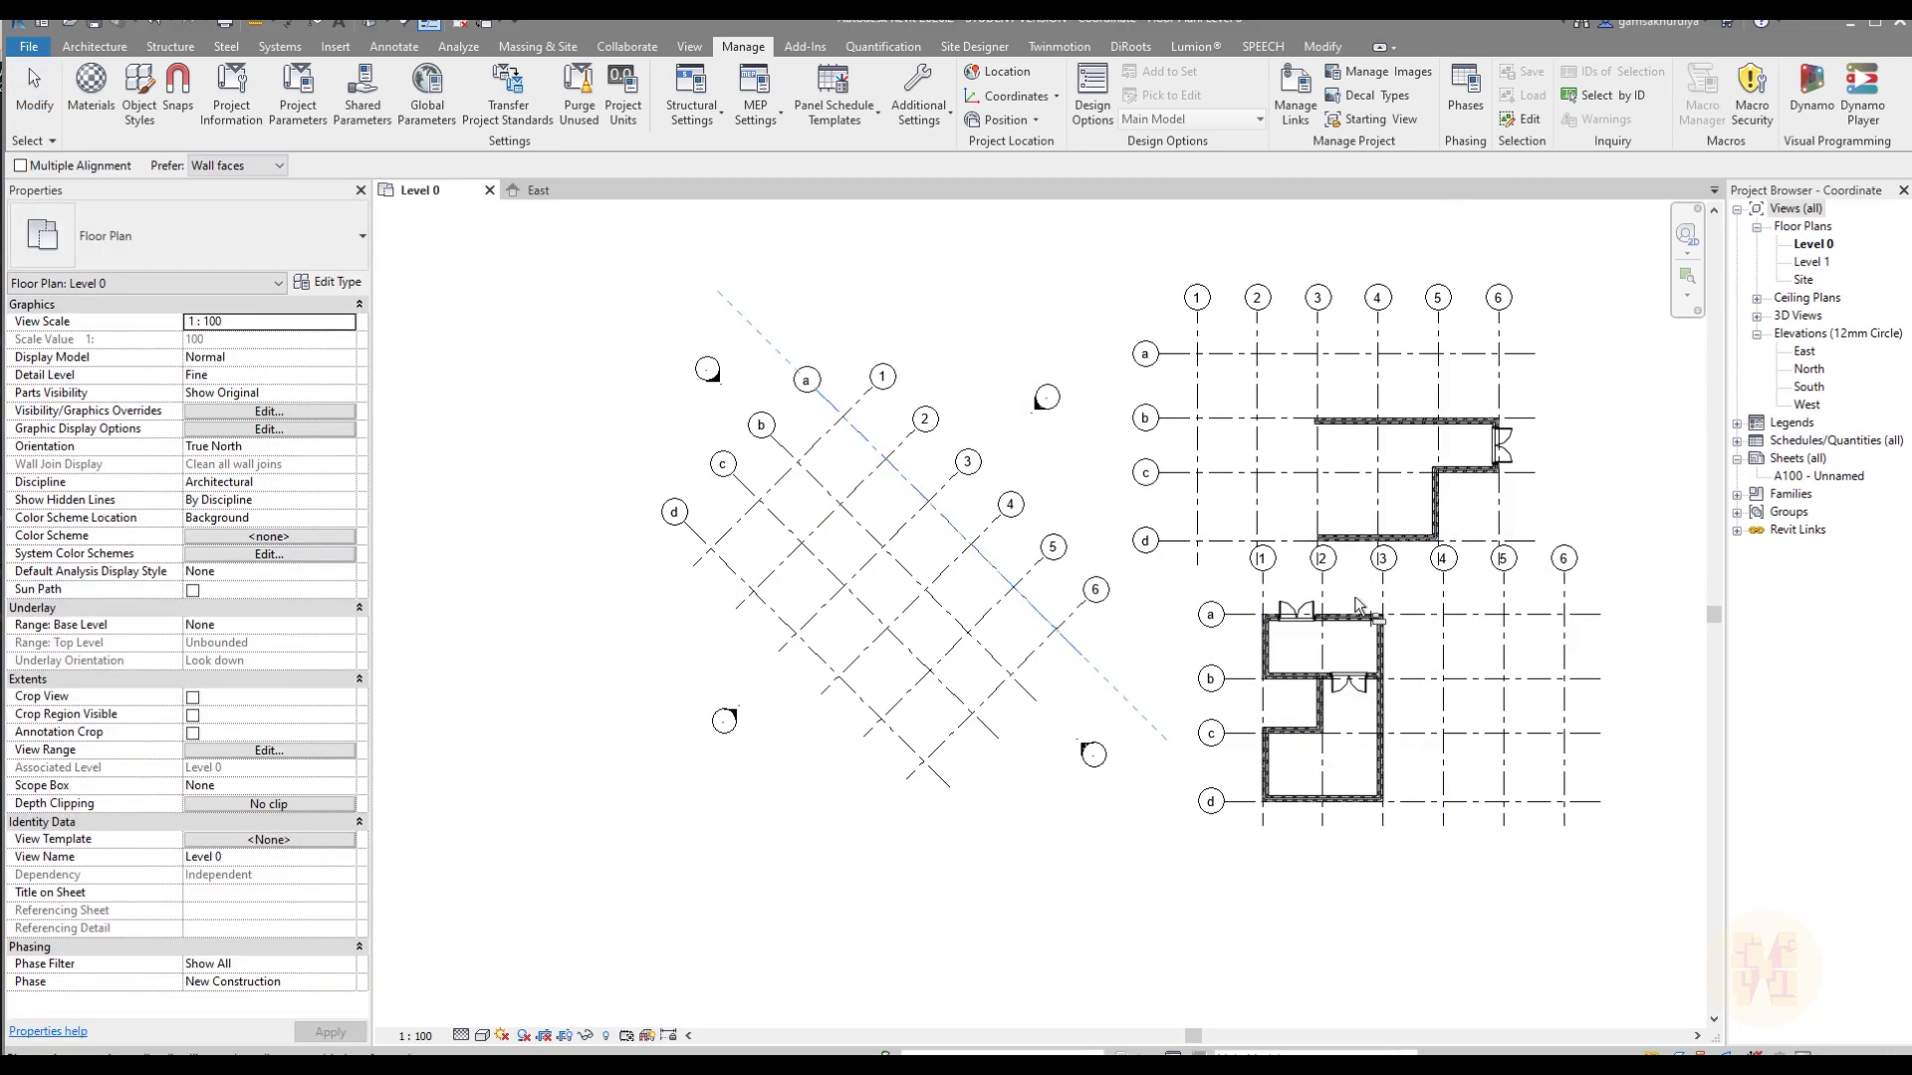
click(1402, 616)
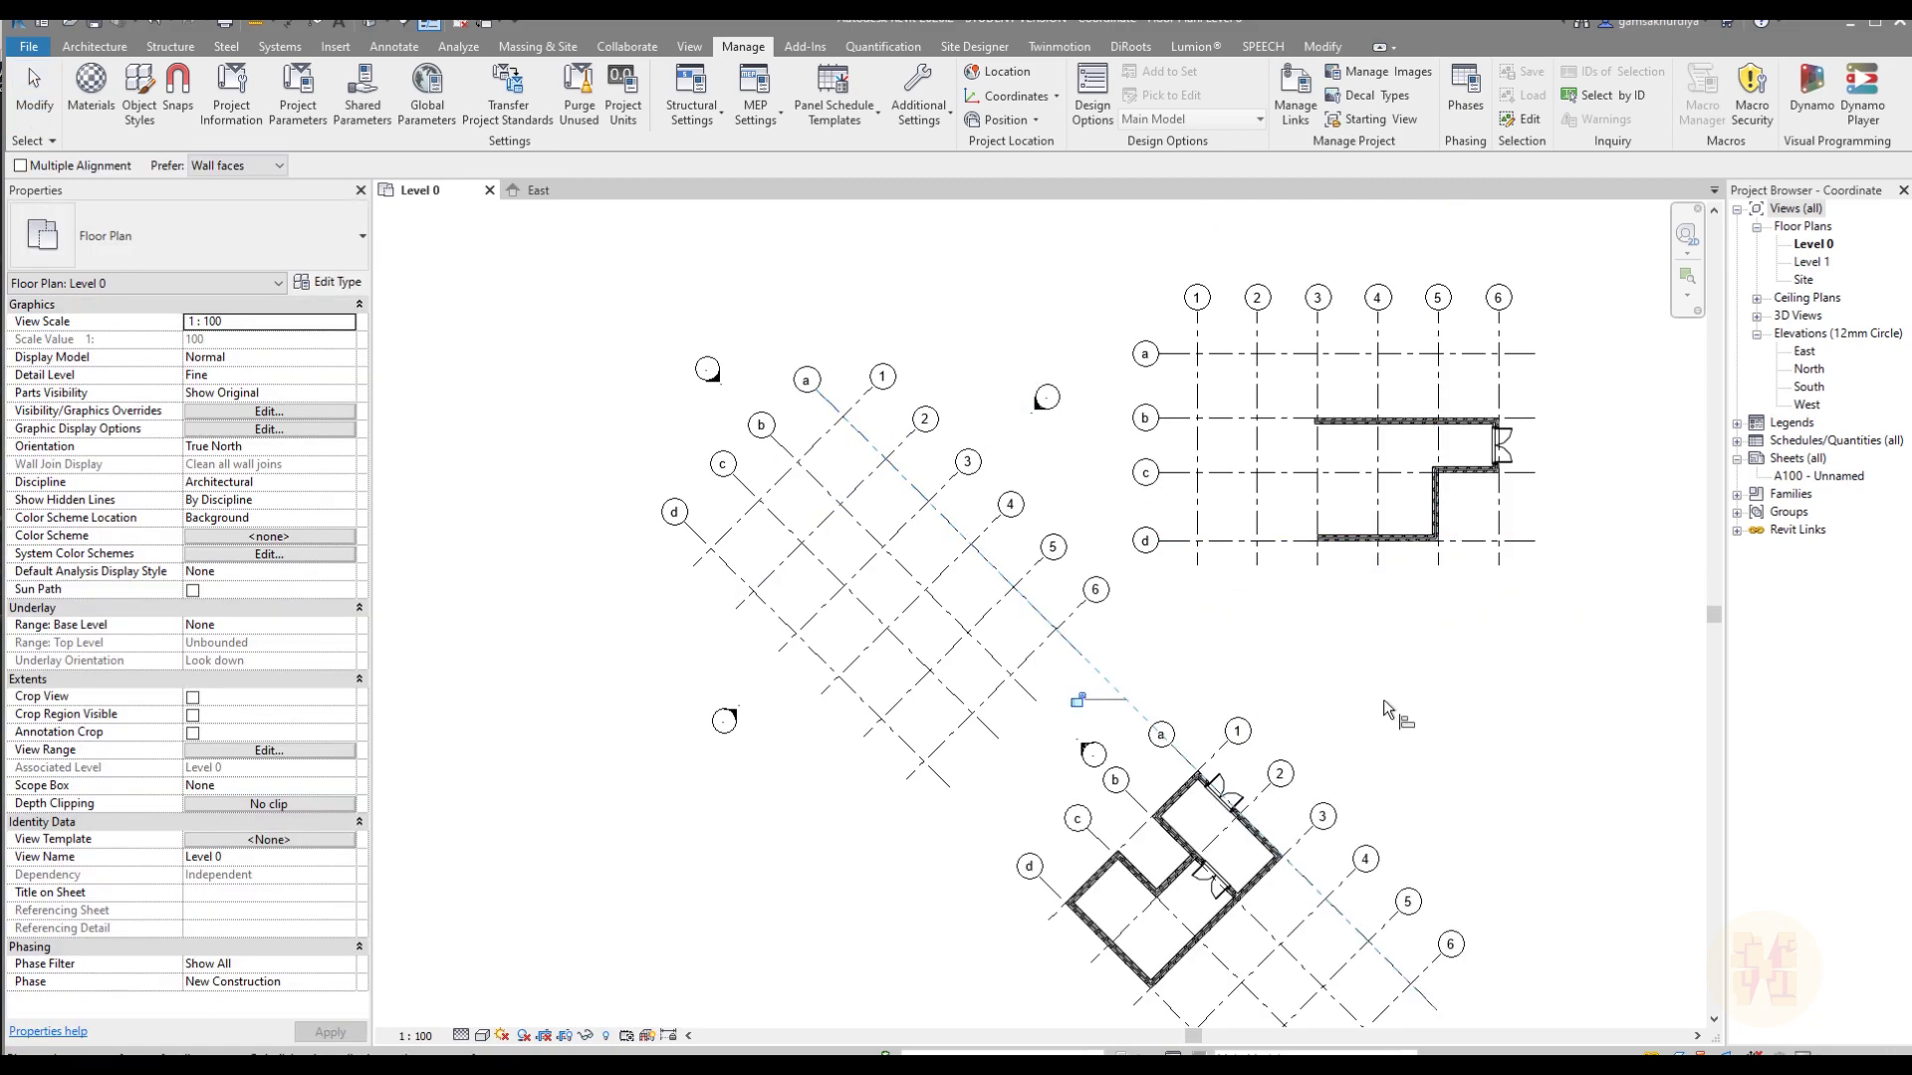
click(862, 405)
click(1196, 772)
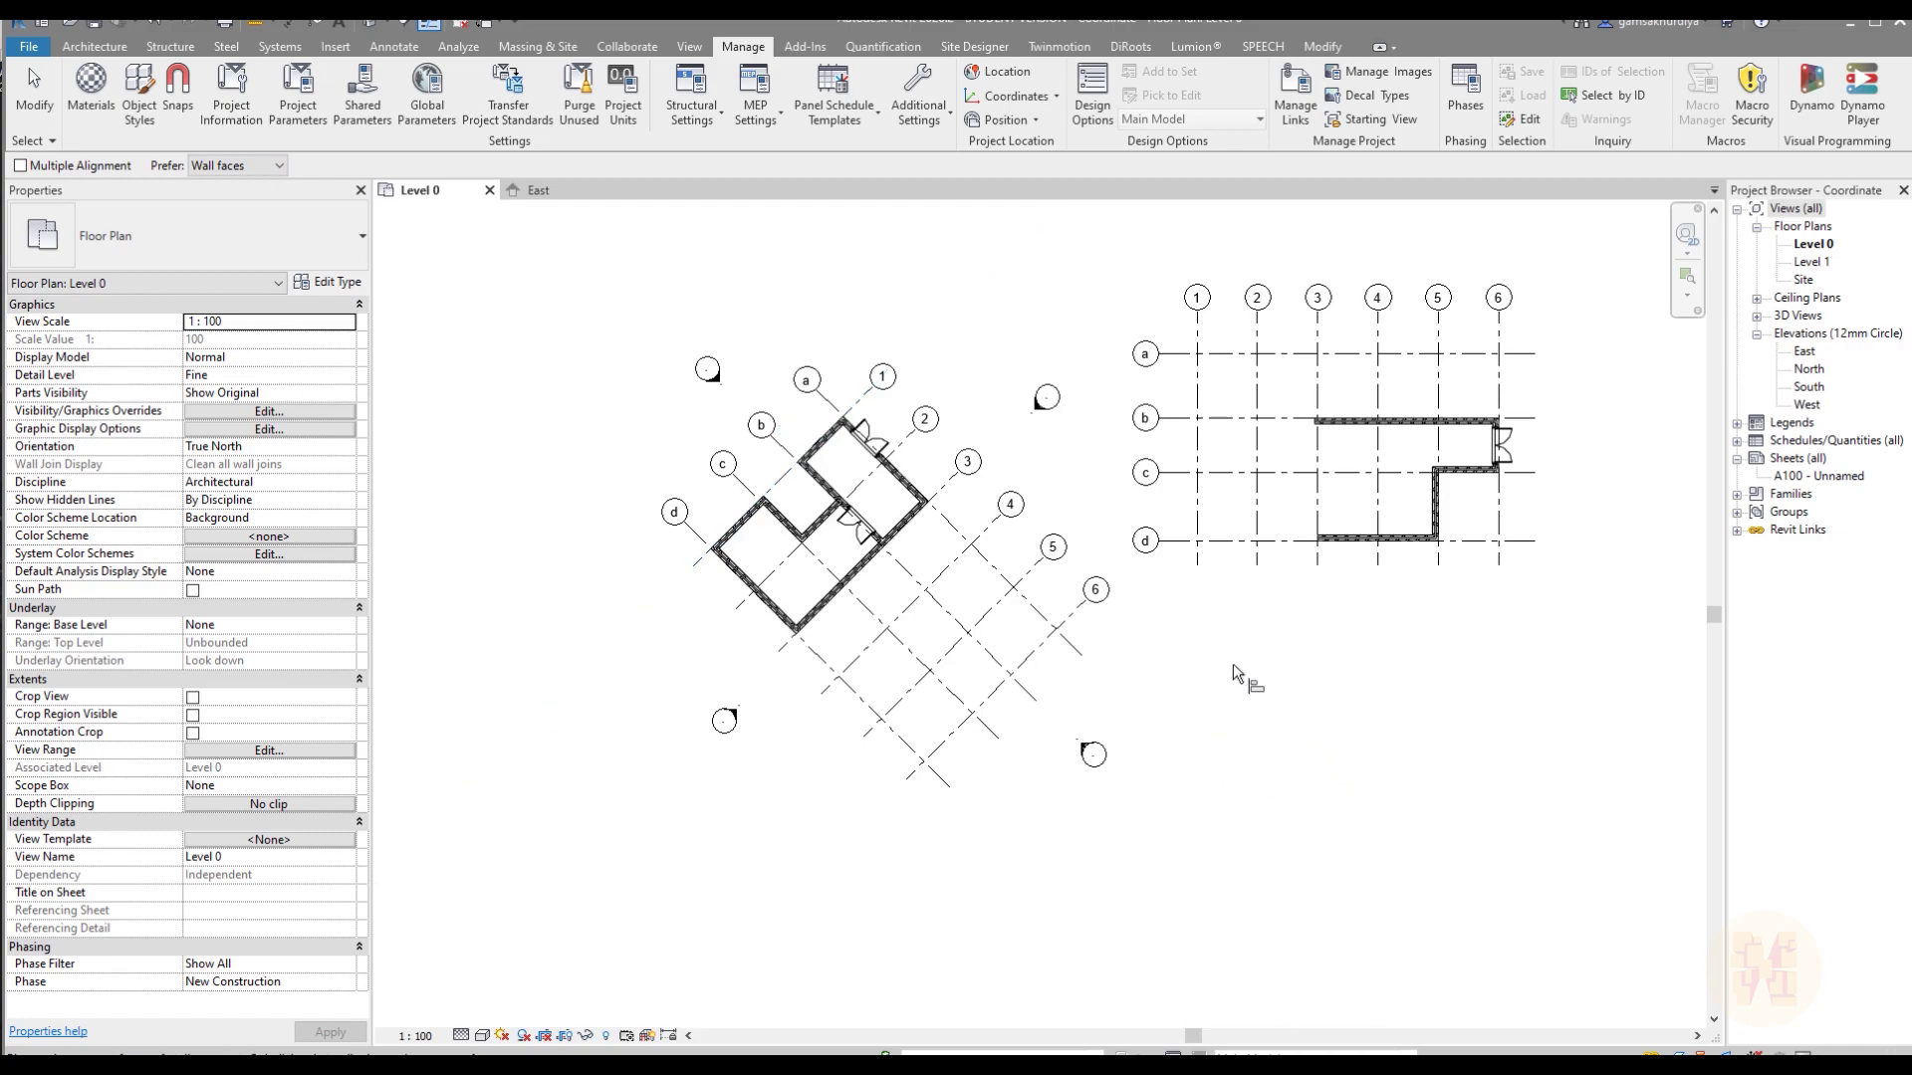
- Align the Building B link's grids a and 1 to the matching host grids and fit the plan in view
click(968, 540)
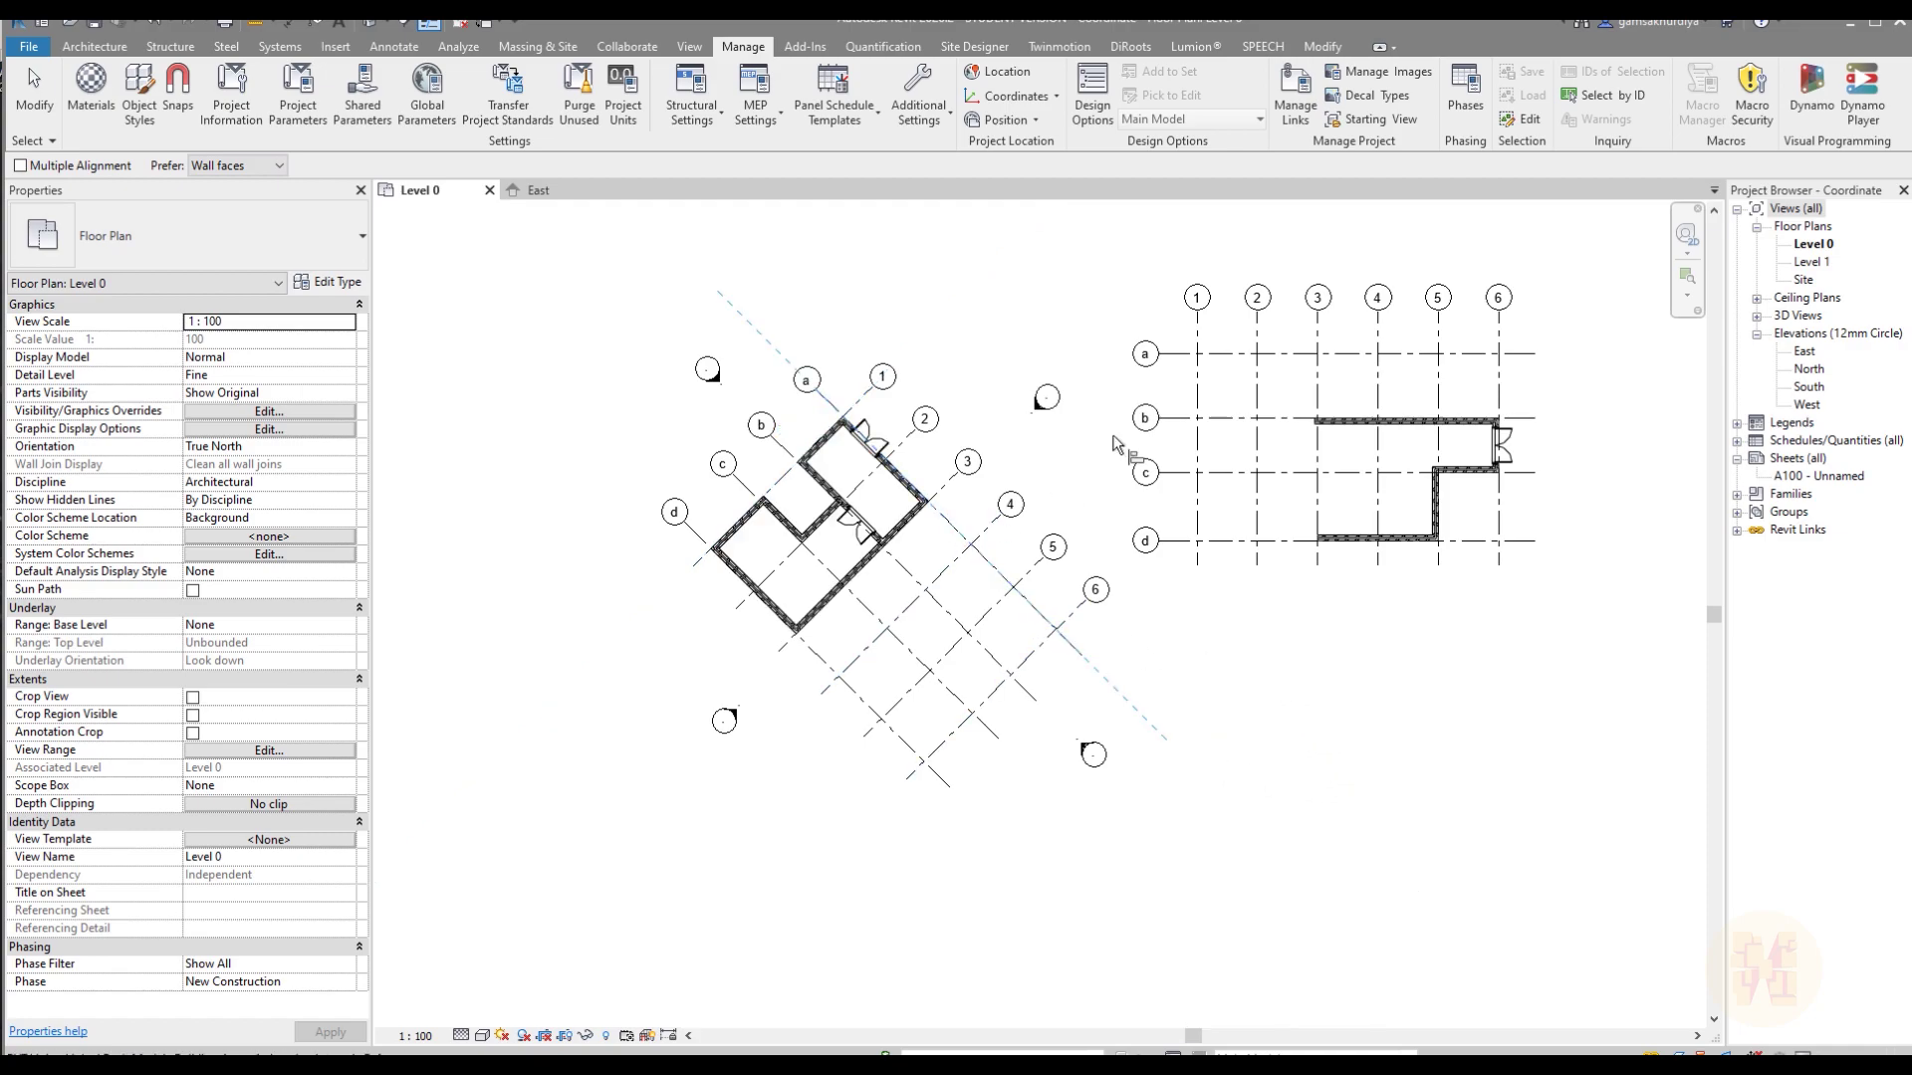
click(1233, 361)
click(858, 402)
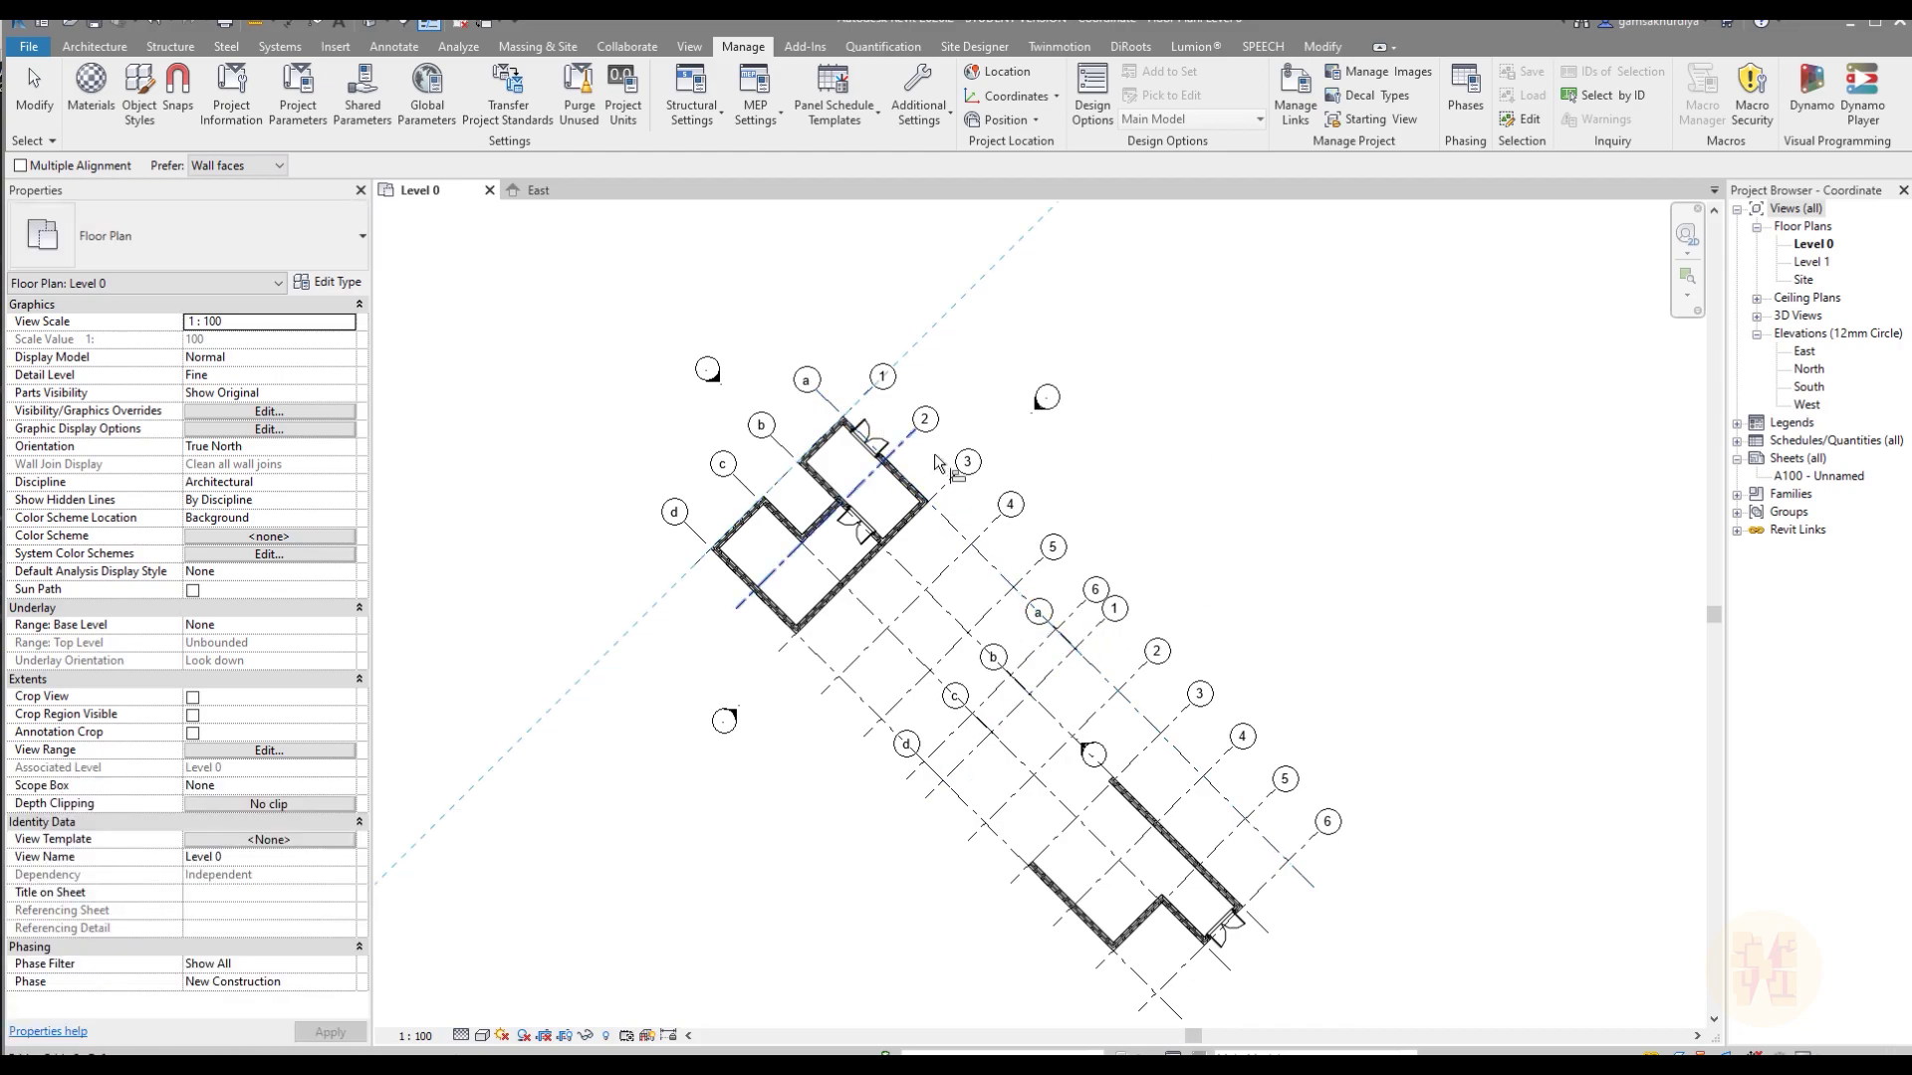
click(1105, 642)
key(Escape)
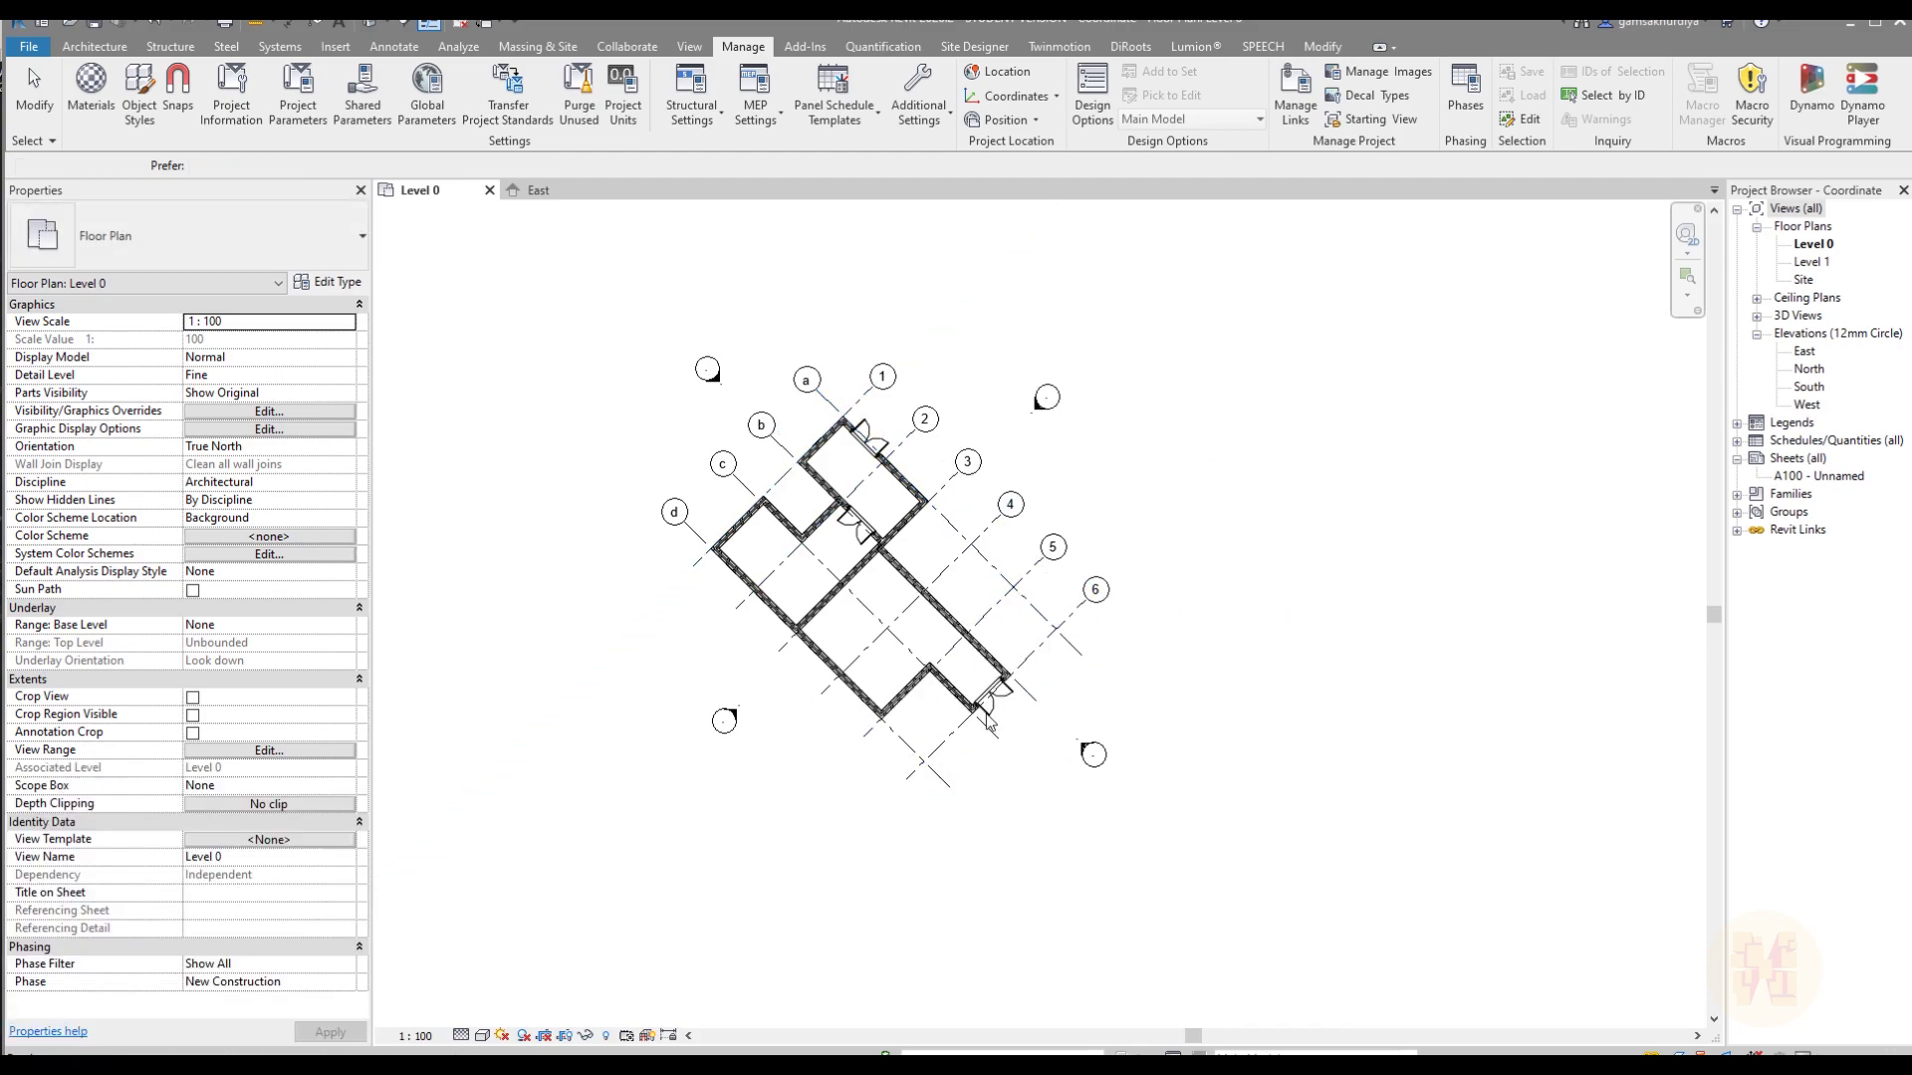
key(z)
key(f)
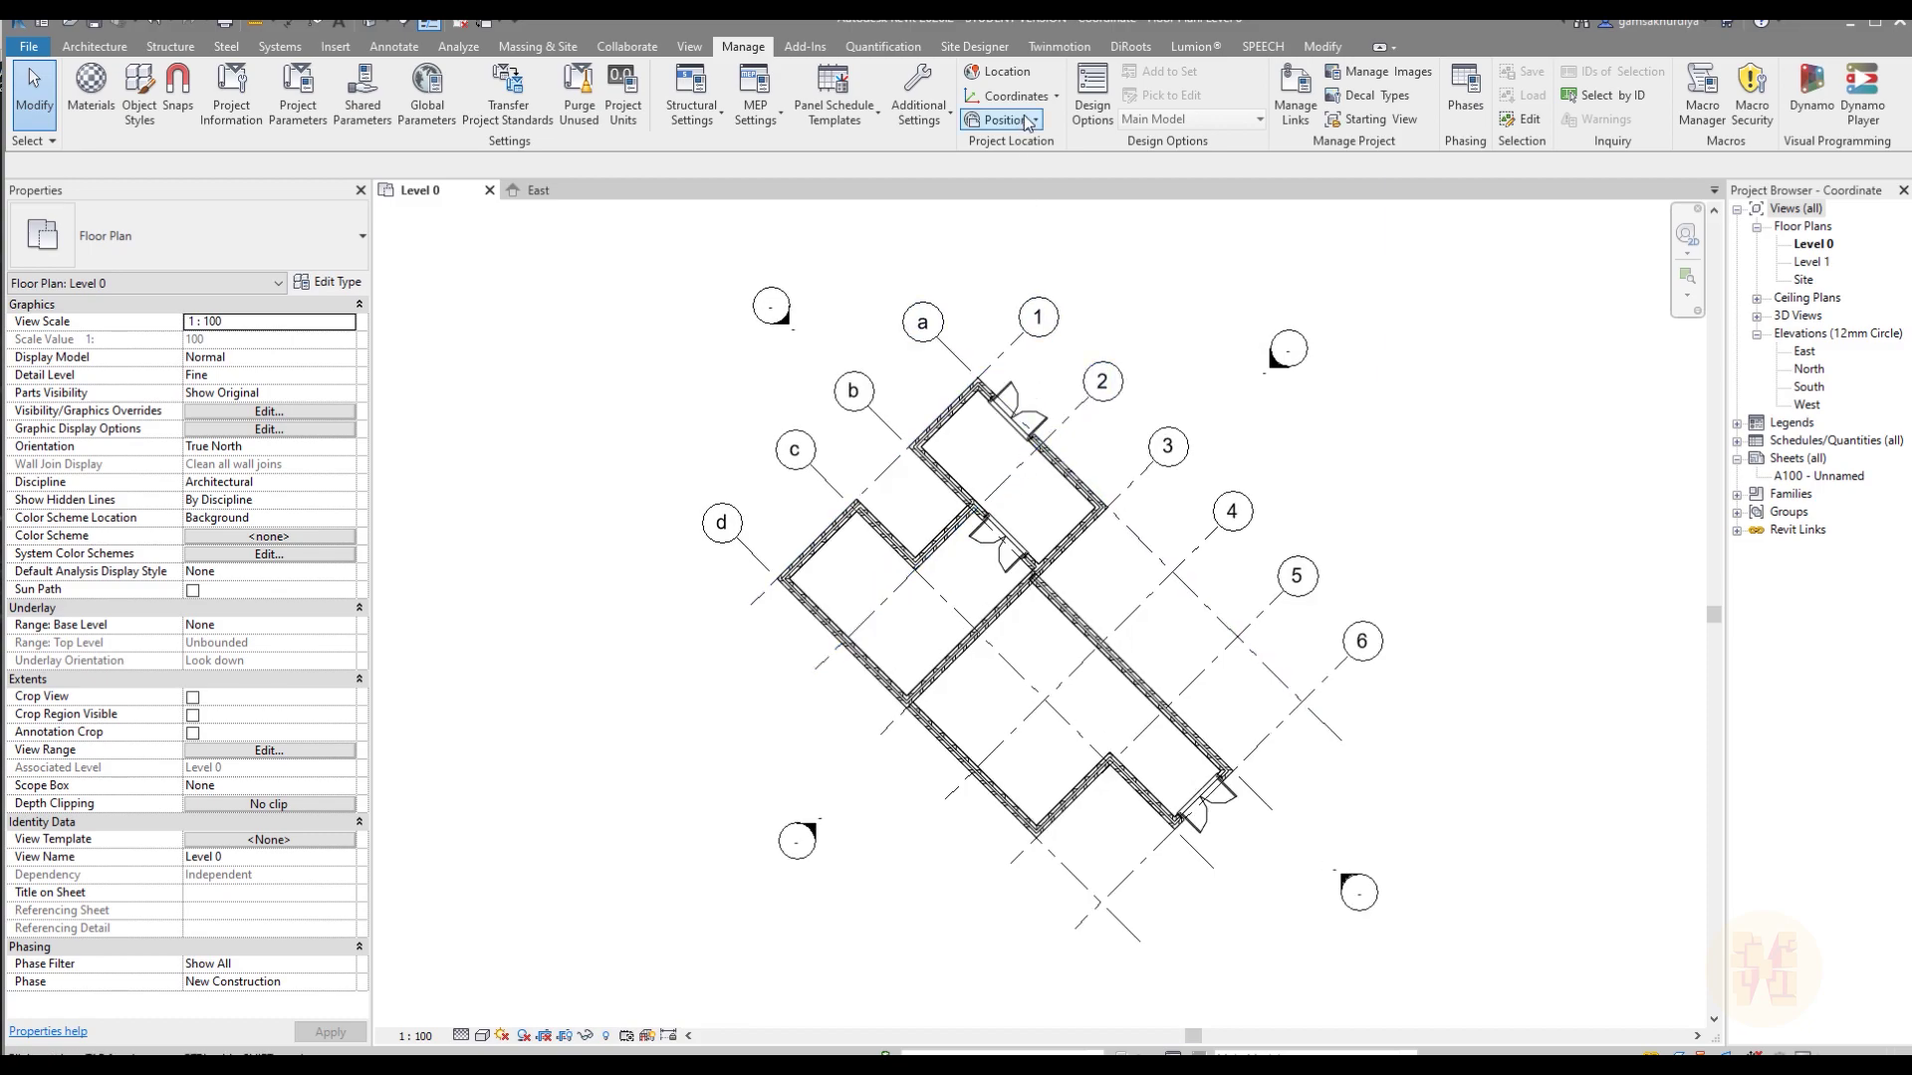
- Publish the shared coordinates to the Internal (current) site of both Building A and Building B
click(1038, 97)
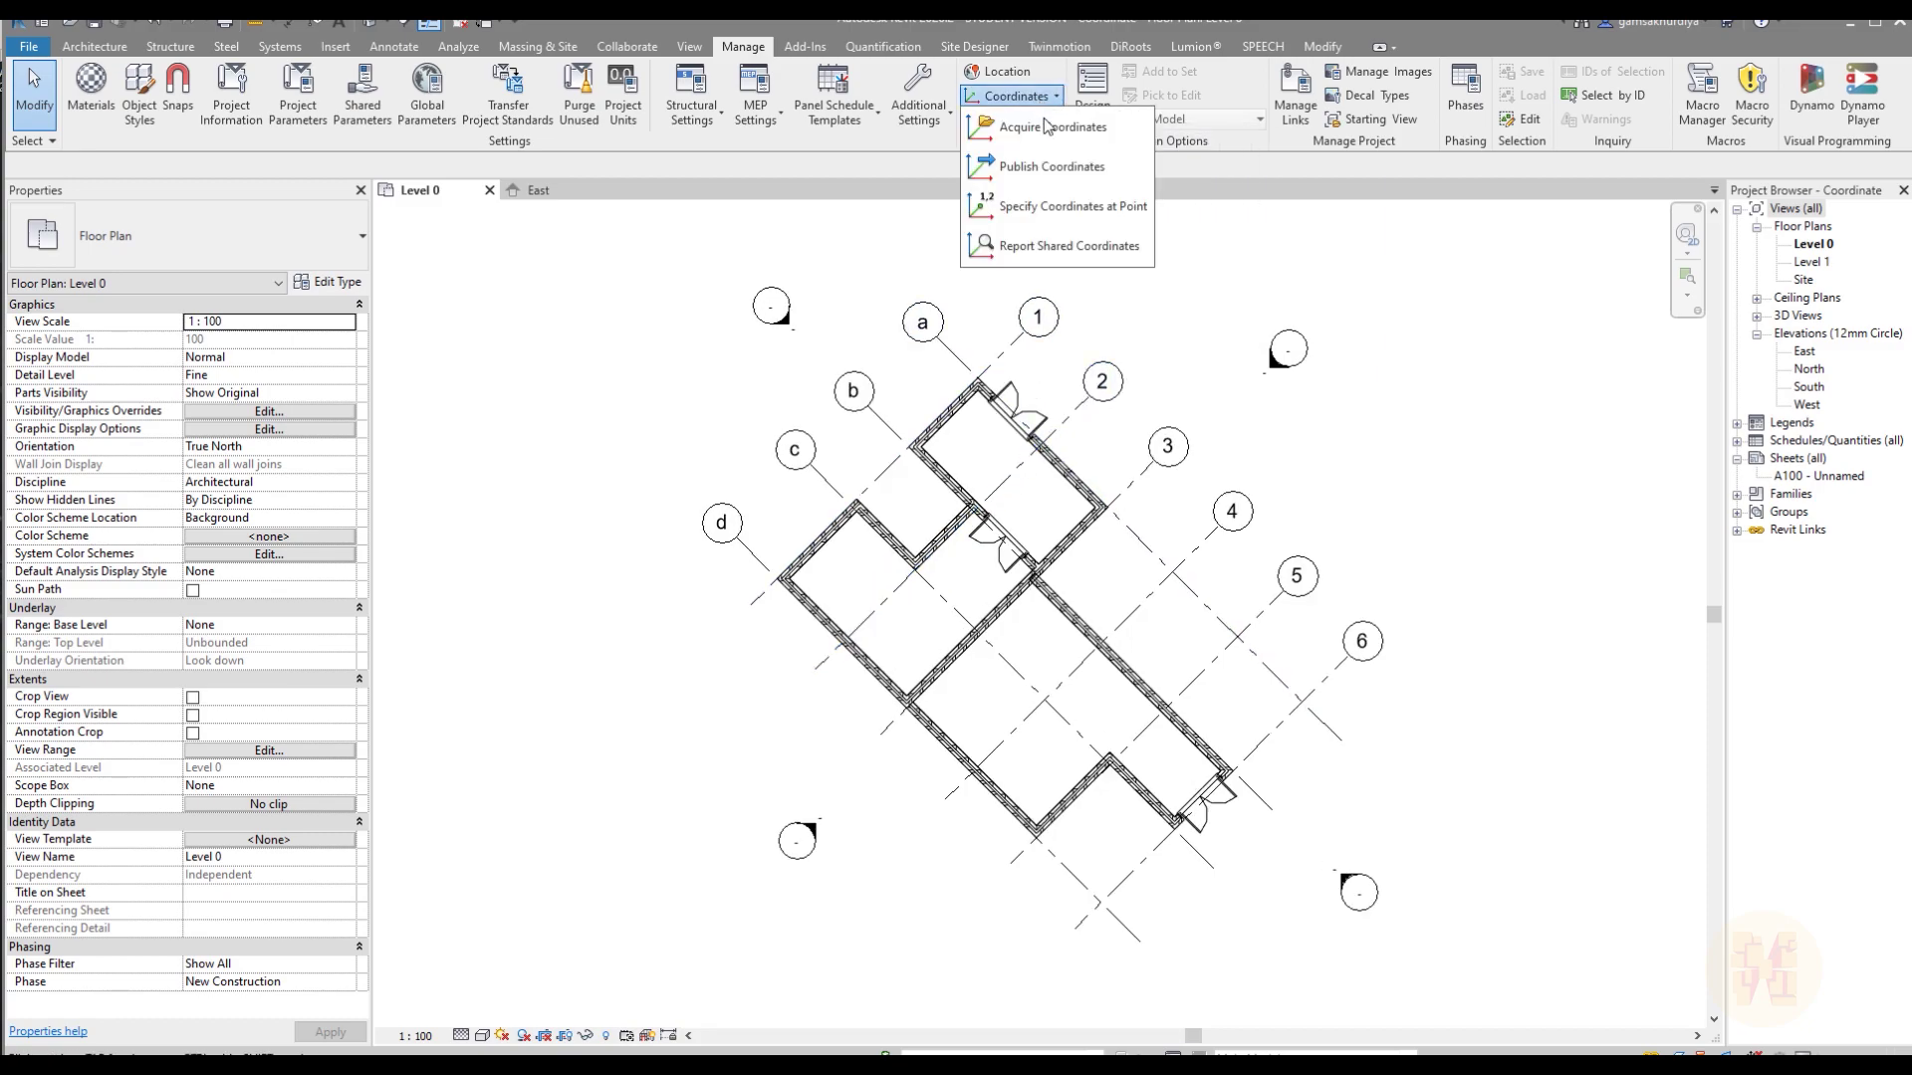
click(1054, 185)
click(948, 492)
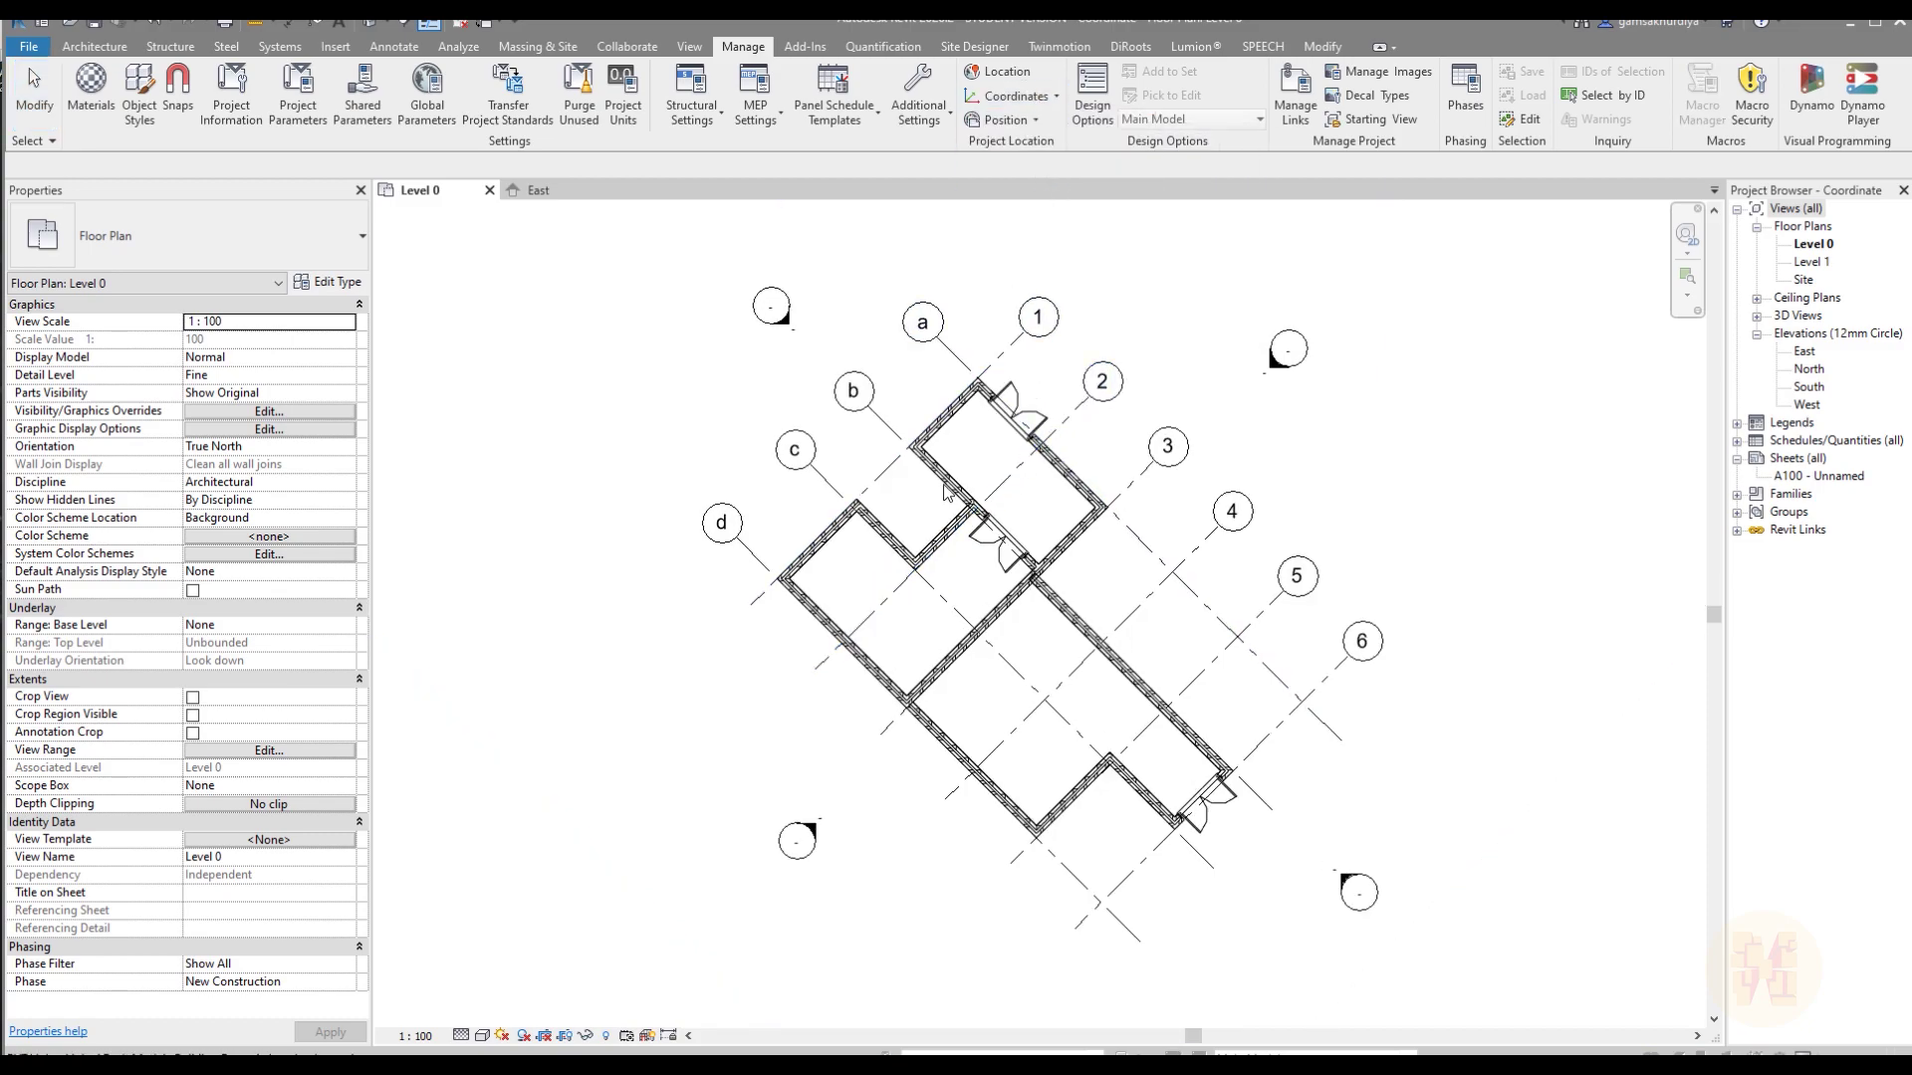
click(1399, 636)
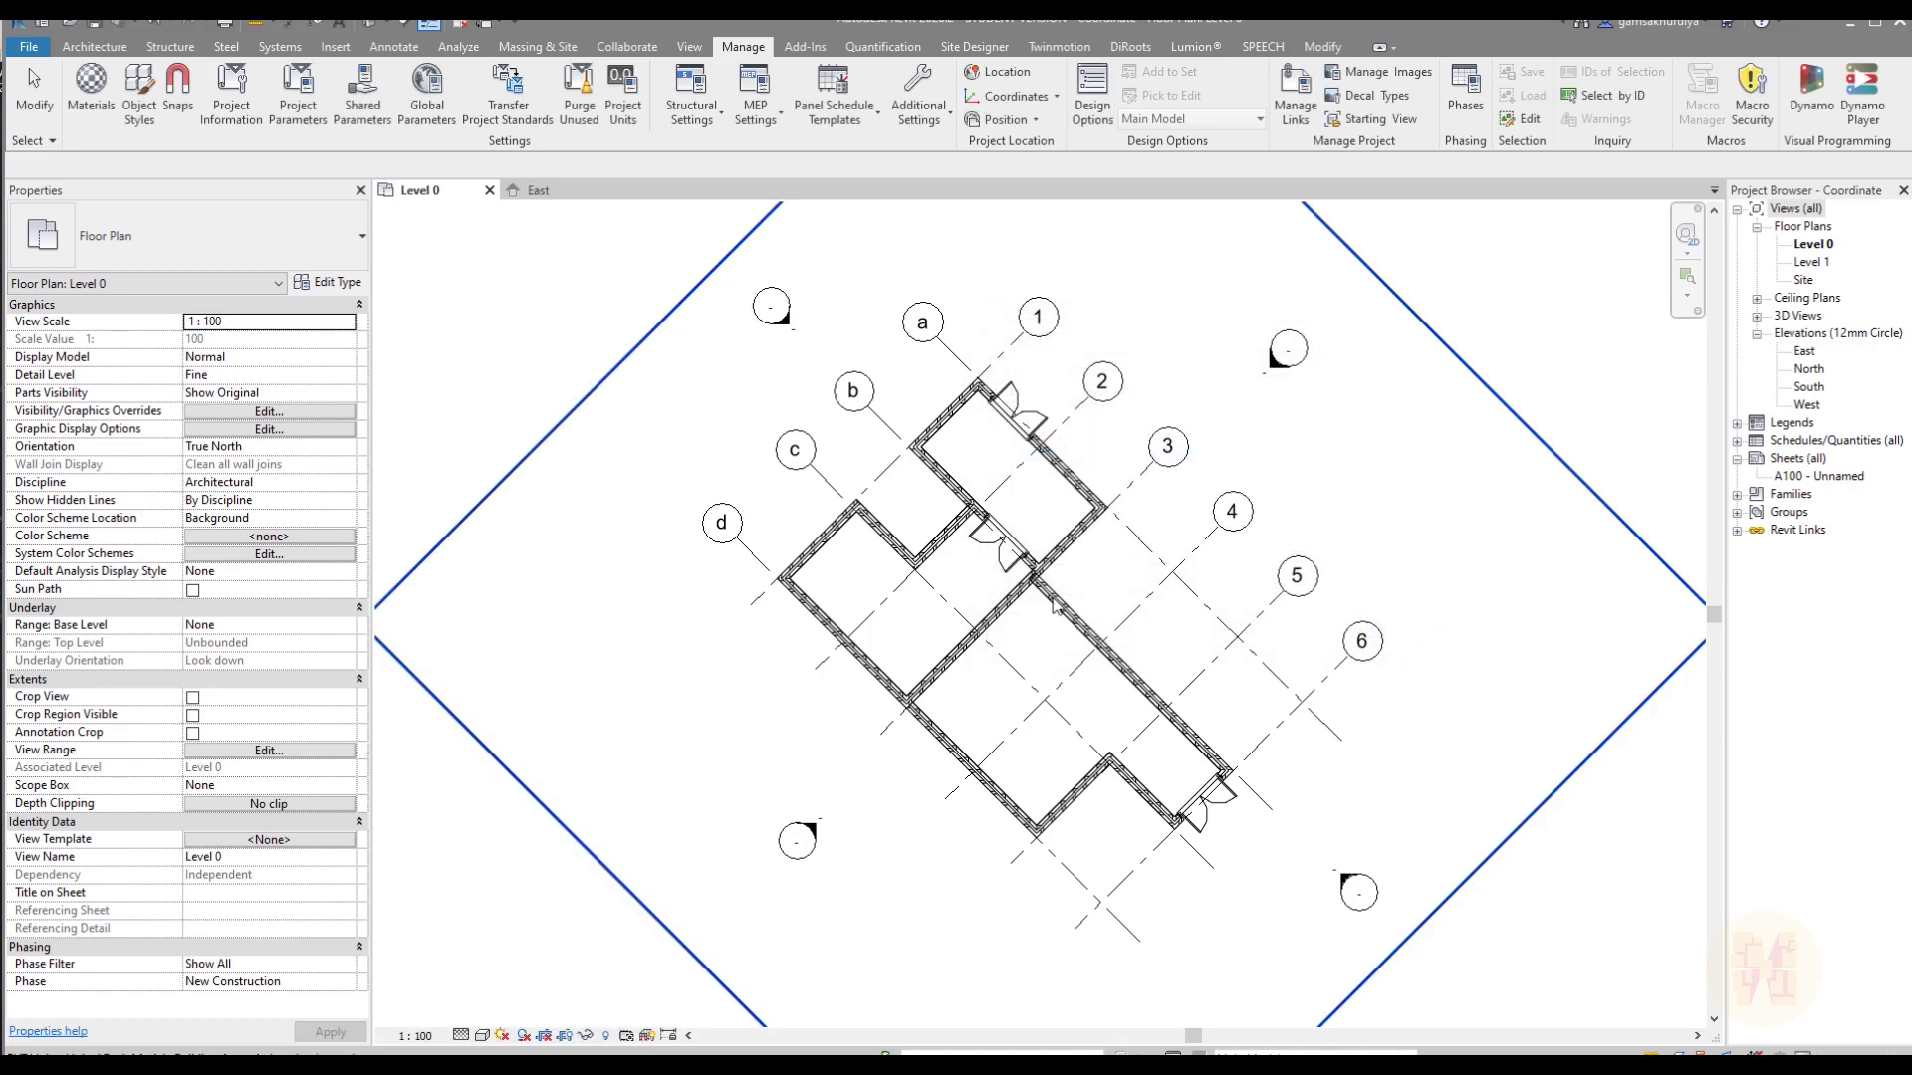
click(1088, 618)
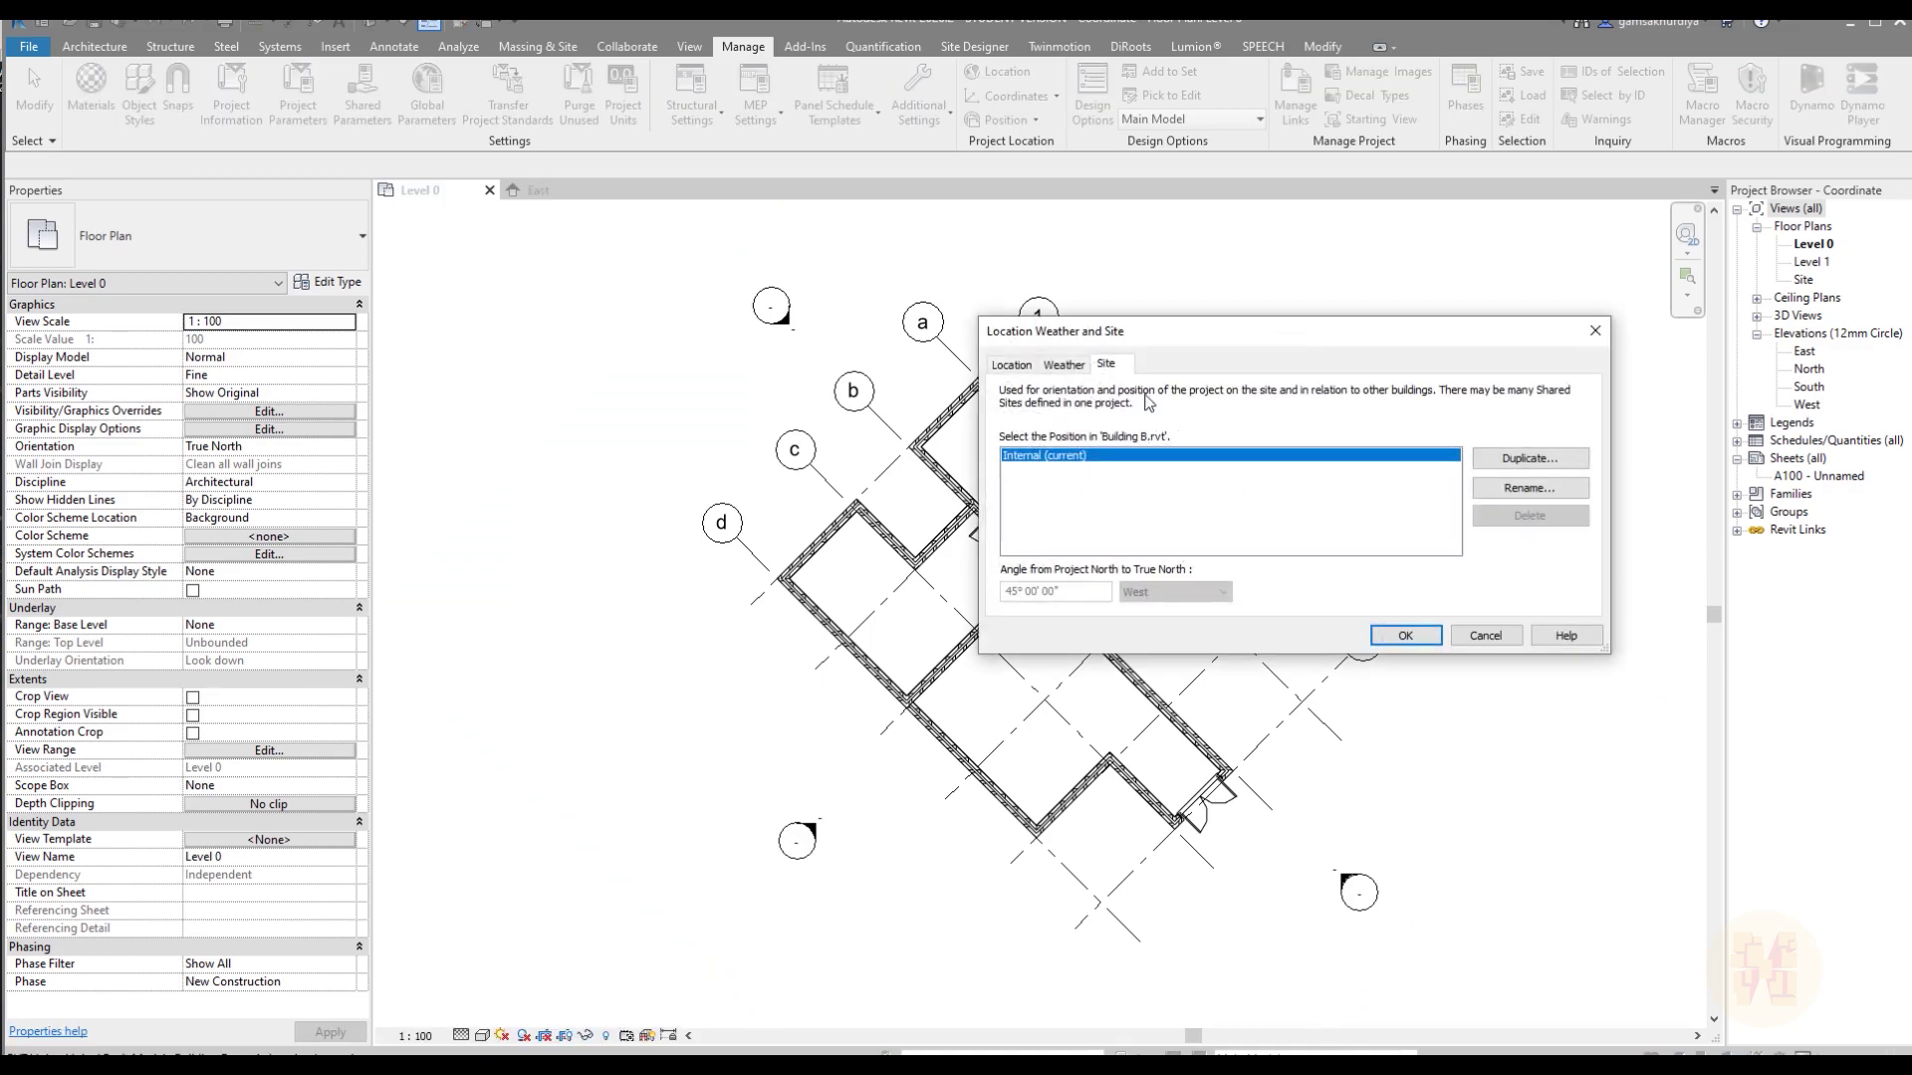
click(1399, 630)
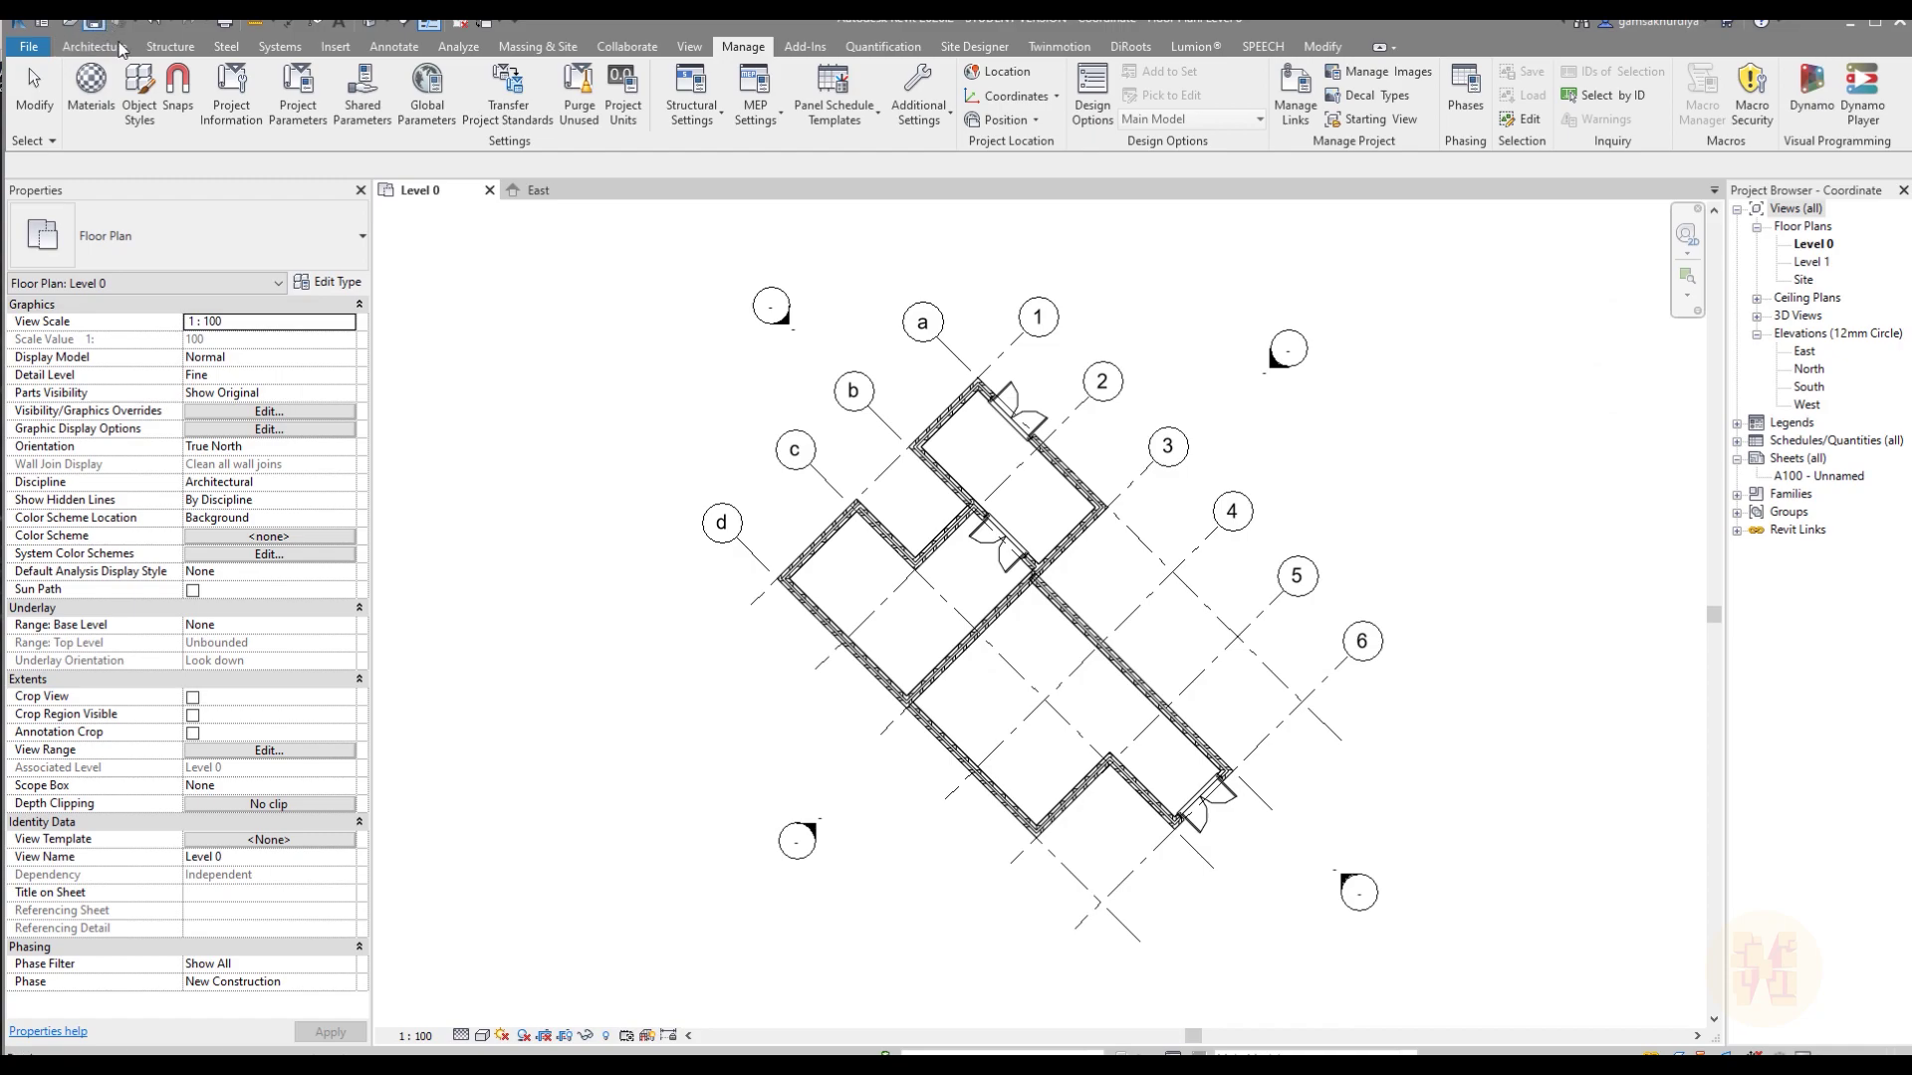
- Save the Coordinate project and save the new positions back to the Building A and Building B links
drag(910, 209, 850, 359)
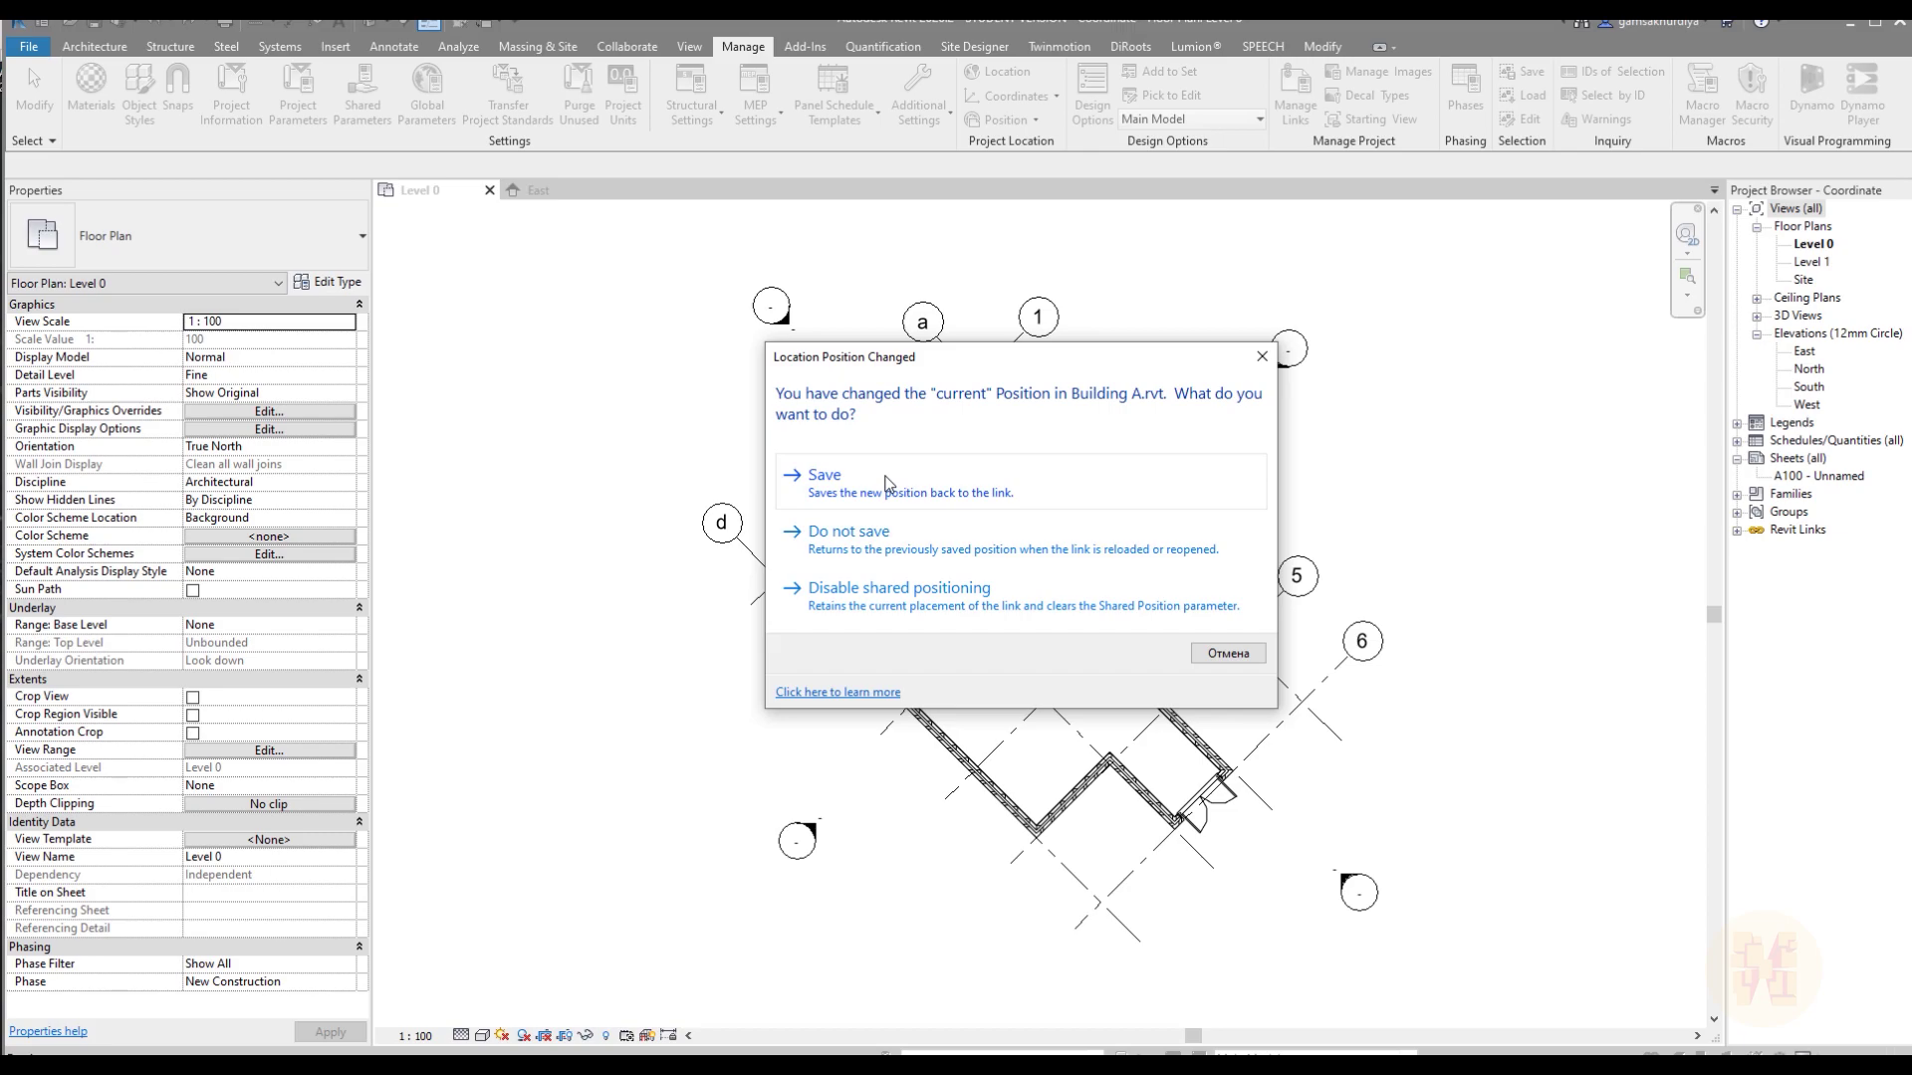
click(968, 490)
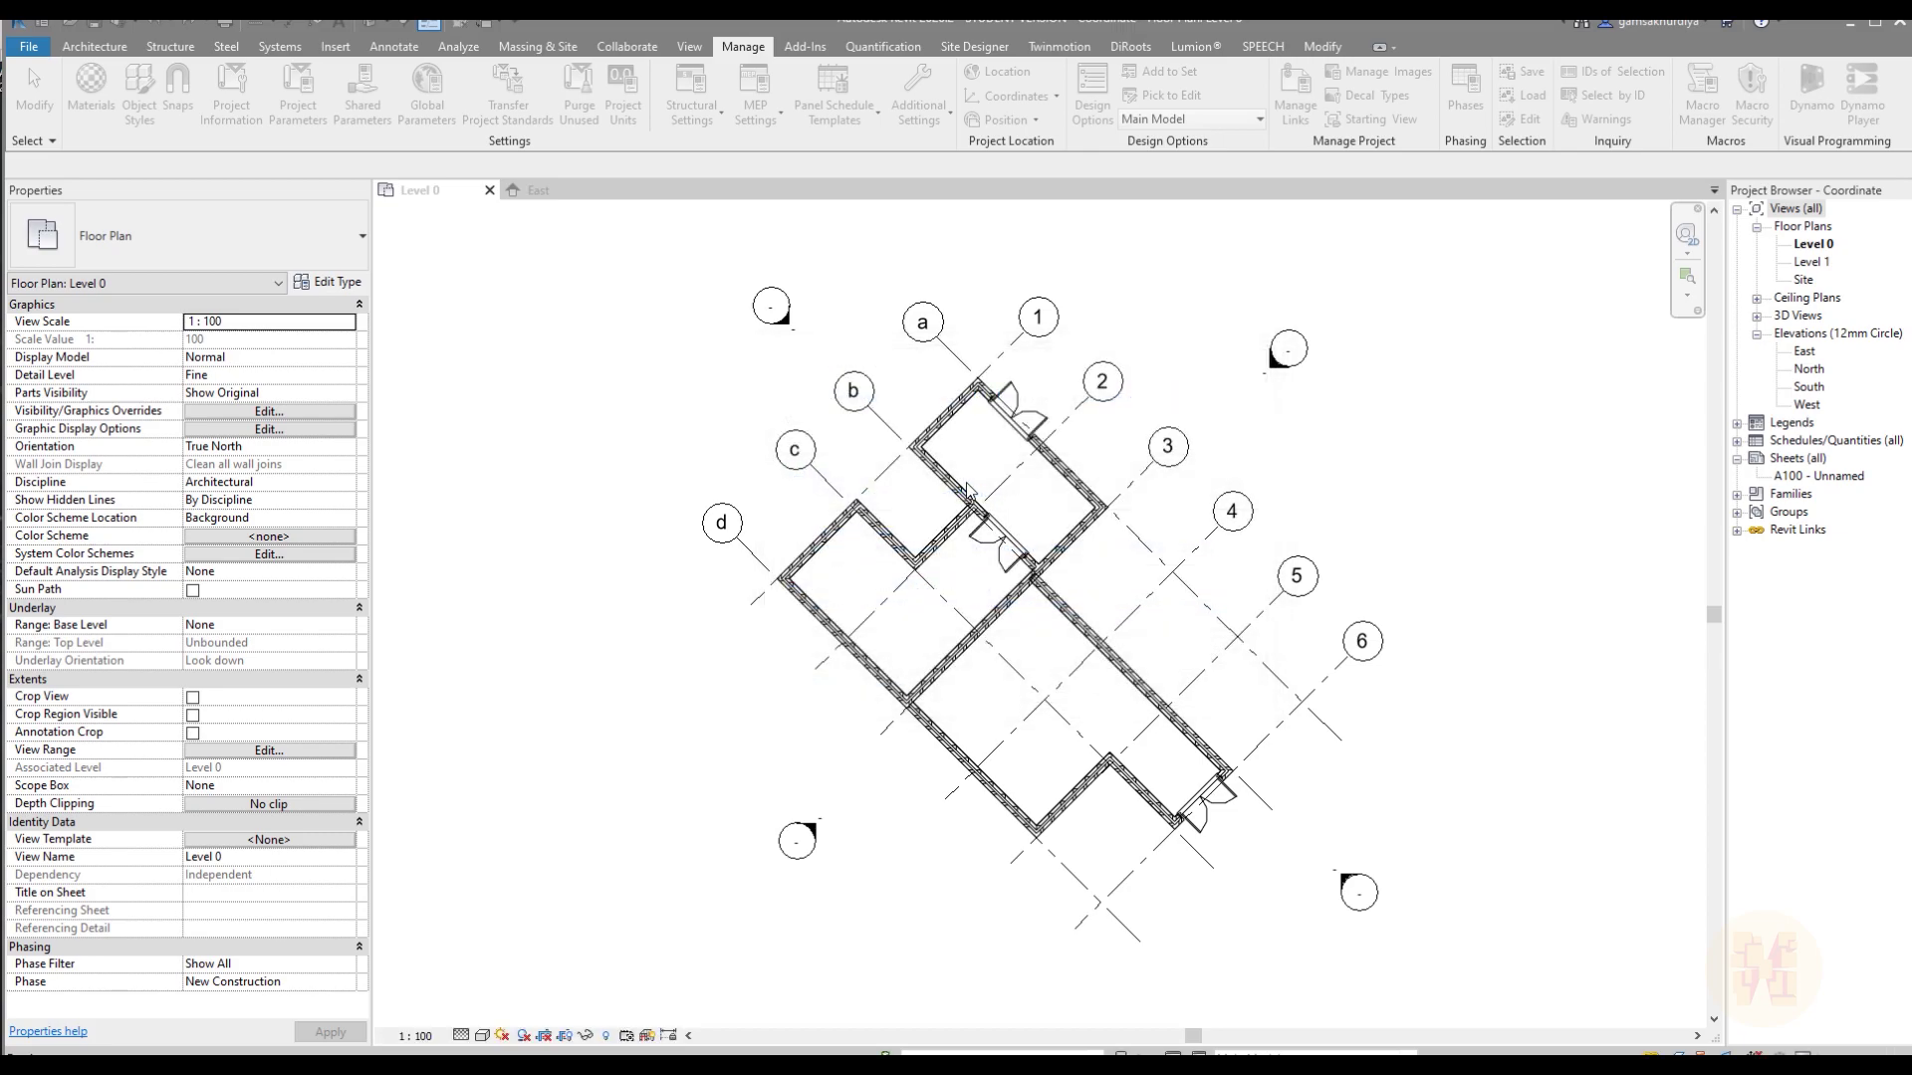
drag(1017, 215, 967, 412)
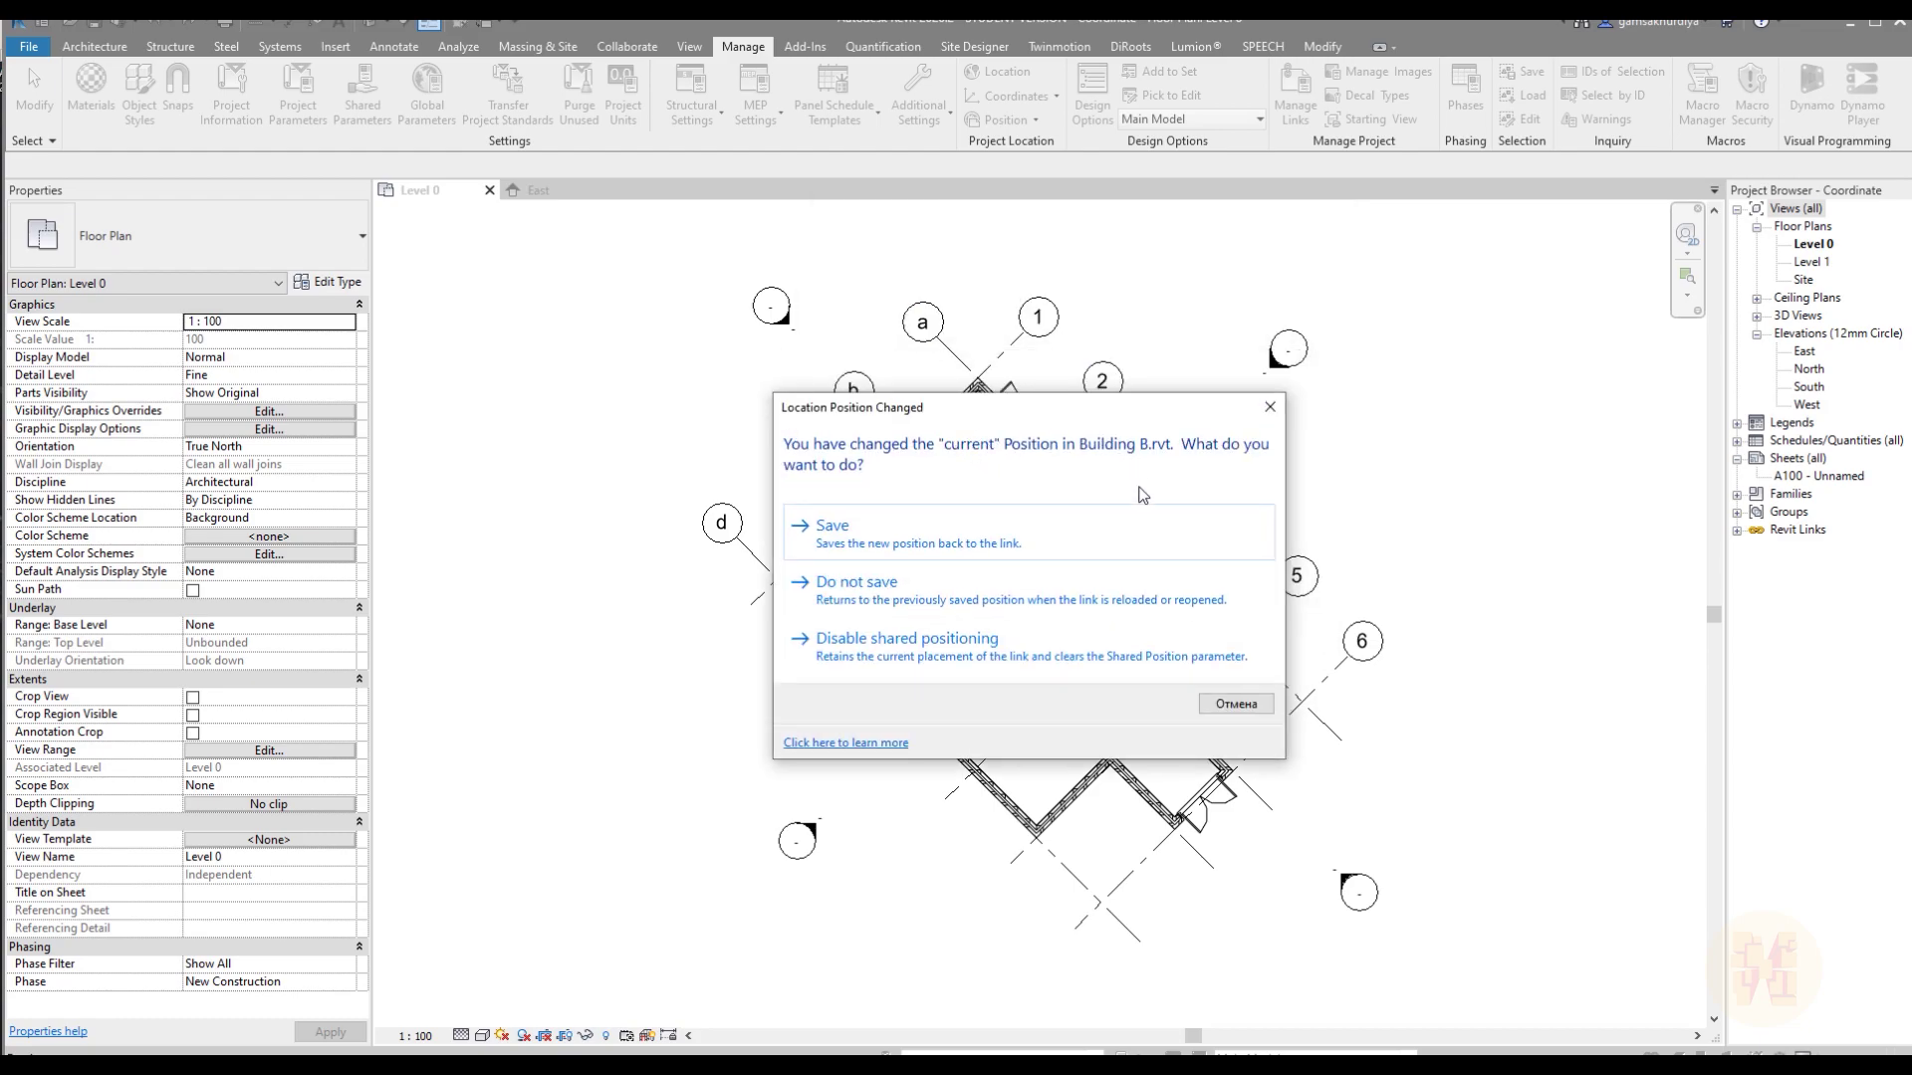
click(897, 530)
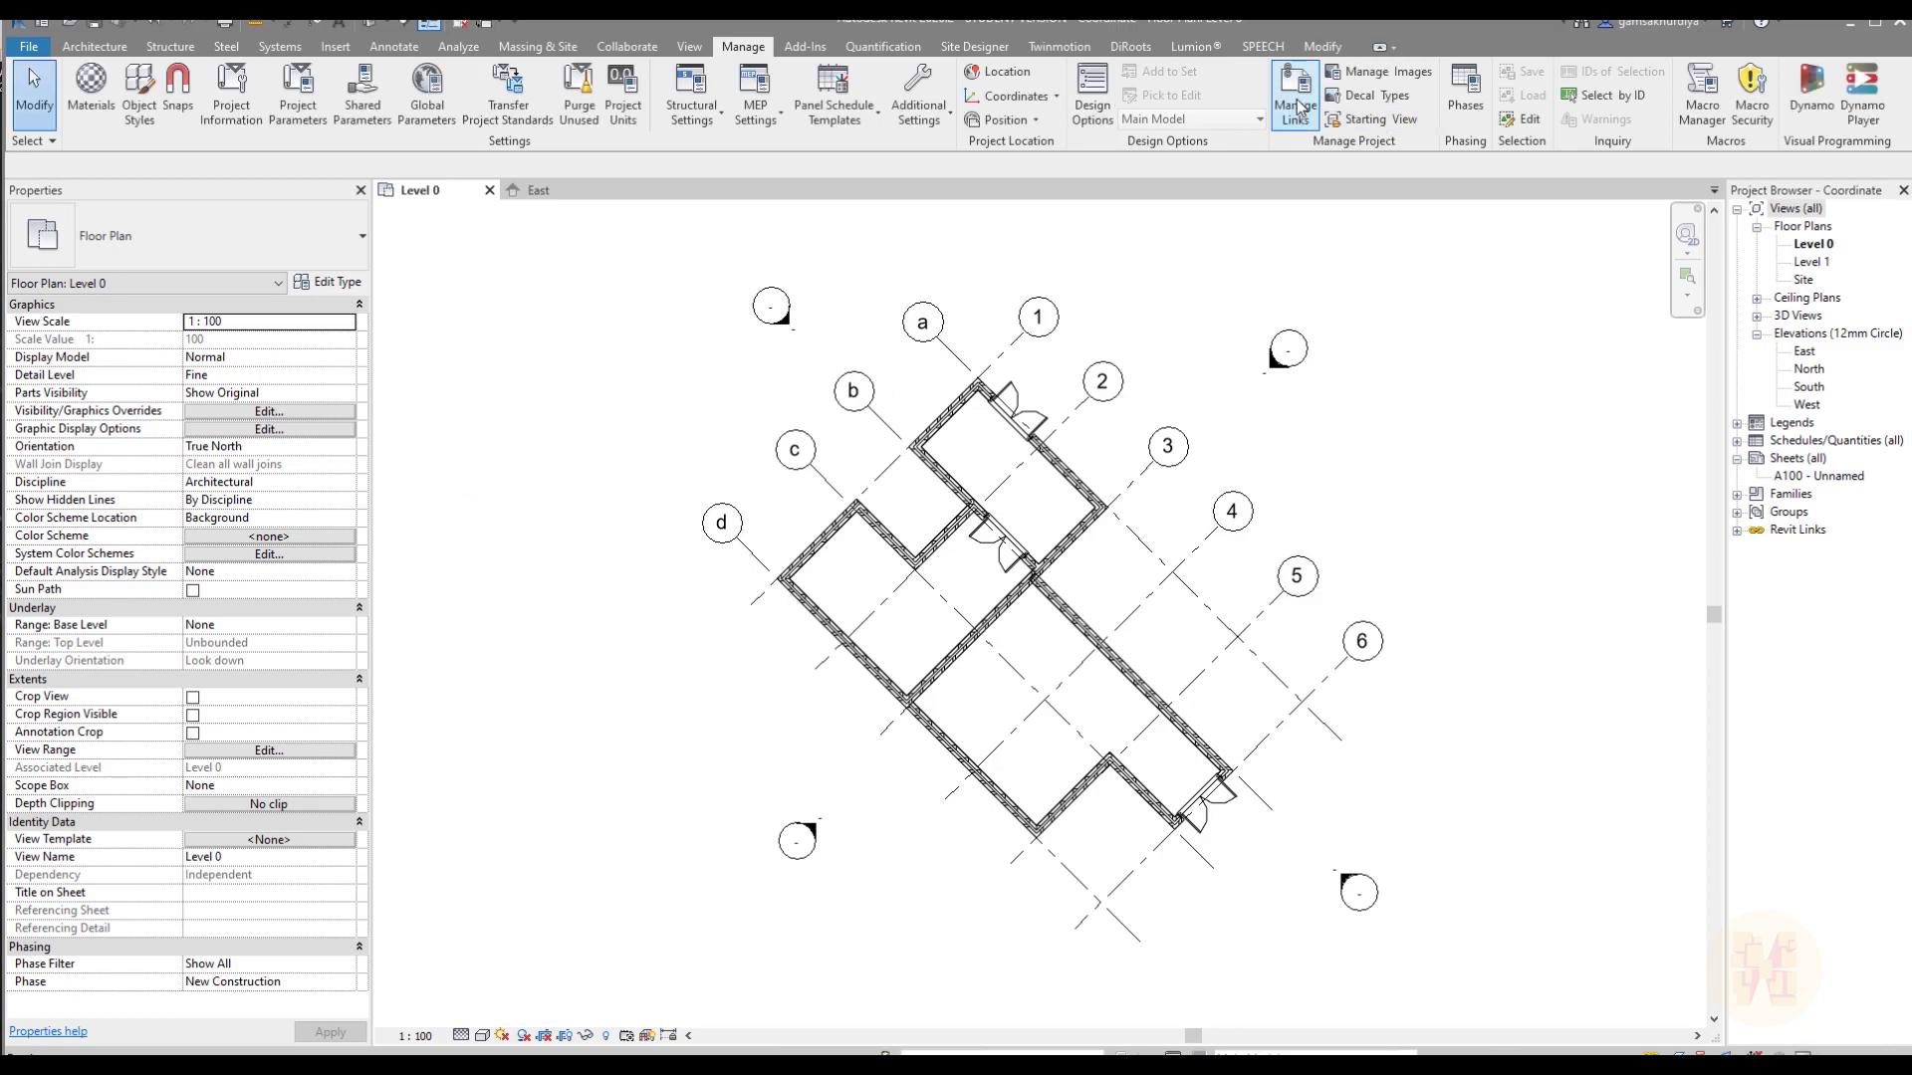
- Remove both the Building A and Building B links from the project through Manage Links
click(1295, 95)
shift+click(874, 192)
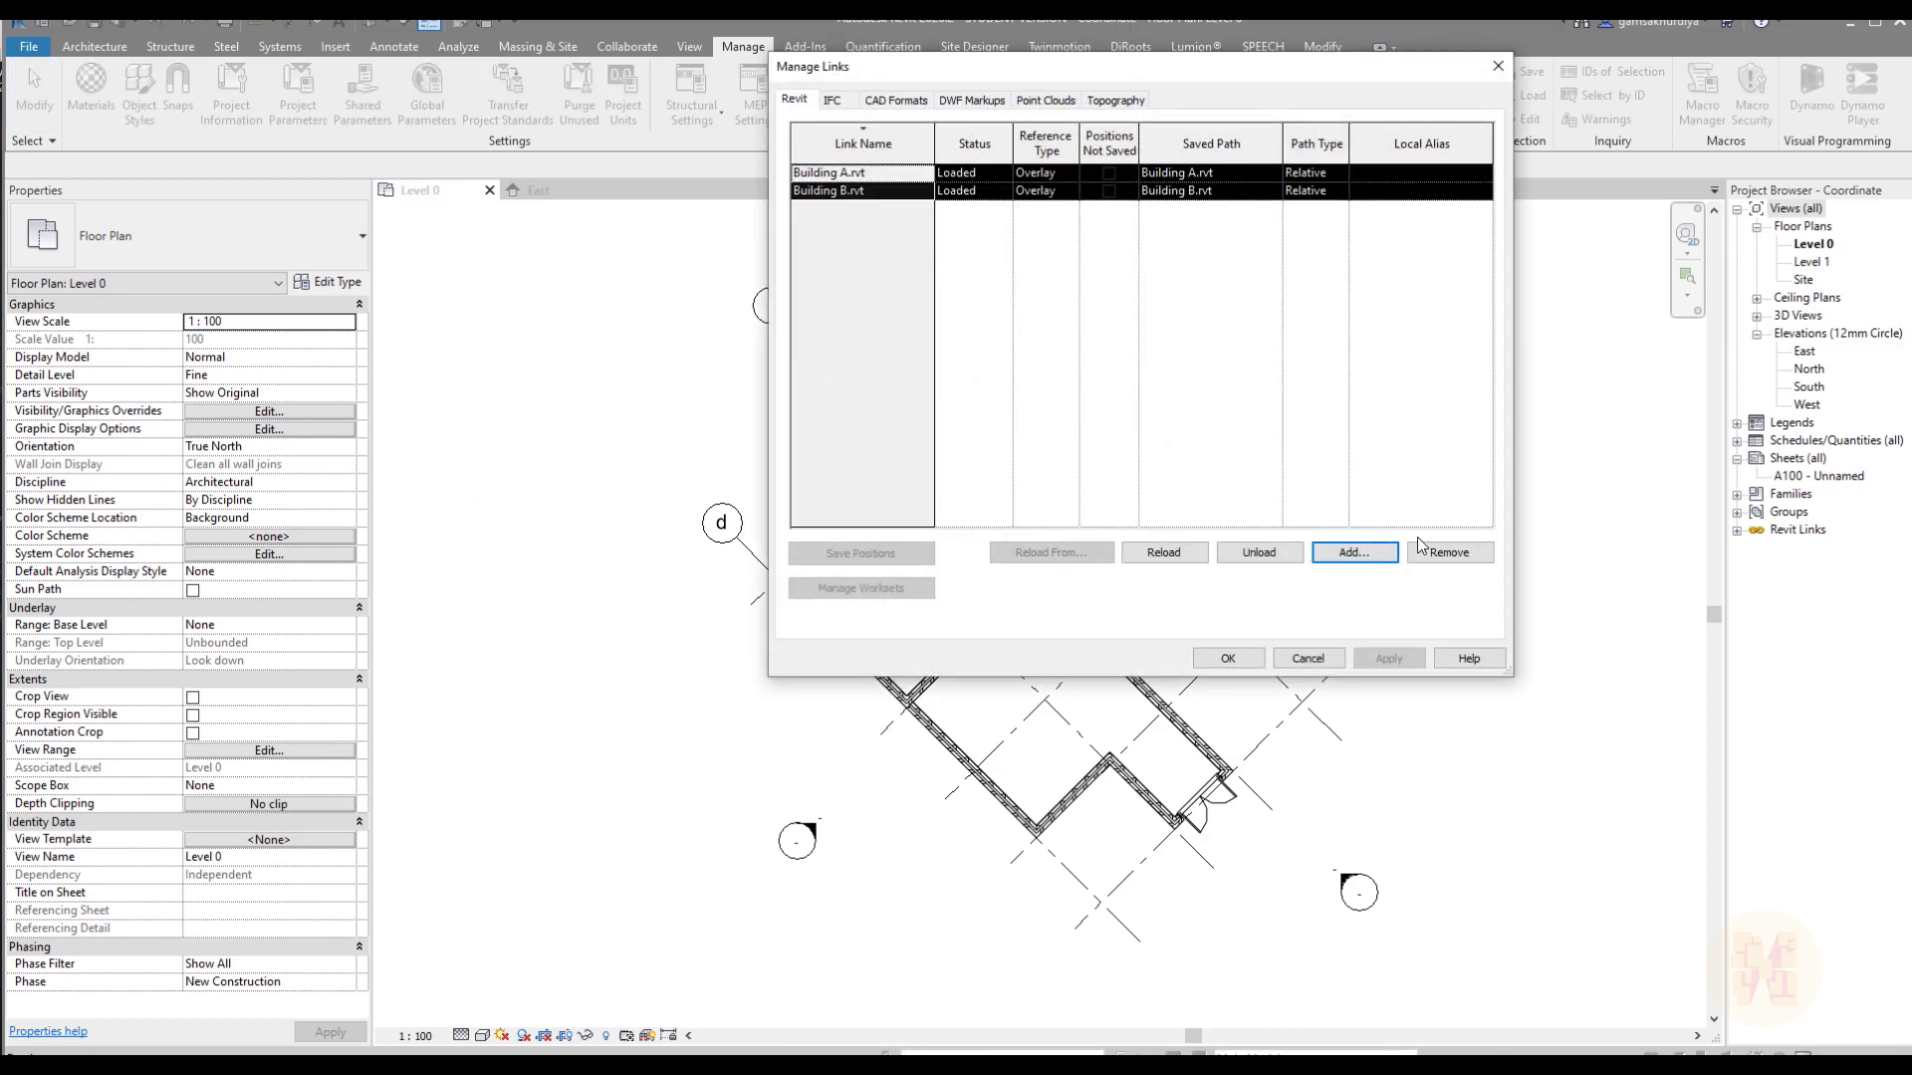
click(1449, 553)
click(1123, 449)
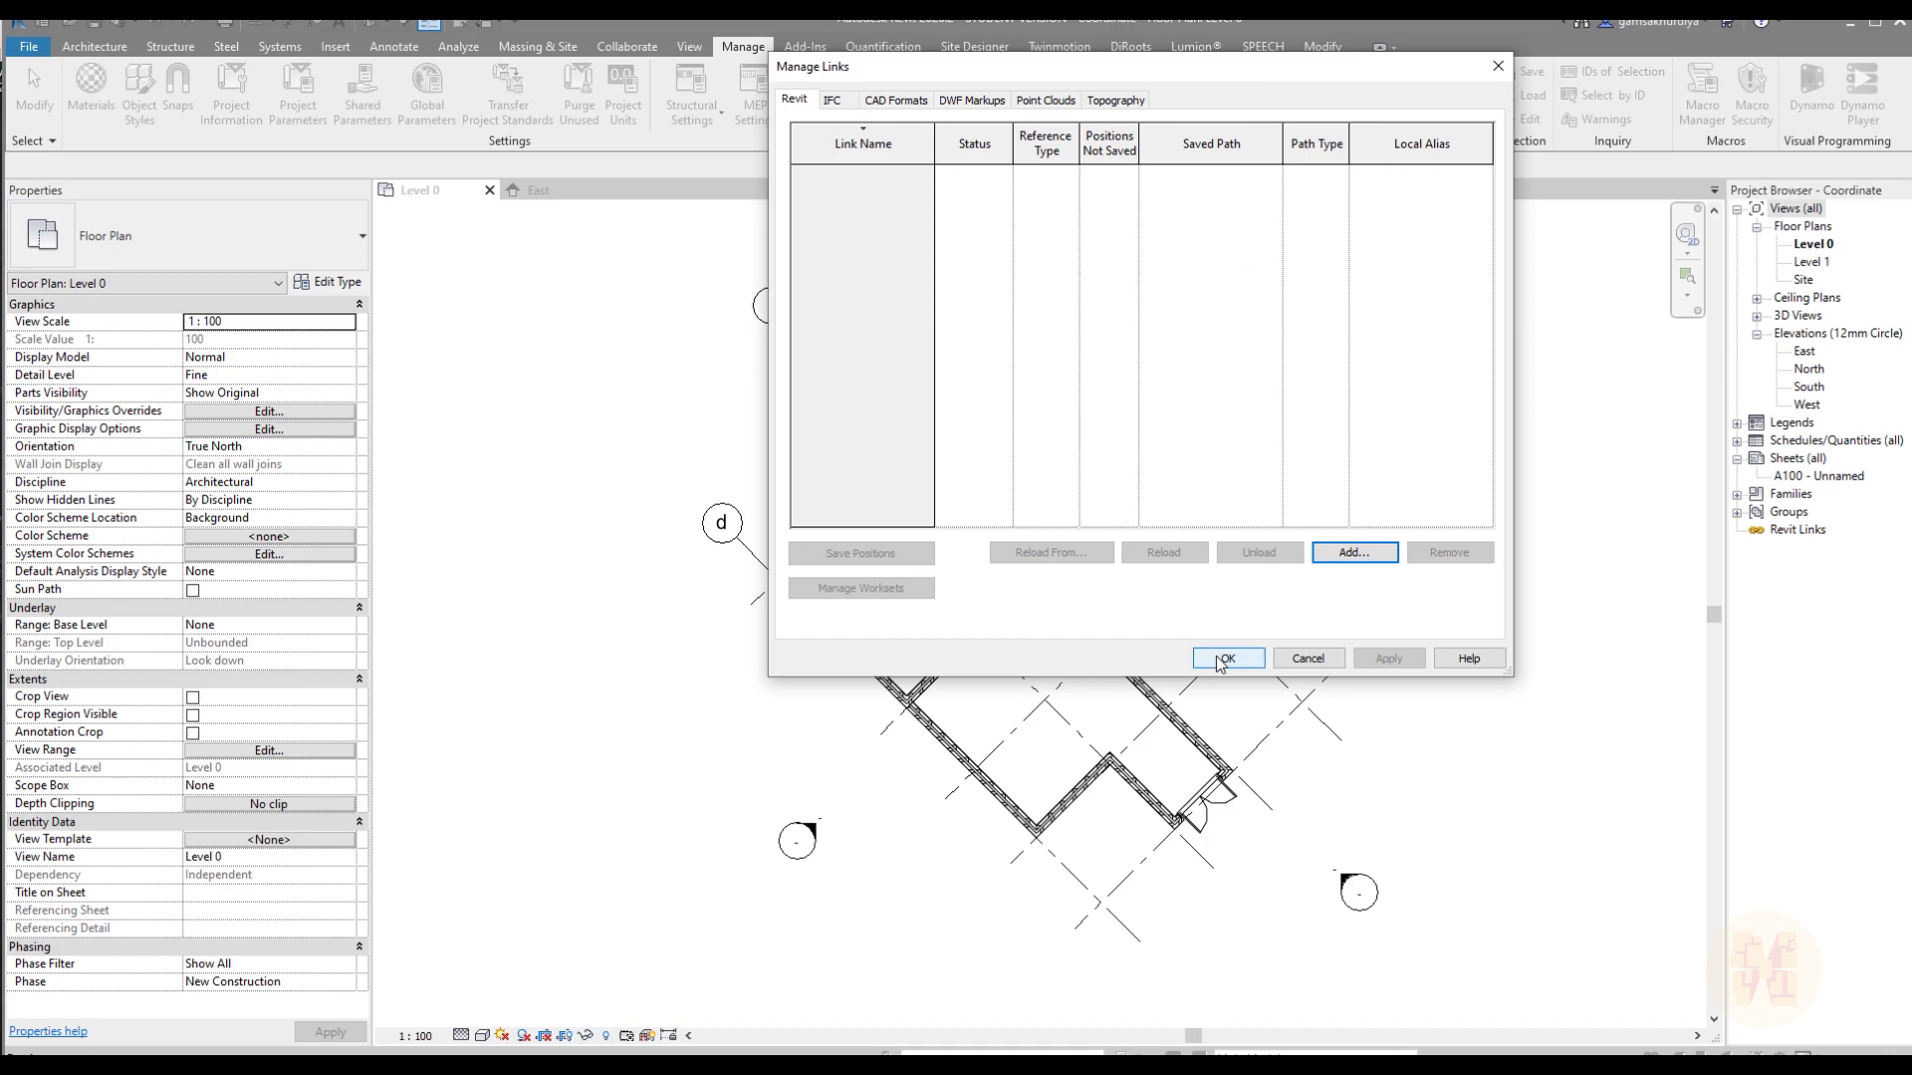
click(1228, 659)
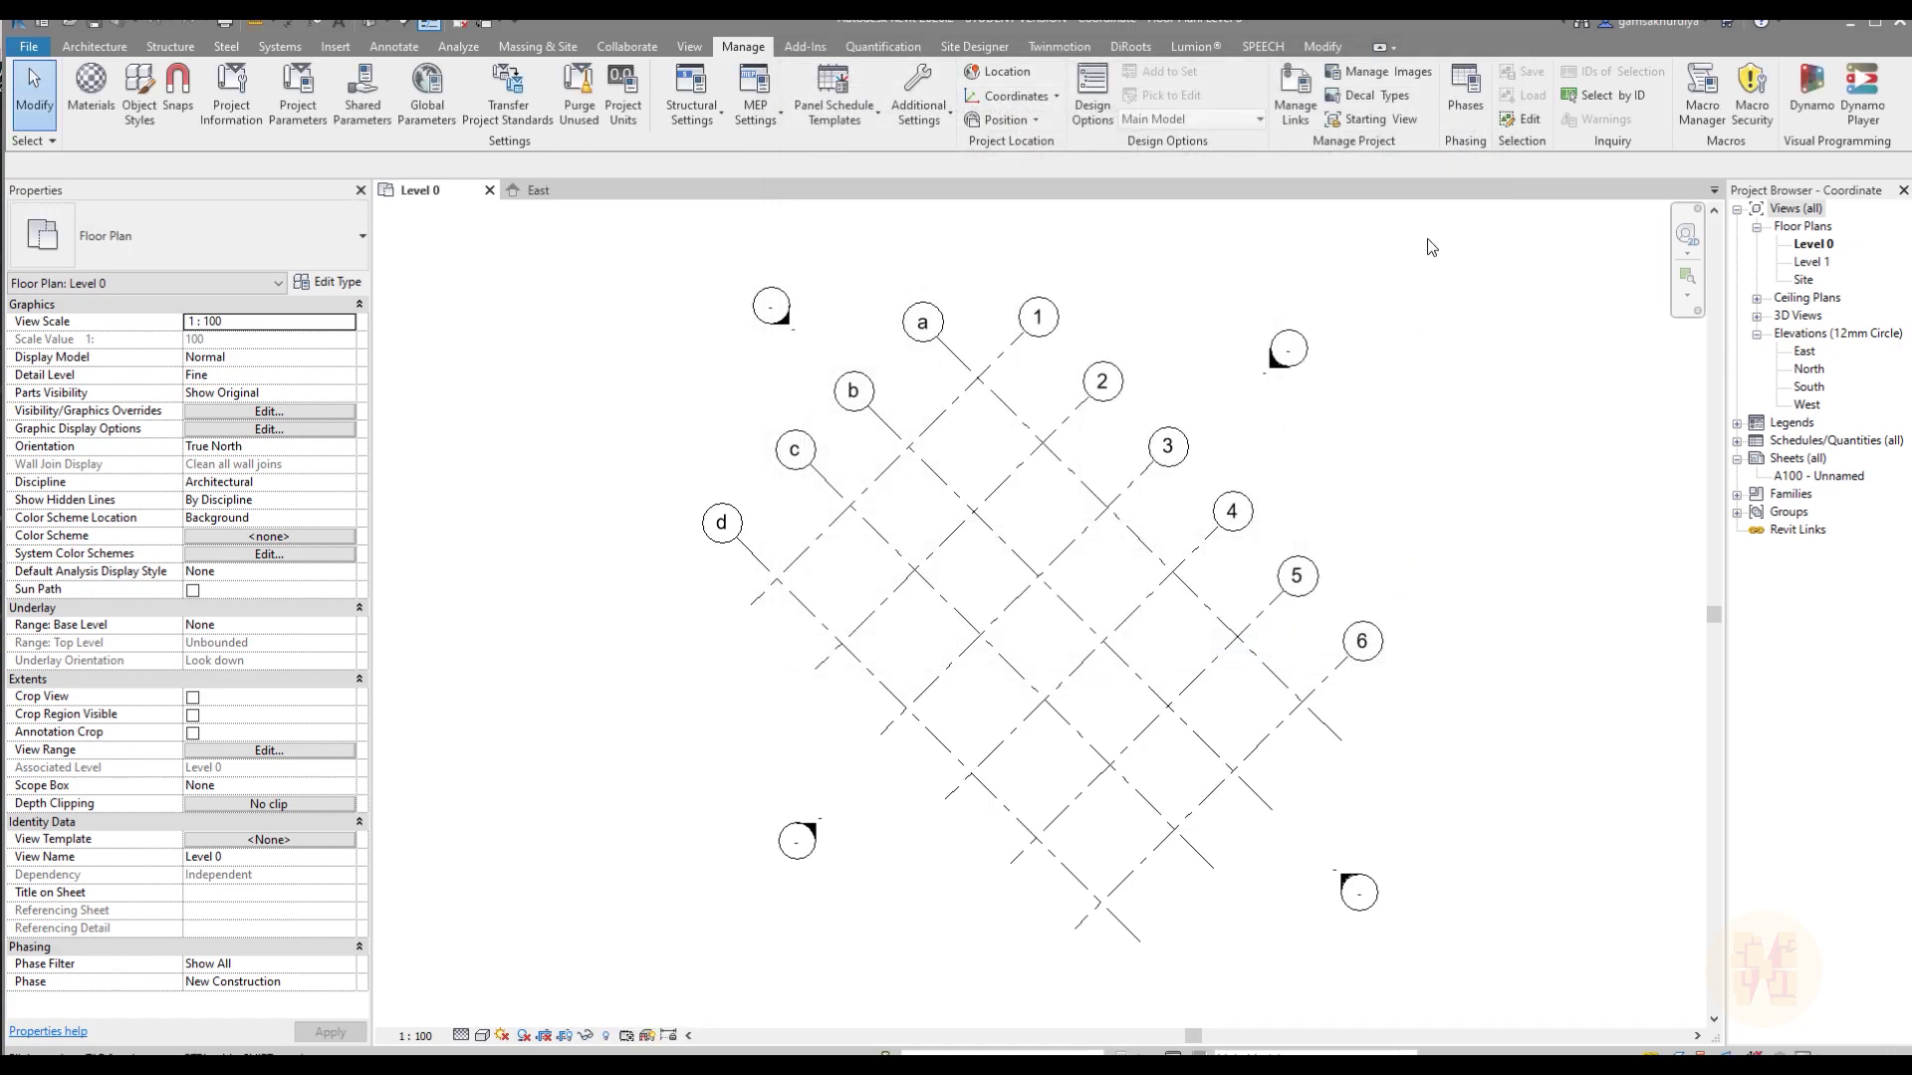
- Link Building A.rvt using Auto - By Shared Coordinates positioning and its Internal (current) site
click(1294, 95)
click(1354, 553)
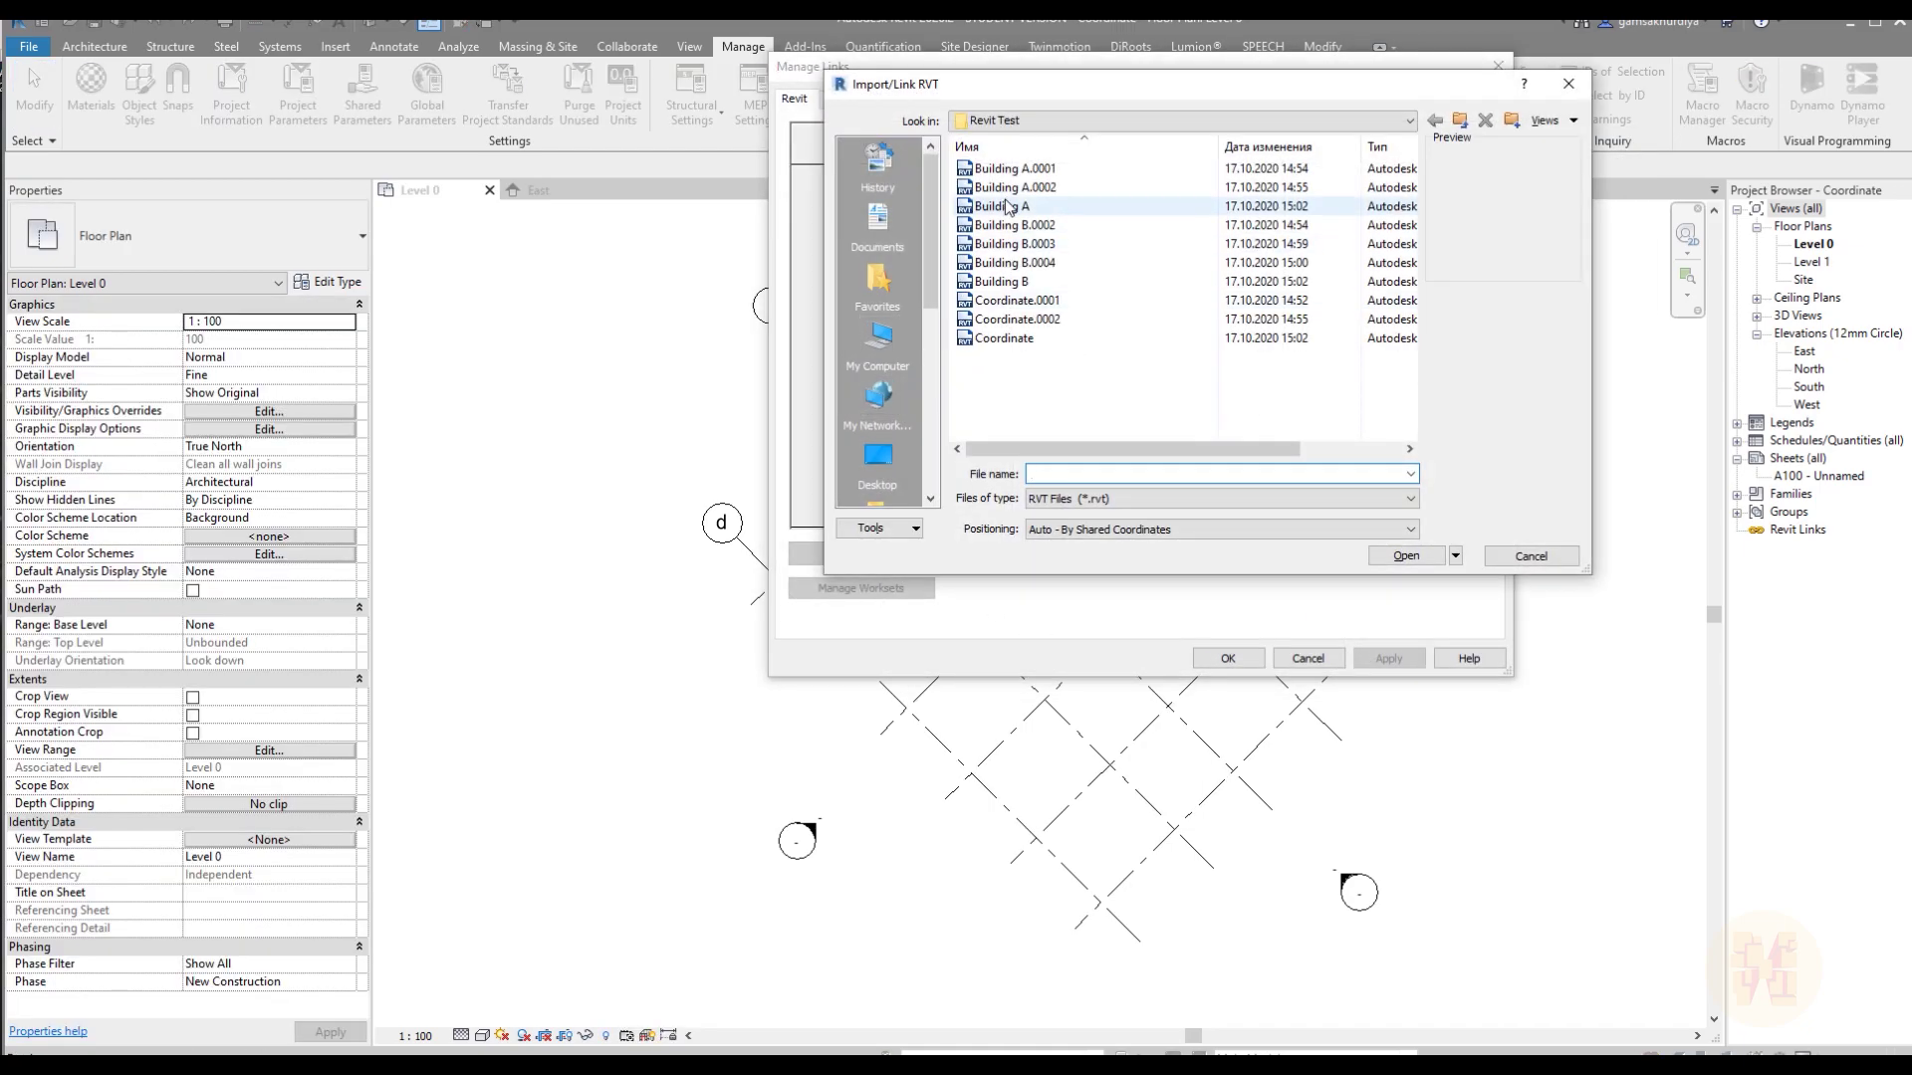
click(1016, 206)
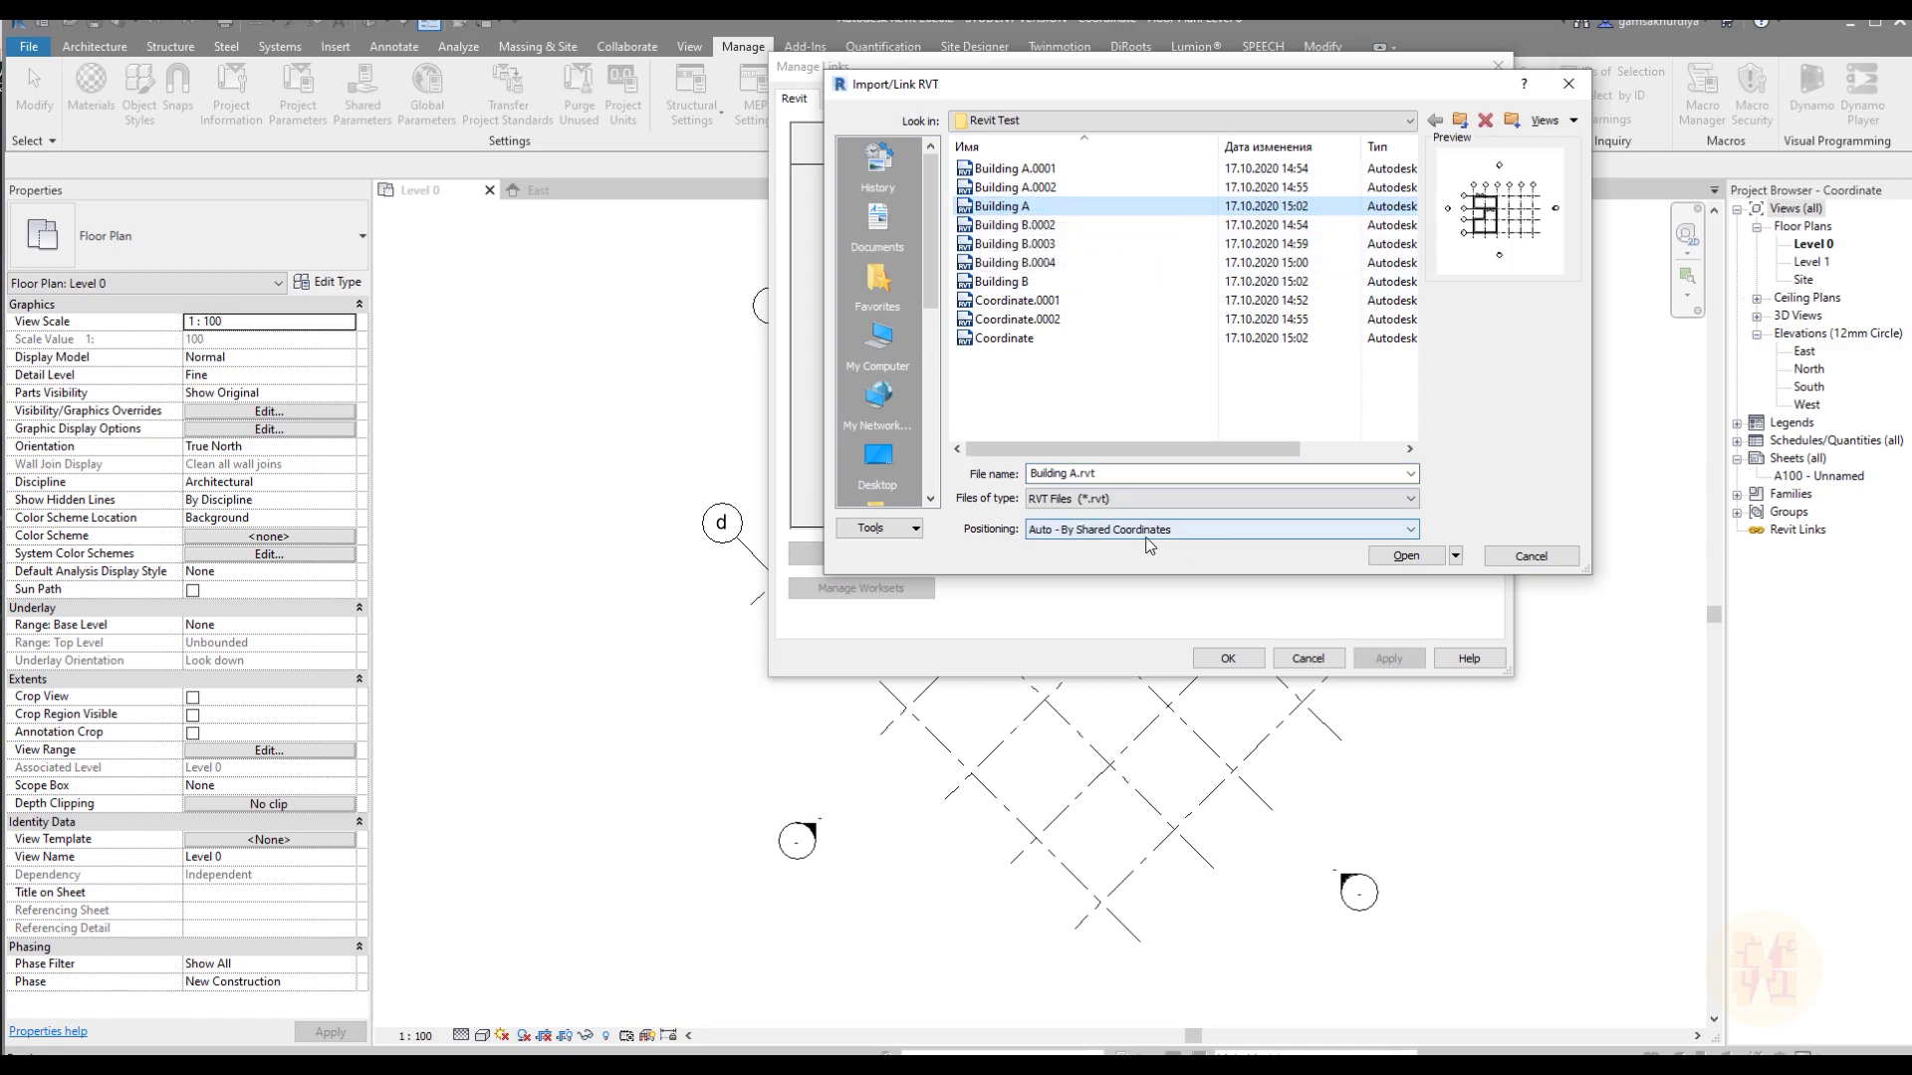
click(1404, 555)
click(1231, 660)
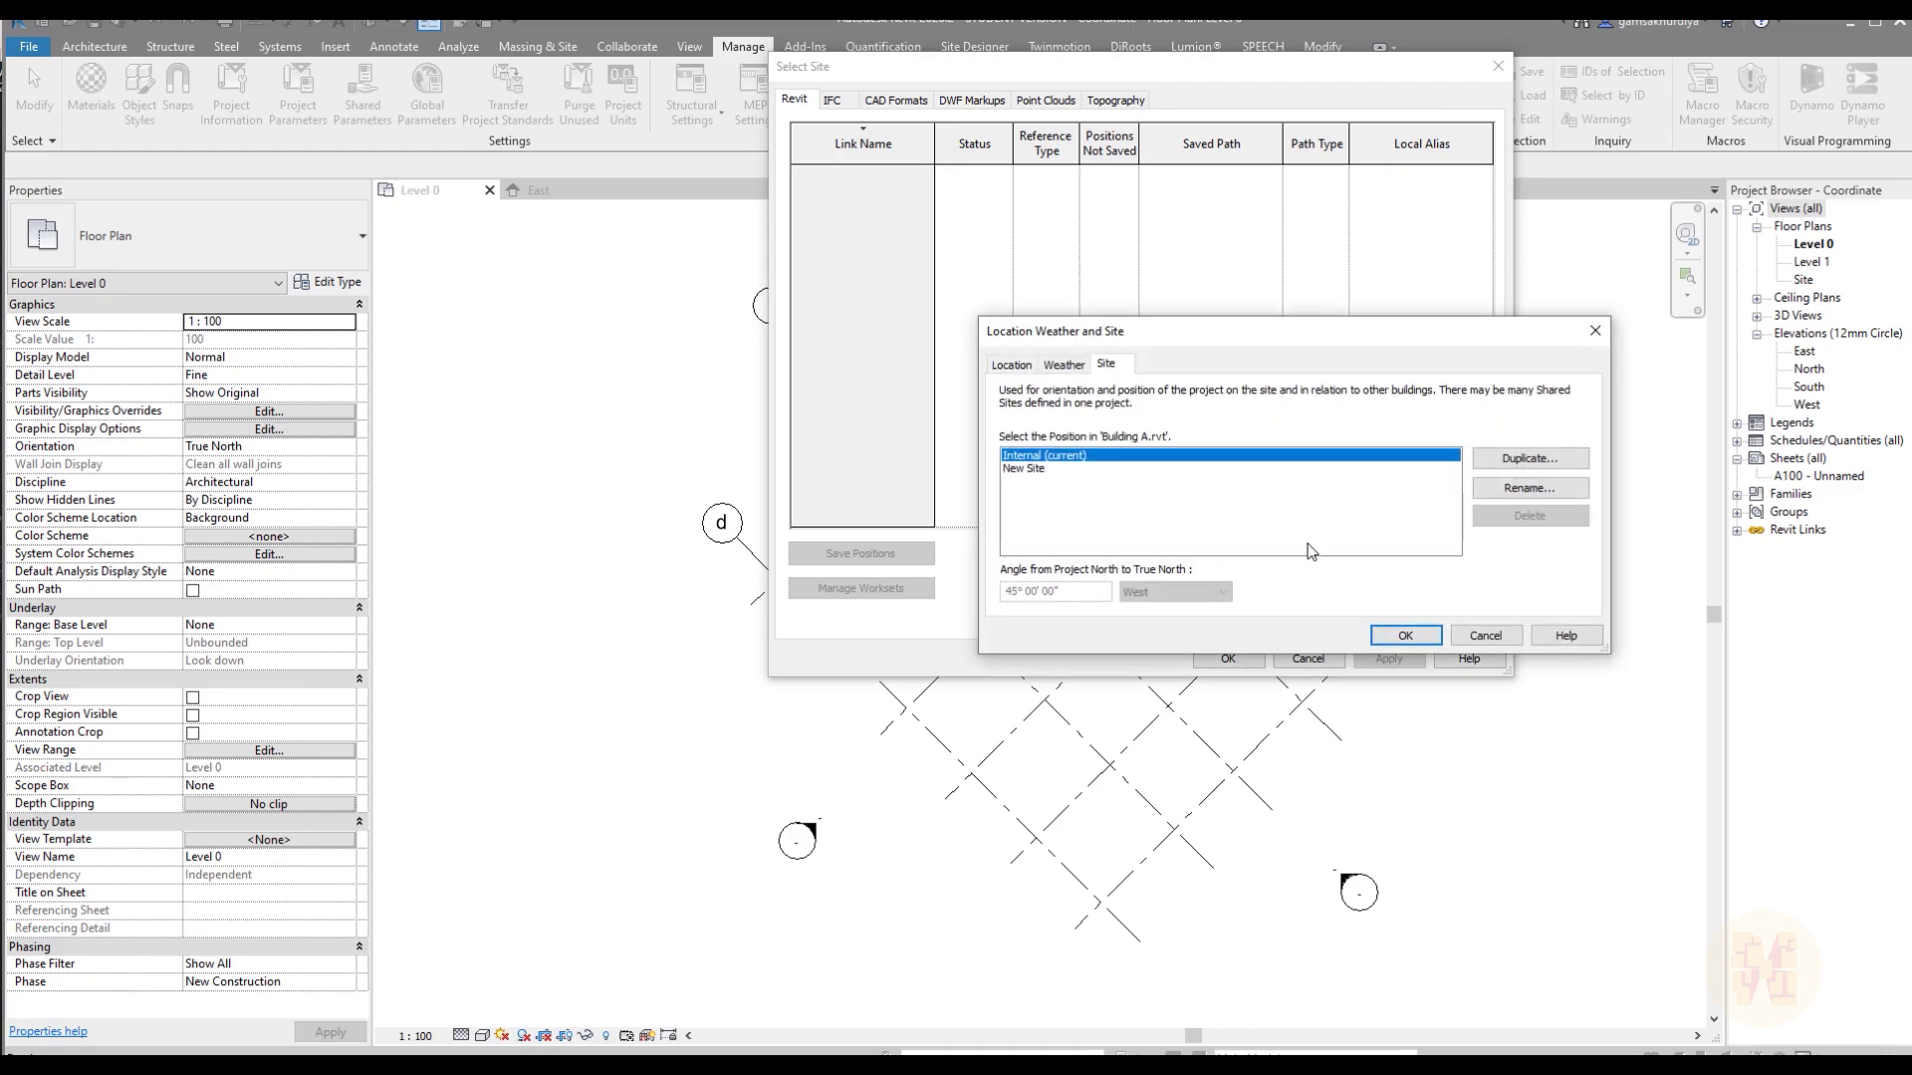
click(1405, 636)
click(1227, 659)
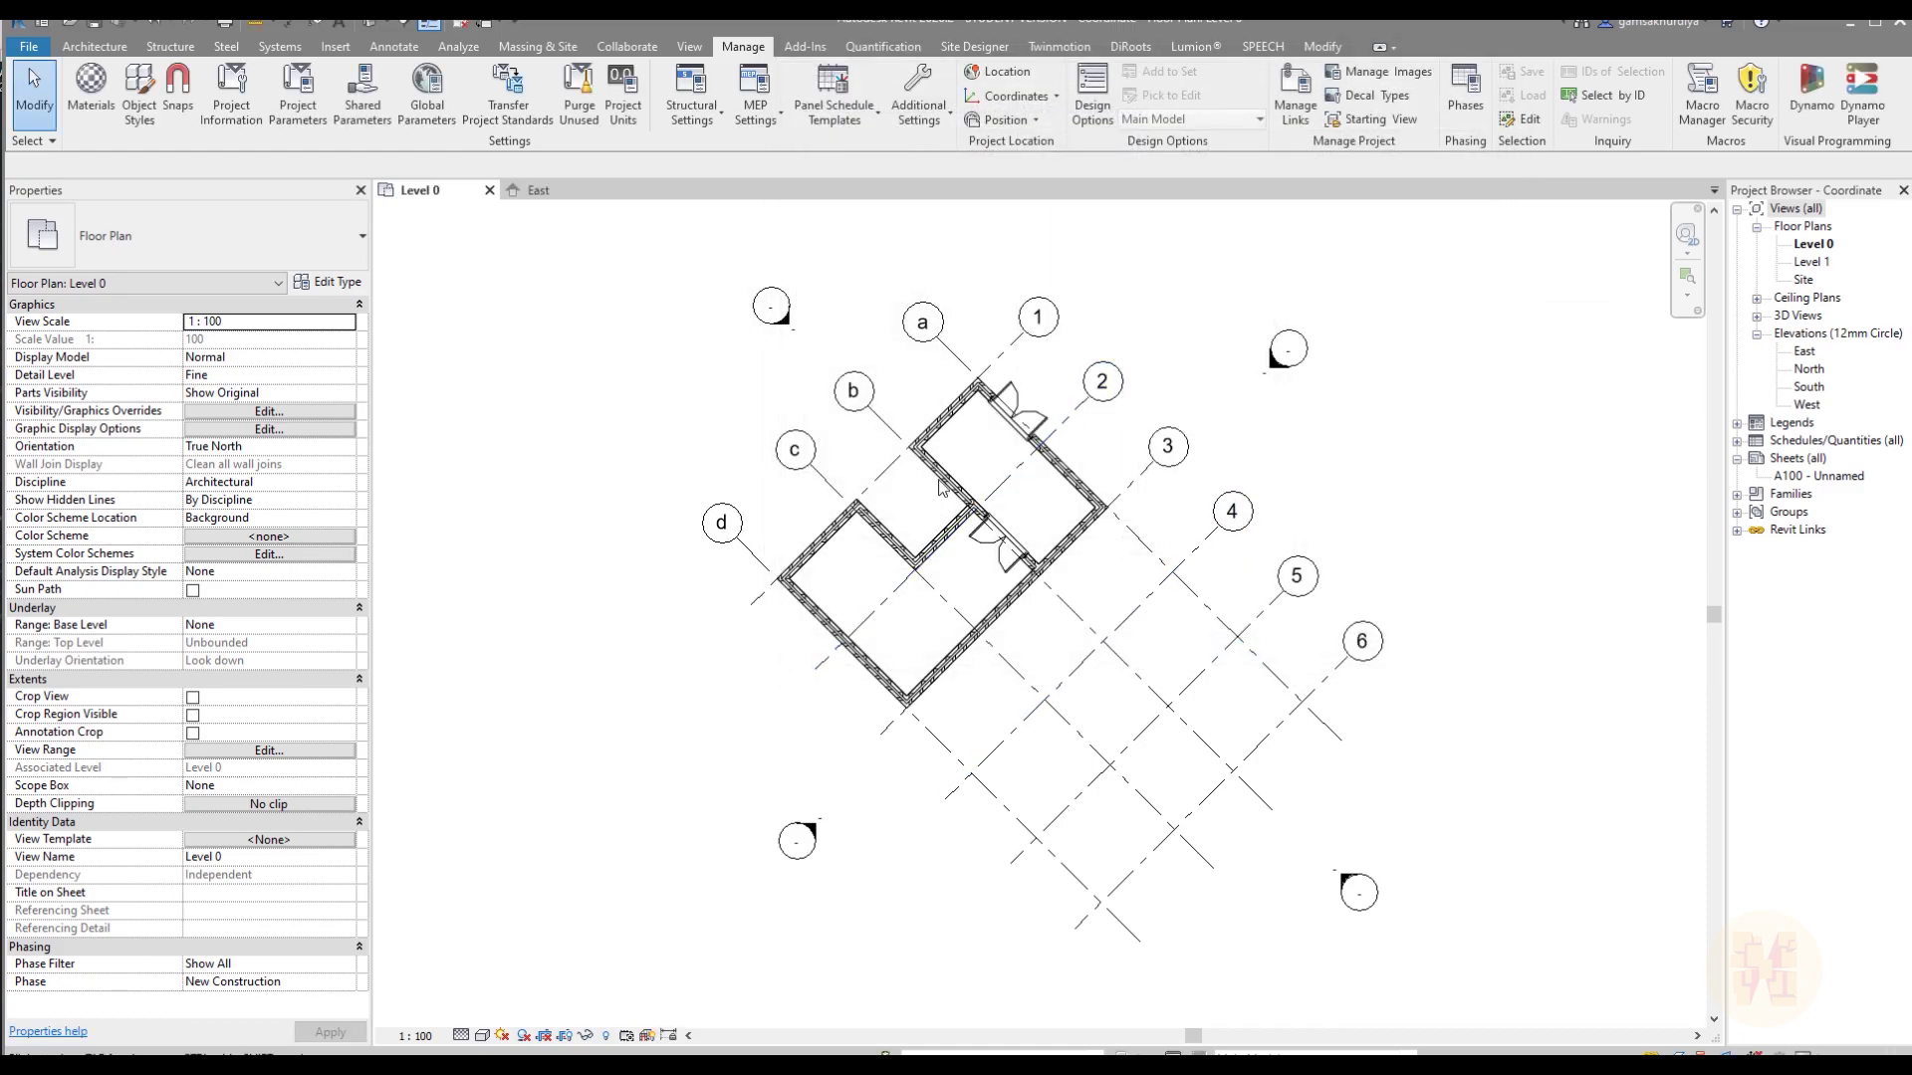
- Link Building B.rvt using Auto - By Shared Coordinates positioning and check its placement in the Level 0 plan
click(1295, 94)
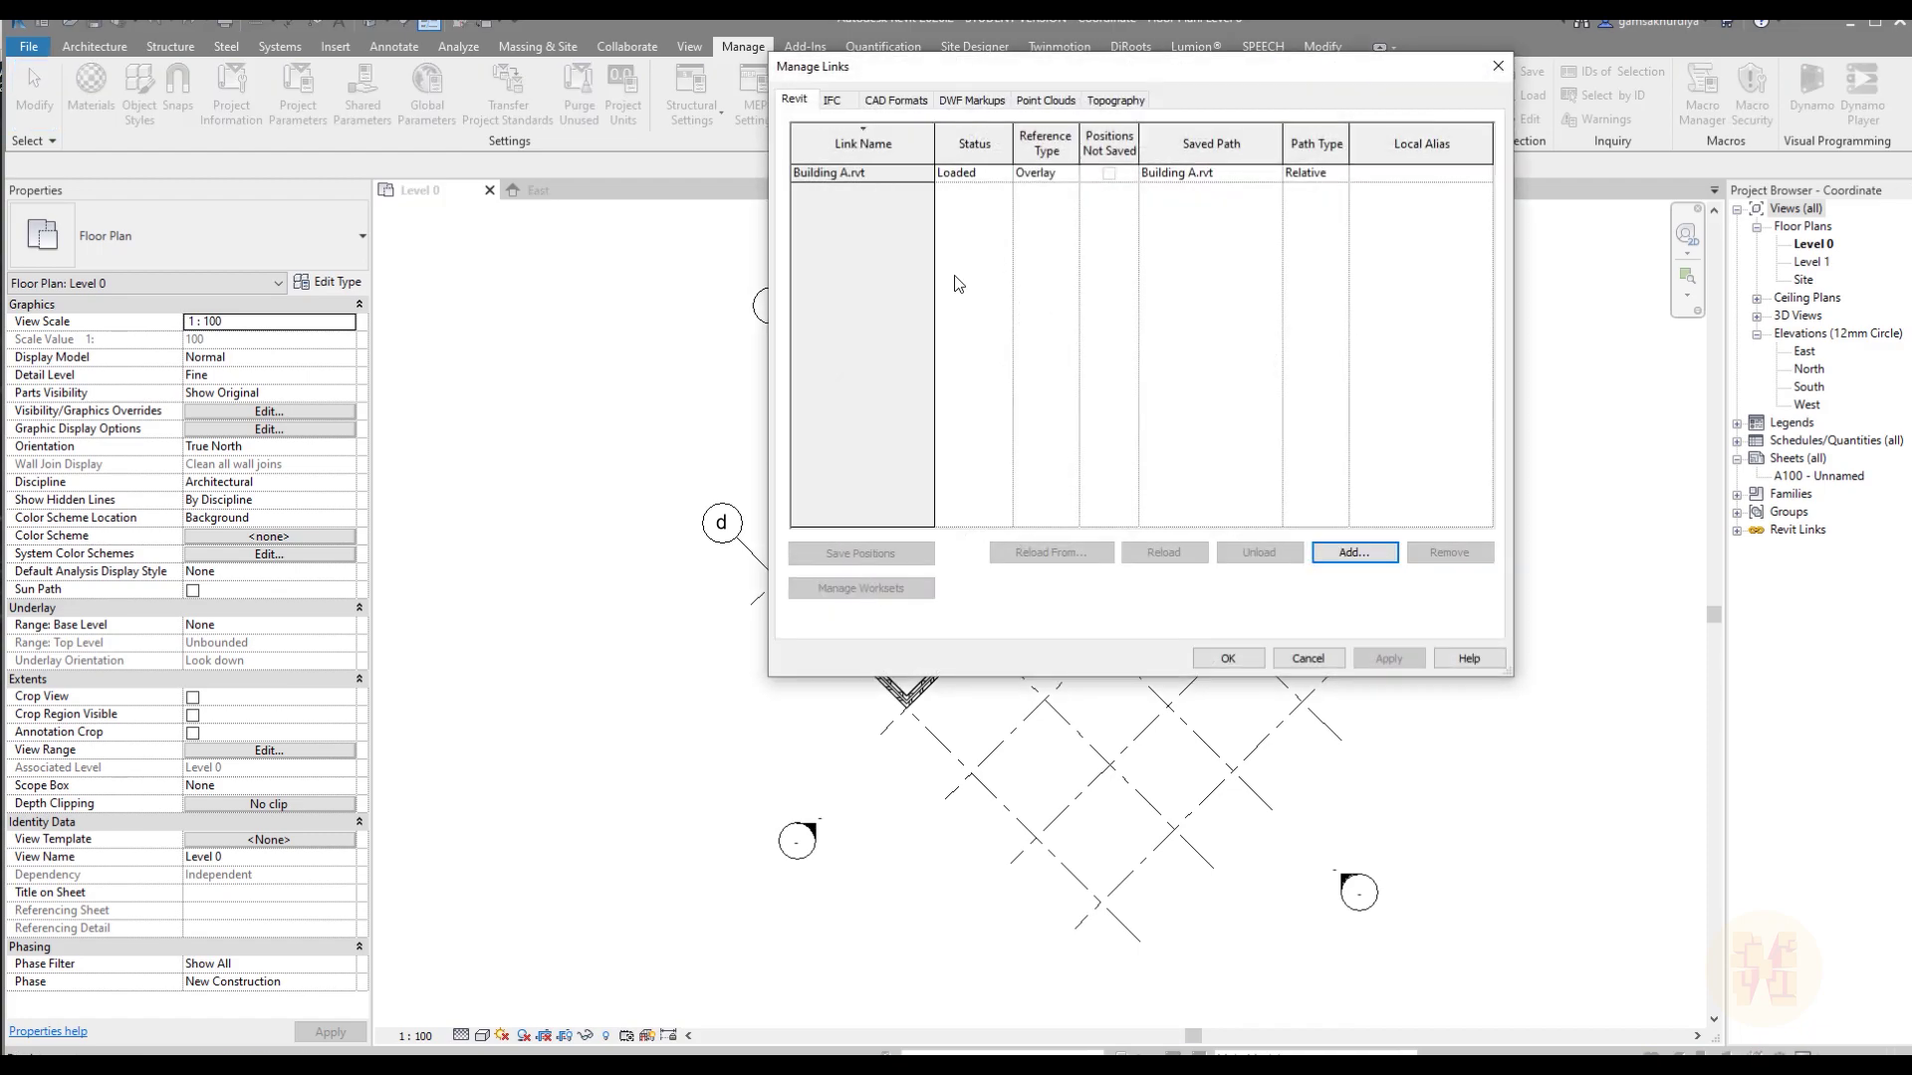
click(1339, 553)
click(1018, 301)
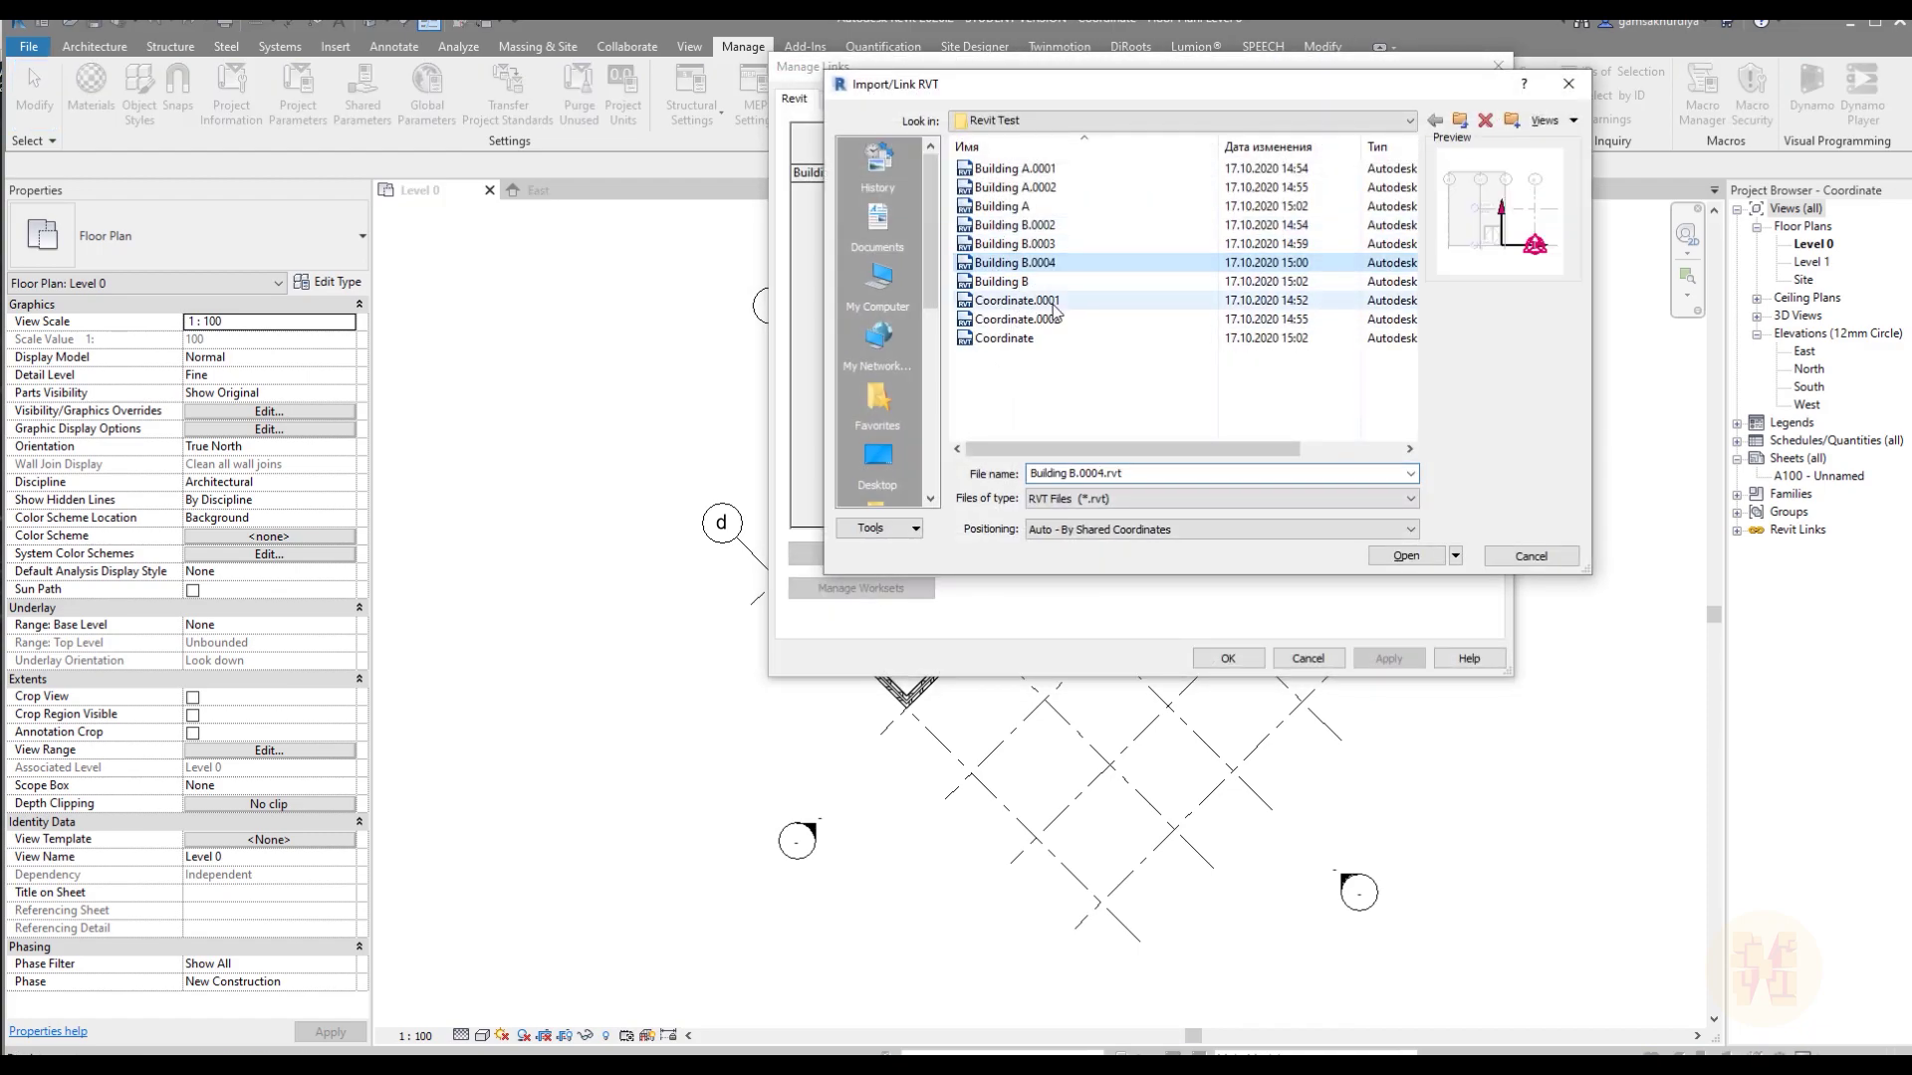
click(1003, 282)
click(1406, 556)
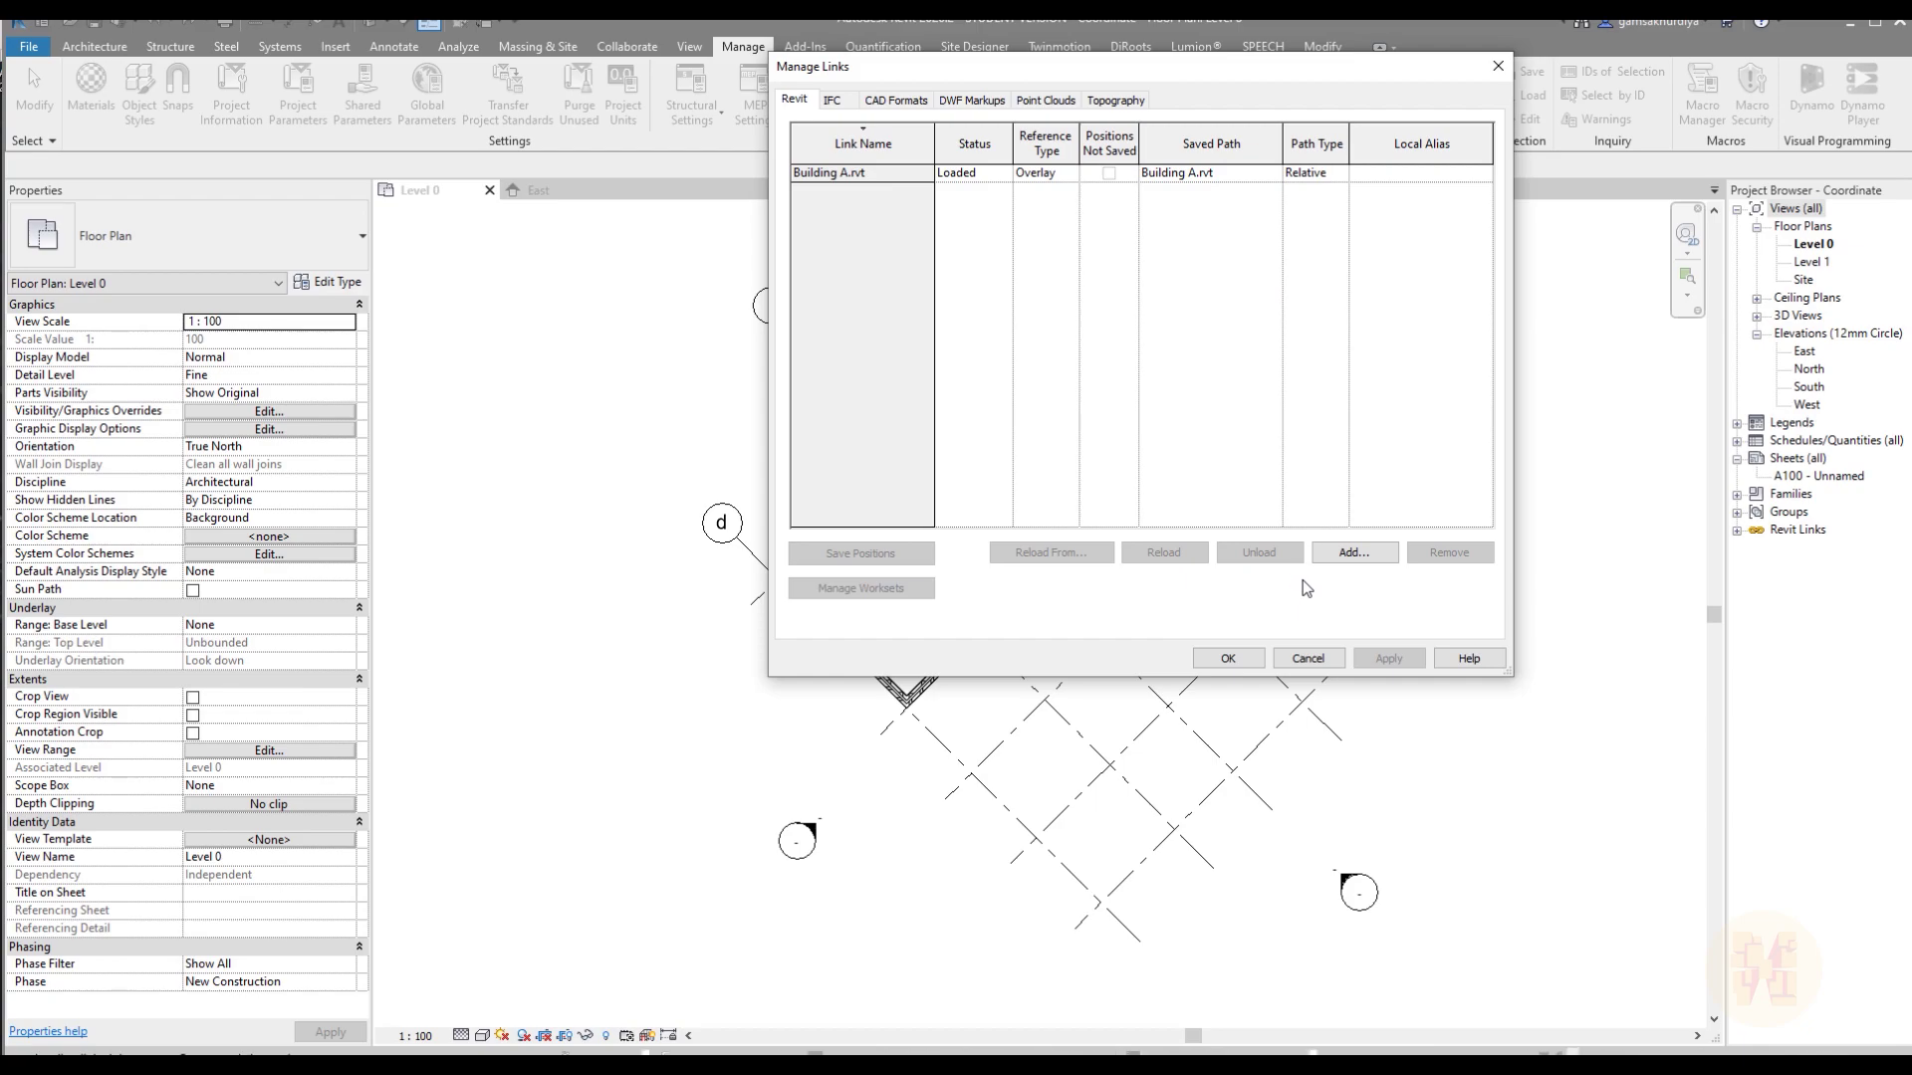
click(1227, 658)
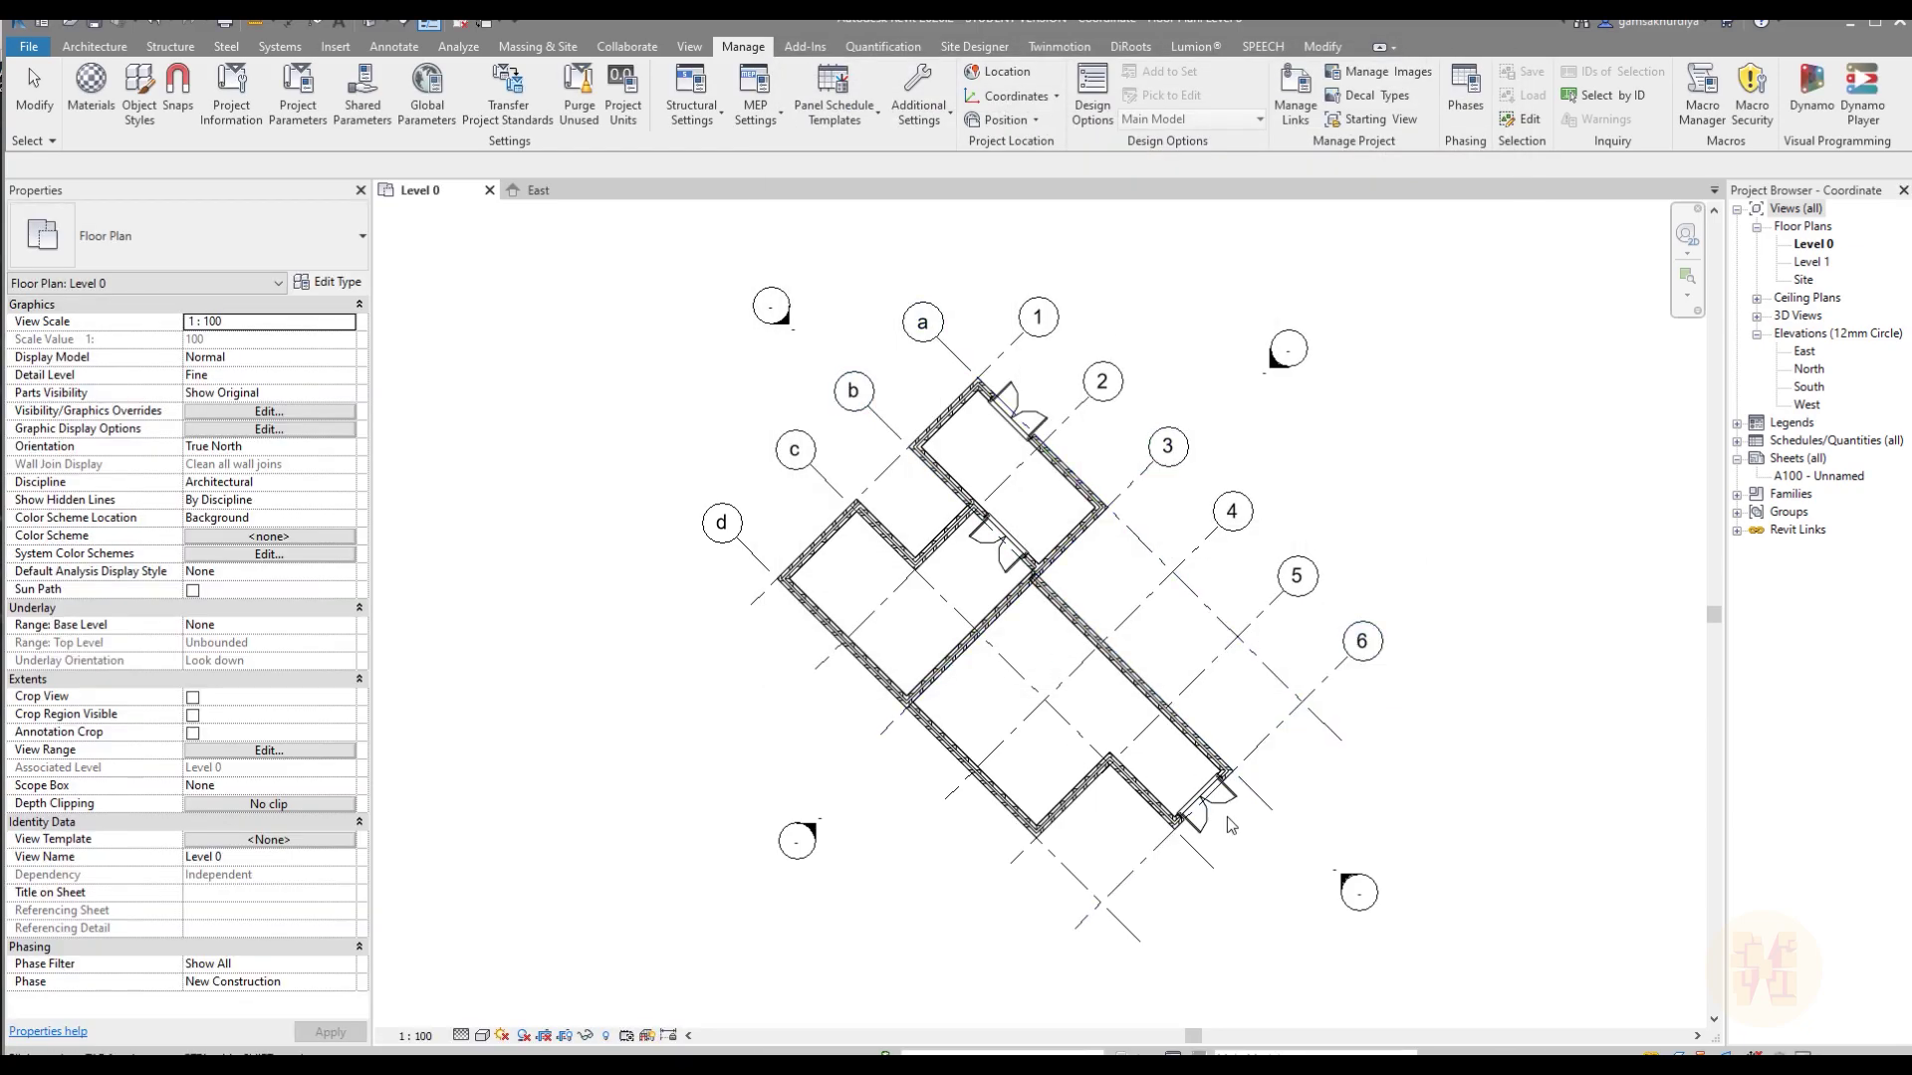
middle_drag(1346, 575, 1256, 543)
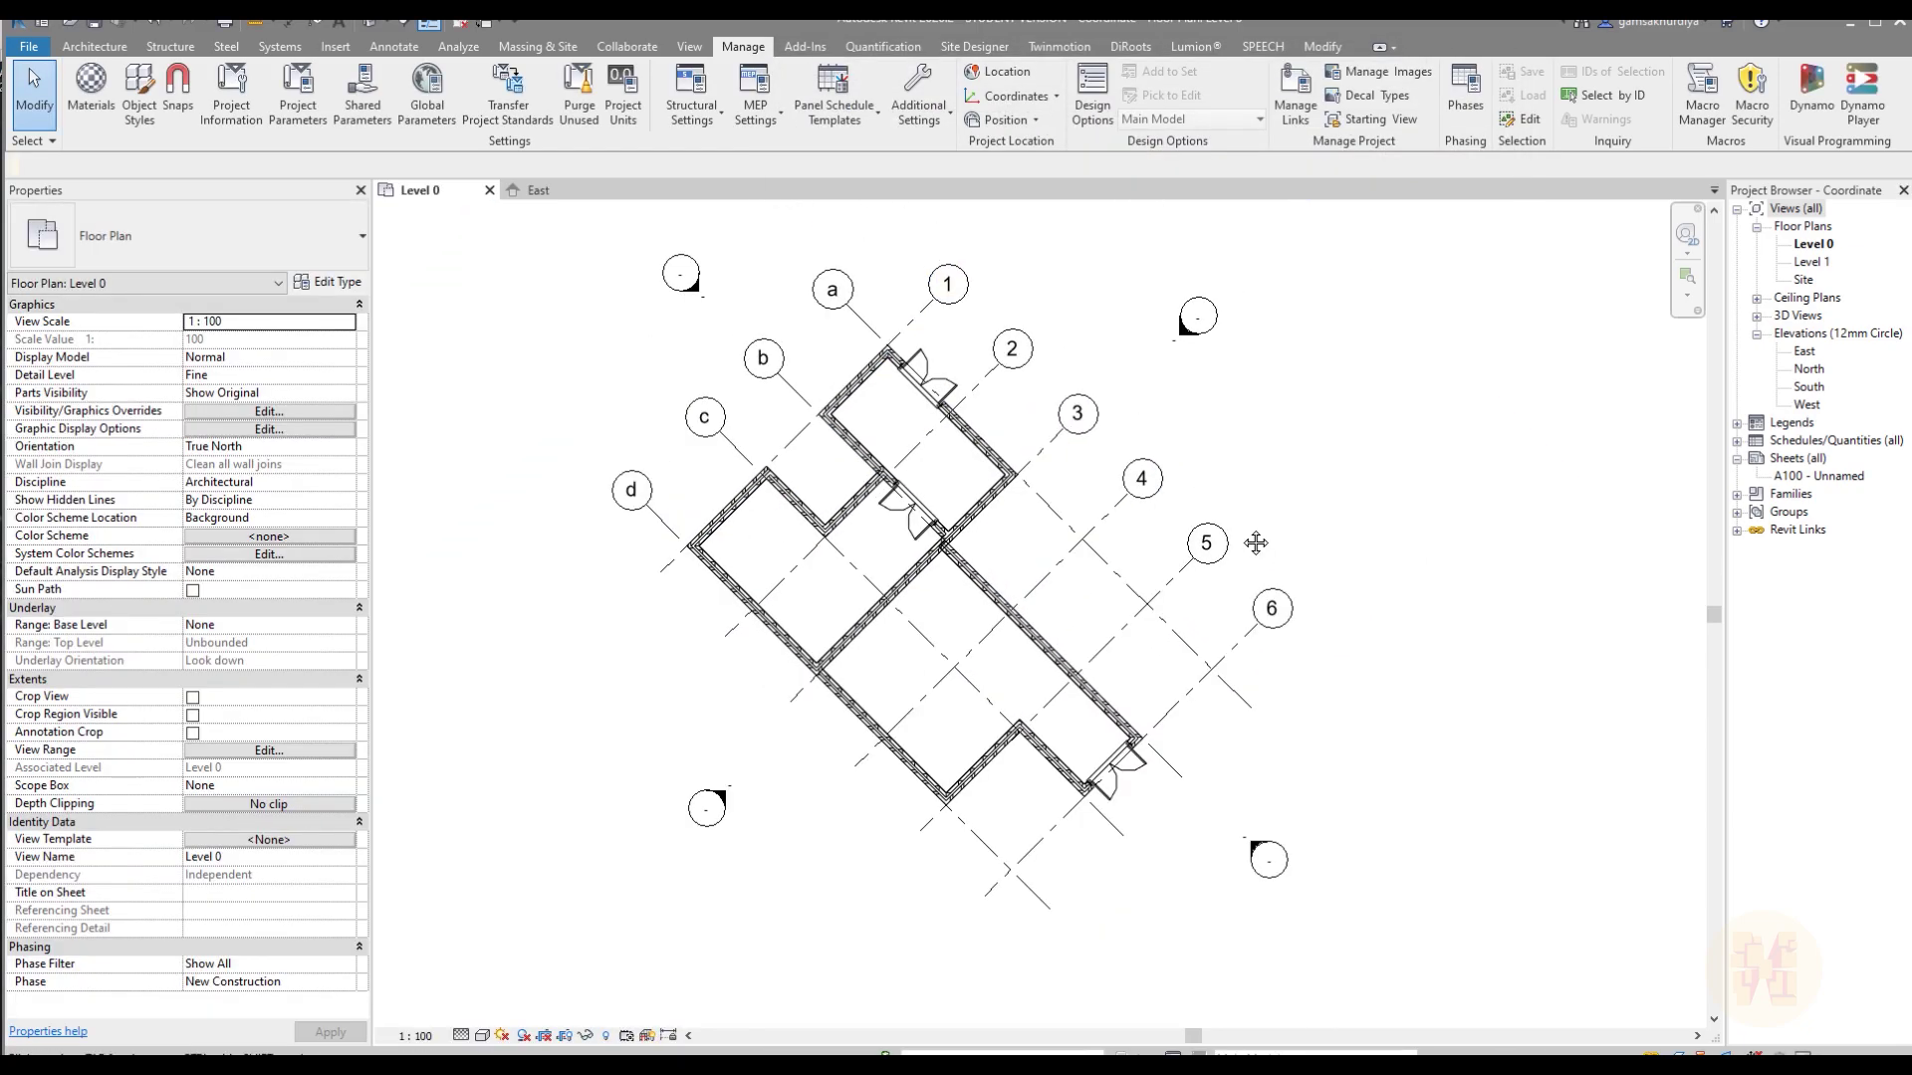